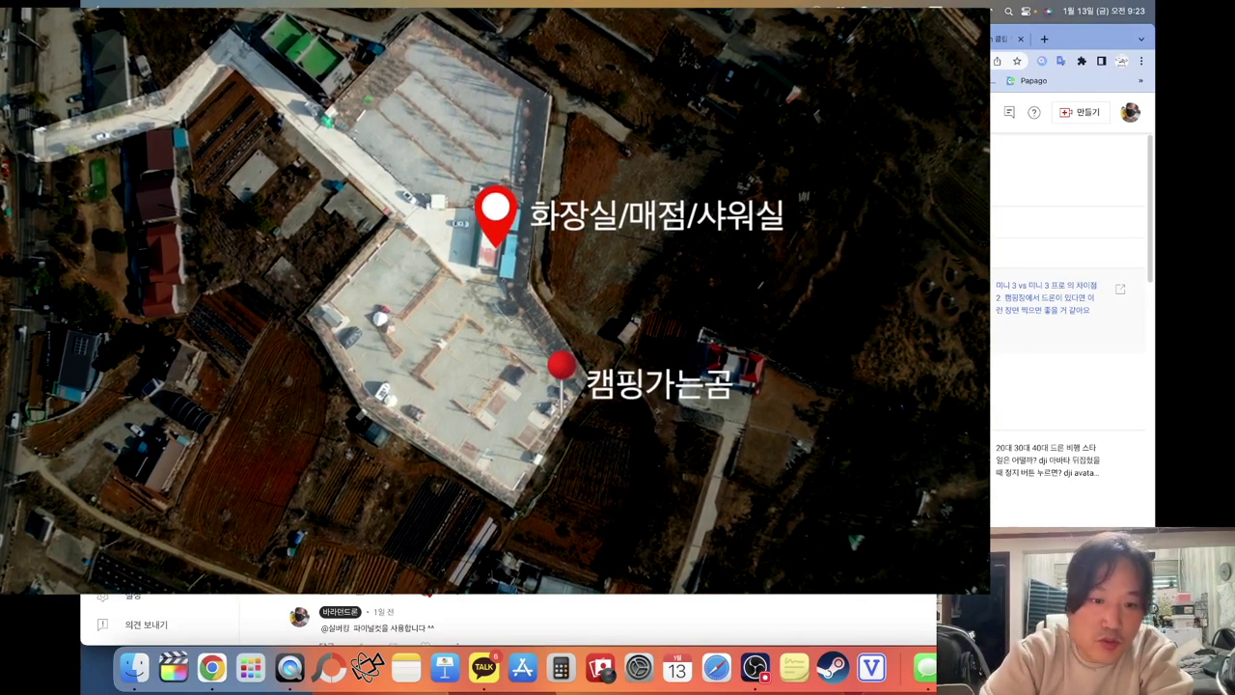
Read through the channel comments filtered by the keyword 편집 in YouTube Studio
{"action": "scroll", "coordinate": [370, 386], "scroll_direction": "down", "scroll_amount": 2}
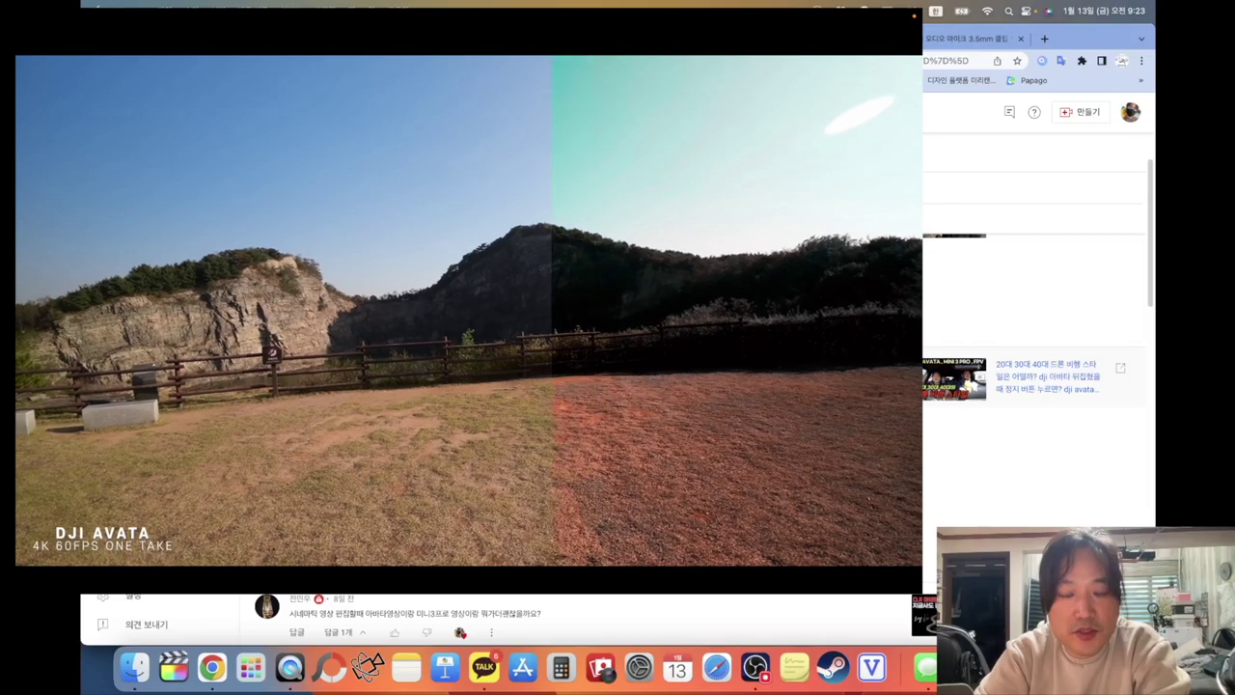
{"action": "scroll", "coordinate": [1032, 386], "scroll_direction": "down", "scroll_amount": 5}
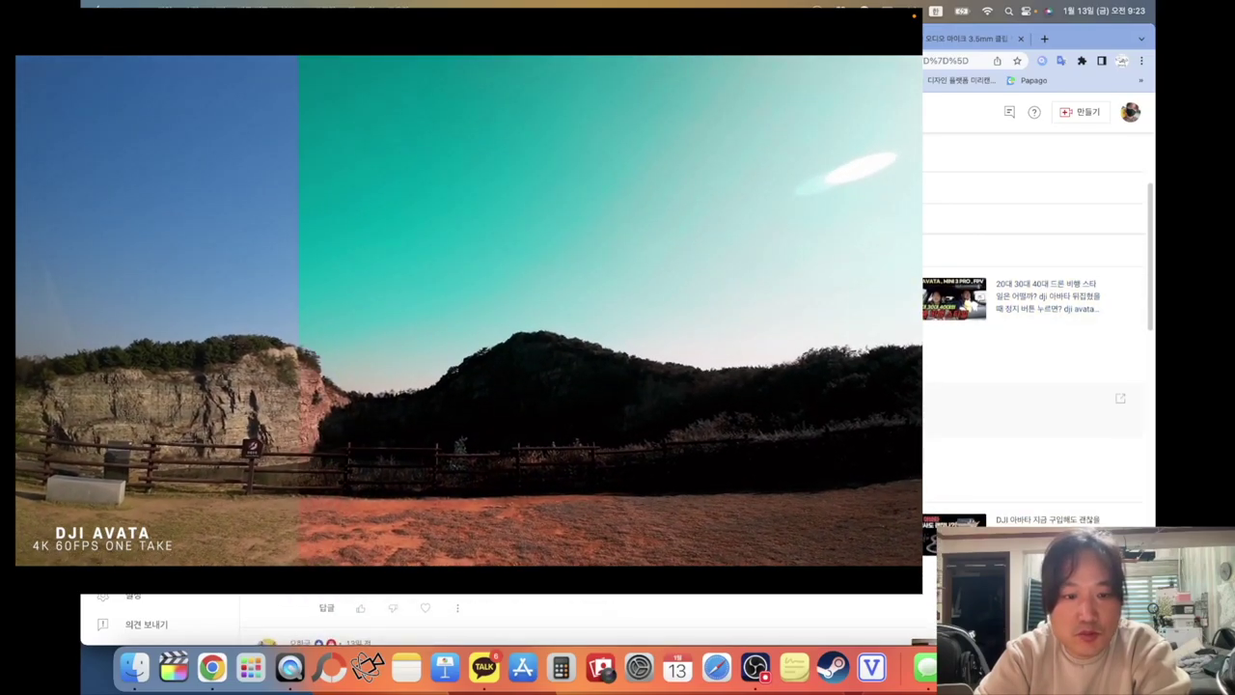
{"action": "scroll", "coordinate": [331, 401], "scroll_direction": "down", "scroll_amount": 3}
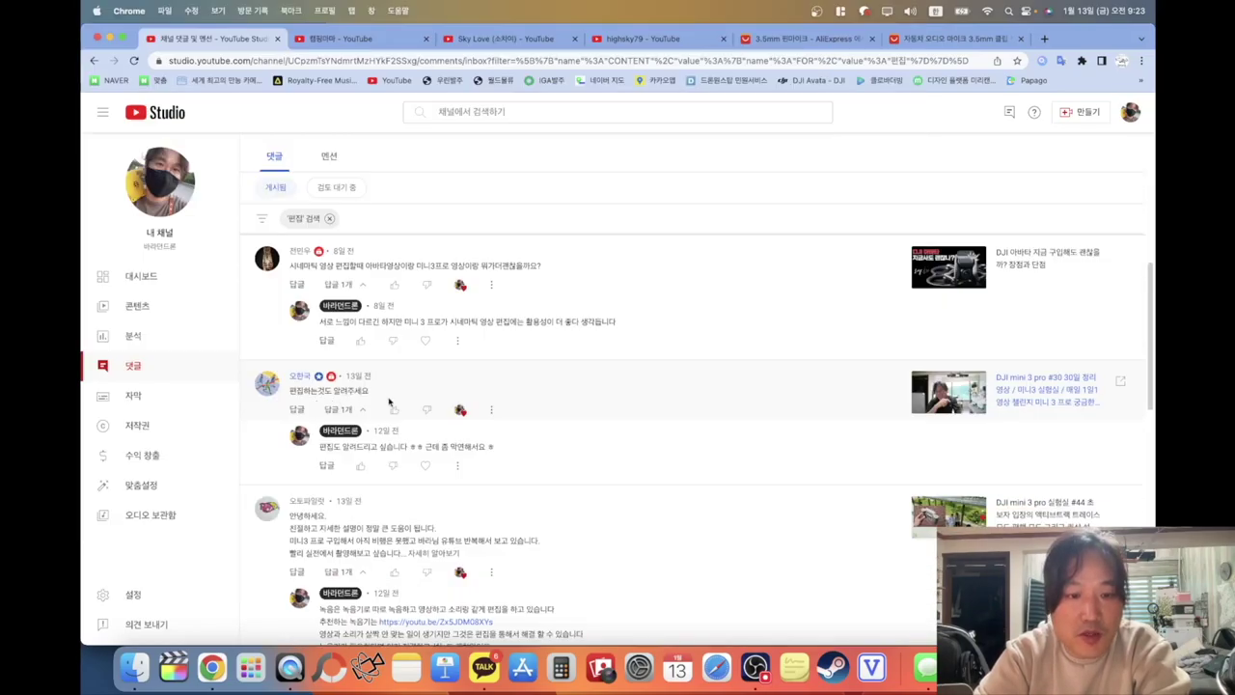
{"action": "scroll", "coordinate": [396, 426], "scroll_direction": "down", "scroll_amount": 4}
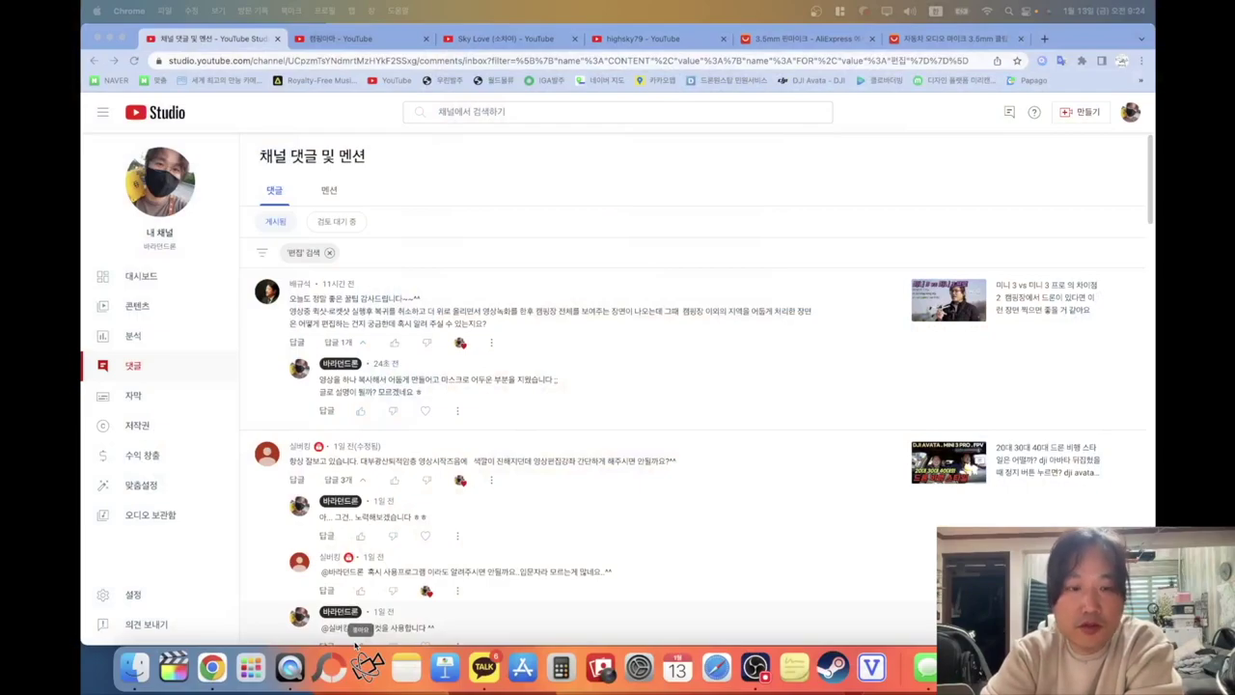
Switch to Final Cut Pro and create a new library named 편집 in the 바라던 유튜브 folder
{"action": "left_click", "coordinate": [174, 676]}
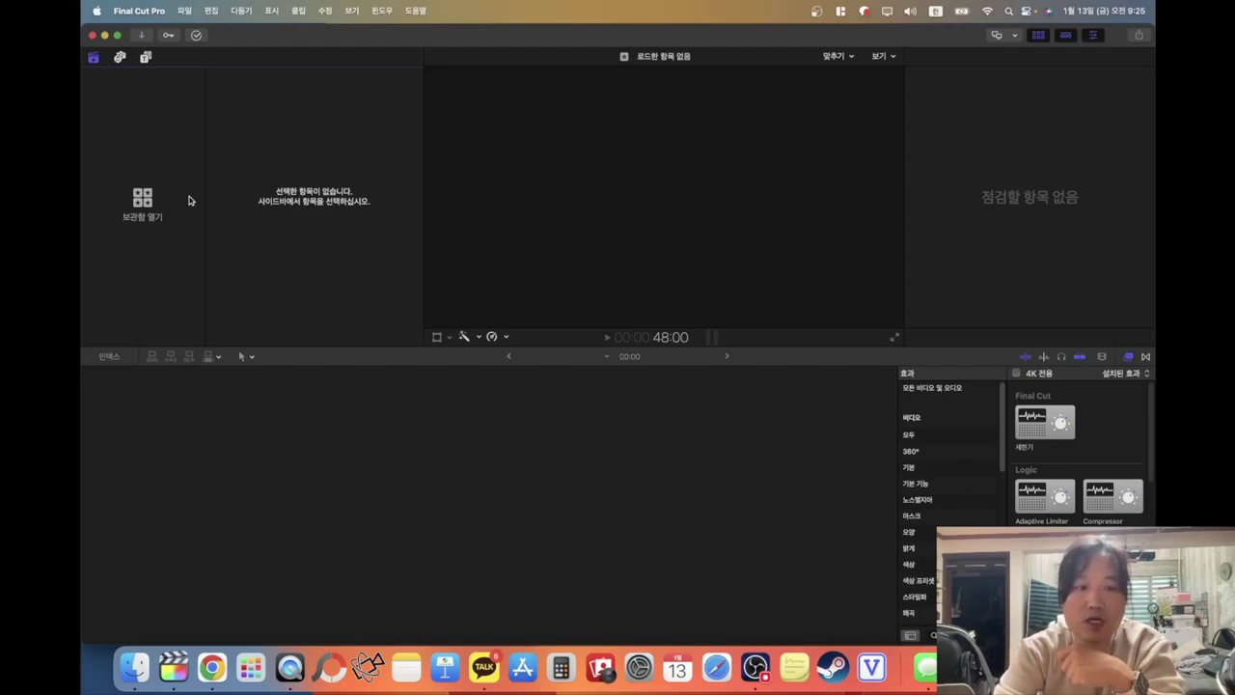
{"action": "left_click", "coordinate": [143, 199]}
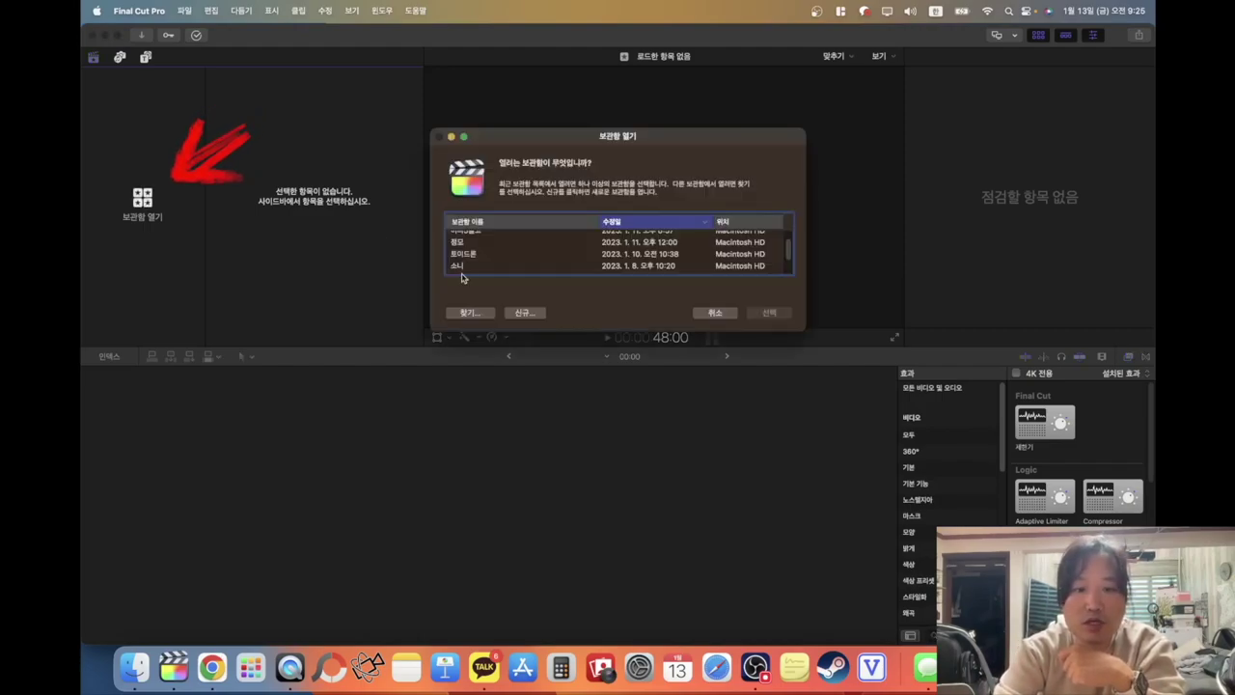
{"action": "left_click", "coordinate": [526, 314]}
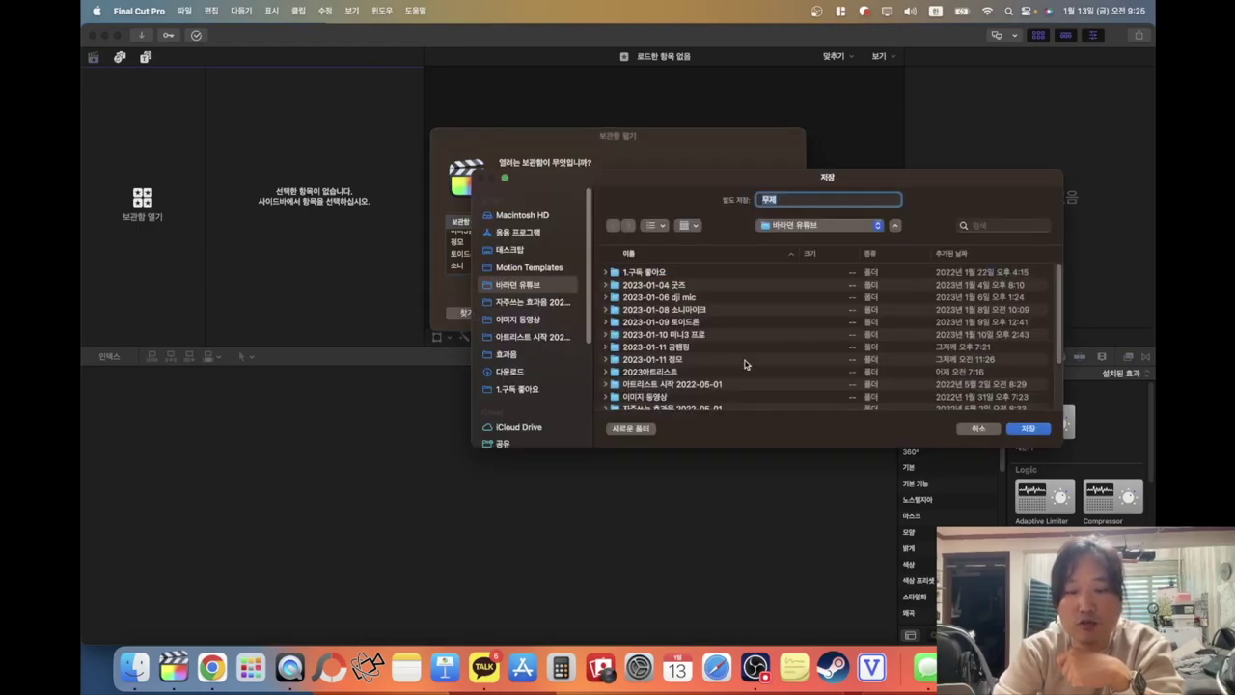
{"action": "scroll", "coordinate": [744, 364], "scroll_direction": "down", "scroll_amount": 5}
{"action": "scroll", "coordinate": [683, 364], "scroll_direction": "up", "scroll_amount": 5}
{"action": "left_click", "coordinate": [810, 200]}
{"action": "key", "text": "BackSpace"}
{"action": "type", "text": "편집"}
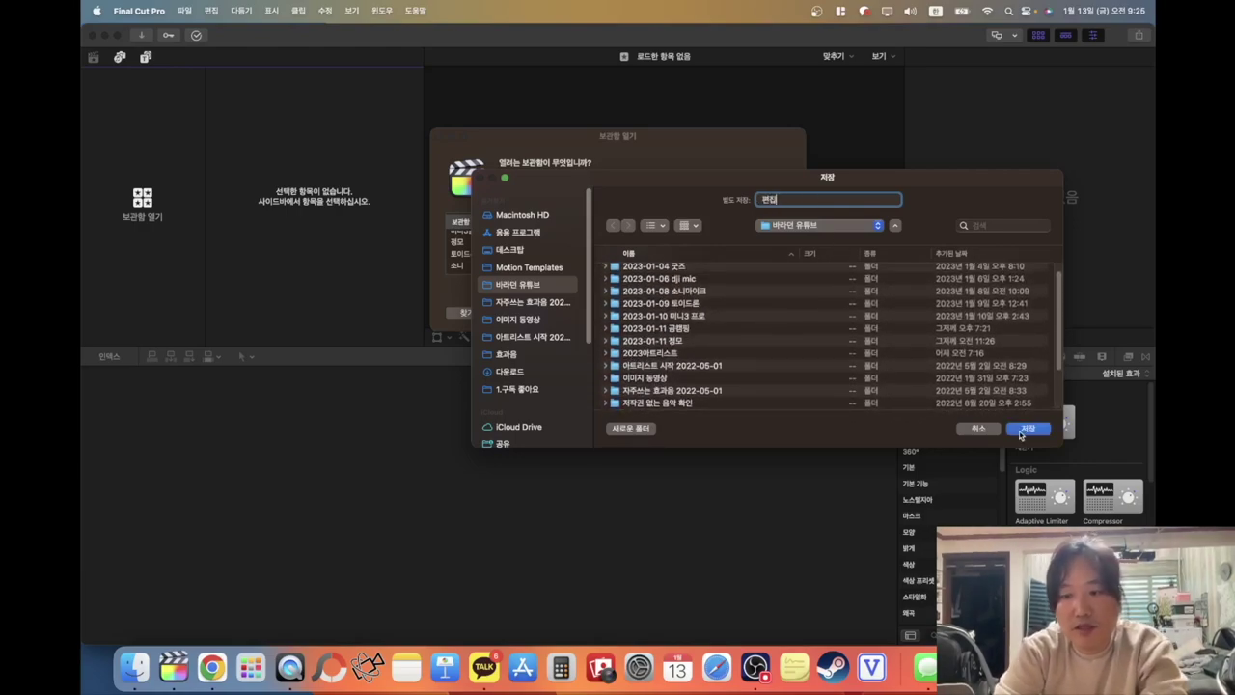
{"action": "left_click", "coordinate": [1025, 430]}
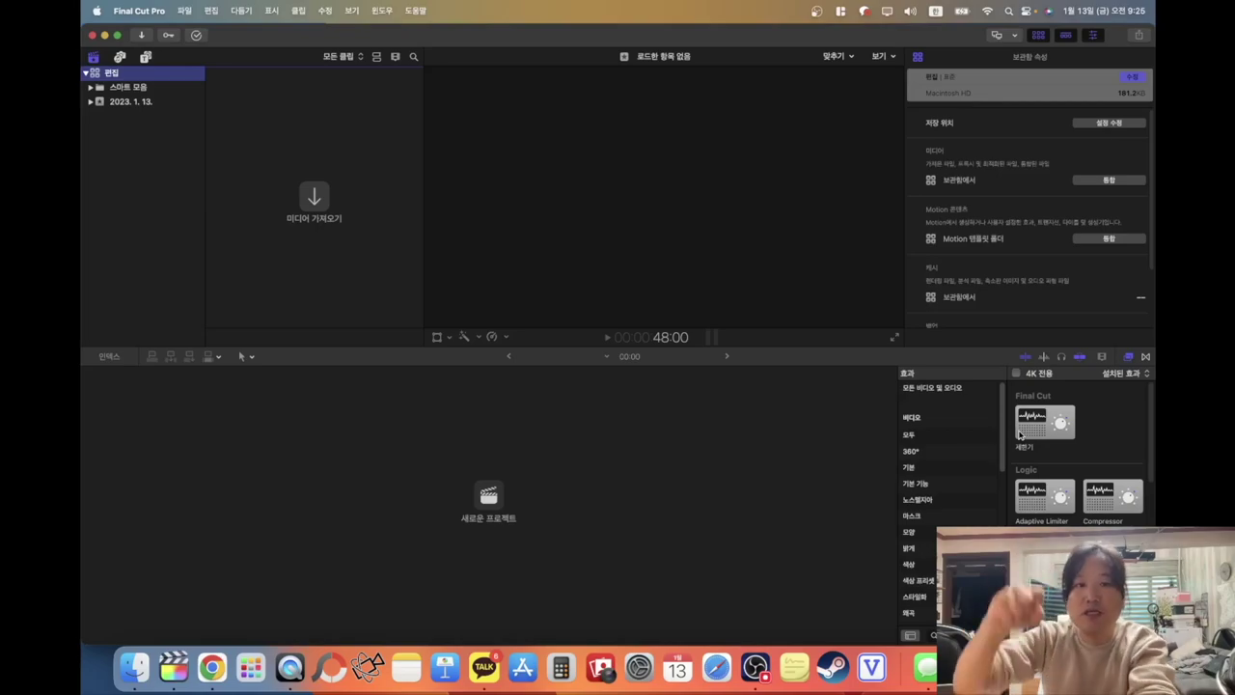
Import the 2023-01-11 곰캠핑 media folder into the existing 2023. 1. 13. event, leaving the files in place
{"action": "left_click", "coordinate": [314, 199]}
{"action": "left_click", "coordinate": [375, 401]}
{"action": "left_click", "coordinate": [386, 421]}
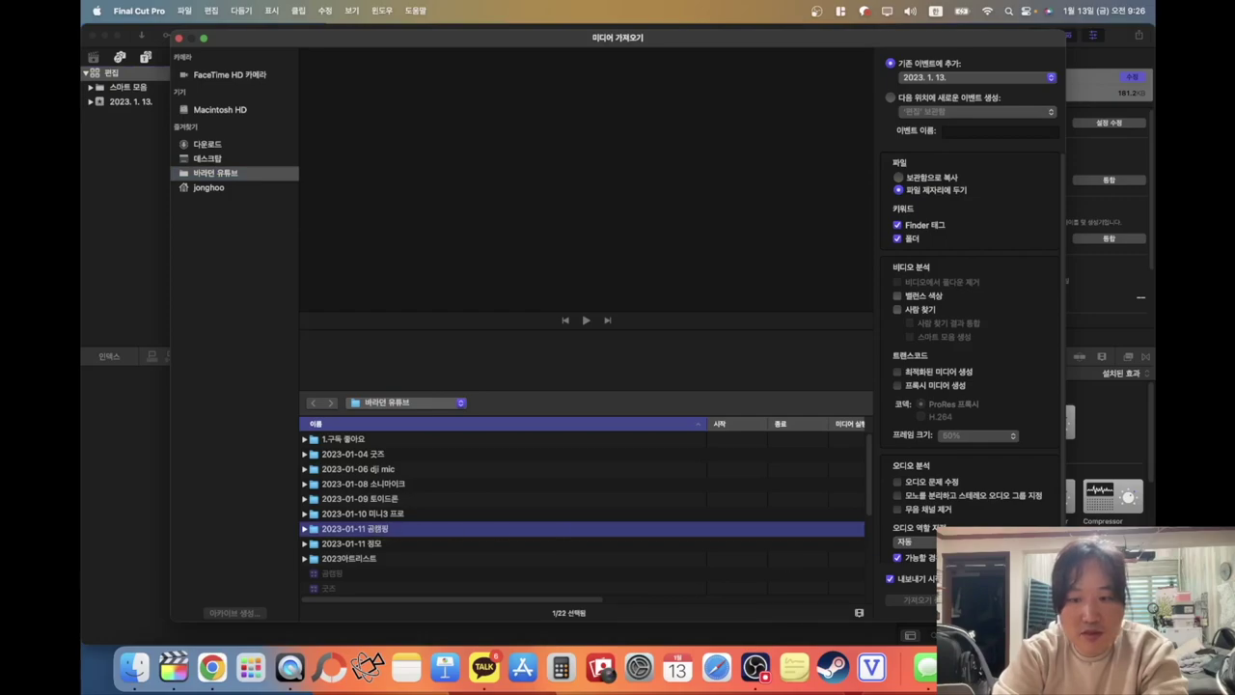
{"action": "key", "text": "Escape"}
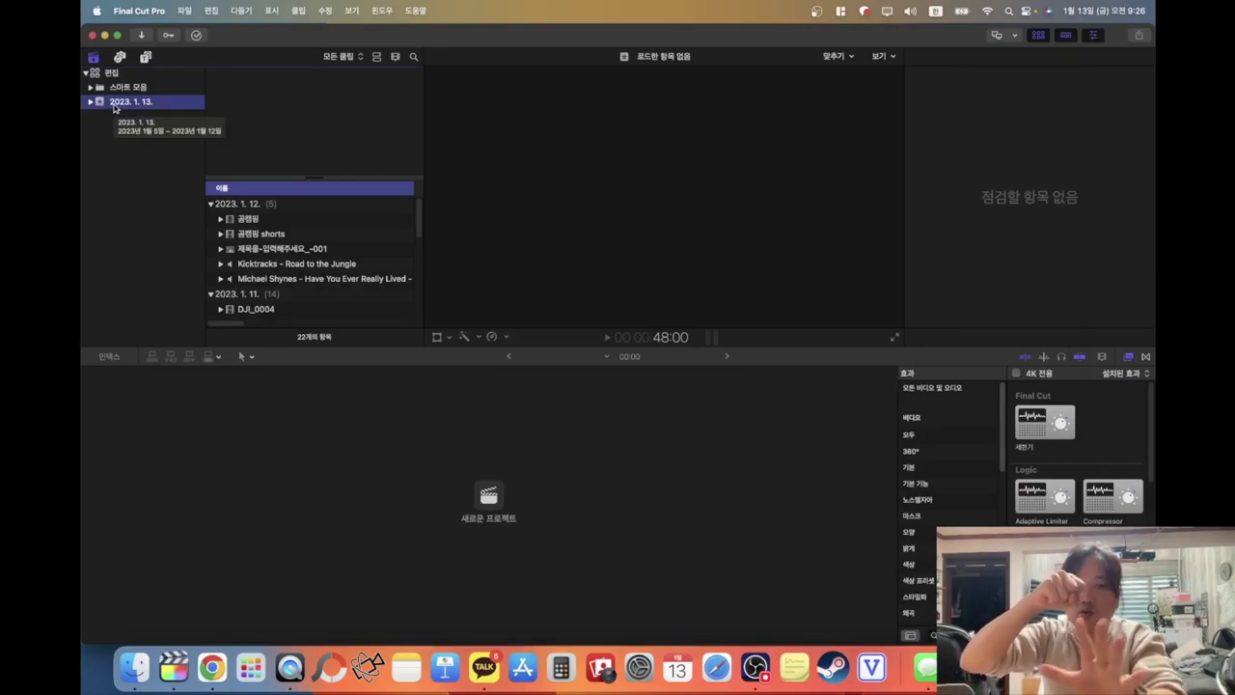
Expand the 2023. 1. 13. event and look through the clips in its 아바타, 아바타고글, 폰 and 2023-01-11 곰캠핑 keyword collections
{"action": "left_click", "coordinate": [89, 102]}
{"action": "left_click", "coordinate": [124, 130]}
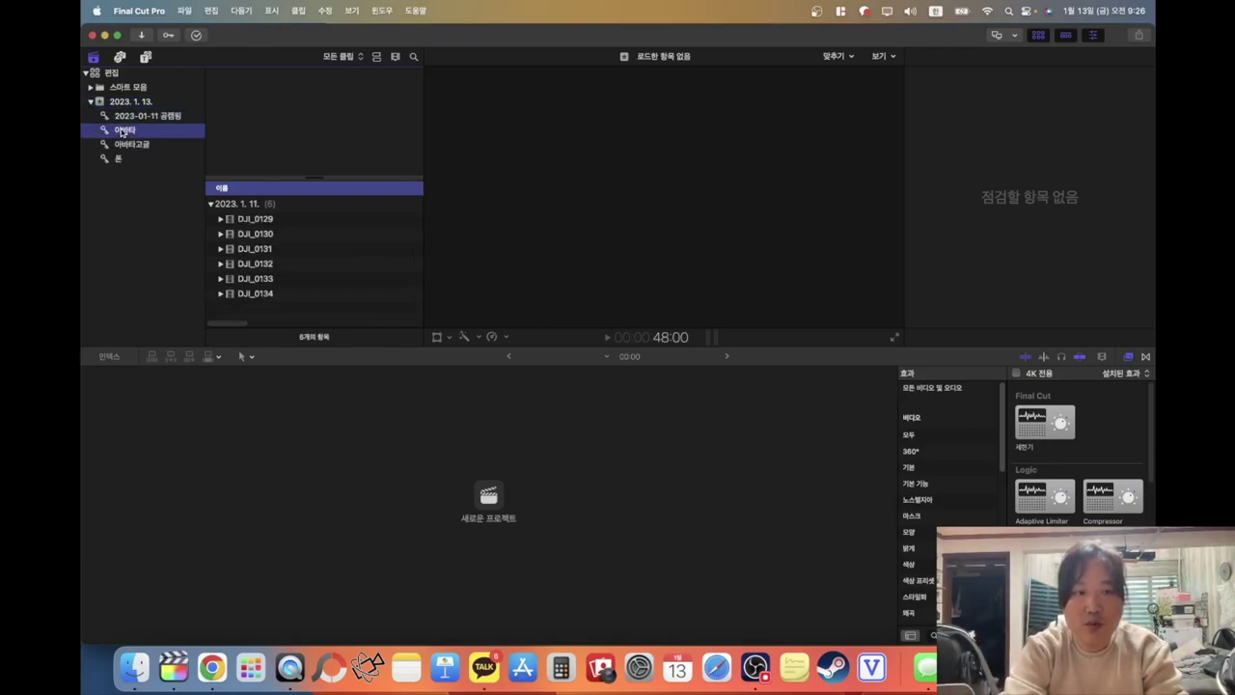
{"action": "left_click", "coordinate": [125, 143]}
{"action": "left_click", "coordinate": [123, 159]}
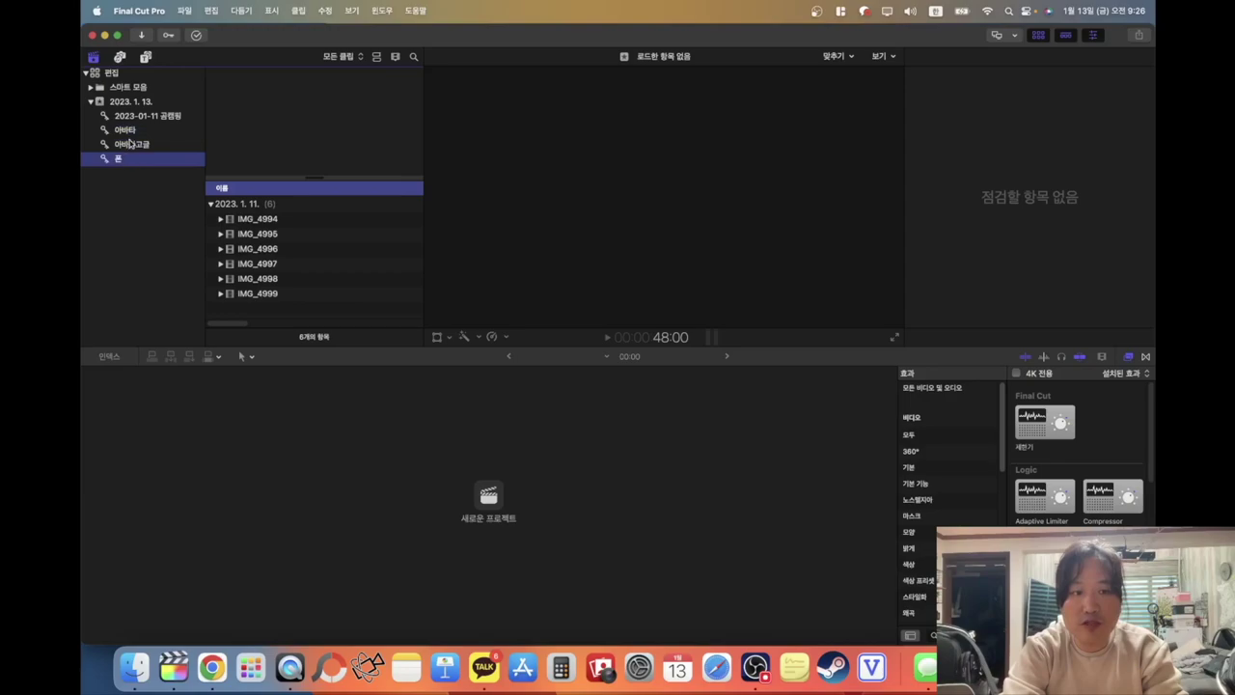
{"action": "left_click", "coordinate": [138, 118]}
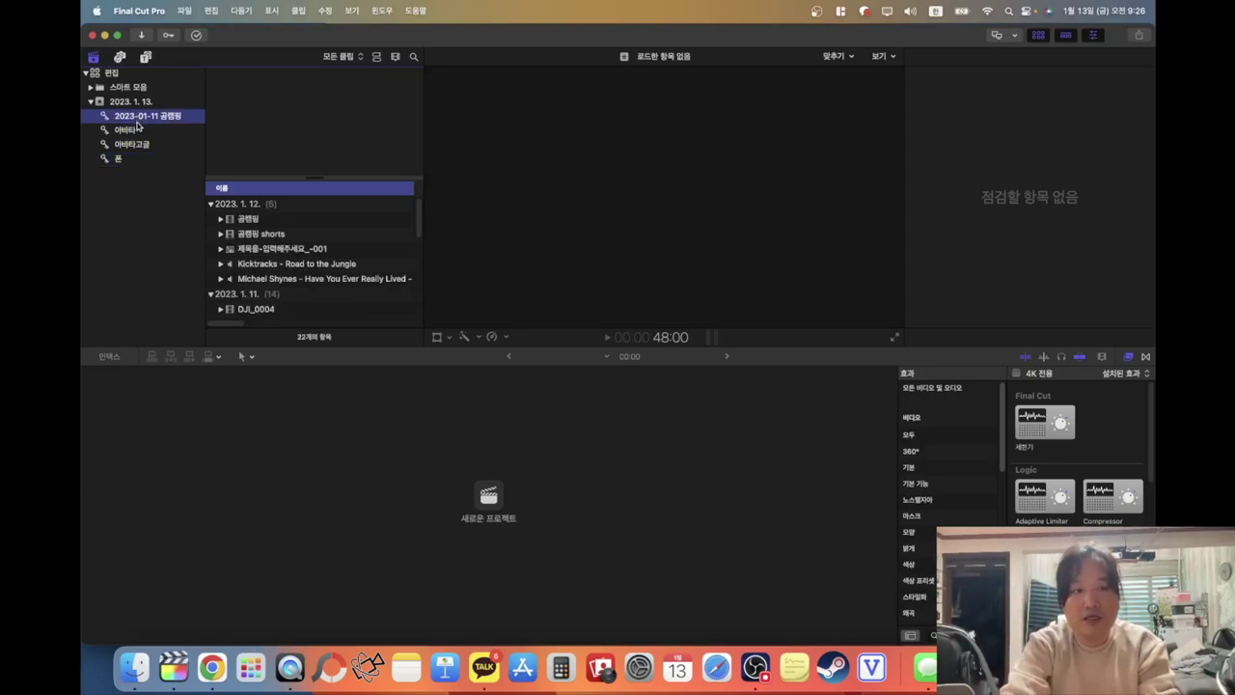
{"action": "left_click", "coordinate": [138, 129]}
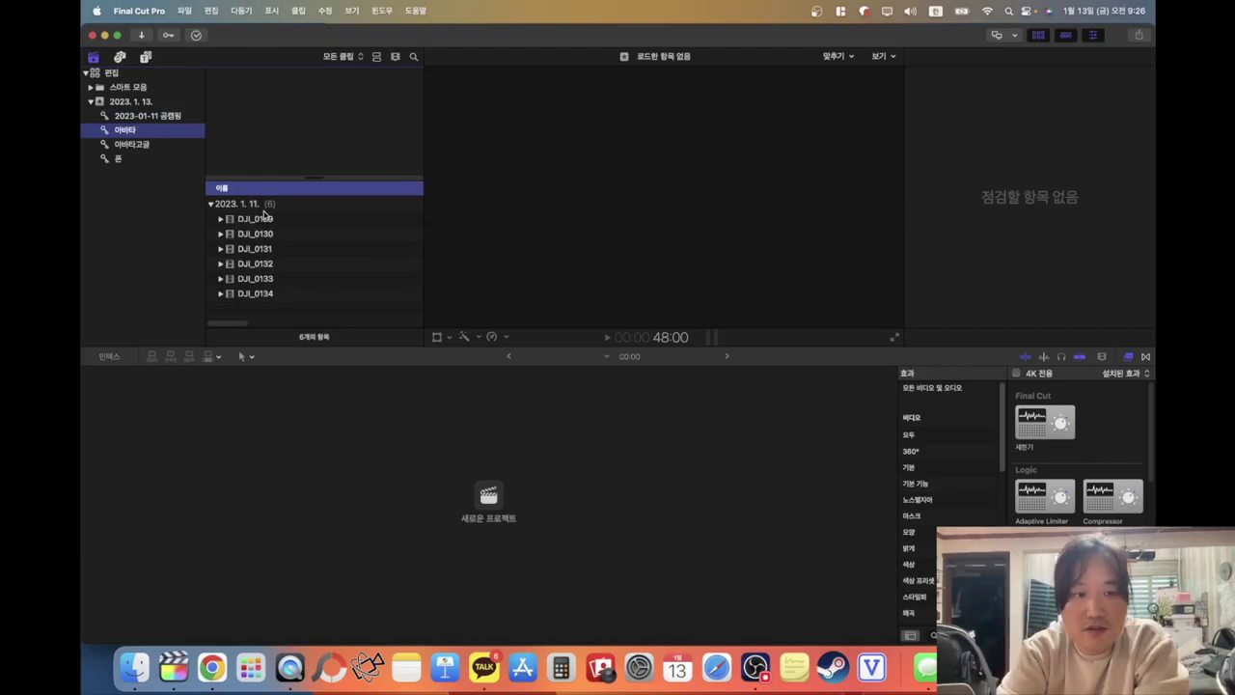
Create a new 4K project from the DJI_0129 clip at 3840x2160 and 59.94p, keeping the default project name
{"action": "left_click", "coordinate": [489, 497]}
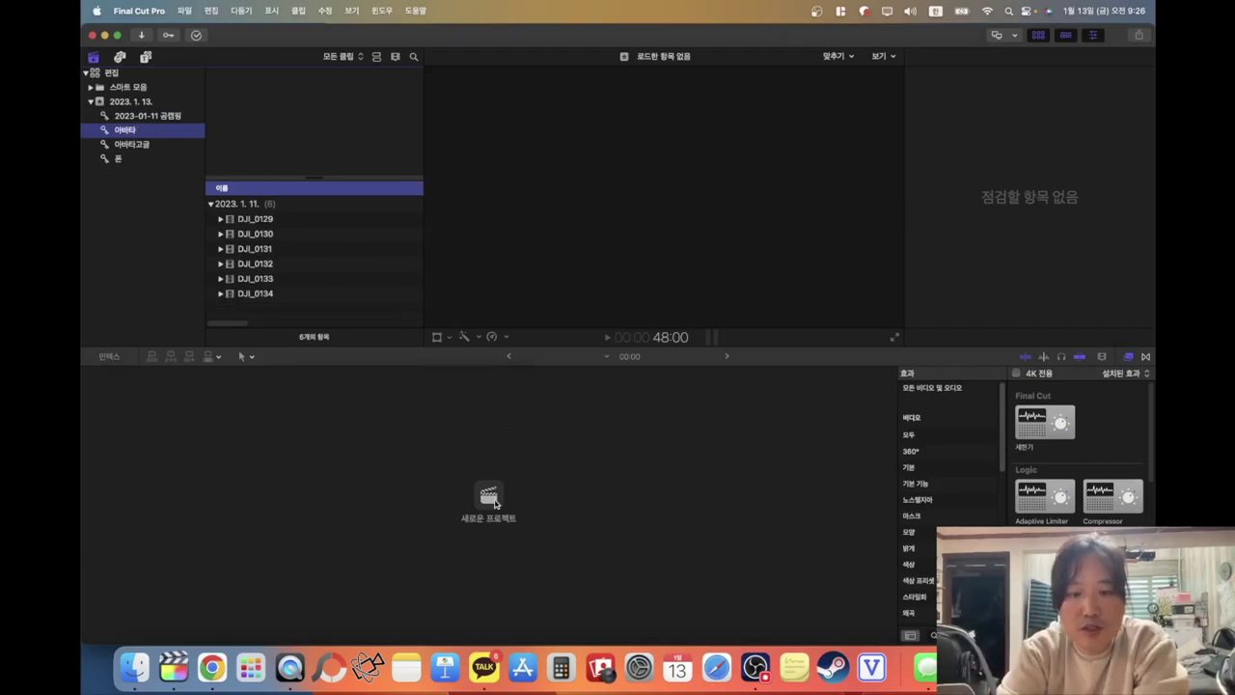
{"action": "left_click", "coordinate": [723, 448]}
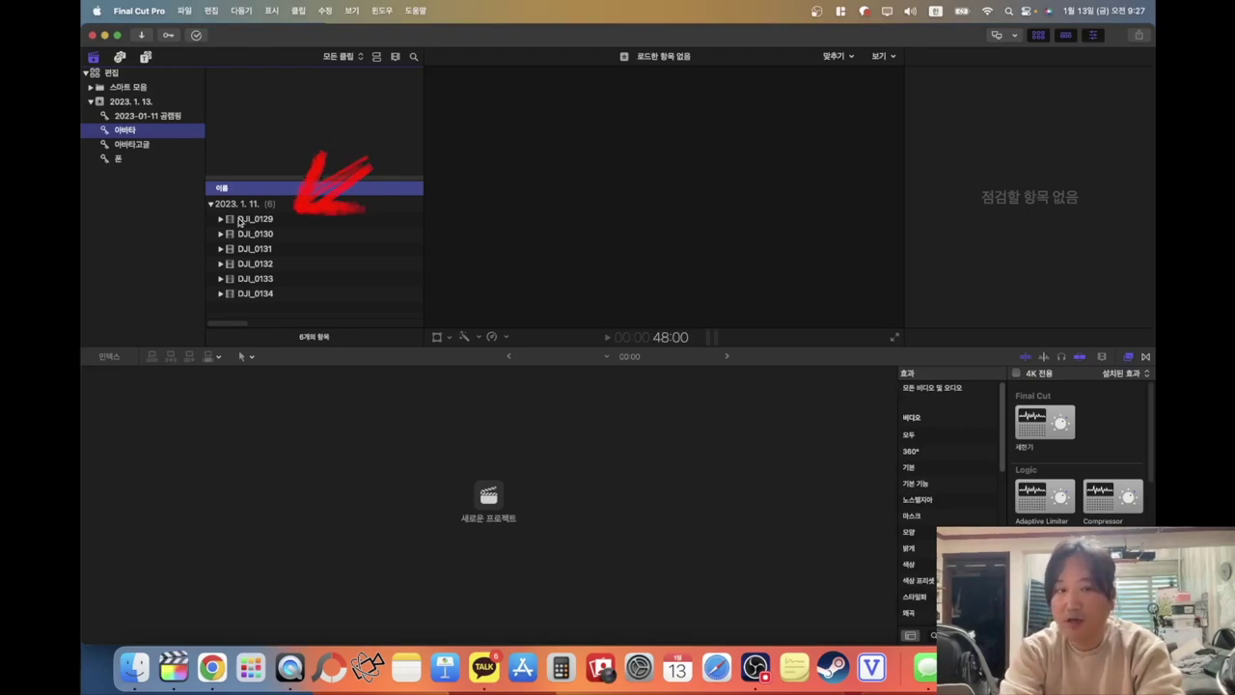
{"action": "left_click", "coordinate": [241, 221]}
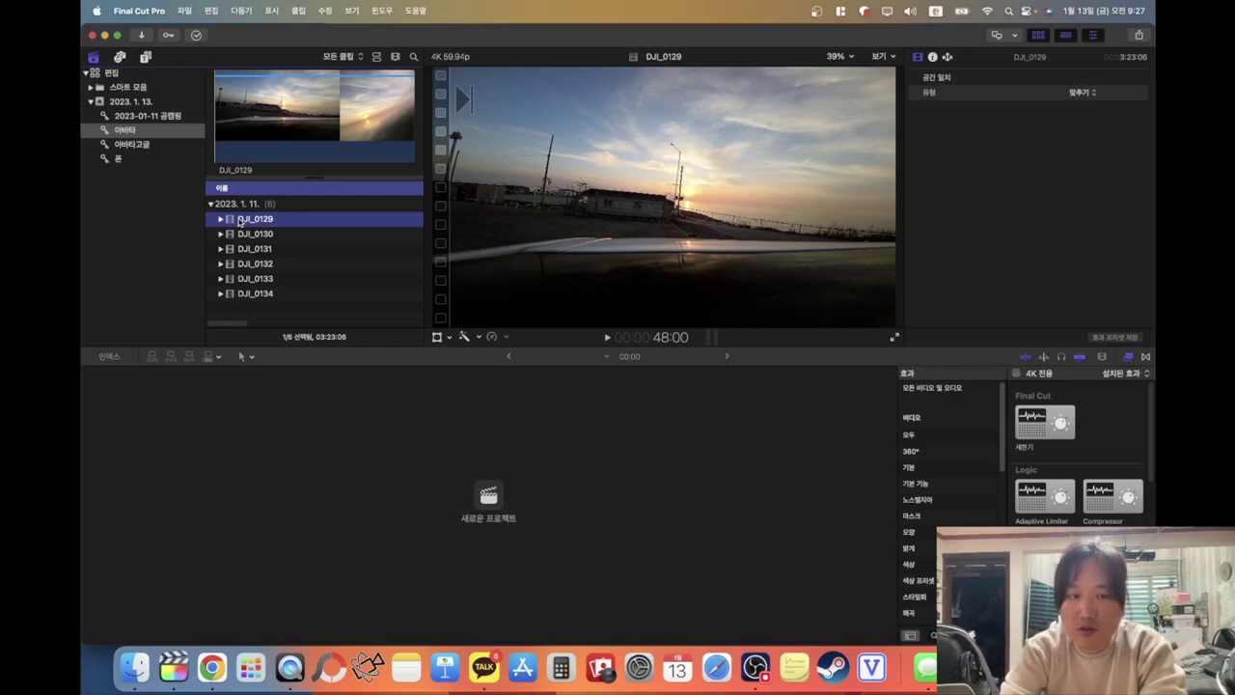
{"action": "right_click", "coordinate": [239, 221]}
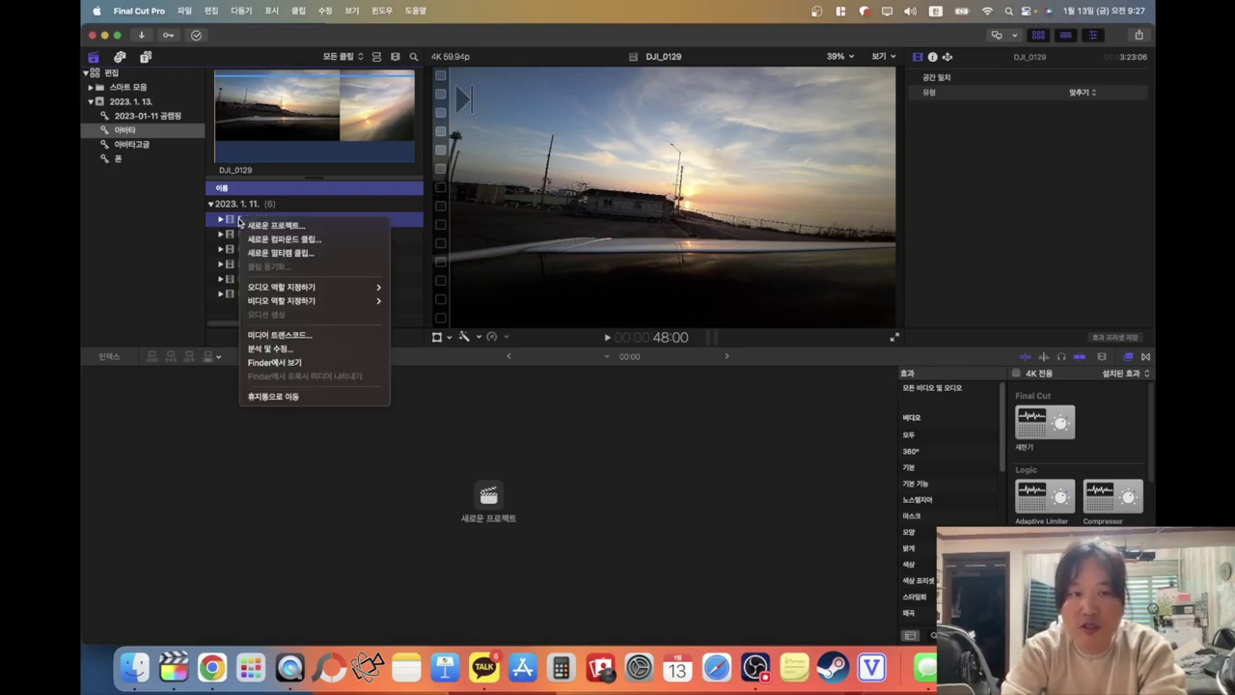
{"action": "left_click", "coordinate": [301, 231]}
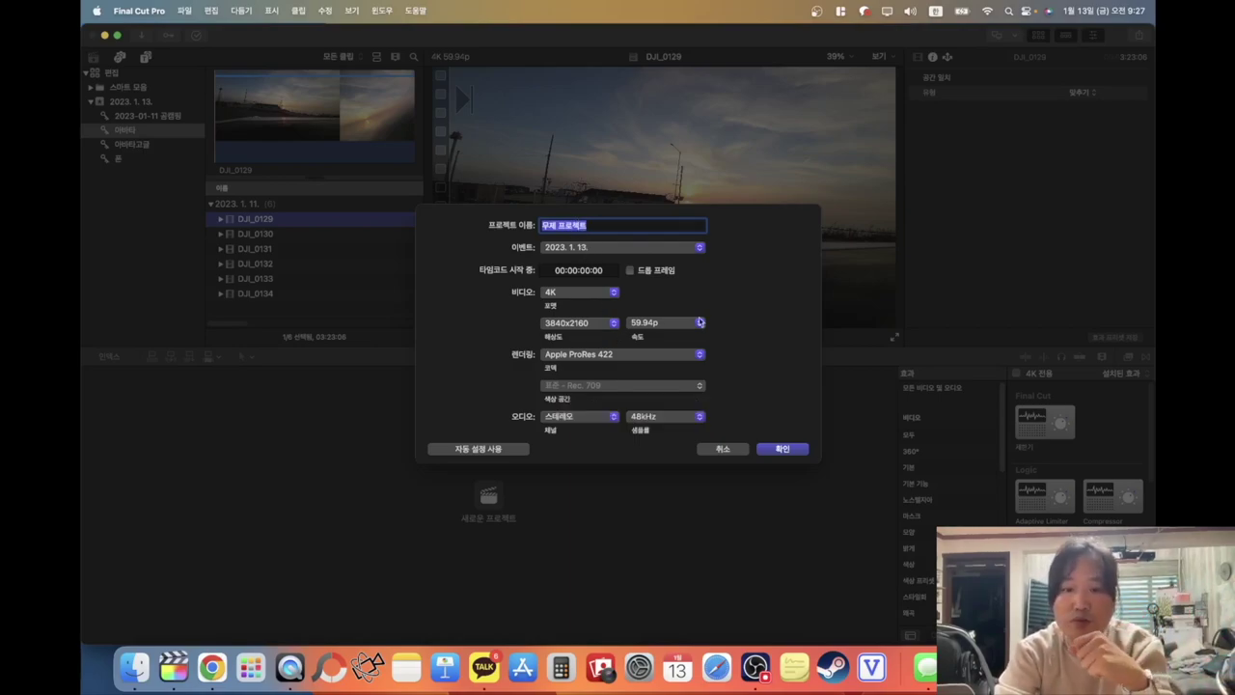
{"action": "left_click", "coordinate": [784, 449]}
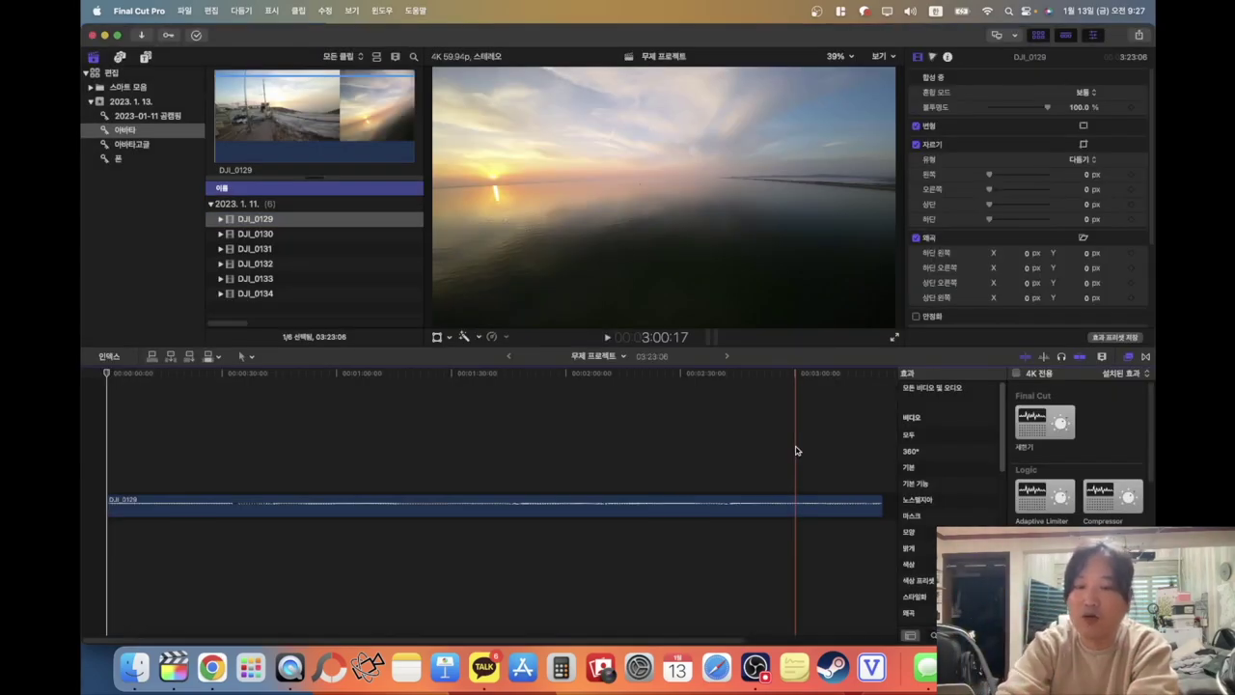
Select the DJI_0129 clip in the timeline, shrink the timeline scale and increase the clip height until thumbnails show
{"action": "left_click", "coordinate": [784, 514]}
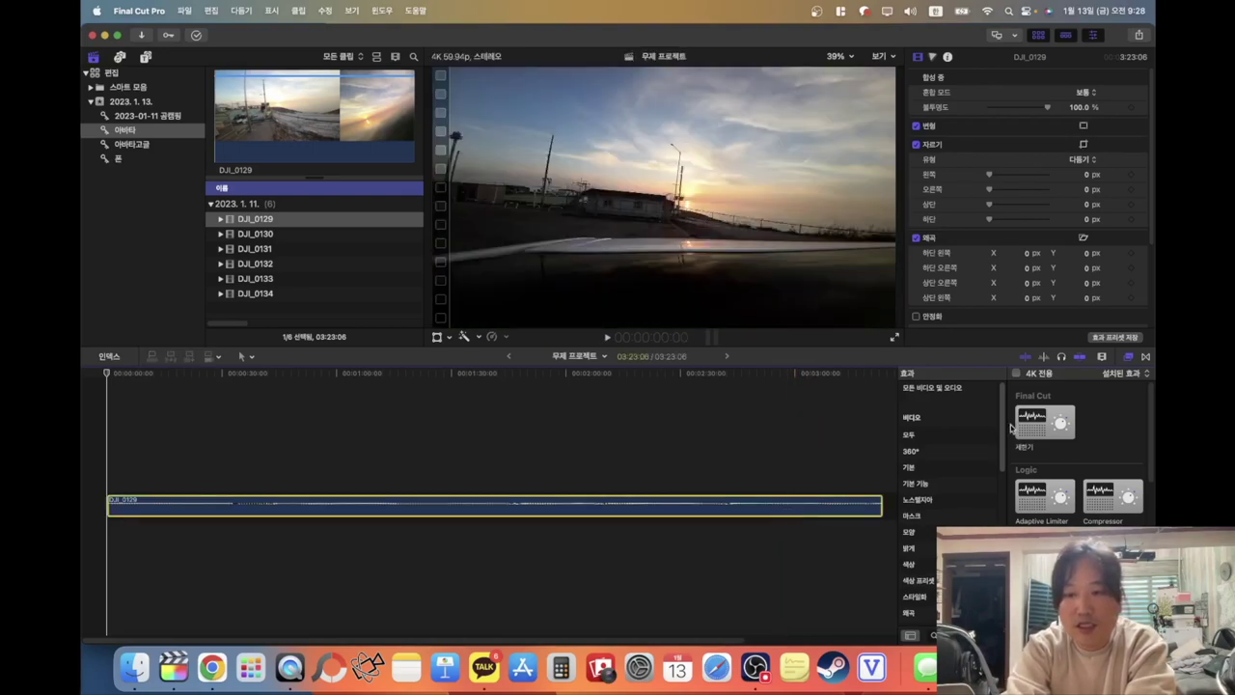
{"action": "left_click", "coordinate": [1102, 357]}
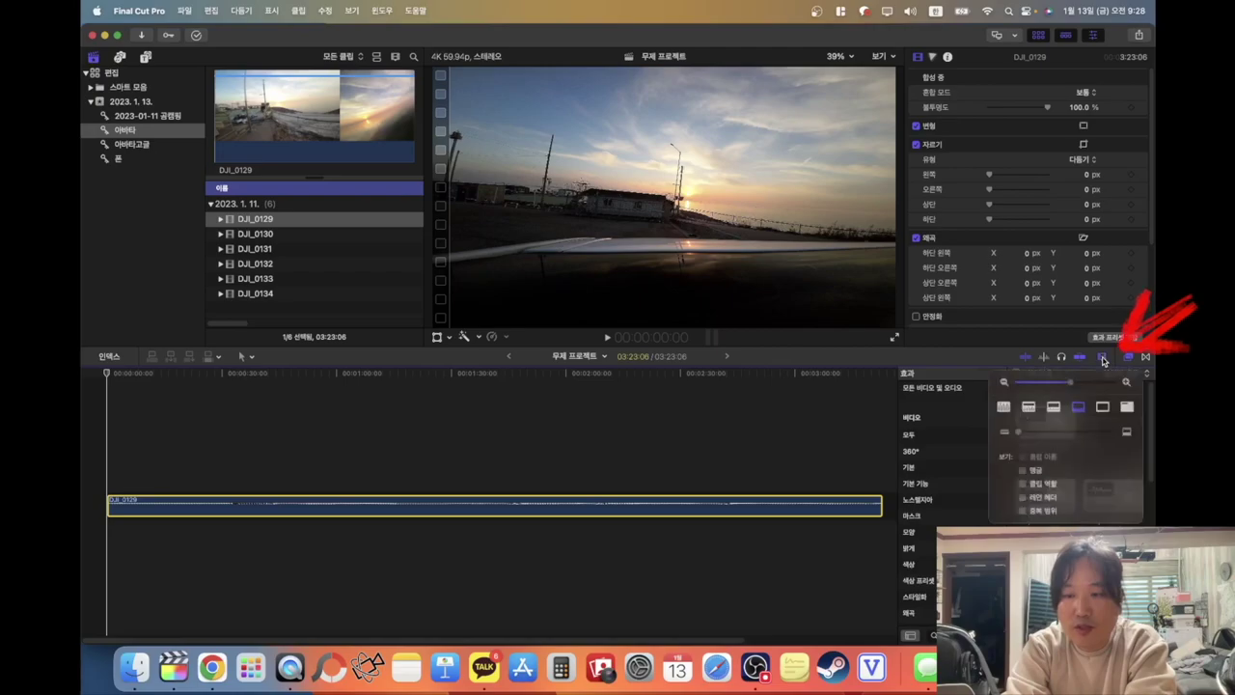
{"action": "left_click_drag", "start_coordinate": [1067, 387], "coordinate": [1029, 389]}
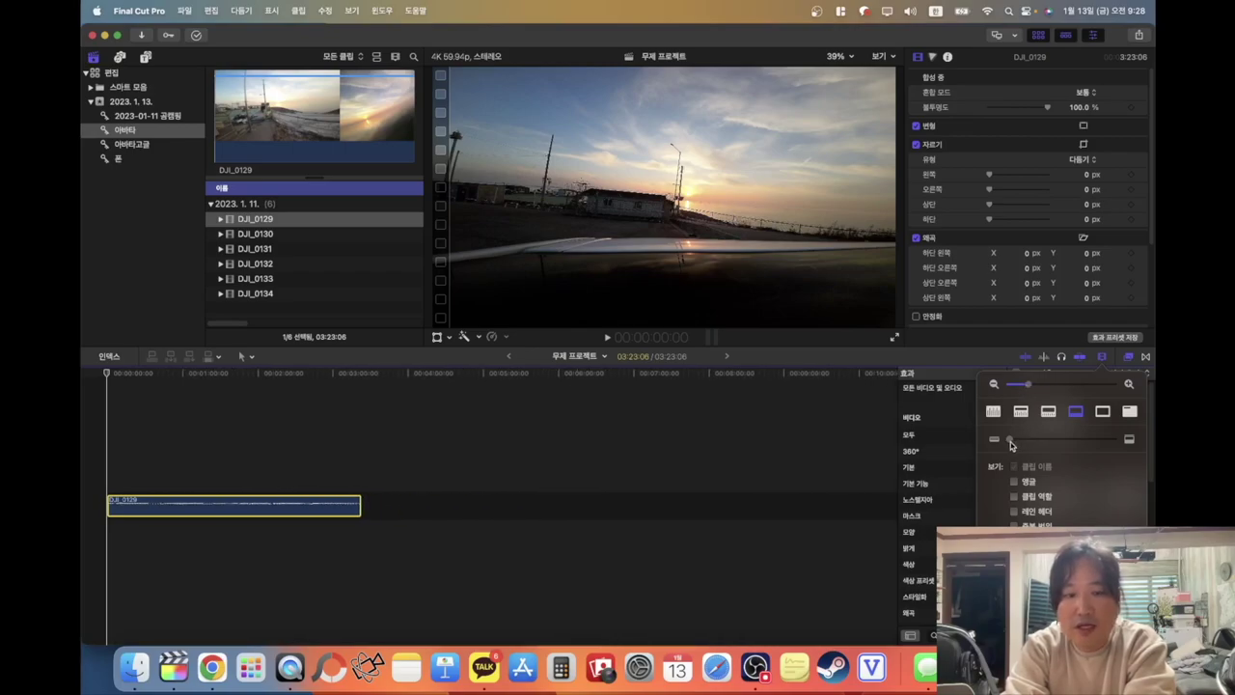
{"action": "mouse_move", "coordinate": [1011, 444]}
{"action": "left_mouse_down"}
{"action": "mouse_move", "coordinate": [1061, 443]}
{"action": "mouse_move", "coordinate": [1036, 443]}
{"action": "left_mouse_up"}
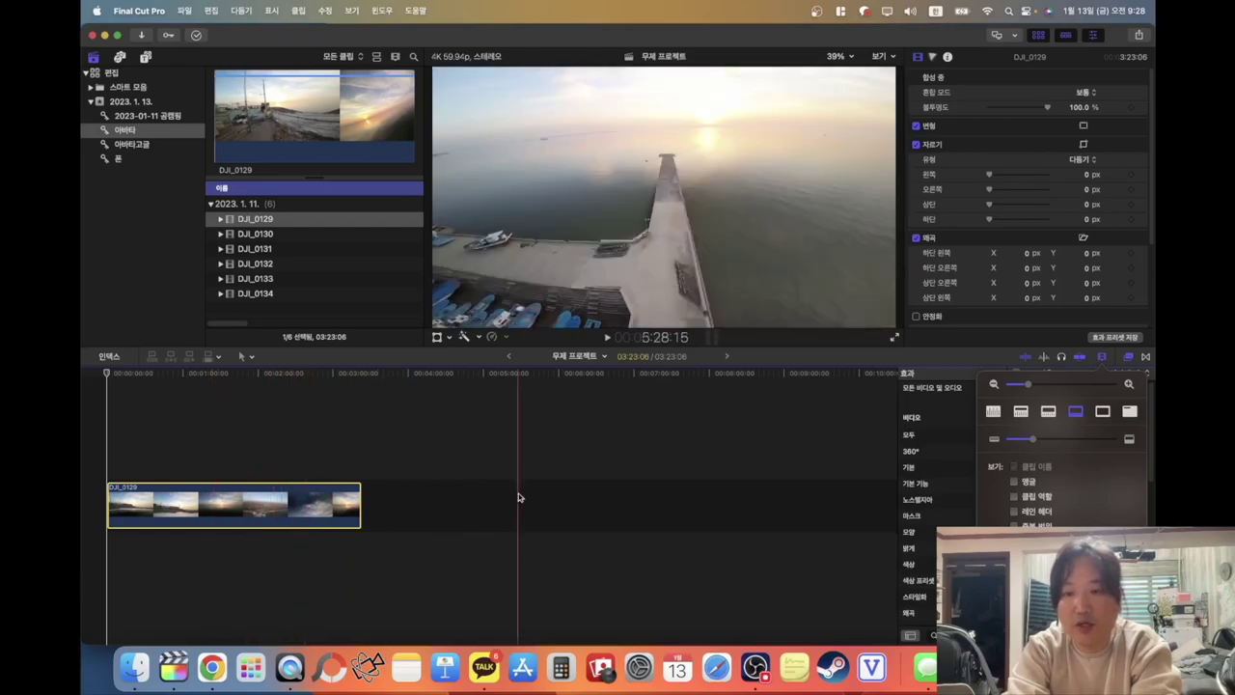
Try the waveform-only clip display in the timeline, then set the clips to show filmstrips only
{"action": "left_click", "coordinate": [993, 412]}
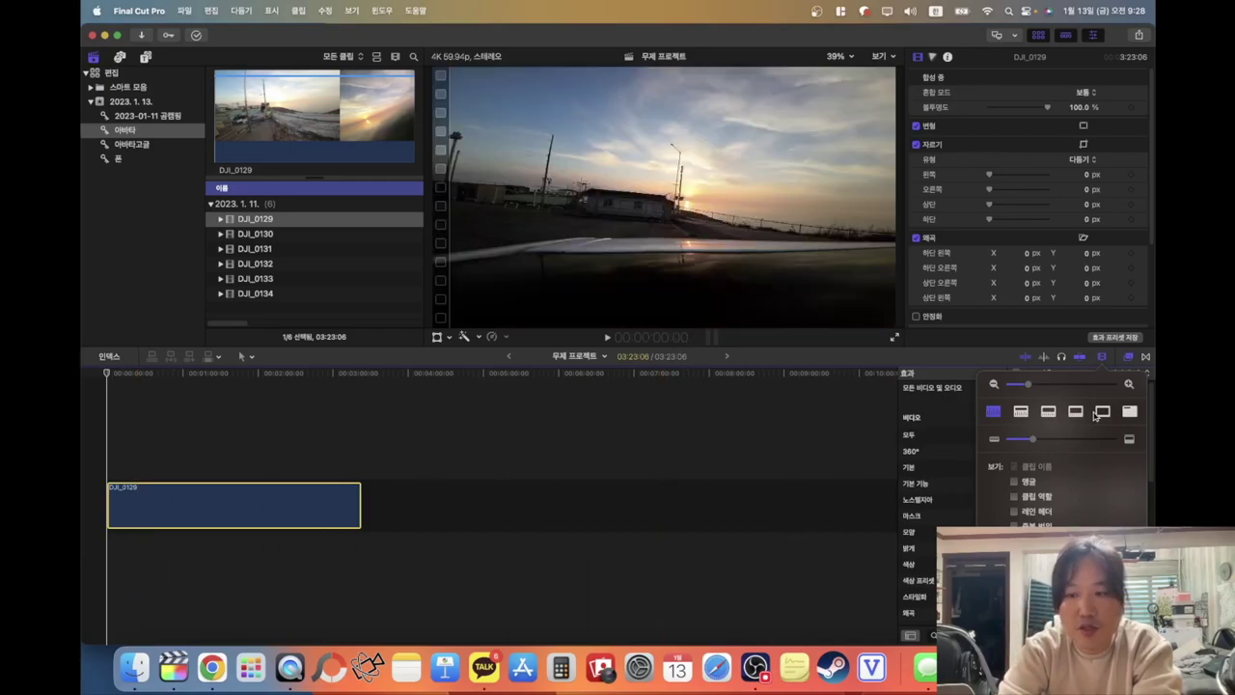
{"action": "left_click", "coordinate": [1110, 412]}
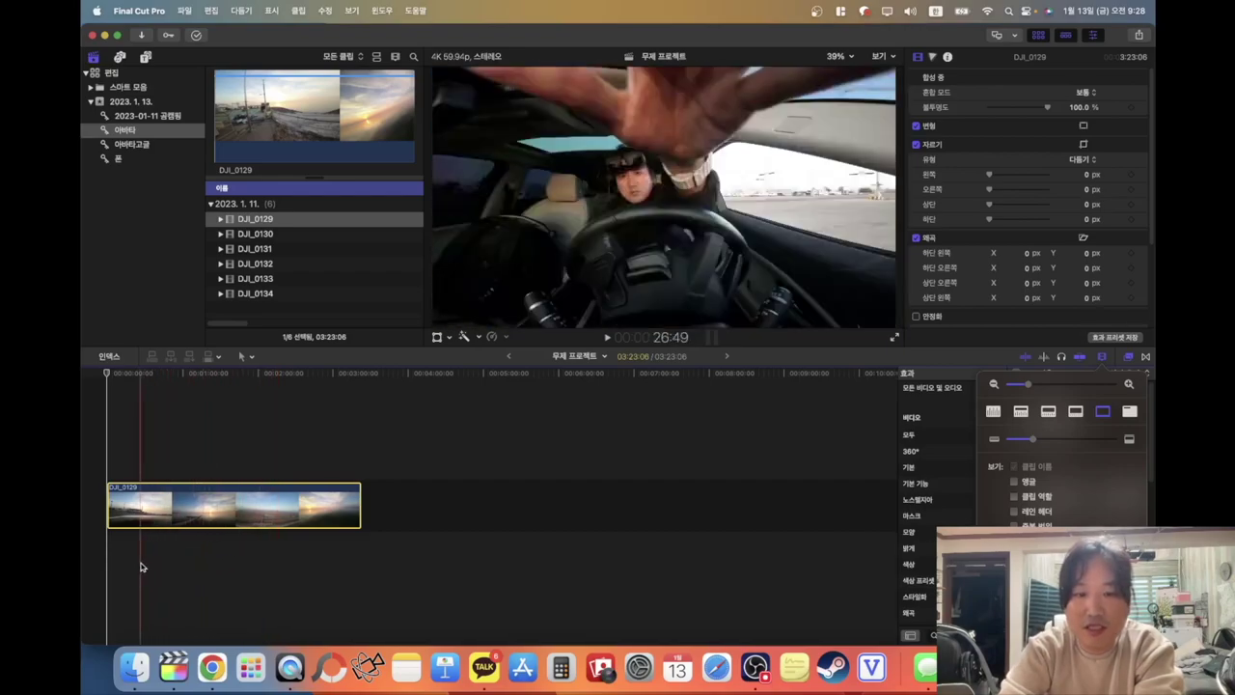
{"action": "left_click", "coordinate": [994, 413]}
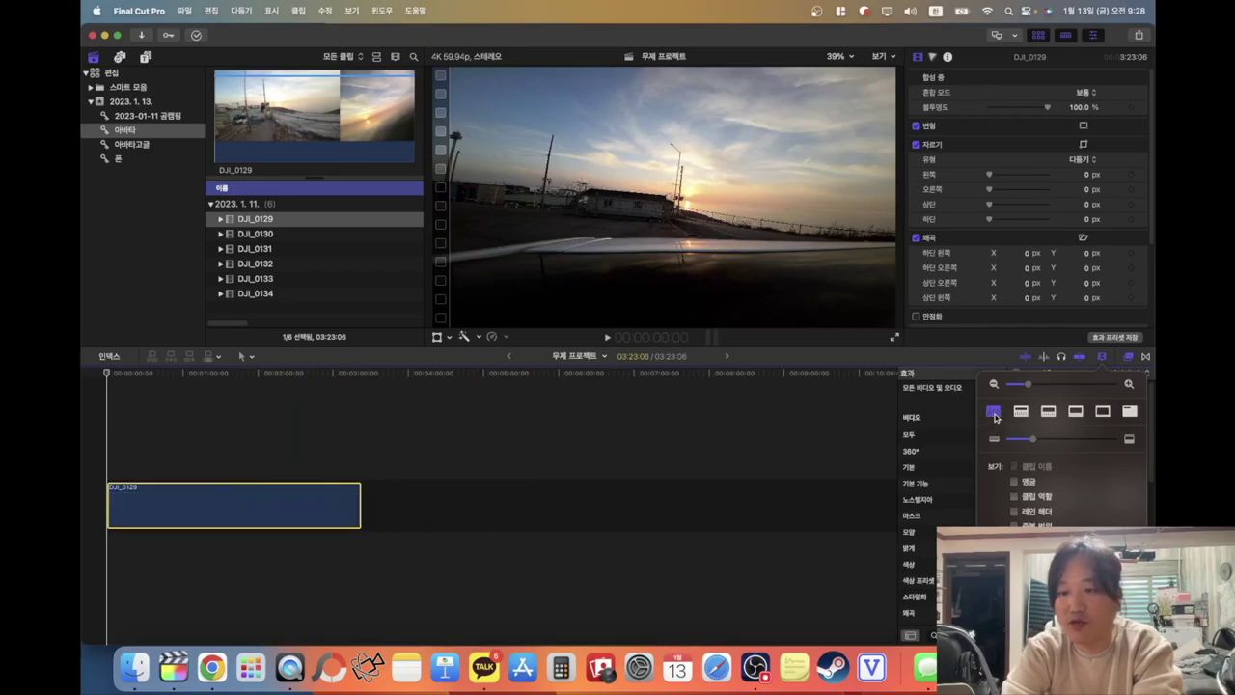
{"action": "left_click", "coordinate": [1103, 412]}
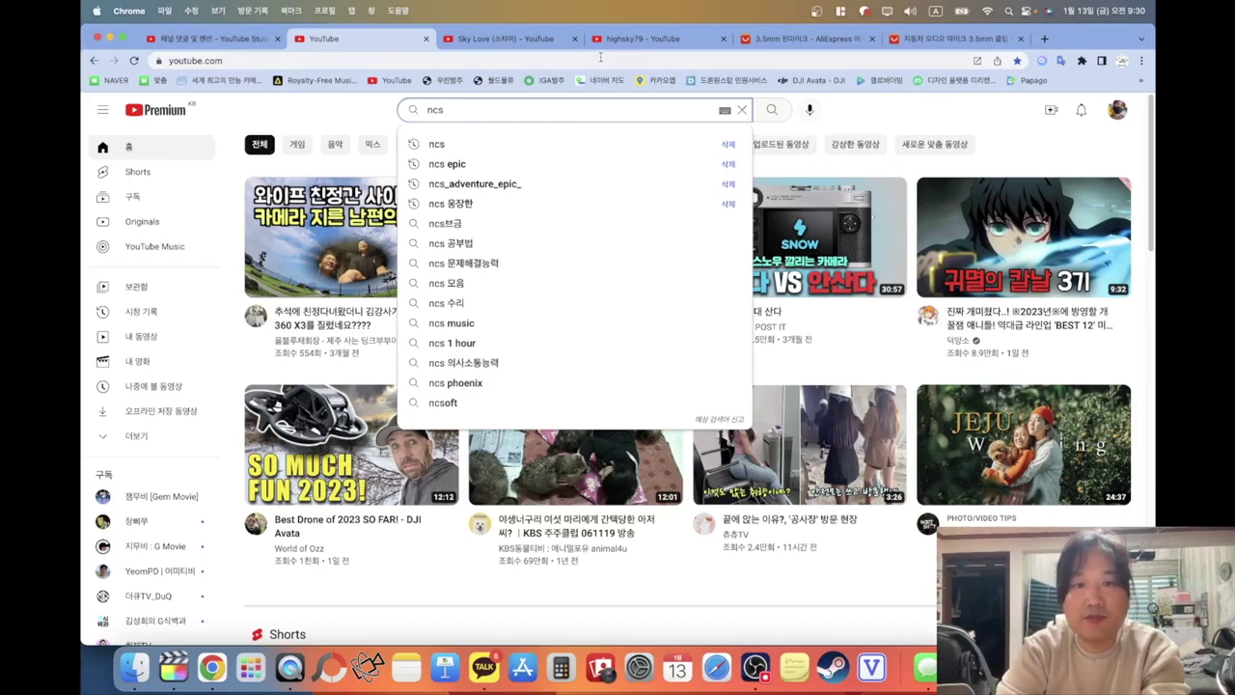
Search YouTube in Chrome for "ncs epic" and browse the music results
{"action": "left_click", "coordinate": [474, 164]}
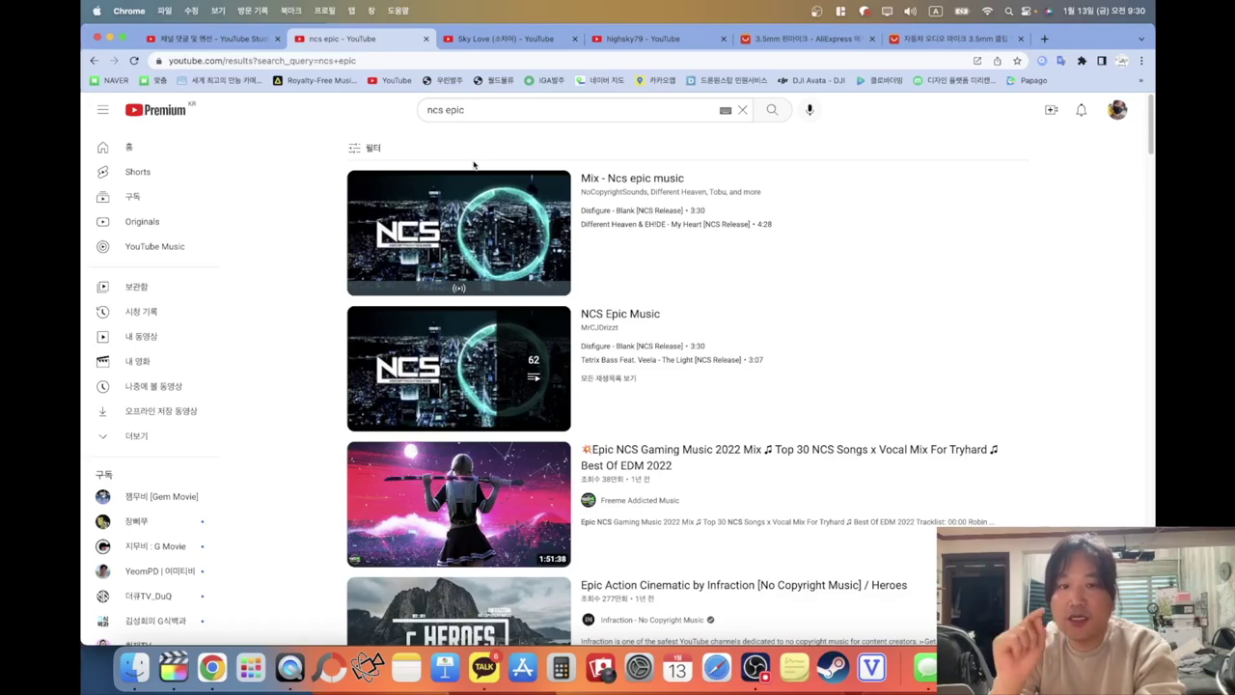
{"action": "scroll", "coordinate": [579, 328], "scroll_direction": "down", "scroll_amount": 2}
{"action": "scroll", "coordinate": [591, 338], "scroll_direction": "up", "scroll_amount": 1}
{"action": "scroll", "coordinate": [592, 349], "scroll_direction": "down", "scroll_amount": 5}
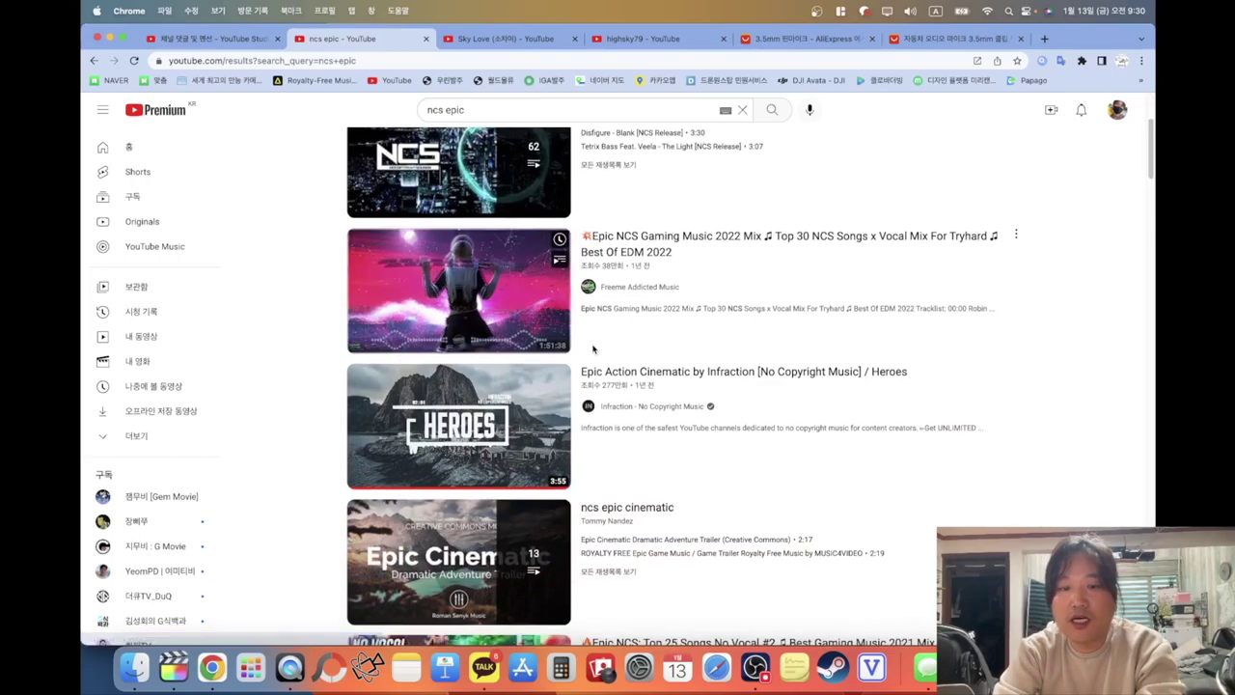
Open the Infraction - No Copyright Music channel and browse its tracks matching "epic"
{"action": "left_click", "coordinate": [589, 405]}
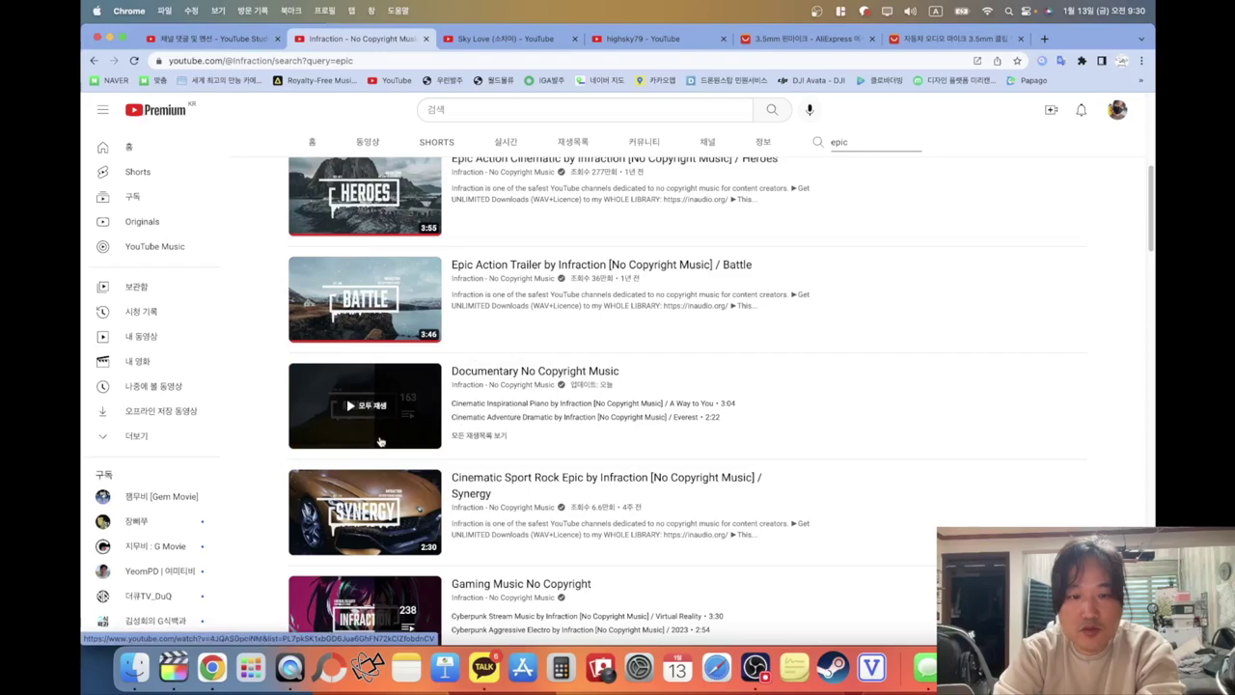
{"action": "scroll", "coordinate": [378, 405], "scroll_direction": "up", "scroll_amount": 3}
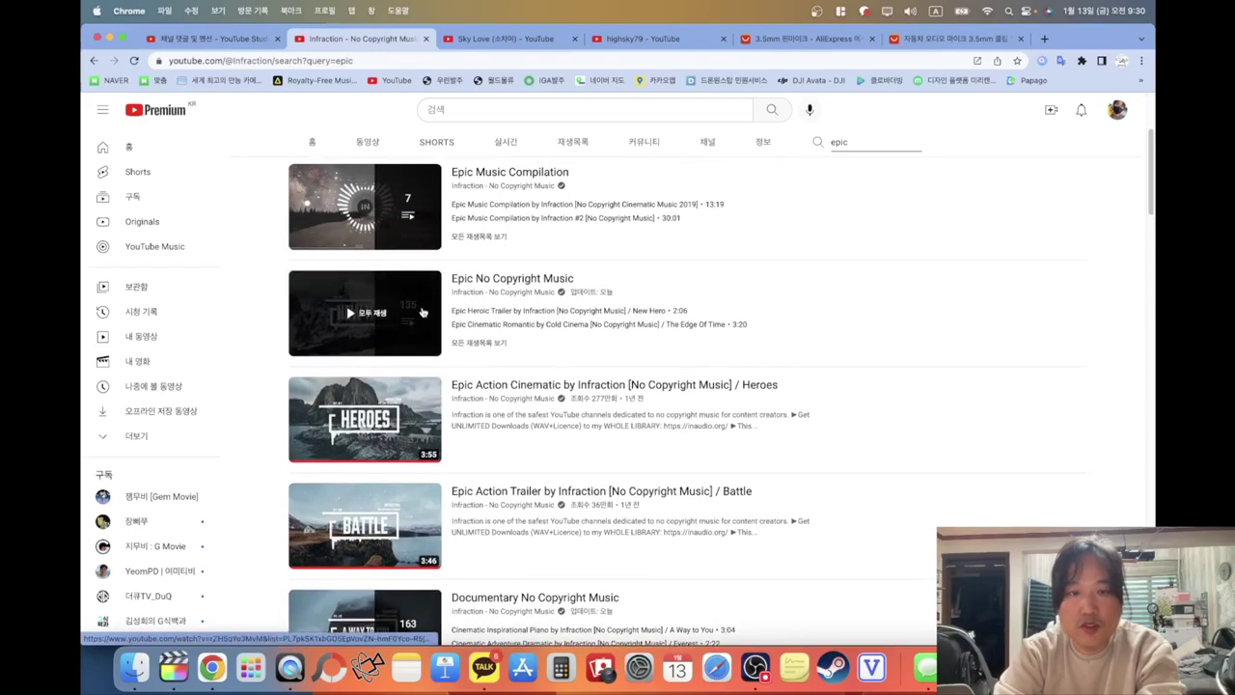
{"action": "left_click", "coordinate": [312, 142]}
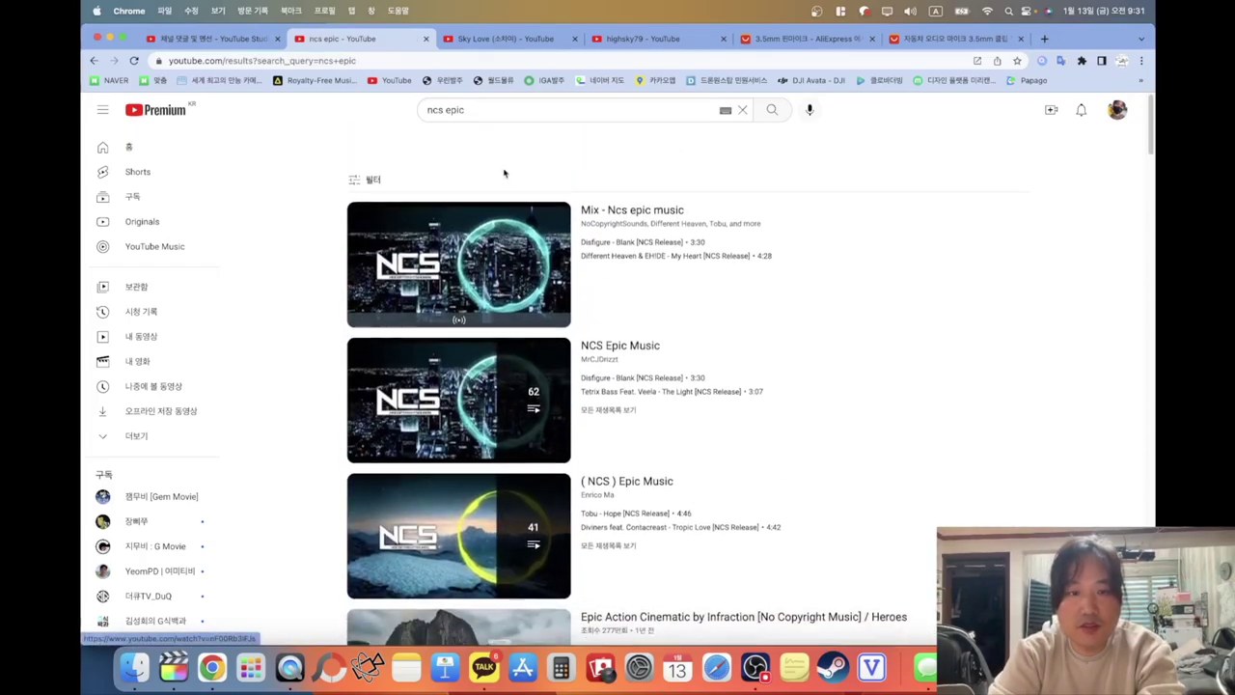
Search YouTube for "ncs cinematic"
{"action": "left_click", "coordinate": [485, 110]}
{"action": "key", "text": "BackSpace"}
{"action": "key", "text": "BackSpace"}
{"action": "key", "text": "BackSpace"}
{"action": "key", "text": "BackSpace"}
{"action": "type", "text": "ci"}
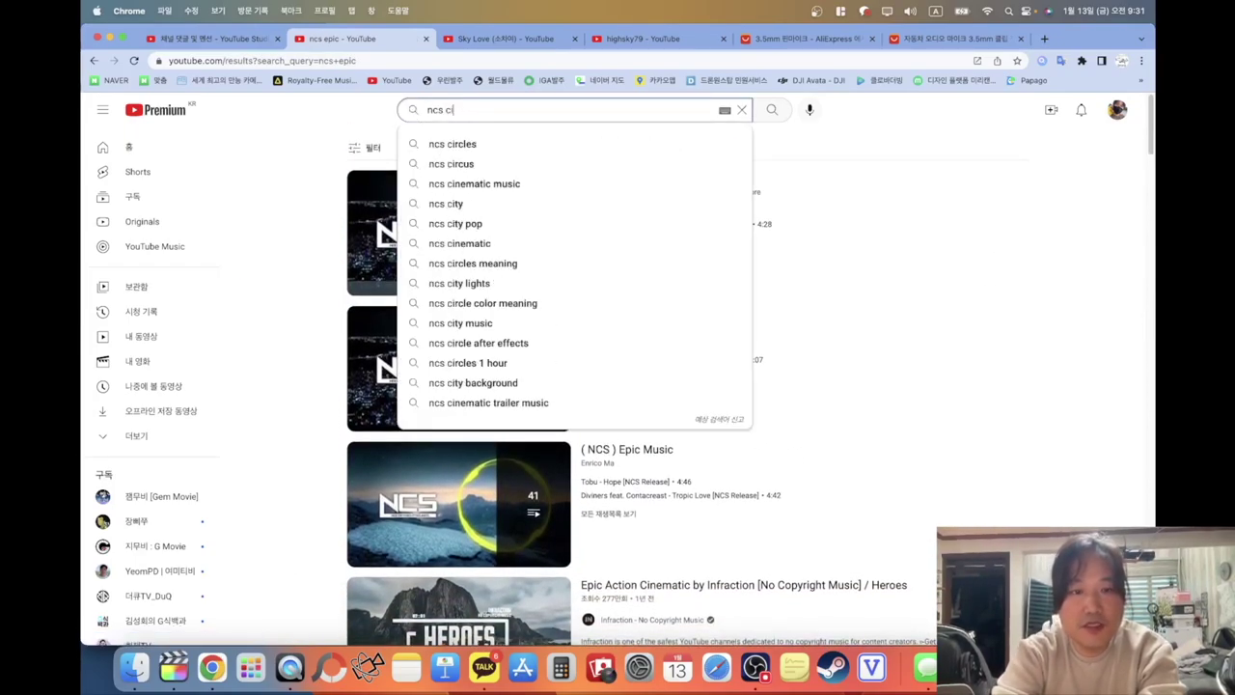
{"action": "type", "text": "ne"}
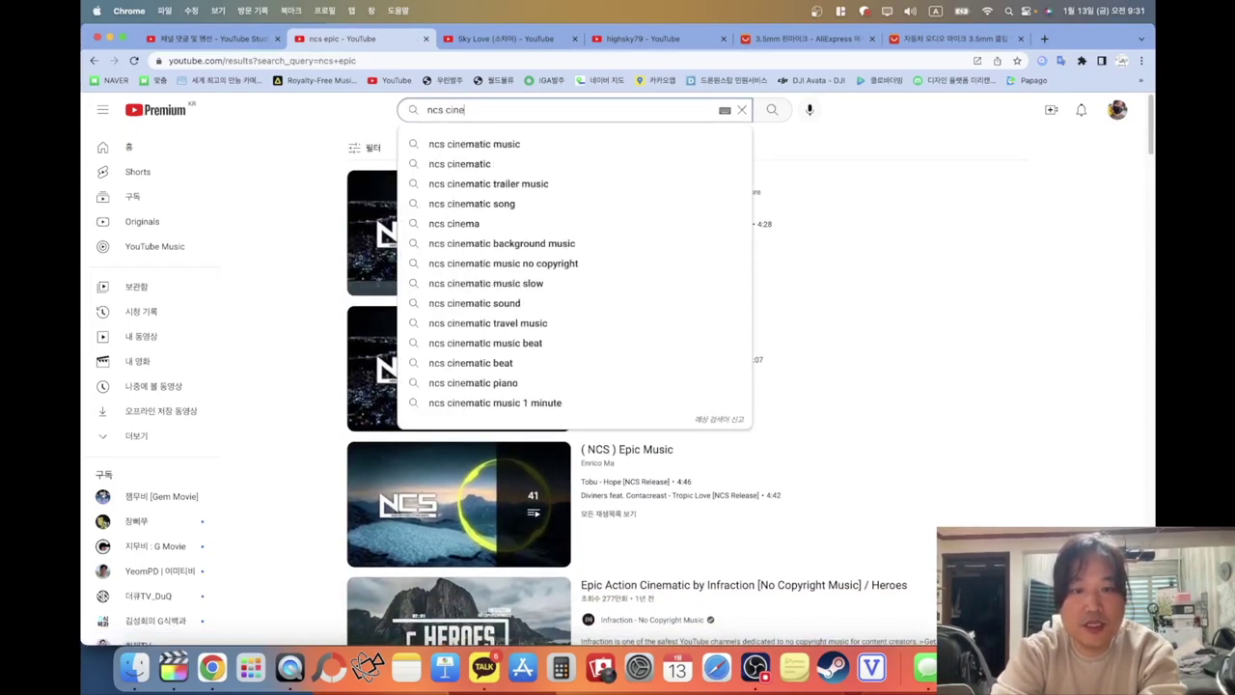
{"action": "left_click", "coordinate": [489, 166]}
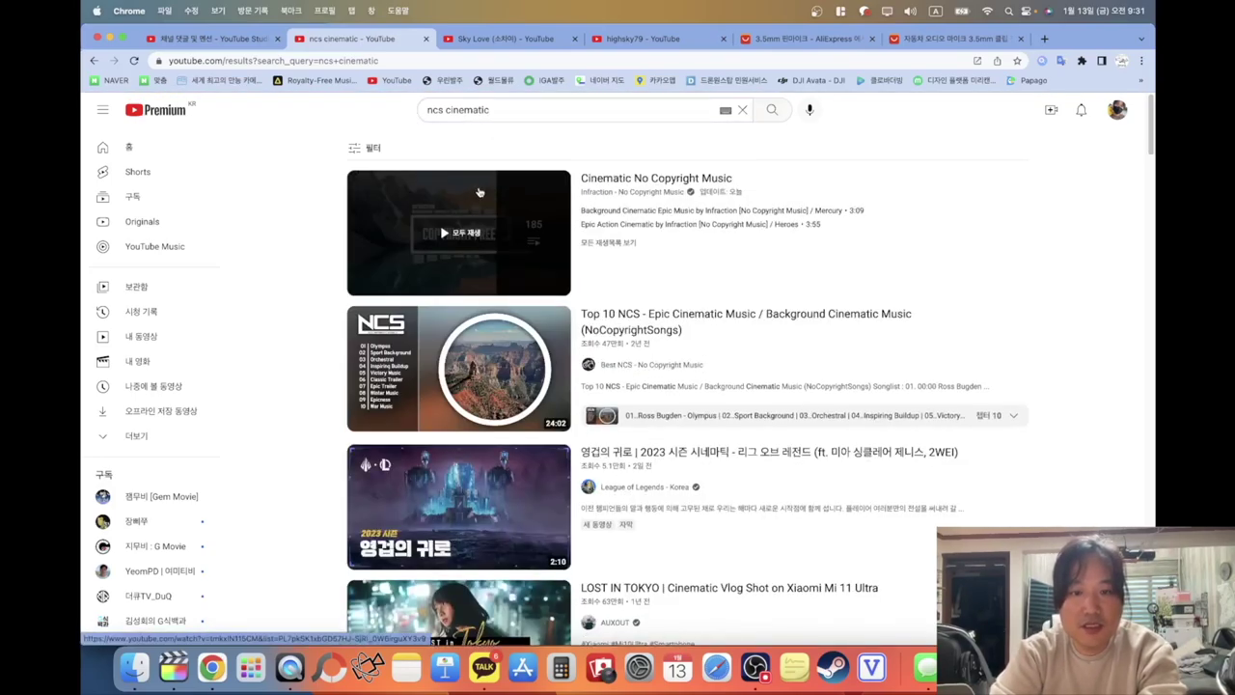
Browse the results, sample the "Cinematic Angry Background Music (NCS Release)" video and return to the results list
{"action": "scroll", "coordinate": [323, 451], "scroll_direction": "down", "scroll_amount": 5}
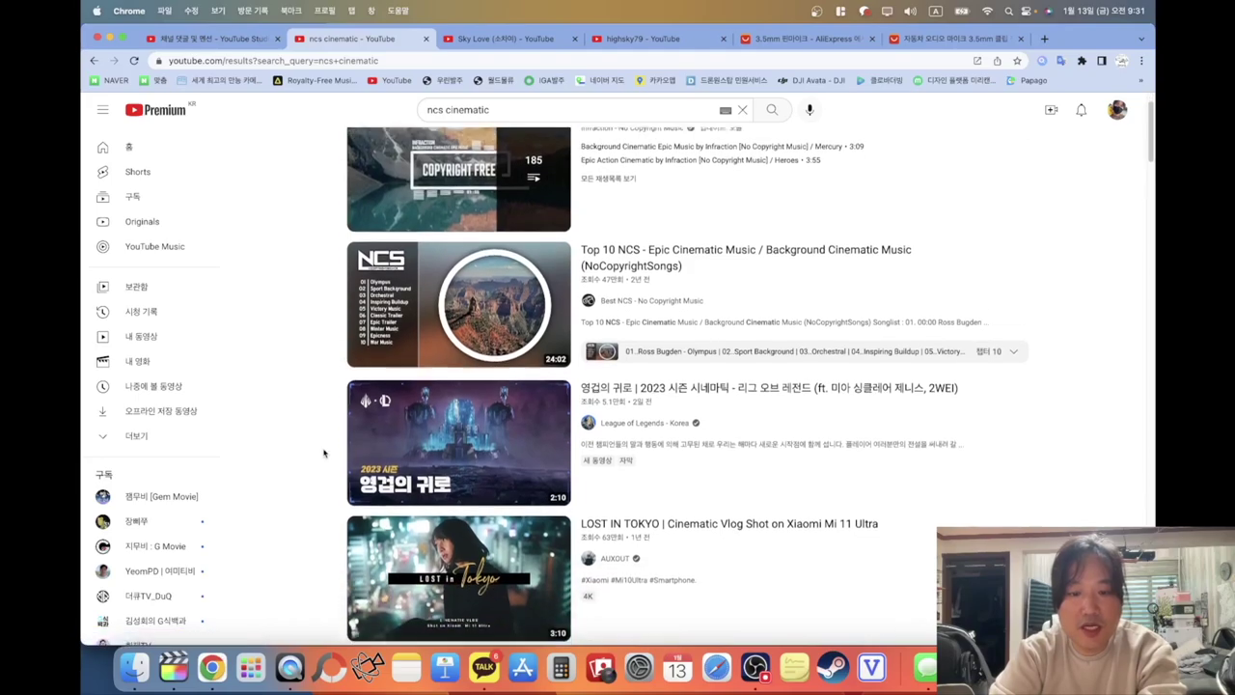
{"action": "scroll", "coordinate": [323, 452], "scroll_direction": "down", "scroll_amount": 4}
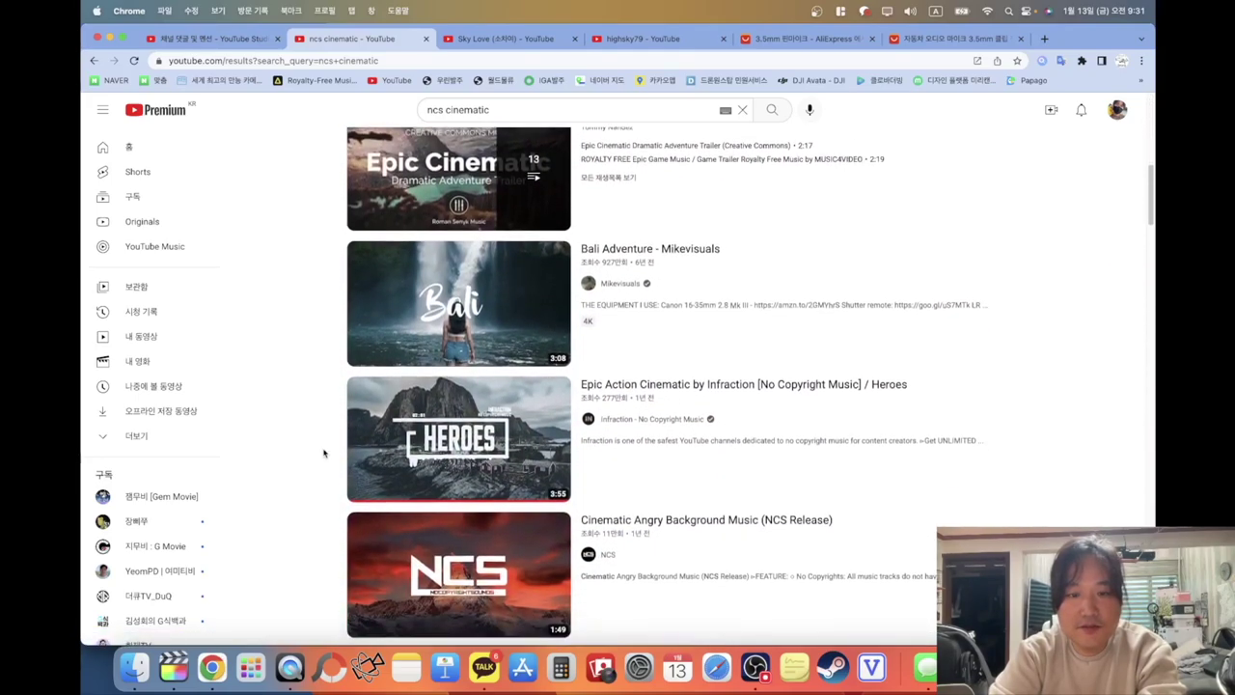
{"action": "scroll", "coordinate": [325, 453], "scroll_direction": "down", "scroll_amount": 2}
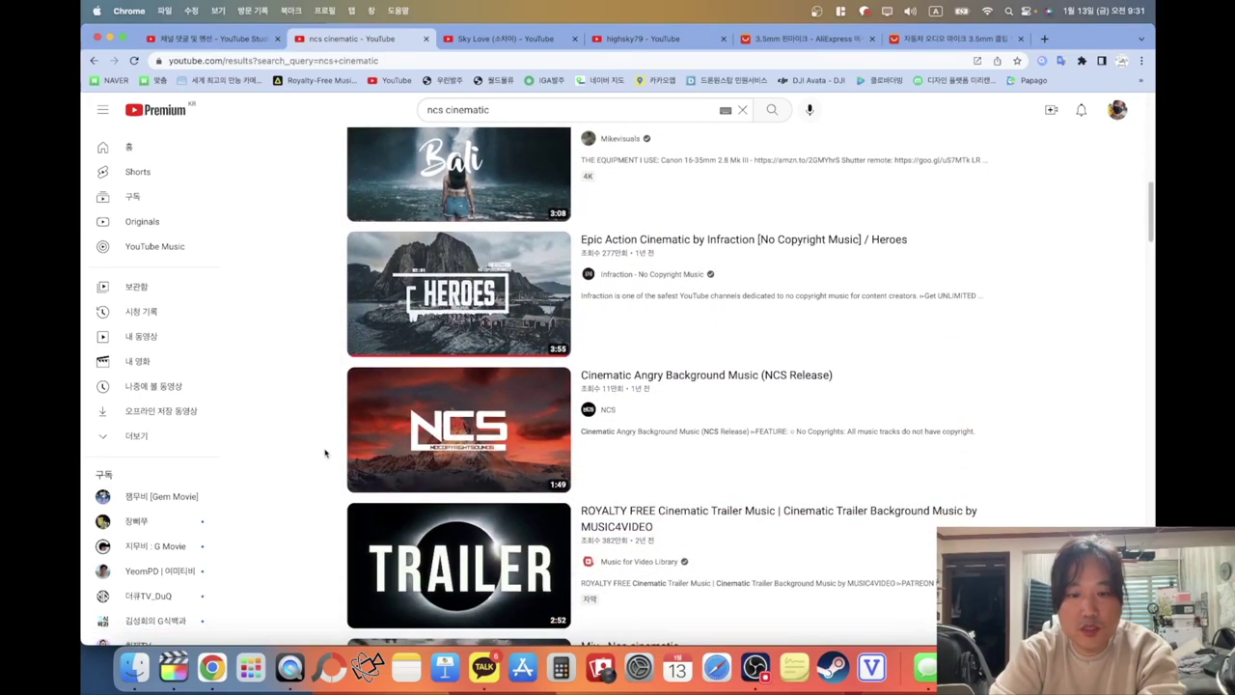
{"action": "left_click", "coordinate": [410, 442]}
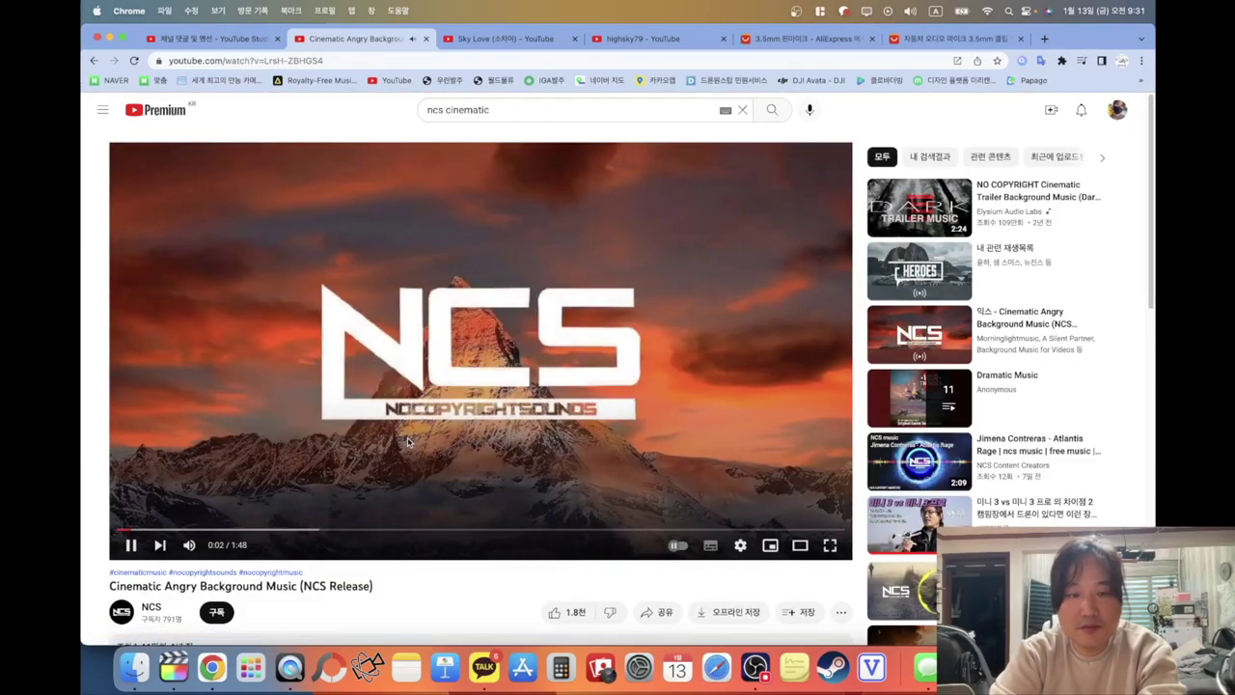
{"action": "left_click", "coordinate": [93, 60]}
Find the "Into The Nature" cinematic background music video by MUSIC WORLD - NCS in the results and play it
{"action": "scroll", "coordinate": [463, 460], "scroll_direction": "down", "scroll_amount": 3}
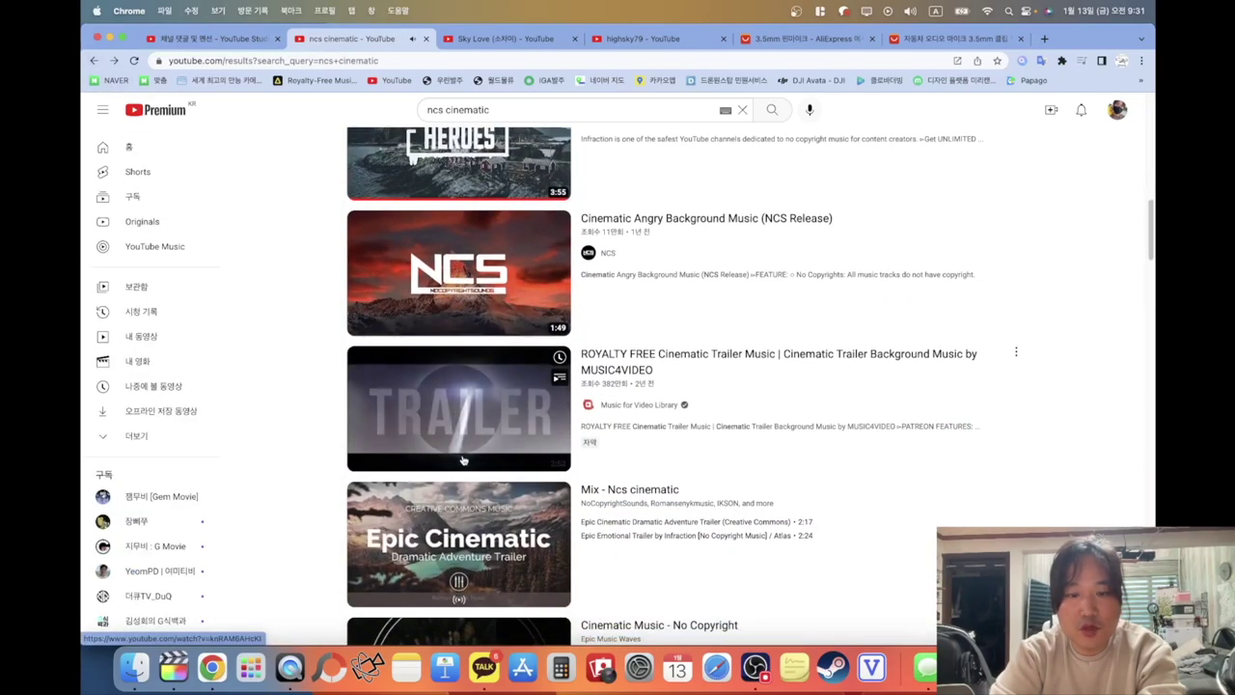
{"action": "scroll", "coordinate": [462, 460], "scroll_direction": "down", "scroll_amount": 3}
{"action": "scroll", "coordinate": [402, 554], "scroll_direction": "down", "scroll_amount": 5}
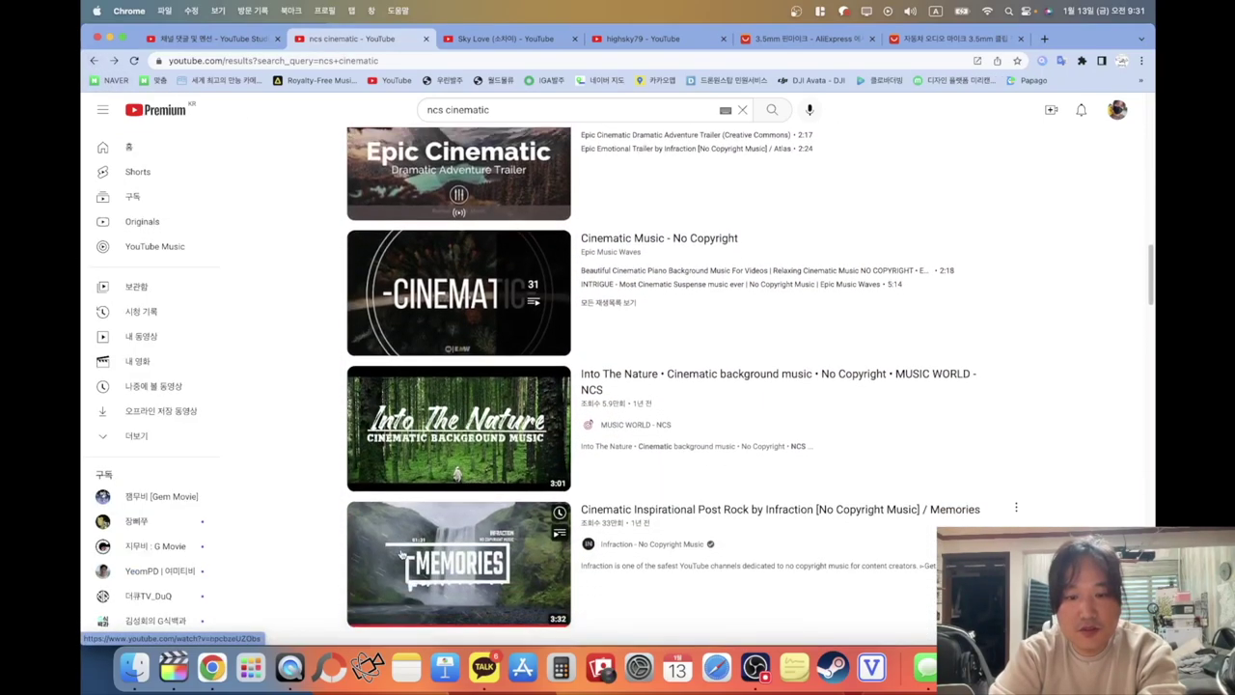
{"action": "left_click", "coordinate": [438, 444]}
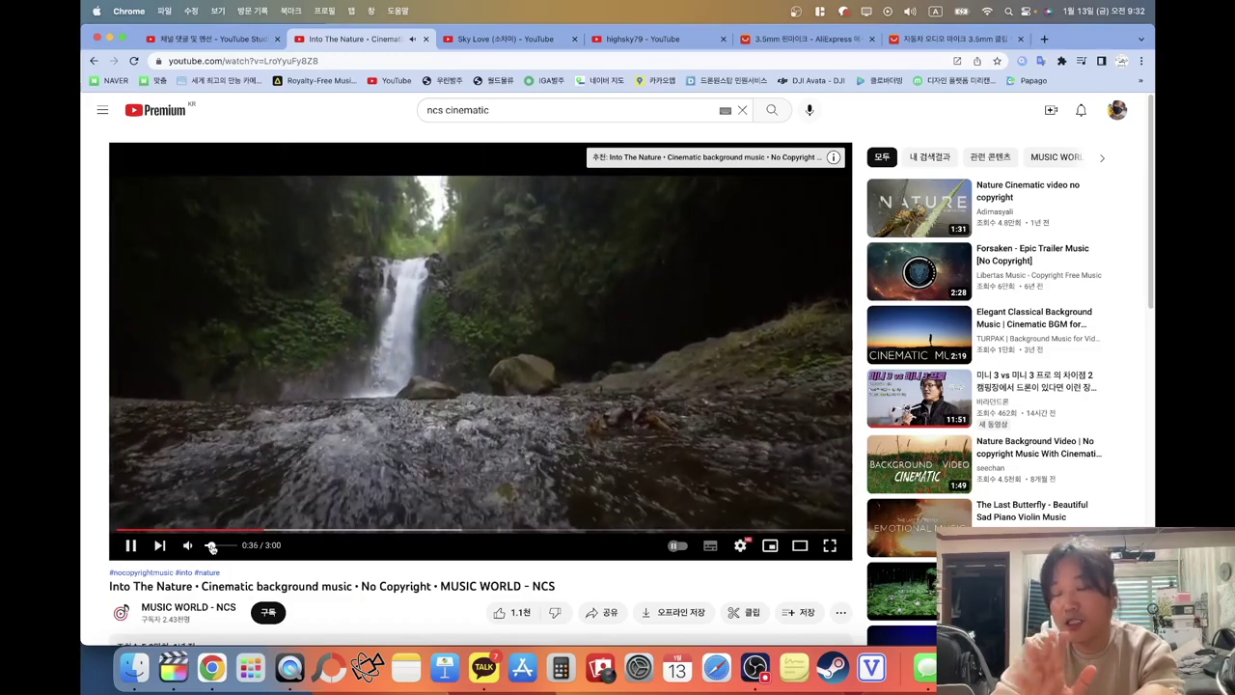
Expand the "Into The Nature" video's description and read its credits and free download link
{"action": "scroll", "coordinate": [154, 550], "scroll_direction": "down", "scroll_amount": 3}
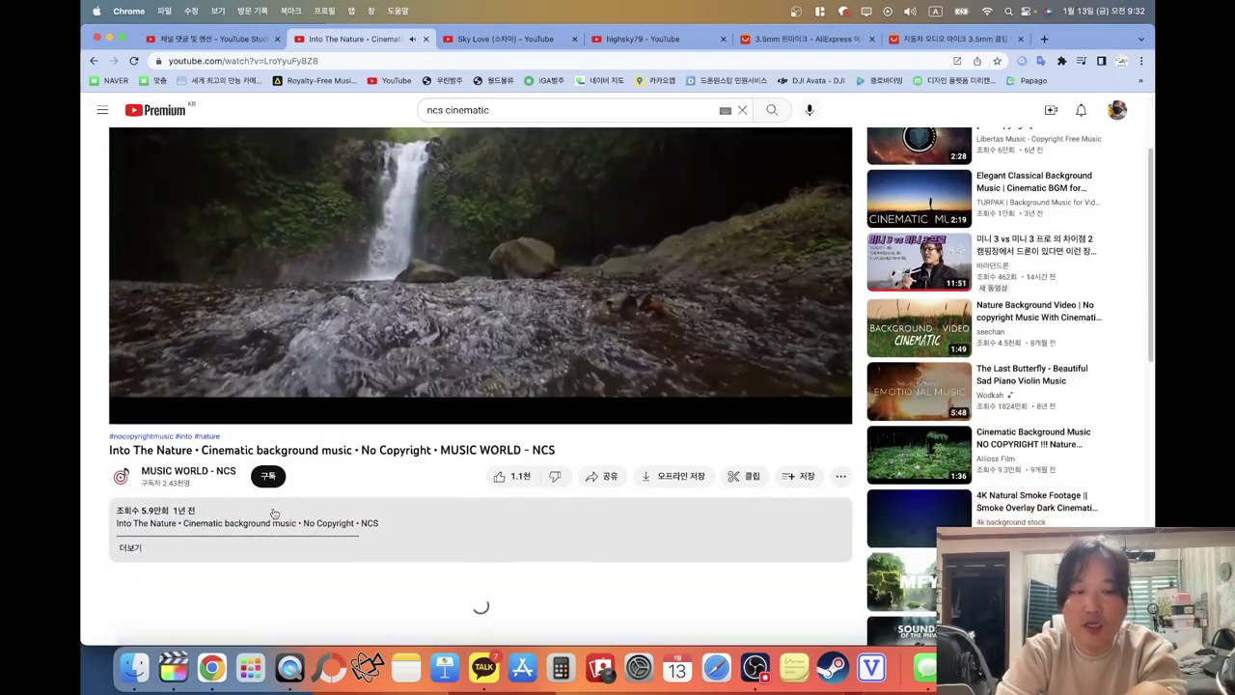
{"action": "left_click", "coordinate": [129, 548]}
{"action": "scroll", "coordinate": [144, 502], "scroll_direction": "down", "scroll_amount": 5}
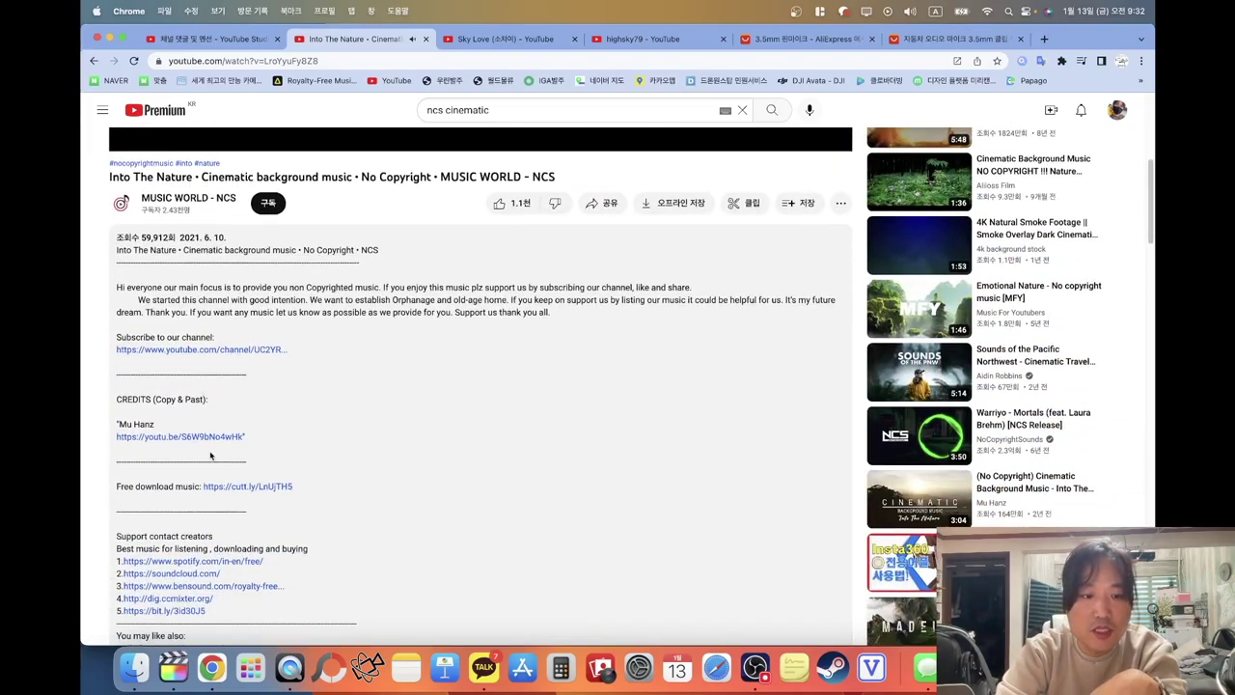
{"action": "scroll", "coordinate": [218, 501], "scroll_direction": "up", "scroll_amount": 2}
{"action": "scroll", "coordinate": [219, 501], "scroll_direction": "down", "scroll_amount": 2}
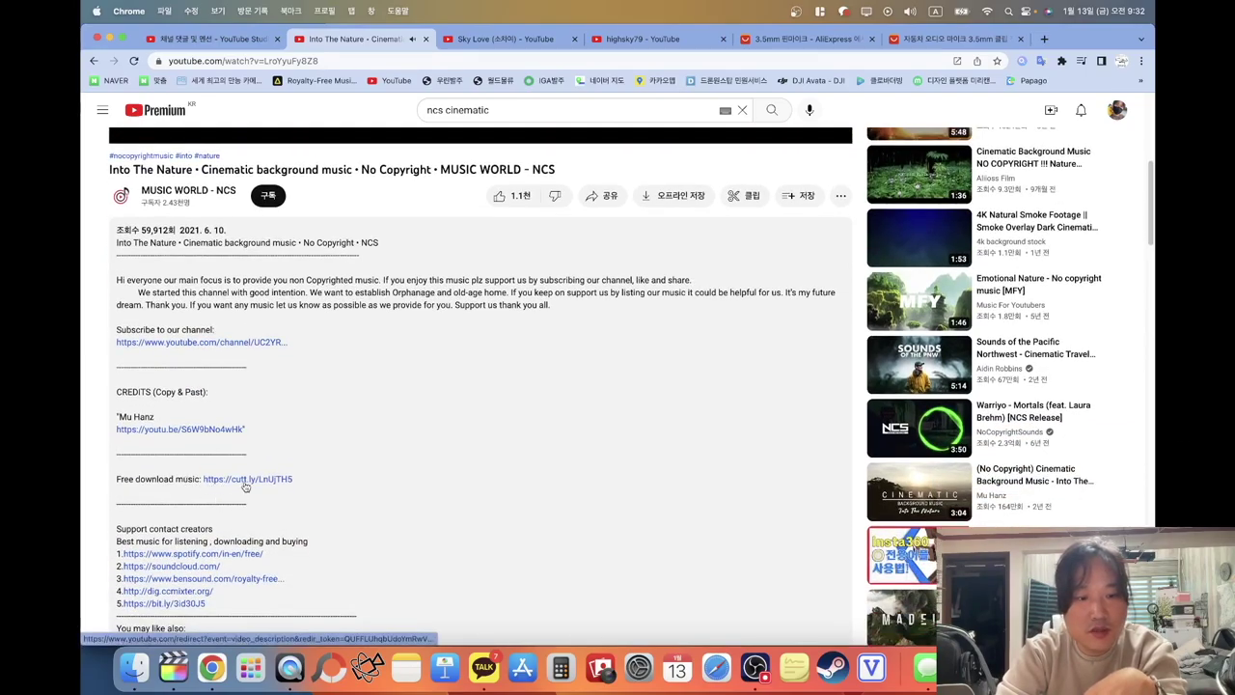
{"action": "scroll", "coordinate": [245, 487], "scroll_direction": "up", "scroll_amount": 5}
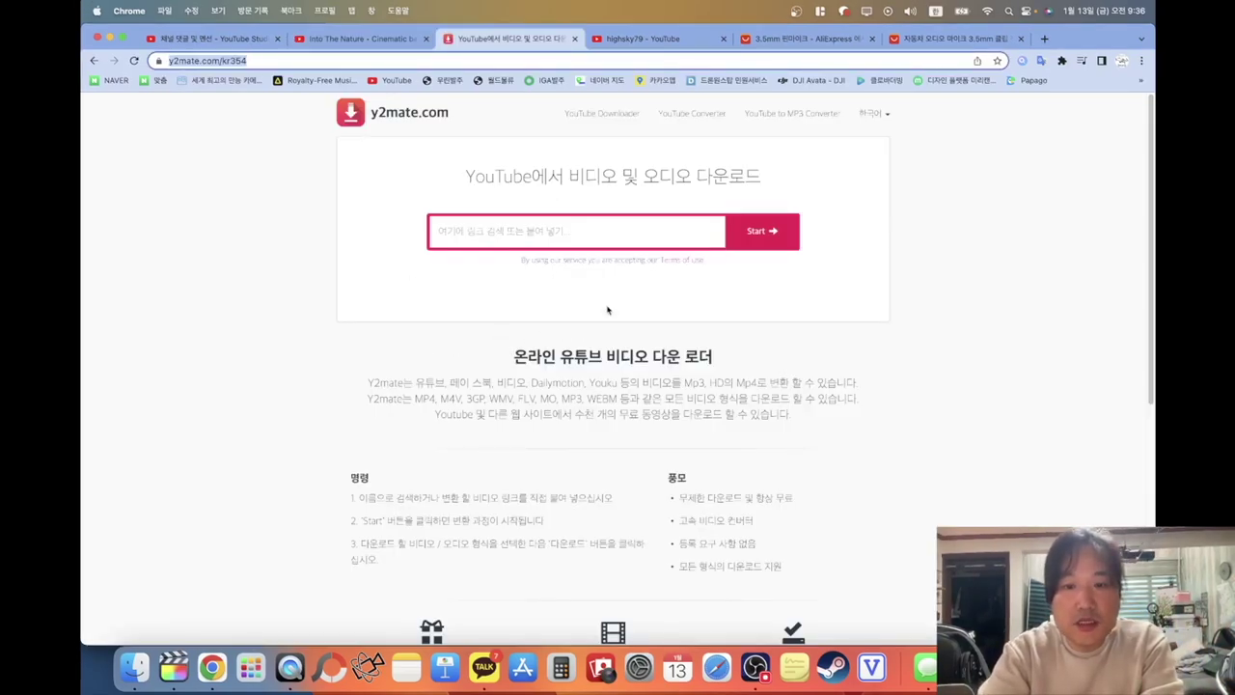
Convert the "Into The Nature" YouTube video with y2mate.com's YouTube to MP3 Converter and download it as a 128kbps MP3
{"action": "left_click", "coordinate": [615, 133]}
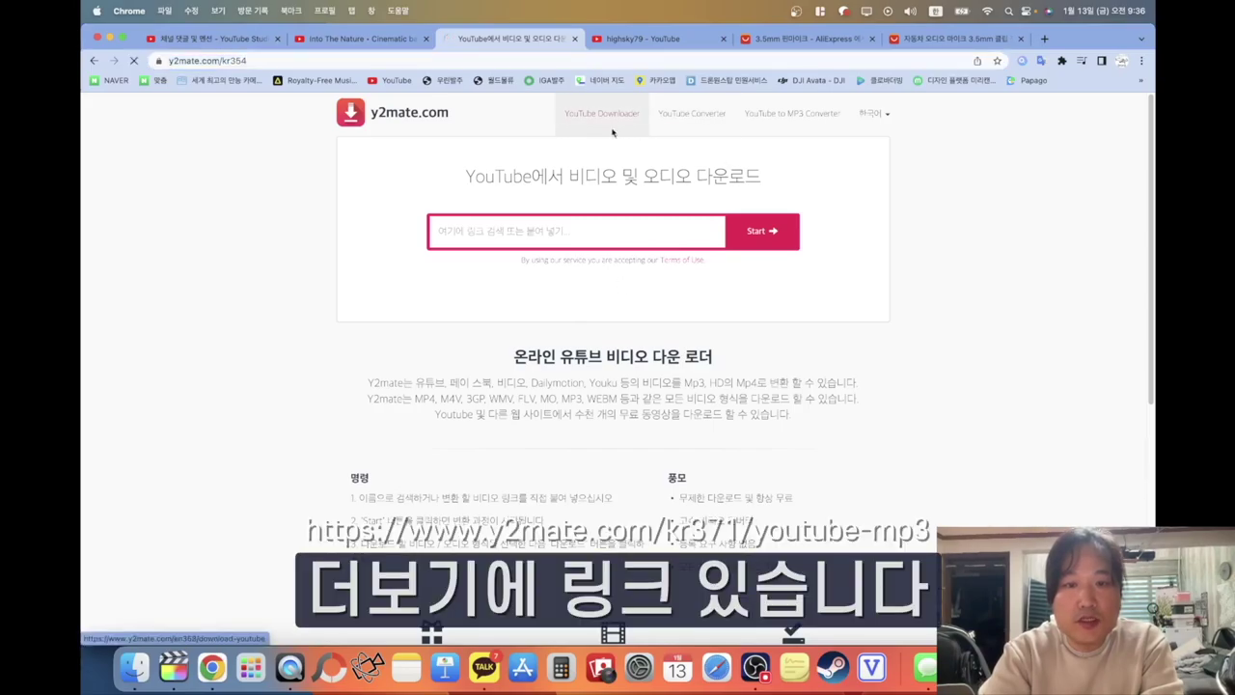
{"action": "left_click", "coordinate": [791, 113]}
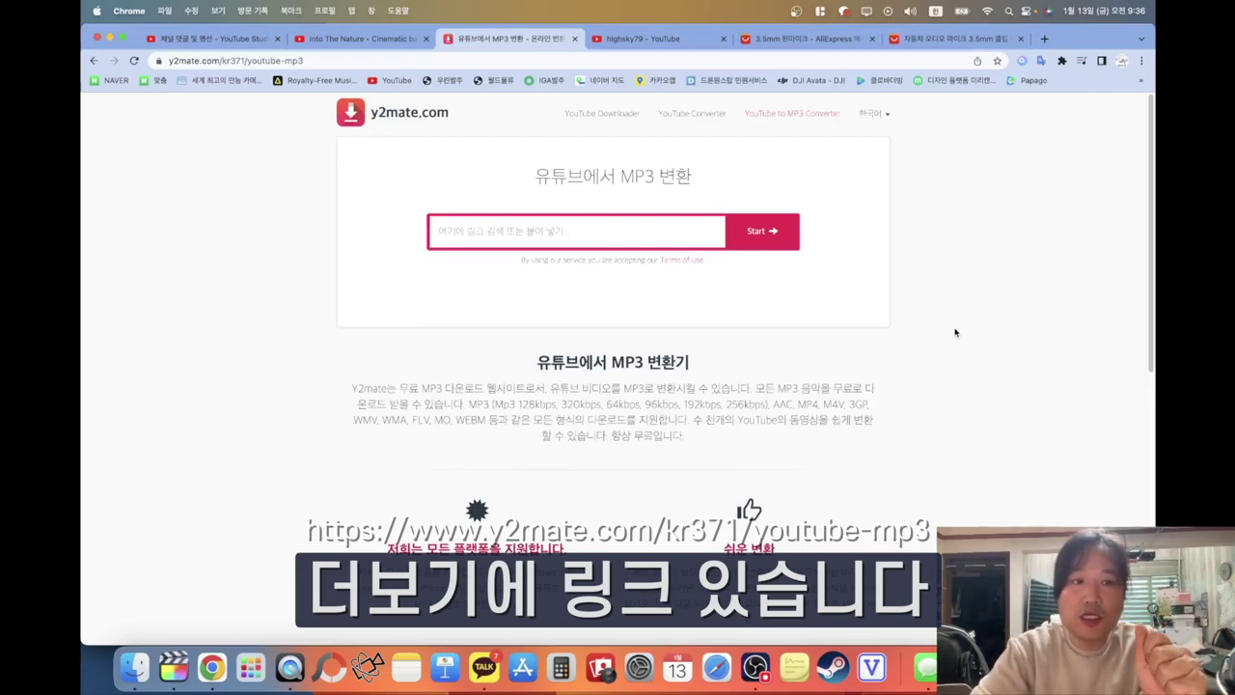
{"action": "left_click", "coordinate": [397, 60]}
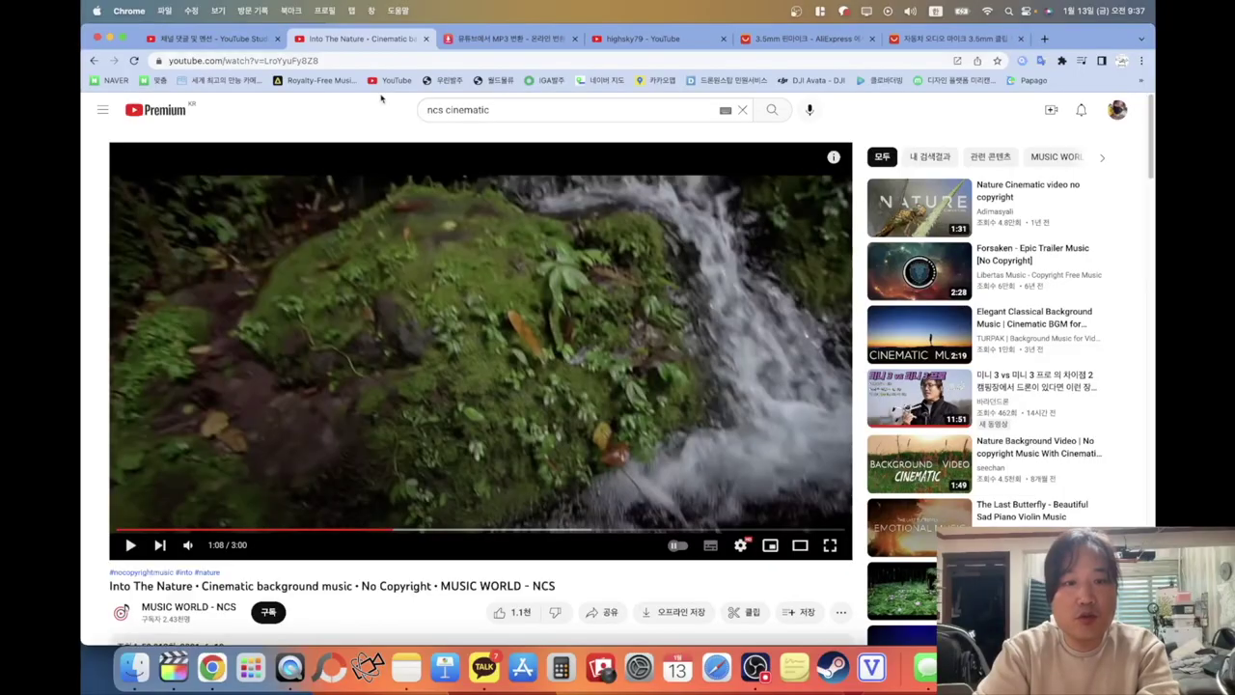
{"action": "left_click", "coordinate": [333, 61]}
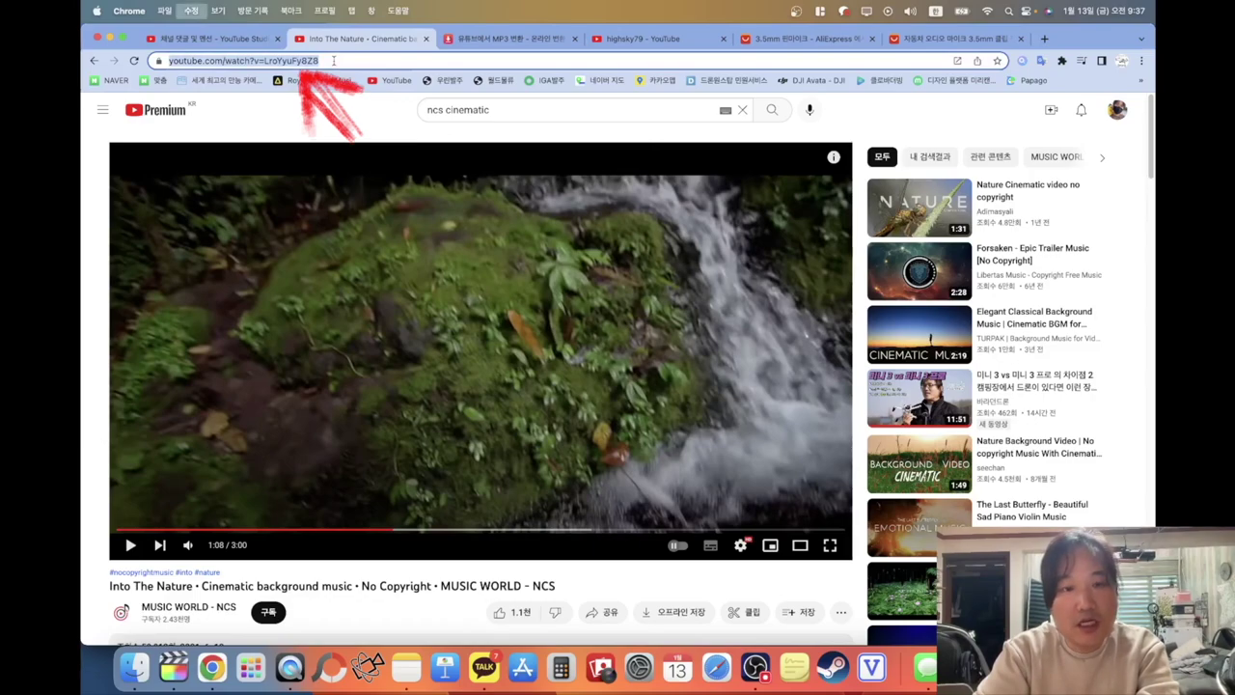
{"action": "left_click", "coordinate": [468, 42]}
{"action": "type", "text": "https://www.youtube.com/watch?v=LroYuFy8Z8"}
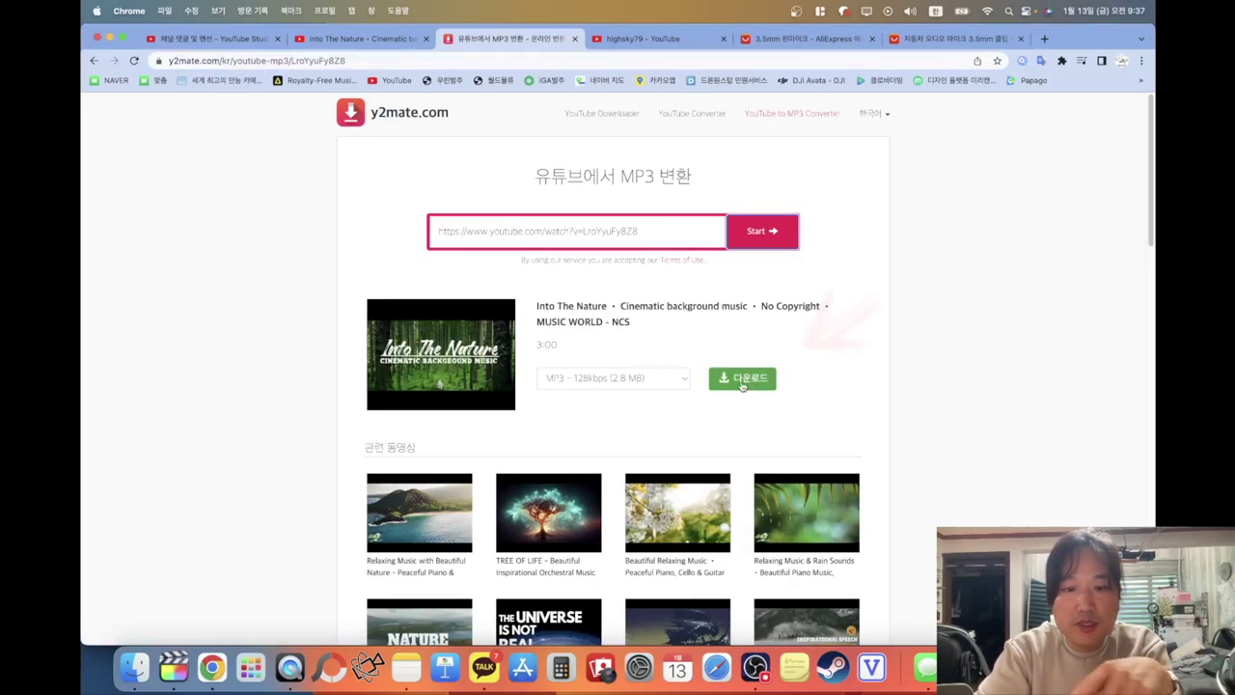
{"action": "left_click", "coordinate": [742, 384]}
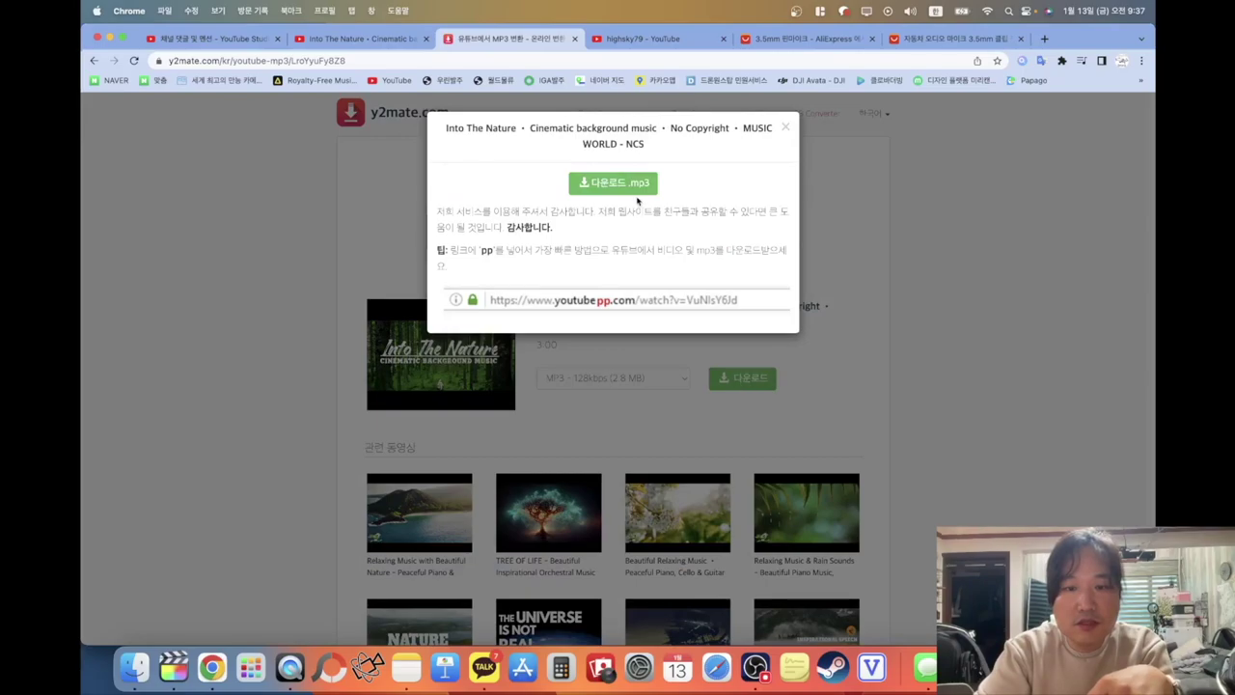
{"action": "left_click", "coordinate": [633, 192]}
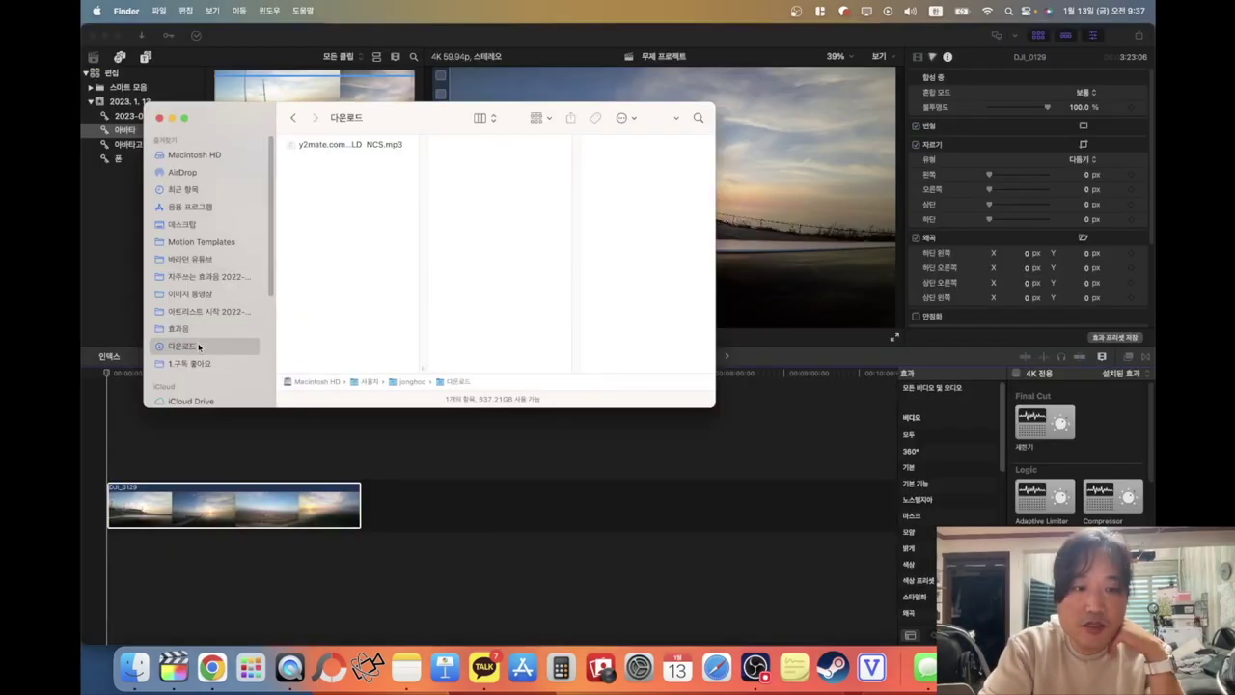
Add the downloaded "Into The Nature" MP3 below the DJI_0129 clip at the start of the Final Cut Pro timeline and play it
{"action": "left_click", "coordinate": [327, 145]}
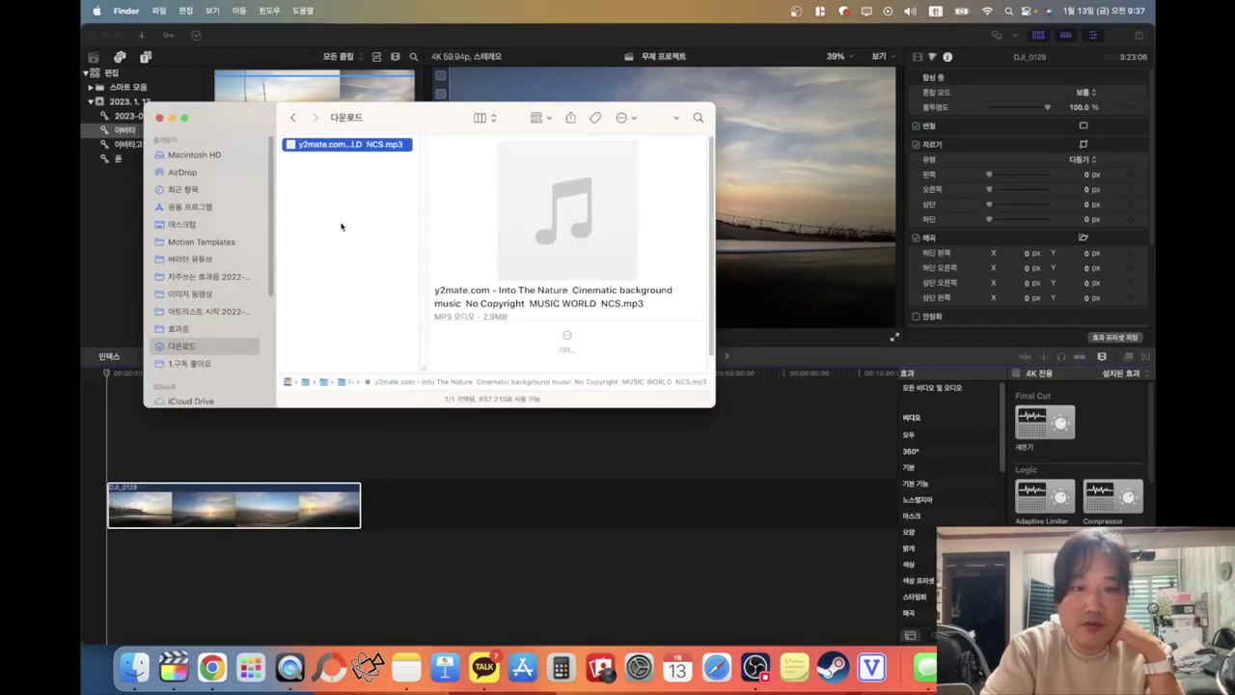
{"action": "left_click_drag", "start_coordinate": [333, 145], "coordinate": [87, 565]}
{"action": "left_click", "coordinate": [83, 565]}
{"action": "key", "text": "space"}
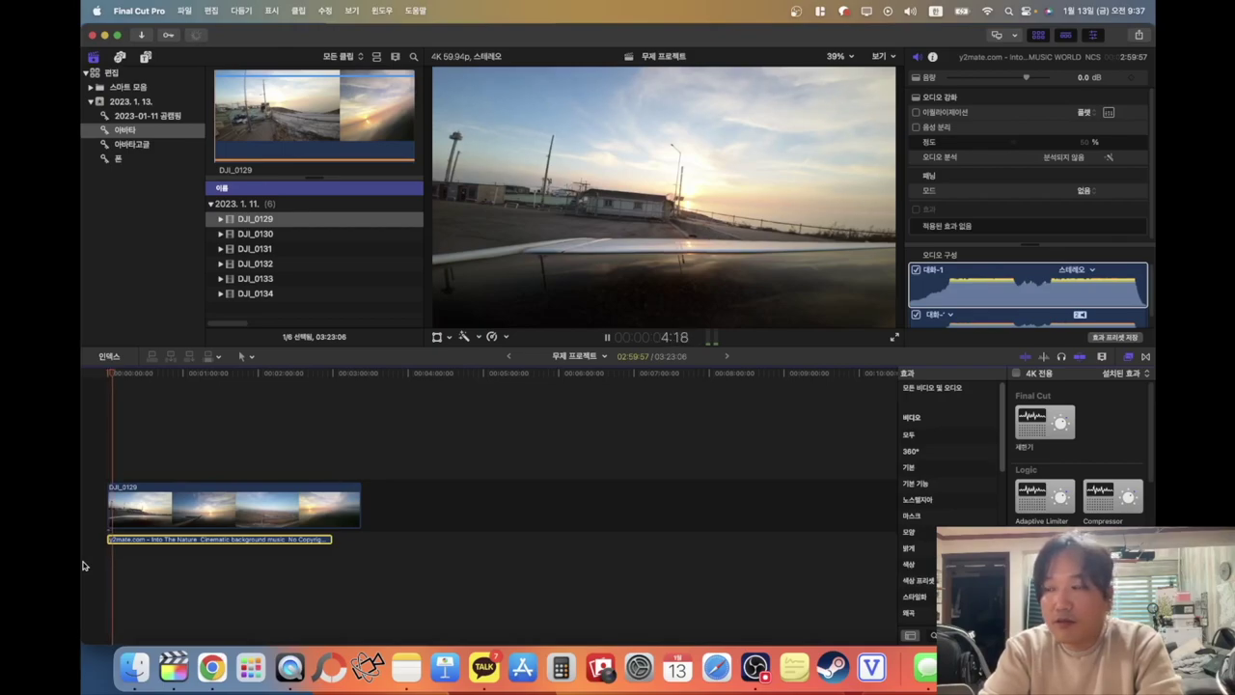
{"action": "key", "text": "XF86AudioRaiseVolume"}
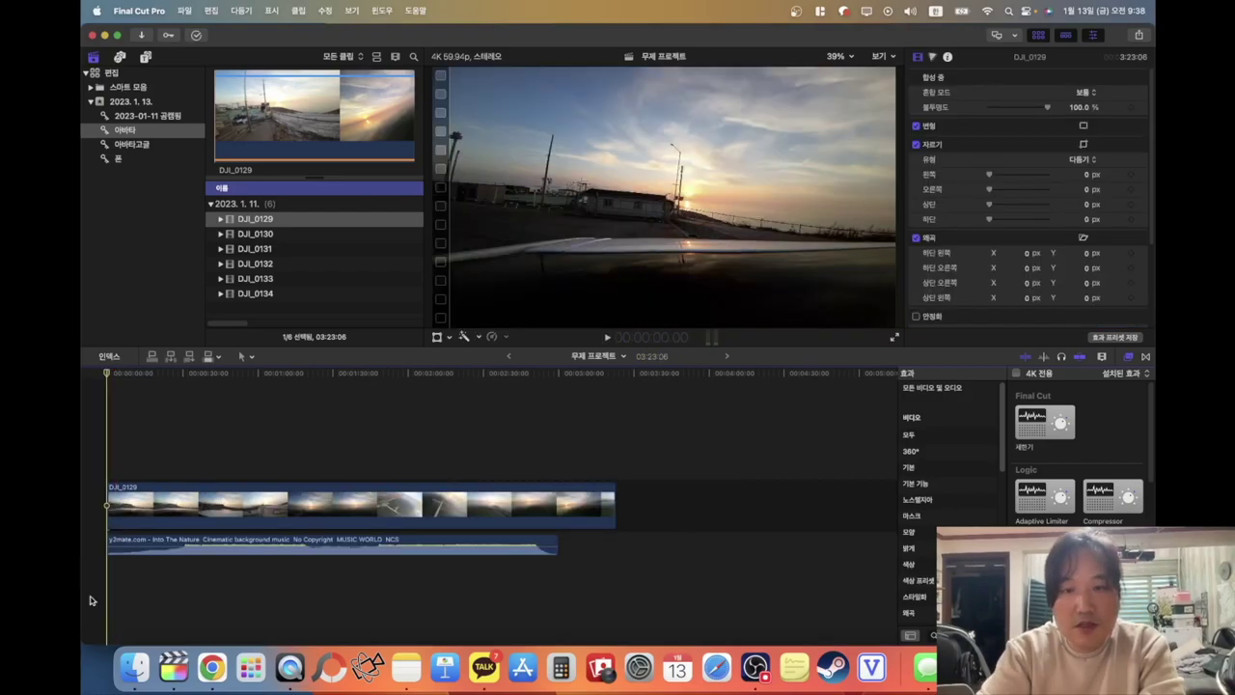
{"action": "key", "text": "space"}
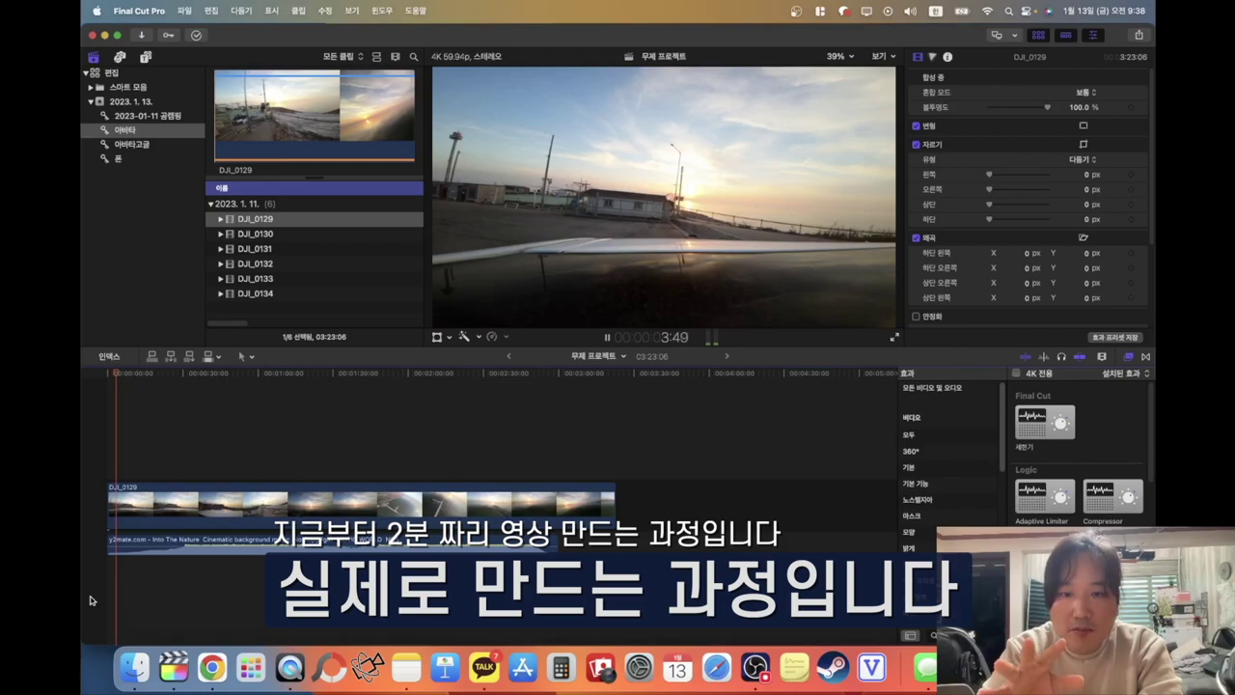
Split the DJI_0129 clip at 39:28 with the Blade tool
{"action": "left_click", "coordinate": [120, 456]}
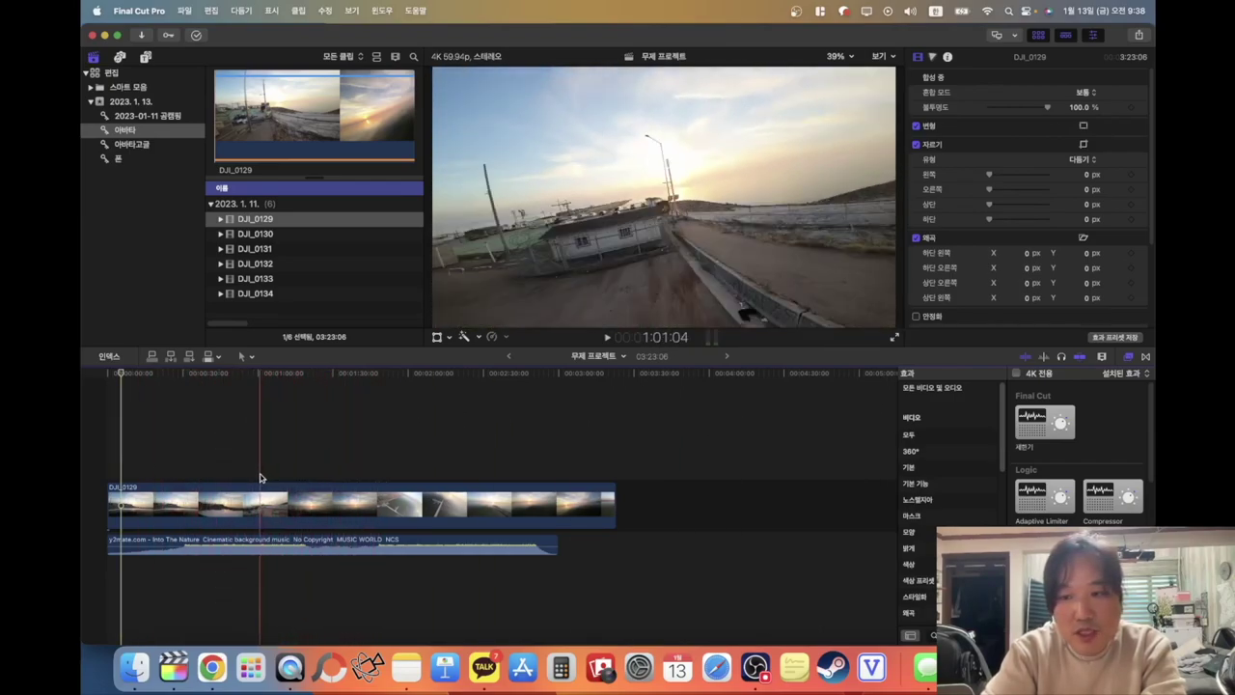
{"action": "left_click", "coordinate": [207, 449]}
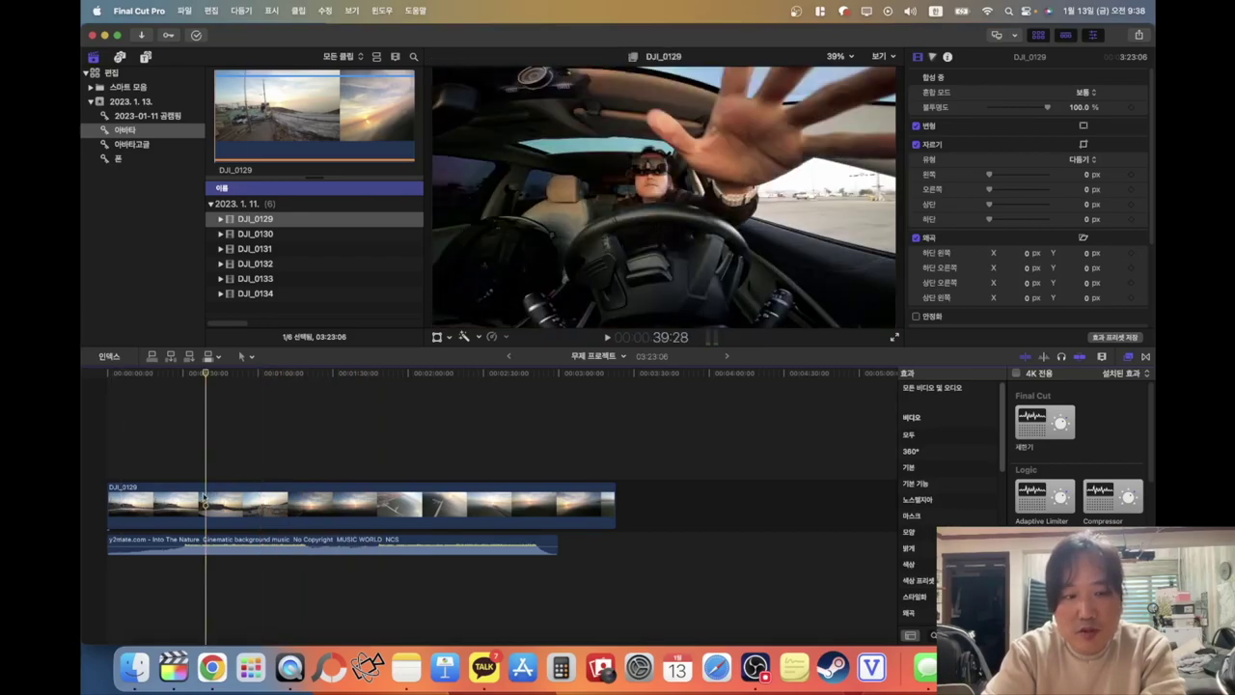
{"action": "left_click", "coordinate": [247, 357]}
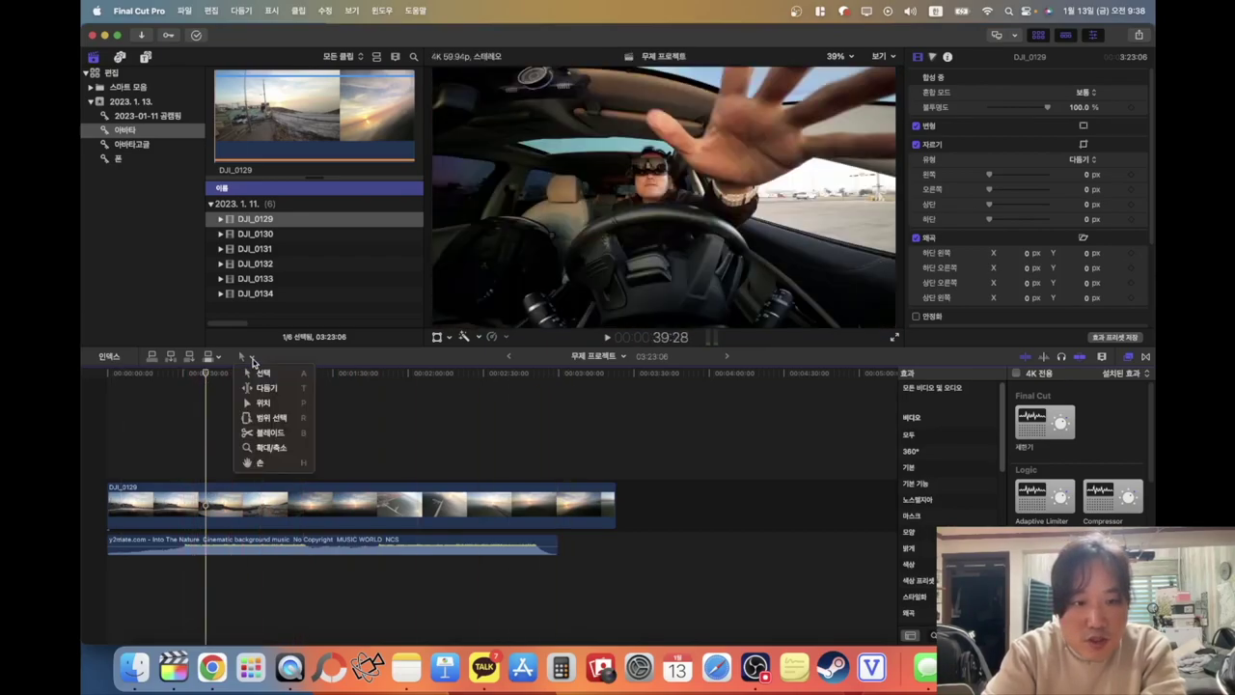
{"action": "left_click", "coordinate": [274, 435]}
{"action": "left_click", "coordinate": [204, 508]}
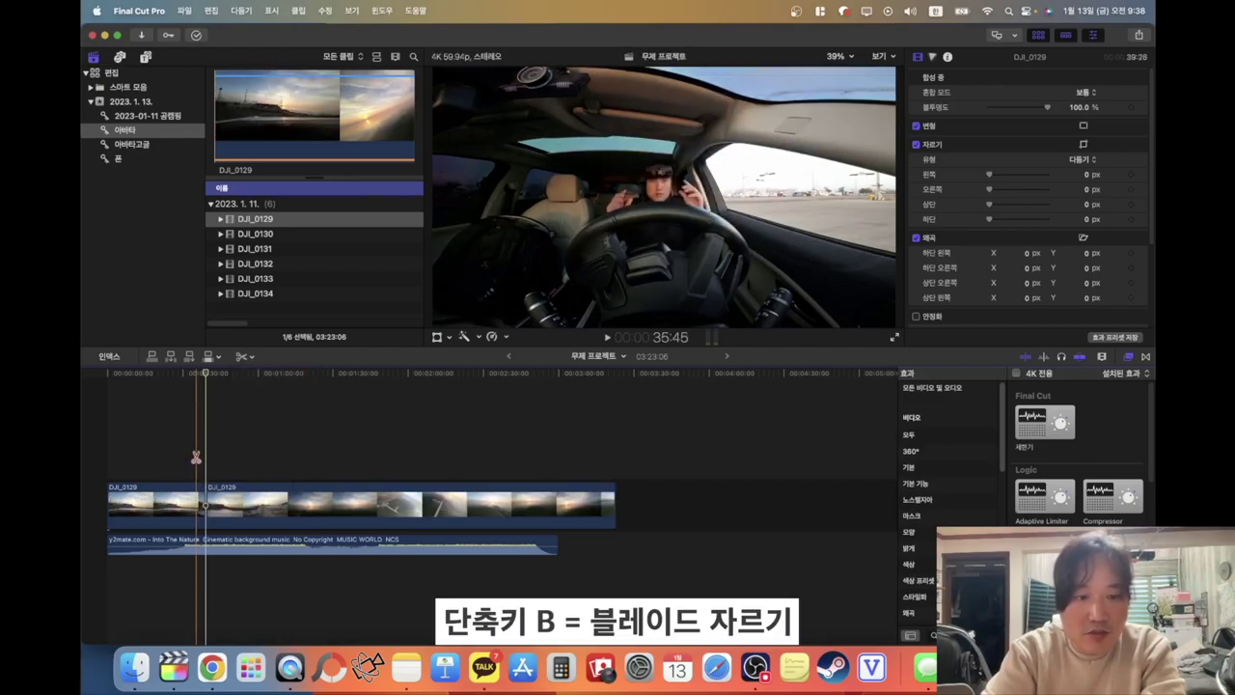
Switch back to the Select tool and delete the first part of the split DJI_0129 clip
{"action": "left_click", "coordinate": [242, 357]}
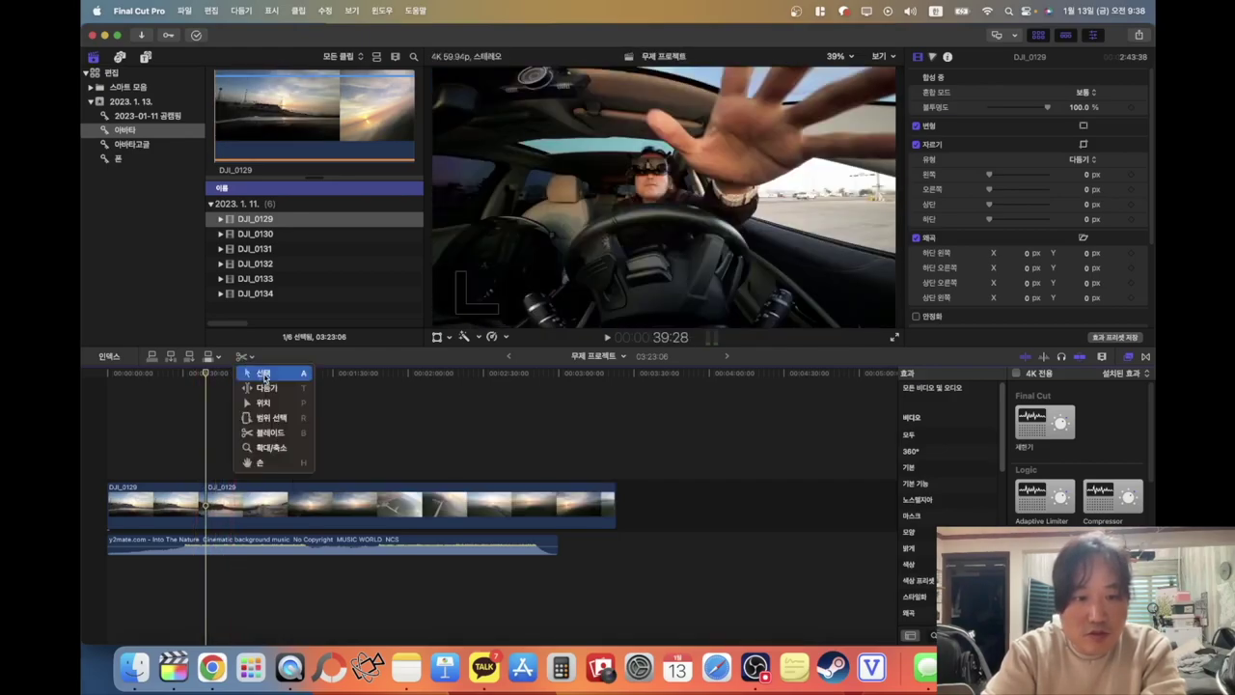
{"action": "left_click", "coordinate": [268, 373]}
{"action": "left_click", "coordinate": [172, 501]}
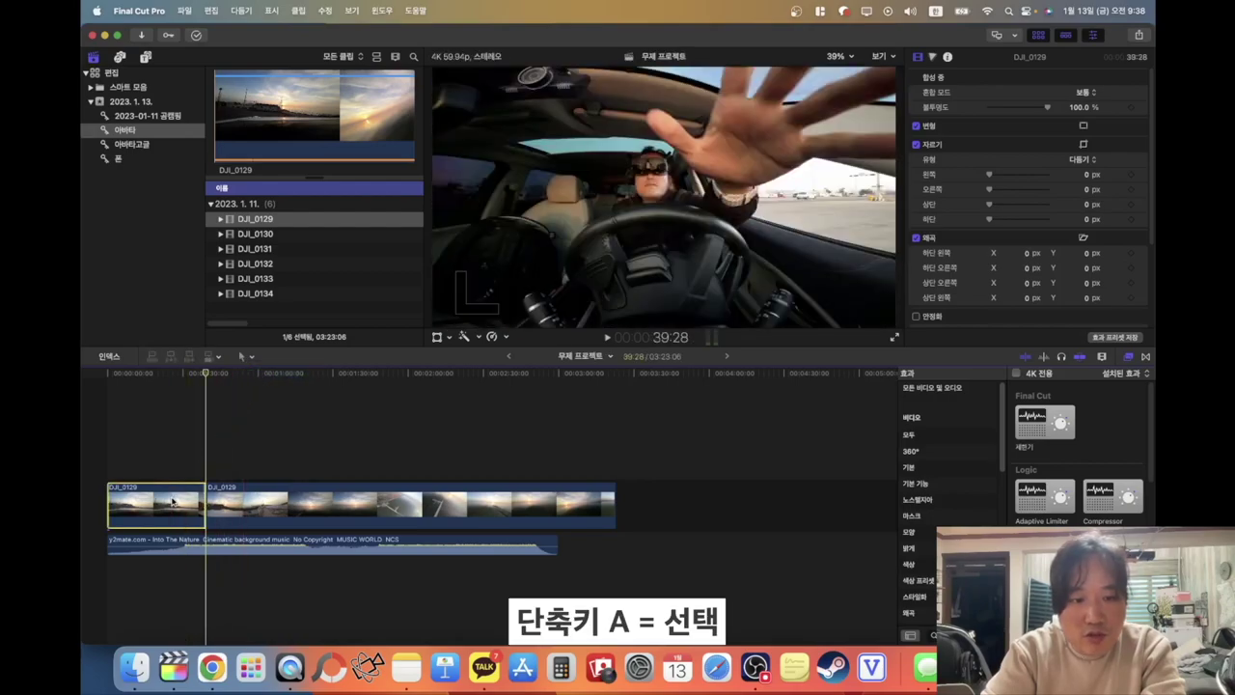
{"action": "key", "text": "Delete"}
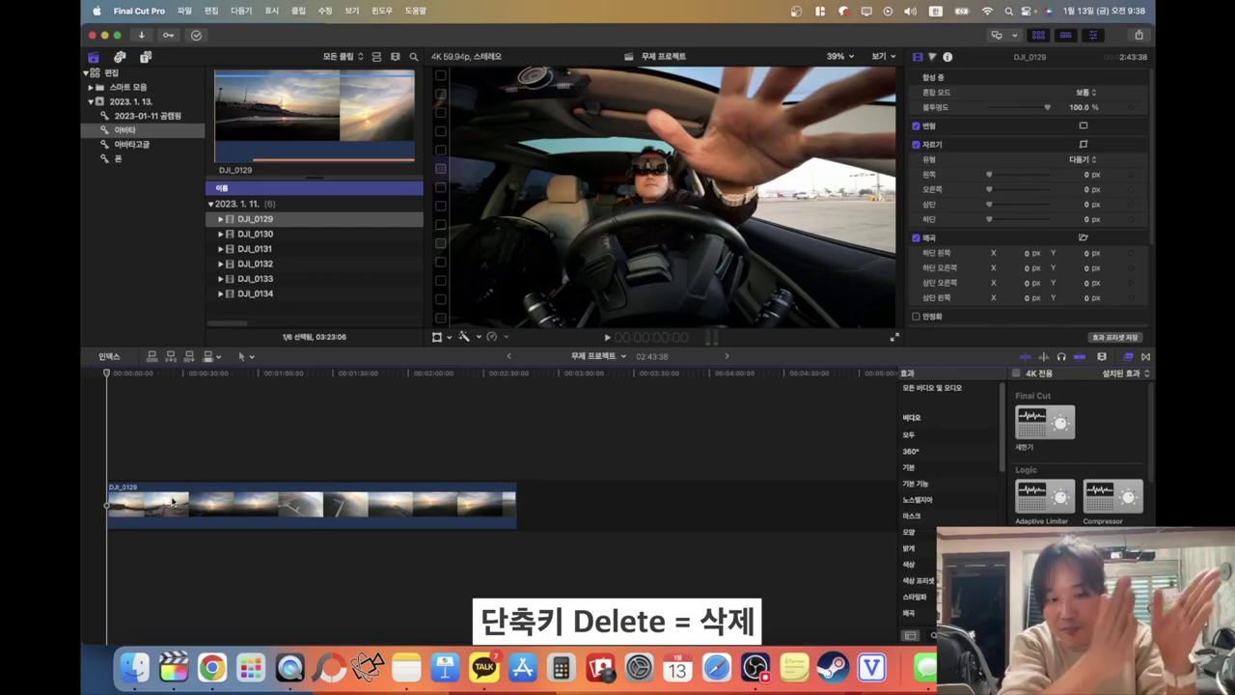
Place the "Into The Nature" MP3 from Finder below the shortened DJI_0129 clip at the timeline start and play from the beginning
{"action": "key", "text": "super+Tab"}
{"action": "left_click_drag", "start_coordinate": [326, 145], "coordinate": [85, 552]}
{"action": "left_click", "coordinate": [85, 552]}
{"action": "key", "text": "space"}
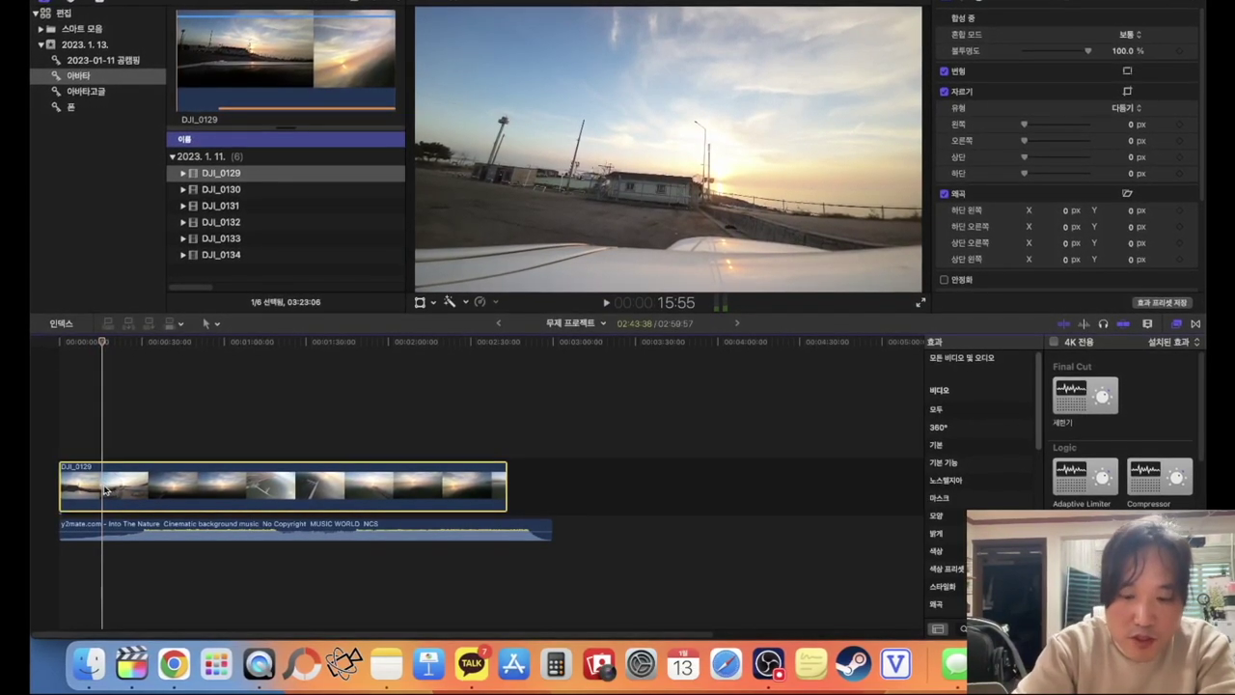
Split the shortened DJI_0129 clip at about 15:55 with the Blade tool
{"action": "left_click", "coordinate": [210, 328]}
{"action": "left_click", "coordinate": [136, 493]}
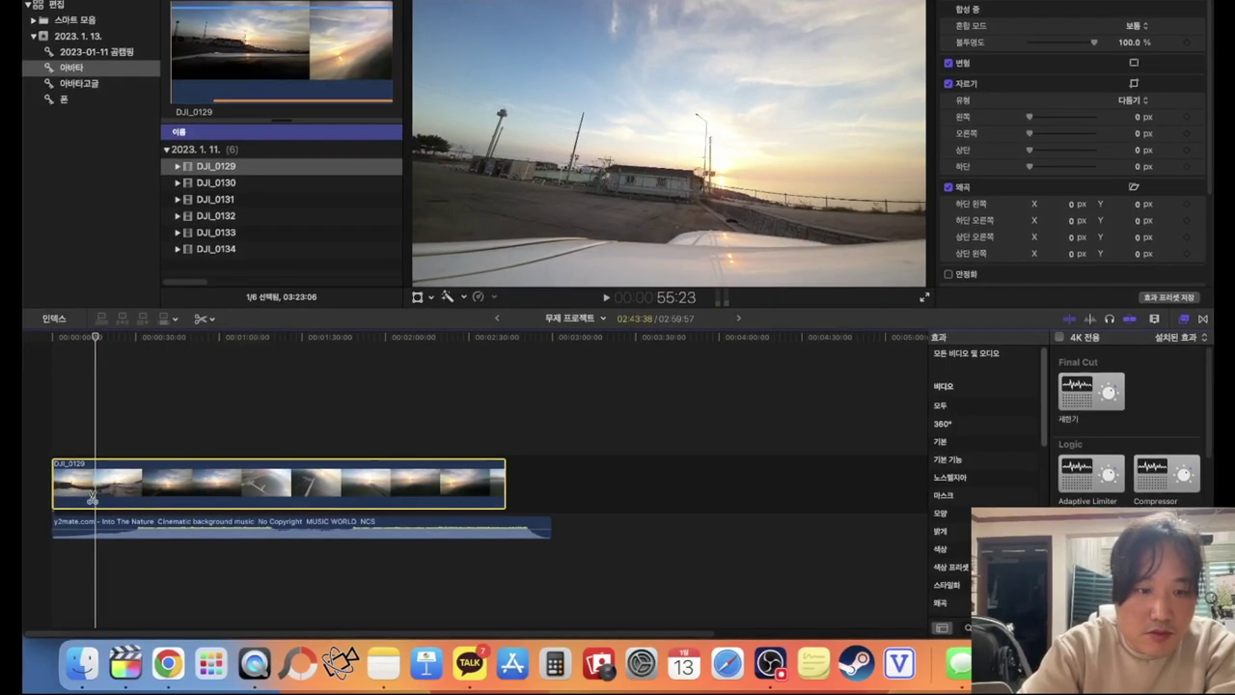
{"action": "left_click", "coordinate": [94, 494]}
{"action": "left_click", "coordinate": [203, 316]}
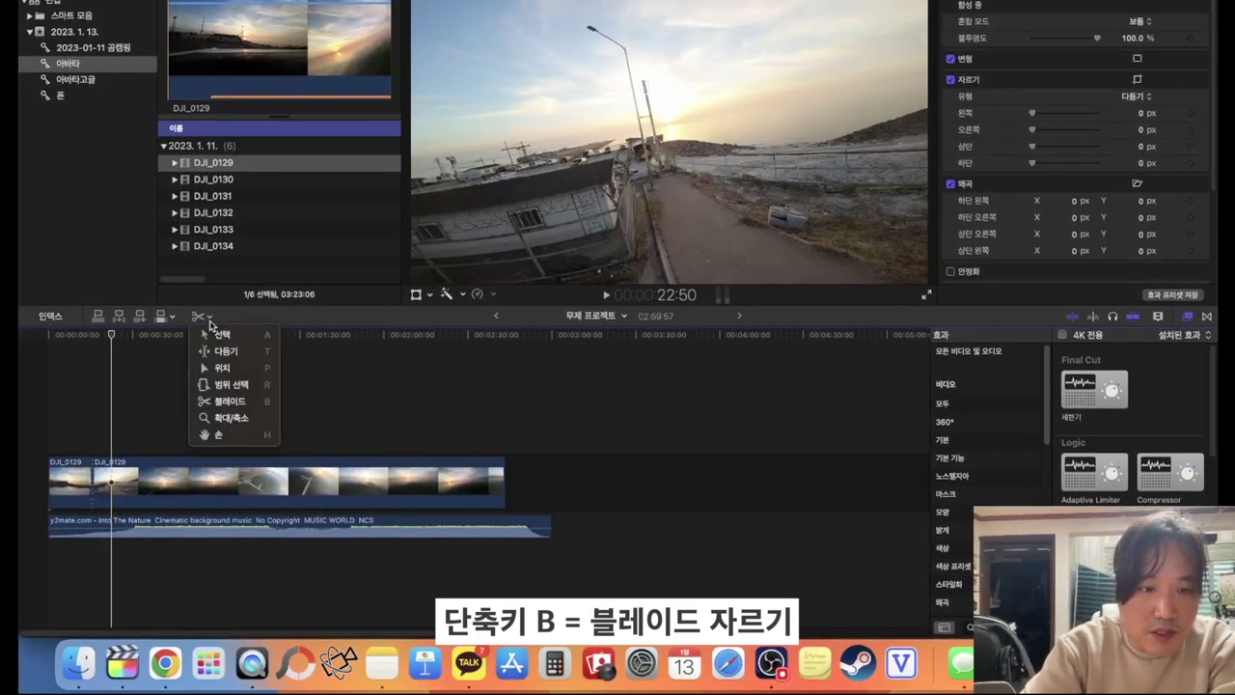
Switch back to the Select tool and play the footage after the 15:55 cut up to about 18:52
{"action": "left_click", "coordinate": [215, 330]}
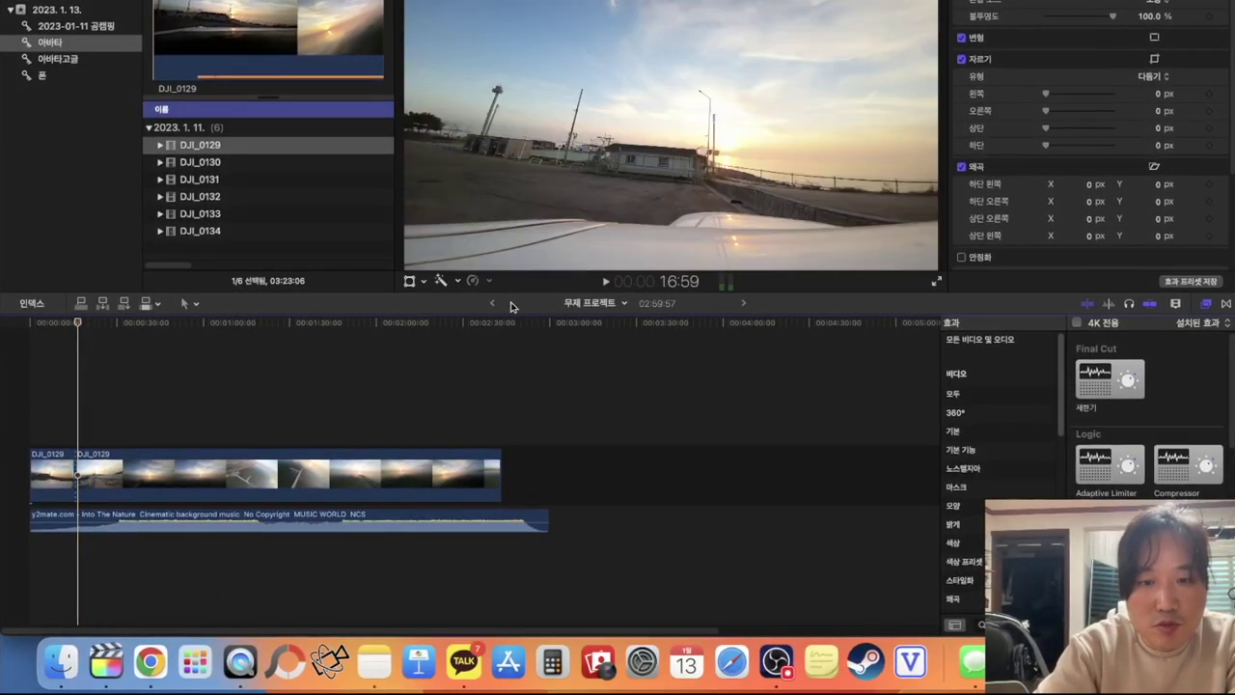
{"action": "left_click", "coordinate": [606, 282]}
{"action": "left_click", "coordinate": [607, 282]}
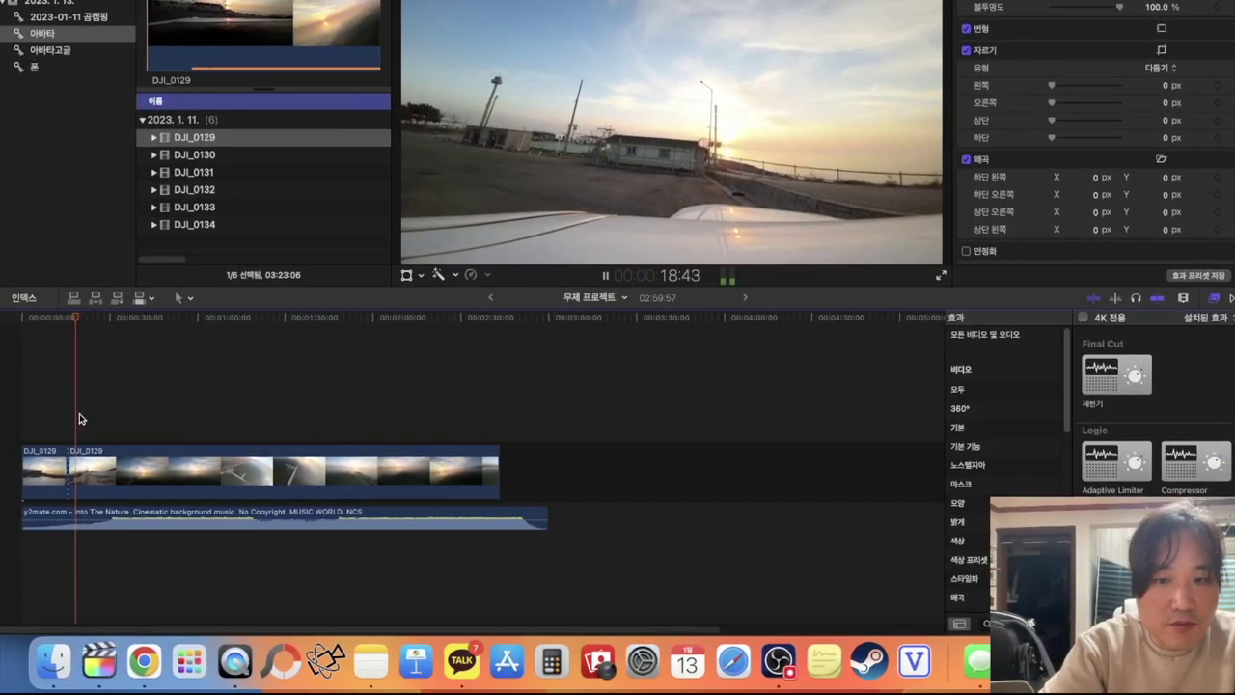
{"action": "key", "text": "space"}
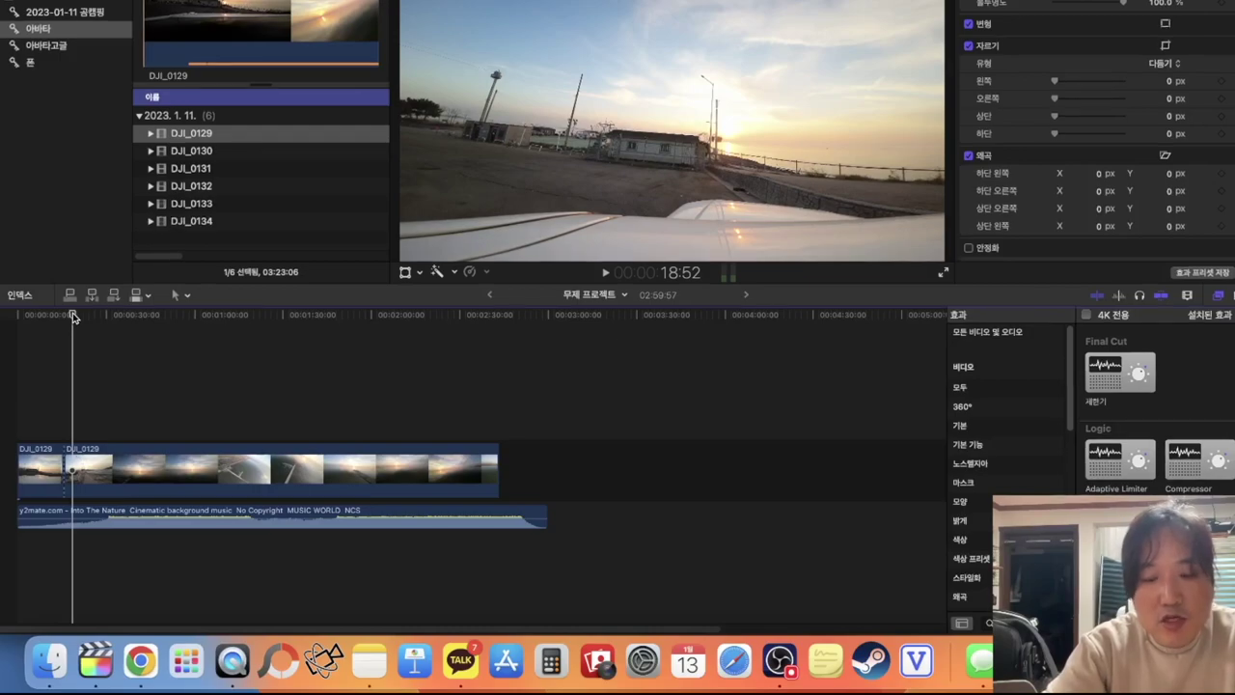
Split the second DJI_0129 clip at 18:46 and delete the short piece in front of the split
{"action": "left_click", "coordinate": [1188, 295]}
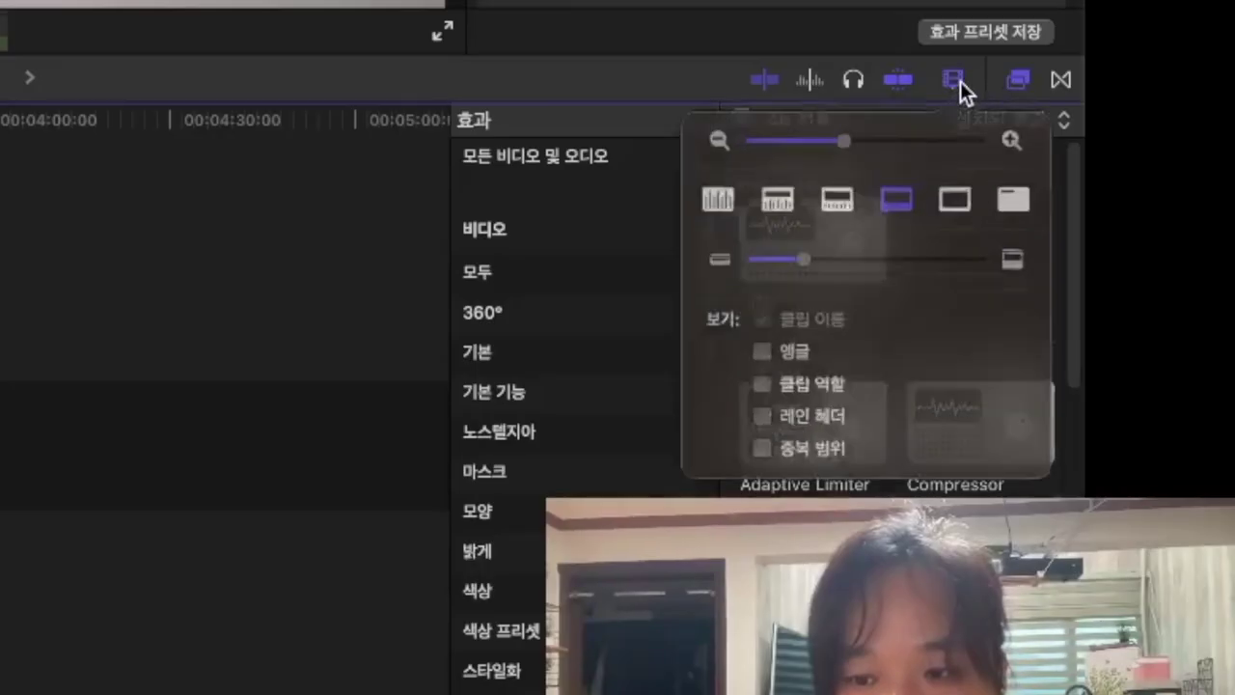
{"action": "left_click_drag", "start_coordinate": [830, 154], "coordinate": [908, 164]}
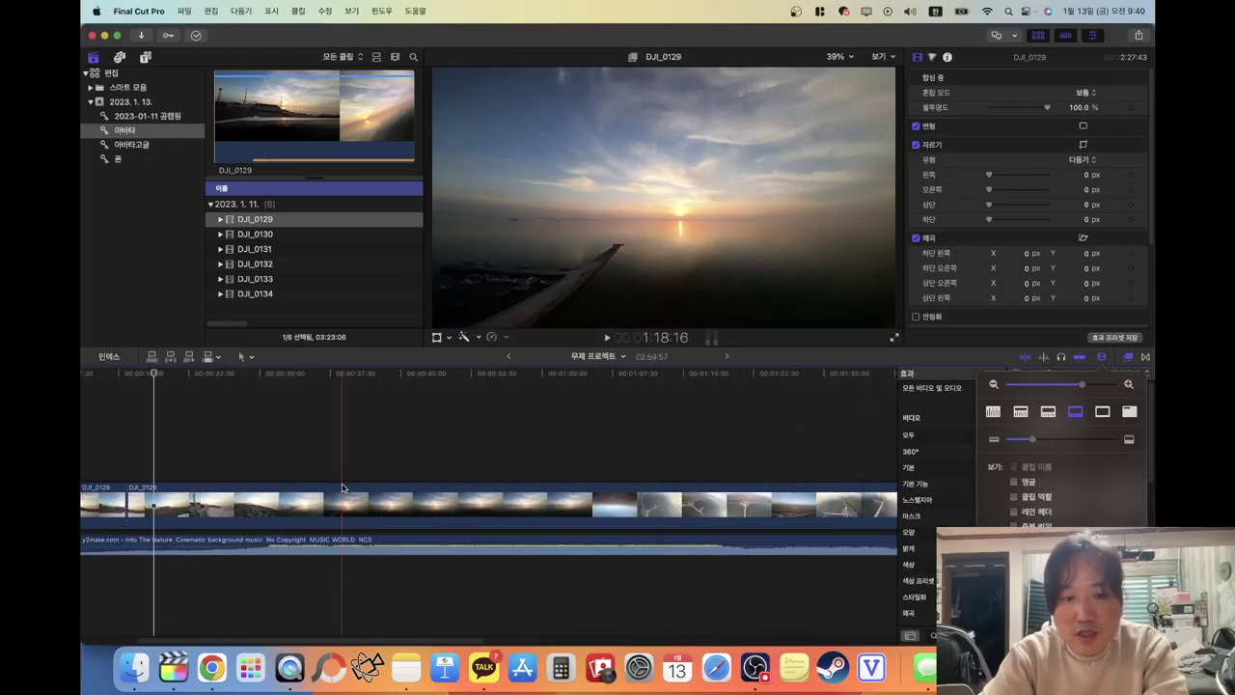
{"action": "scroll", "coordinate": [286, 383], "scroll_direction": "left", "scroll_amount": 5}
{"action": "left_click_drag", "start_coordinate": [286, 383], "coordinate": [285, 380]}
{"action": "left_click", "coordinate": [281, 524]}
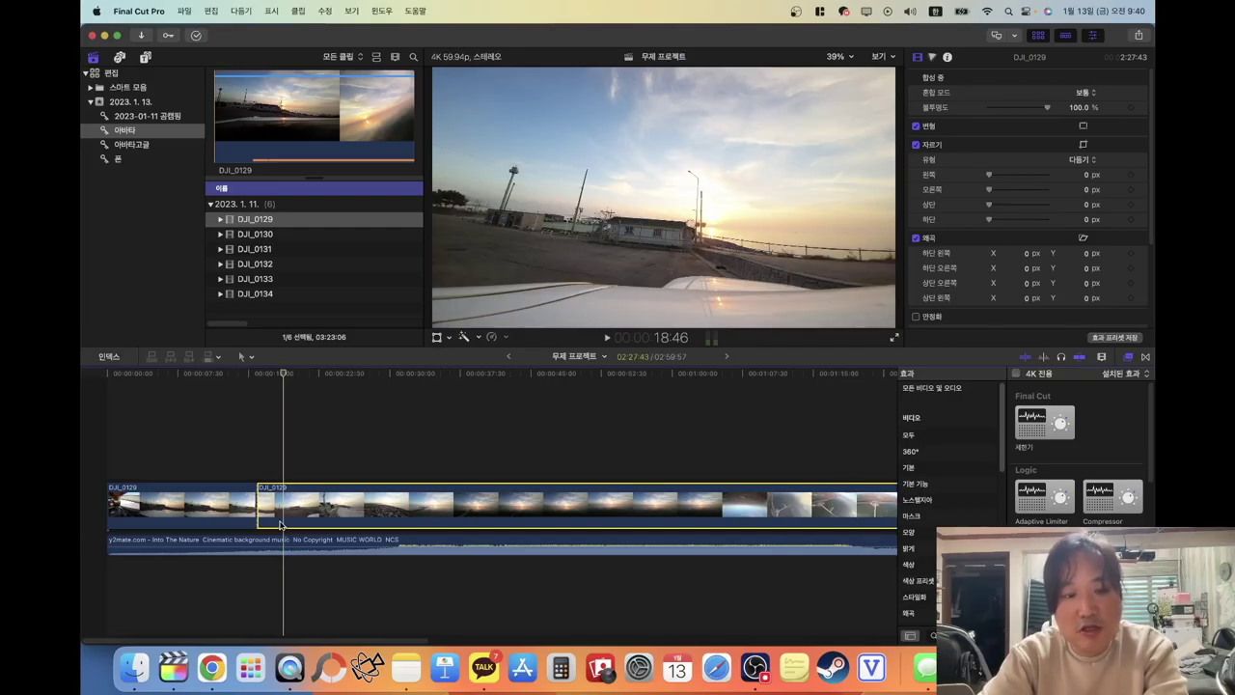
{"action": "key", "text": "b"}
{"action": "left_click", "coordinate": [284, 515]}
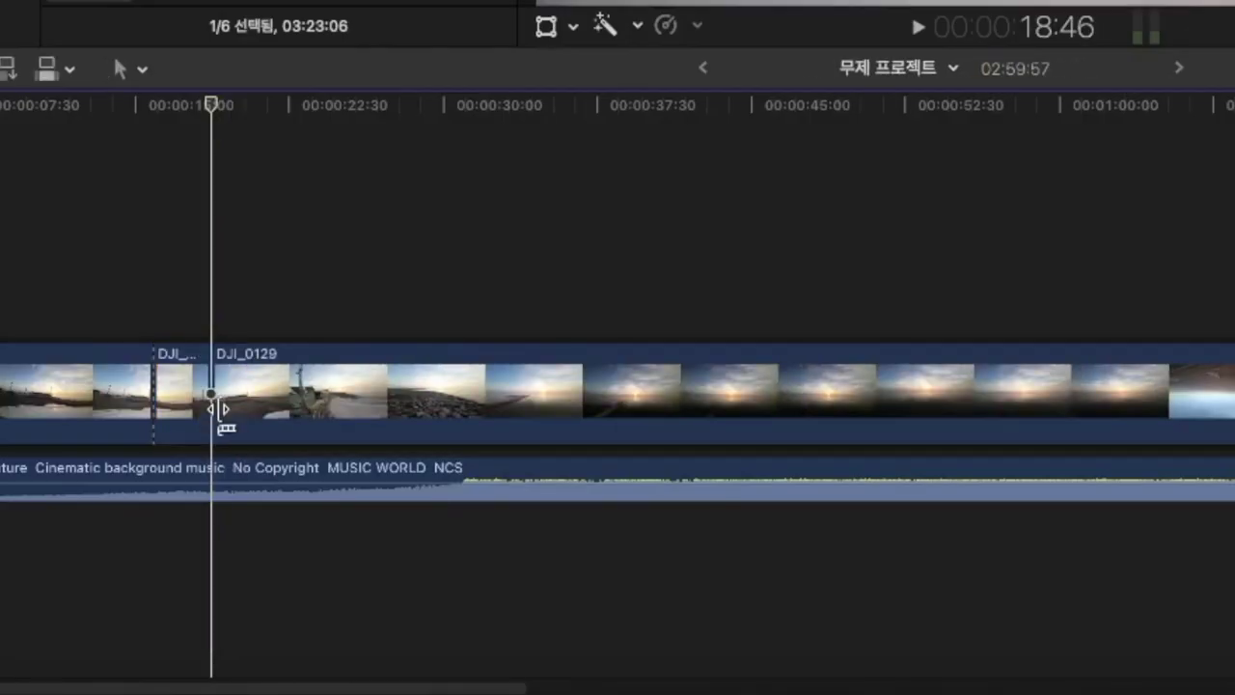
{"action": "left_click", "coordinate": [171, 422]}
{"action": "key", "text": "Delete"}
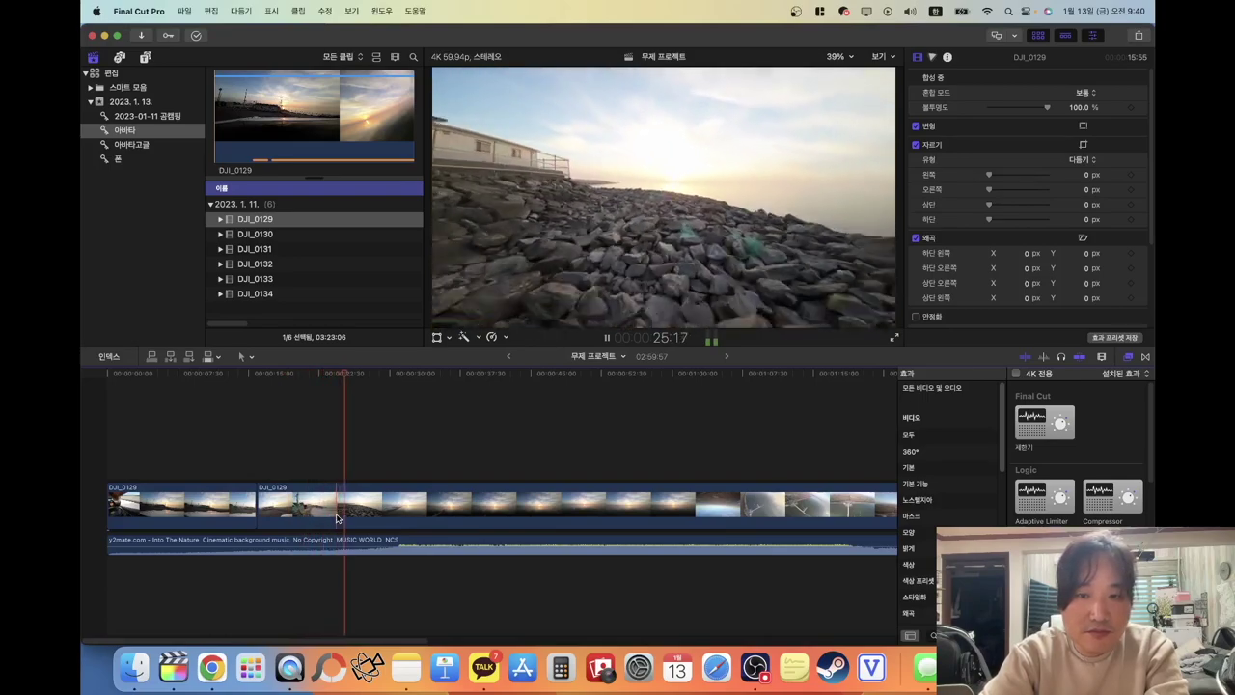
Play on through the second DJI_0129 clip and split it at 30:59
{"action": "scroll", "coordinate": [337, 519], "scroll_direction": "right", "scroll_amount": 3}
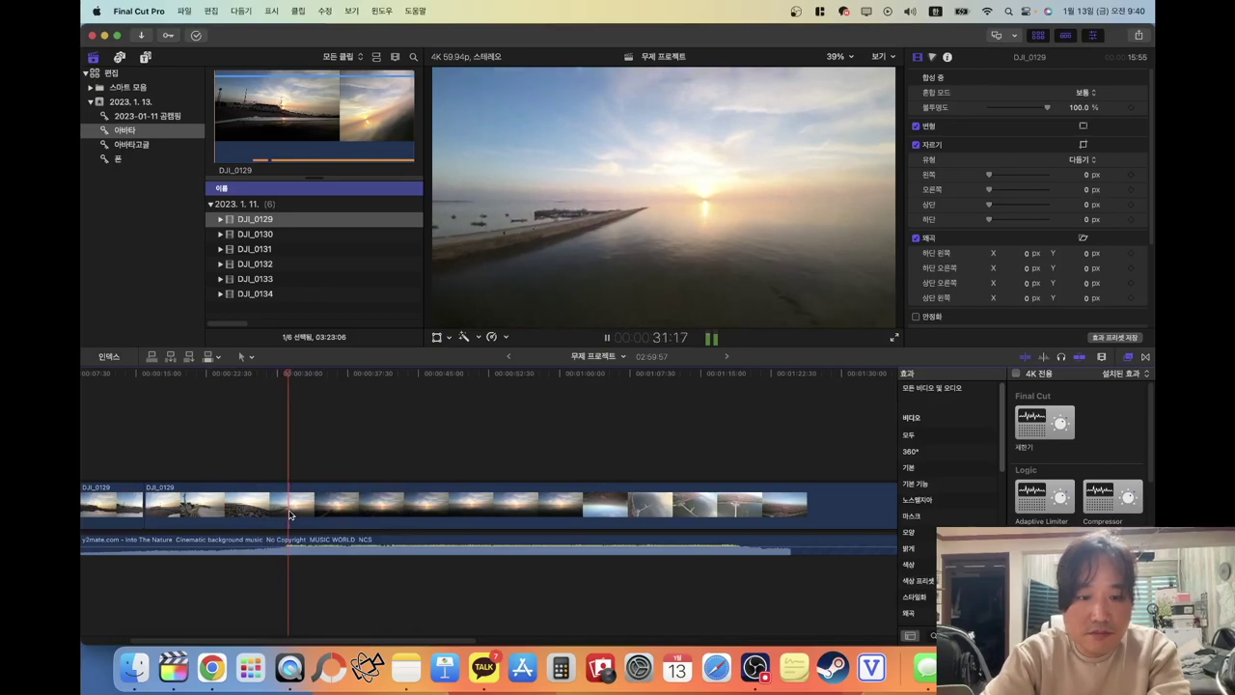
{"action": "left_click", "coordinate": [273, 451]}
{"action": "key", "text": "space"}
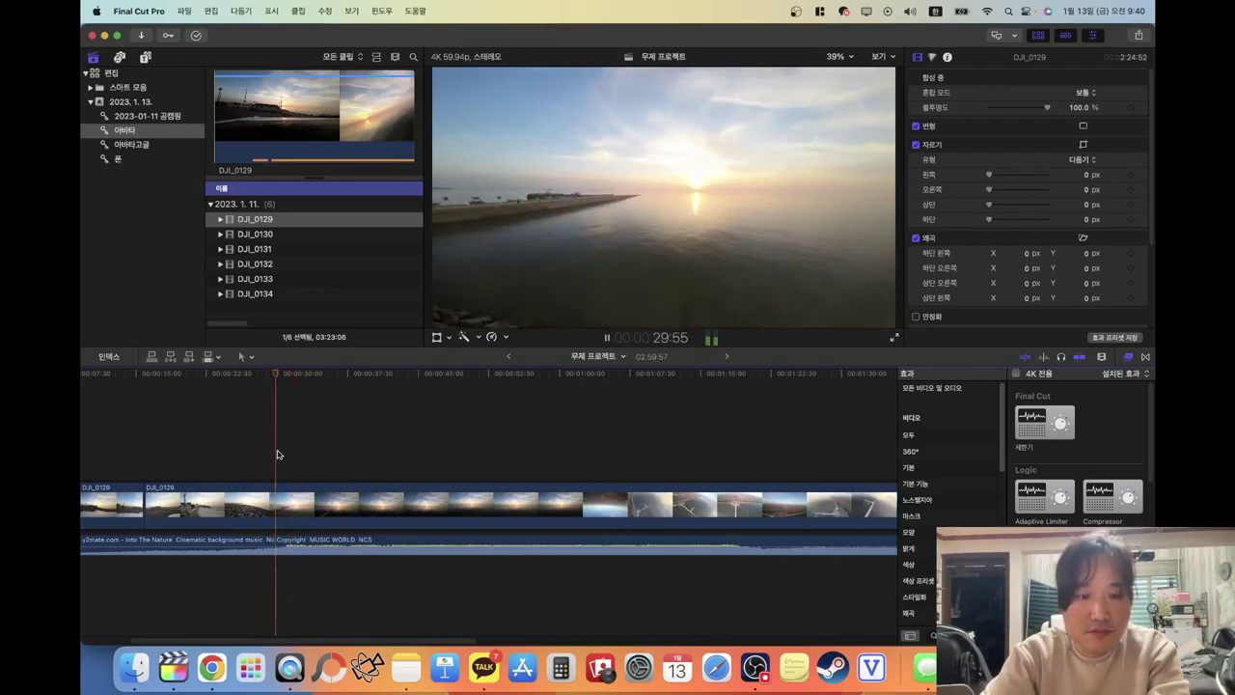
{"action": "left_click", "coordinate": [286, 505]}
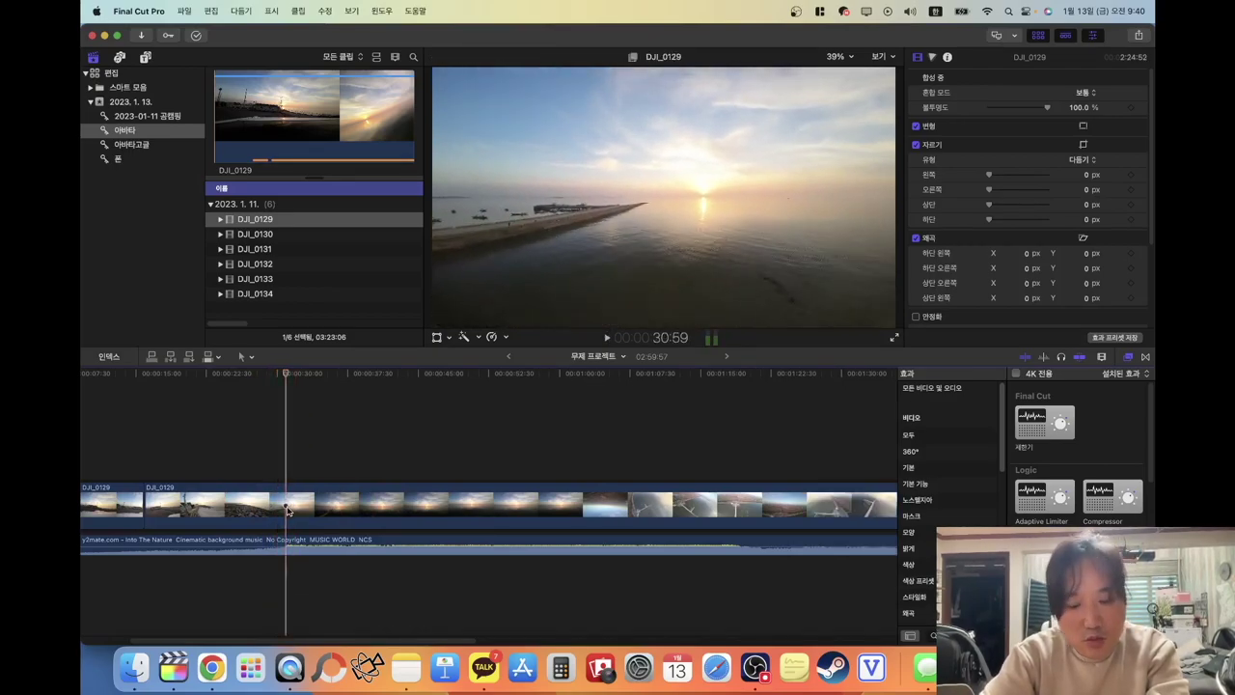
{"action": "key", "text": "super+b"}
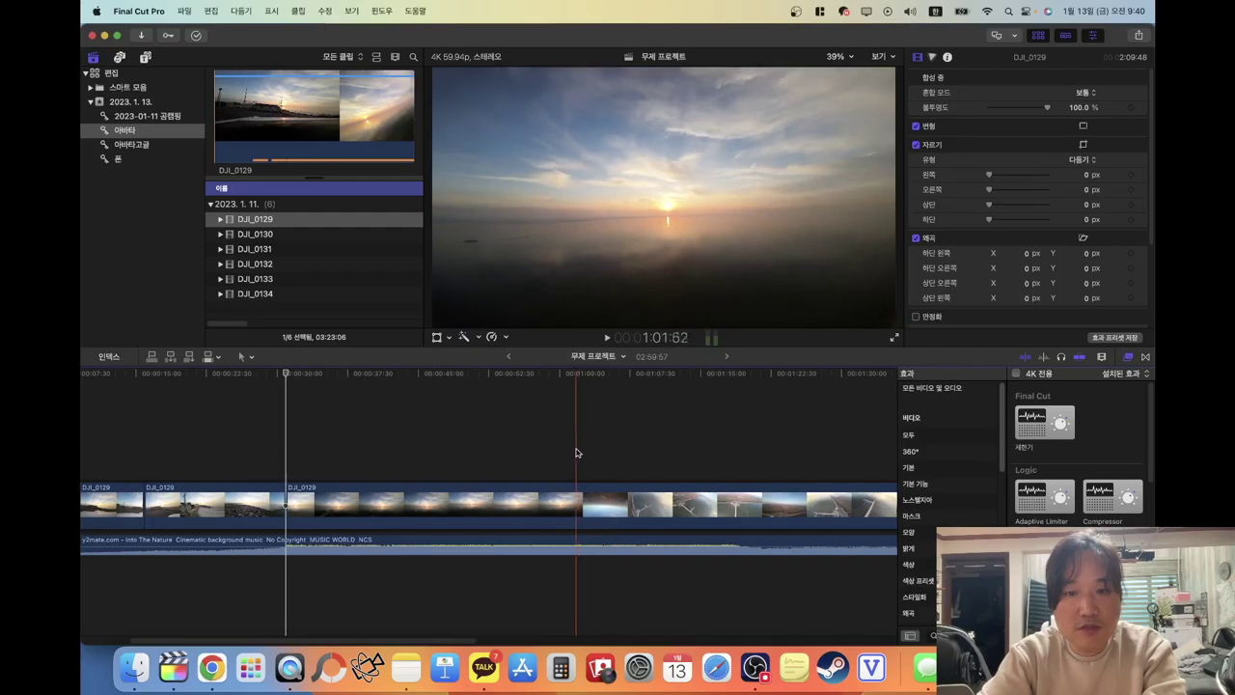
Split the last DJI_0129 clip at 1:01:04 and delete the part between 30:59 and that split
{"action": "left_click", "coordinate": [569, 452]}
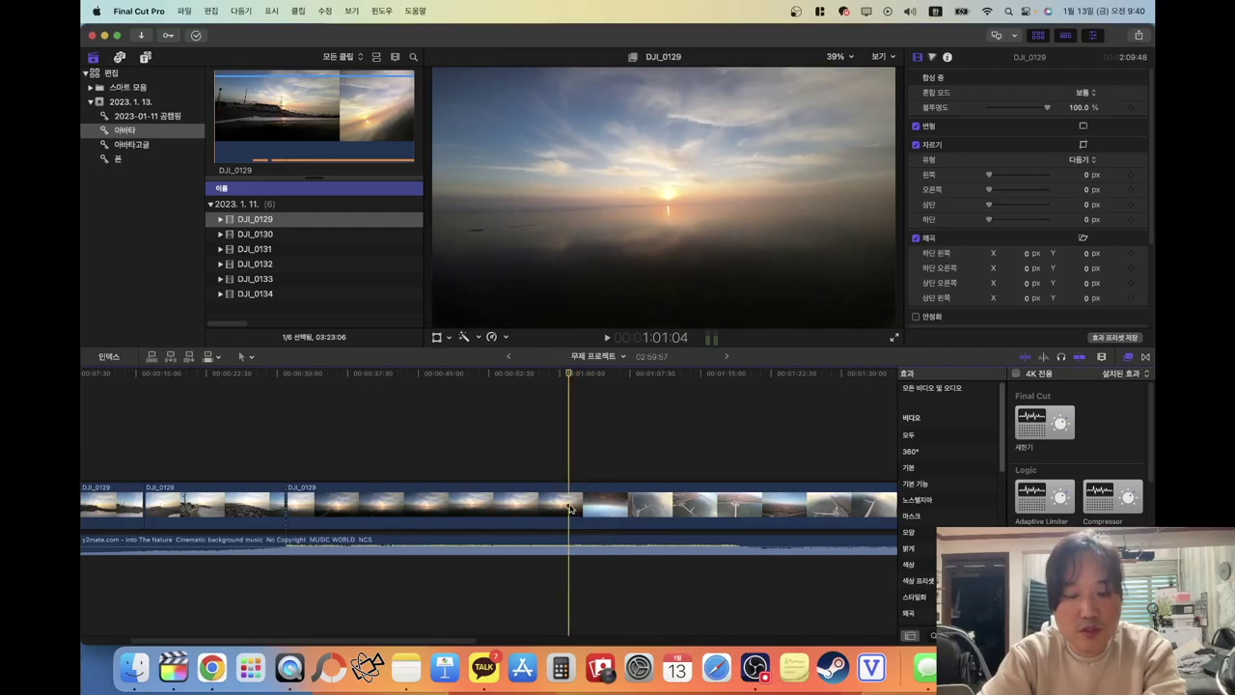
{"action": "key", "text": "a"}
{"action": "left_click", "coordinate": [532, 510]}
{"action": "key", "text": "Delete"}
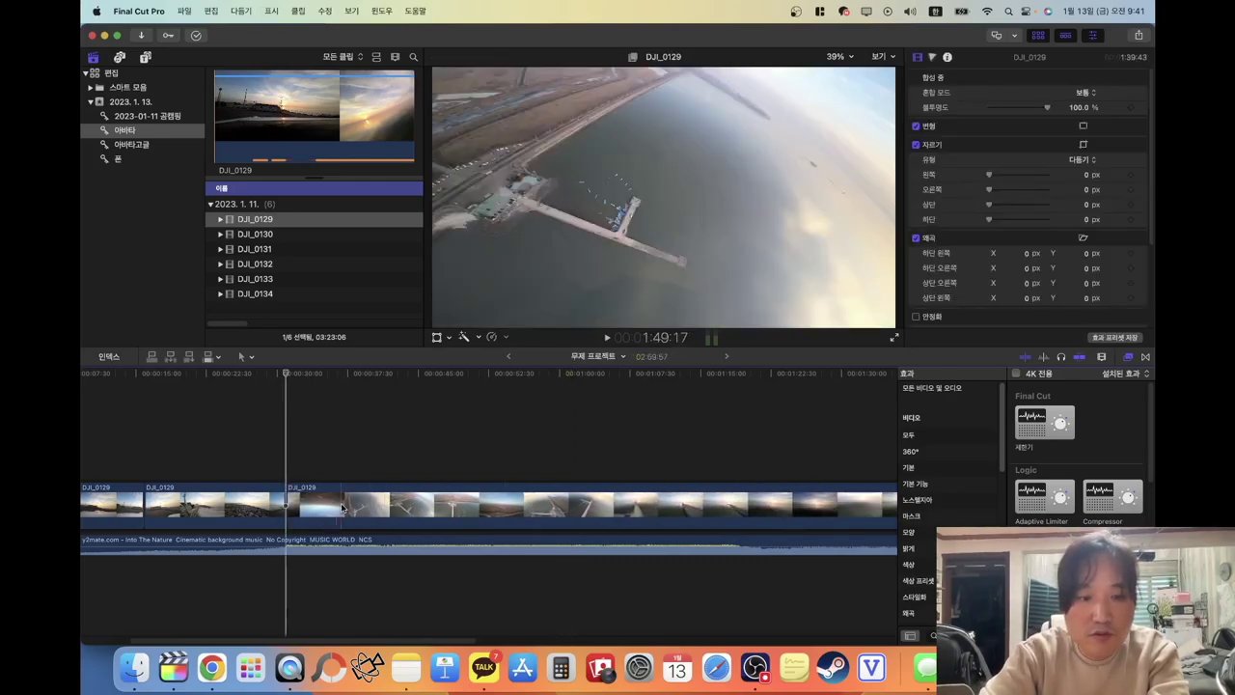
Play across the 30:59 cut, split the last DJI_0129 clip at 34:10, and delete the short piece before it
{"action": "left_click", "coordinate": [275, 448]}
{"action": "key", "text": "space"}
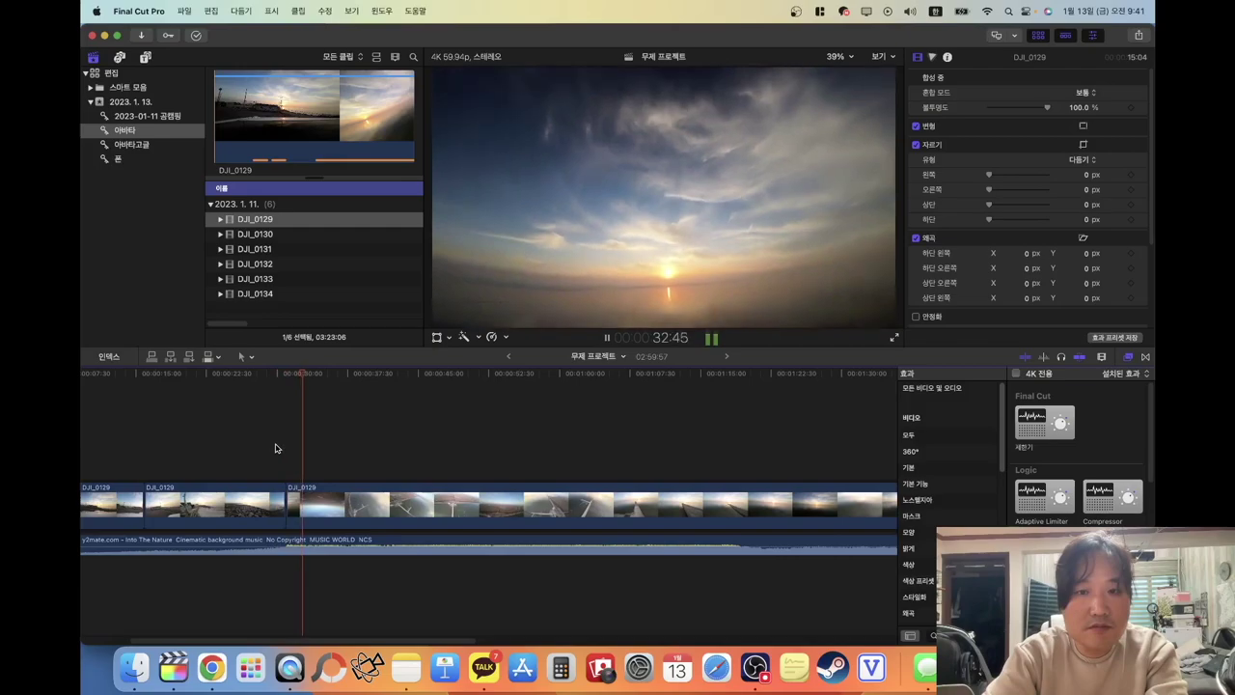
{"action": "key", "text": "space"}
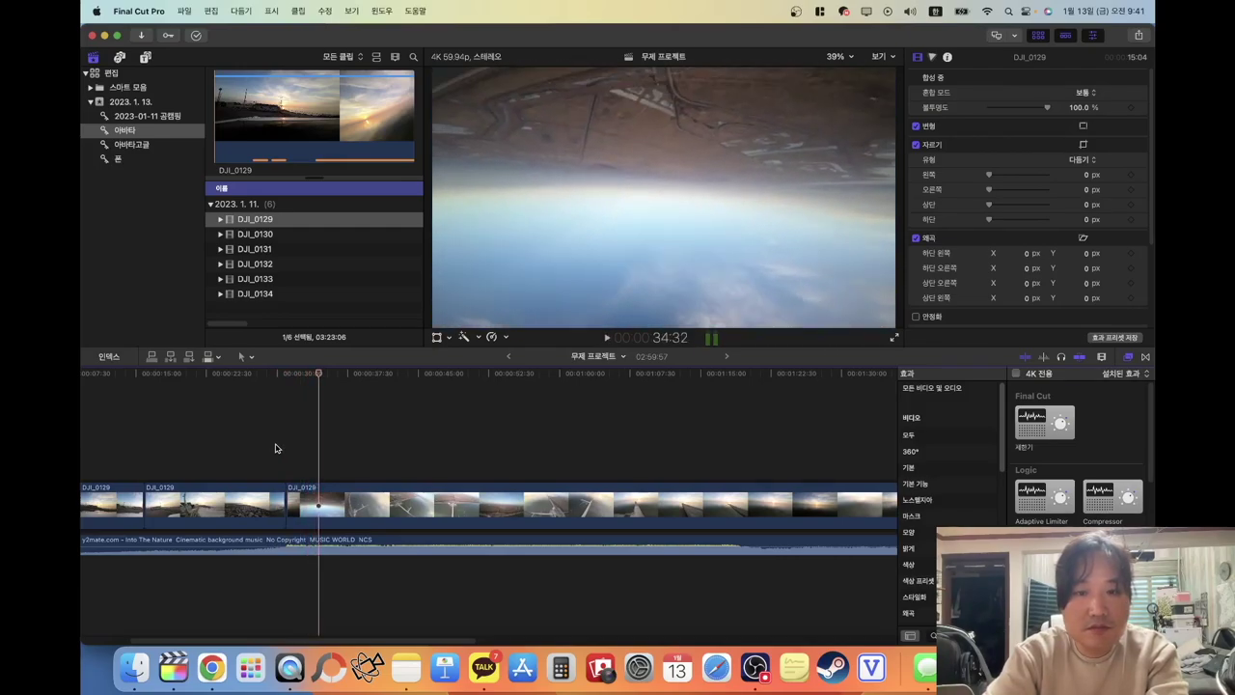
{"action": "left_click_drag", "start_coordinate": [318, 379], "coordinate": [317, 380]}
{"action": "left_click", "coordinate": [318, 503]}
{"action": "key", "text": "b"}
{"action": "left_click", "coordinate": [318, 504]}
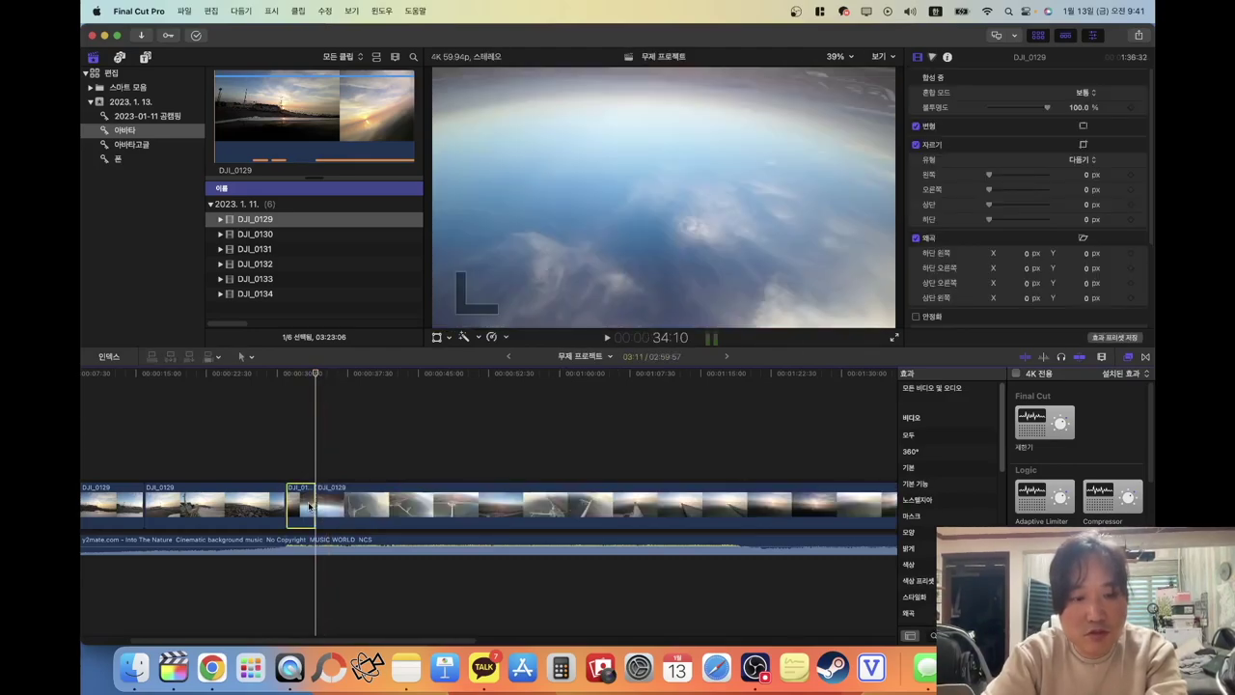
{"action": "key", "text": "Delete"}
Play on, split the last DJI_0129 clip at about 46 seconds and at 1:00:37, and delete the piece between the splits
{"action": "key", "text": "space"}
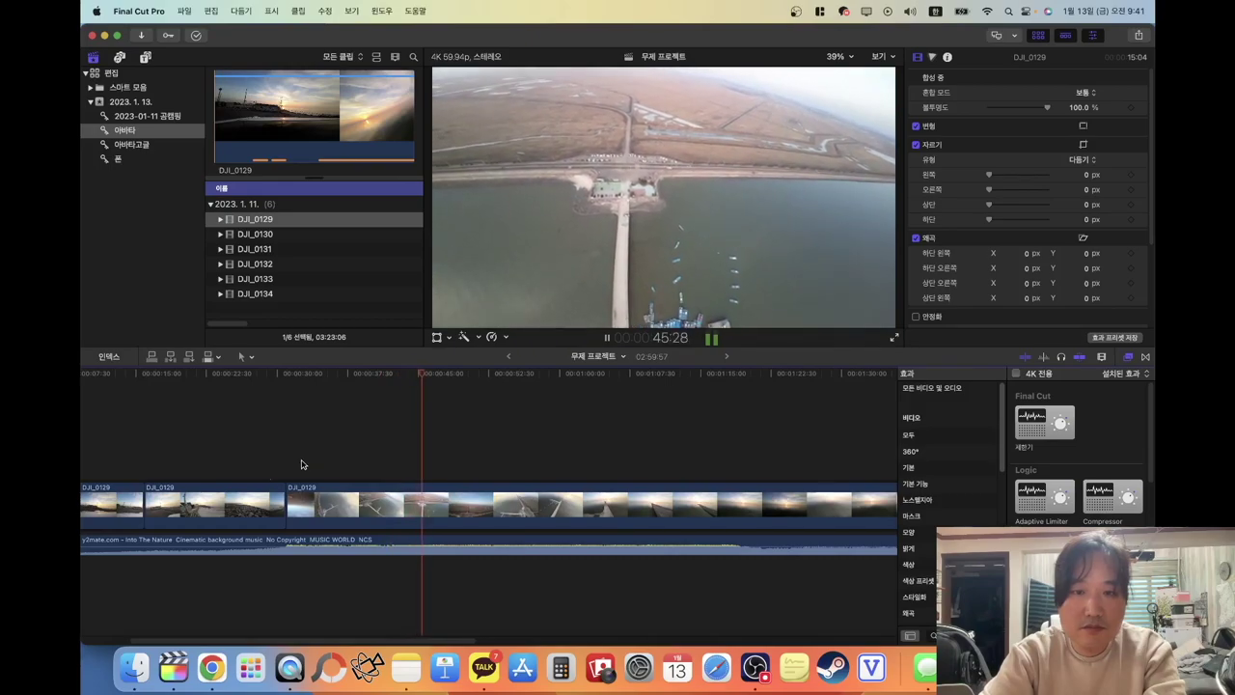
{"action": "left_click", "coordinate": [435, 518]}
{"action": "left_click", "coordinate": [435, 519]}
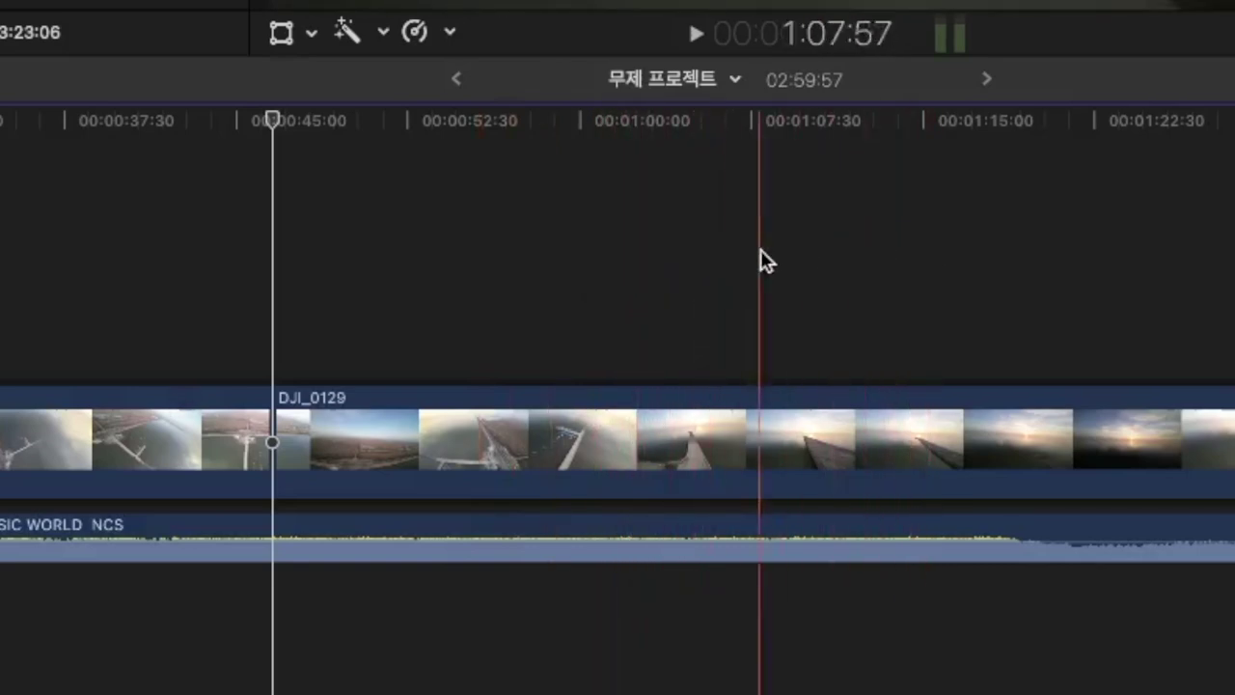
{"action": "left_click", "coordinate": [594, 285]}
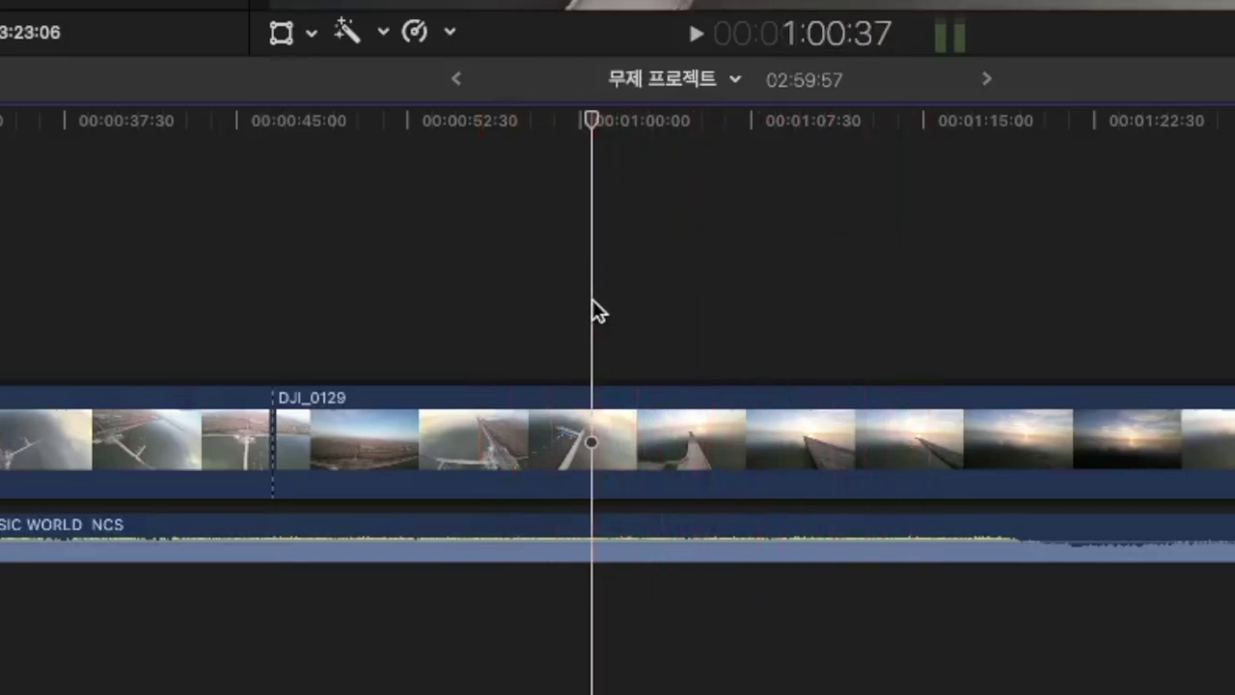
{"action": "left_click", "coordinate": [591, 436]}
{"action": "left_click", "coordinate": [526, 454]}
{"action": "key", "text": "Delete"}
Split the last DJI_0129 clip at 1:02:04 and append the DJI_0130 clip to the end of the timeline
{"action": "key", "text": "space"}
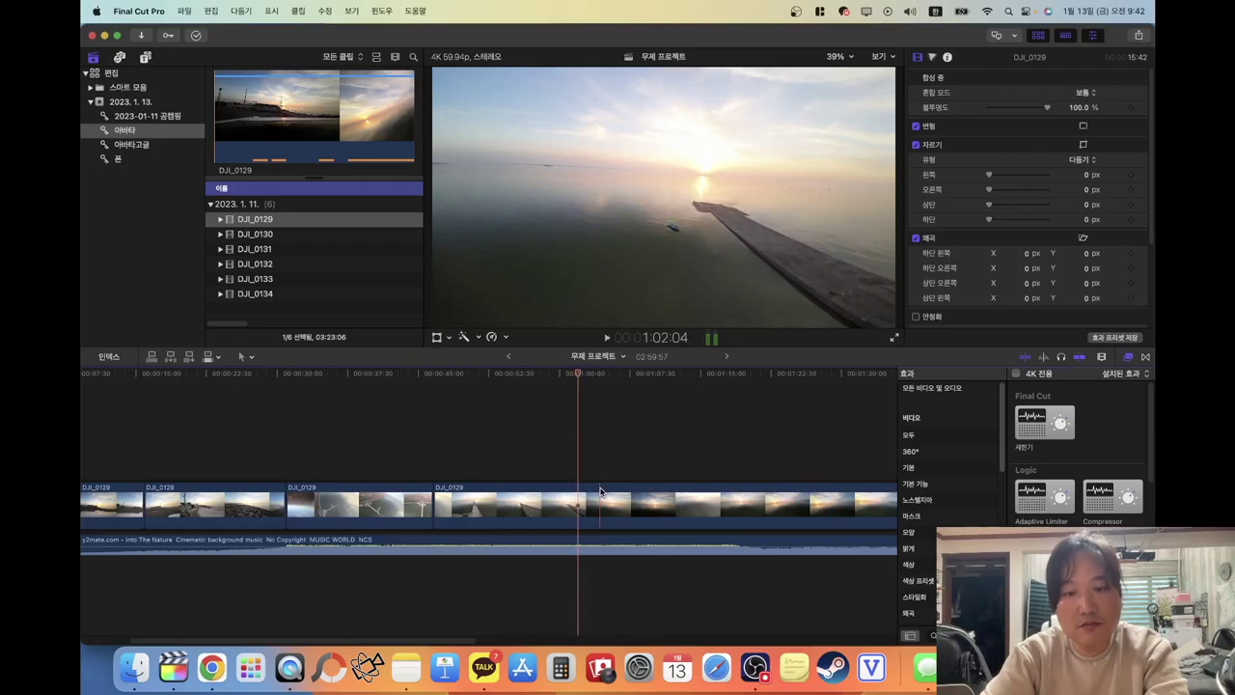
{"action": "key", "text": "b"}
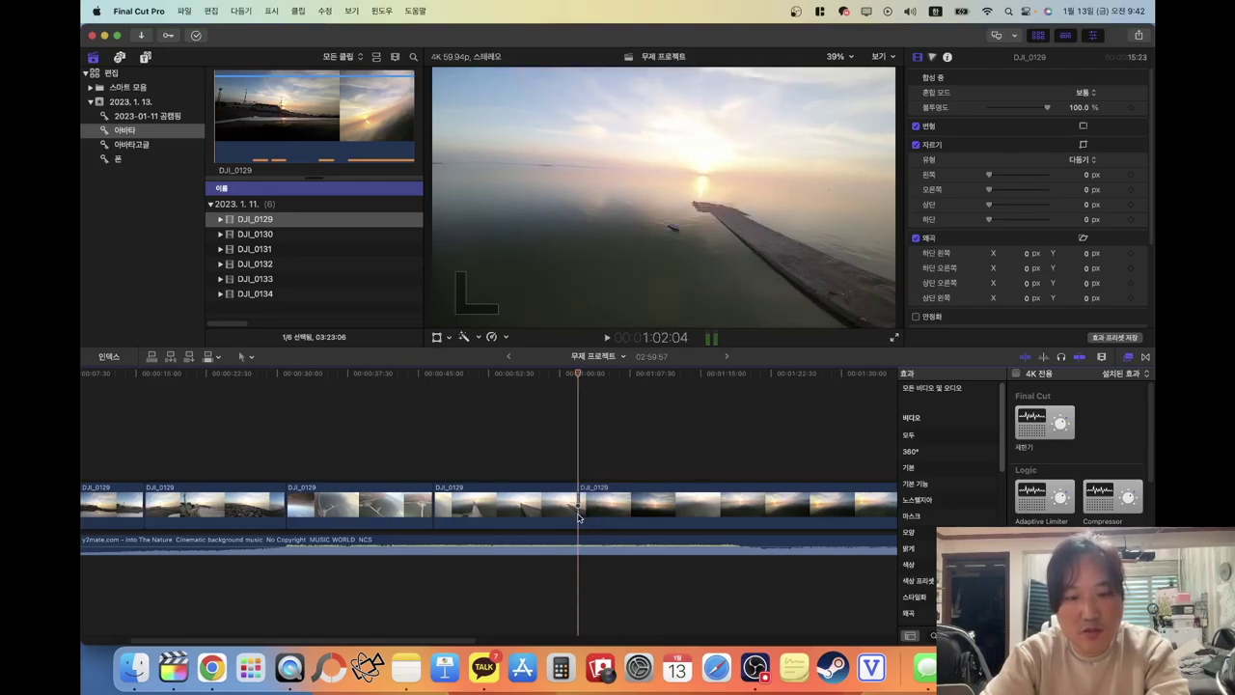
{"action": "key", "text": "shift+z"}
{"action": "left_click_drag", "start_coordinate": [245, 238], "coordinate": [269, 474]}
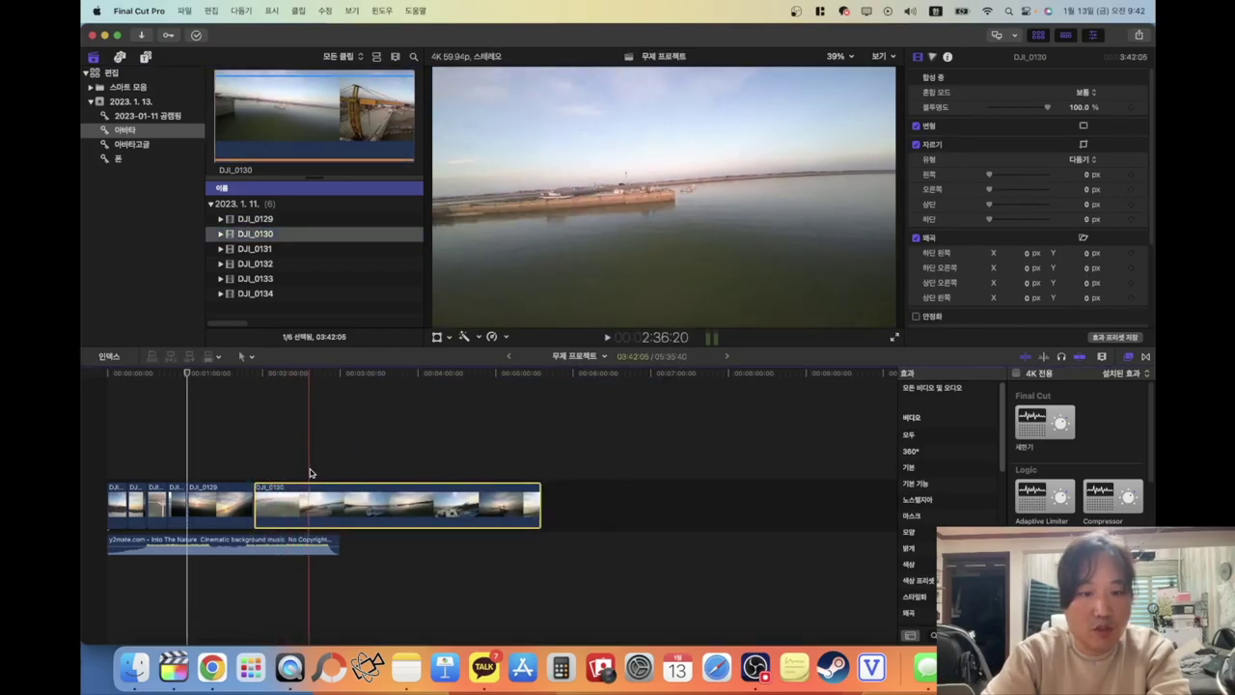
Split DJI_0130 at about 2:40 and delete its first part together with the leftover DJI_0129 piece after 1:02:04
{"action": "left_click", "coordinate": [313, 471]}
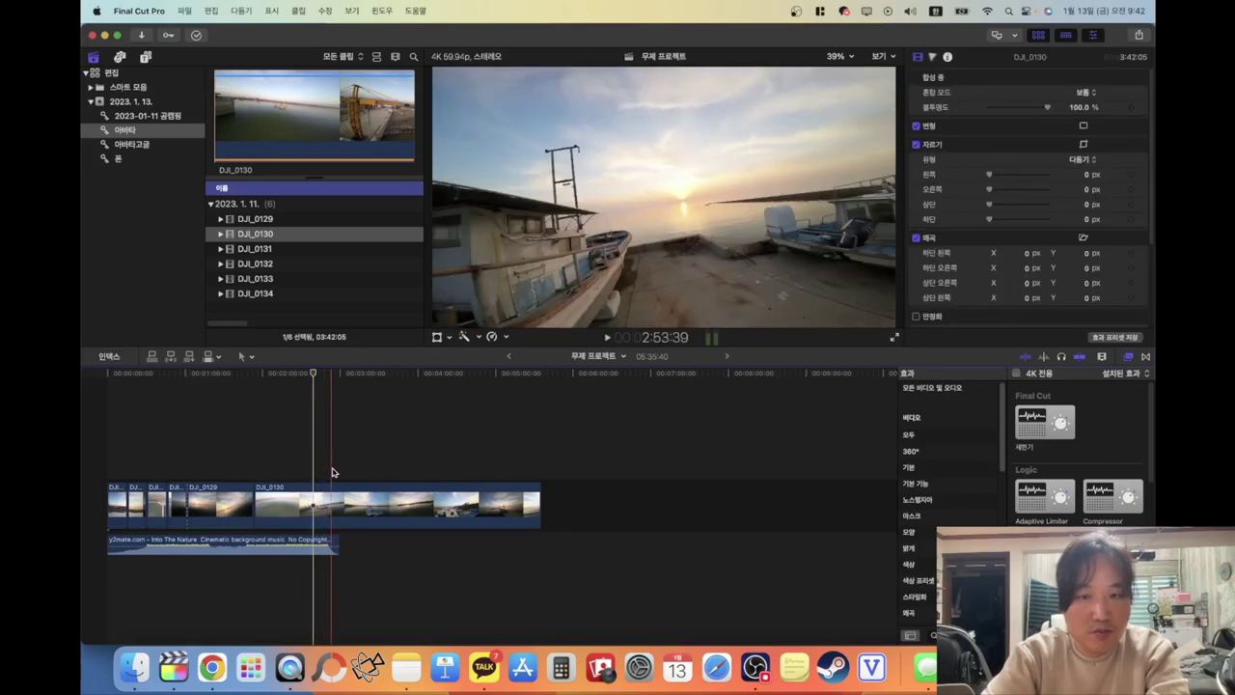
{"action": "key", "text": "b"}
{"action": "left_click", "coordinate": [312, 502]}
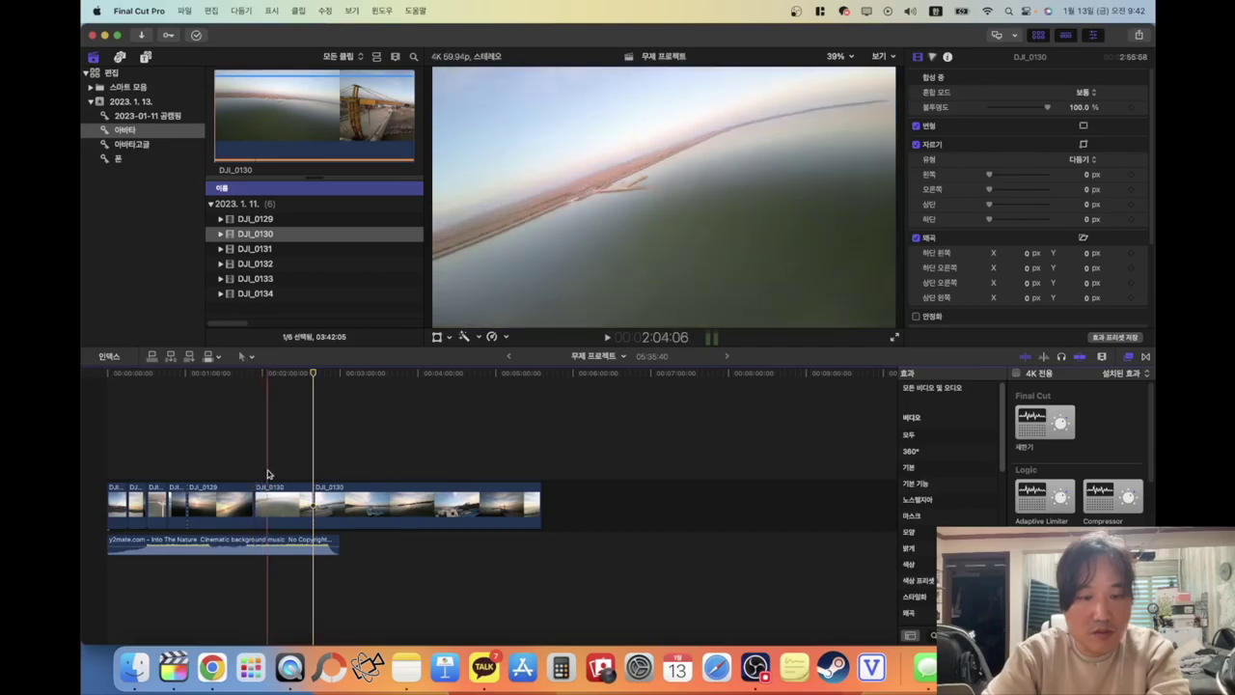
{"action": "left_click", "coordinate": [268, 502]}
{"action": "left_click", "coordinate": [222, 502], "text": "shift"}
{"action": "key", "text": "Delete"}
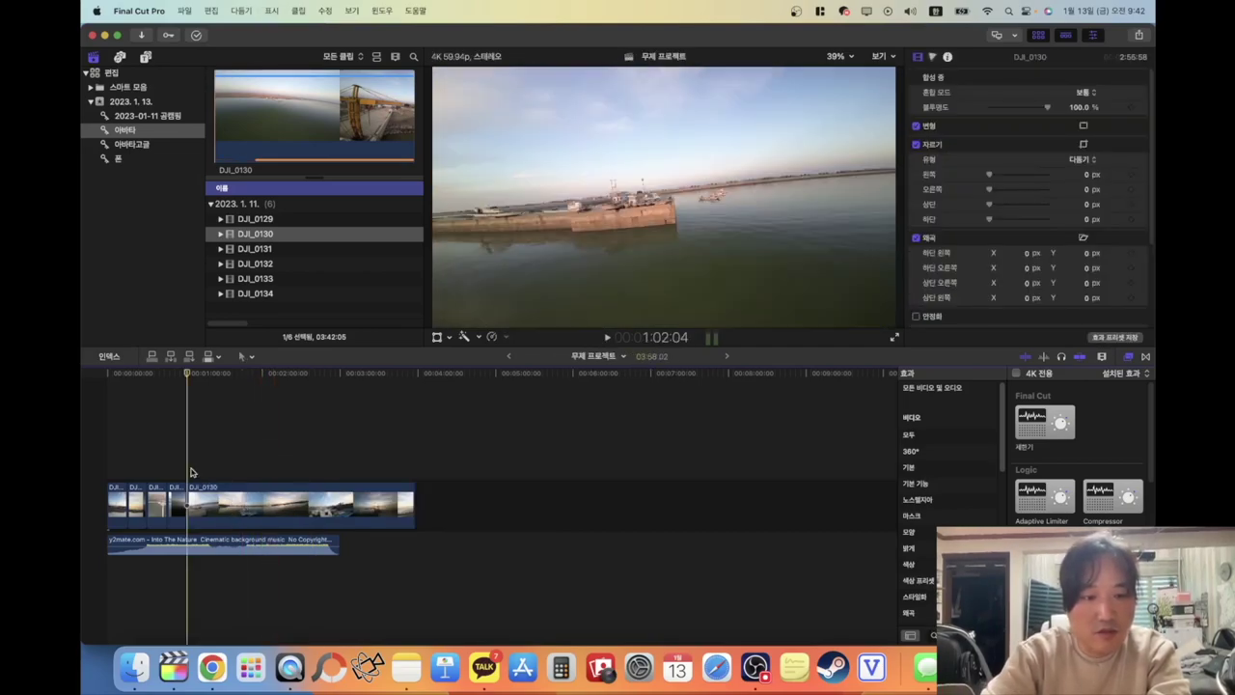
Play across the cut from DJI_0129 to DJI_0130 in a closer timeline view and stop at 1:05:57
{"action": "key", "text": "super+equal"}
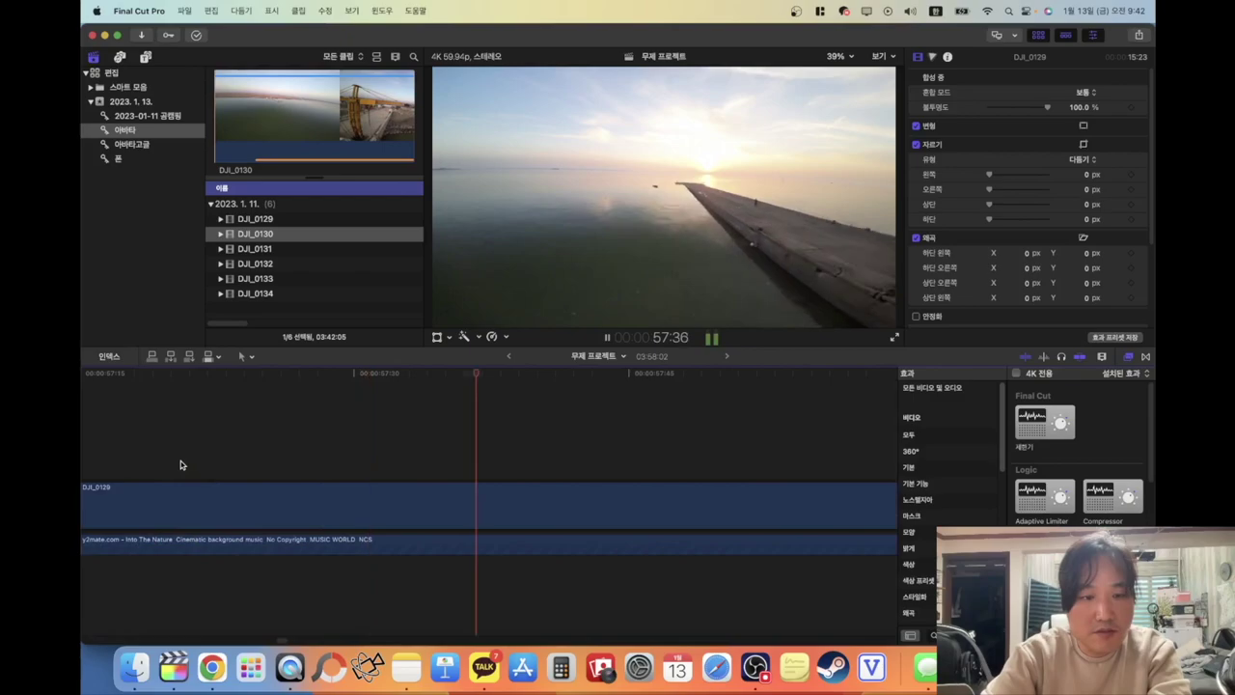
{"action": "key", "text": "super+minus"}
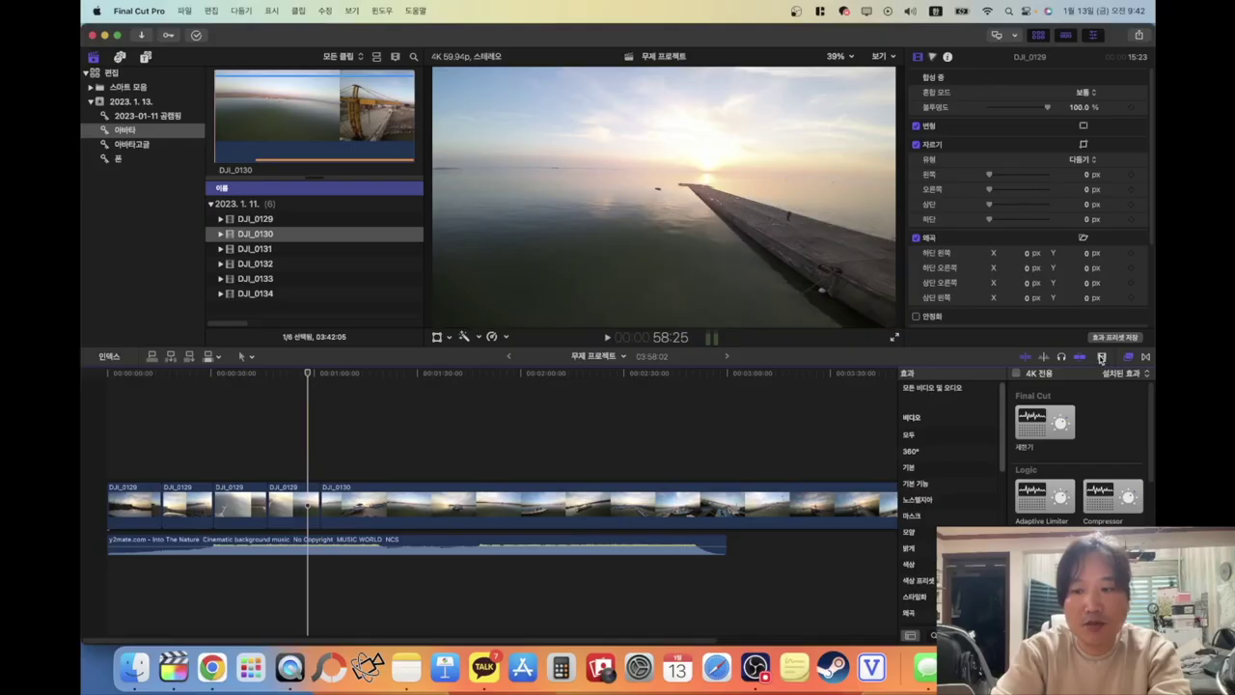
{"action": "left_click", "coordinate": [1102, 357]}
{"action": "left_click_drag", "start_coordinate": [1079, 390], "coordinate": [1094, 386]}
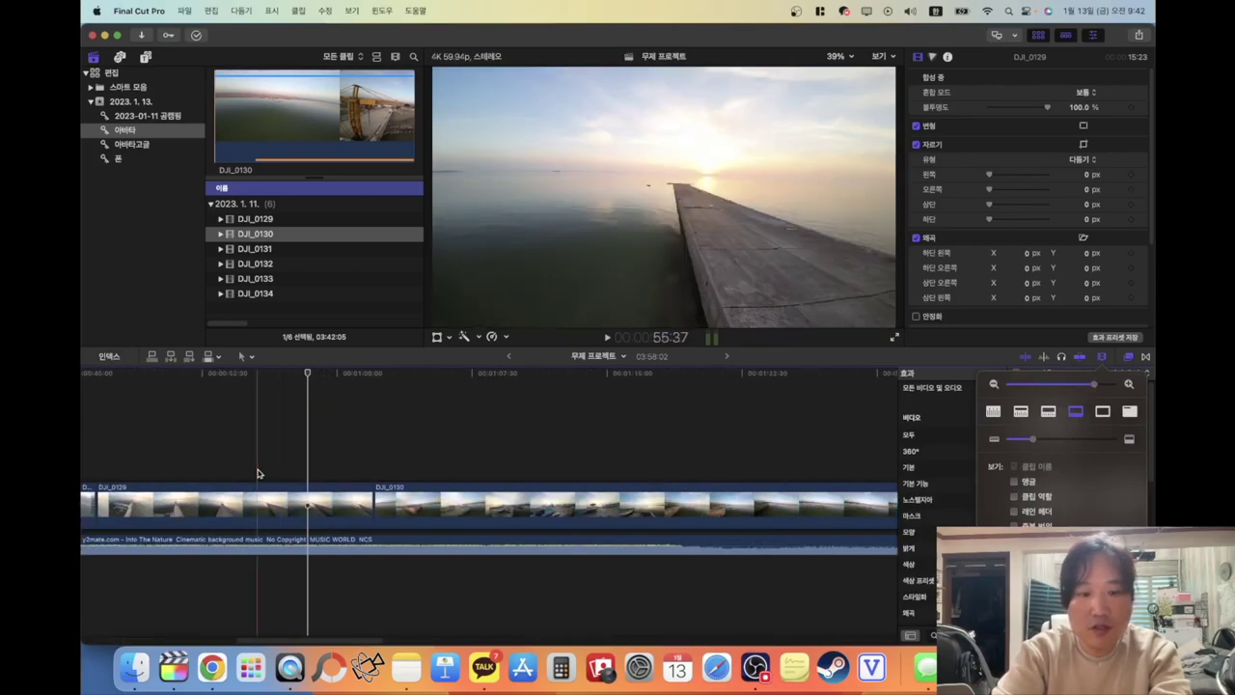
{"action": "left_click", "coordinate": [376, 390]}
{"action": "mouse_move", "coordinate": [376, 377]}
{"action": "left_mouse_down"}
{"action": "mouse_move", "coordinate": [413, 376]}
{"action": "mouse_move", "coordinate": [377, 384]}
{"action": "left_mouse_up"}
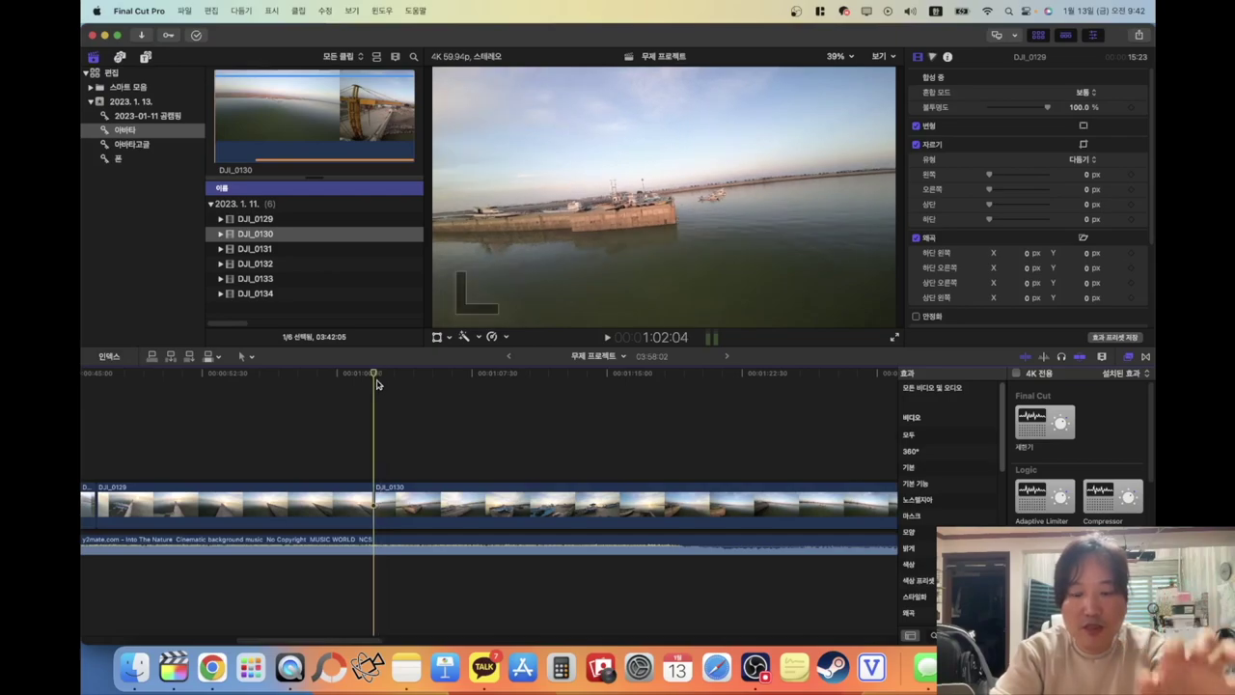
{"action": "left_click", "coordinate": [312, 434]}
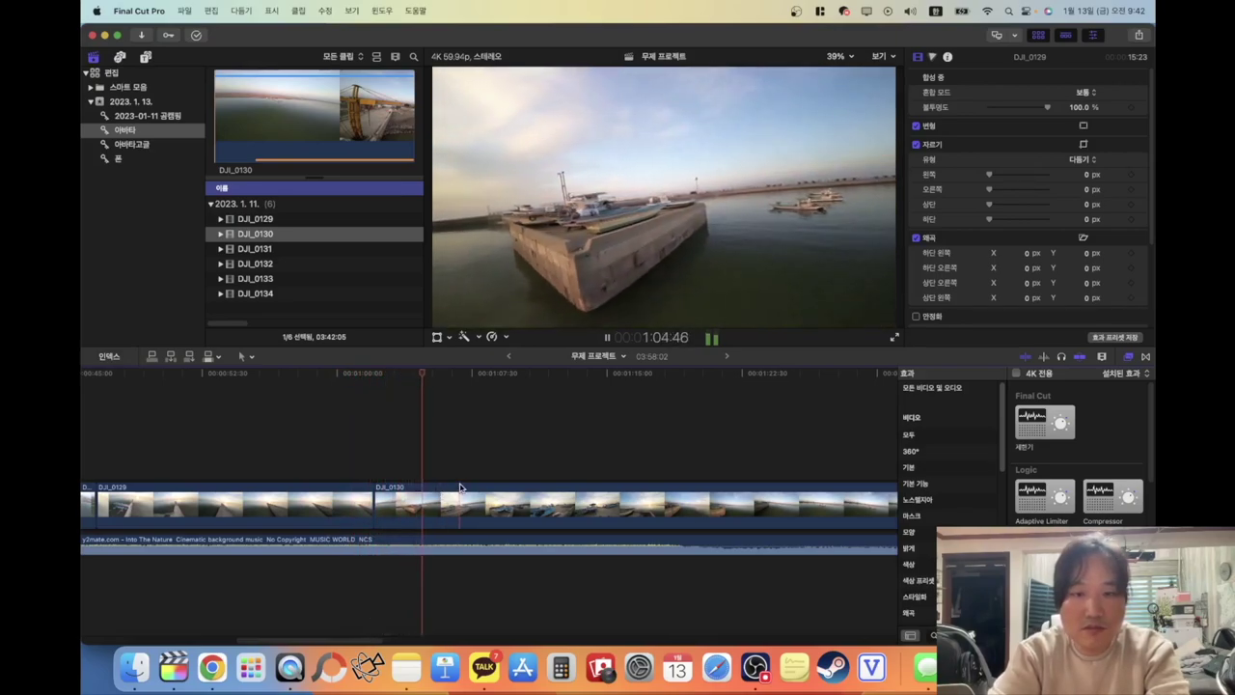
{"action": "key", "text": "space"}
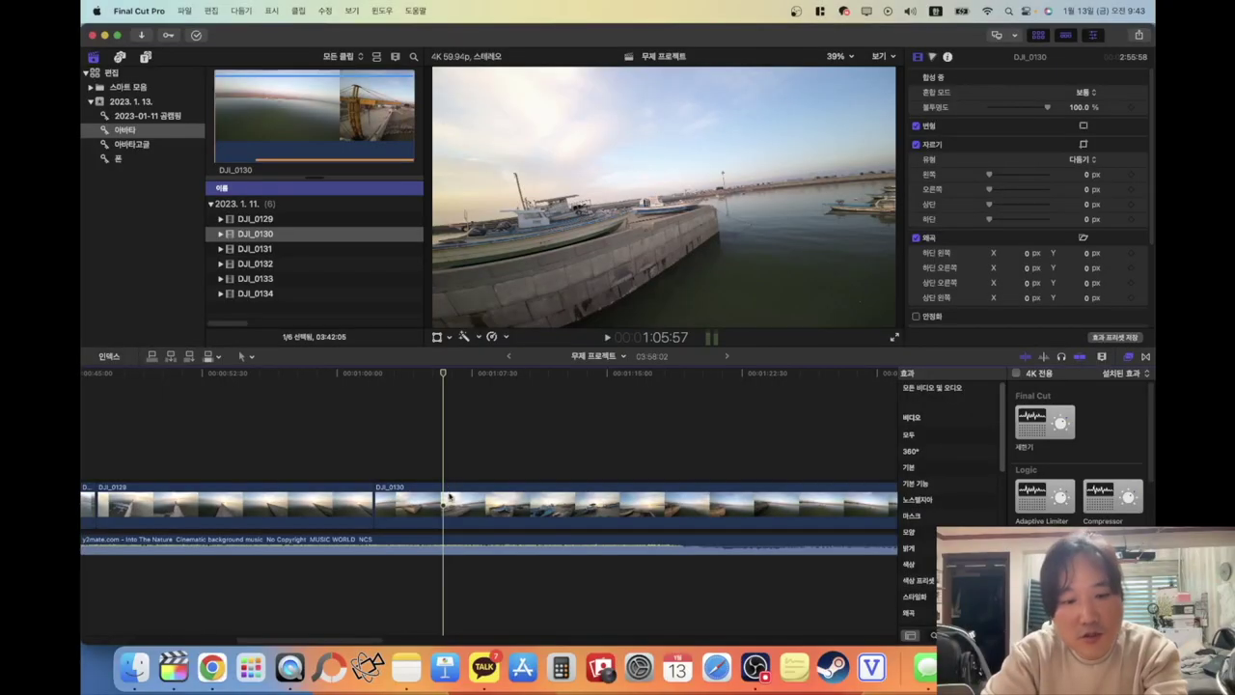
Select the DJI_0130 clip in the timeline and blade its speed at 1:05:57
{"action": "left_click", "coordinate": [443, 521]}
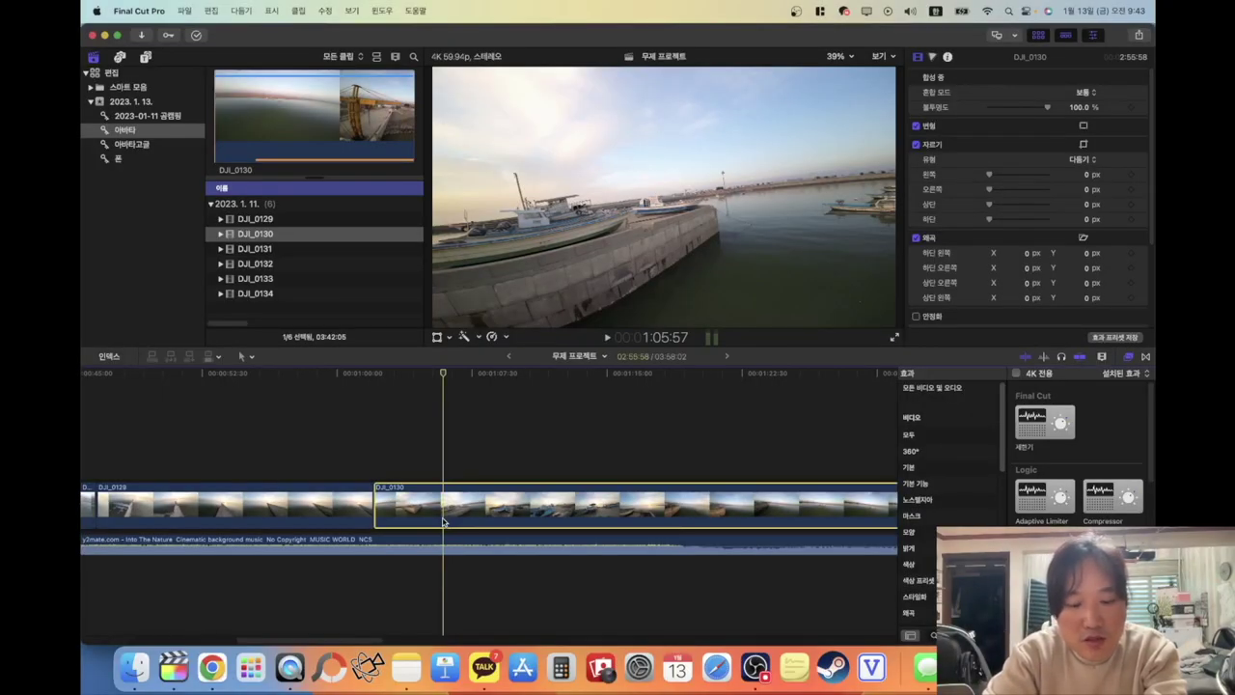
{"action": "right_click", "coordinate": [443, 521]}
{"action": "left_click", "coordinate": [476, 528]}
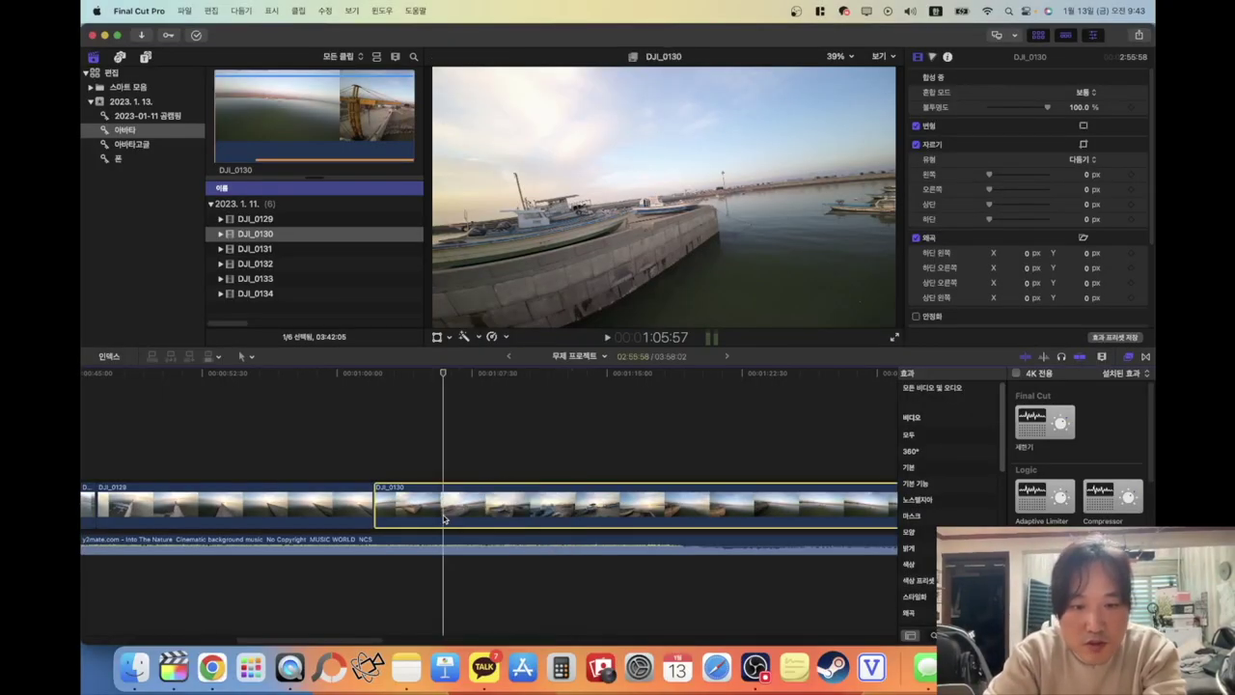
{"action": "left_click", "coordinate": [505, 340]}
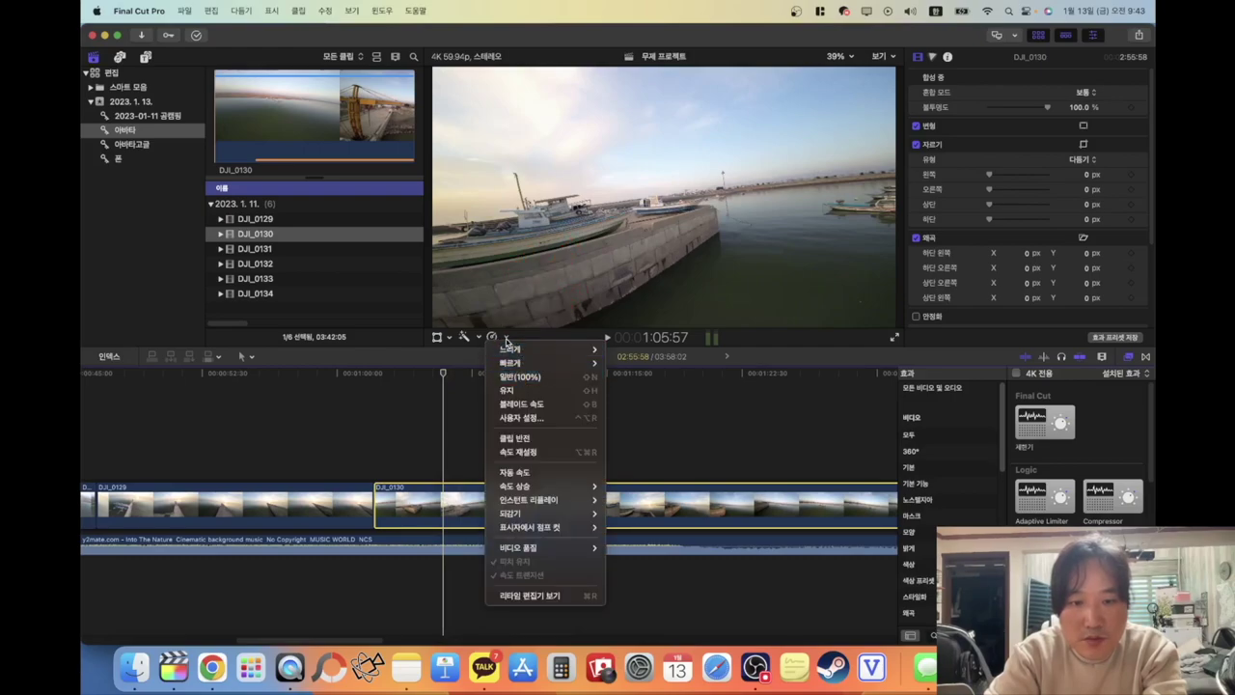
{"action": "left_click", "coordinate": [503, 340]}
{"action": "left_click", "coordinate": [507, 339]}
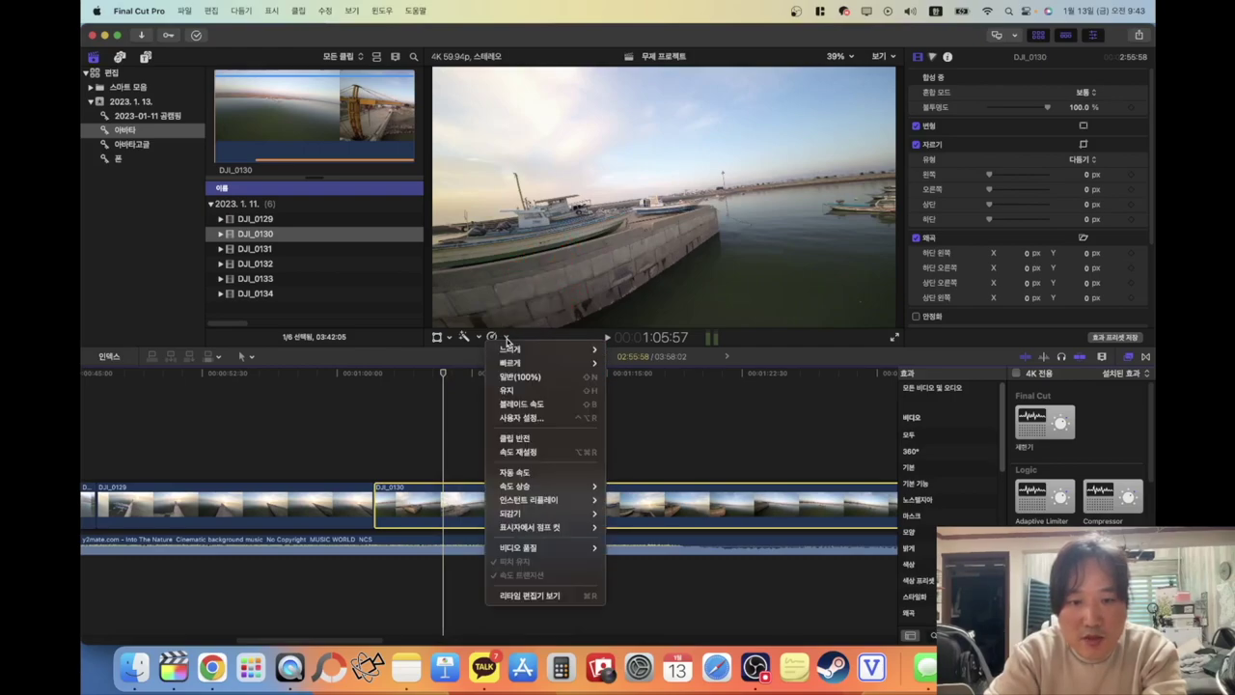
{"action": "mouse_move", "coordinate": [553, 485]}
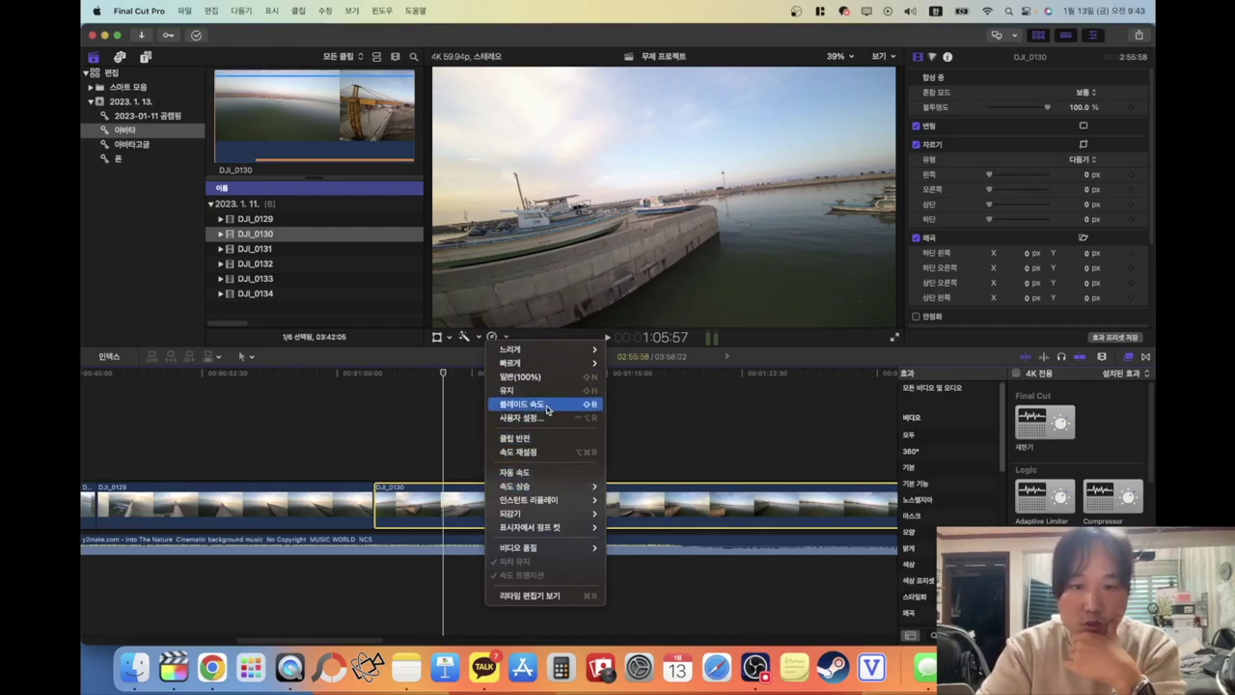
{"action": "left_click", "coordinate": [547, 411]}
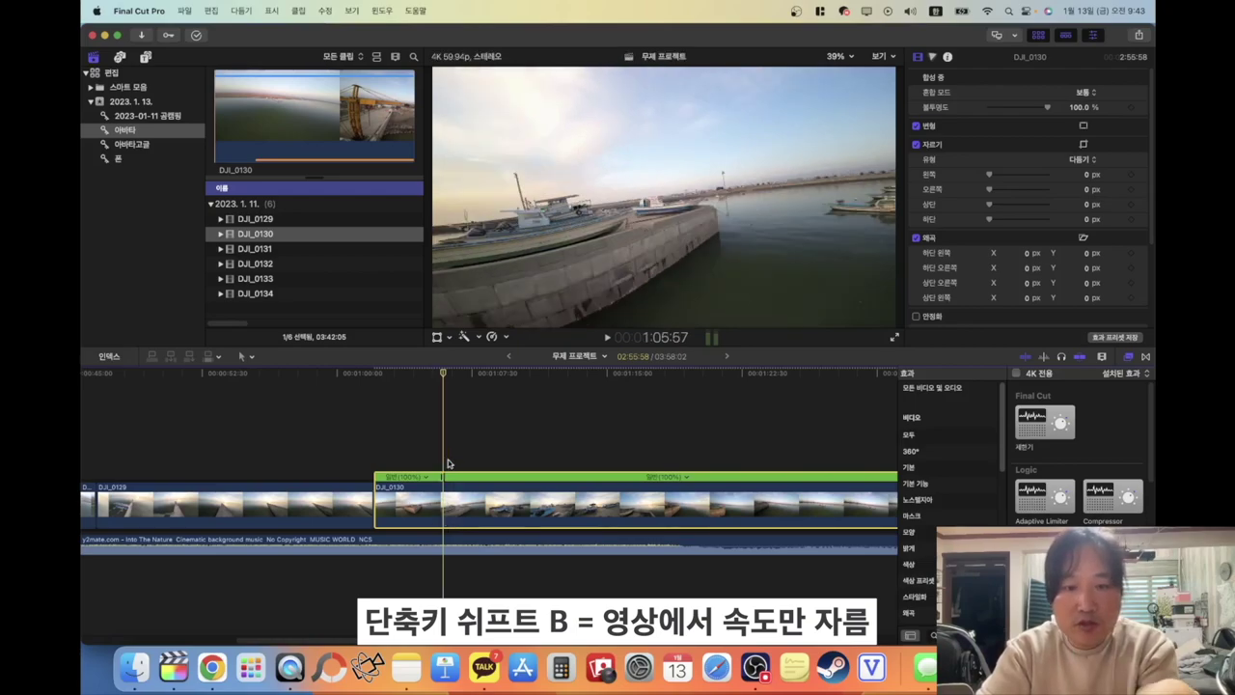
Move on to 1:11:22 and blade the speed of DJI_0130 there as well
{"action": "left_click", "coordinate": [542, 450]}
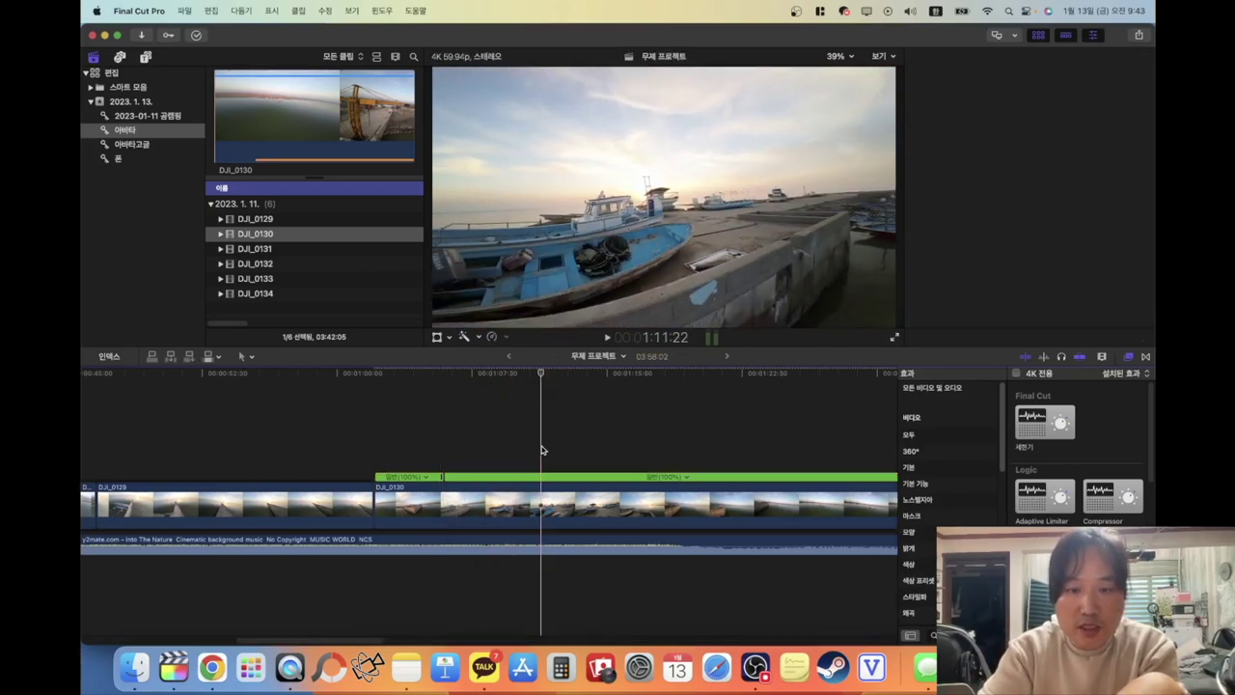
{"action": "left_click", "coordinate": [506, 338]}
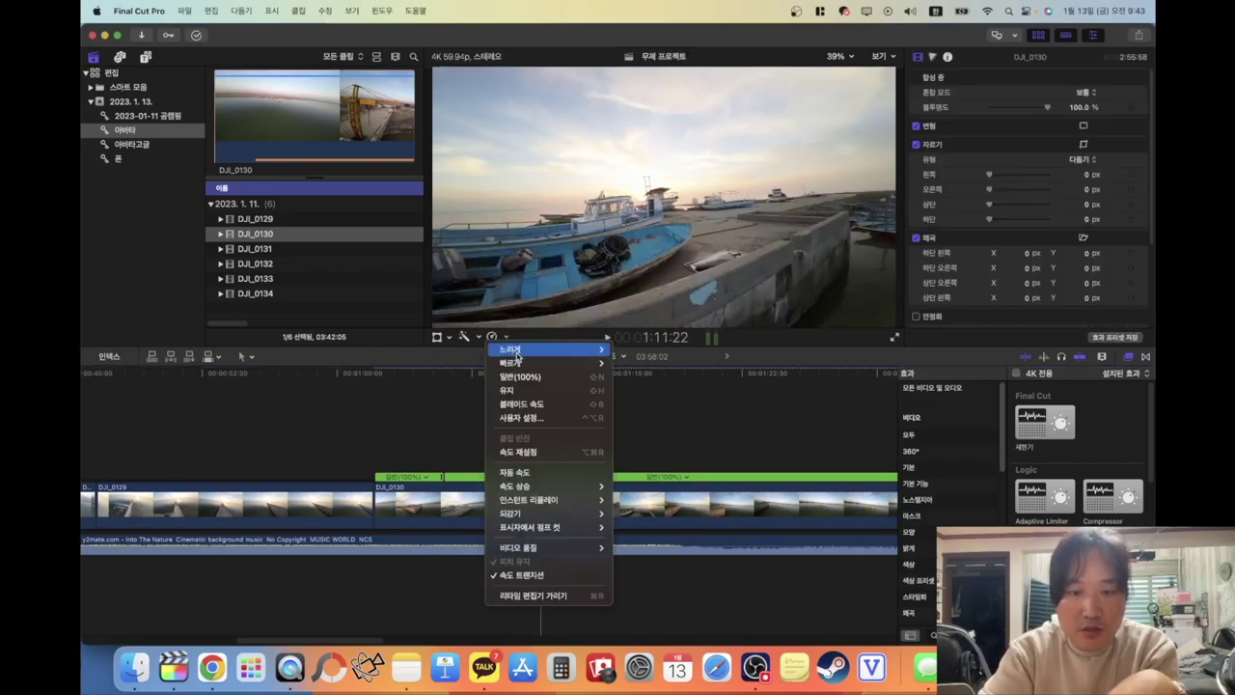
{"action": "left_click", "coordinate": [523, 404]}
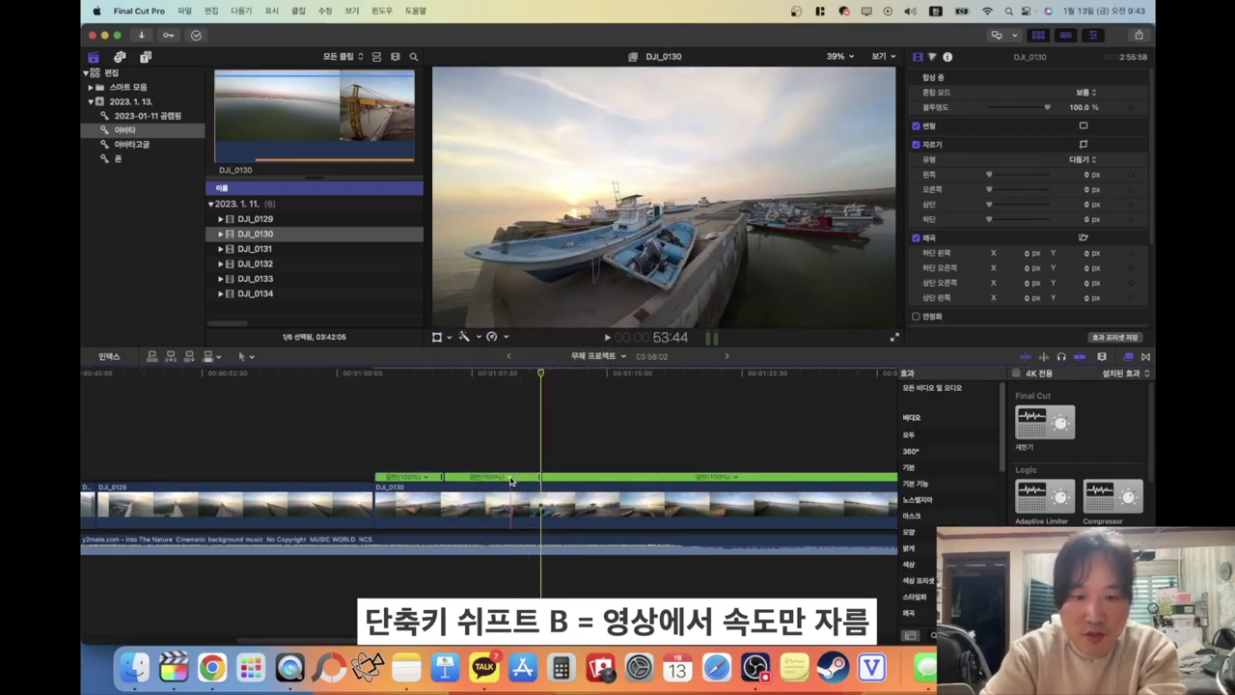
Give DJI_0130's speed segment between 1:05:57 and 1:11:22 a custom duration of 11 frames
{"action": "left_click", "coordinate": [510, 476]}
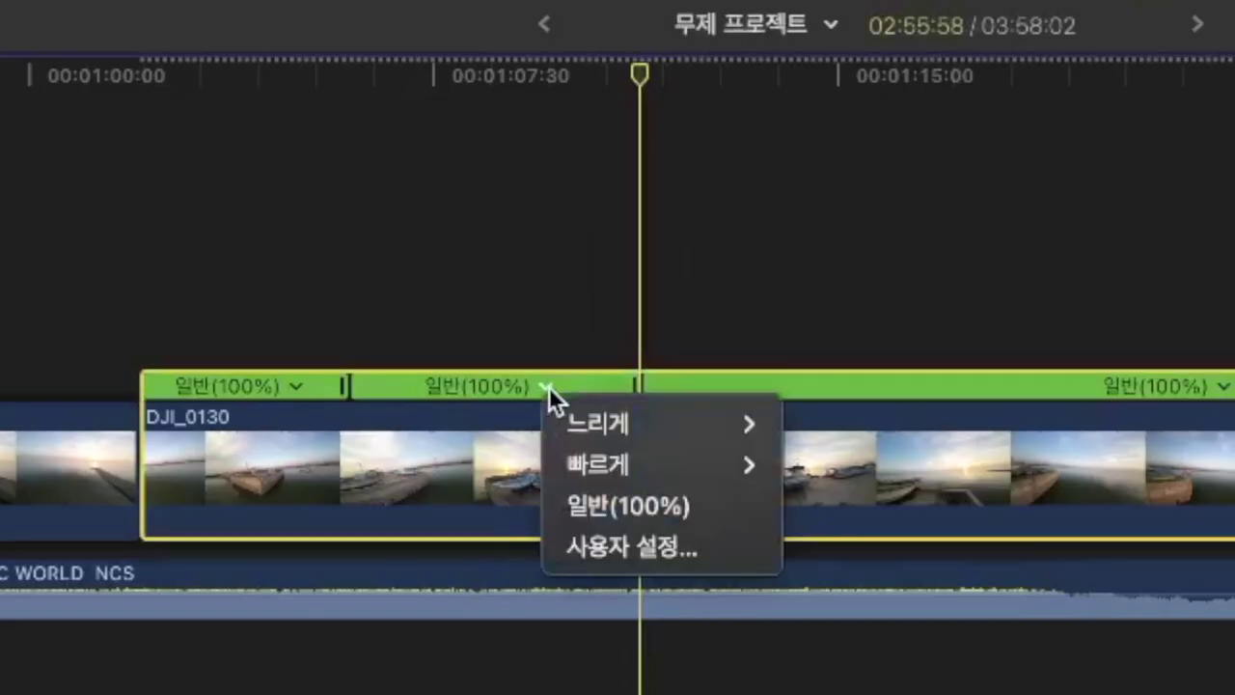
{"action": "left_click", "coordinate": [622, 543]}
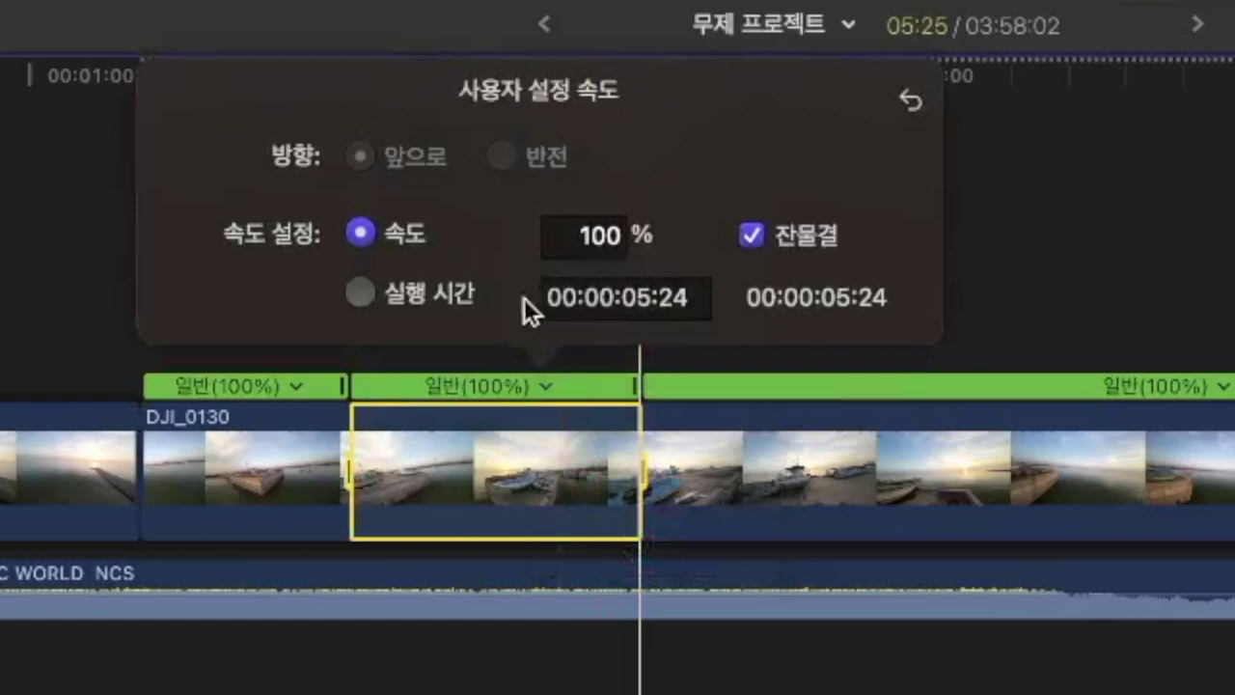
{"action": "left_click", "coordinate": [460, 290]}
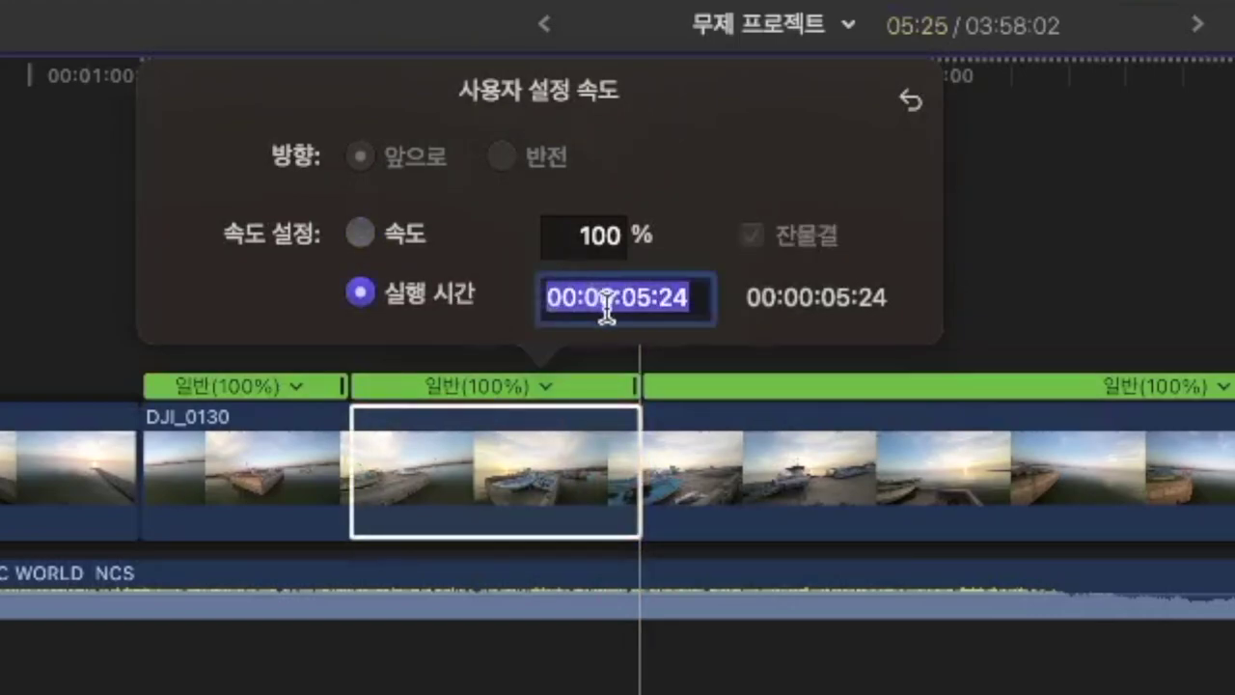
{"action": "type", "text": "11"}
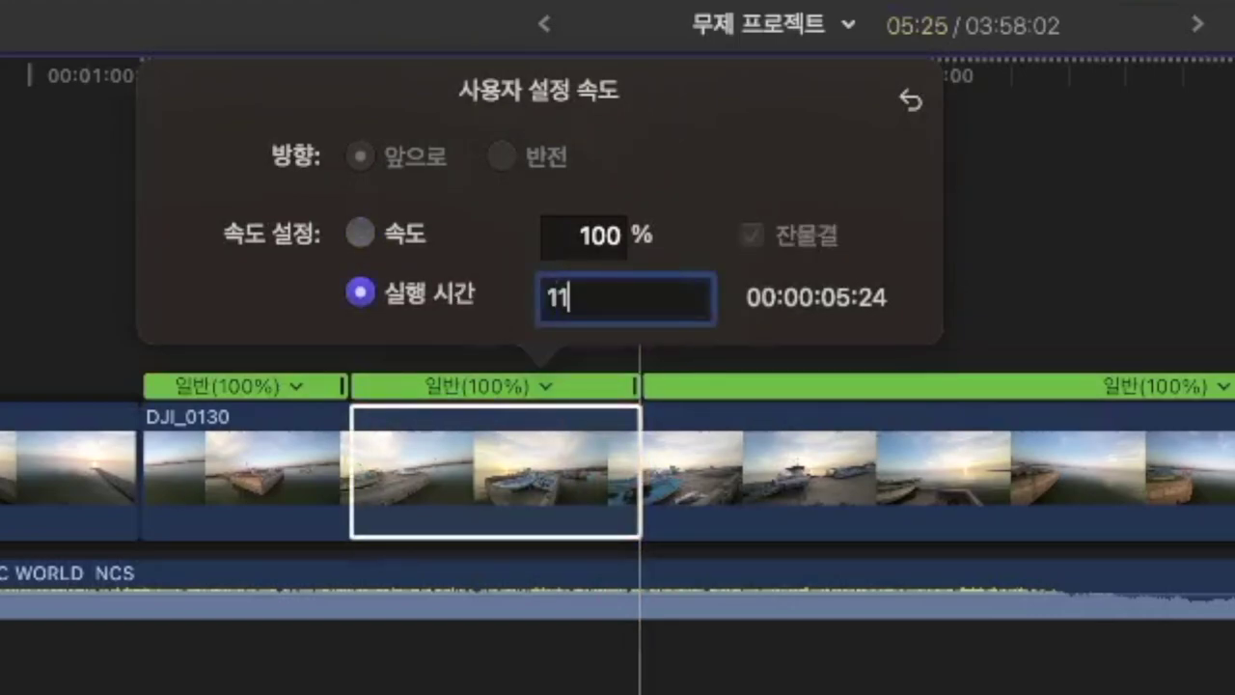
{"action": "key", "text": "Return"}
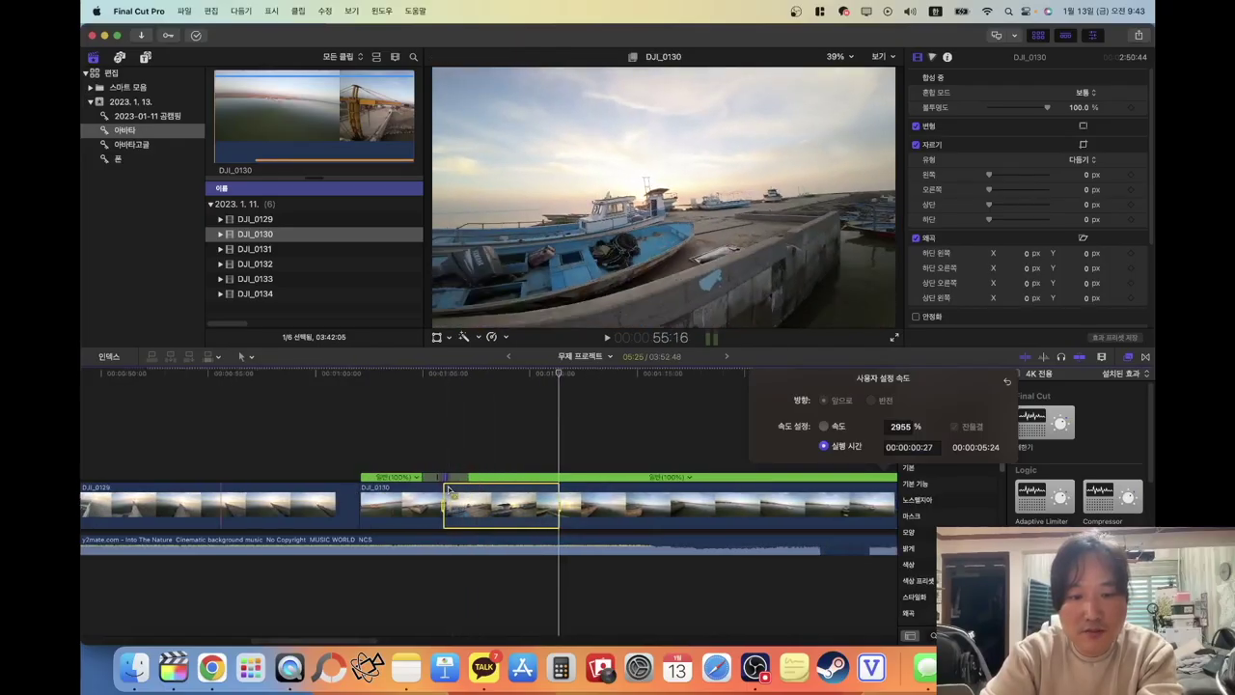
{"action": "key", "text": "super+equal"}
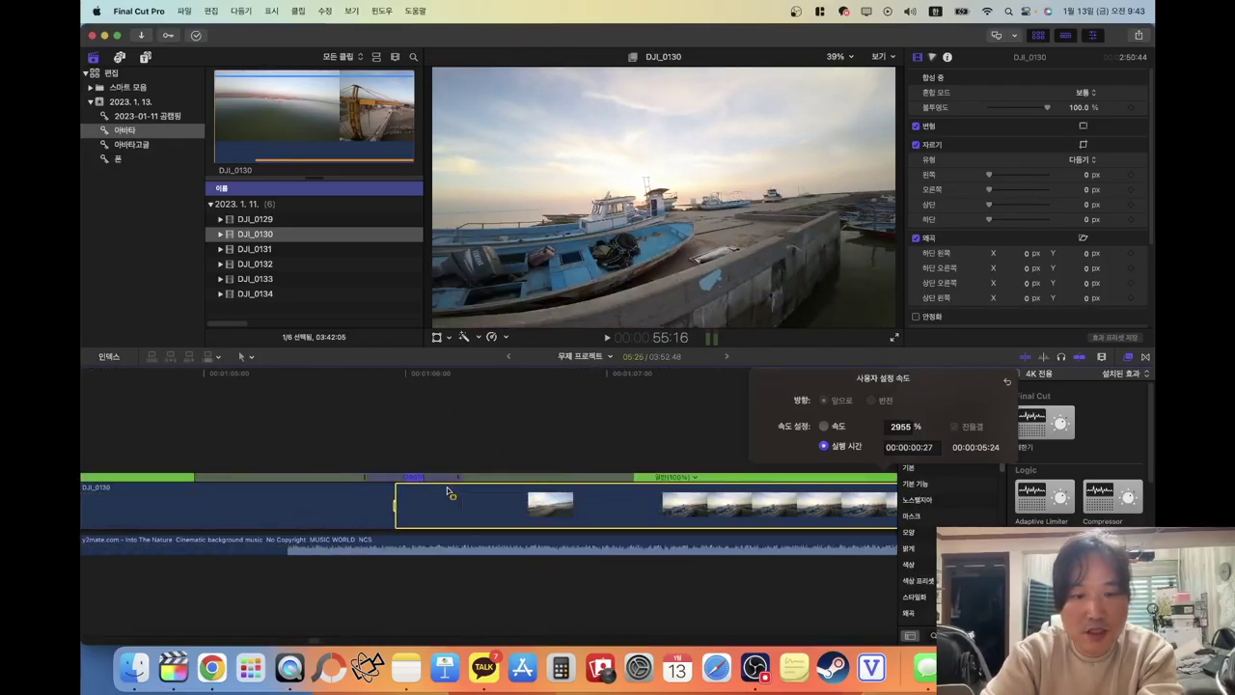
{"action": "left_click", "coordinate": [410, 480]}
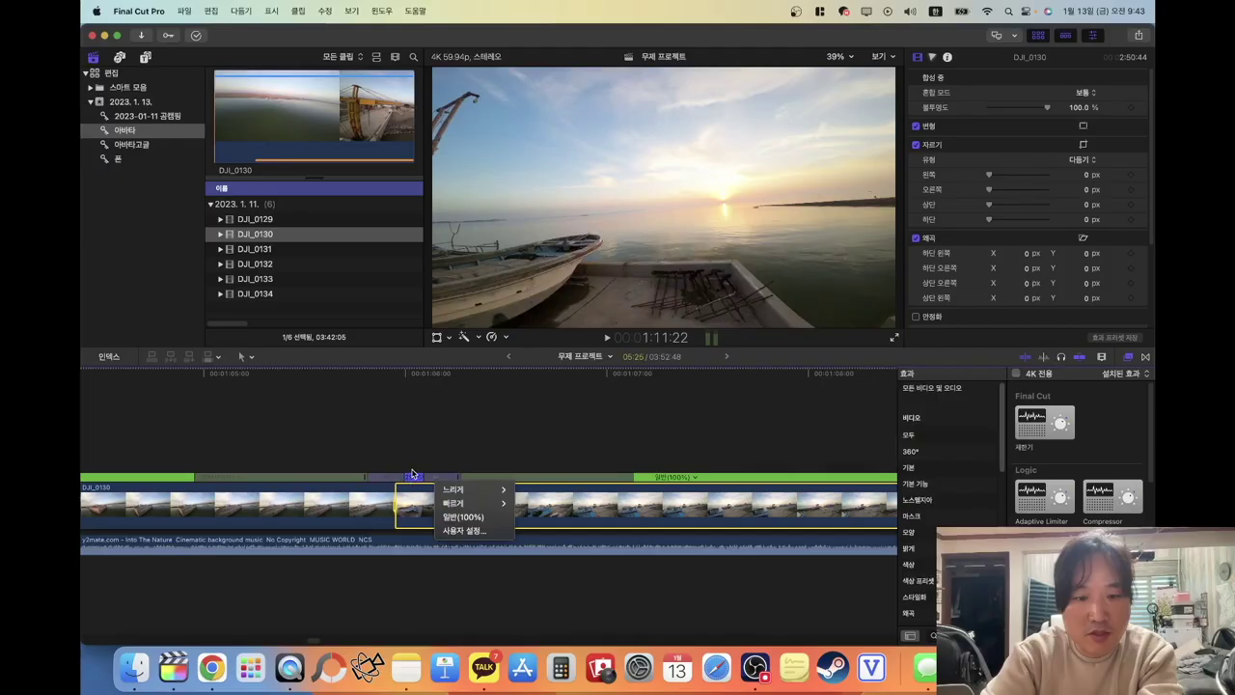
{"action": "left_click", "coordinate": [463, 530]}
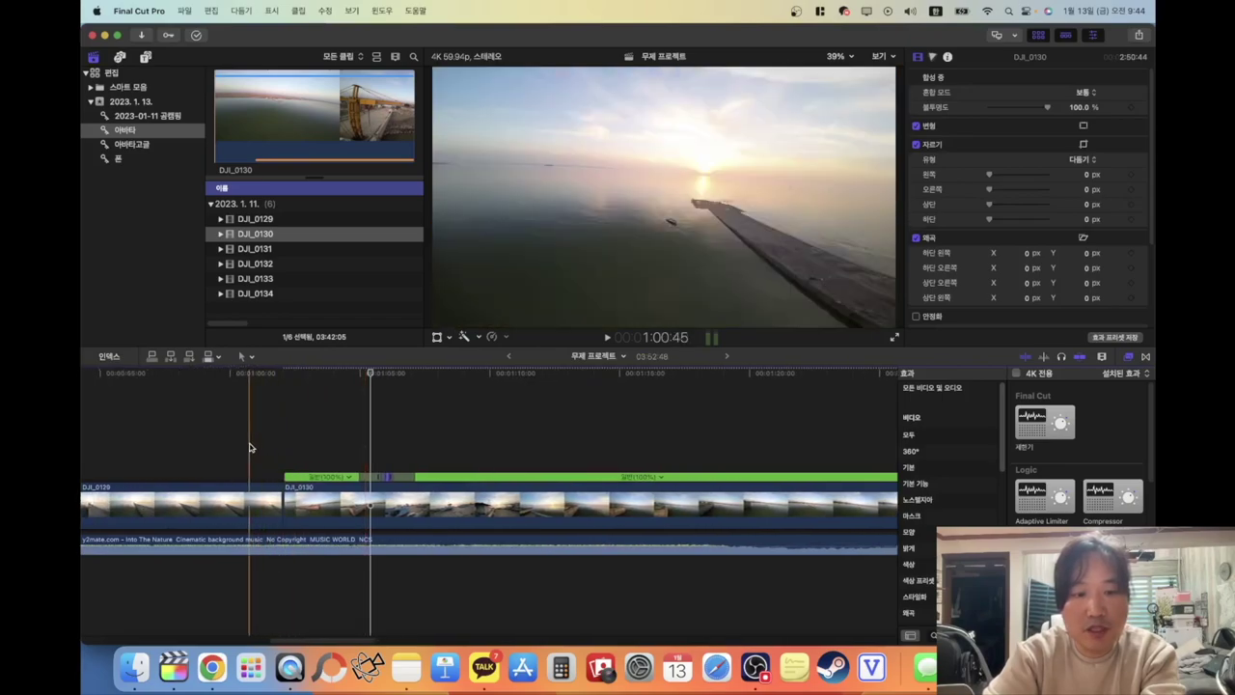
Play from the end of DJI_0129 across the sped-up segment, and blade DJI_0130's speed at 1:09:43 and 1:23:25
{"action": "left_click", "coordinate": [240, 446]}
{"action": "key", "text": "space"}
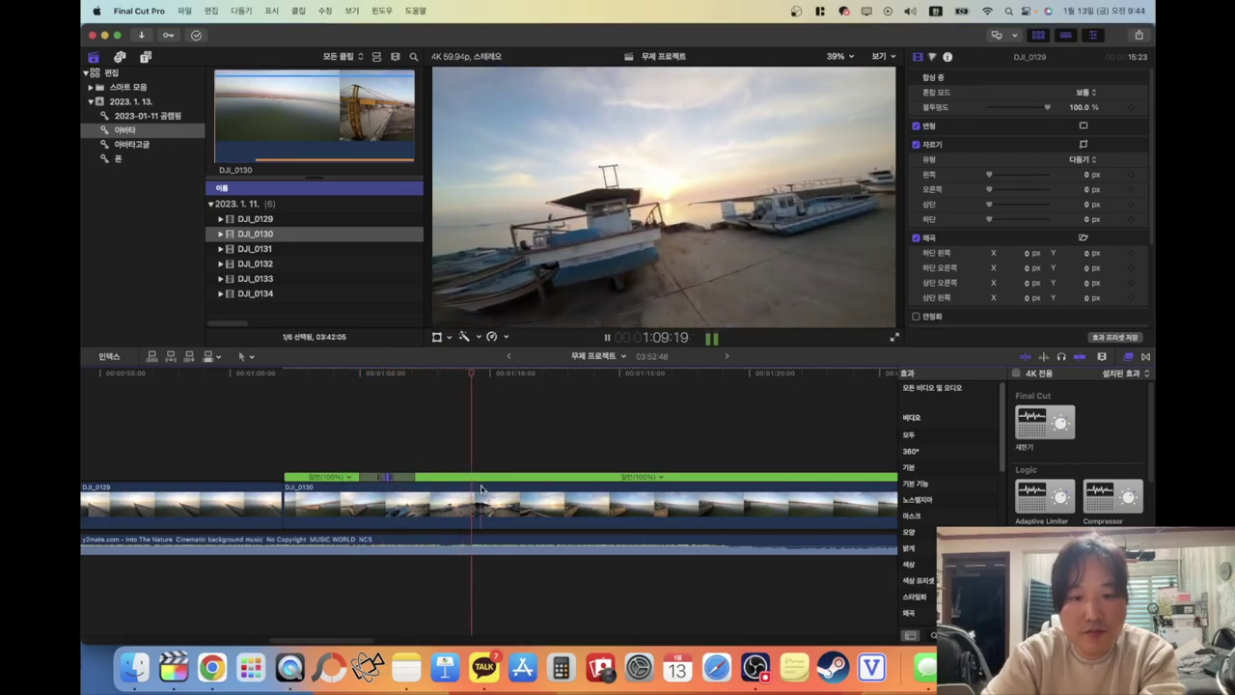
{"action": "key", "text": "space"}
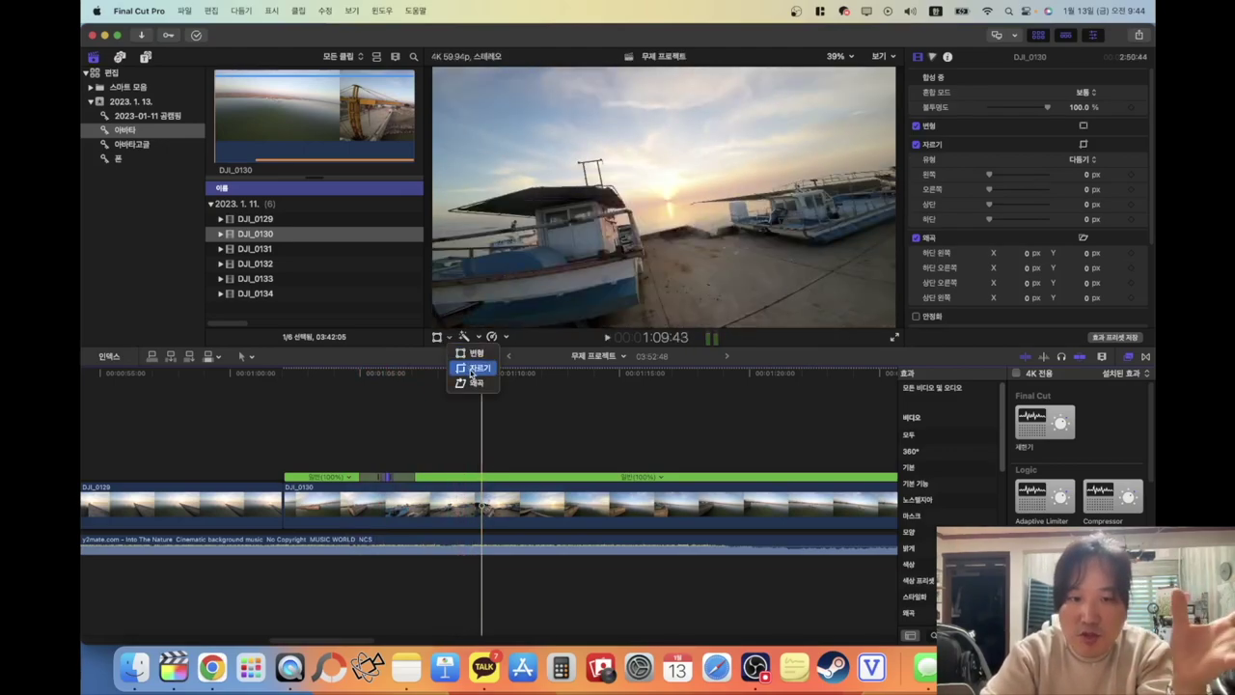
{"action": "left_click", "coordinate": [504, 342]}
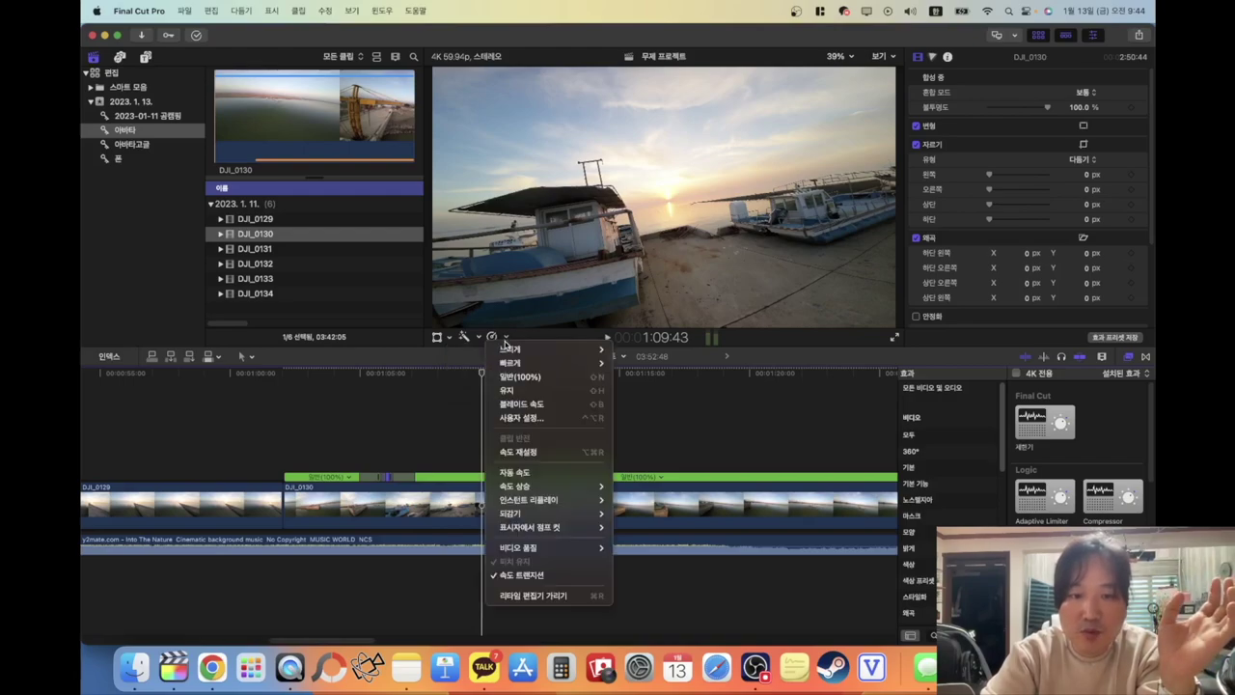
{"action": "left_click", "coordinate": [516, 413]}
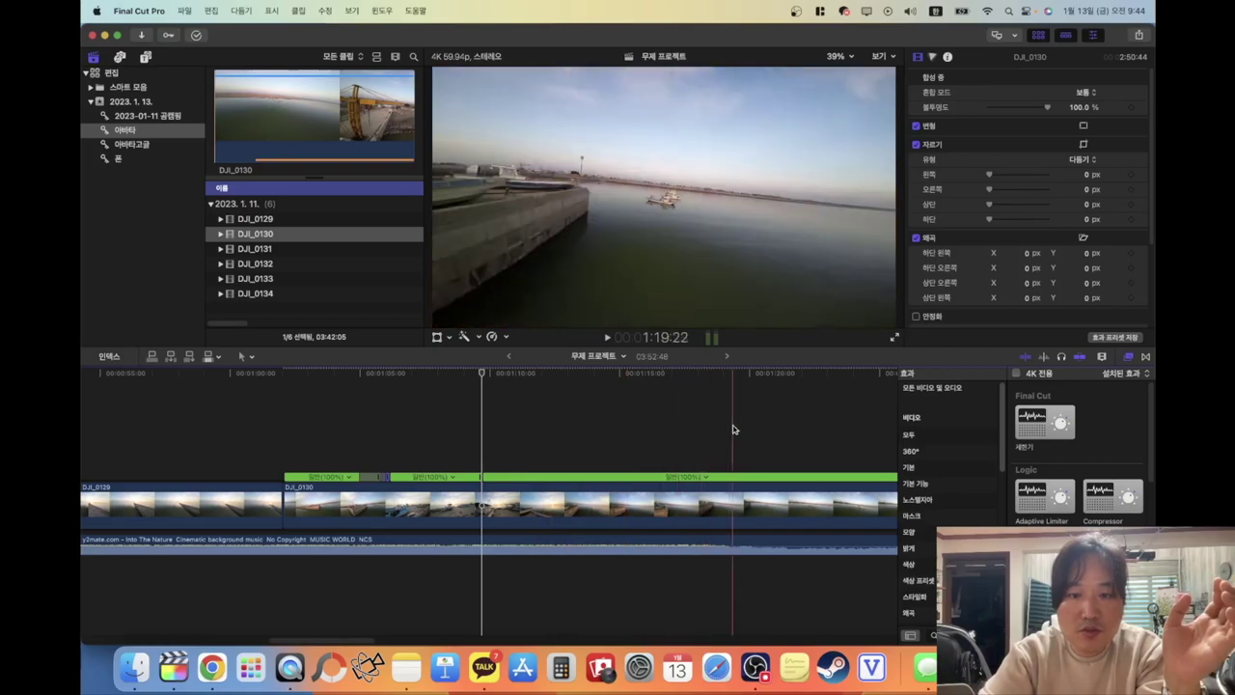
{"action": "scroll", "coordinate": [772, 433], "scroll_direction": "right", "scroll_amount": 3}
{"action": "scroll", "coordinate": [774, 432], "scroll_direction": "right", "scroll_amount": 4}
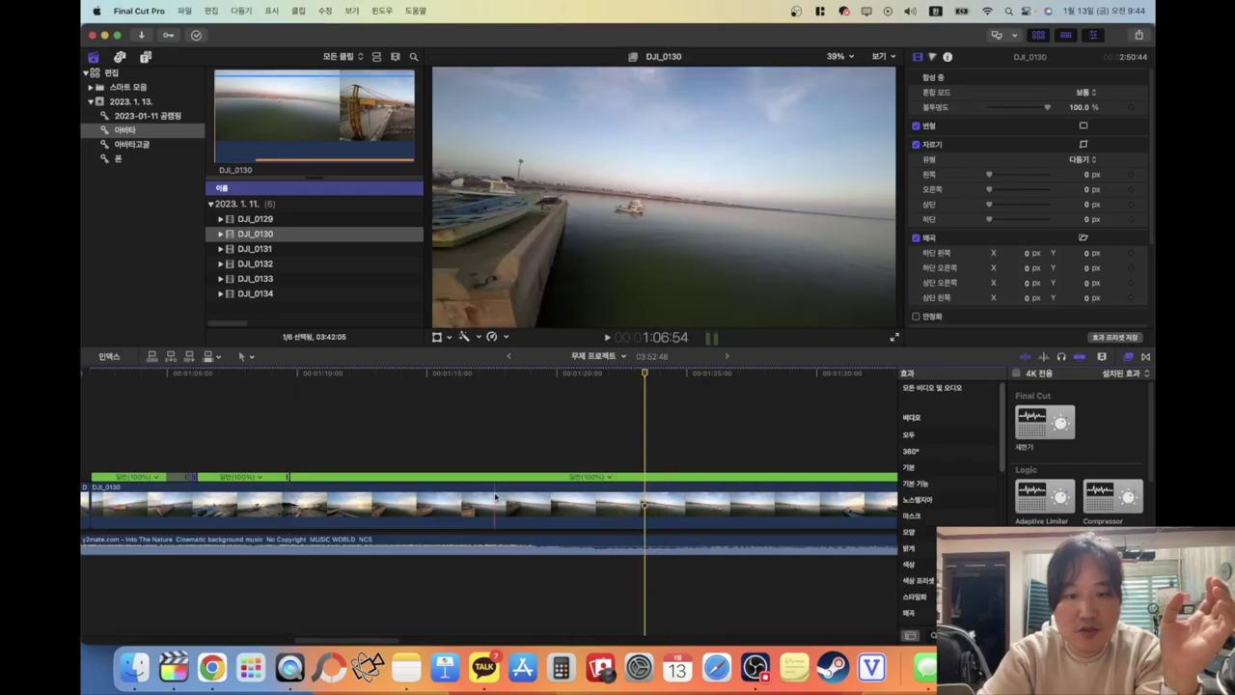
{"action": "left_click", "coordinate": [506, 338]}
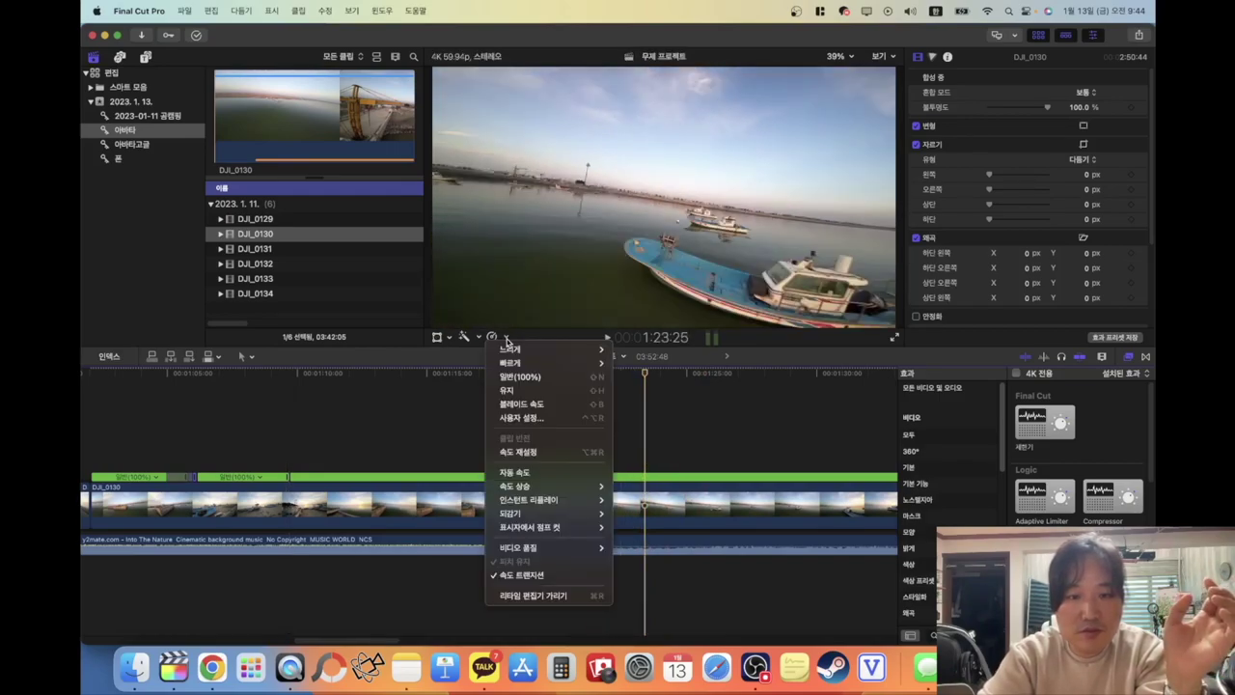
{"action": "left_click", "coordinate": [533, 410]}
Give DJI_0130's speed segment between 1:09:43 and 1:23:25 a custom duration of 11 frames
{"action": "left_click", "coordinate": [485, 479]}
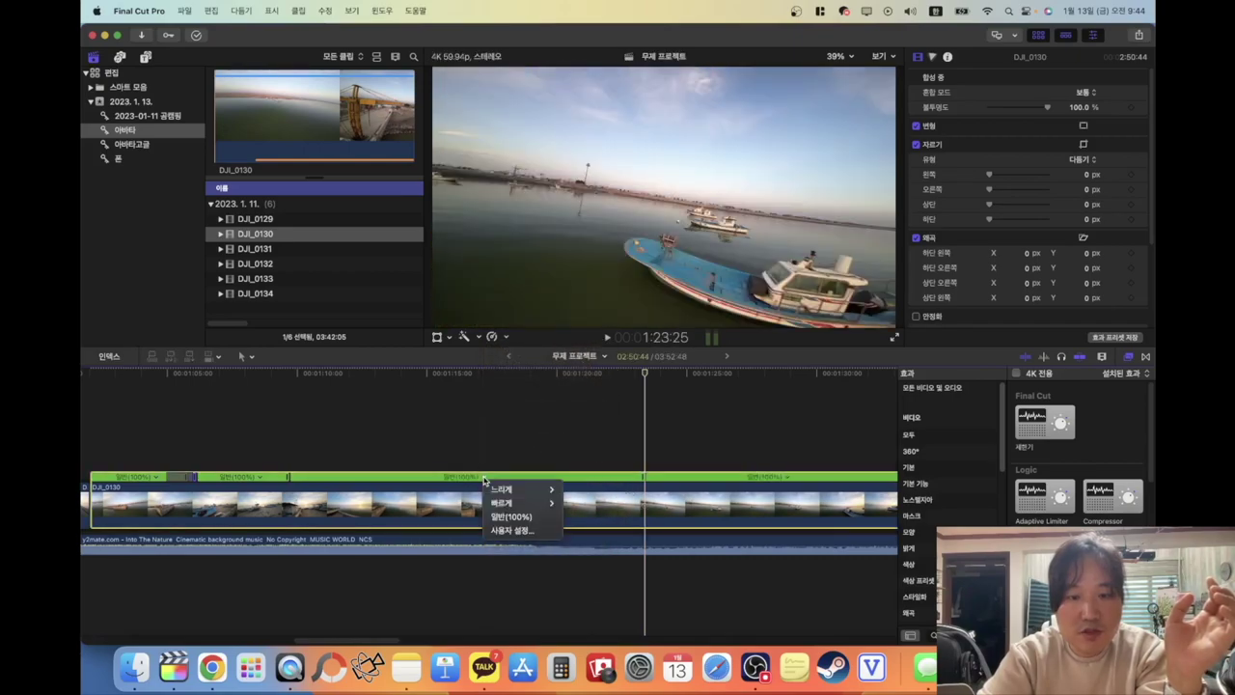
{"action": "left_click", "coordinate": [508, 531]}
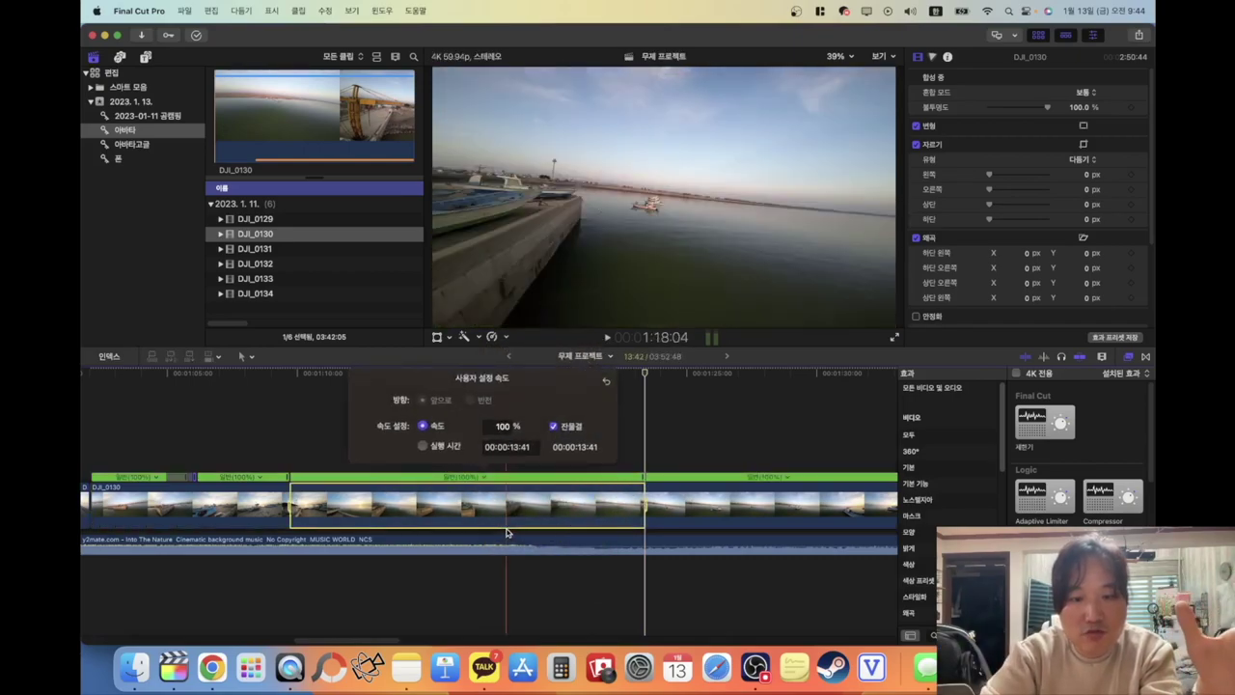
{"action": "left_click", "coordinate": [450, 449]}
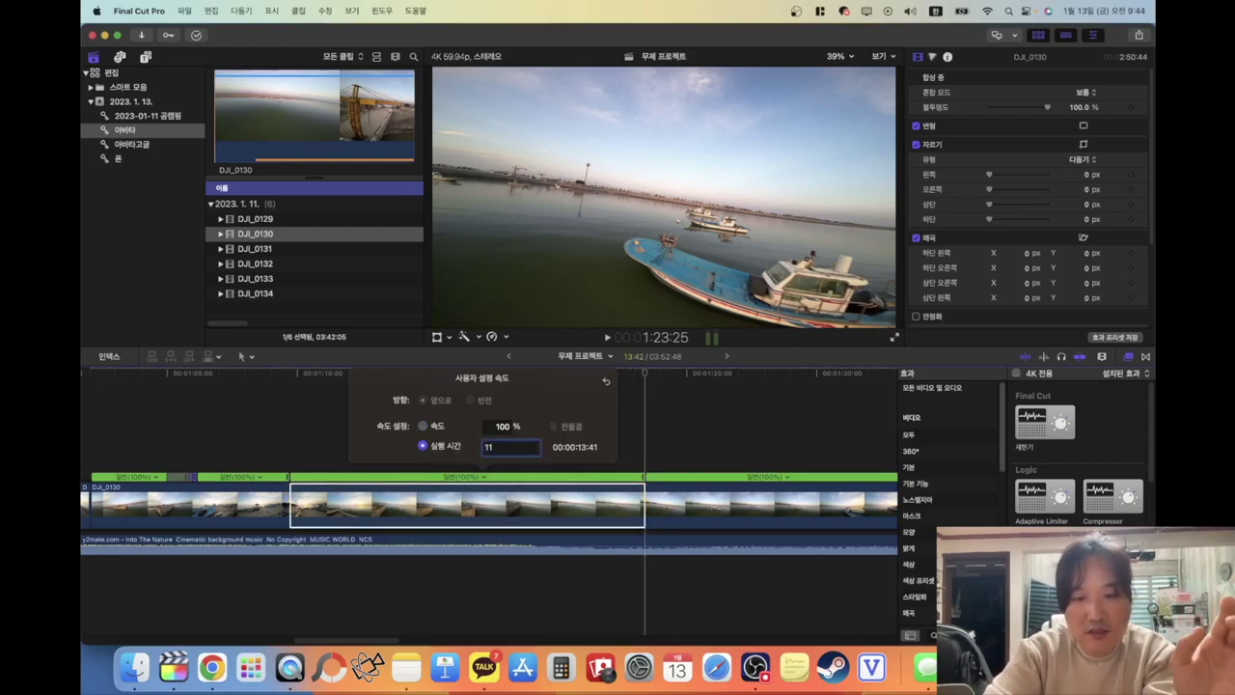
{"action": "type", "text": "11"}
{"action": "key", "text": "Return"}
Play across the second sped-up segment twice, stop at 1:13:34, and blade DJI_0130's speed at 1:13:34 and 1:18:13
{"action": "left_click", "coordinate": [276, 451]}
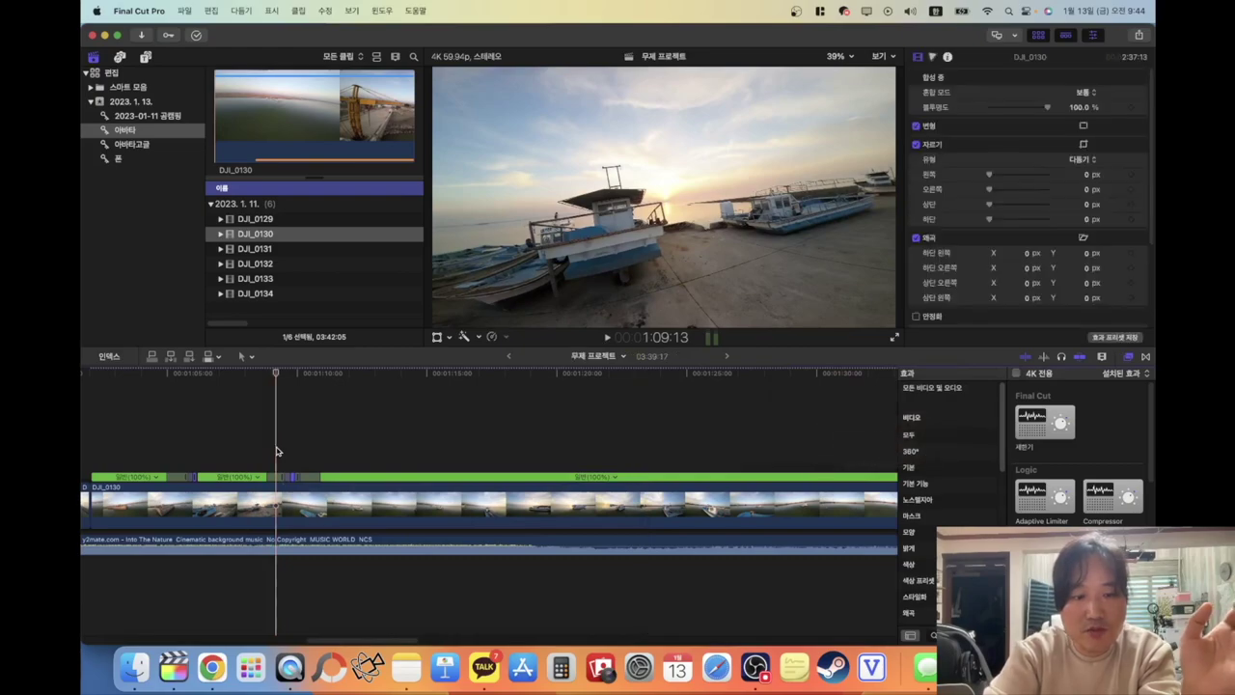
{"action": "left_click", "coordinate": [259, 440]}
{"action": "key", "text": "space"}
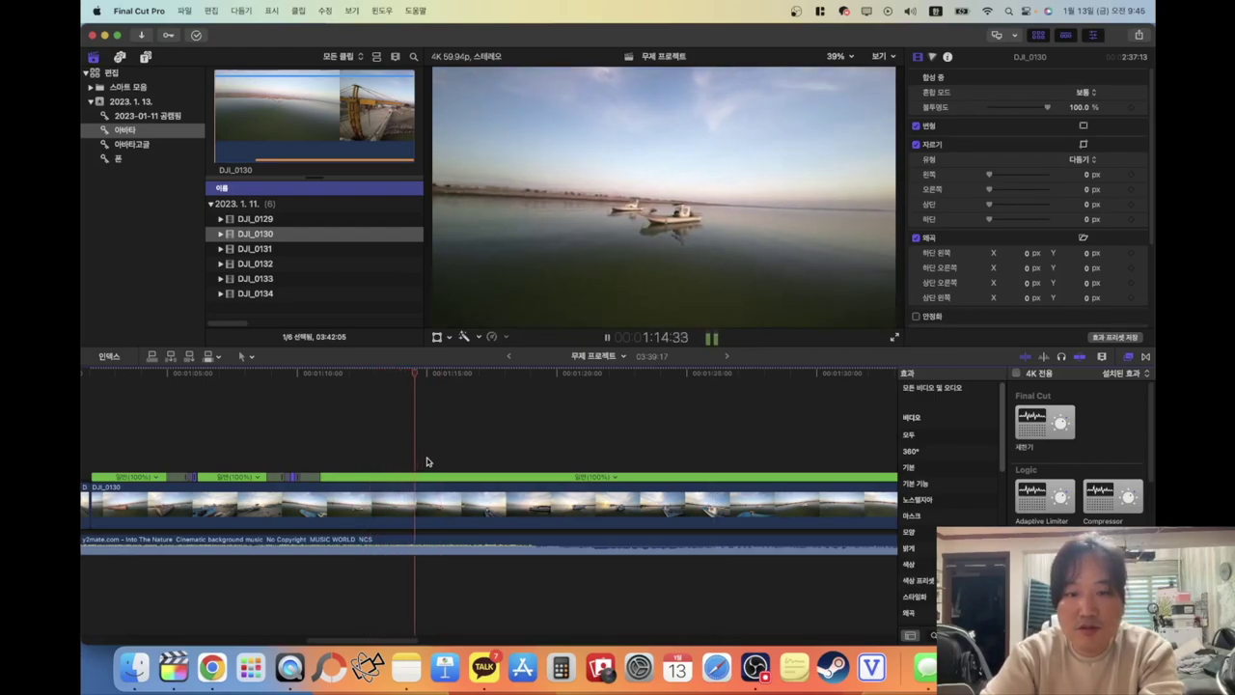
{"action": "left_click", "coordinate": [276, 436]}
{"action": "key", "text": "space"}
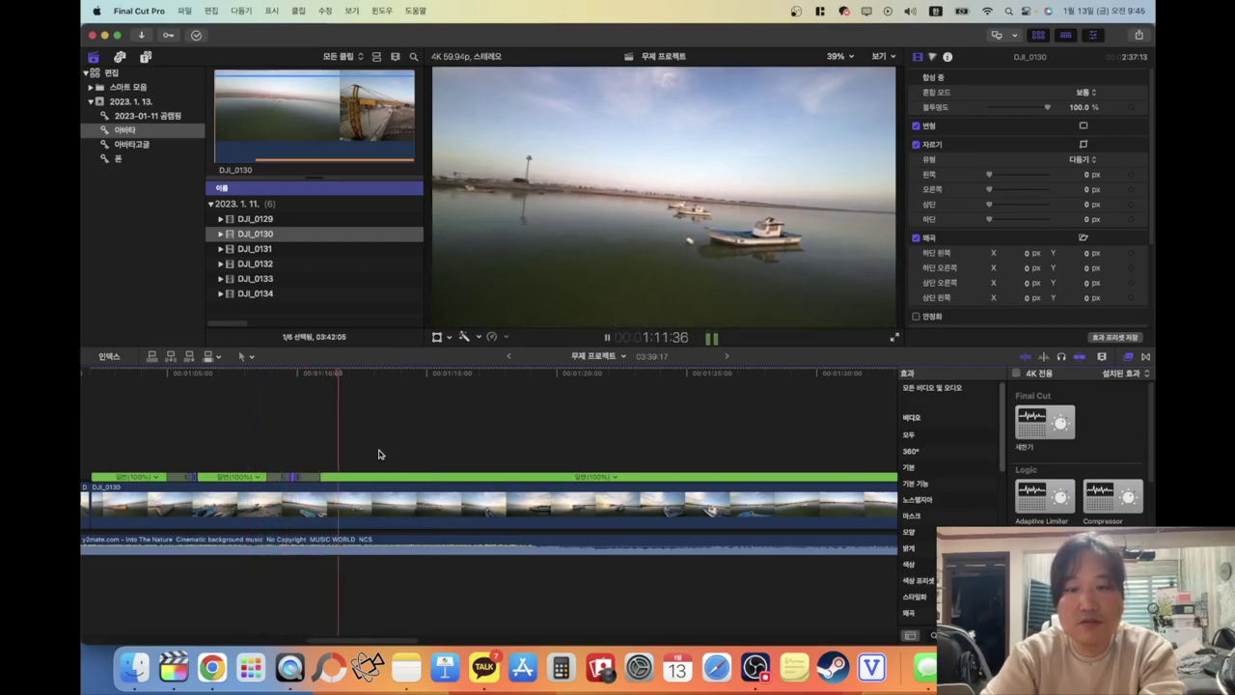
{"action": "key", "text": "space"}
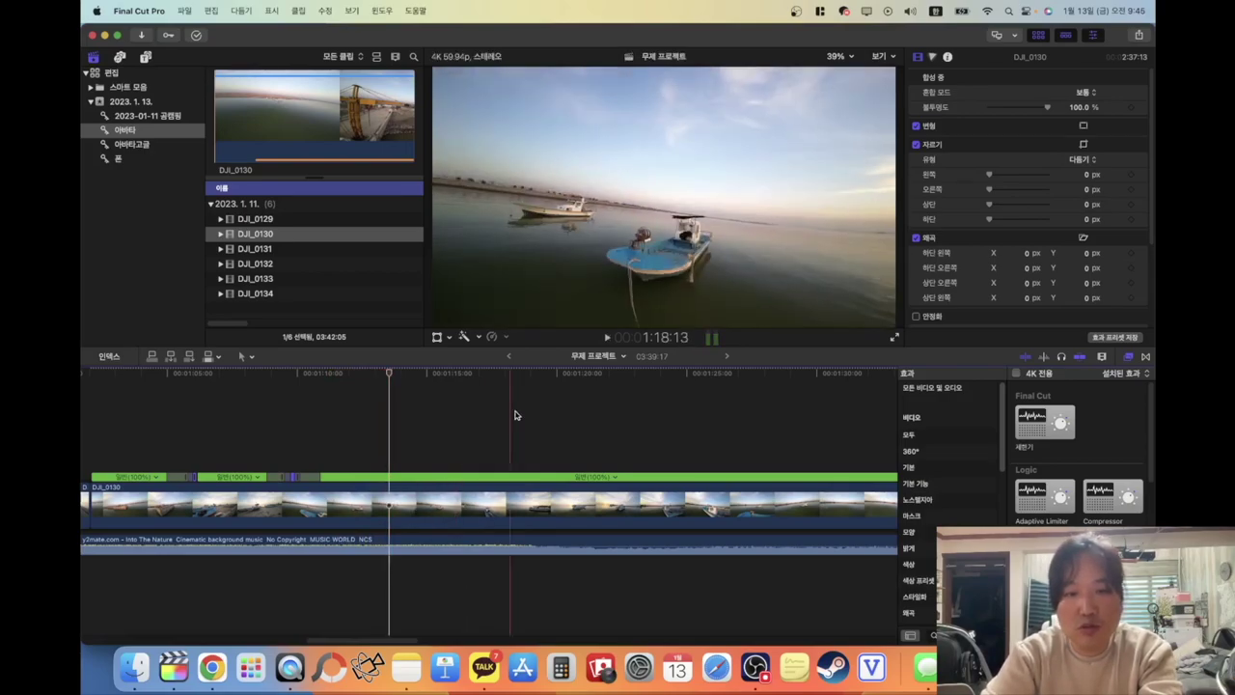
{"action": "left_click", "coordinate": [506, 338]}
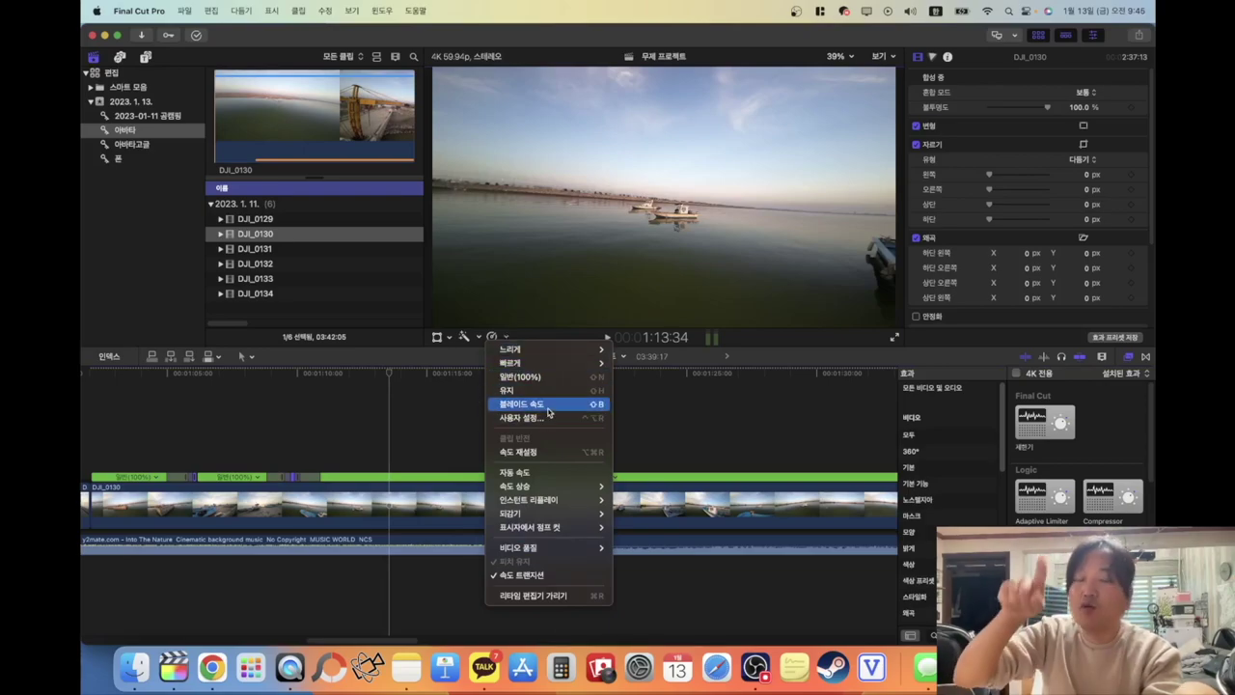
{"action": "left_click", "coordinate": [384, 447]}
{"action": "key", "text": "shift+b"}
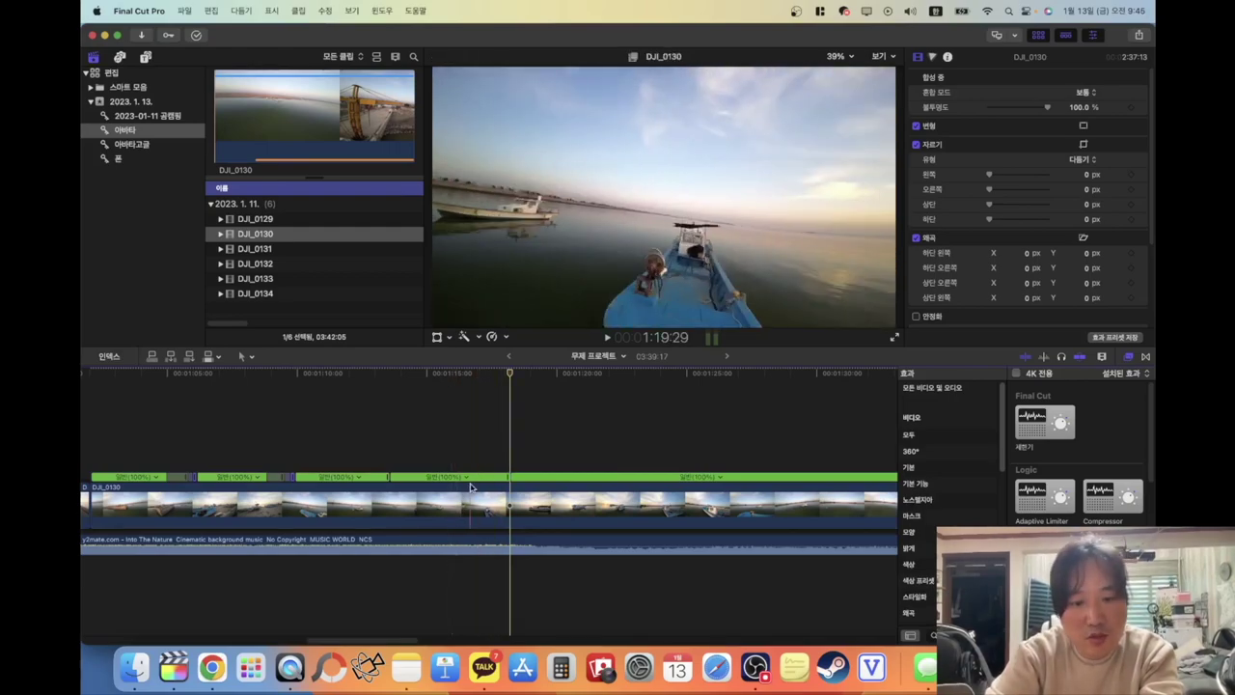
Give DJI_0130's speed segment between 1:13:34 and 1:18:13 a custom duration of 11 frames
{"action": "left_click", "coordinate": [469, 477]}
{"action": "left_click", "coordinate": [488, 531]}
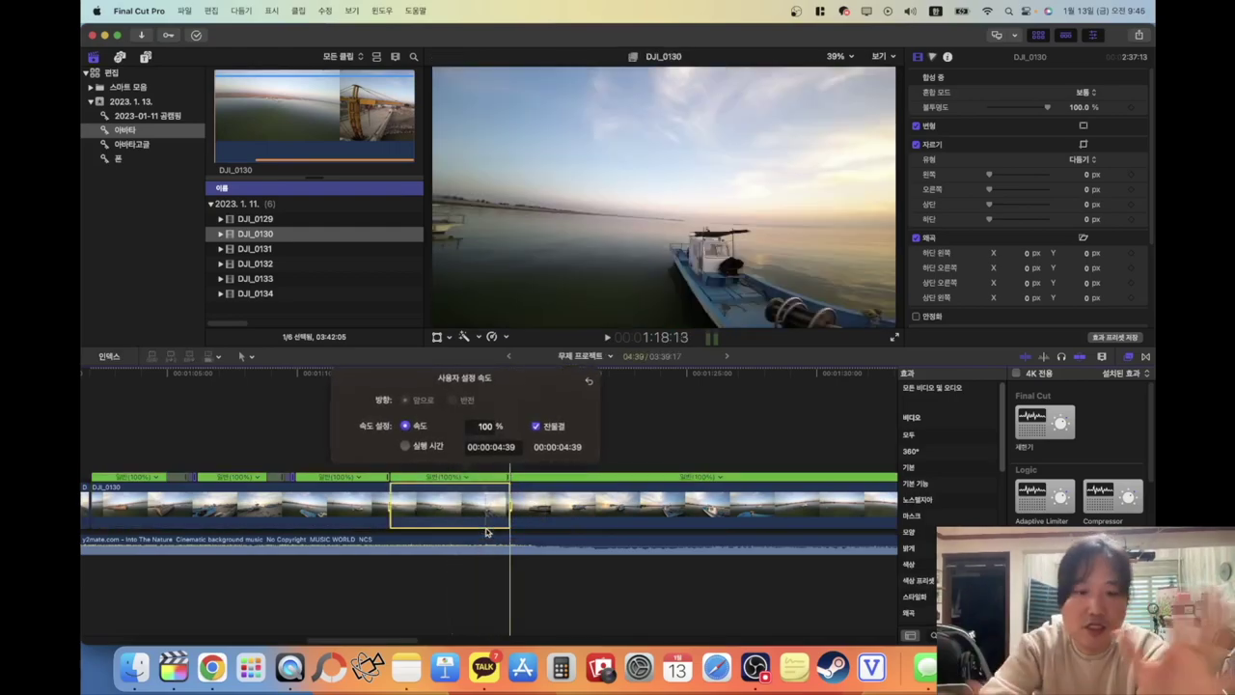
{"action": "left_click", "coordinate": [417, 445]}
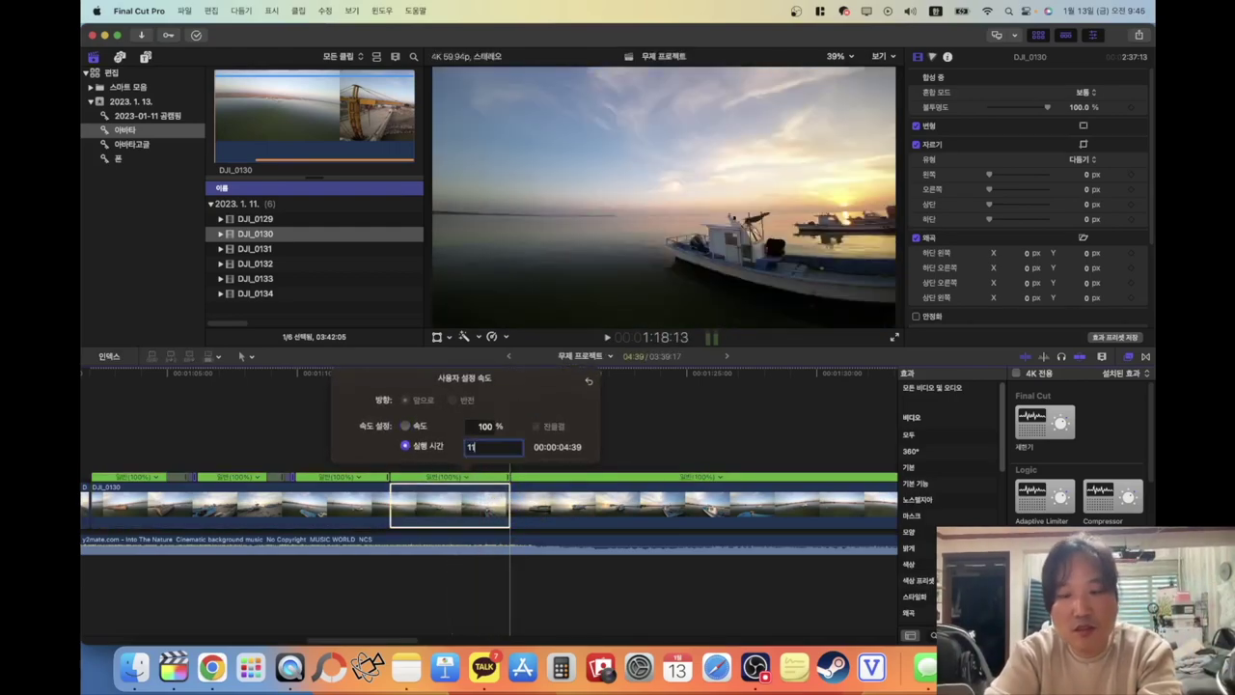
{"action": "key", "text": "Return"}
{"action": "key", "text": "space"}
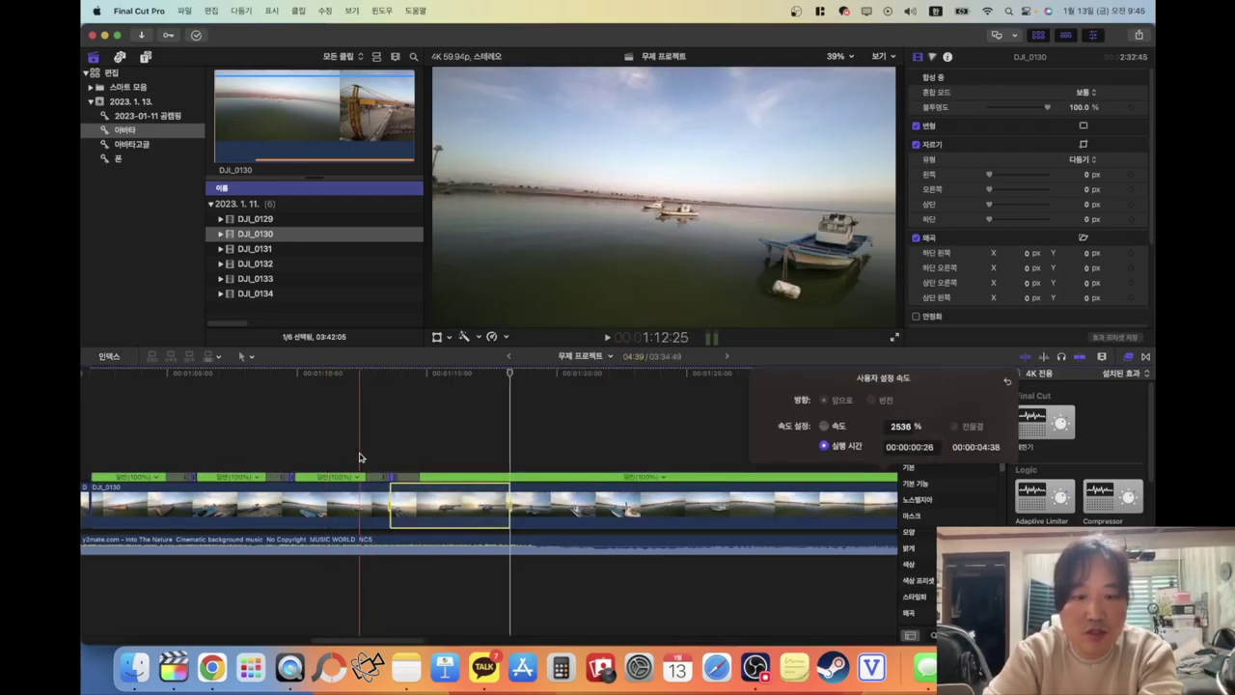
Play across DJI_0130's third sped-up segment, then cut the clip at 1:17:34 and delete the remainder
{"action": "left_click", "coordinate": [358, 457]}
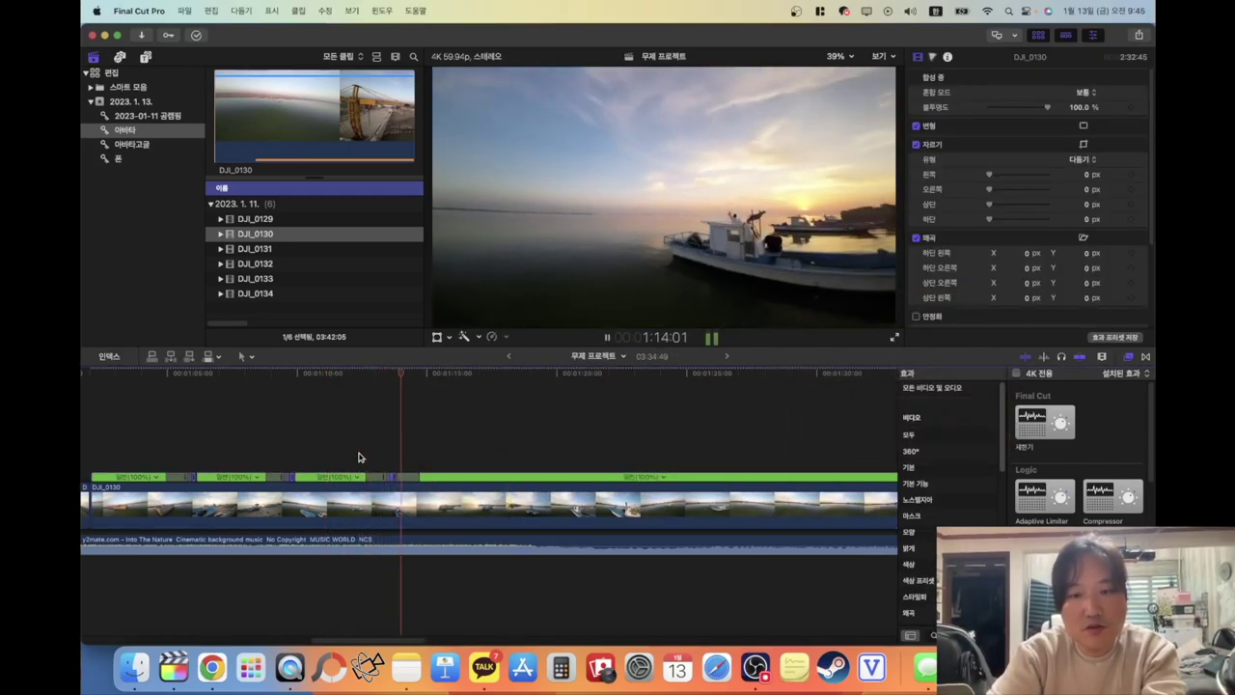
{"action": "key", "text": "b"}
{"action": "left_click", "coordinate": [493, 514]}
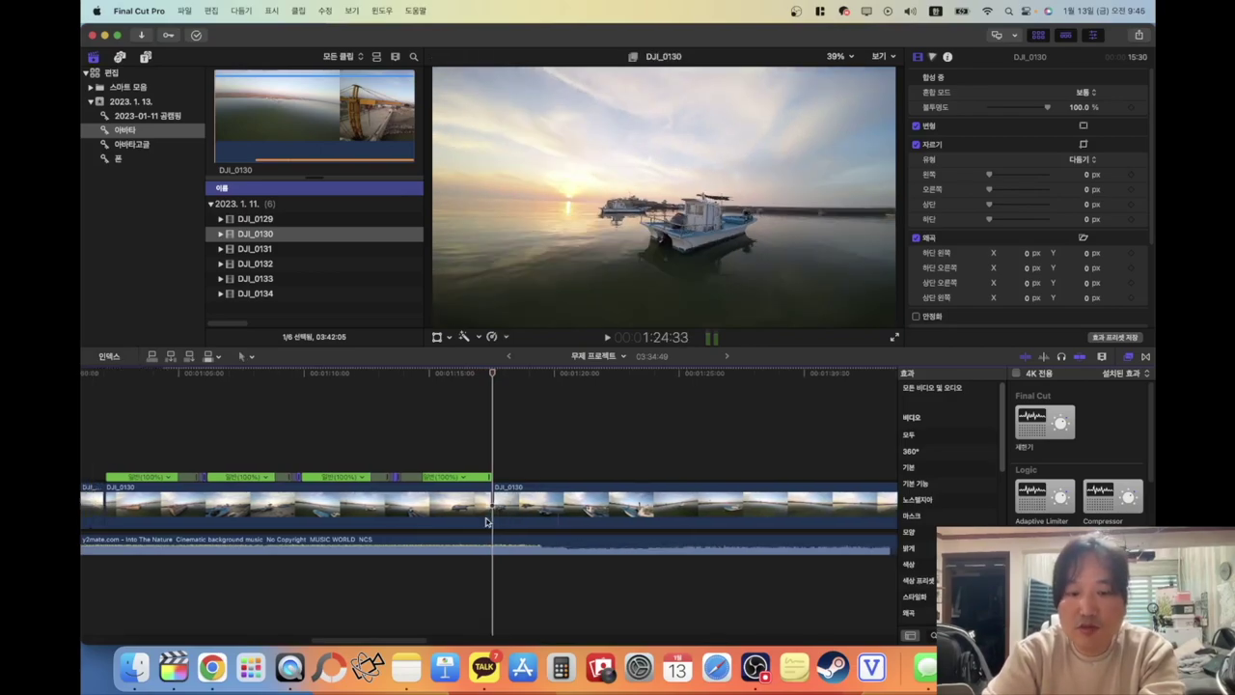
{"action": "key", "text": "super+minus"}
{"action": "key", "text": "super+minus"}
{"action": "key", "text": "super+minus"}
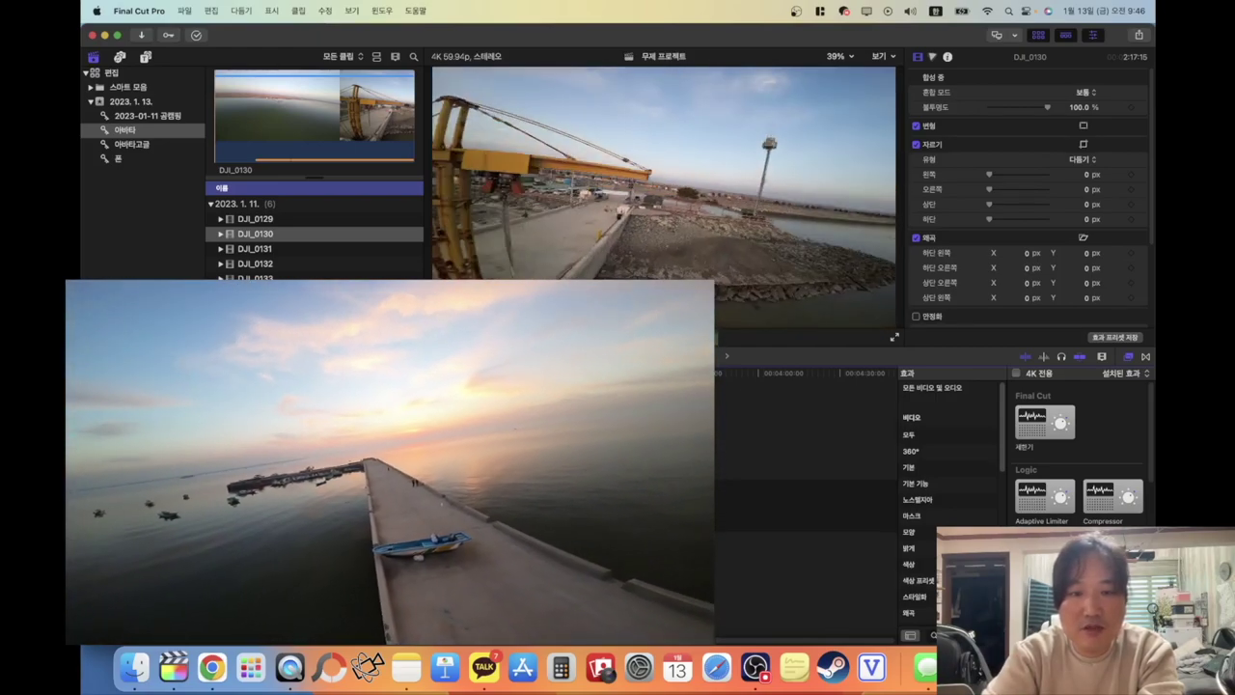
Append DJI_0131 after DJI_0130 in the timeline and trim about 27 seconds off its start
{"action": "left_click", "coordinate": [249, 249]}
{"action": "left_click_drag", "start_coordinate": [249, 249], "coordinate": [390, 478]}
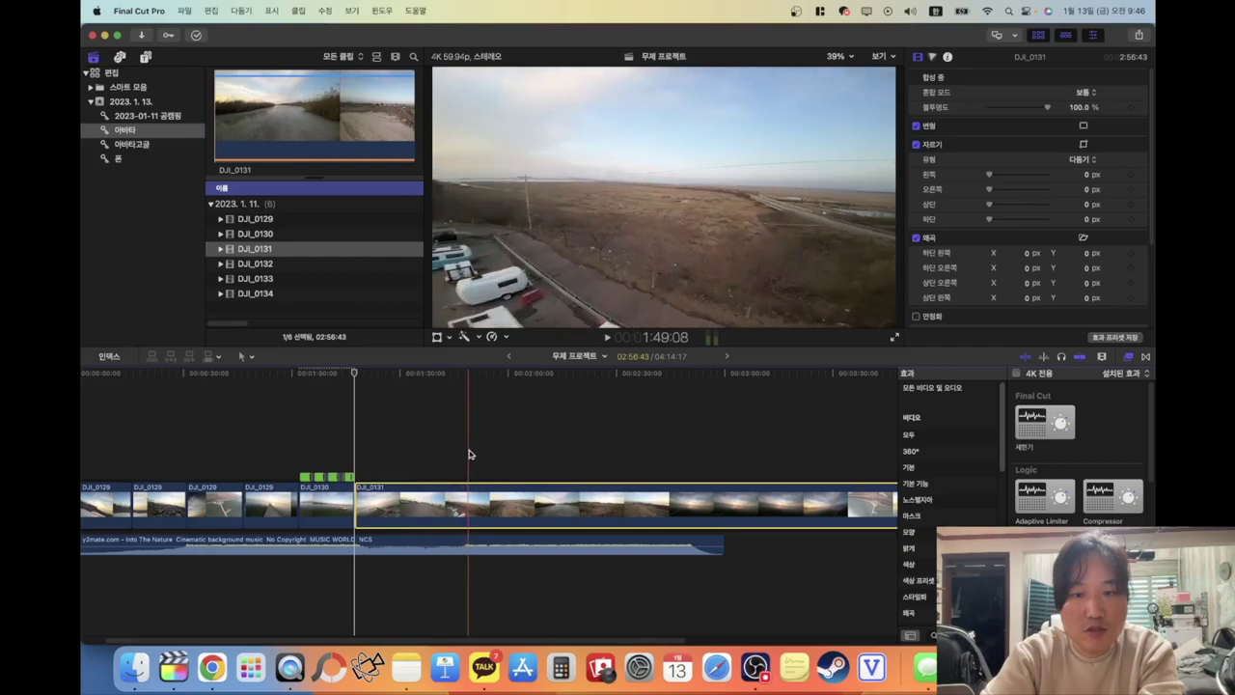
{"action": "left_click", "coordinate": [462, 455]}
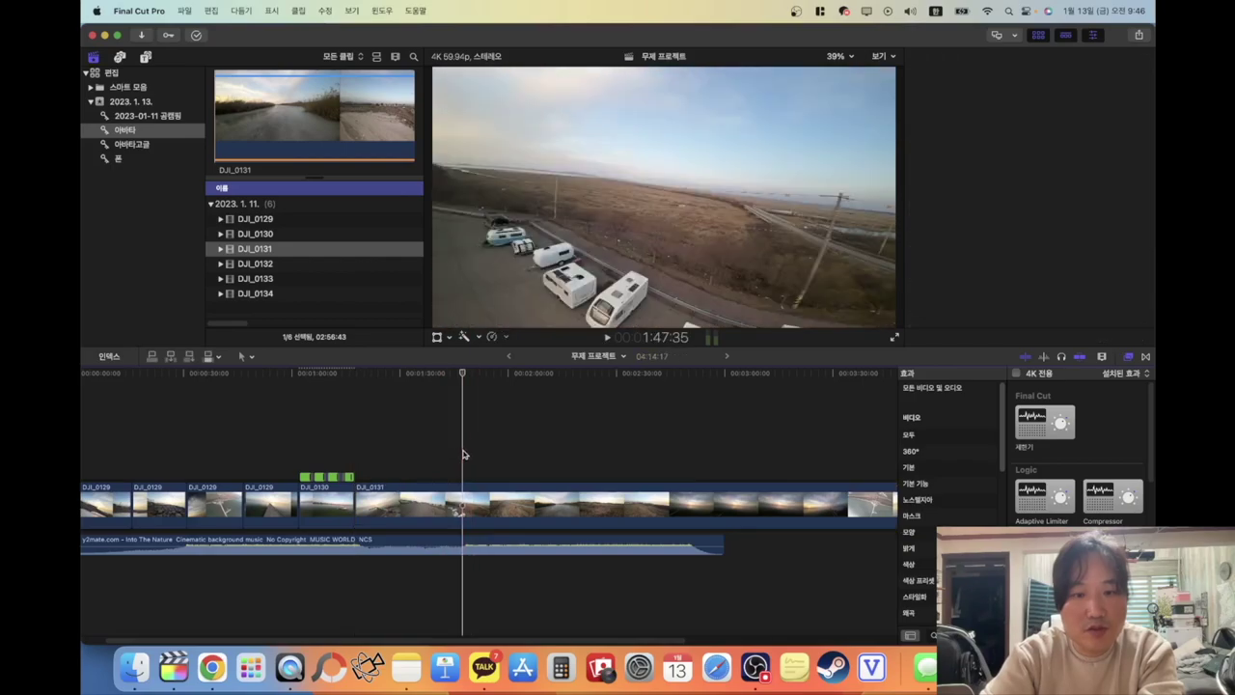
{"action": "key", "text": "alt+bracketleft"}
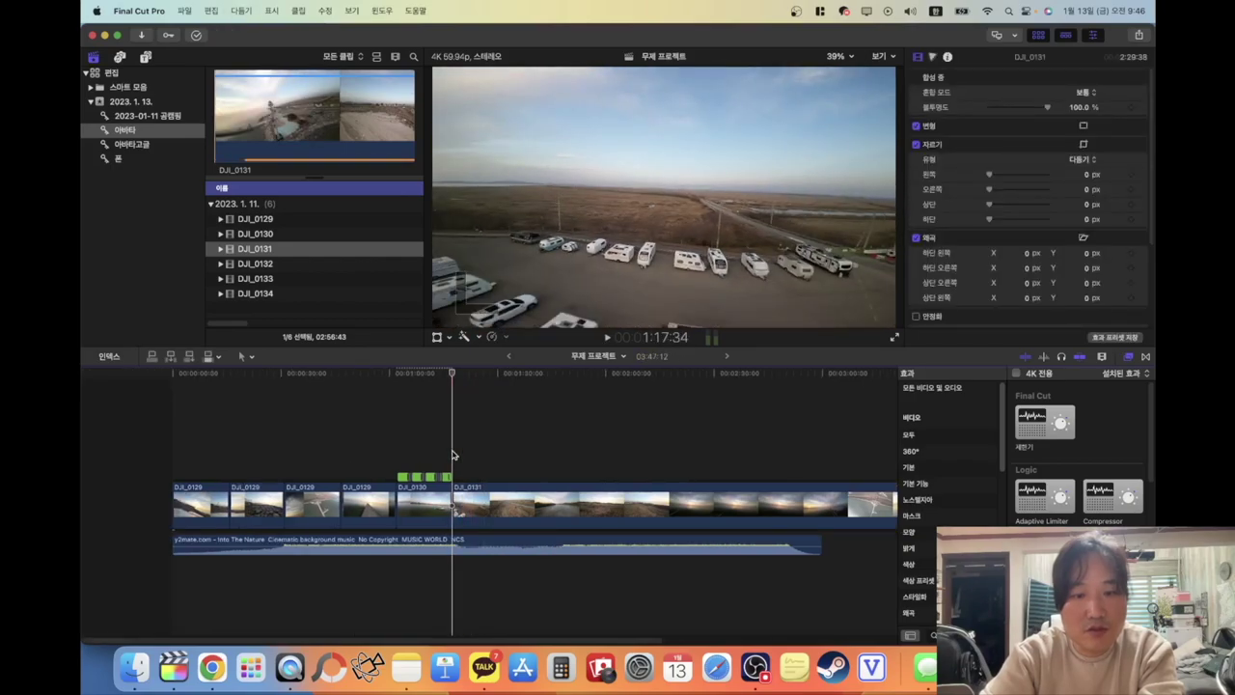
Play the opening of DJI_0131 and speed the whole clip up to 2x
{"action": "key", "text": "space"}
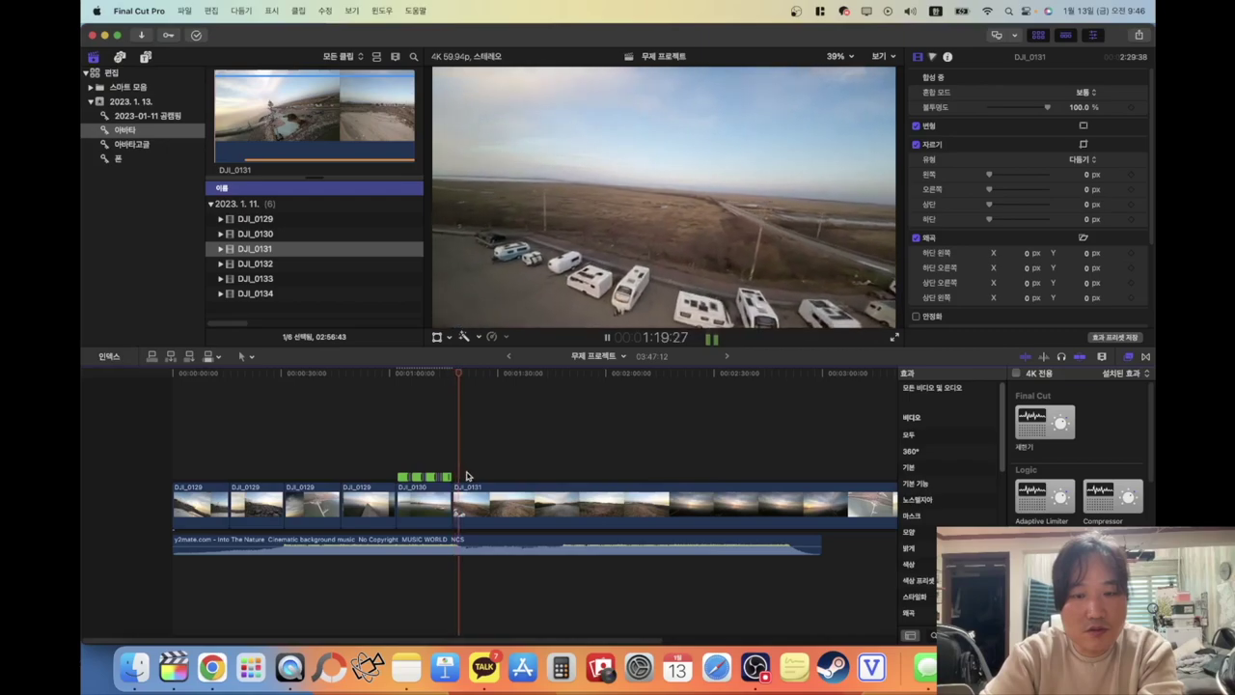
{"action": "key", "text": "space"}
{"action": "left_click", "coordinate": [471, 503]}
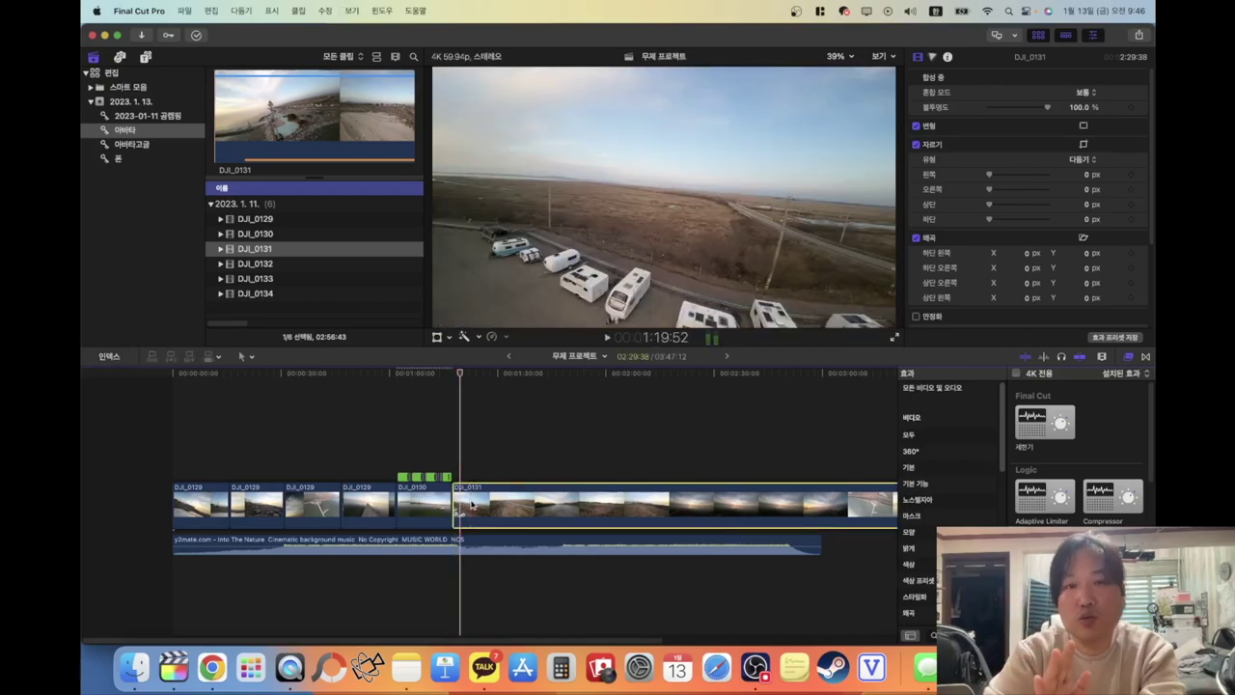
{"action": "key", "text": "space"}
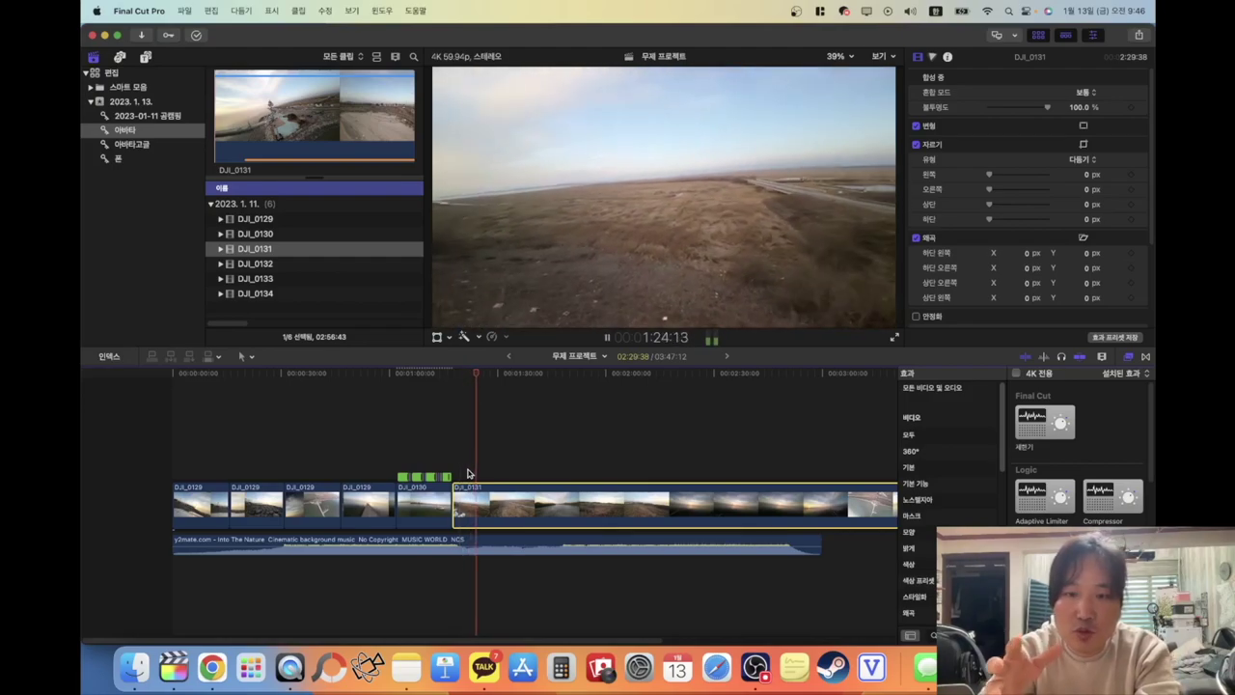
{"action": "key", "text": "space"}
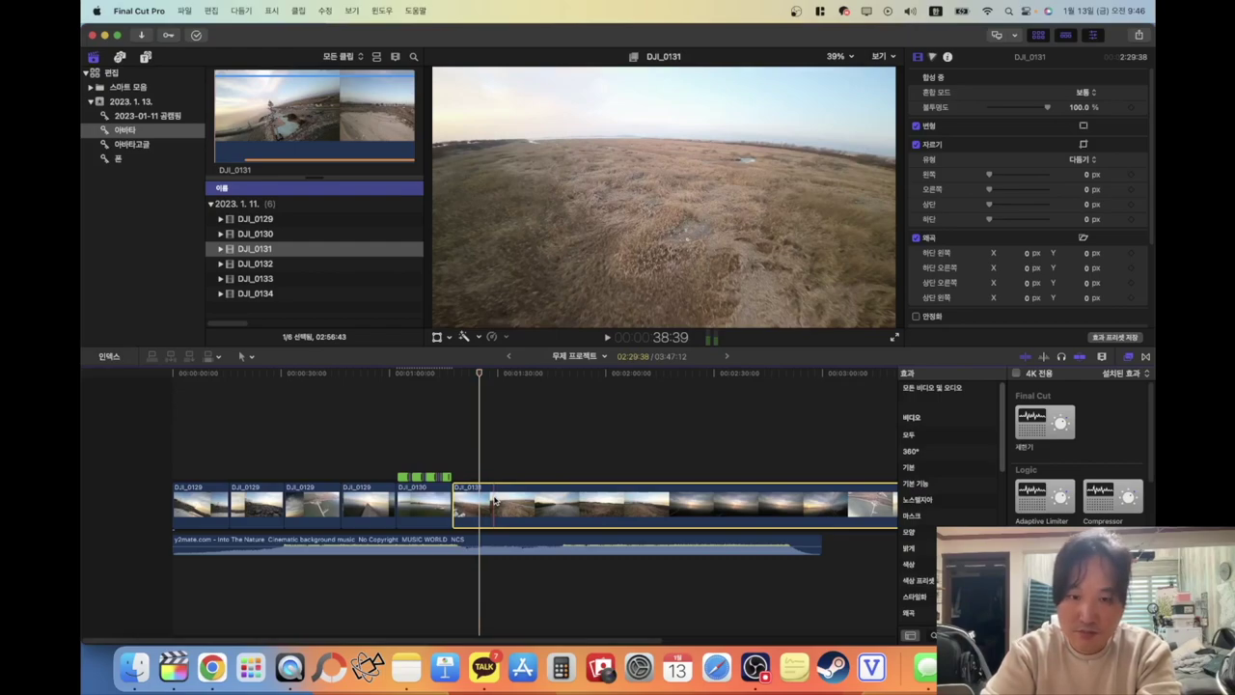
{"action": "left_click", "coordinate": [505, 338]}
{"action": "mouse_move", "coordinate": [518, 363]}
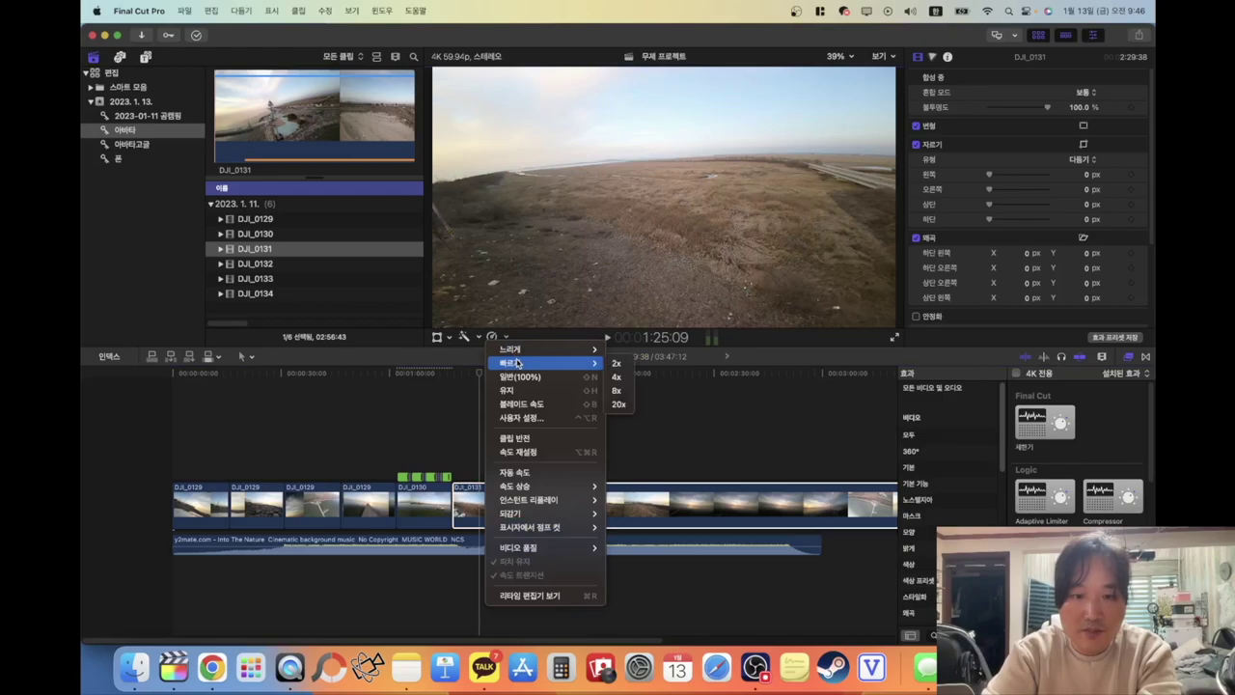
{"action": "left_click", "coordinate": [616, 362]}
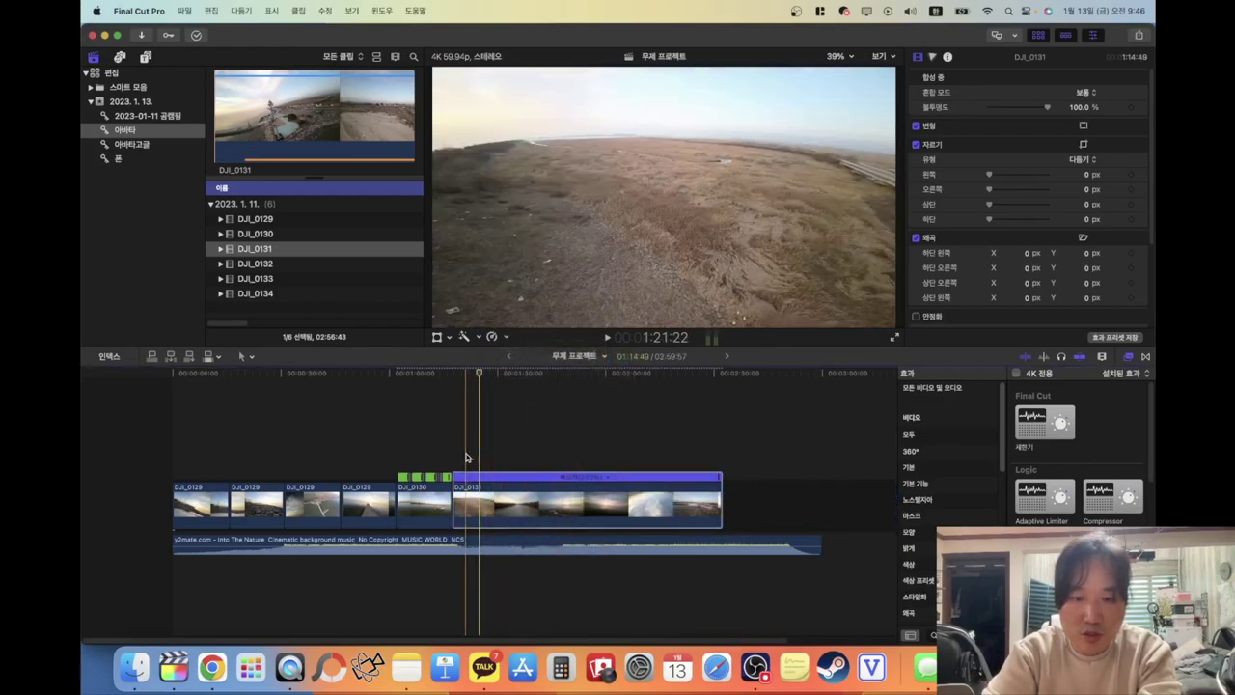
Play the sped-up DJI_0131 from its start and stop at 1:48:33
{"action": "left_click", "coordinate": [455, 420]}
{"action": "key", "text": "space"}
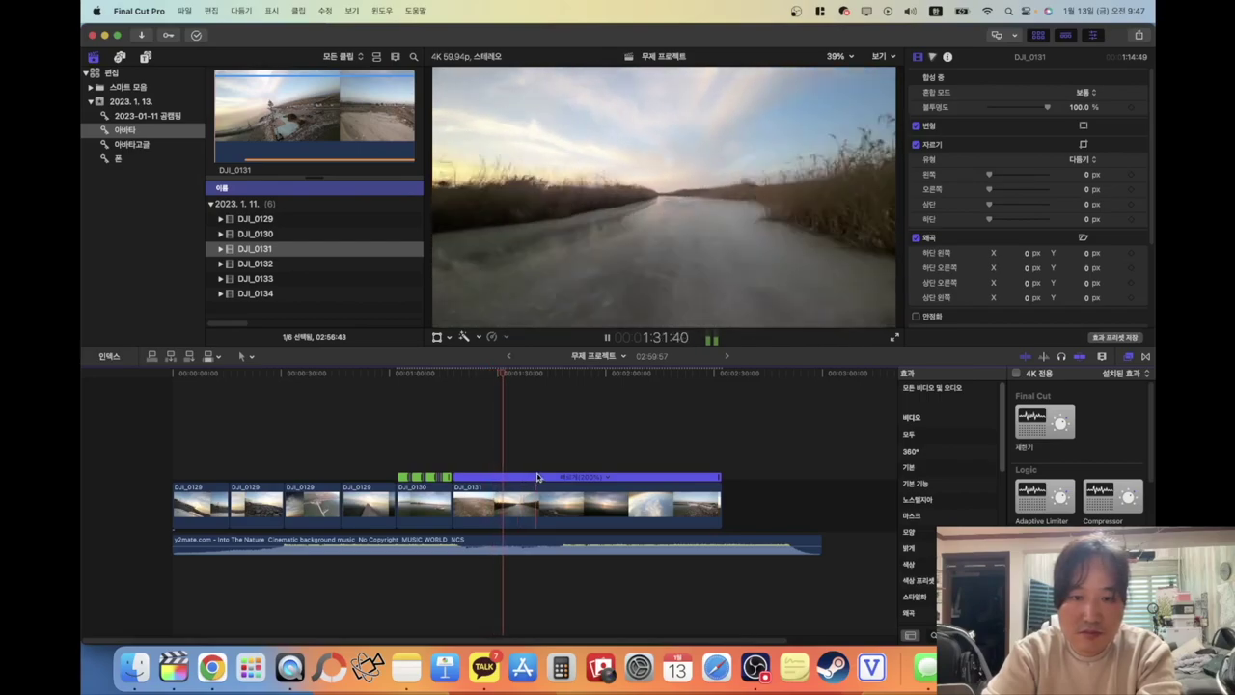
{"action": "key", "text": "space"}
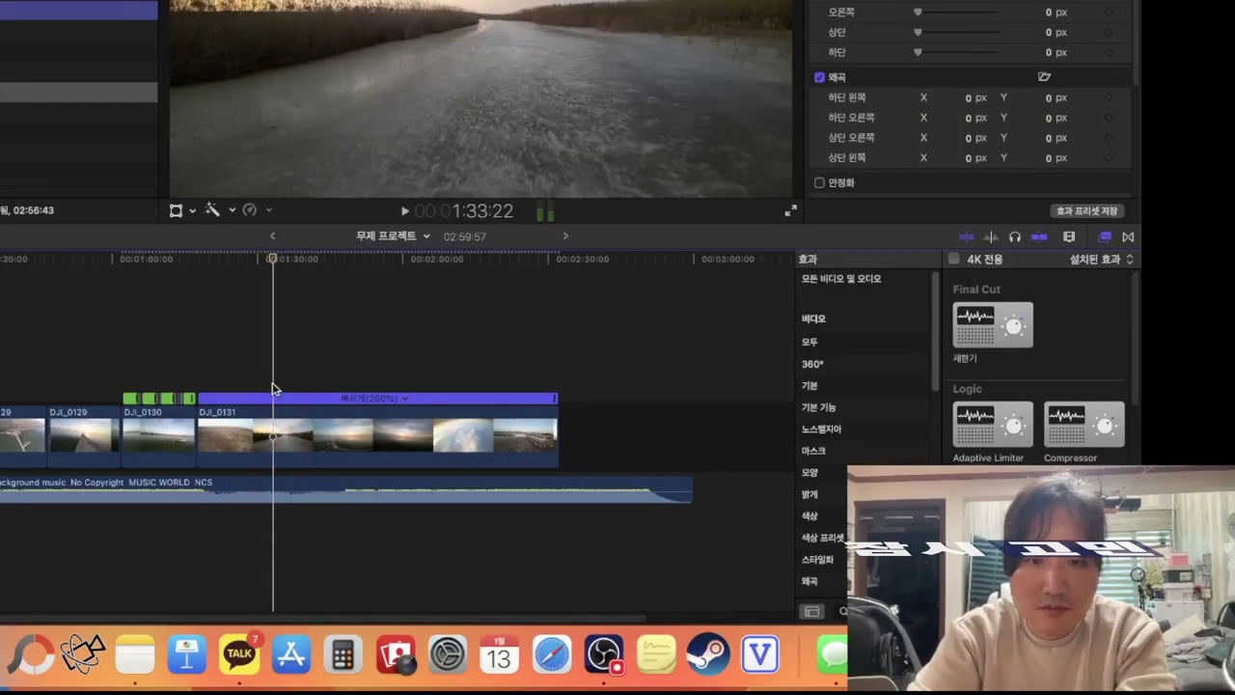
{"action": "key", "text": "space"}
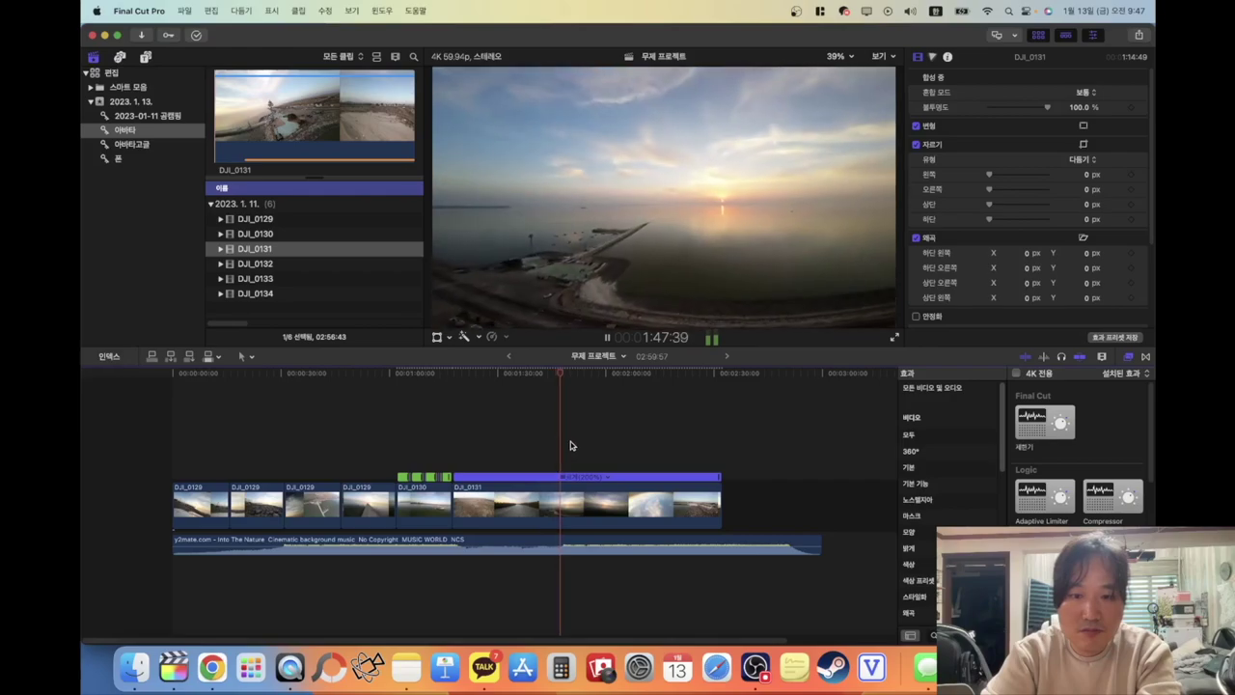
{"action": "key", "text": "space"}
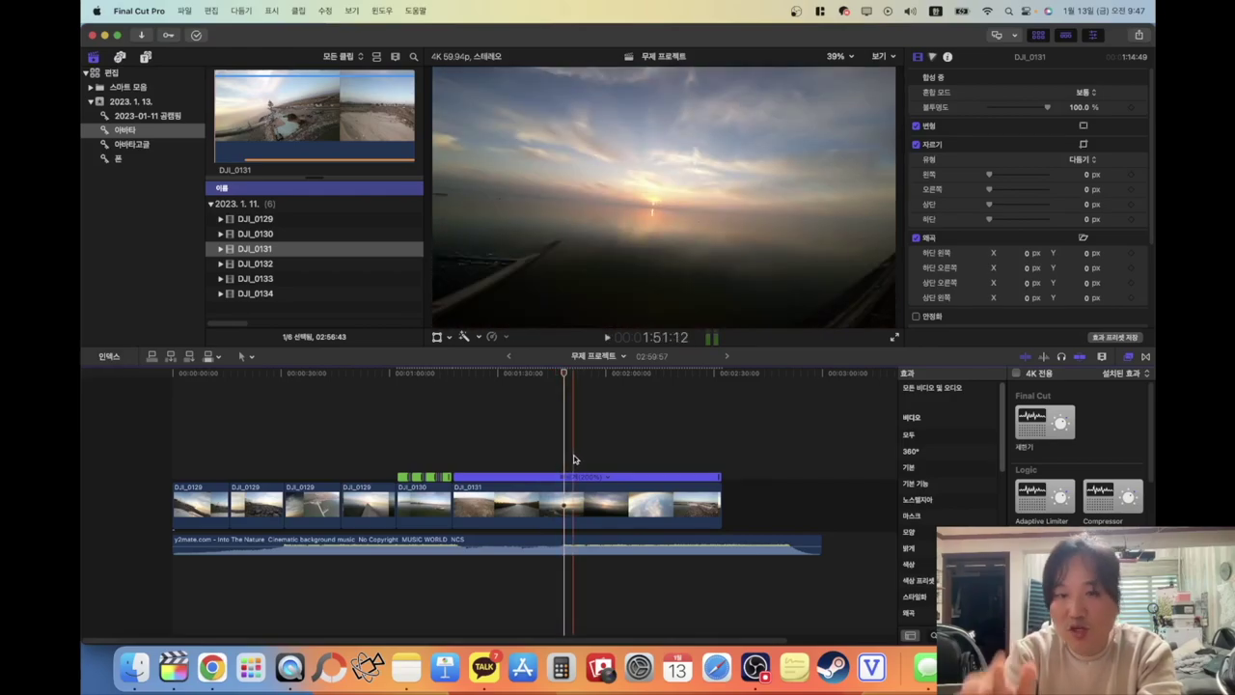
Cut DJI_0131 at 1:48:33 and set the part after the cut to normal (100%) speed
{"action": "key", "text": "b"}
{"action": "left_click", "coordinate": [565, 502]}
{"action": "key", "text": "a"}
{"action": "left_click", "coordinate": [571, 502]}
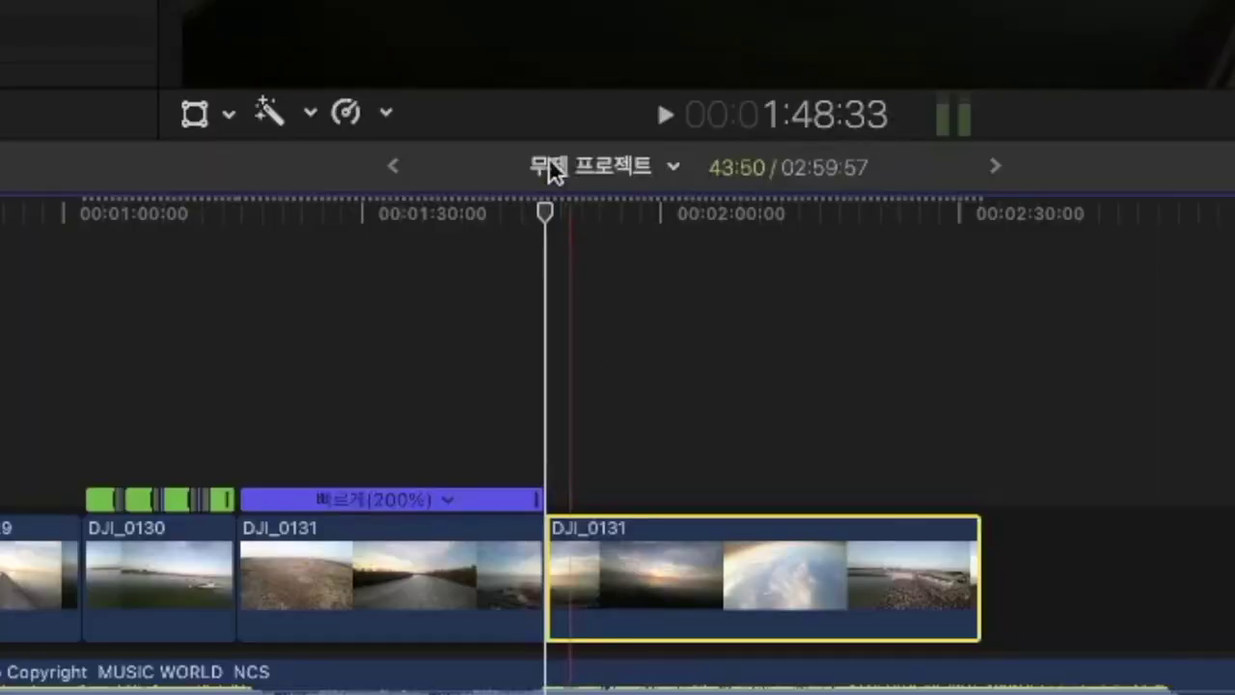
{"action": "left_click", "coordinate": [506, 335]}
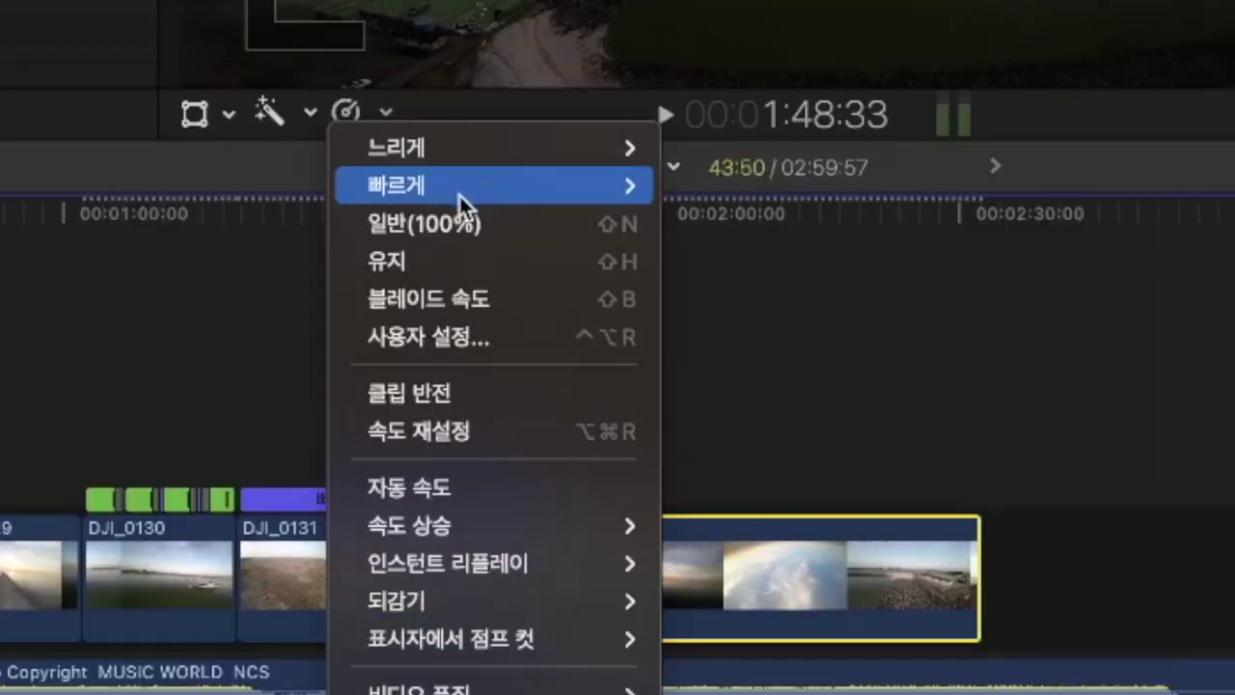
{"action": "left_click", "coordinate": [470, 226]}
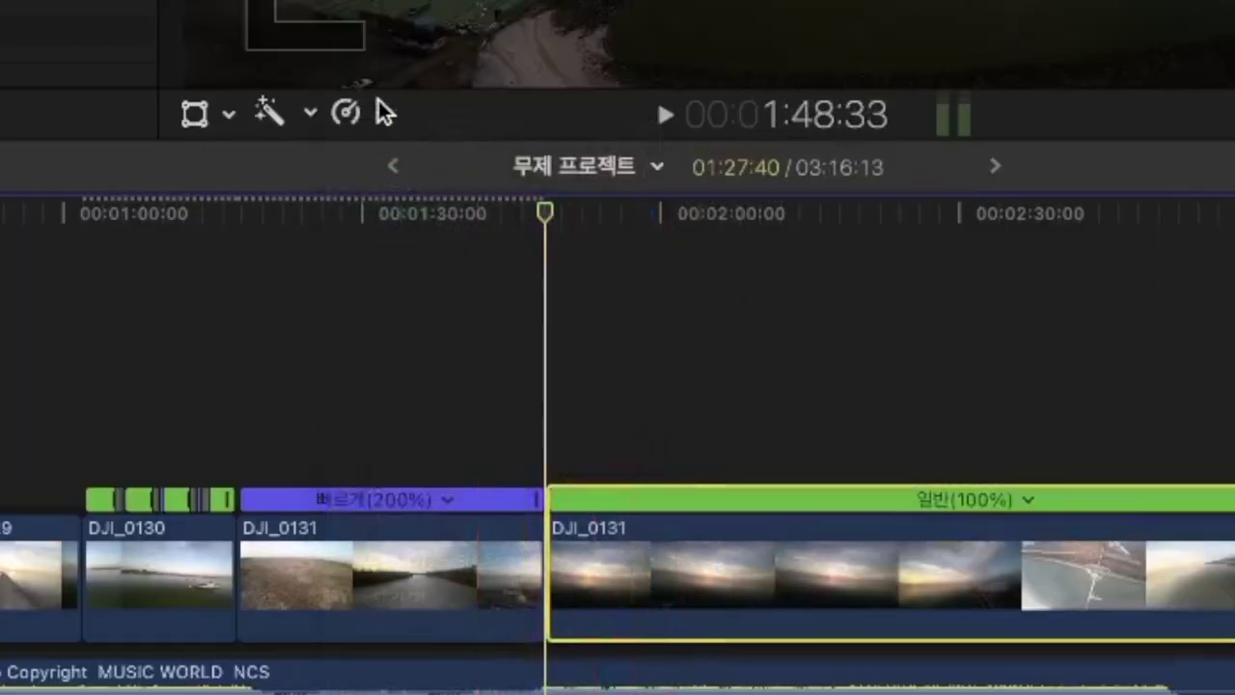
Cut DJI_0131 at 2:02:15, delete the section between 1:48:33 and 2:02:15, and play across the join
{"action": "left_click", "coordinate": [385, 113]}
{"action": "left_click", "coordinate": [979, 384]}
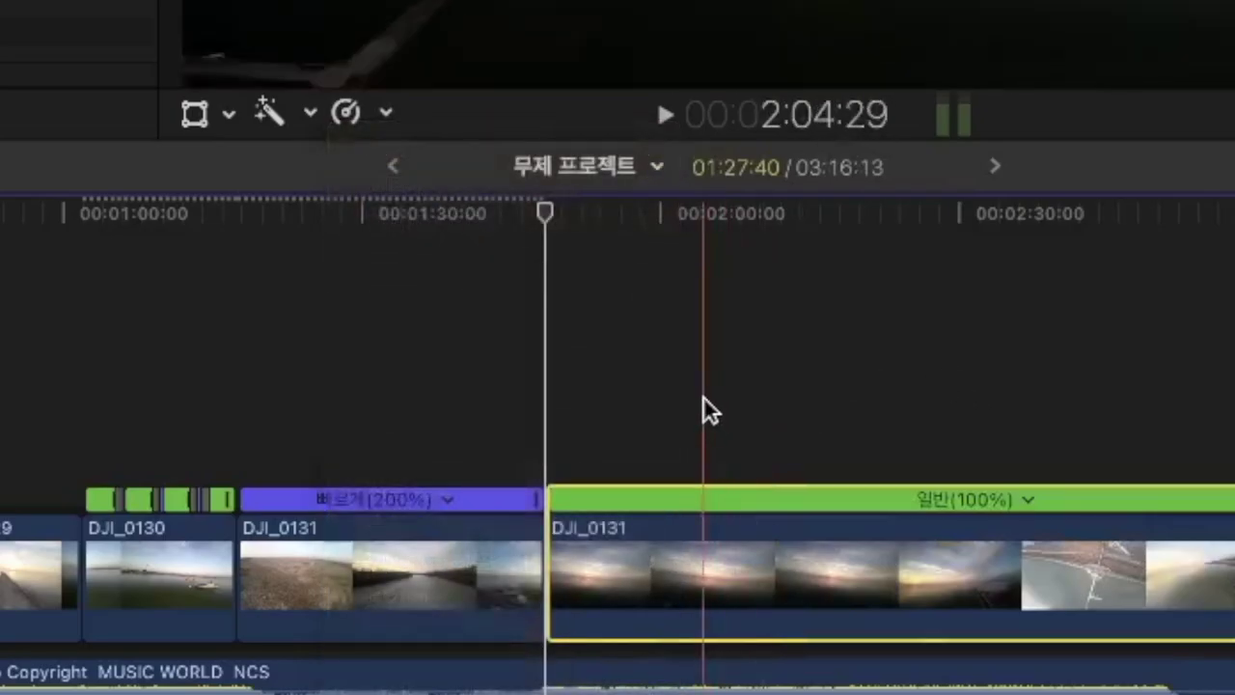
{"action": "left_click", "coordinate": [698, 468]}
{"action": "key", "text": "a"}
{"action": "left_click", "coordinate": [684, 492]}
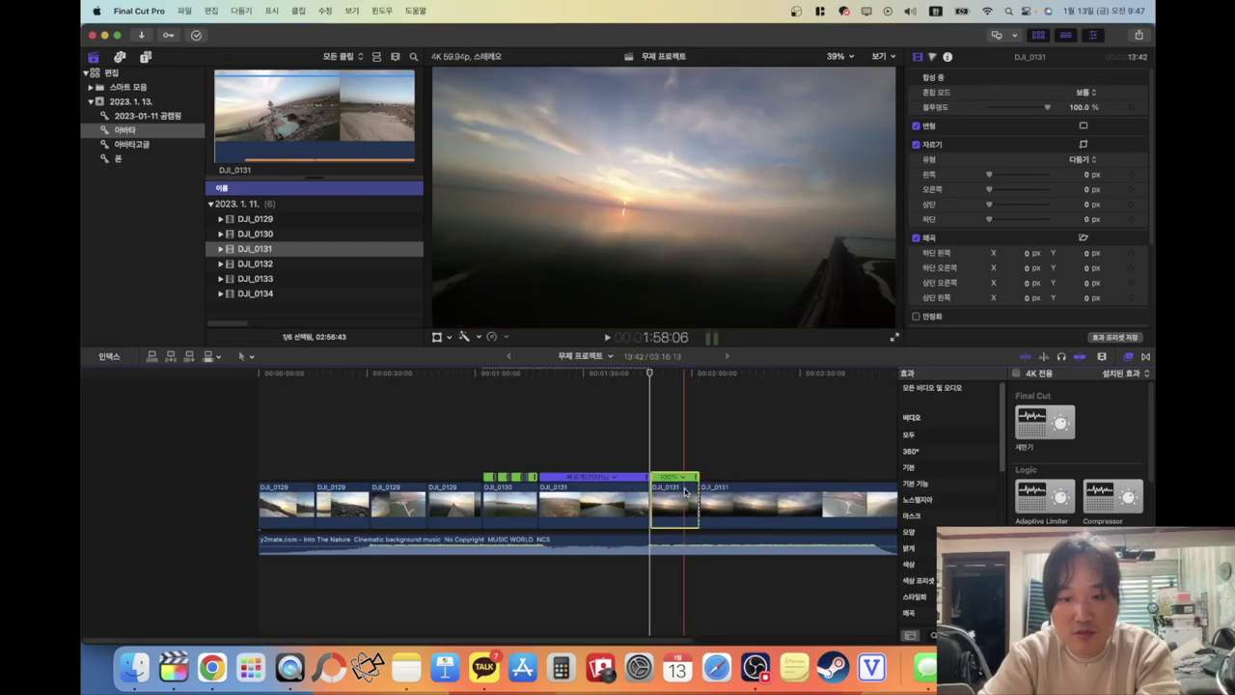
{"action": "key", "text": "Delete"}
{"action": "key", "text": "super+4"}
{"action": "left_click", "coordinate": [640, 459]}
{"action": "key", "text": "space"}
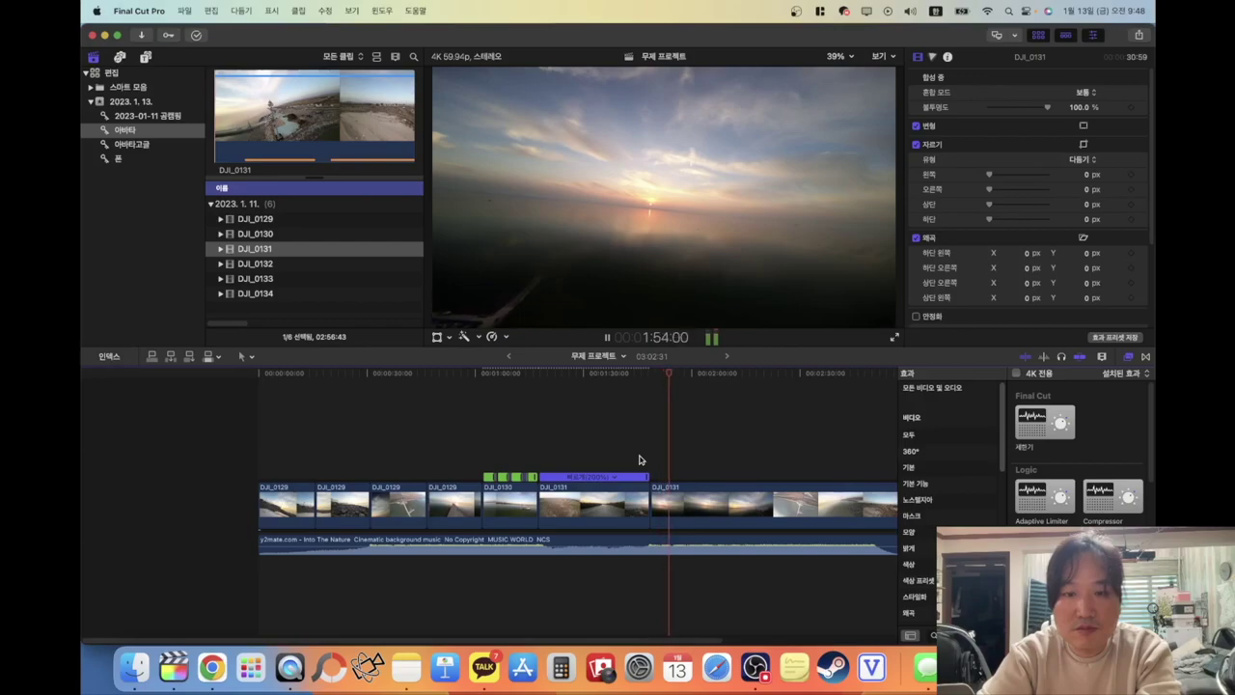
Undo the section deletion, the normal-speed change and the cuts made in DJI_0131
{"action": "scroll", "coordinate": [638, 460], "scroll_direction": "right", "scroll_amount": 5}
{"action": "key", "text": "super+v"}
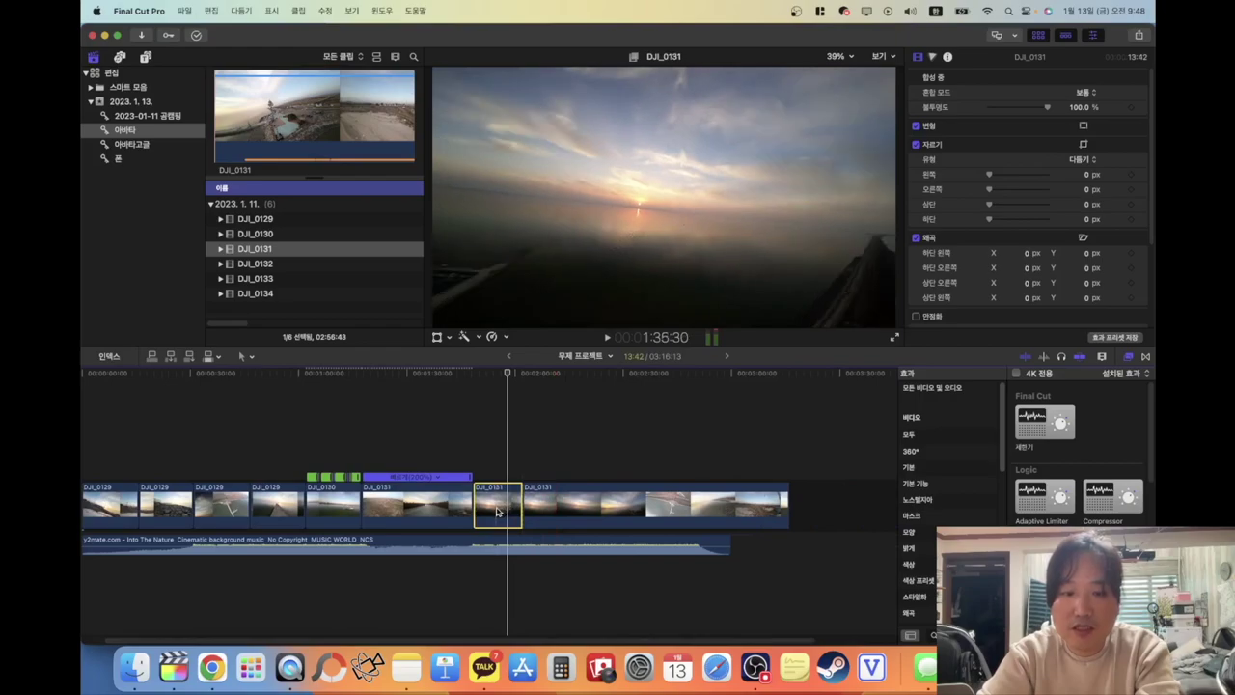
{"action": "key", "text": "super+shift+a"}
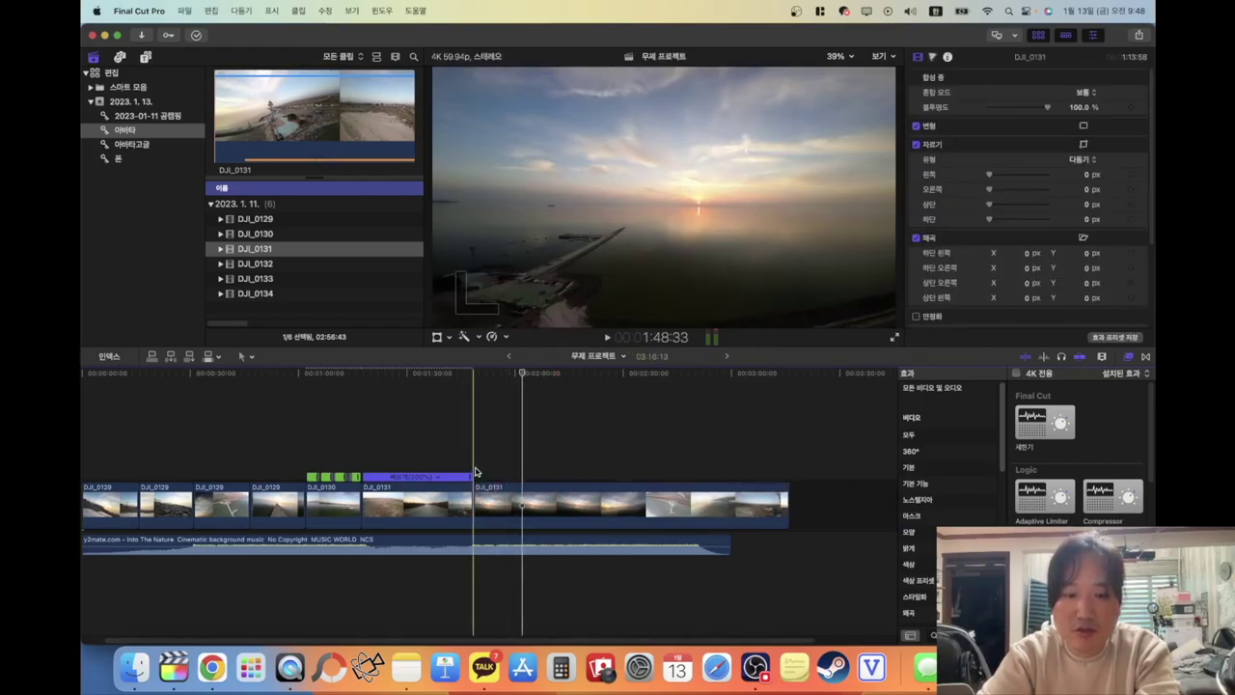
{"action": "key", "text": "Delete"}
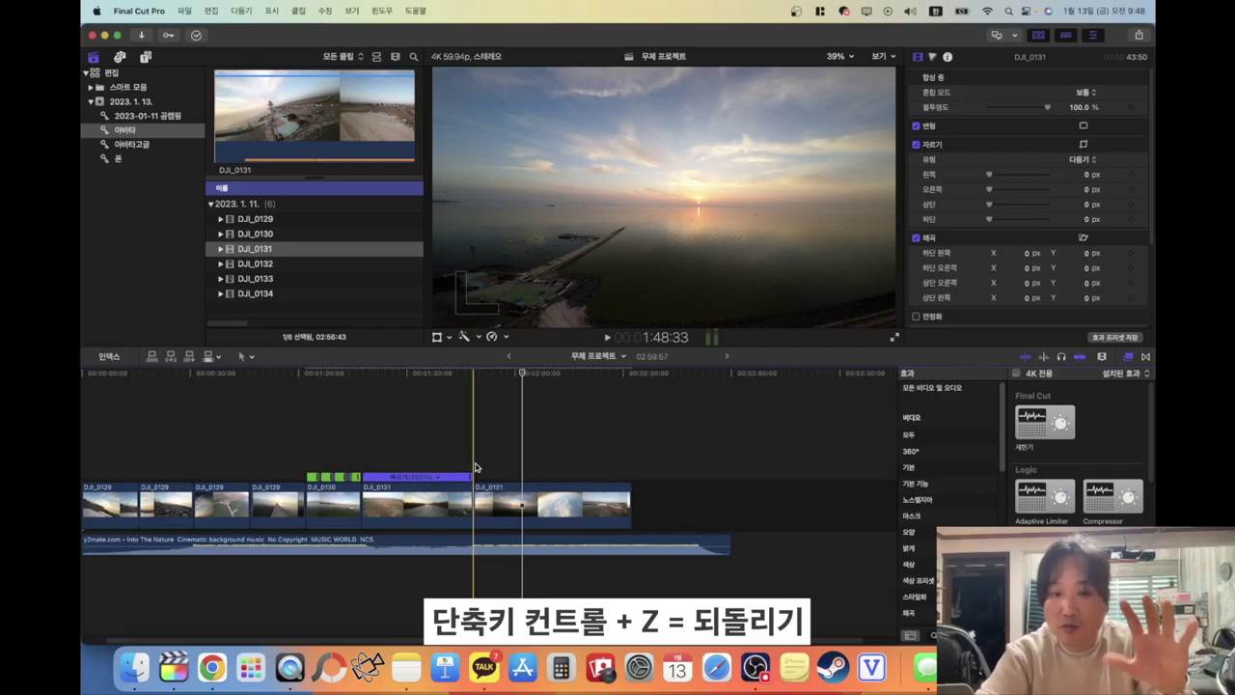
{"action": "left_click", "coordinate": [483, 455]}
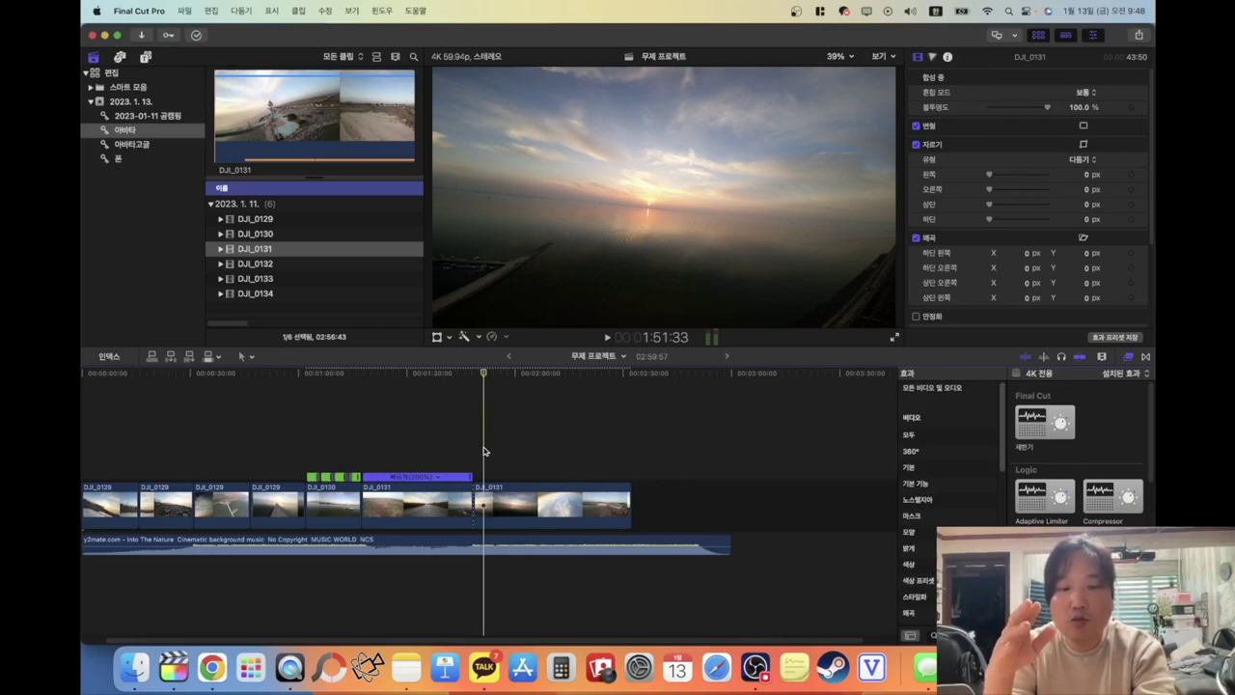
{"action": "key", "text": "super+z"}
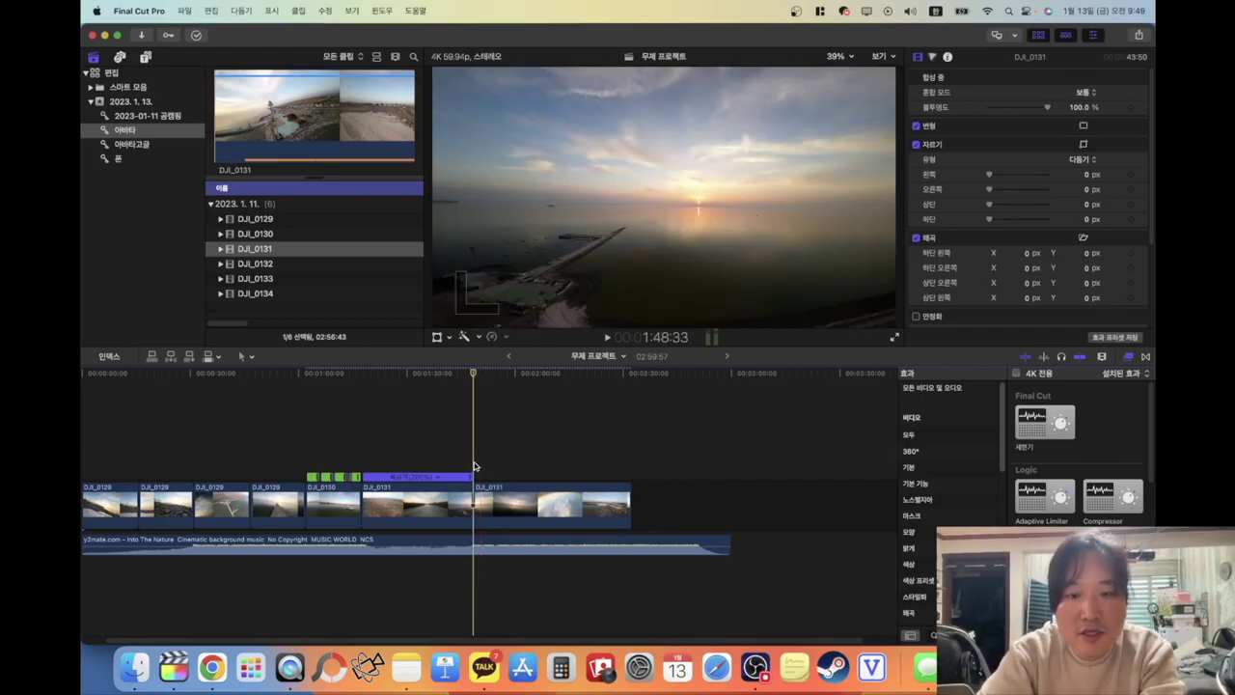
{"action": "key", "text": "space"}
{"action": "key", "text": "super+equal"}
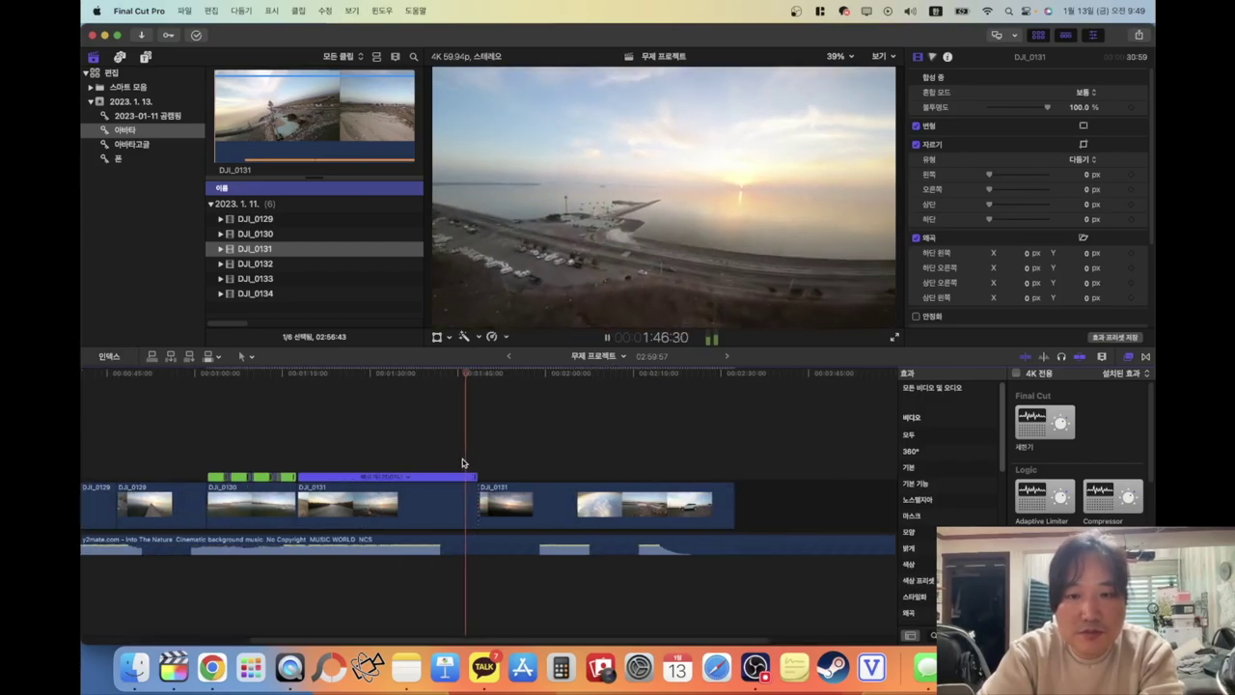
{"action": "key", "text": "space"}
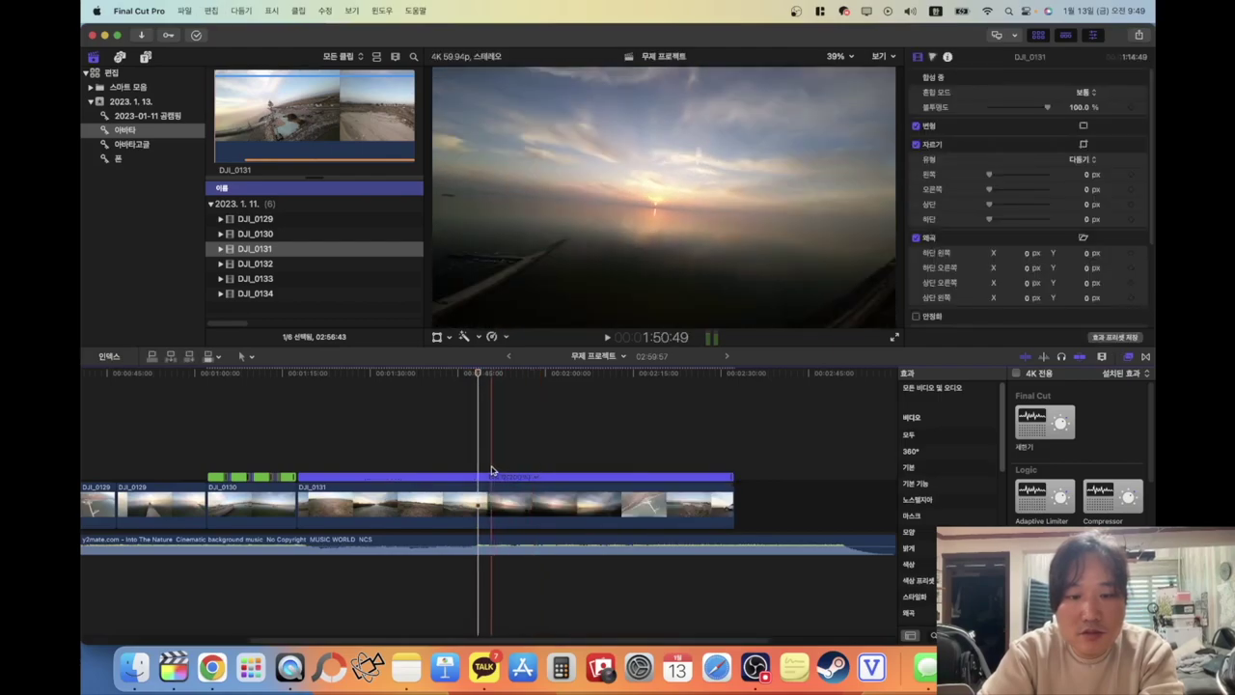
Blade the speed of the uncut DJI_0131 clip at 1:48:33
{"action": "left_click", "coordinate": [481, 497]}
{"action": "left_click", "coordinate": [460, 335]}
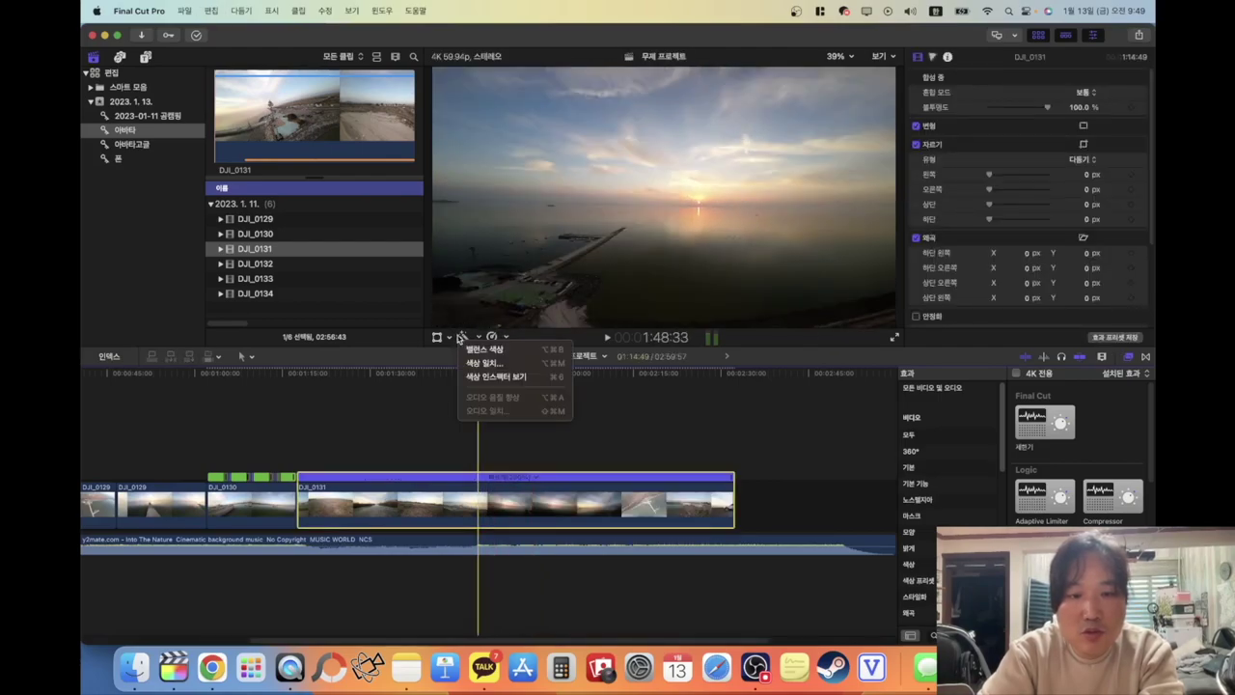
{"action": "left_click", "coordinate": [504, 337]}
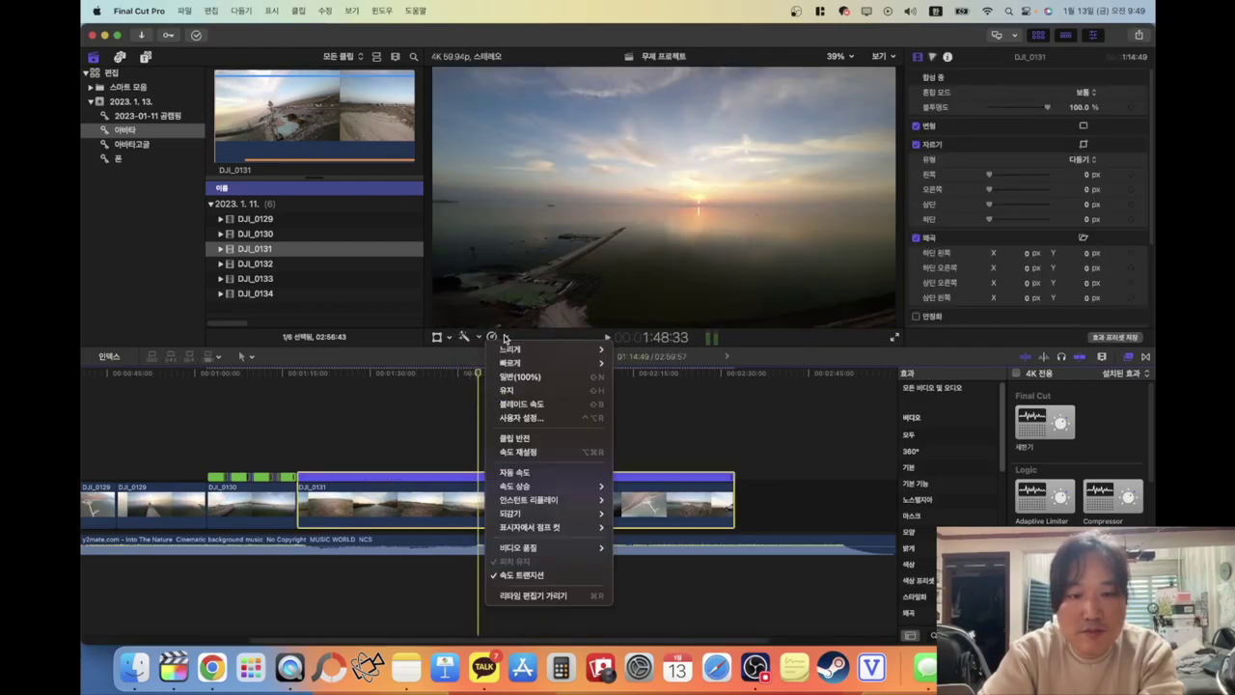
{"action": "left_click", "coordinate": [542, 407]}
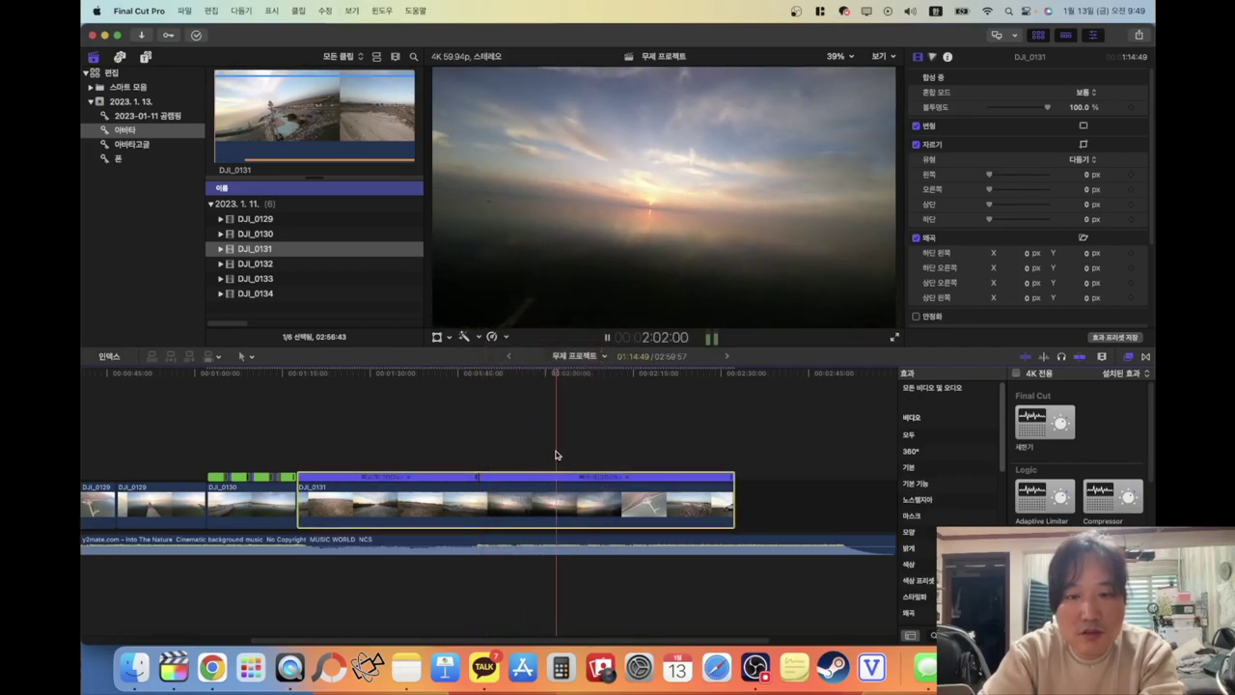
Blade the speed of DJI_0131 at 2:06:33 and compress the section from 1:48:33 to a custom duration of 00:00:00:39
{"action": "key", "text": "space"}
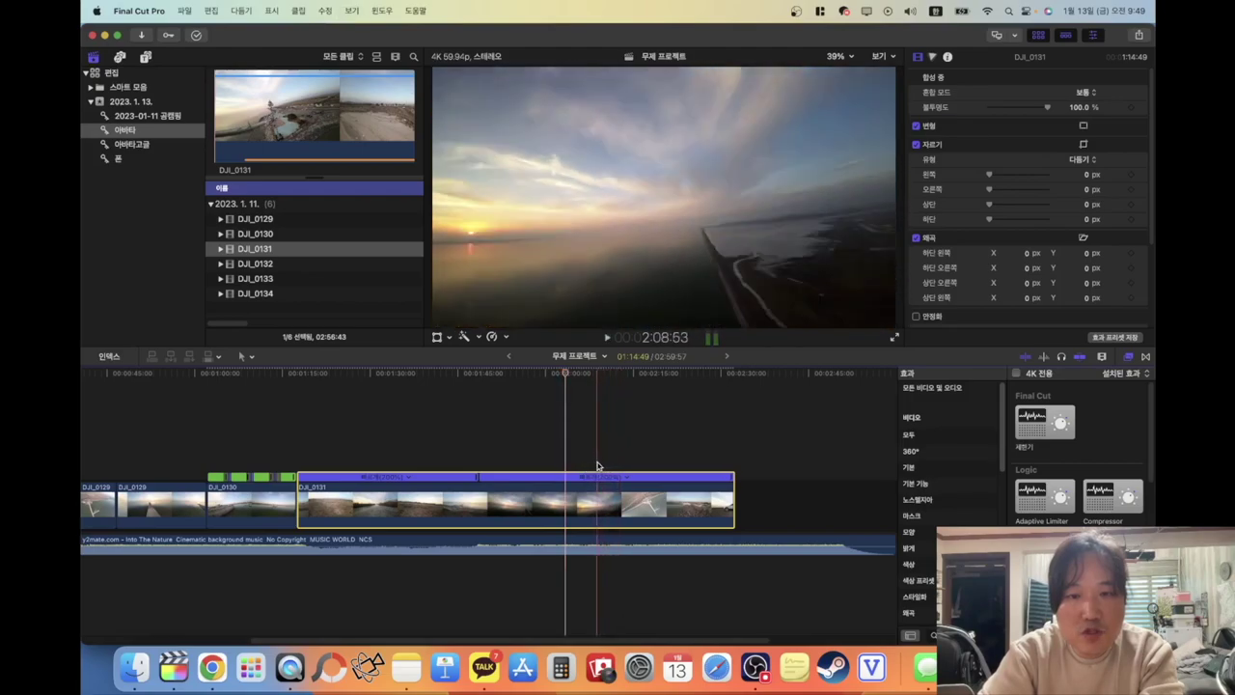
{"action": "left_click", "coordinate": [587, 468]}
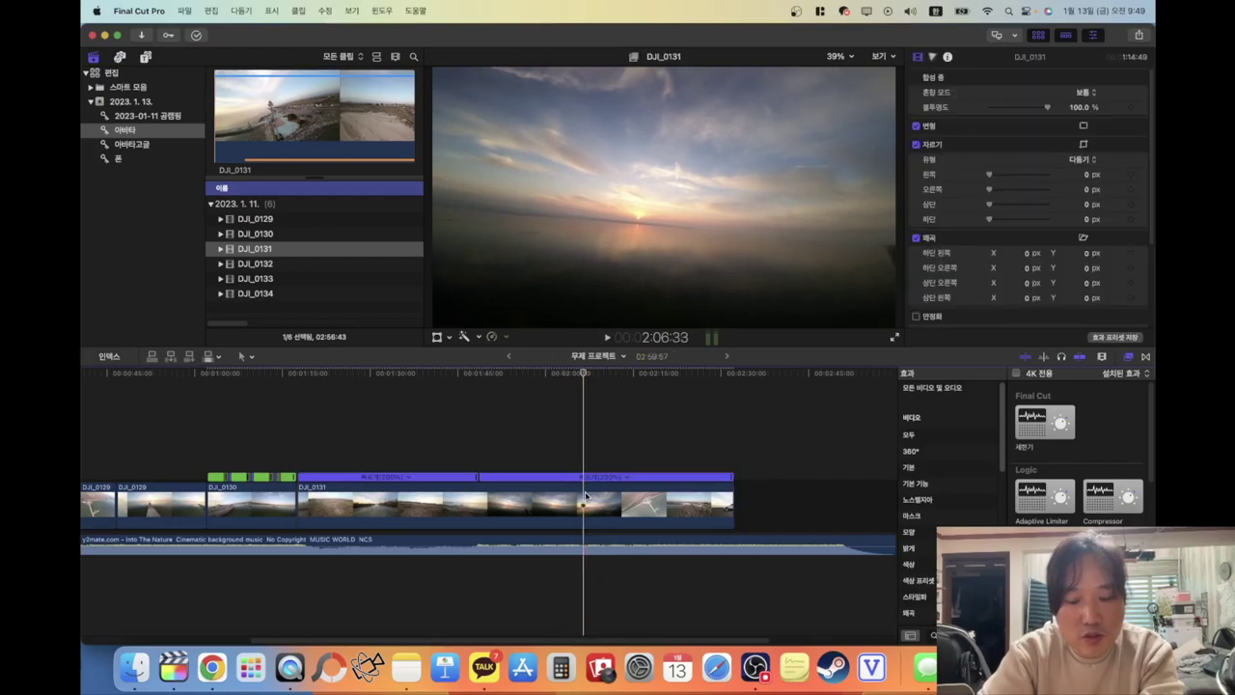
{"action": "key", "text": "space"}
{"action": "left_click", "coordinate": [551, 479]}
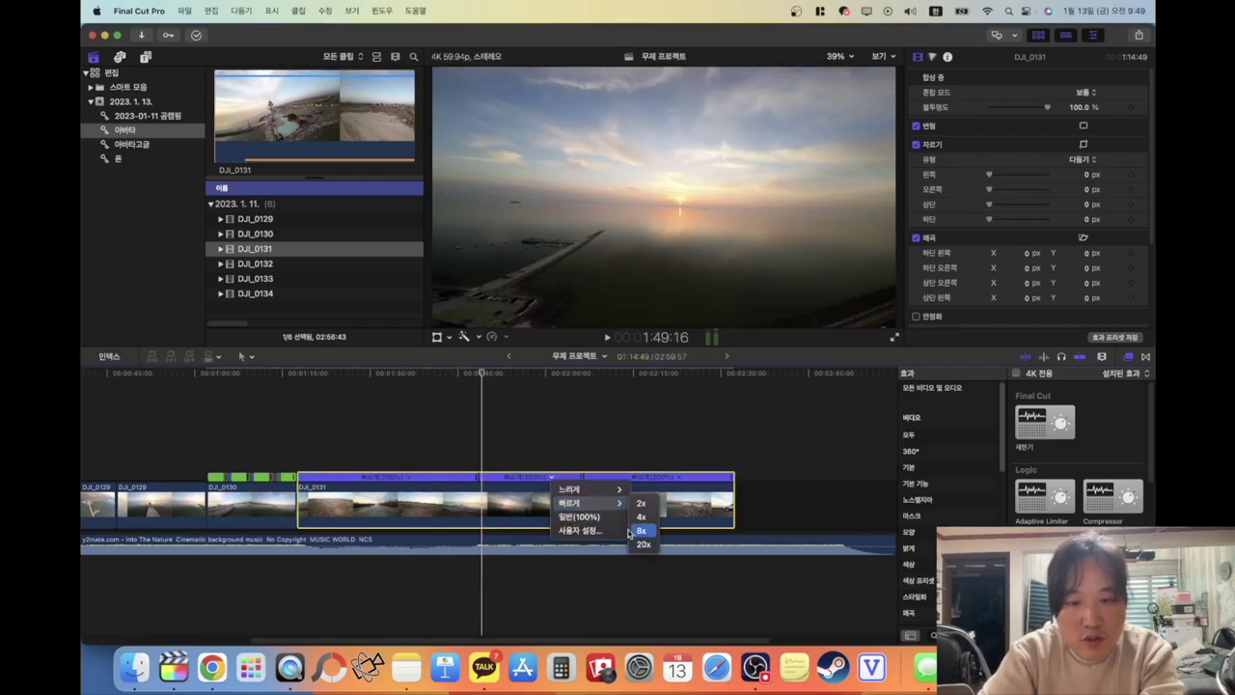
{"action": "left_click", "coordinate": [582, 529]}
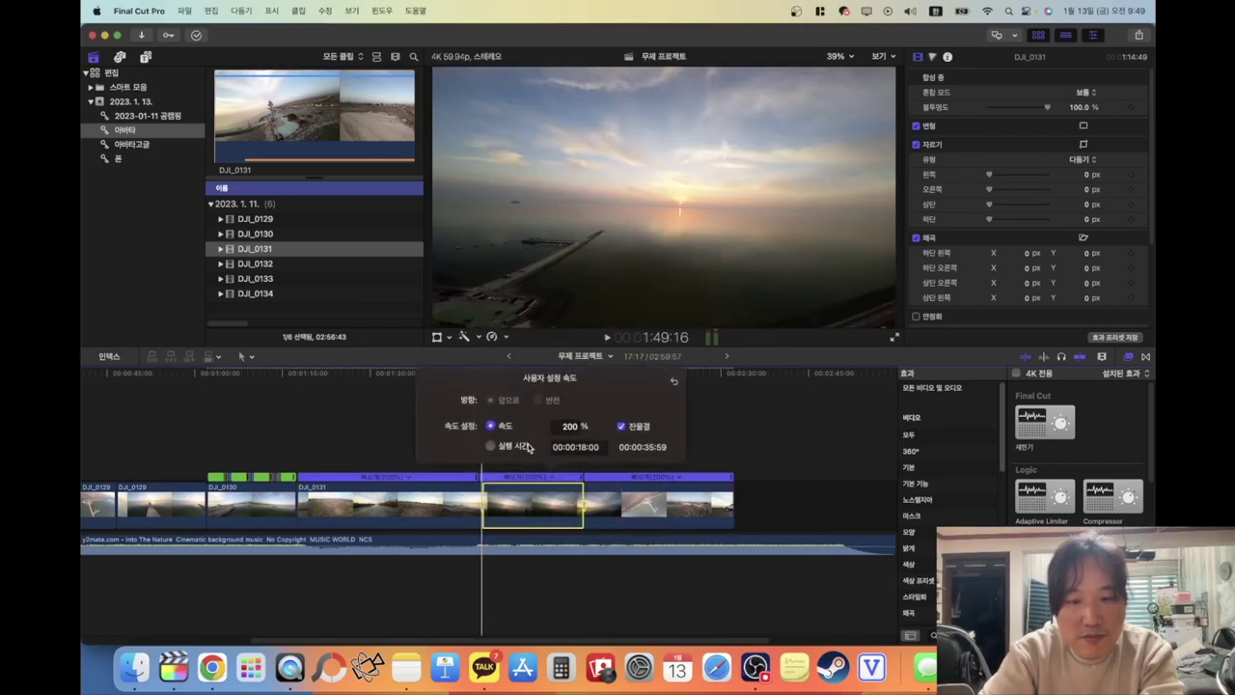
{"action": "left_click", "coordinate": [526, 448]}
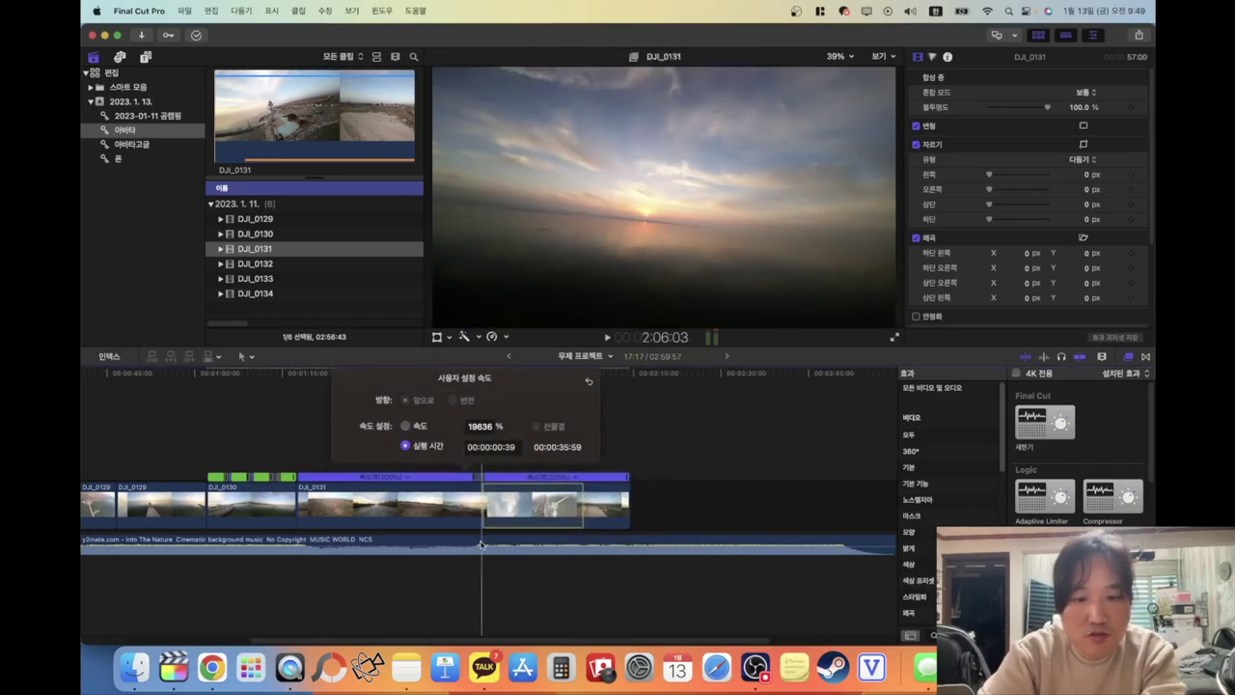
Play across the compressed section of DJI_0131, and undo its duration change and the speed blades
{"action": "left_click", "coordinate": [473, 594]}
{"action": "key", "text": "space"}
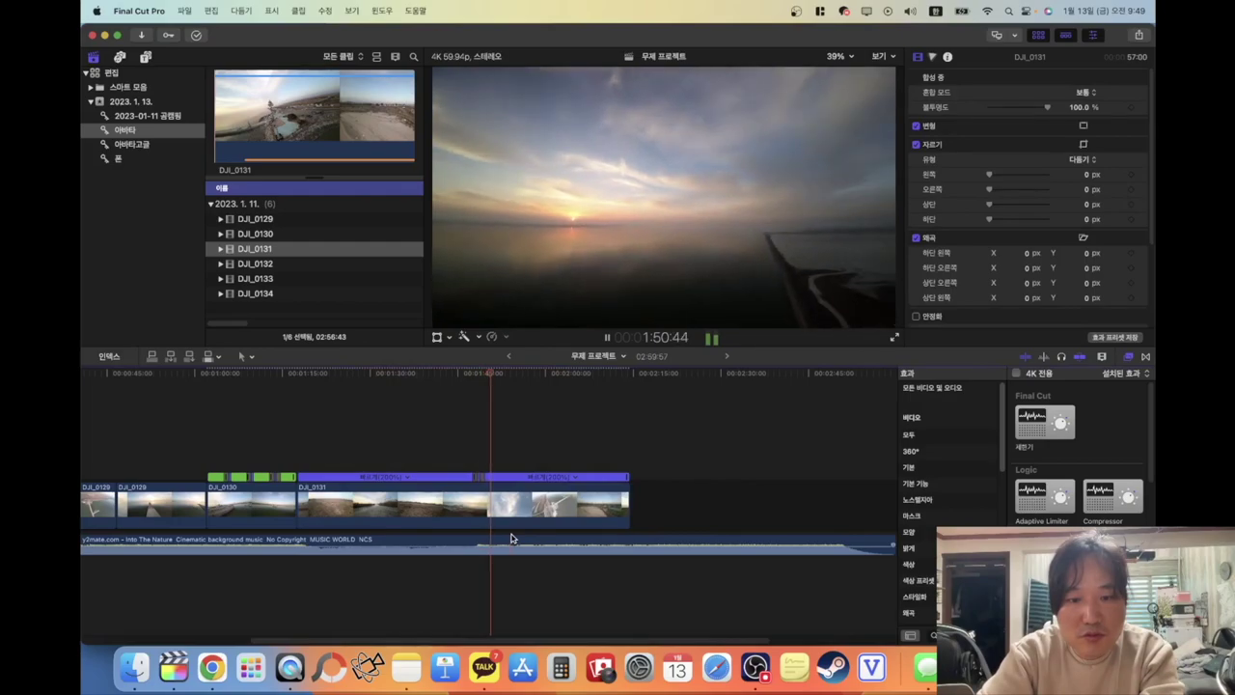
{"action": "key", "text": "space"}
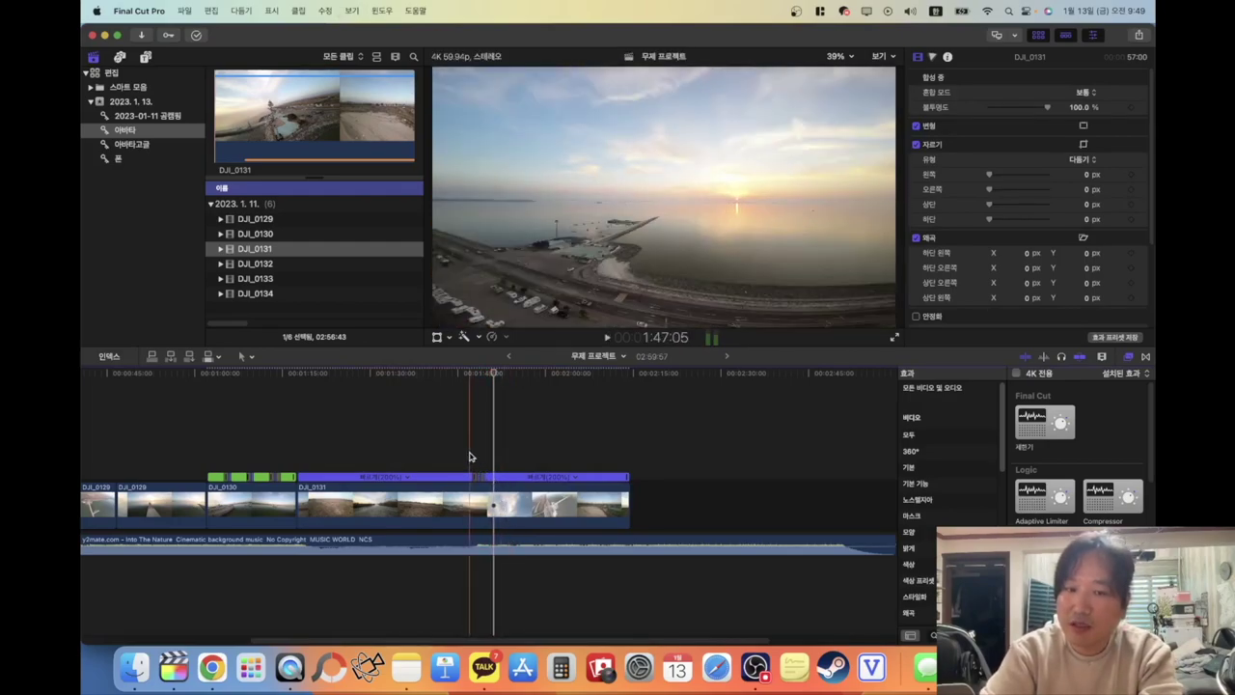
{"action": "left_click", "coordinate": [462, 455]}
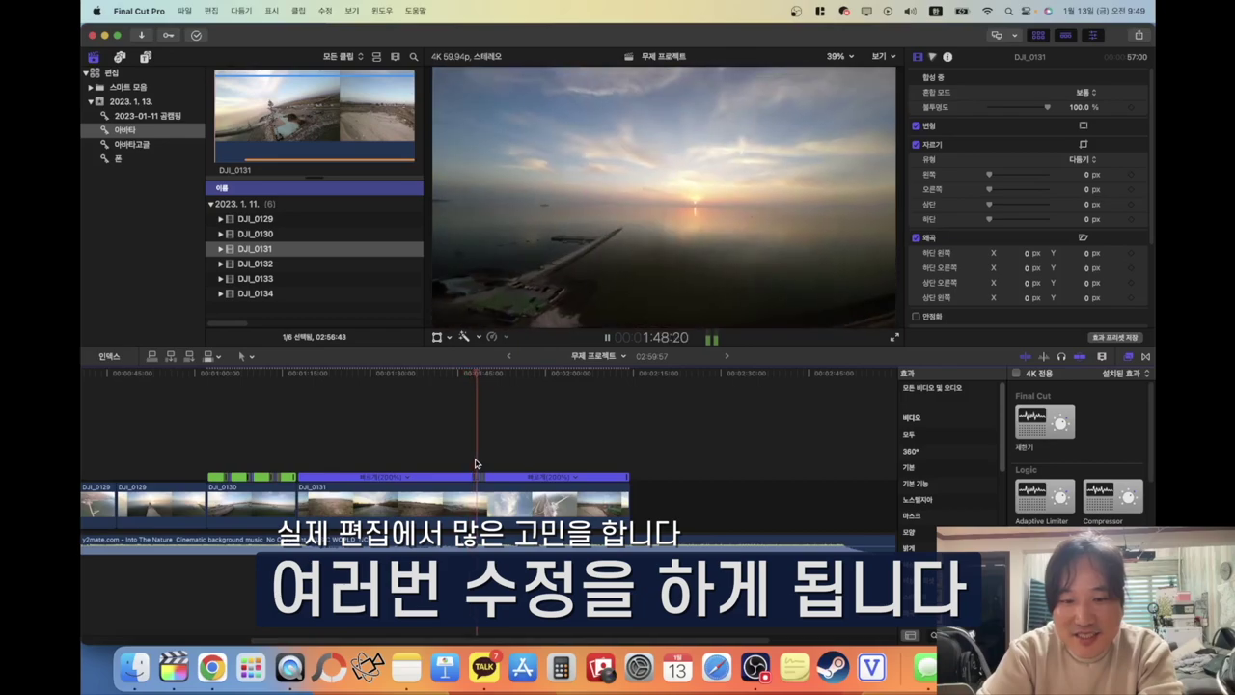
{"action": "key", "text": "space"}
{"action": "left_click", "coordinate": [482, 471]}
{"action": "key", "text": "shift+n"}
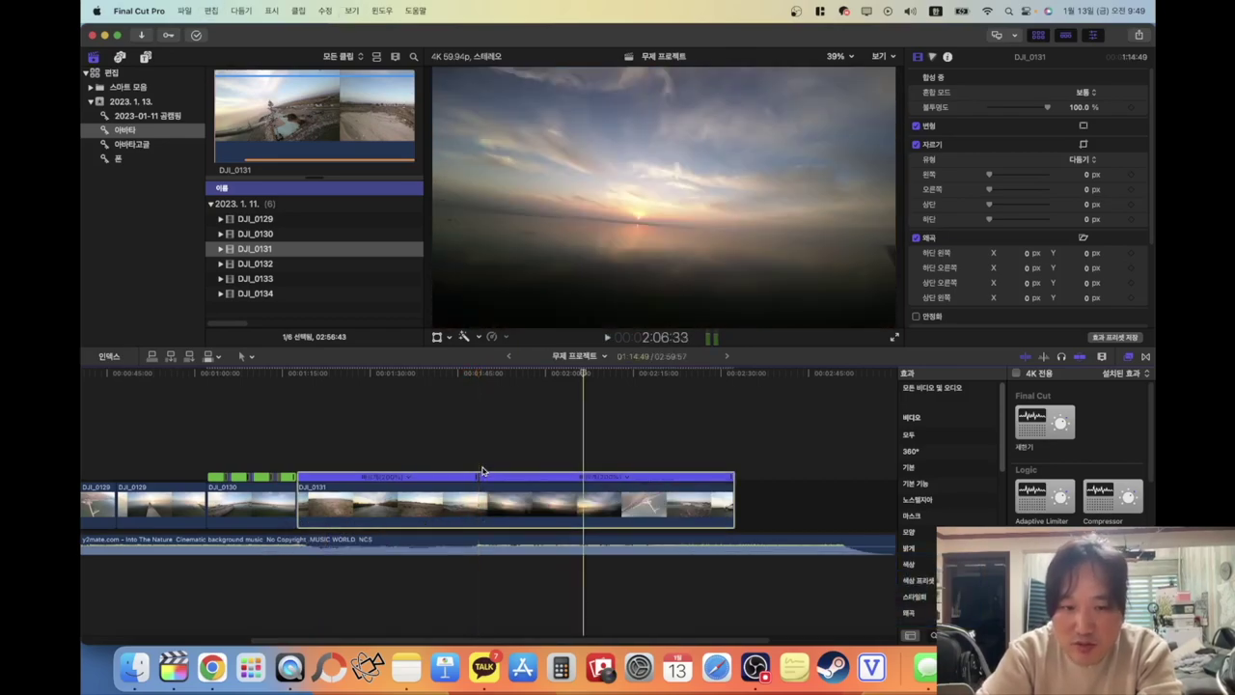
Play DJI_0131 around the climb toward the sunset and blade its speed at about 1:45 and at 1:48:09
{"action": "left_click", "coordinate": [462, 465]}
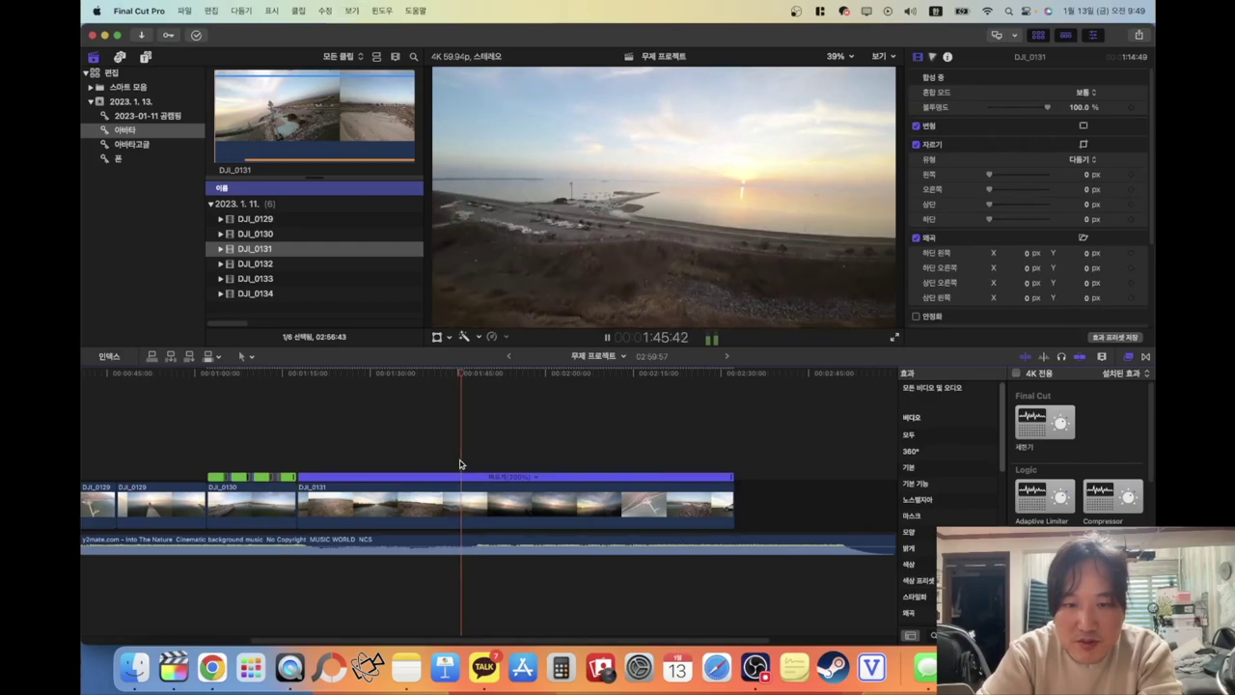
{"action": "key", "text": "space"}
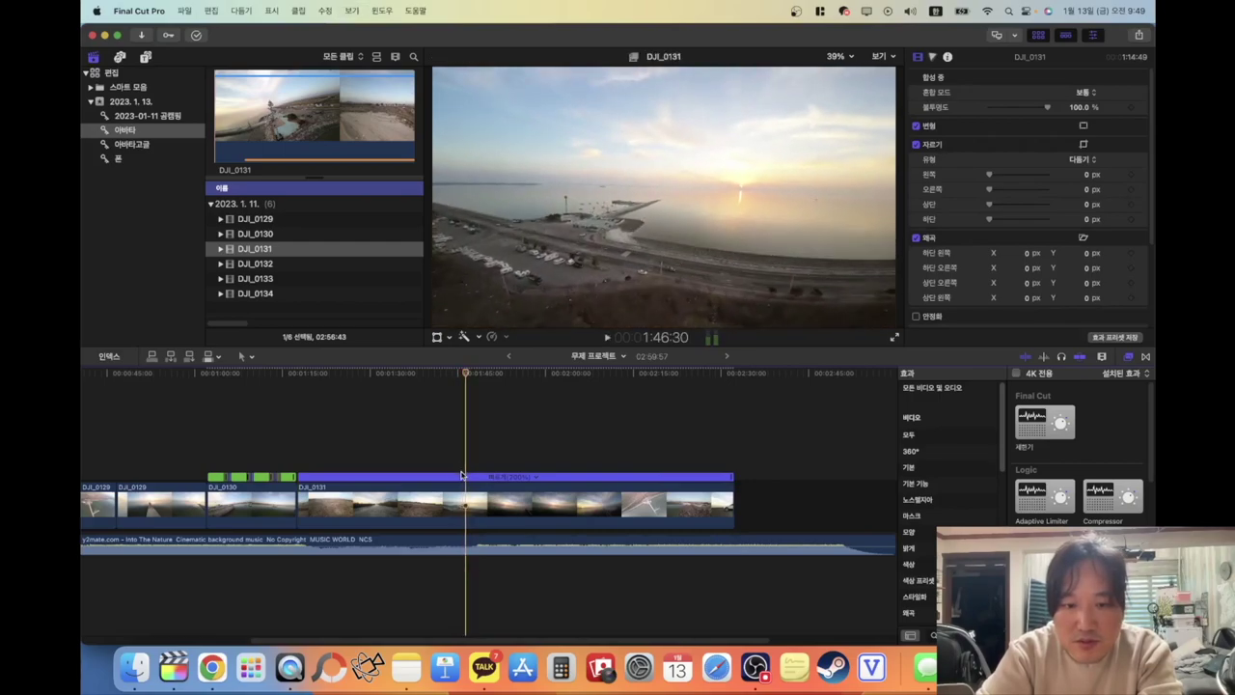
{"action": "left_click", "coordinate": [447, 469]}
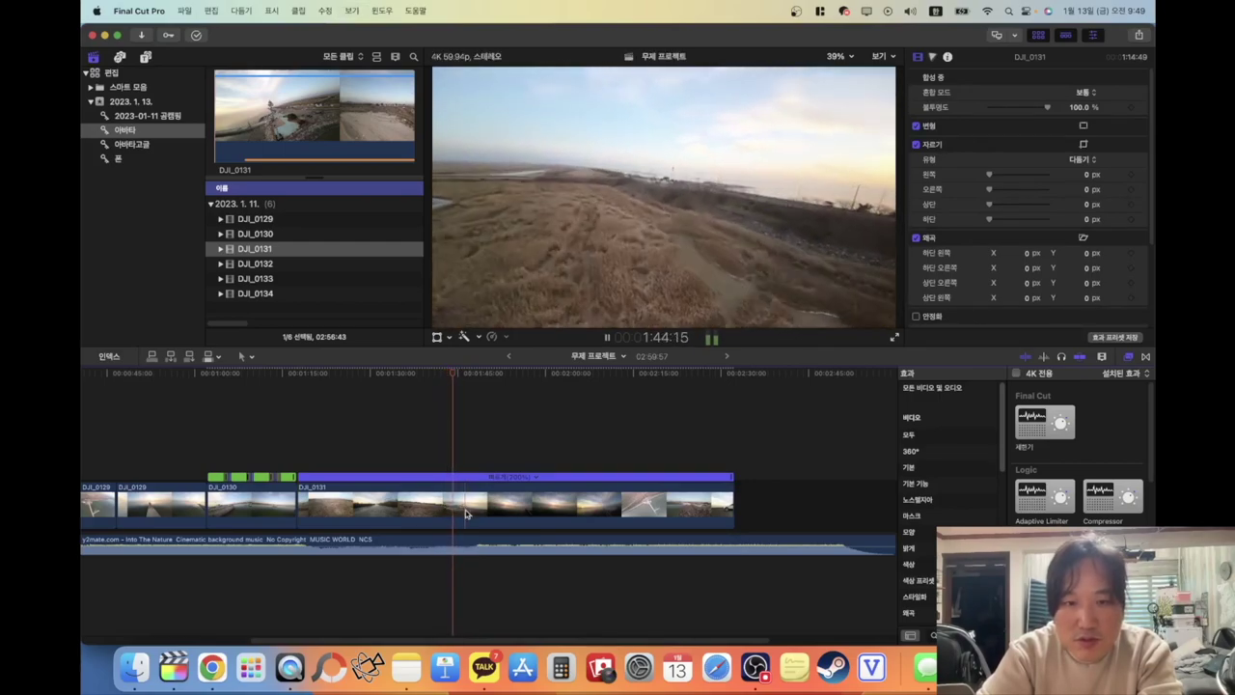
{"action": "key", "text": "space"}
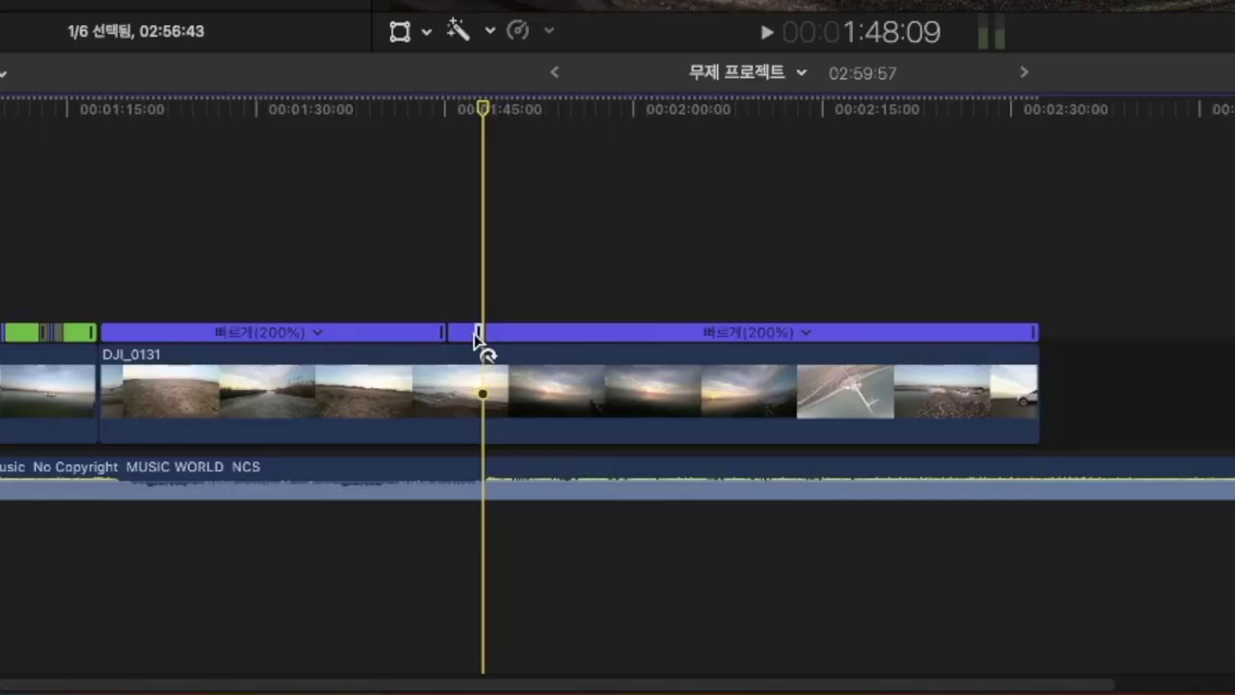
Slow the short DJI_0131 section between the two speed blades to 50%
{"action": "left_click_drag", "start_coordinate": [471, 478], "coordinate": [533, 475]}
{"action": "left_click_drag", "start_coordinate": [617, 333], "coordinate": [677, 333]}
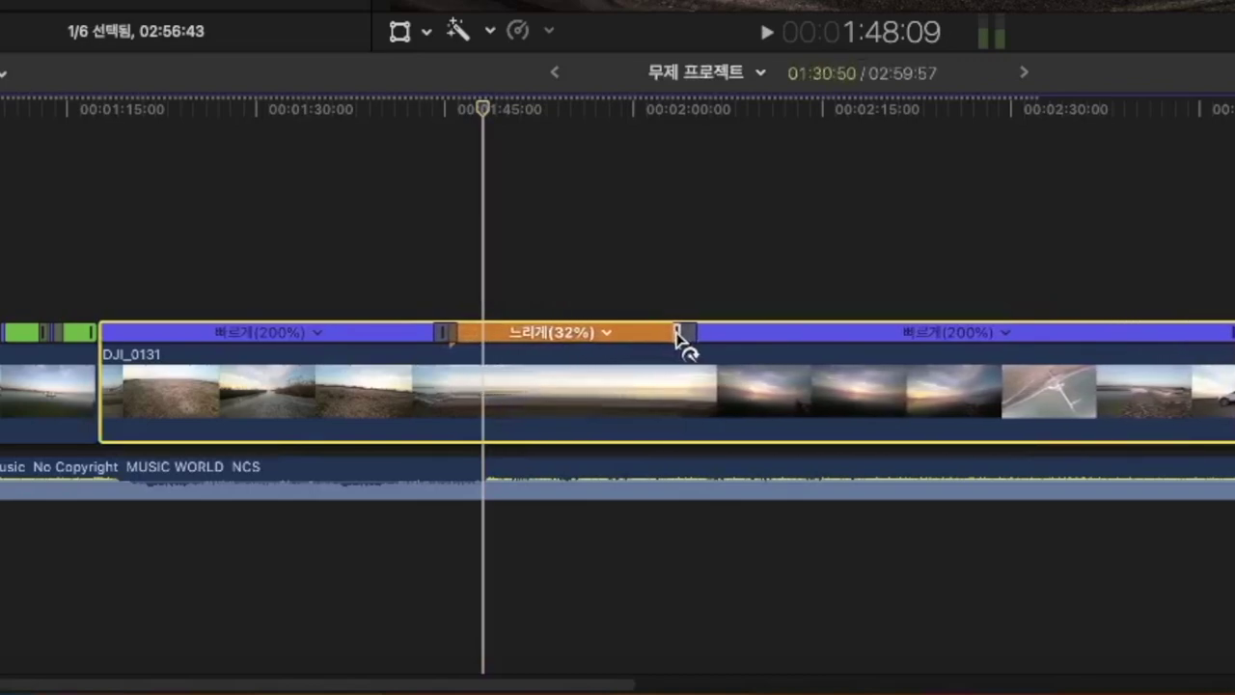
{"action": "left_click", "coordinate": [606, 333]}
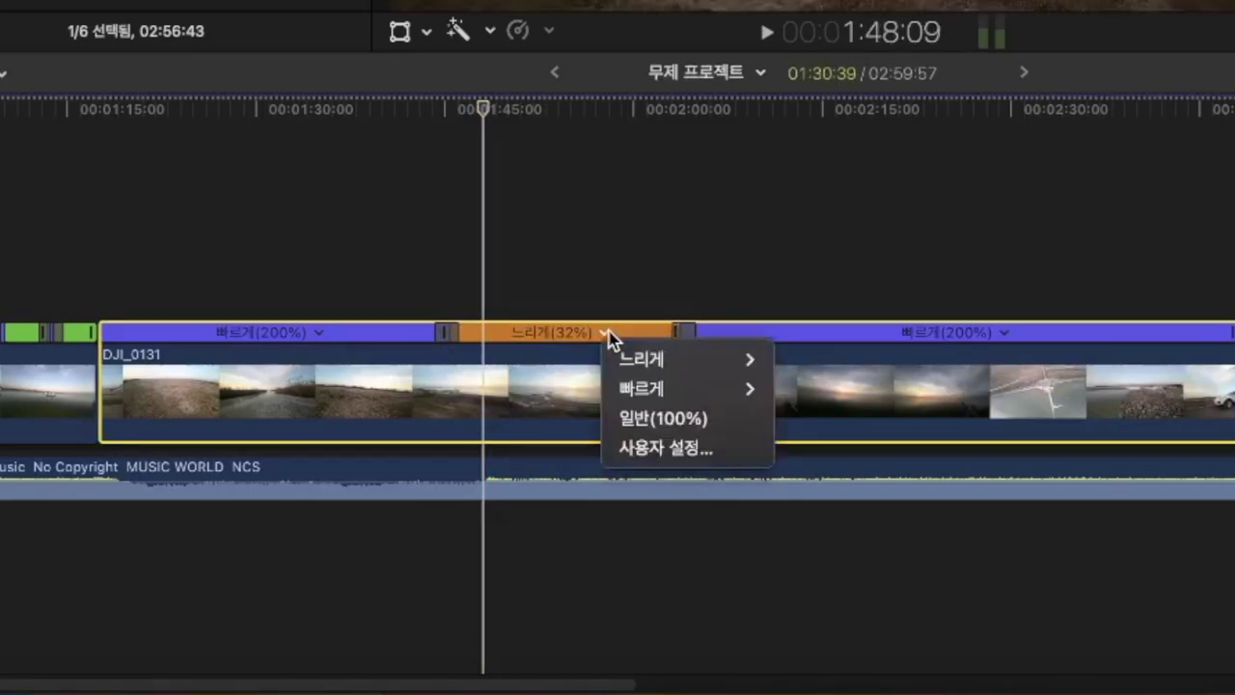
{"action": "mouse_move", "coordinate": [630, 363]}
{"action": "left_click", "coordinate": [790, 367]}
Play the slowed section, cut DJI_0131 at 1:48:39 and delete the sea footage before the overhead pier shot
{"action": "left_click", "coordinate": [433, 284]}
{"action": "key", "text": "space"}
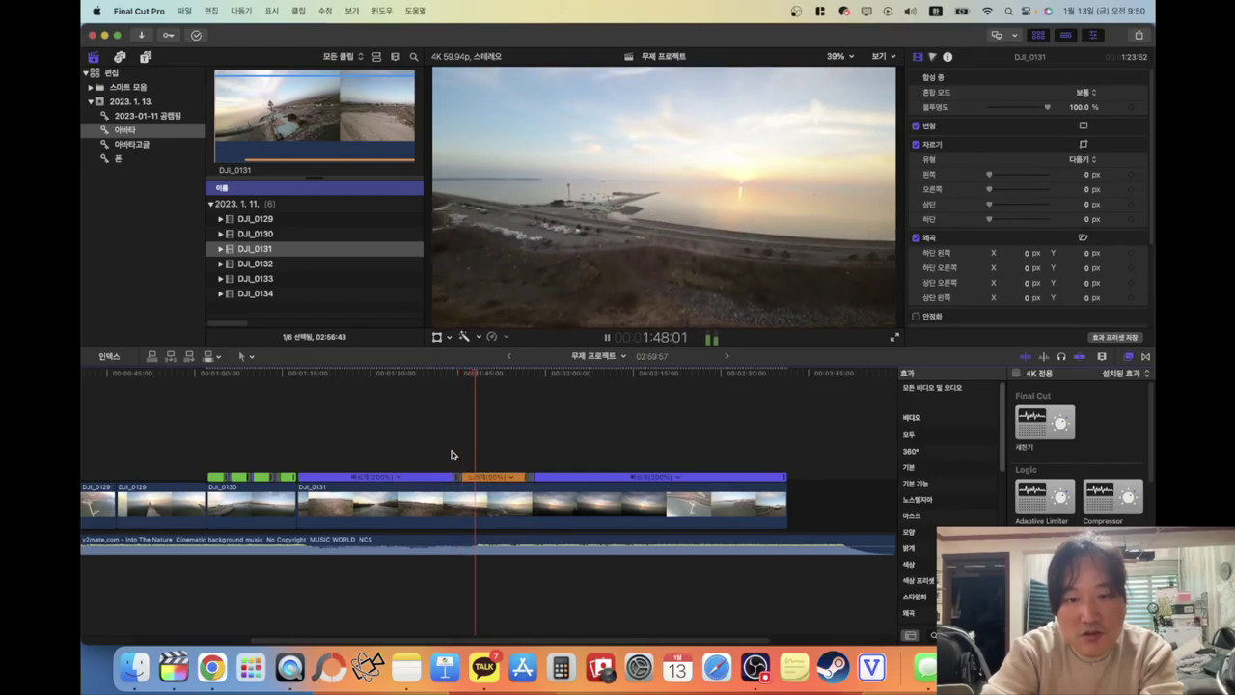
{"action": "key", "text": "super+b"}
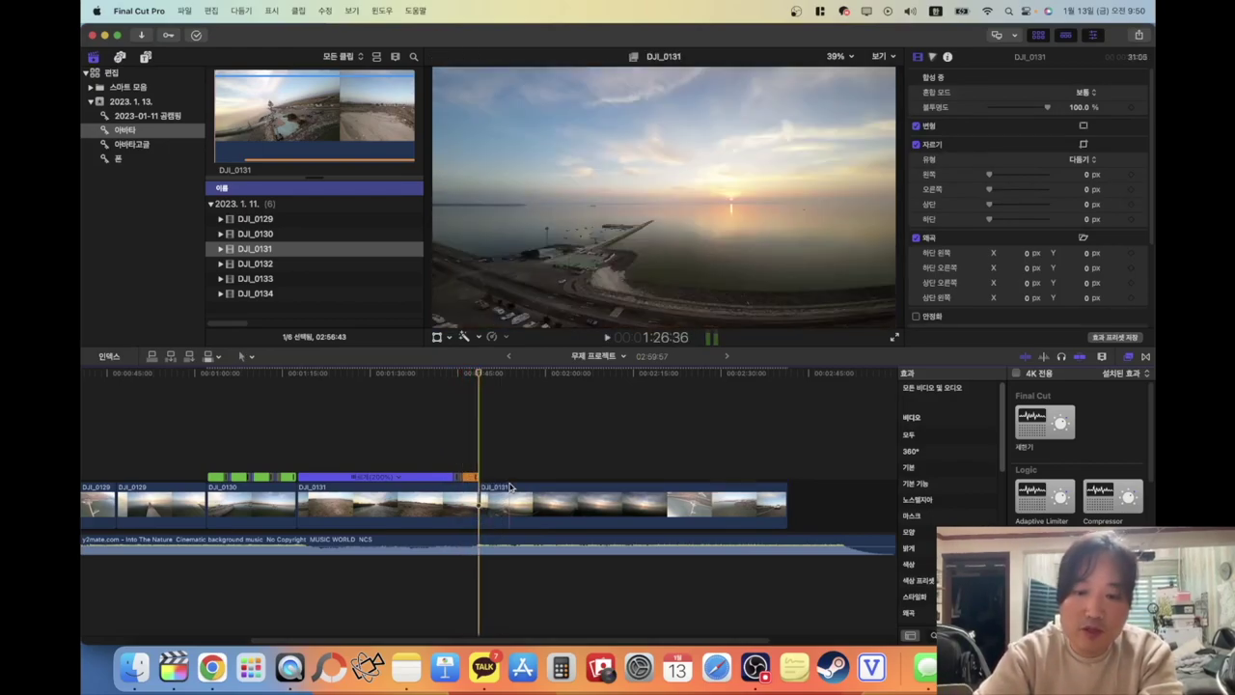
{"action": "key", "text": "l"}
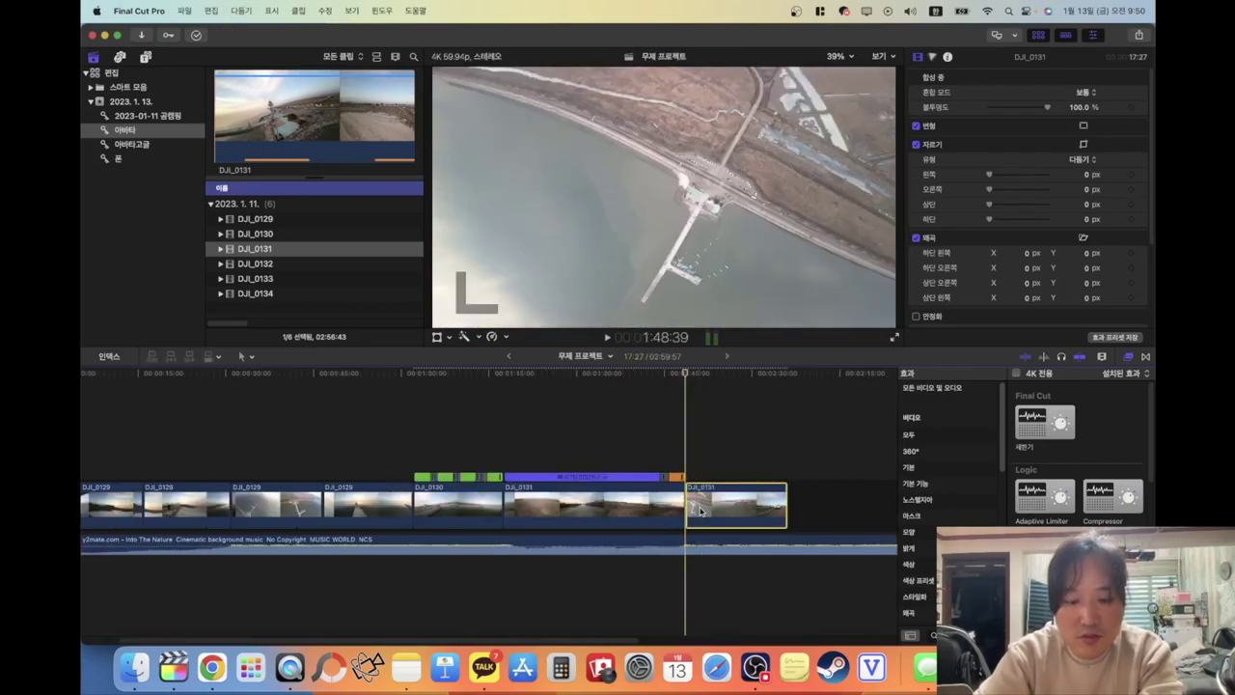
Set the last DJI_0131 clip to normal (100%) speed and play it from the join at 1:48:39
{"action": "left_click", "coordinate": [759, 479]}
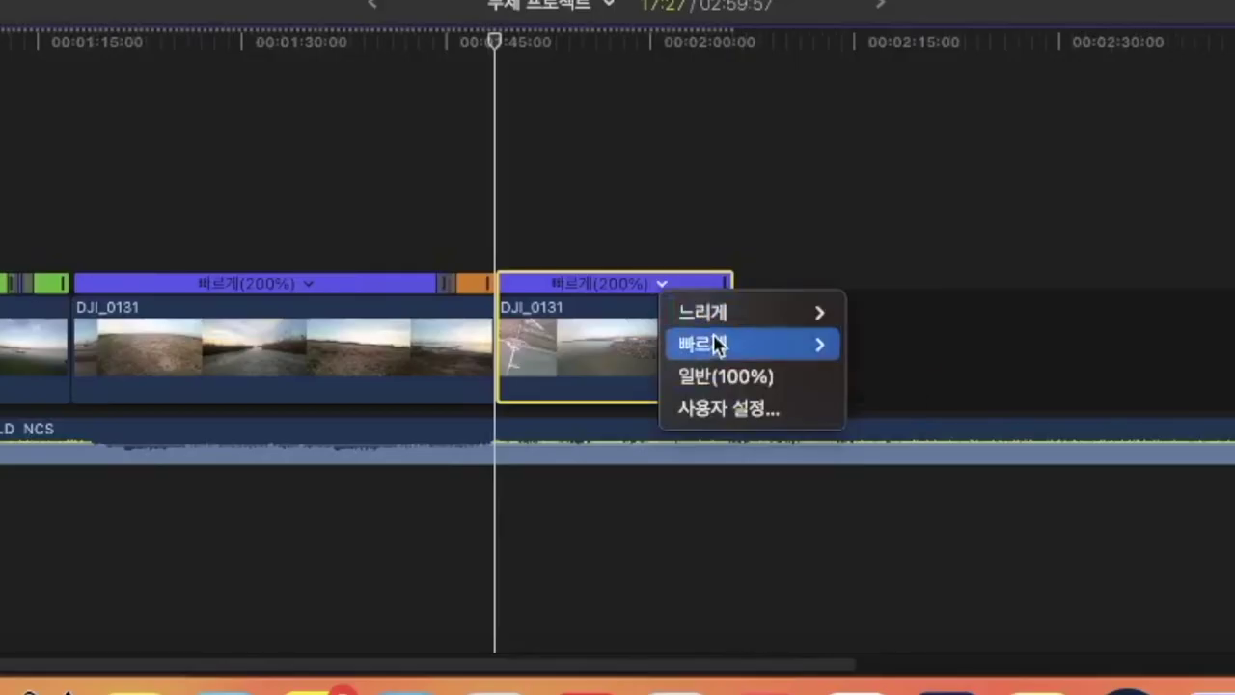
{"action": "left_click", "coordinate": [771, 518]}
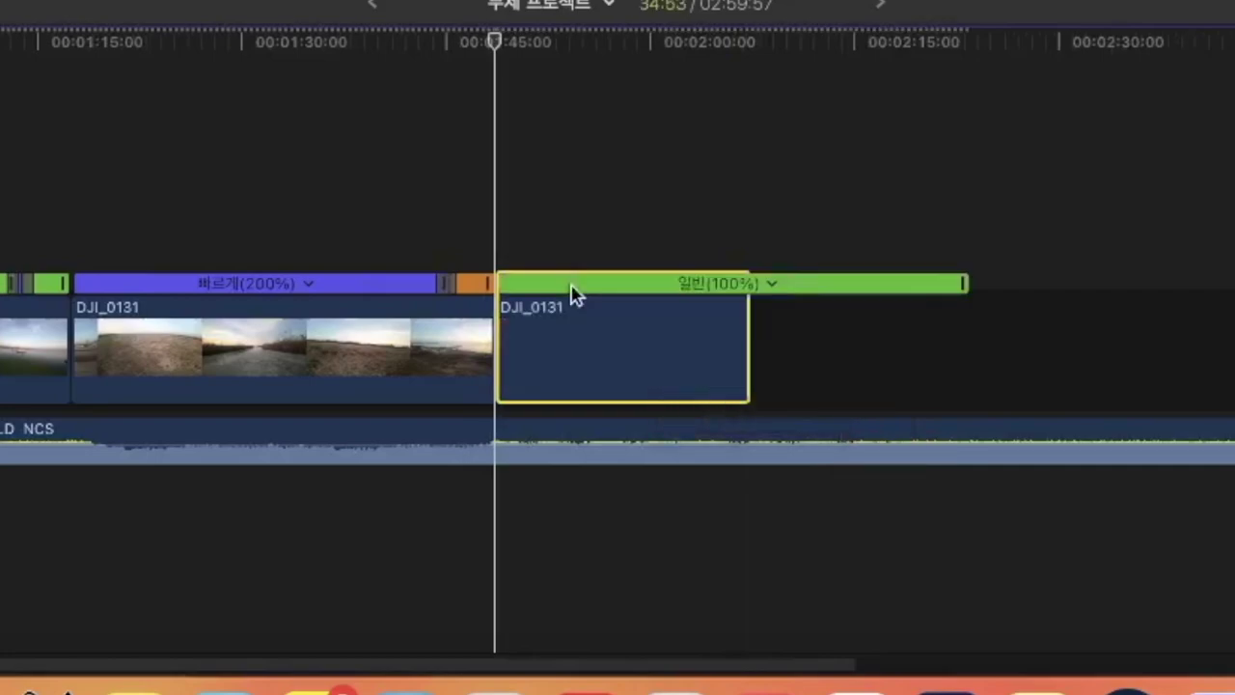
{"action": "left_click", "coordinate": [493, 212]}
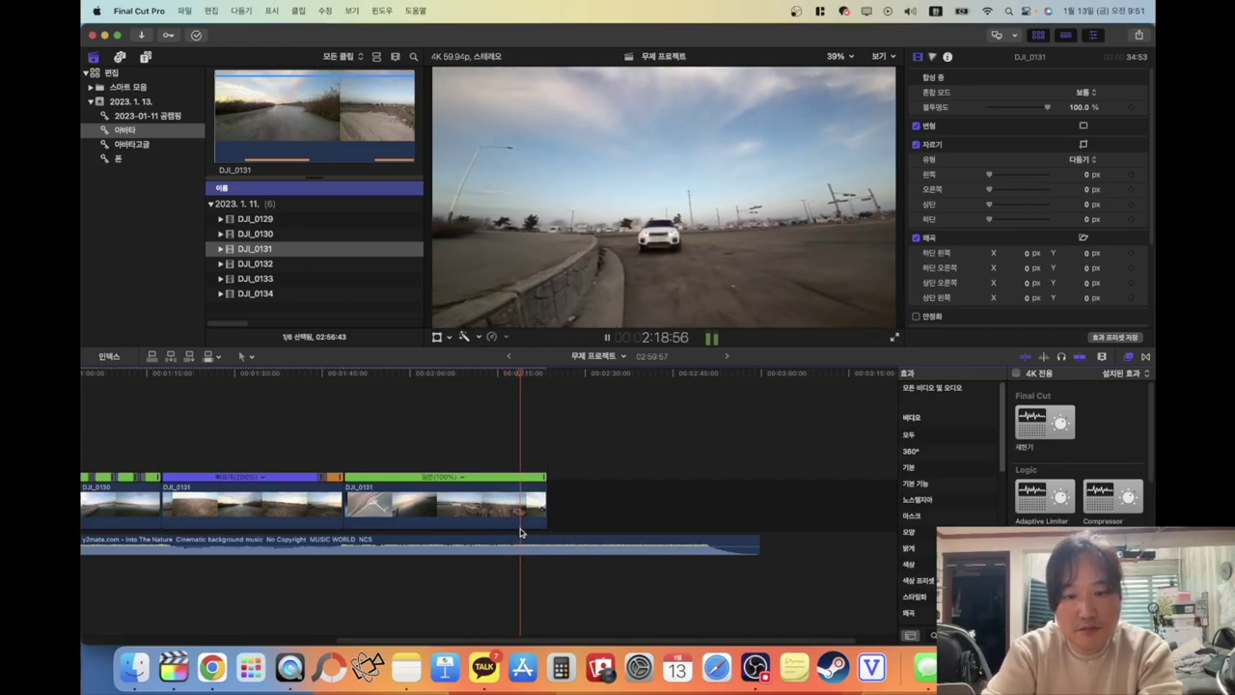
Cut DJI_0131 and the background music at 2:19:37 and delete both parts after the cut
{"action": "key", "text": "space"}
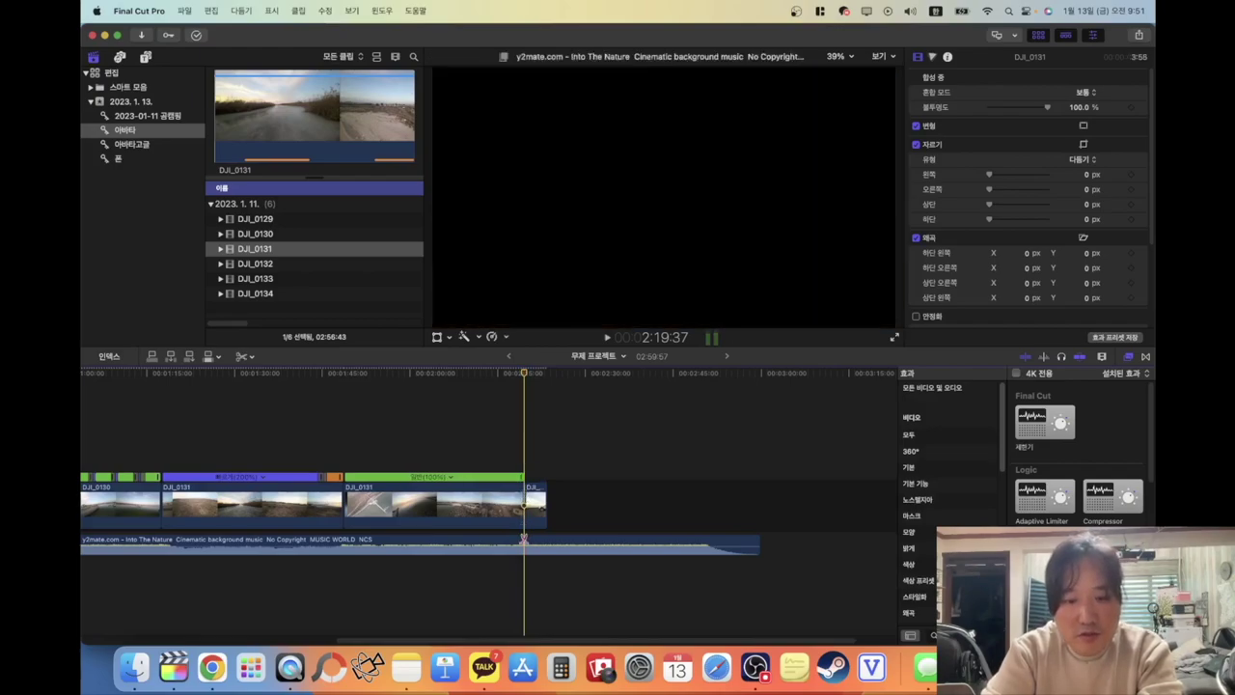
{"action": "left_click_drag", "start_coordinate": [586, 497], "coordinate": [542, 542]}
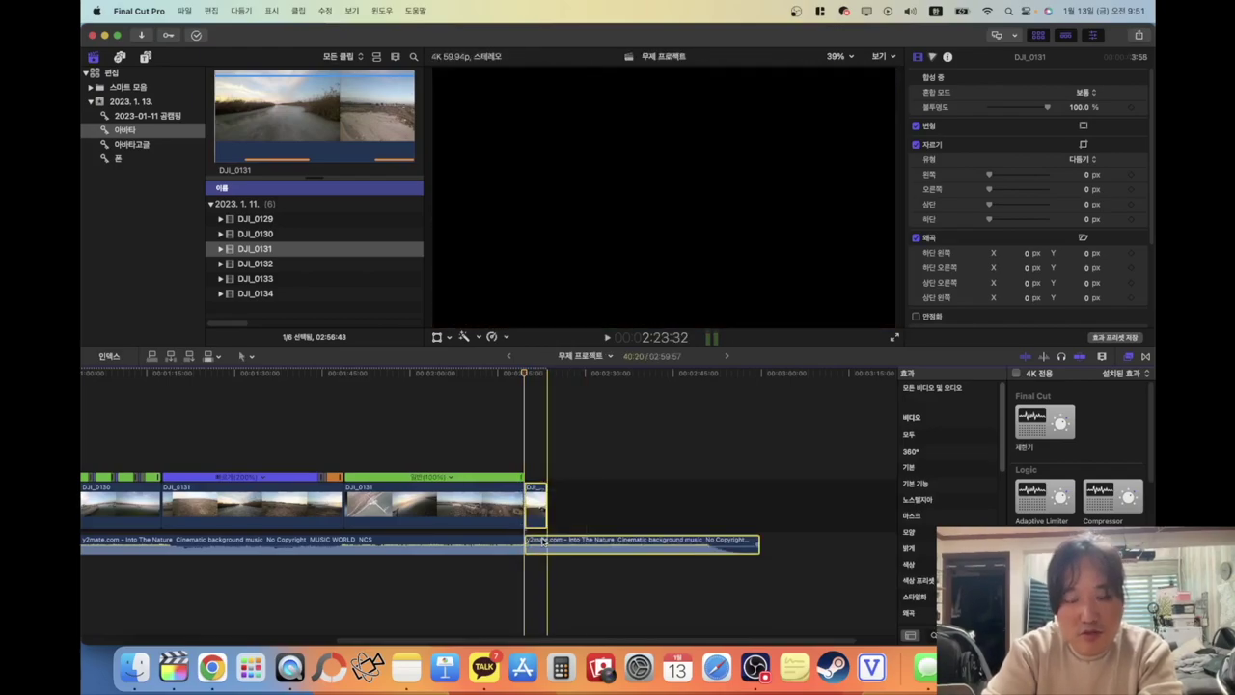
{"action": "key", "text": "Delete"}
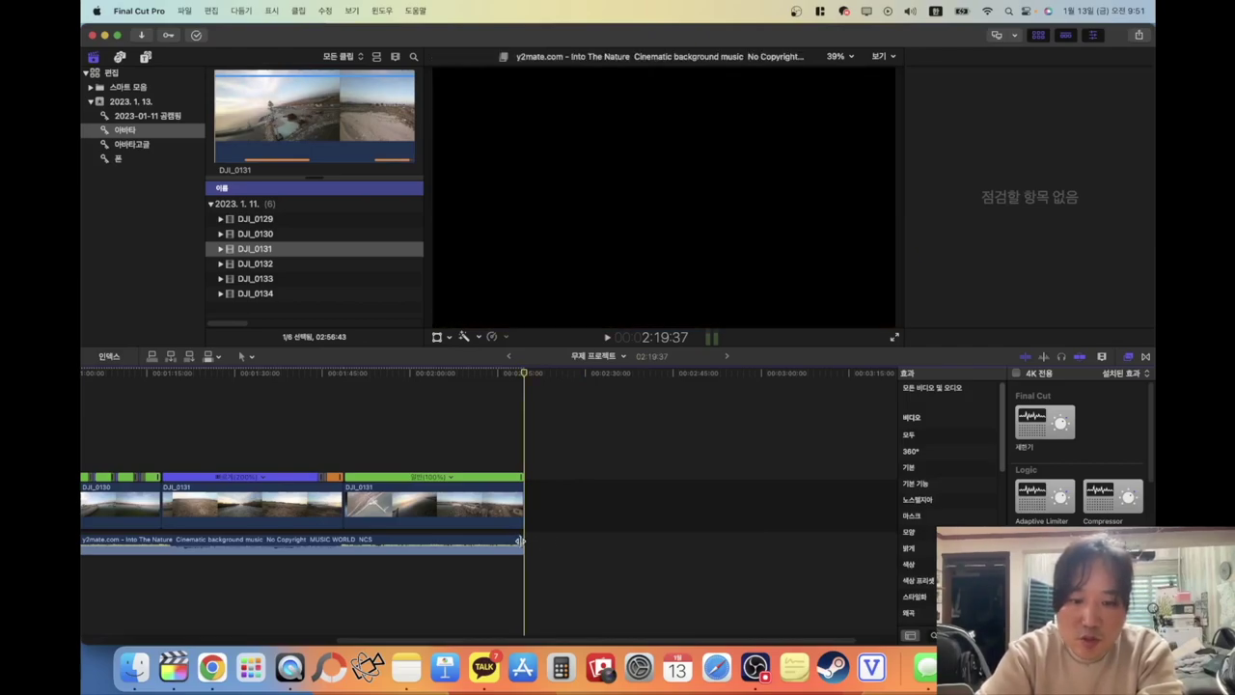
Enlarge the timeline clip height in the clip appearance settings so the end of the music track can be edited closely
{"action": "key", "text": "super+equal"}
{"action": "key", "text": "super+equal"}
{"action": "key", "text": "super+equal"}
{"action": "key", "text": "super+equal"}
{"action": "key", "text": "super+equal"}
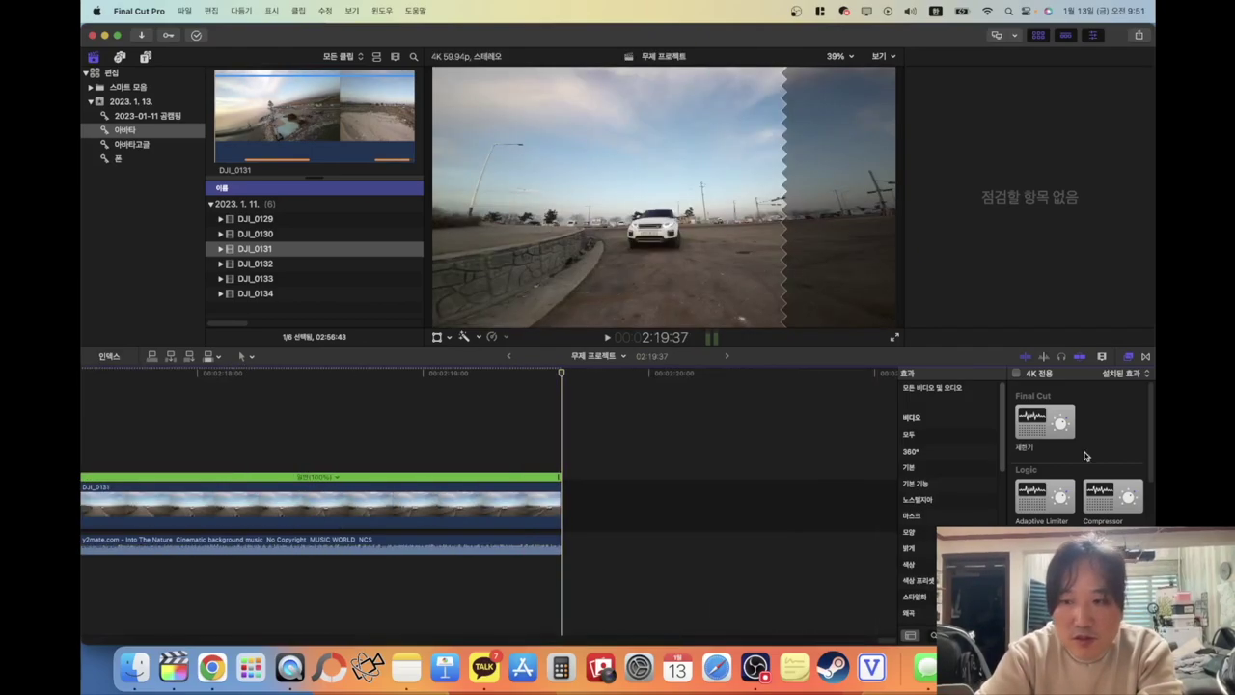
{"action": "left_click", "coordinate": [1102, 358]}
{"action": "left_click", "coordinate": [1128, 384]}
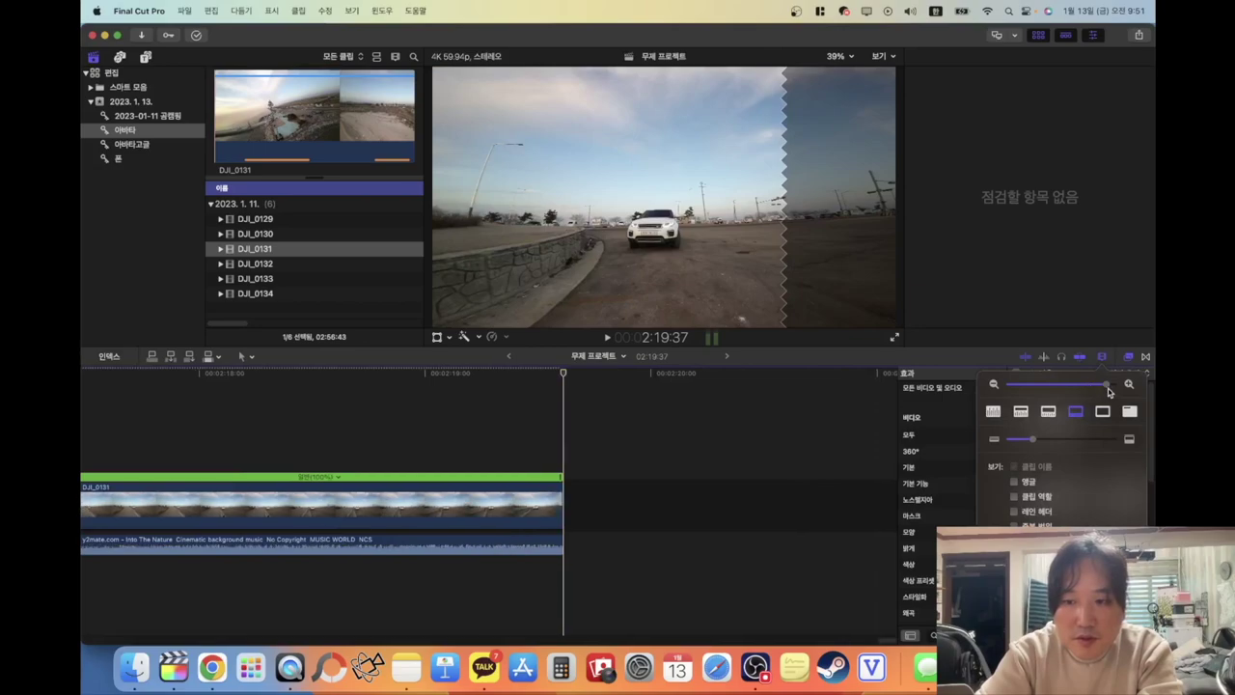
{"action": "left_click", "coordinate": [568, 548]}
{"action": "key", "text": "super+4"}
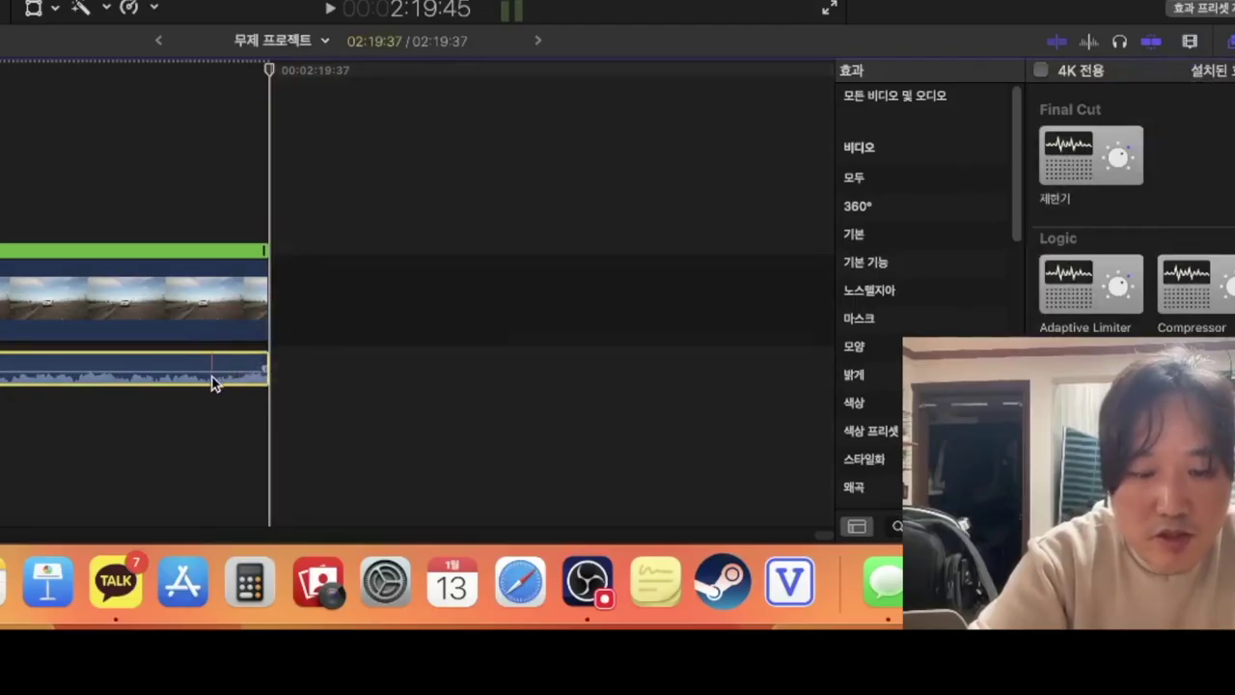
{"action": "left_click", "coordinate": [1190, 41]}
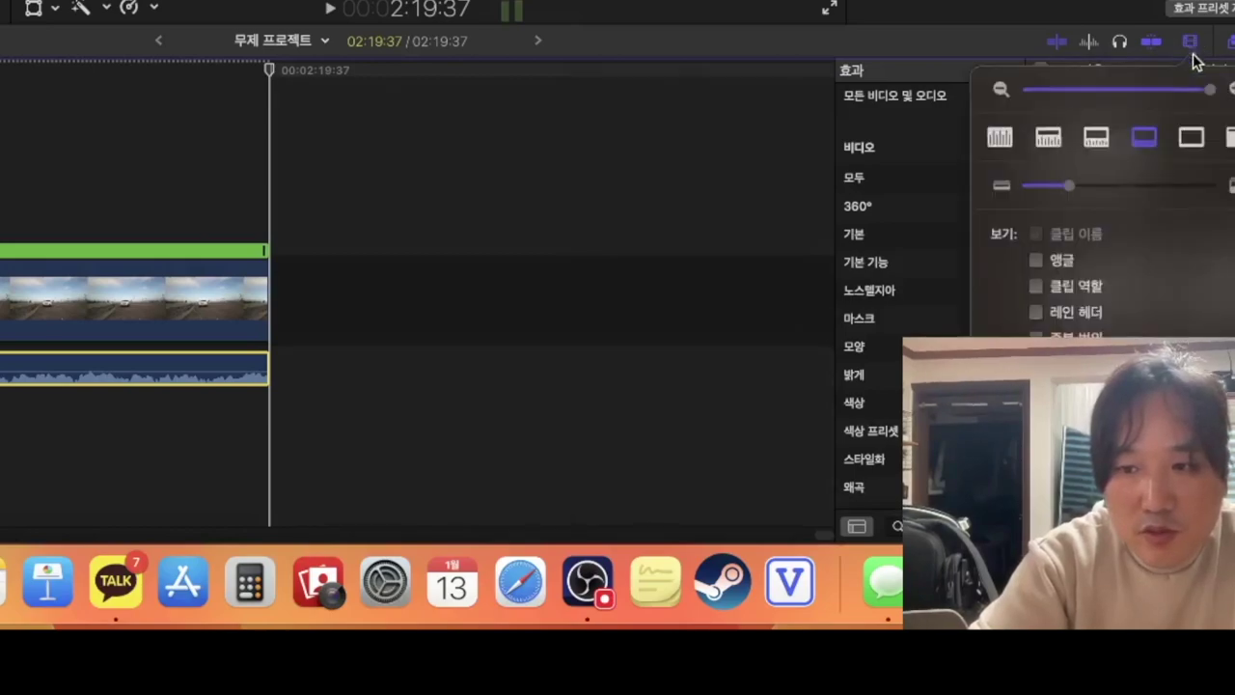
{"action": "left_click_drag", "start_coordinate": [1068, 186], "coordinate": [1189, 187]}
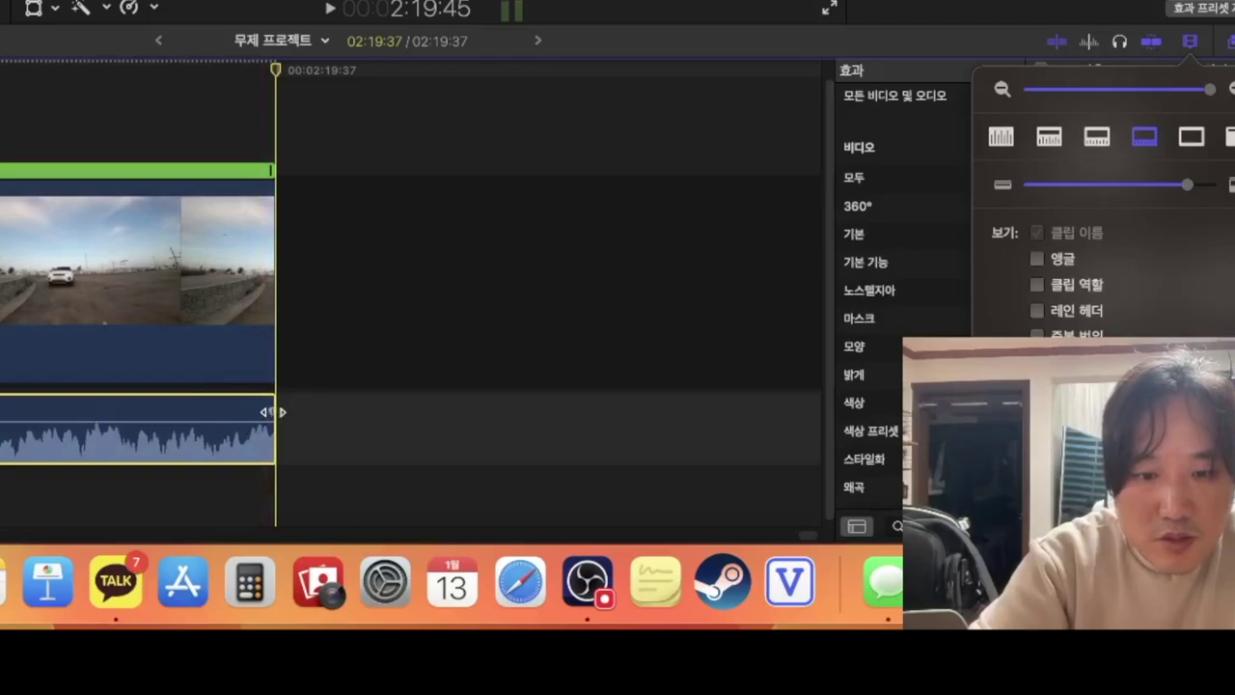
Add a fade-out to the end of the background music and play the ending
{"action": "left_click", "coordinate": [269, 412]}
{"action": "left_click_drag", "start_coordinate": [211, 413], "coordinate": [60, 410]}
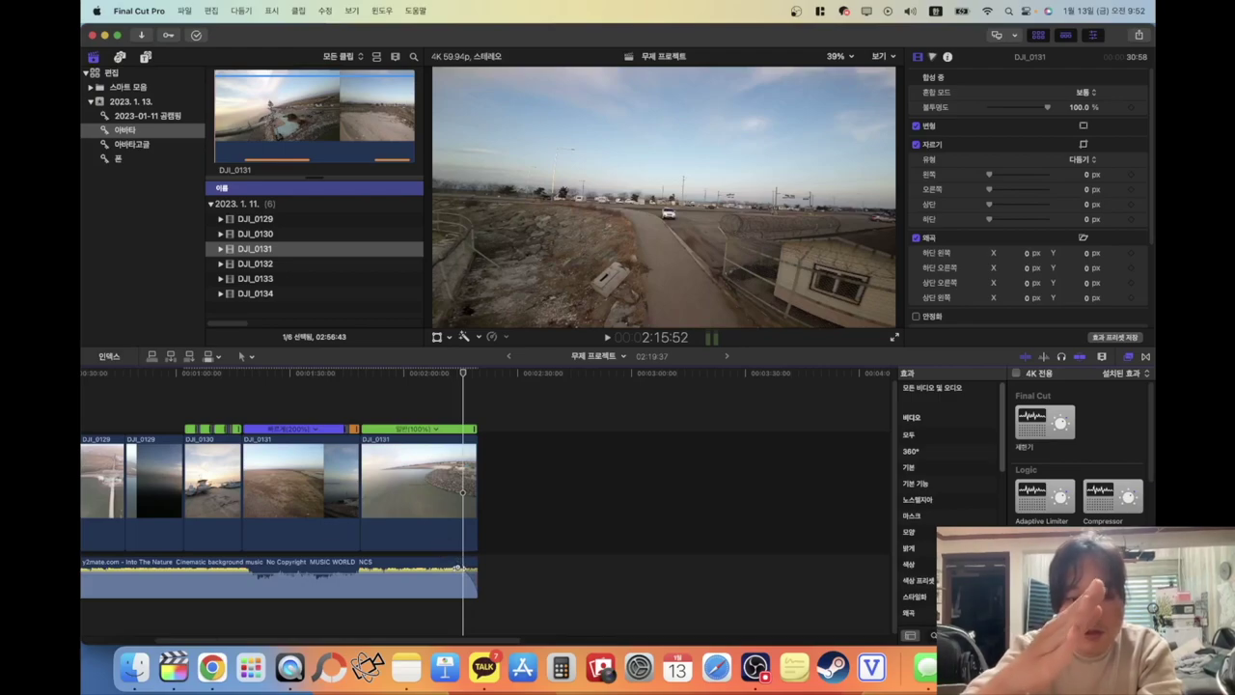
{"action": "key", "text": "space"}
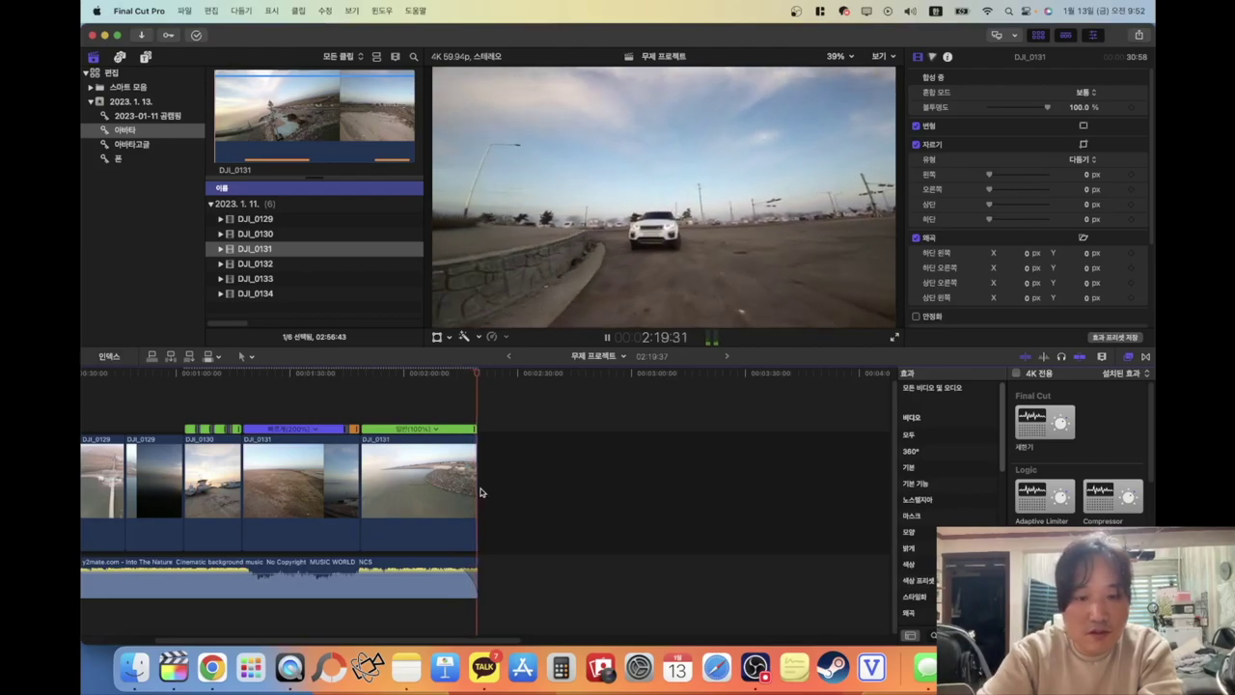
Fade the last DJI_0131 clip to black with opacity keyframes of 100% at 2:13:24 and 0% at 2:19:36
{"action": "left_click", "coordinate": [455, 413]}
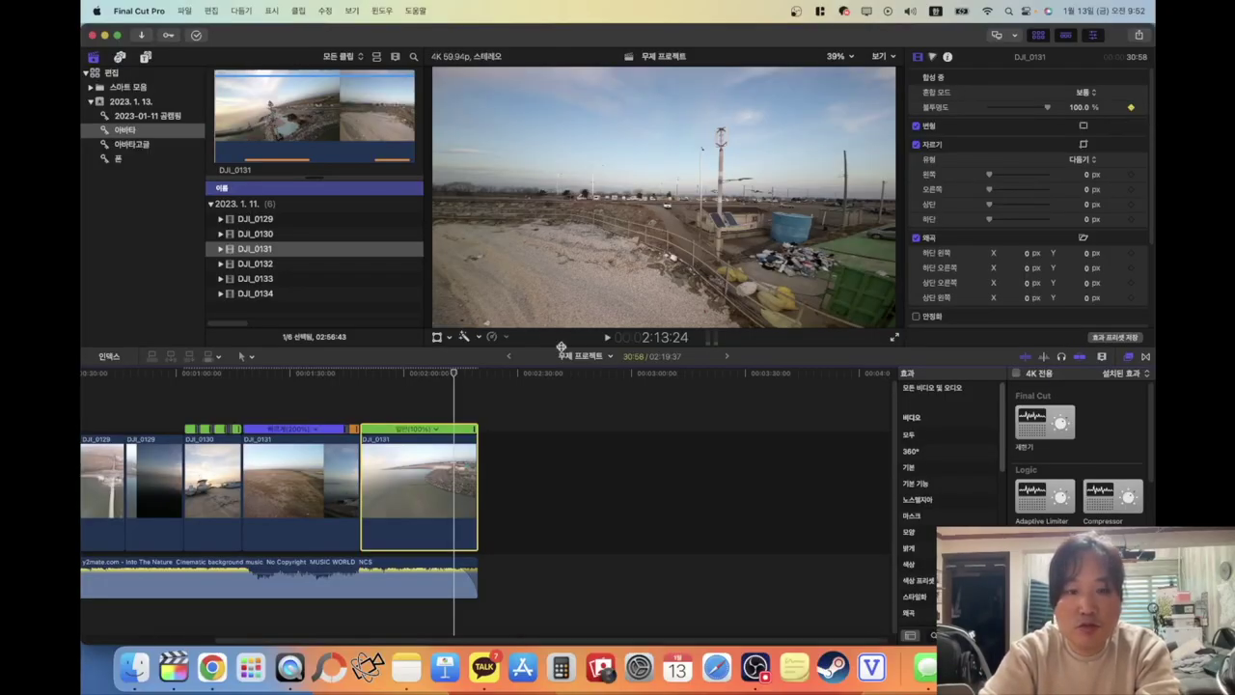
{"action": "left_click_drag", "start_coordinate": [457, 373], "coordinate": [473, 378]}
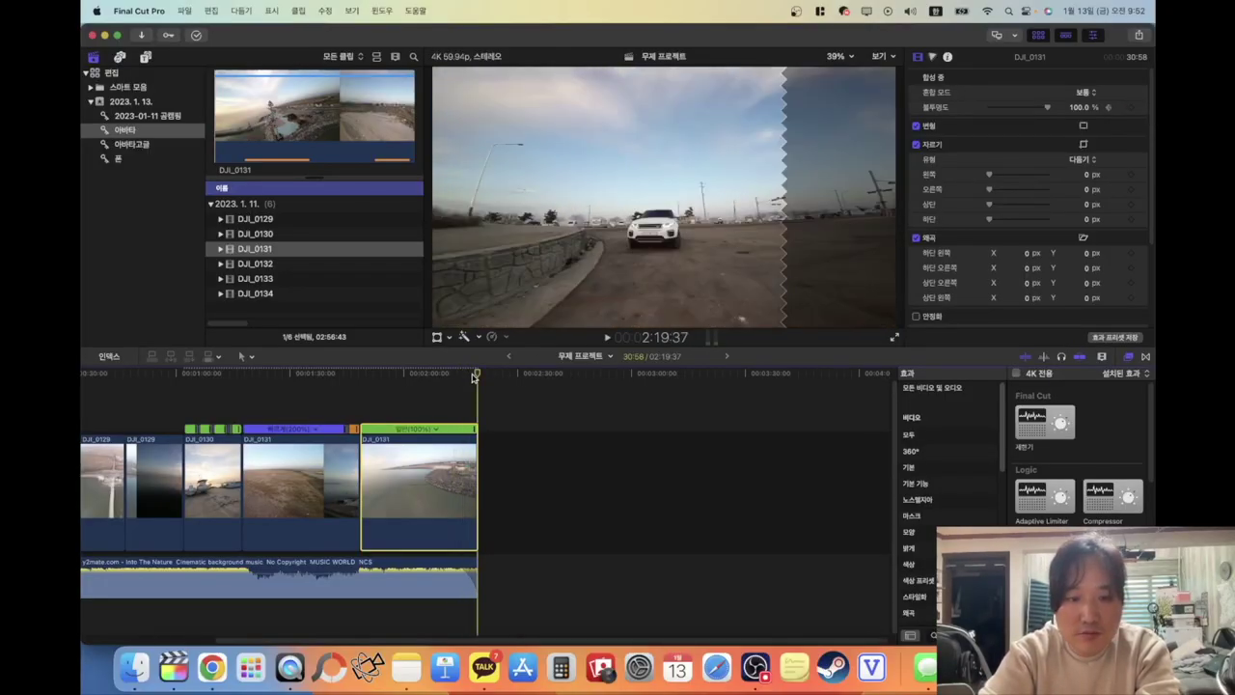
{"action": "key", "text": "Left"}
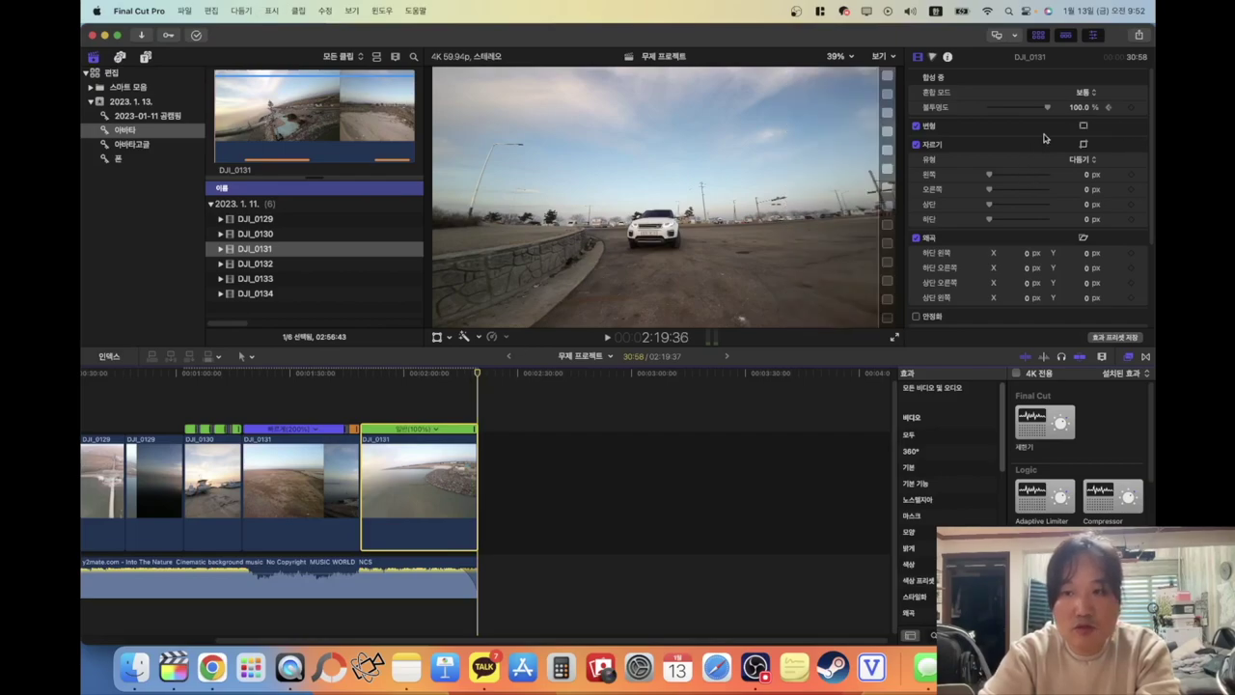
{"action": "left_click_drag", "start_coordinate": [1049, 109], "coordinate": [981, 116]}
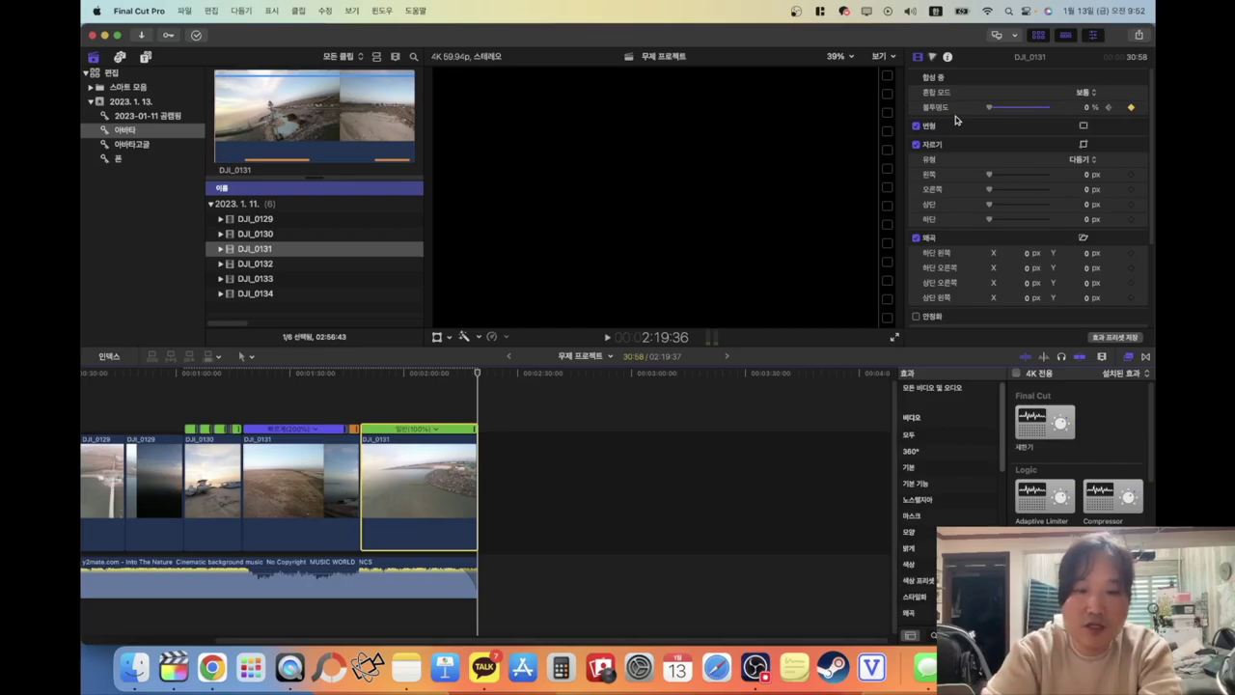
Play the end of the last DJI_0131 clip to check the fade to black together with the music
{"action": "key", "text": "cmd+z"}
{"action": "left_click", "coordinate": [430, 413]}
{"action": "key", "text": "space"}
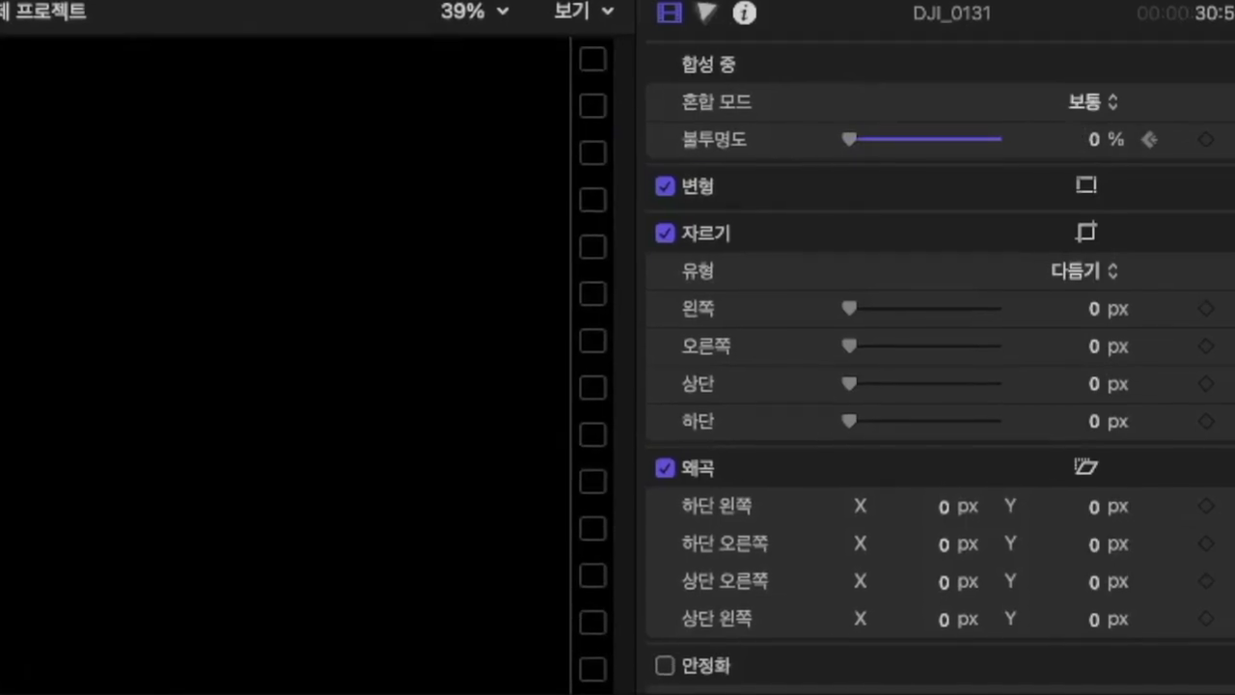
{"action": "left_click", "coordinate": [434, 418]}
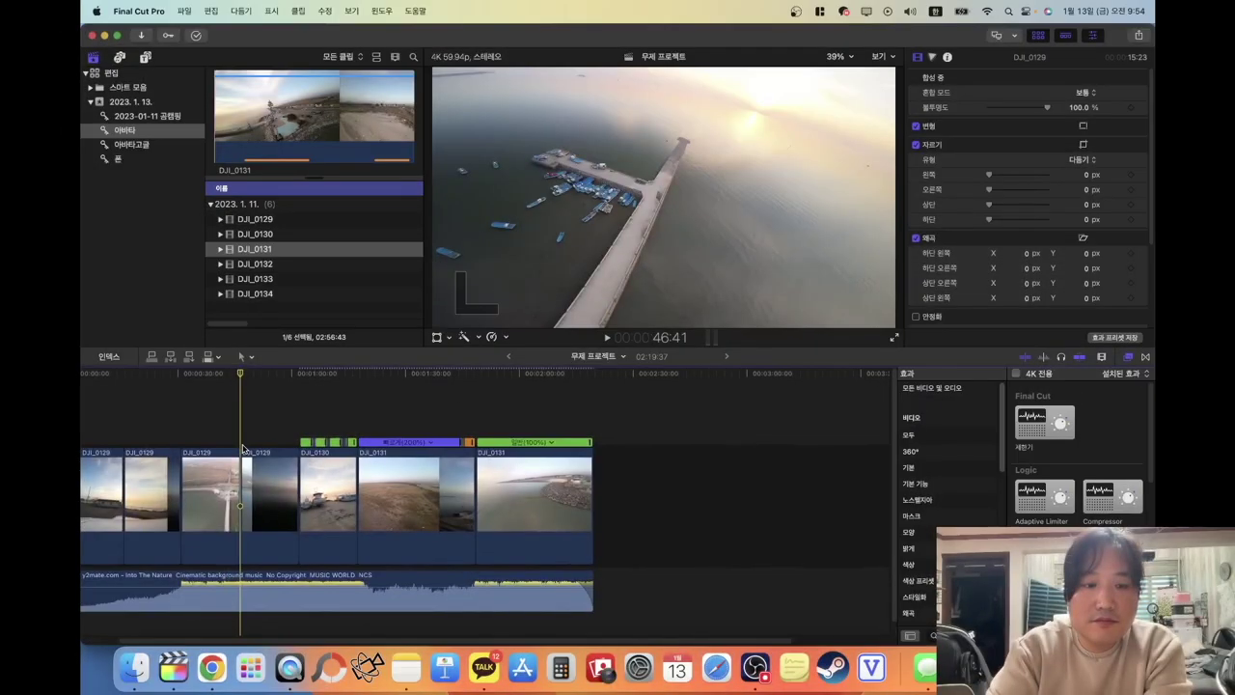
Place the 3 min Adjustment Layer title above the video clips so that it spans the whole 2:19:37 timeline
{"action": "key", "text": "shift+z"}
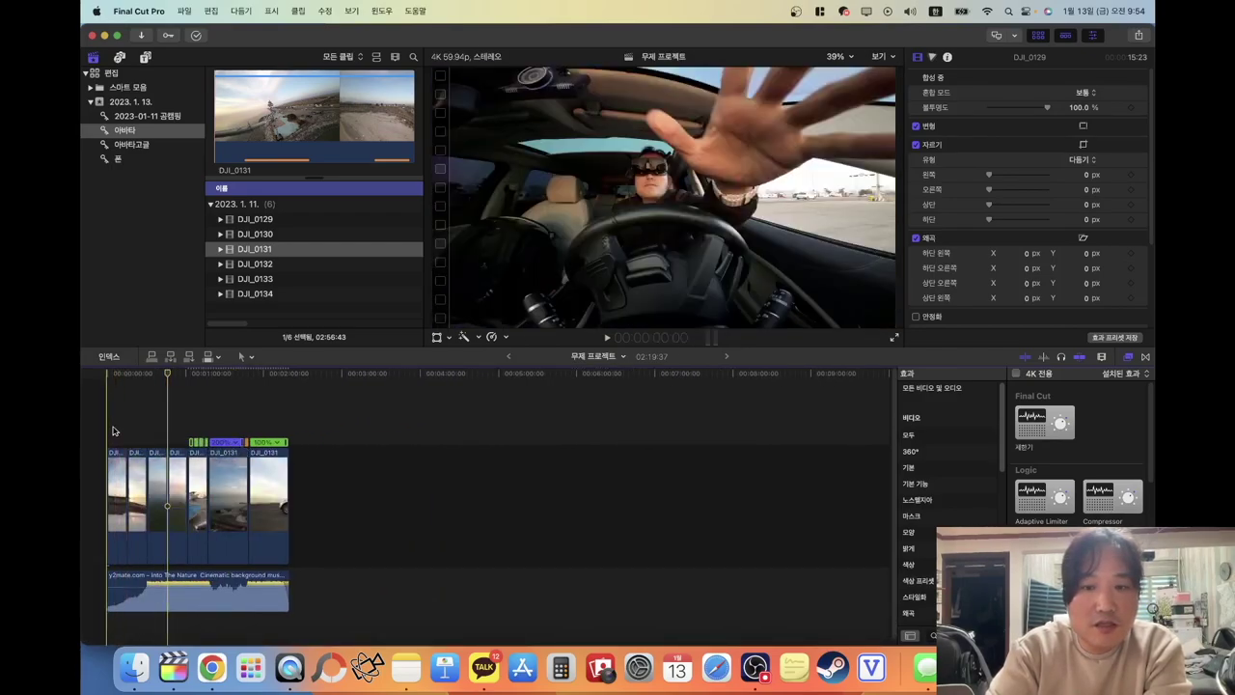
{"action": "left_click", "coordinate": [117, 432]}
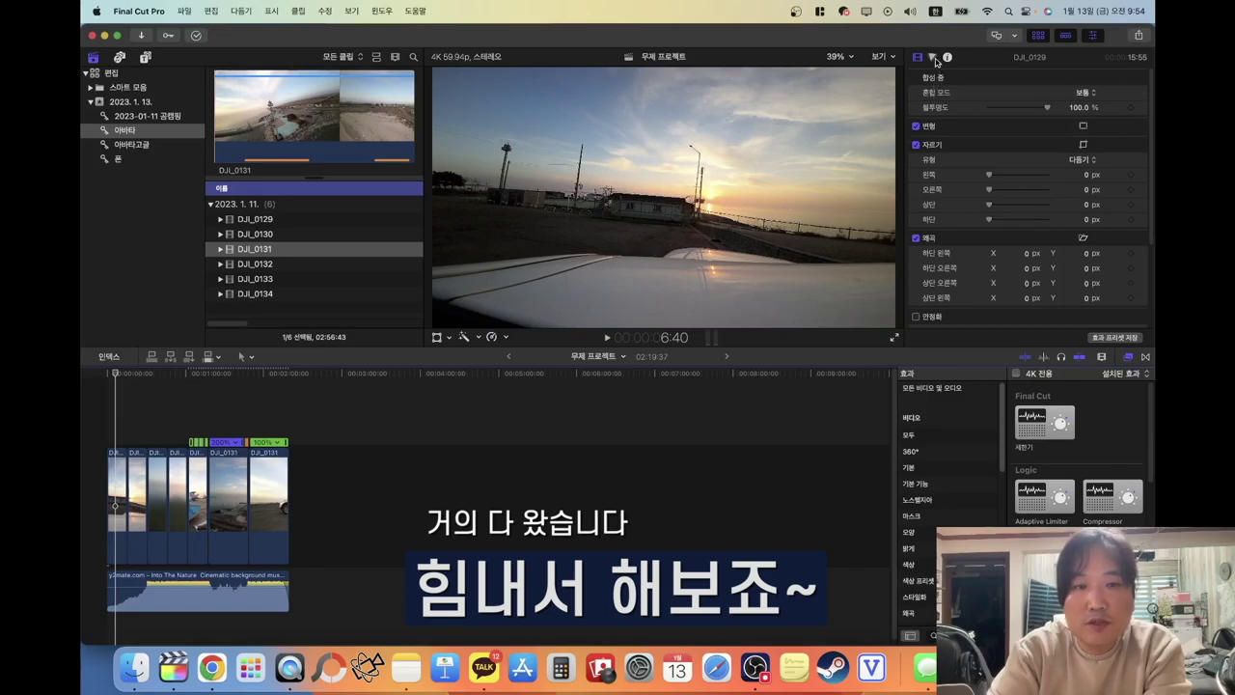
{"action": "key", "text": "alt+super+1"}
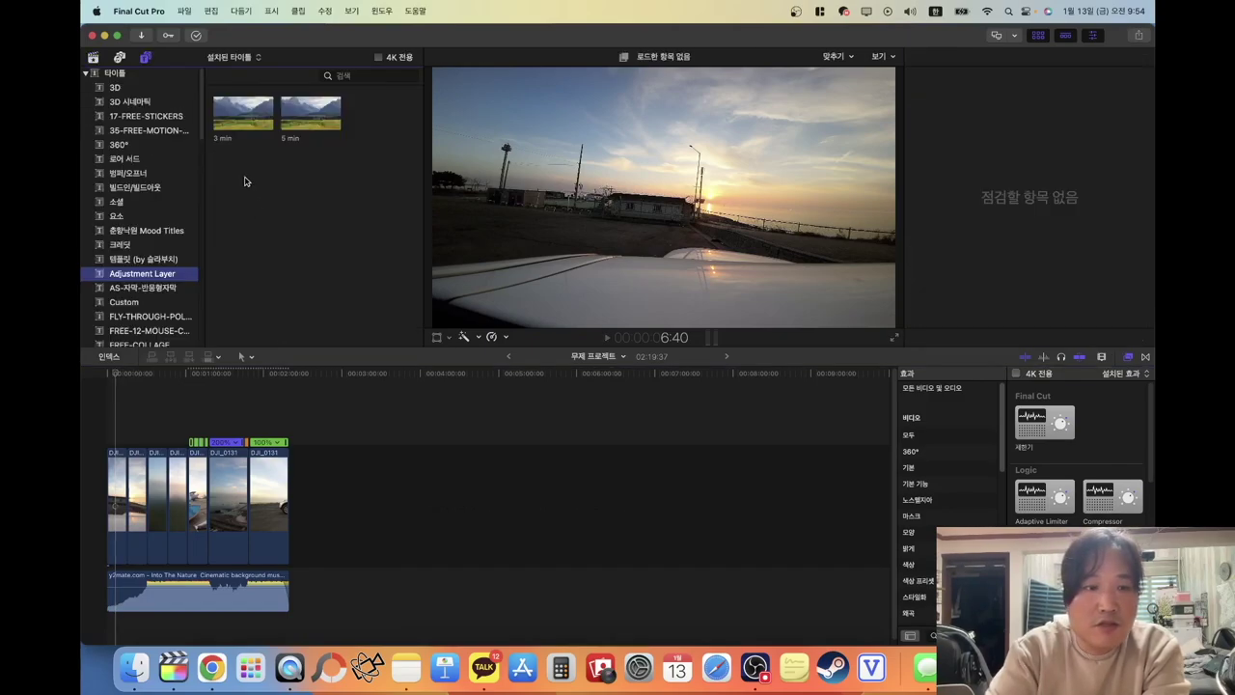
{"action": "left_click_drag", "start_coordinate": [264, 370], "coordinate": [114, 424]}
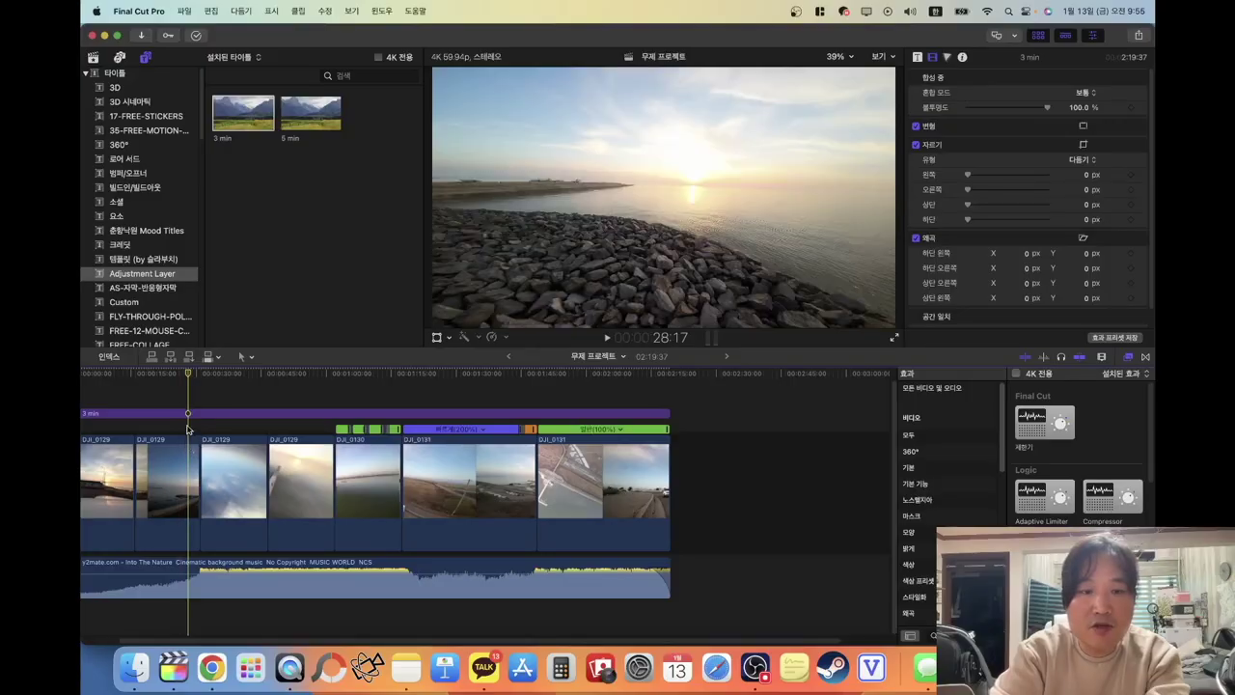
Set the 3 min layer's Color Board exposure to shadows -11%, midtones 4% and highlights 7%, and its global saturation to 20%
{"action": "left_click", "coordinate": [189, 417]}
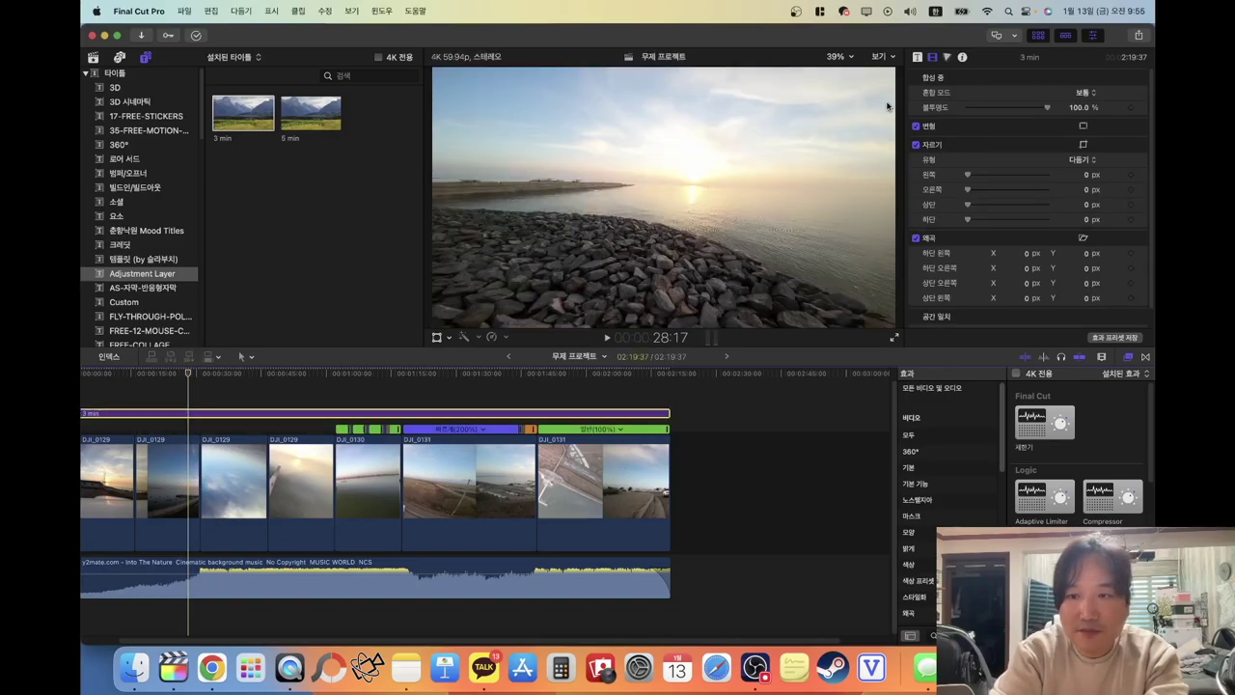
{"action": "left_click", "coordinate": [947, 58]}
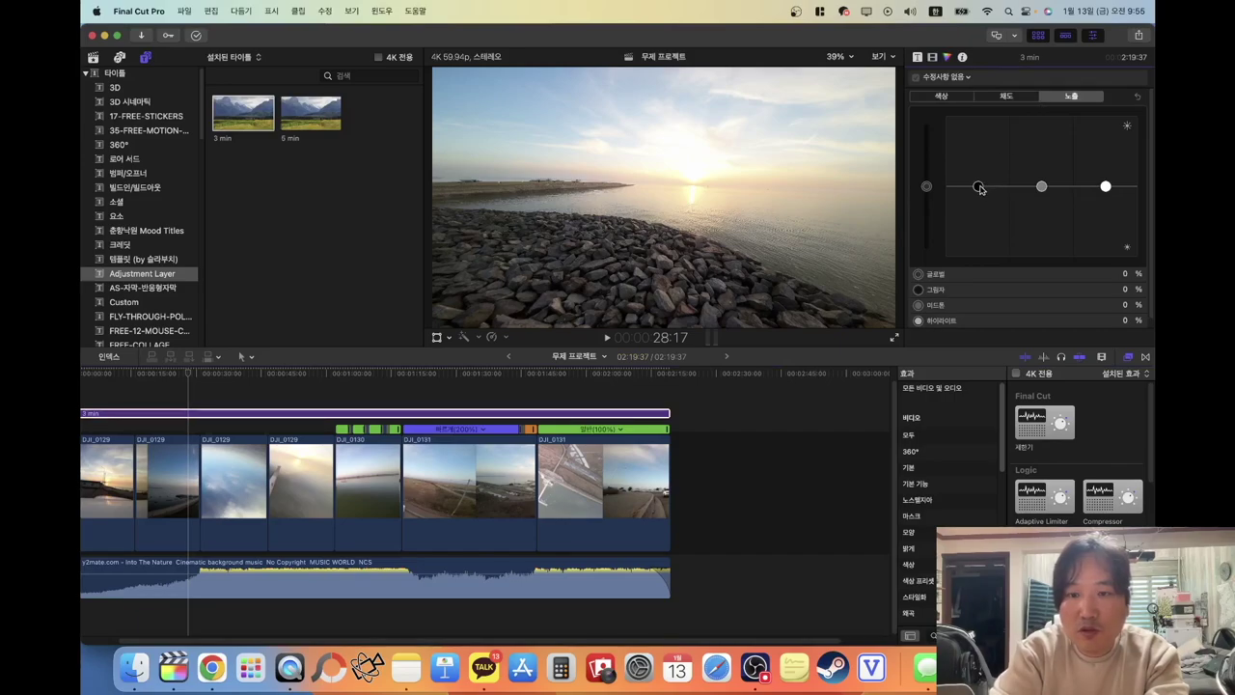
{"action": "left_click", "coordinate": [979, 187]}
{"action": "left_click_drag", "start_coordinate": [980, 190], "coordinate": [980, 197]}
{"action": "left_click", "coordinate": [1106, 187]}
{"action": "left_click", "coordinate": [1042, 187]}
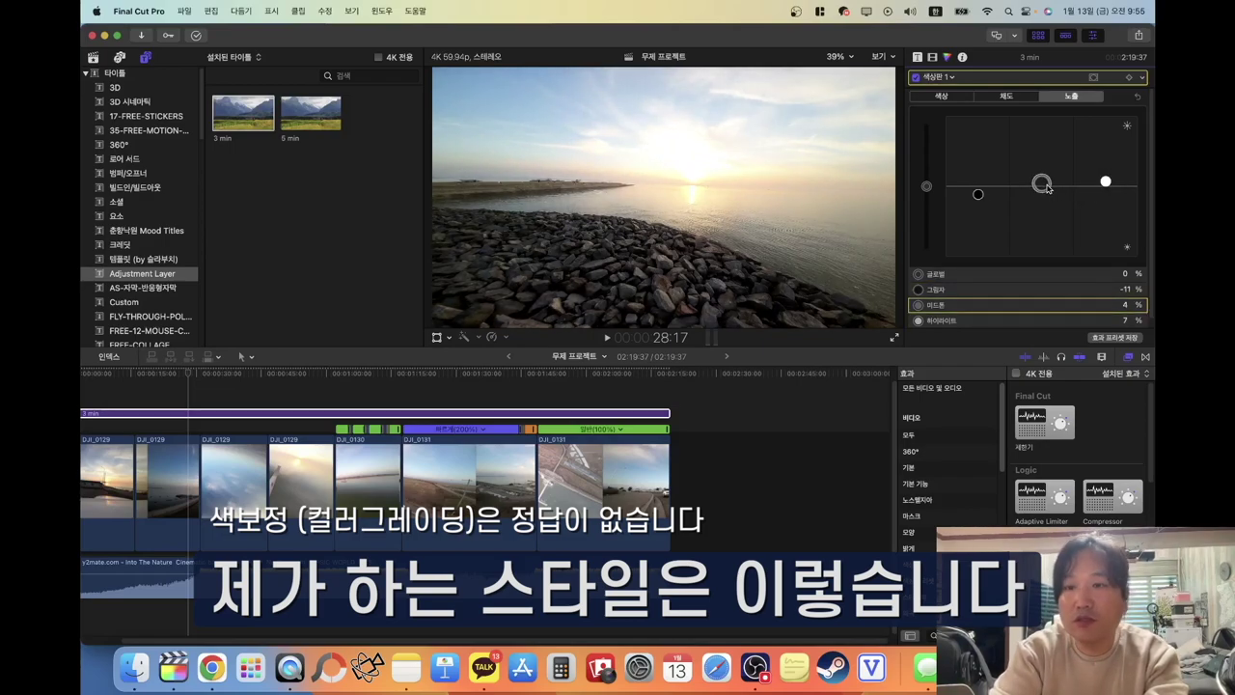
{"action": "left_click", "coordinate": [1010, 97]}
{"action": "left_click", "coordinate": [926, 188]}
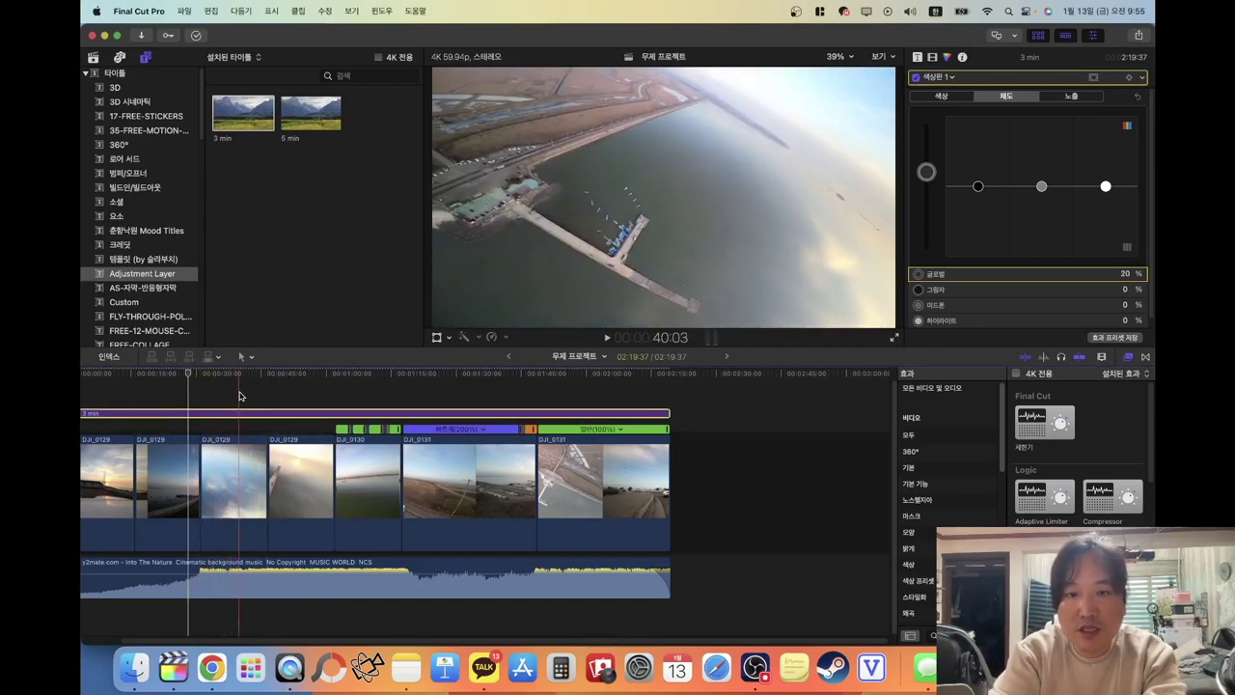
Add Hue/Saturation Curves to the 3 min layer and raise the sampled sunset orange and sky blue in the Hue vs Sat curve at 8:54
{"action": "scroll", "coordinate": [140, 400], "scroll_direction": "left", "scroll_amount": 2}
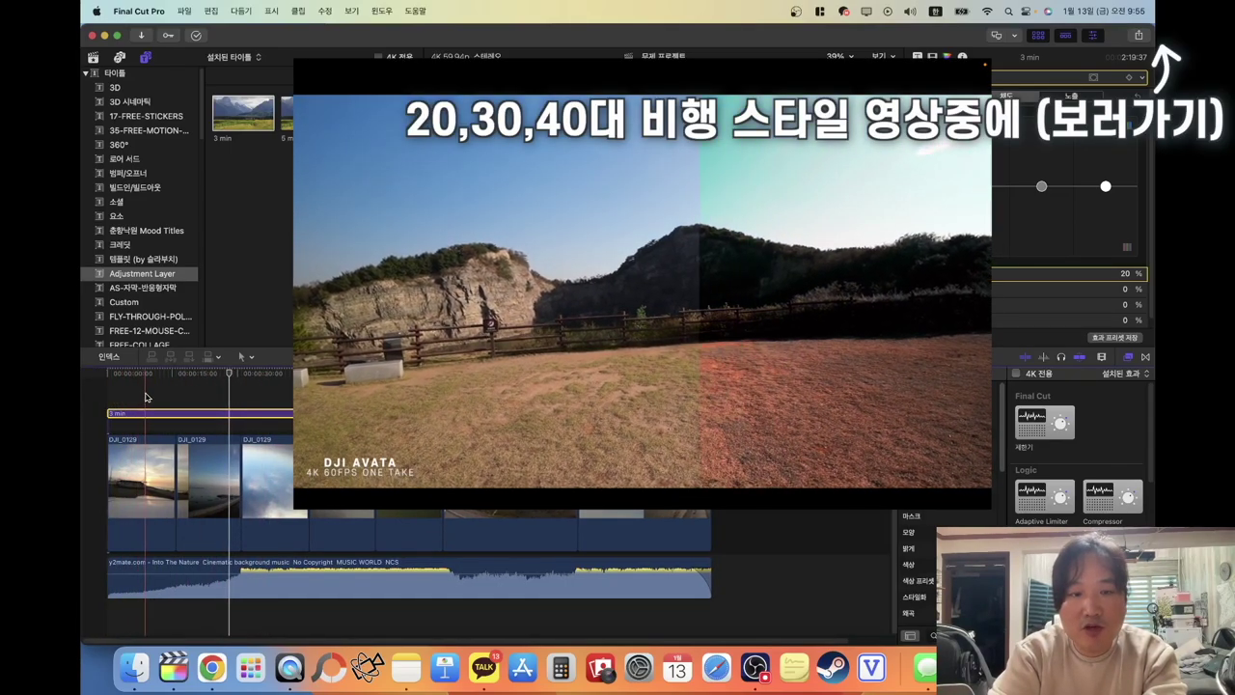
{"action": "left_click", "coordinate": [146, 396]}
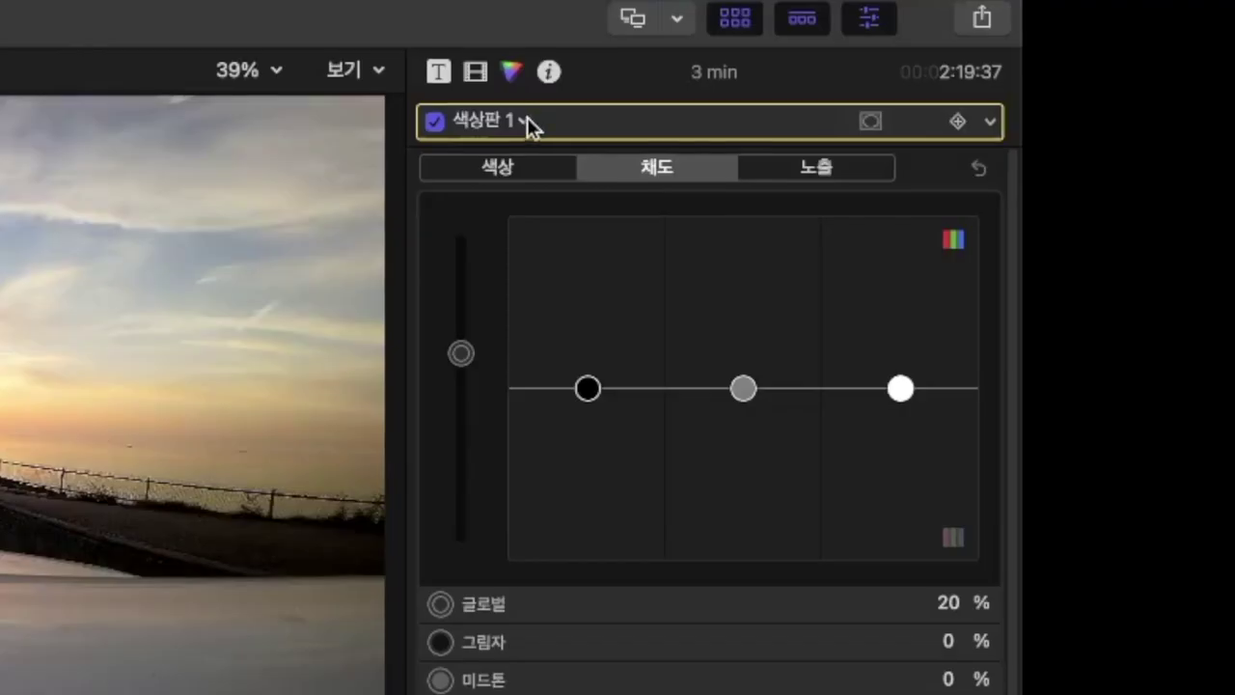
{"action": "left_click", "coordinate": [527, 116]}
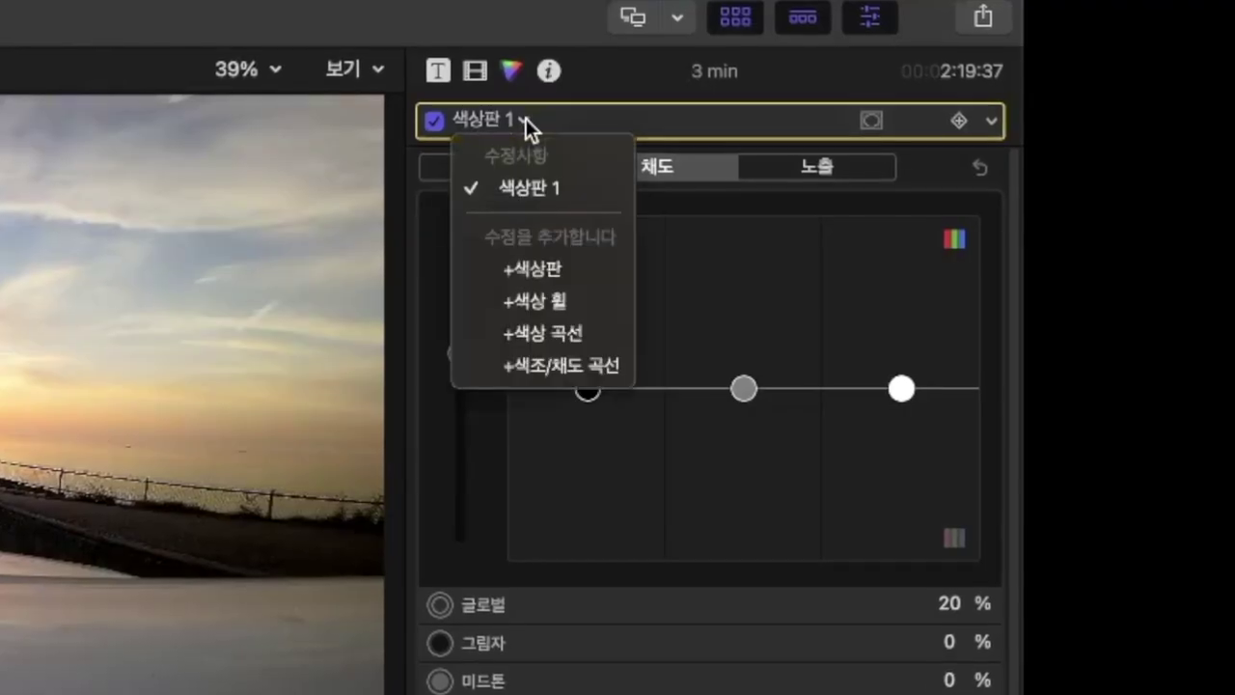
{"action": "left_click", "coordinate": [552, 376]}
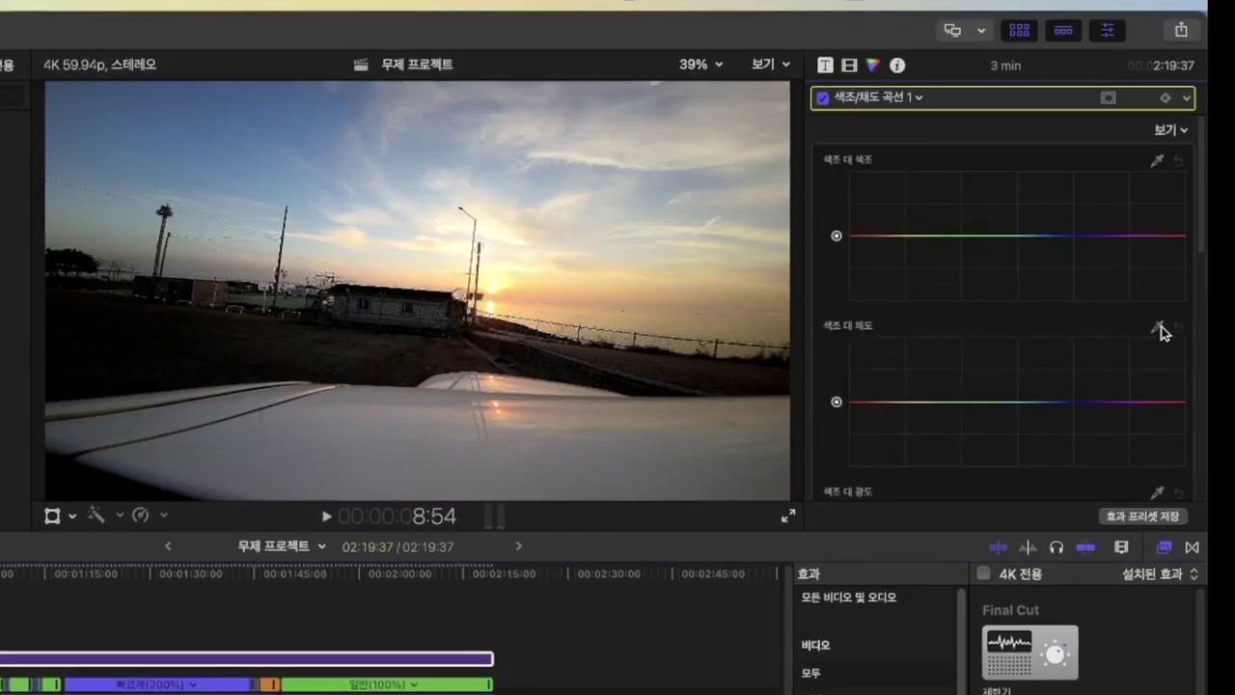
{"action": "left_click", "coordinate": [959, 481]}
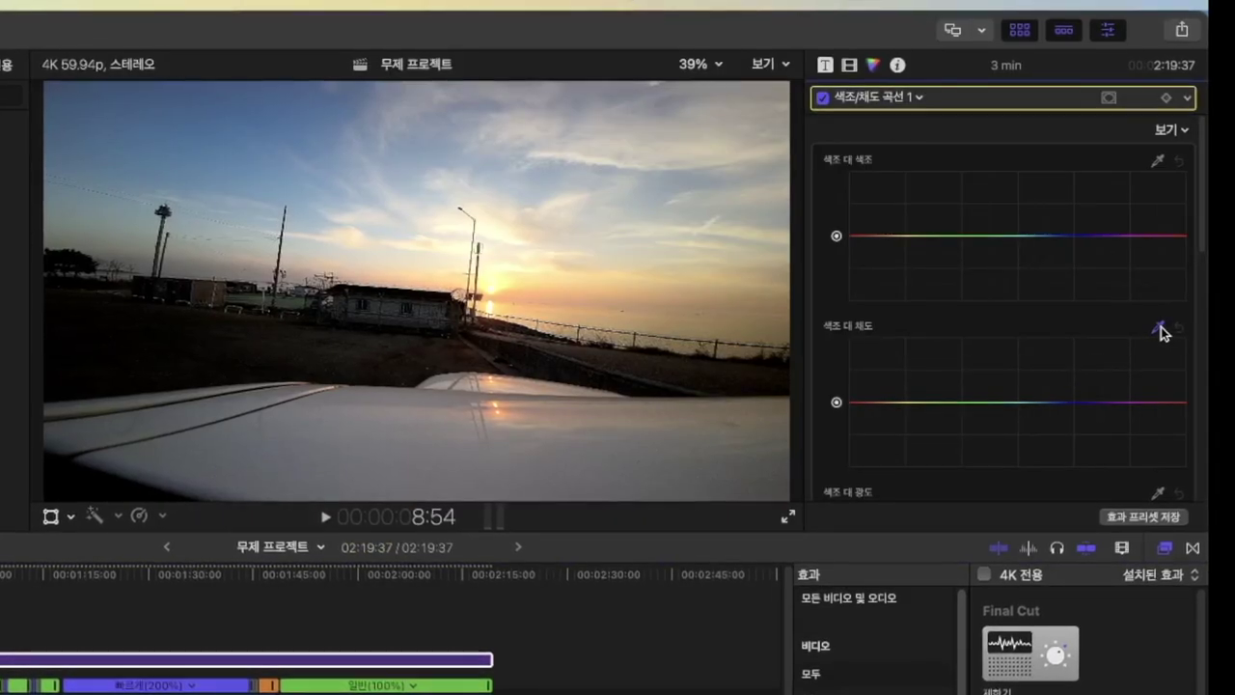
{"action": "left_click", "coordinate": [524, 284]}
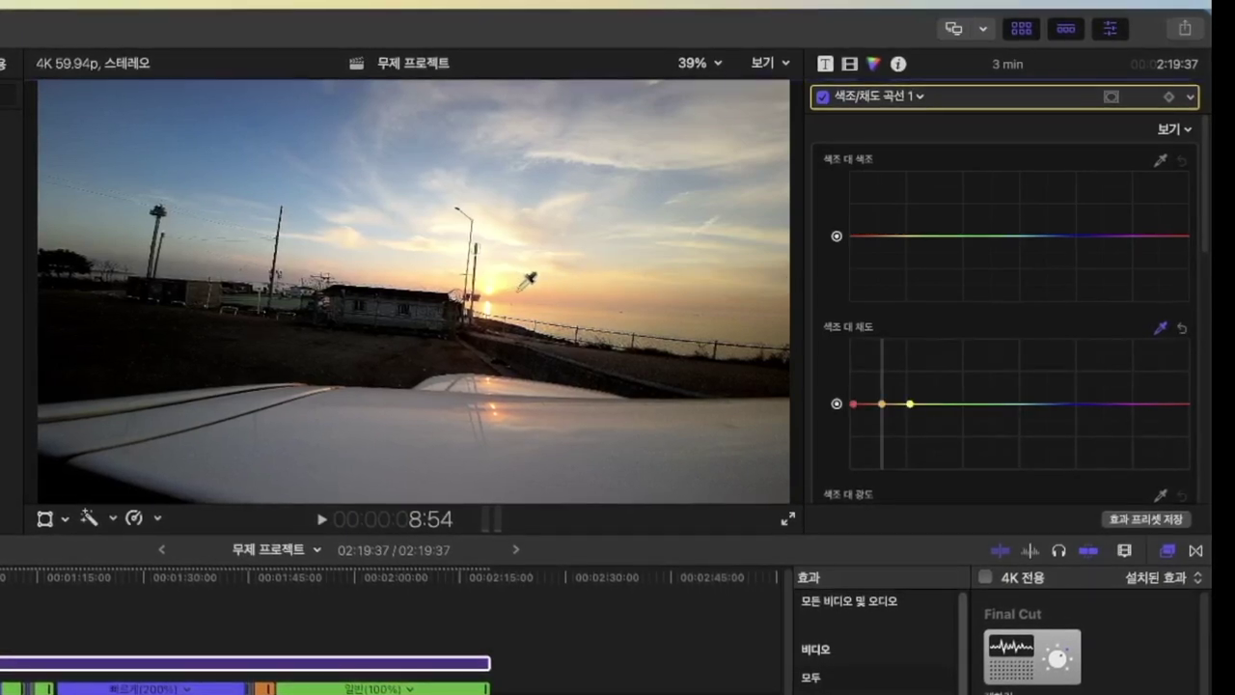
{"action": "left_click_drag", "start_coordinate": [882, 404], "coordinate": [890, 362]}
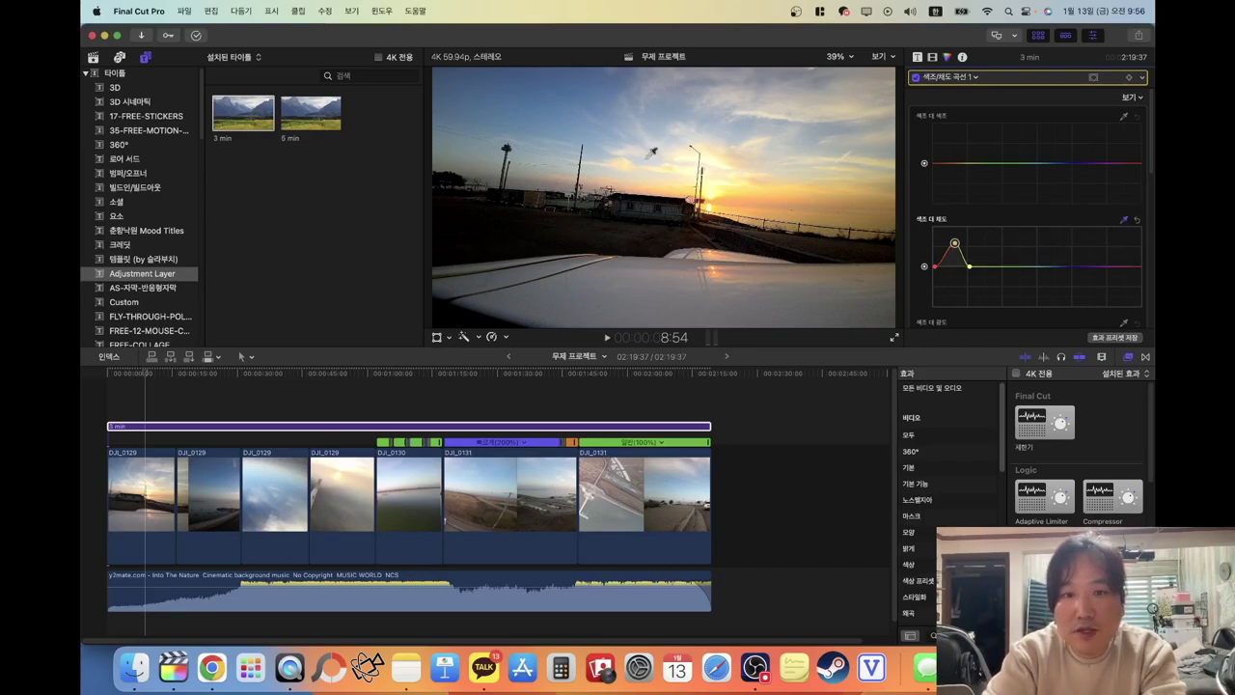
{"action": "left_click", "coordinate": [700, 138]}
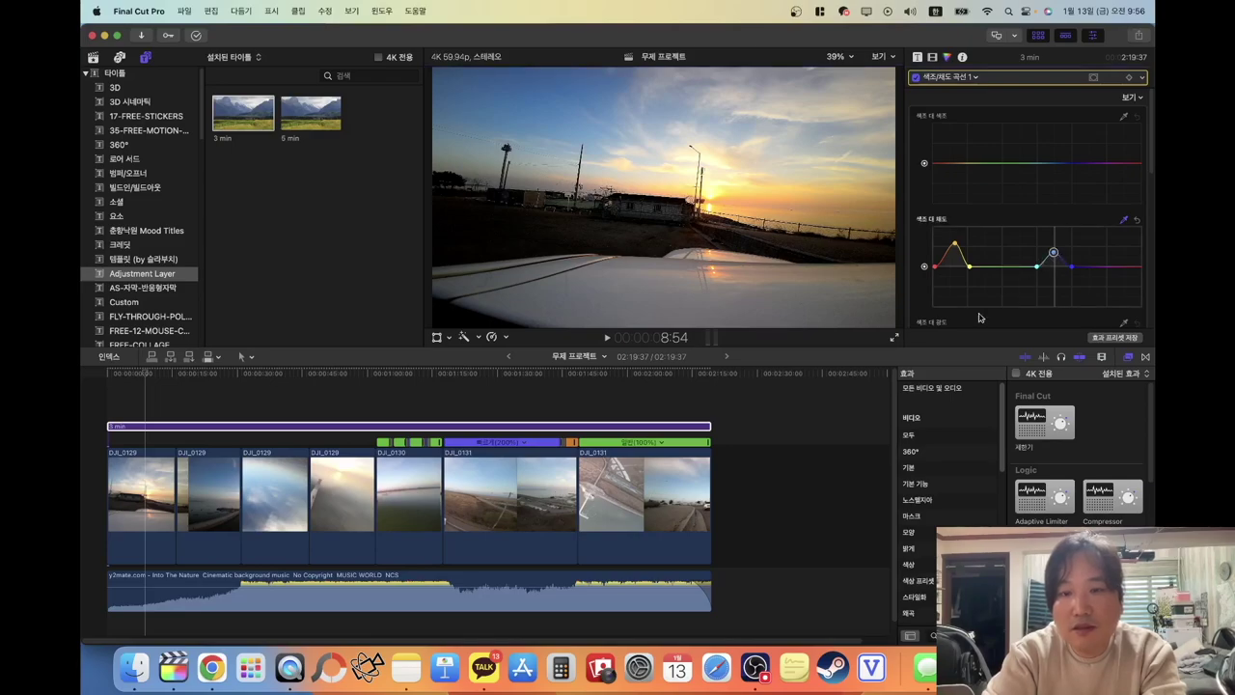
Add a second Color Board with a color mask to the 3 min layer and sample the dark sea water at 37:28
{"action": "left_click", "coordinate": [85, 395]}
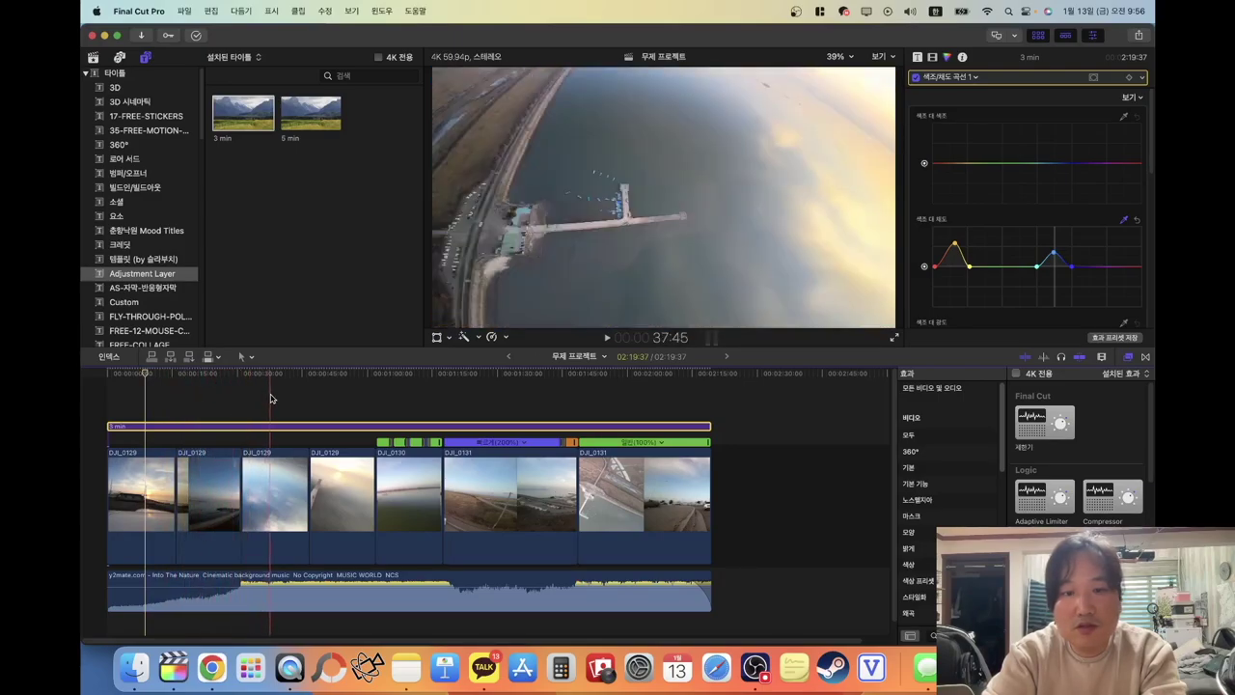
{"action": "left_click", "coordinate": [268, 401]}
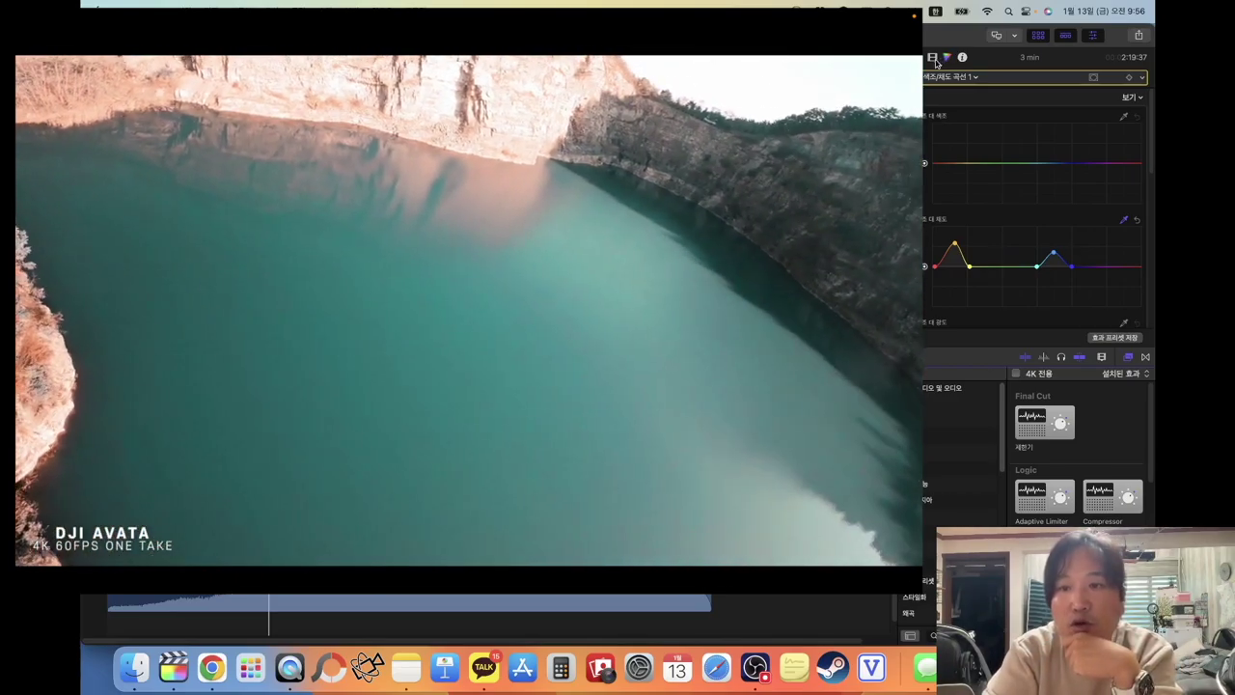
{"action": "left_click", "coordinate": [934, 59]}
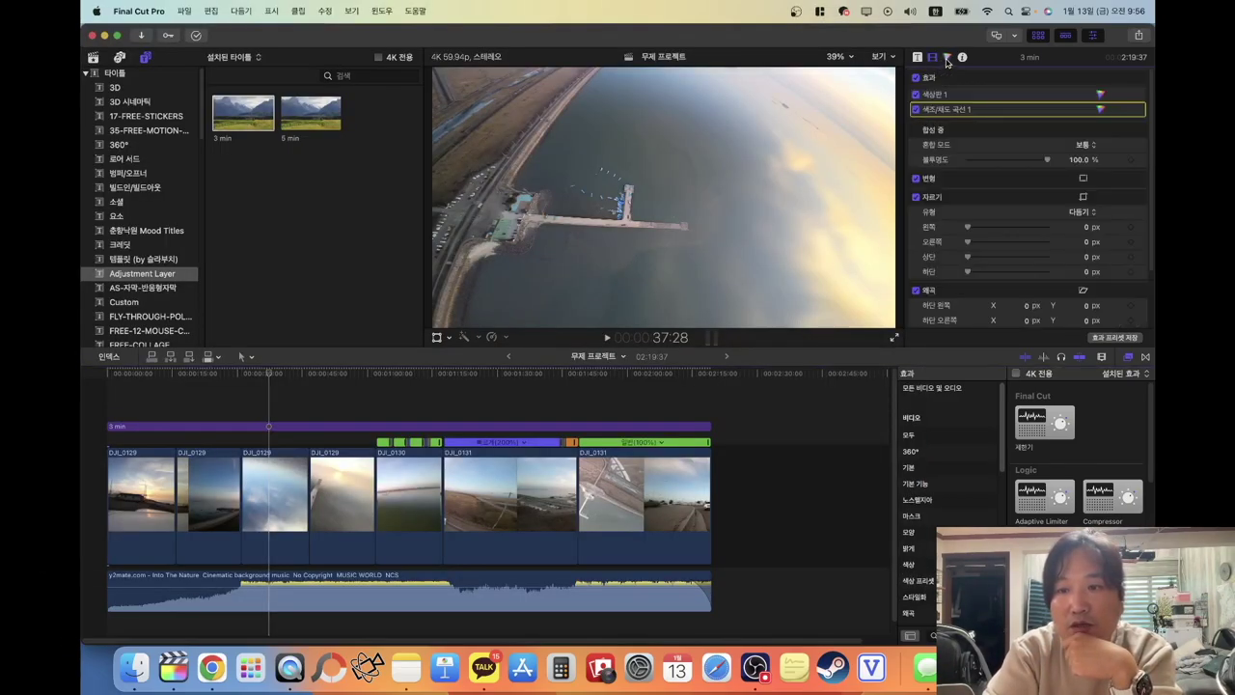
{"action": "left_click", "coordinate": [946, 58]}
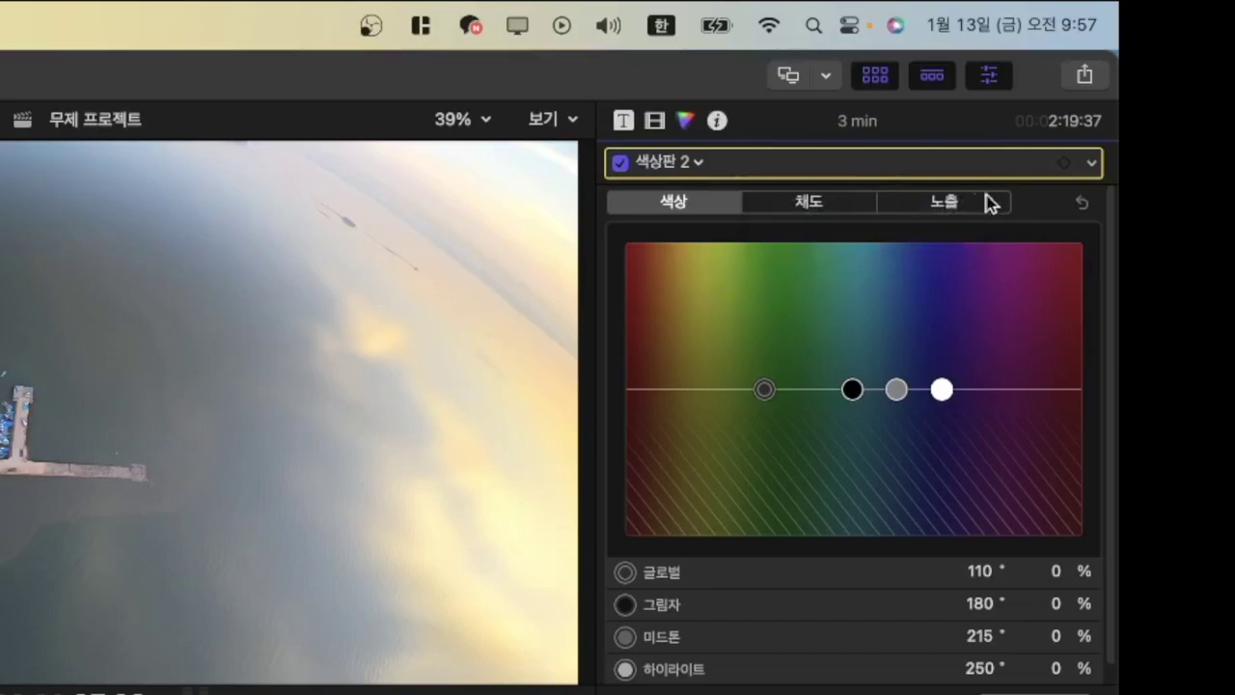
{"action": "left_click", "coordinate": [993, 167]}
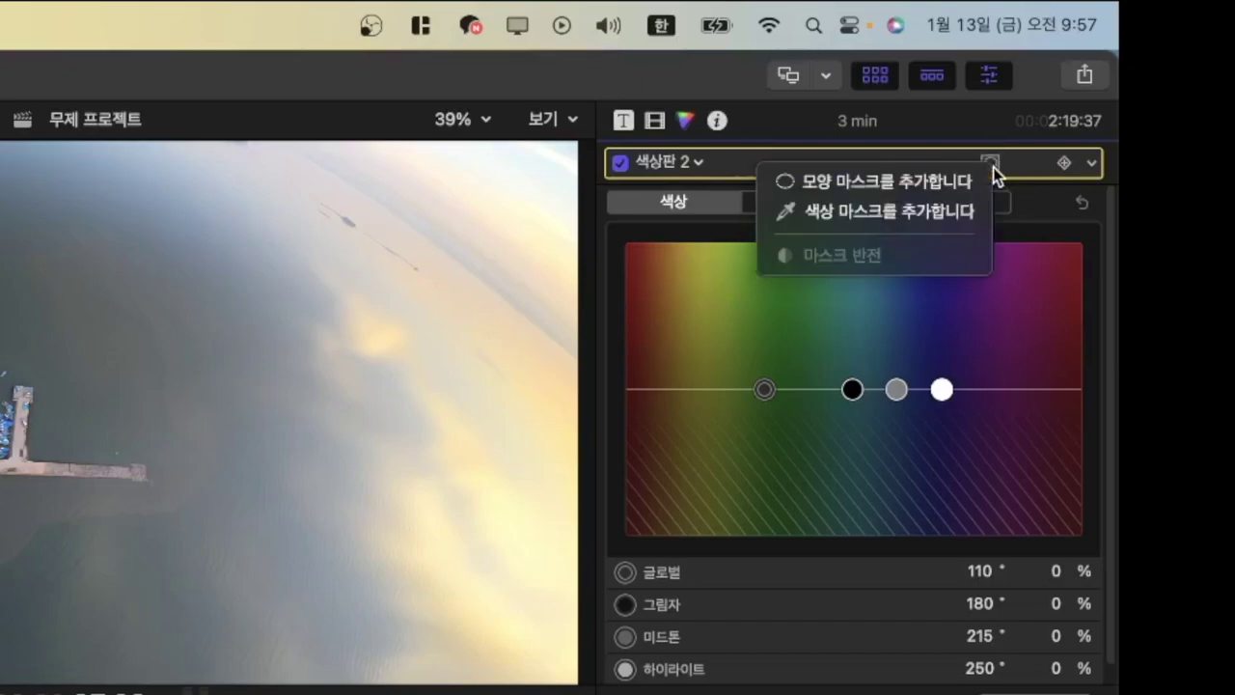
{"action": "left_click", "coordinate": [954, 212]}
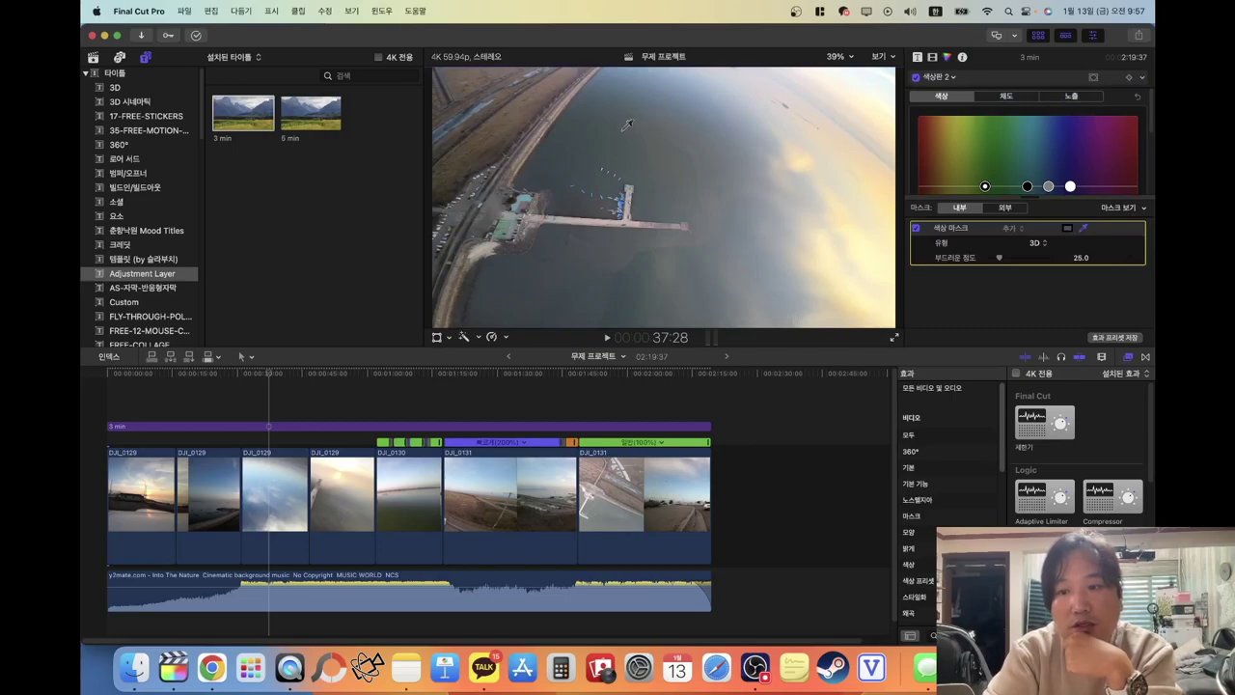
{"action": "left_click_drag", "start_coordinate": [624, 127], "coordinate": [627, 110]}
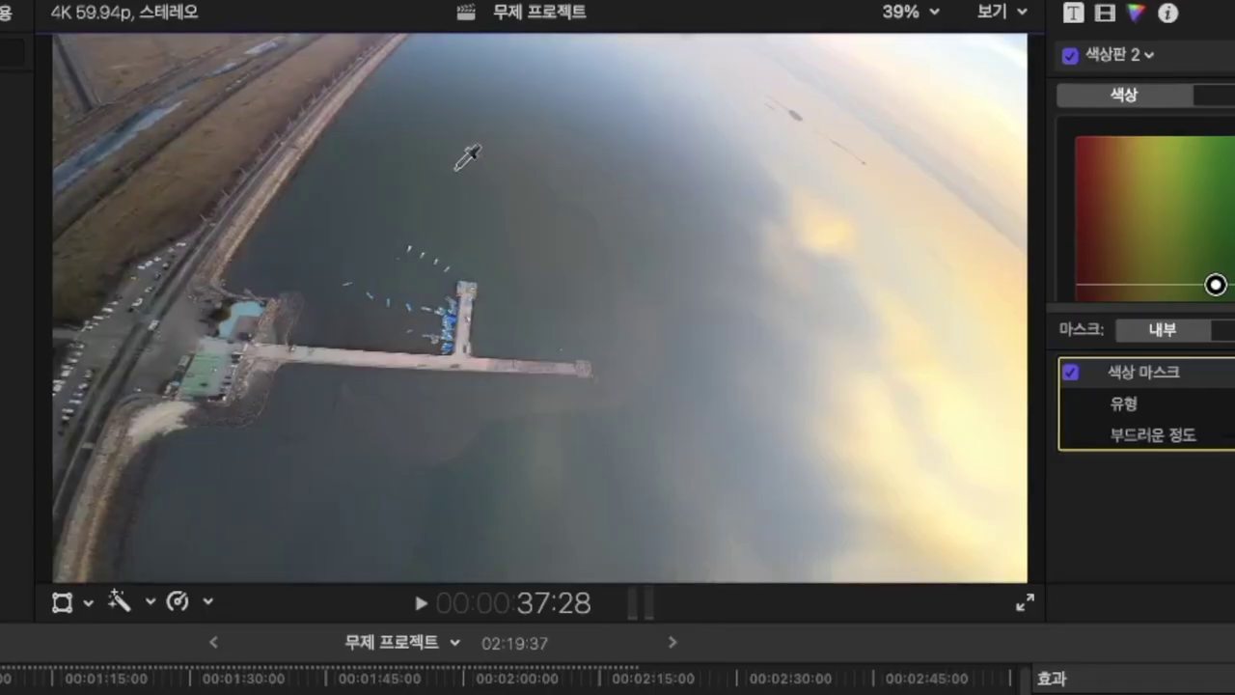
{"action": "left_click", "coordinate": [627, 110]}
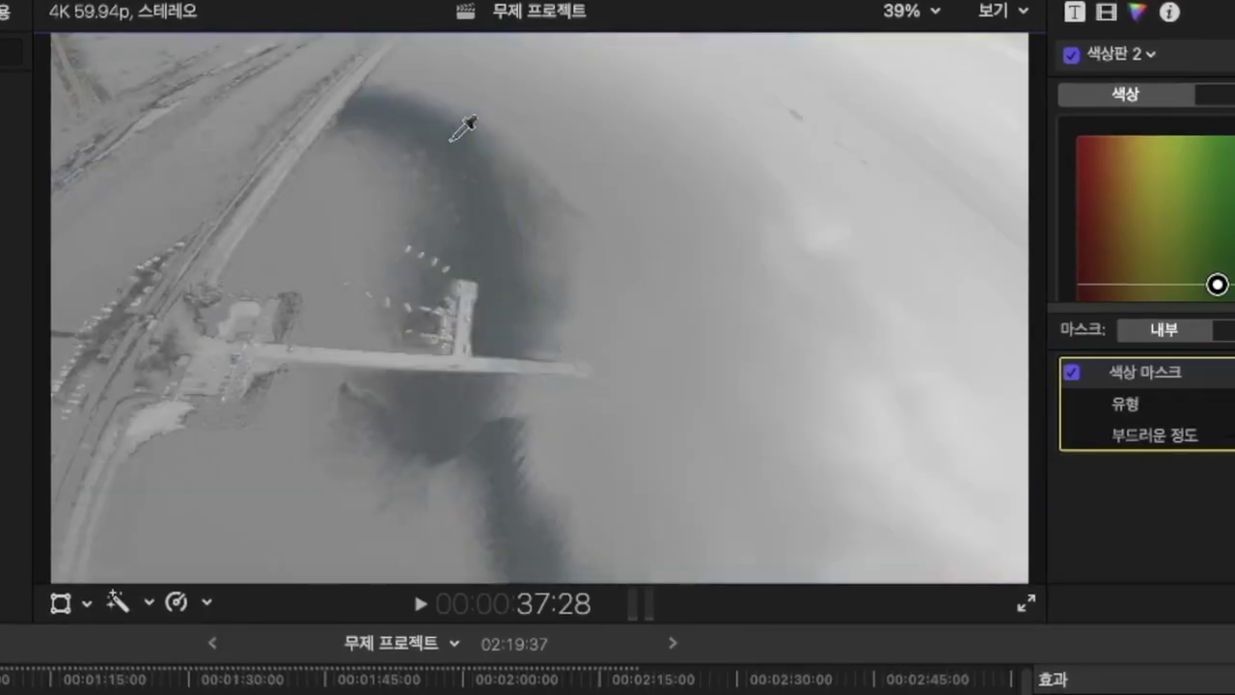
Extend the color mask over the sea water and shift the masked area's global color slightly toward green
{"action": "left_click_drag", "start_coordinate": [451, 140], "coordinate": [502, 93]}
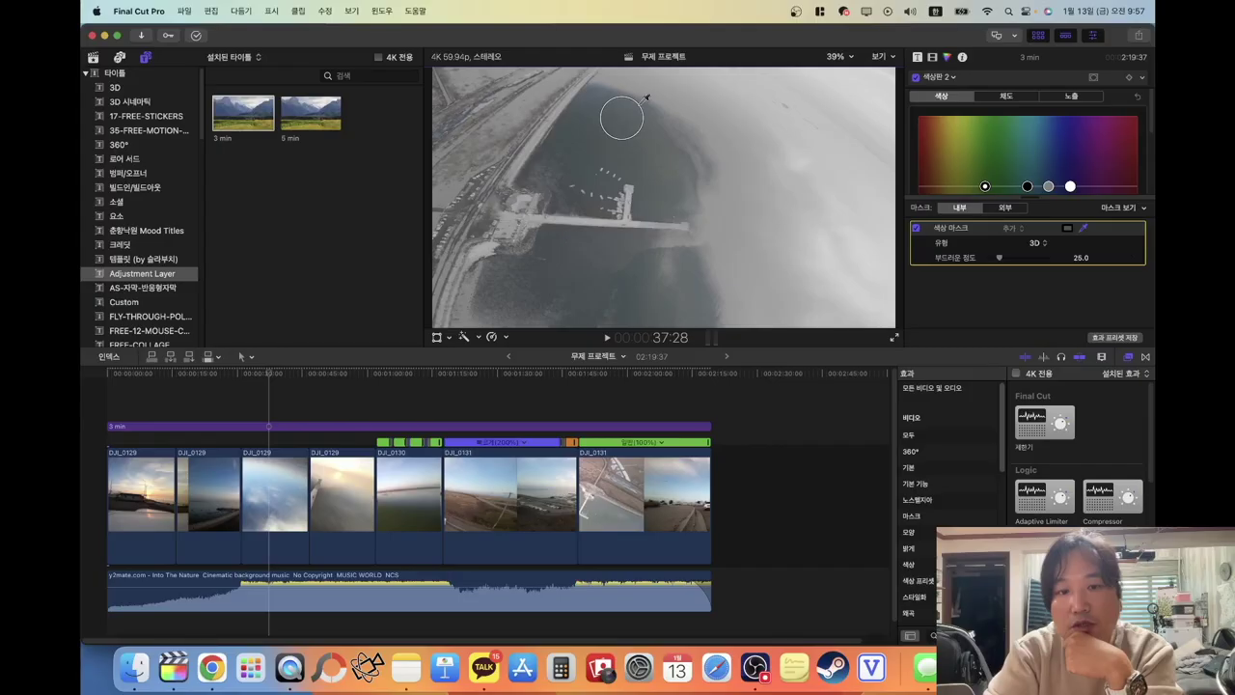
{"action": "left_click_drag", "start_coordinate": [647, 96], "coordinate": [657, 93]}
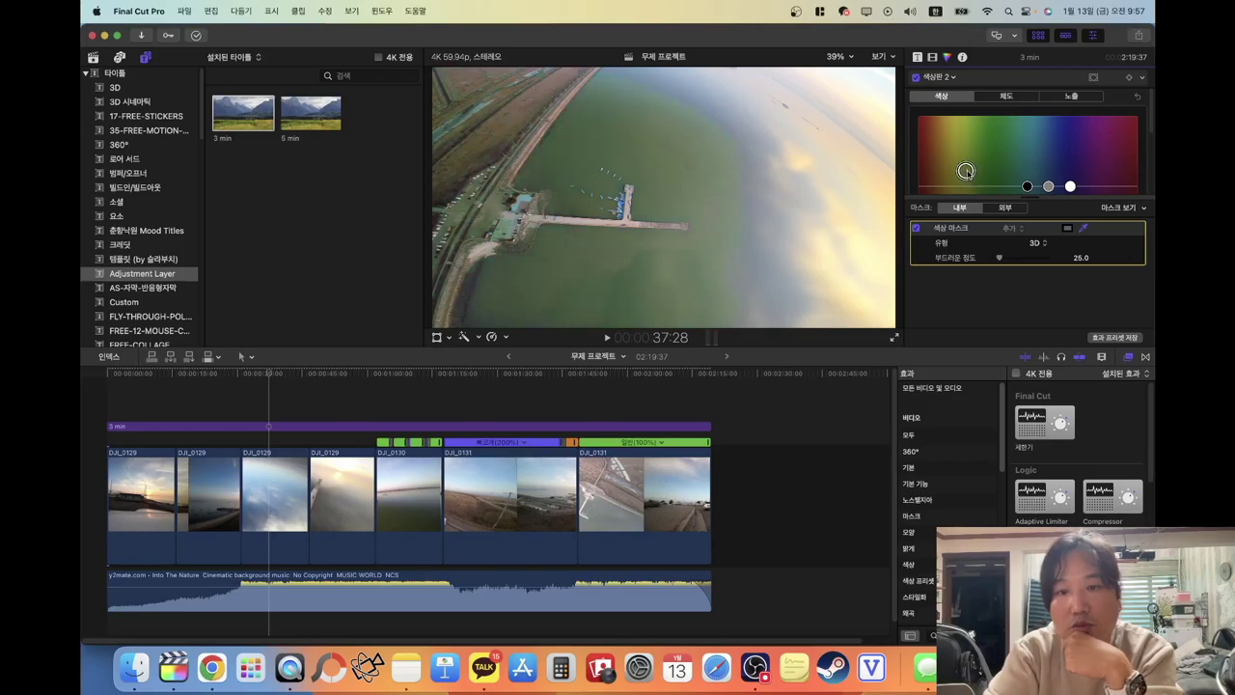
{"action": "left_click_drag", "start_coordinate": [954, 173], "coordinate": [984, 185]}
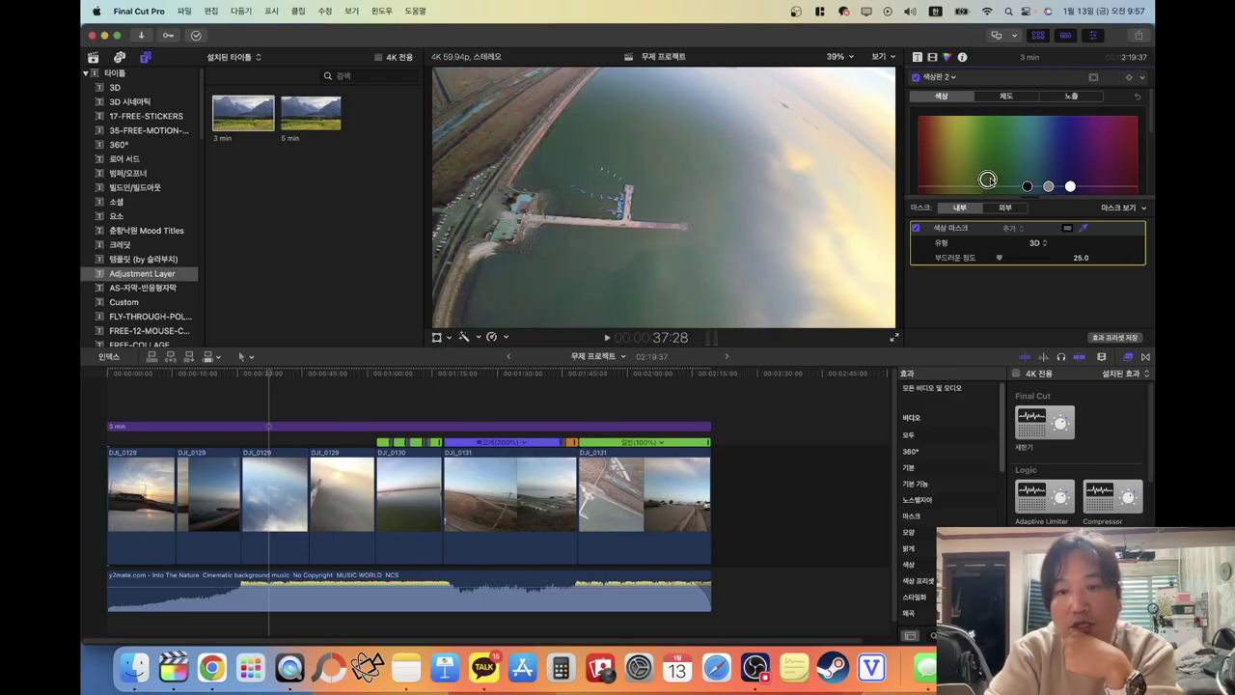
{"action": "left_click_drag", "start_coordinate": [987, 183], "coordinate": [990, 177]}
Play back the graded footage, and toggle the 3 min adjustment layer off and on to compare the shots with and without grading
{"action": "key", "text": "space"}
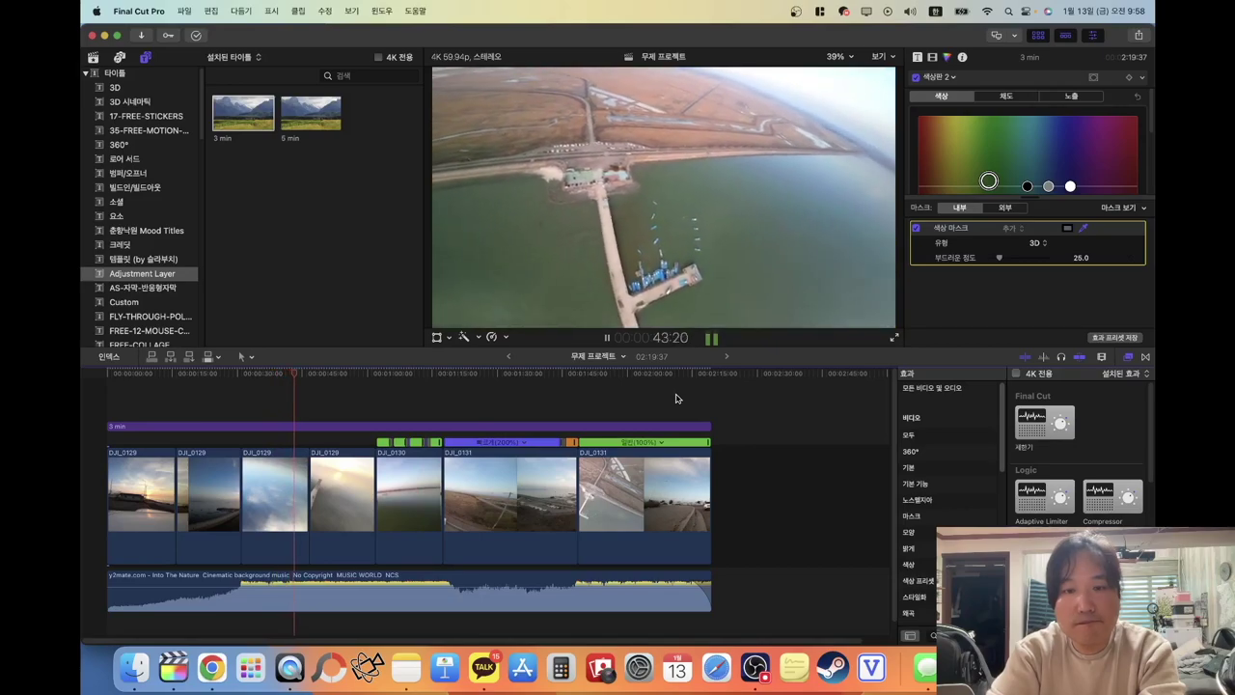
{"action": "left_click", "coordinate": [333, 428]}
{"action": "left_click", "coordinate": [333, 427]}
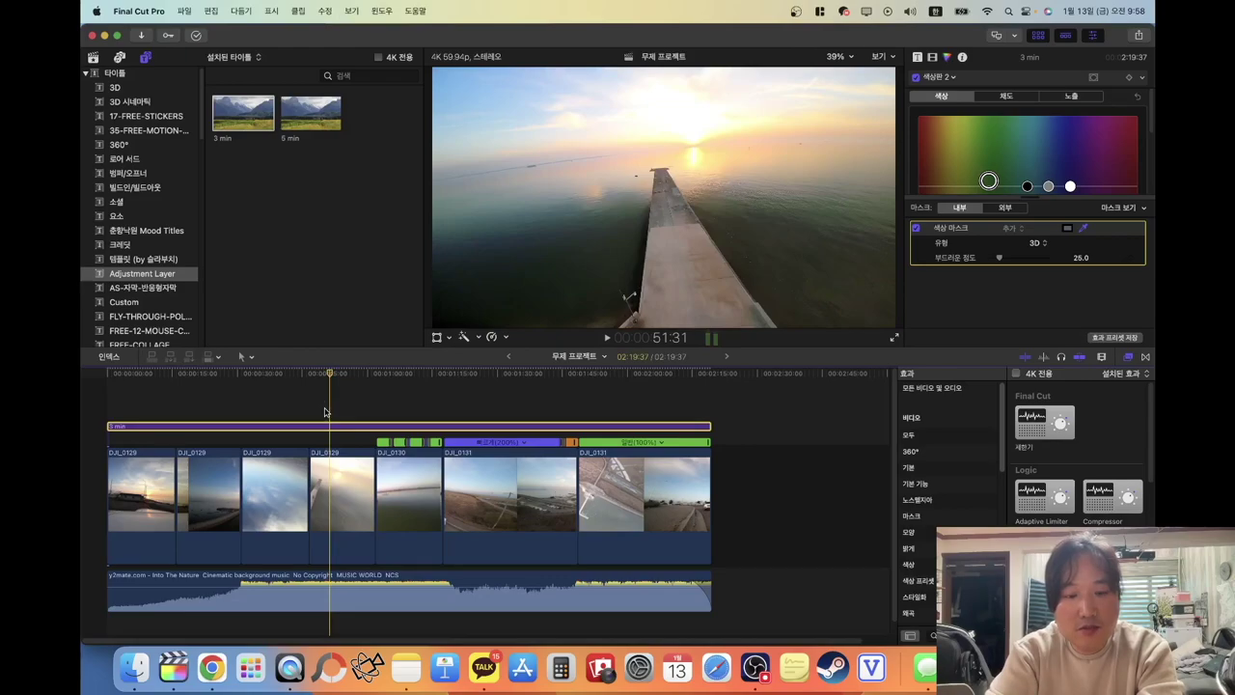
{"action": "right_click", "coordinate": [332, 426]}
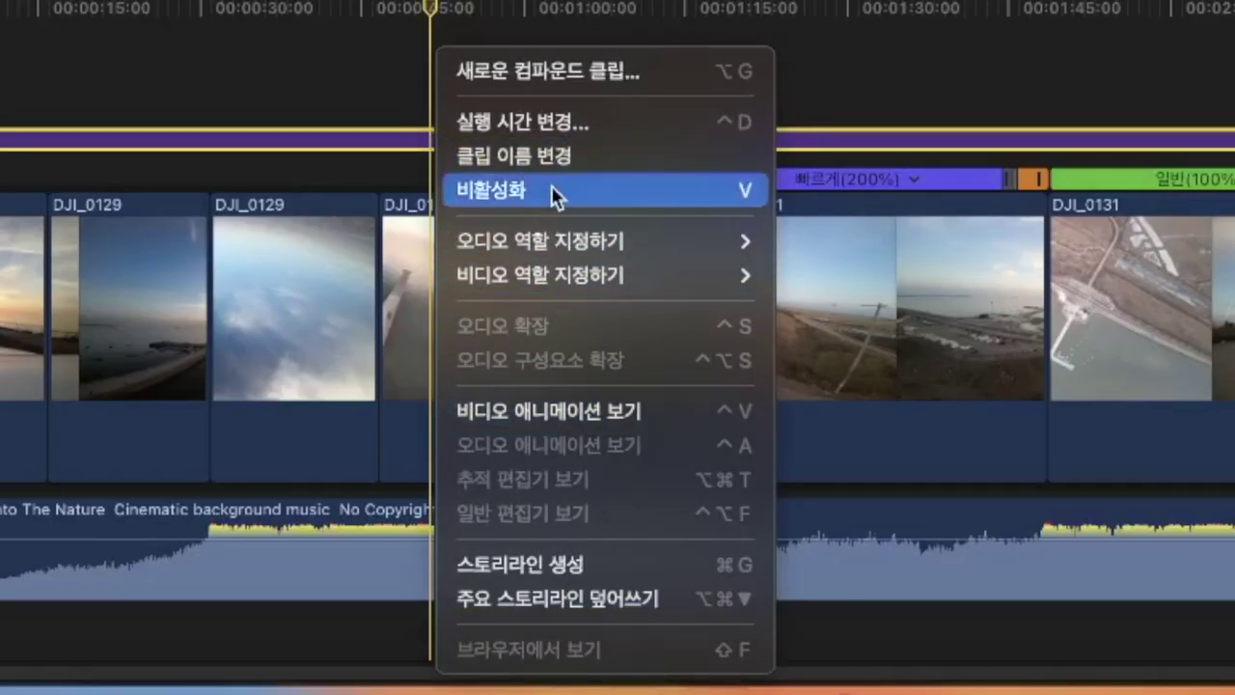
{"action": "left_click", "coordinate": [751, 190]}
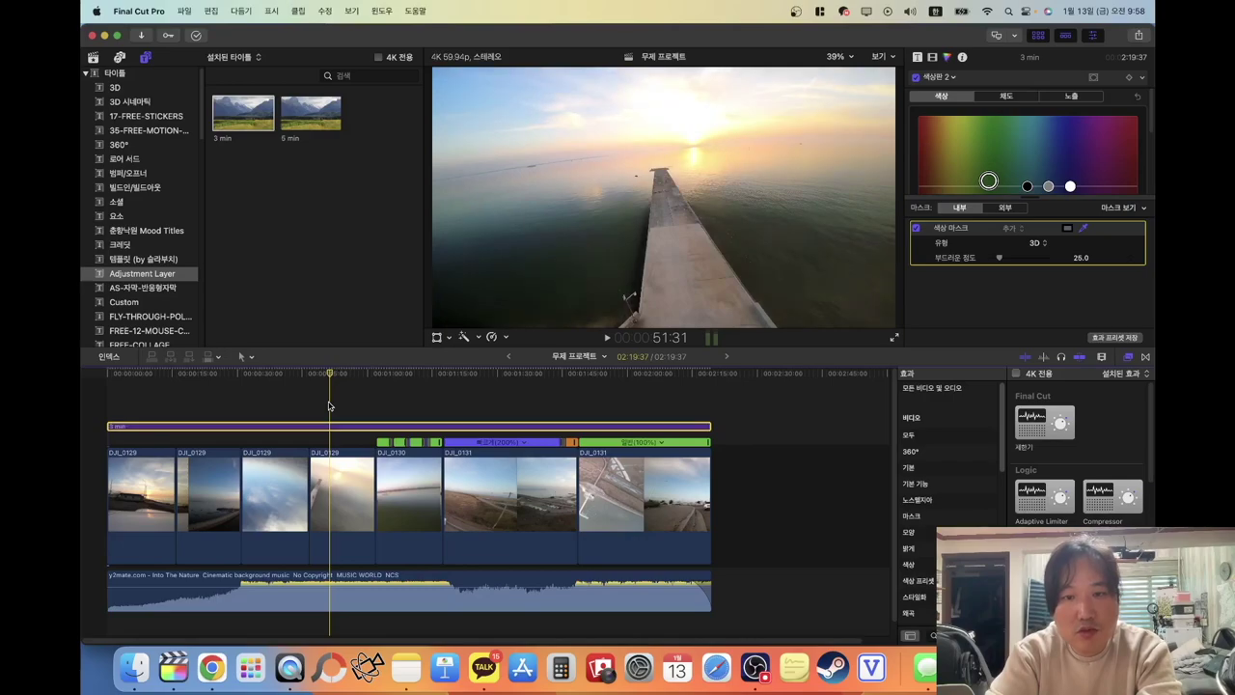
{"action": "key", "text": "v"}
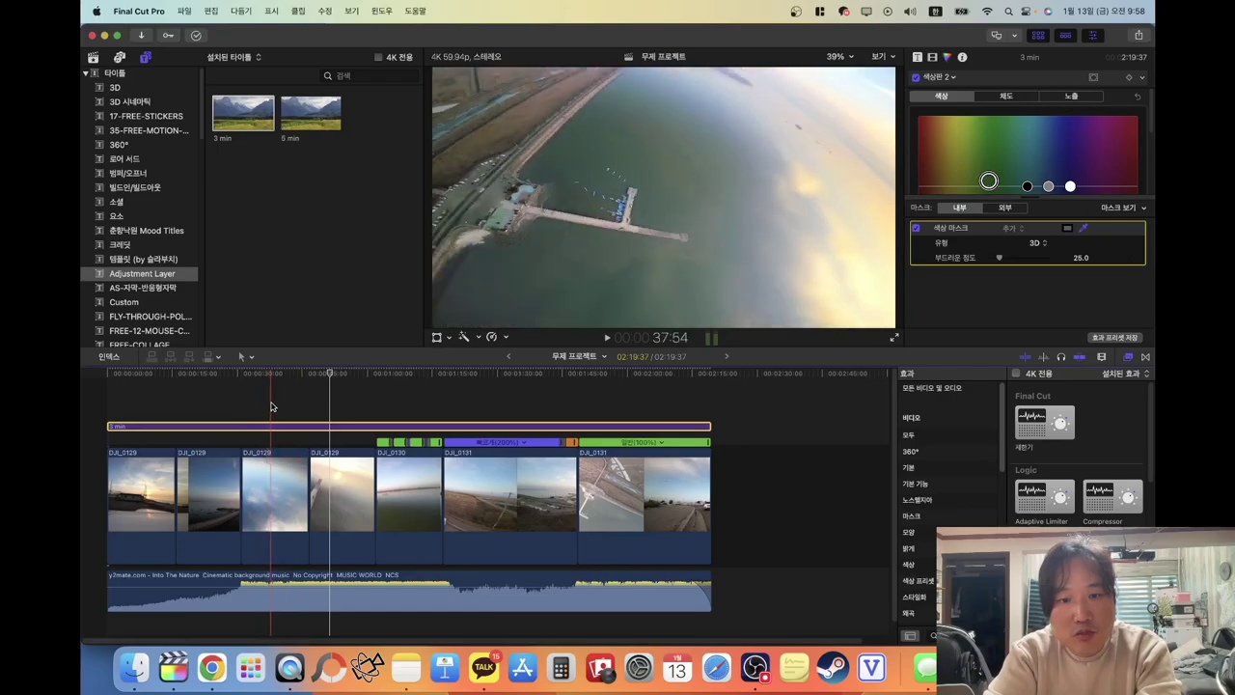
{"action": "key", "text": "v"}
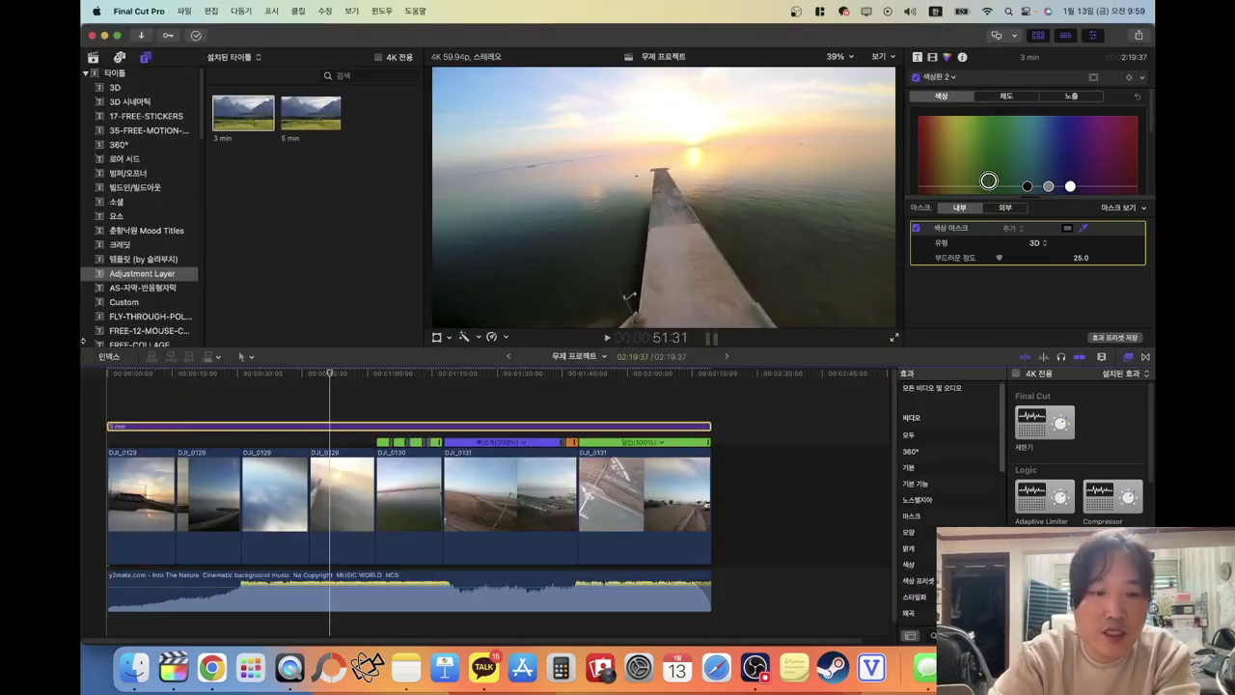
Trim the start of the 3 min adjustment layer to the beginning of the second DJI_0129 clip
{"action": "left_click", "coordinate": [193, 454]}
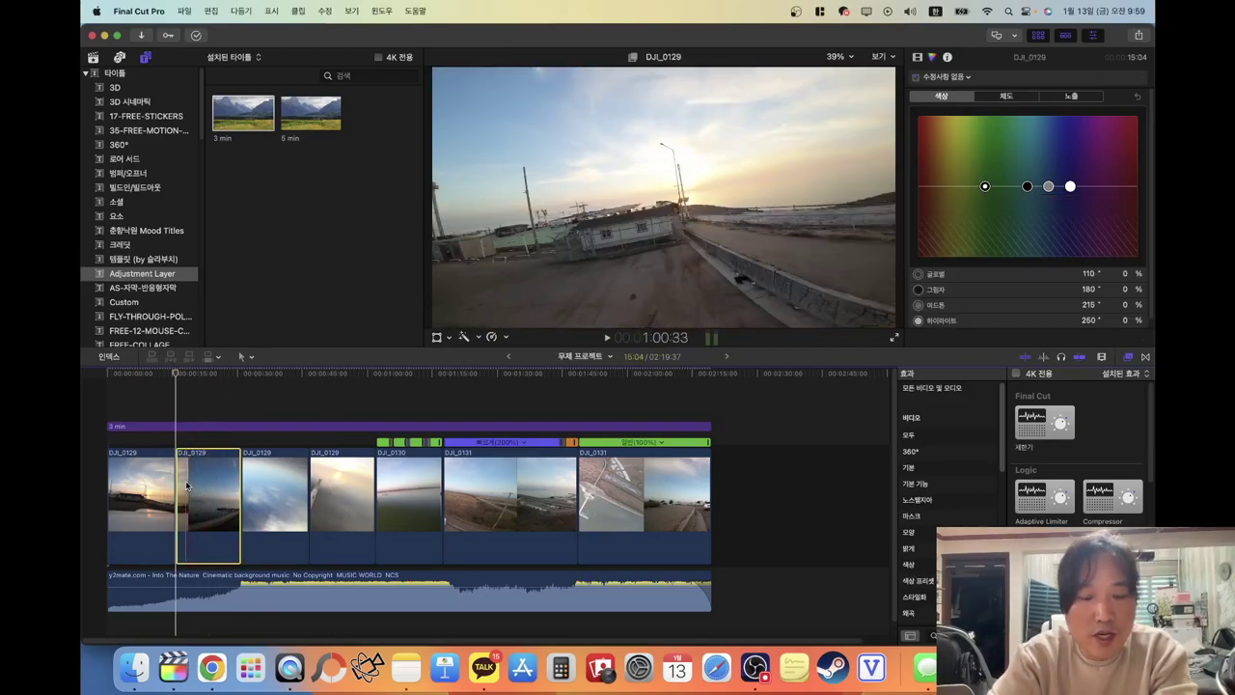
{"action": "left_click_drag", "start_coordinate": [110, 425], "coordinate": [209, 425]}
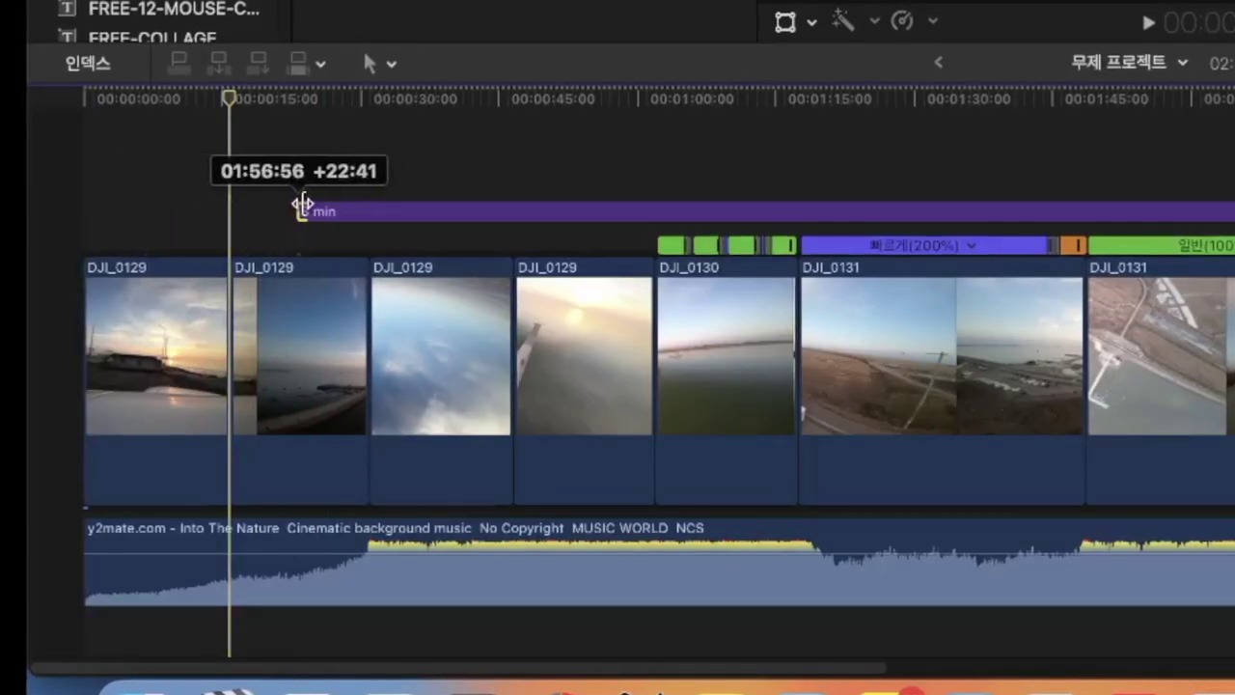
{"action": "left_click_drag", "start_coordinate": [302, 205], "coordinate": [228, 212]}
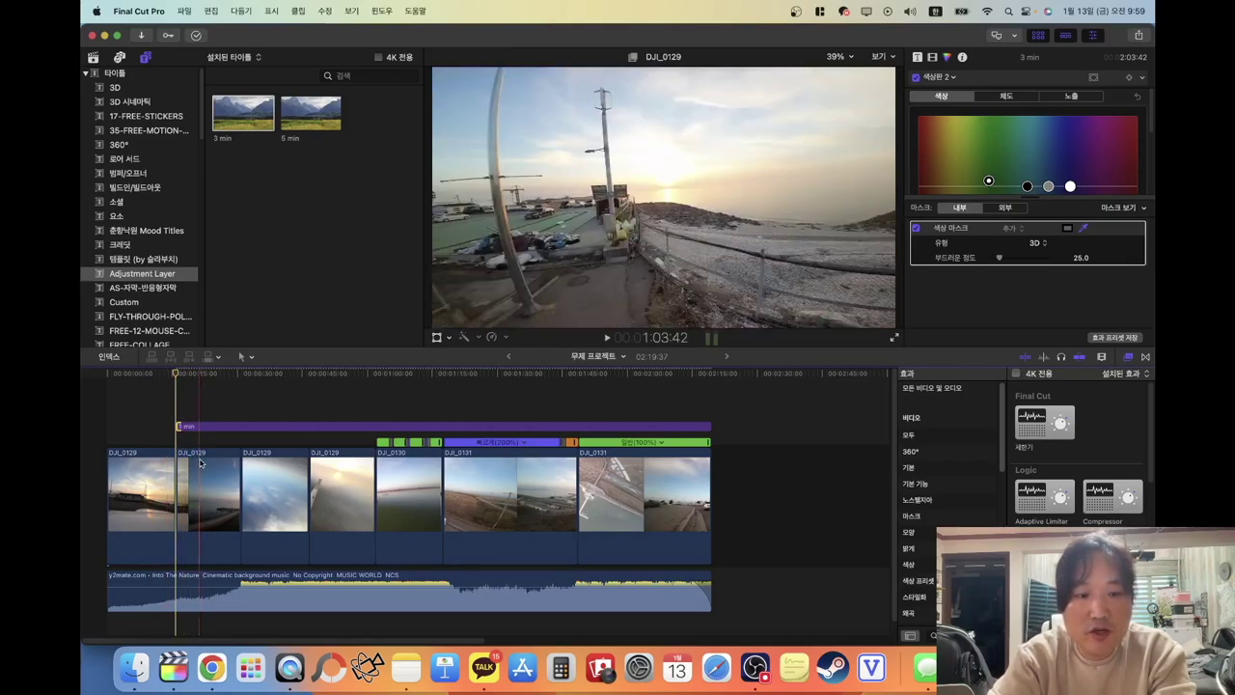
{"action": "left_click", "coordinate": [199, 468]}
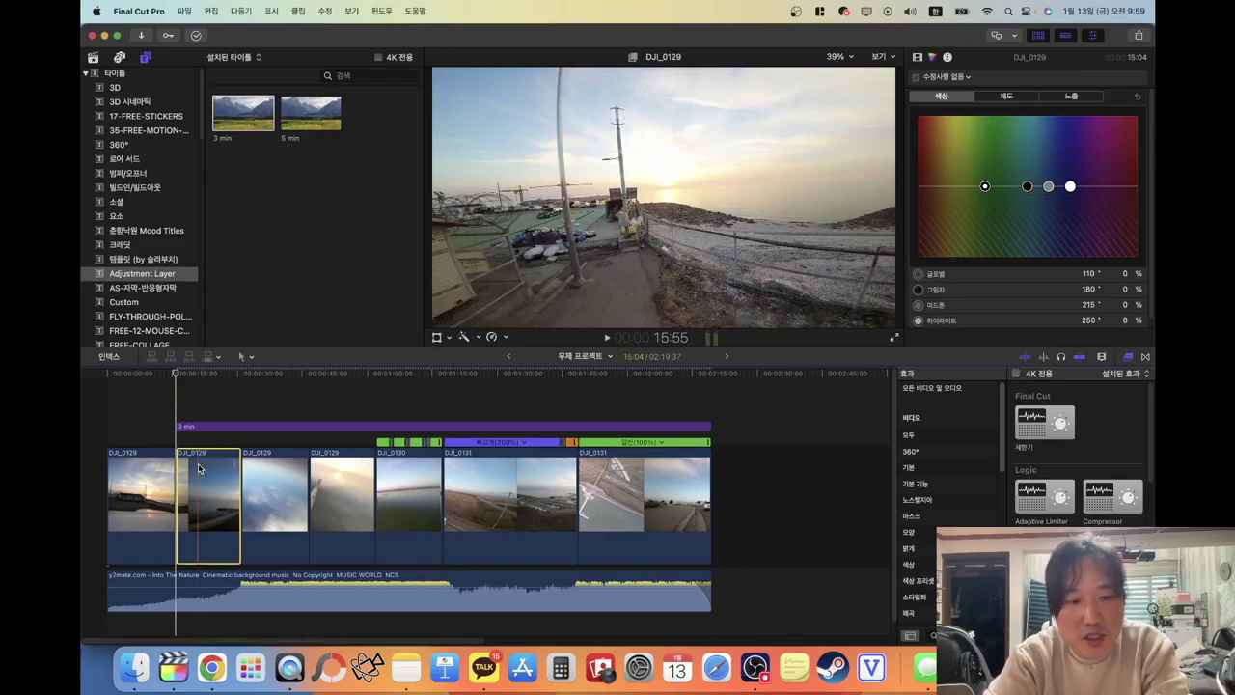
{"action": "right_click", "coordinate": [199, 469]}
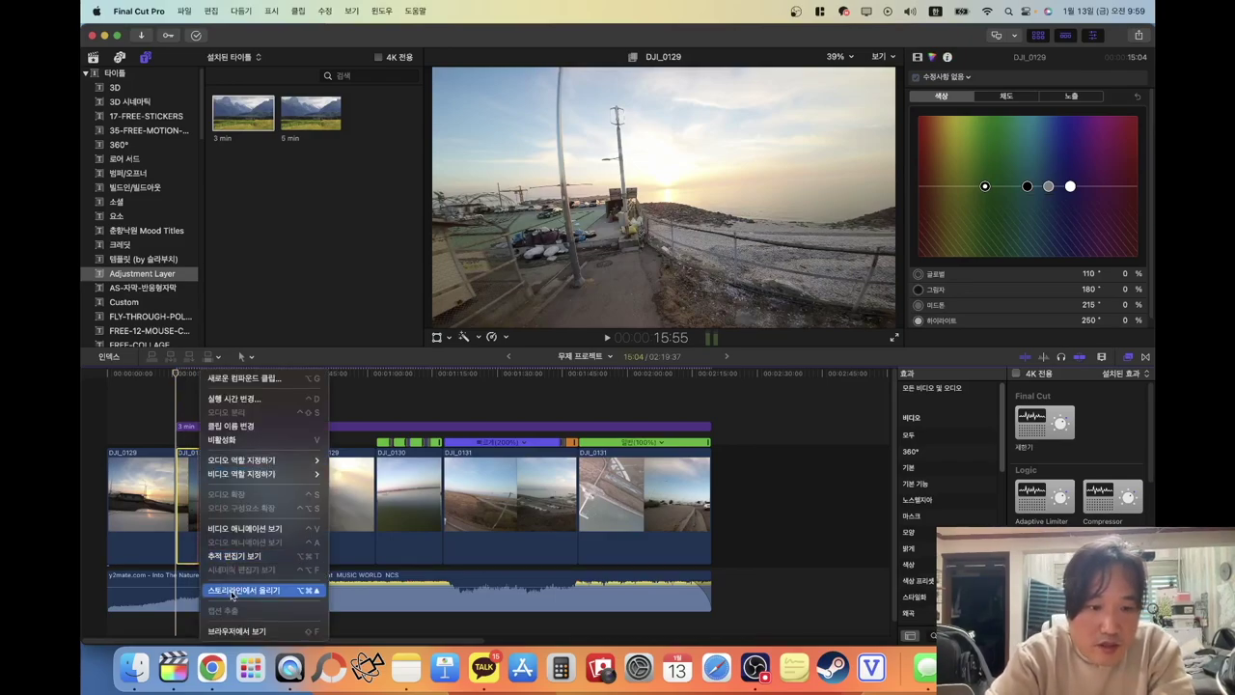
{"action": "left_click", "coordinate": [195, 509]}
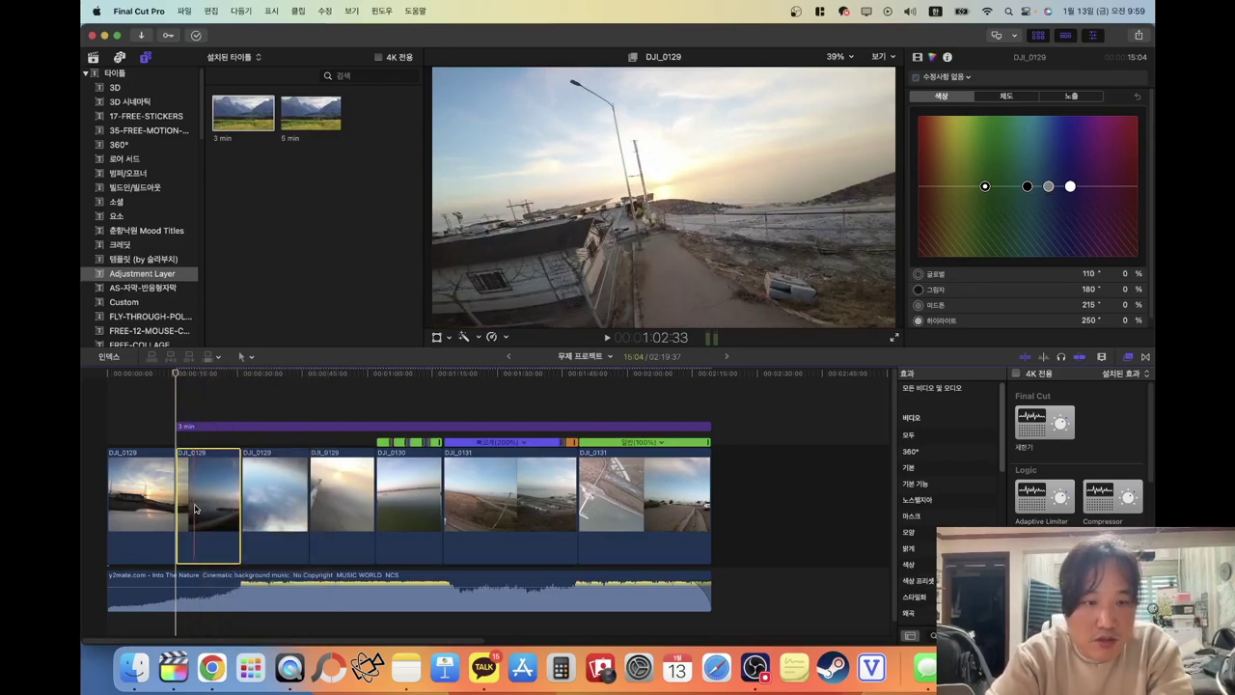
{"action": "right_click", "coordinate": [201, 488]}
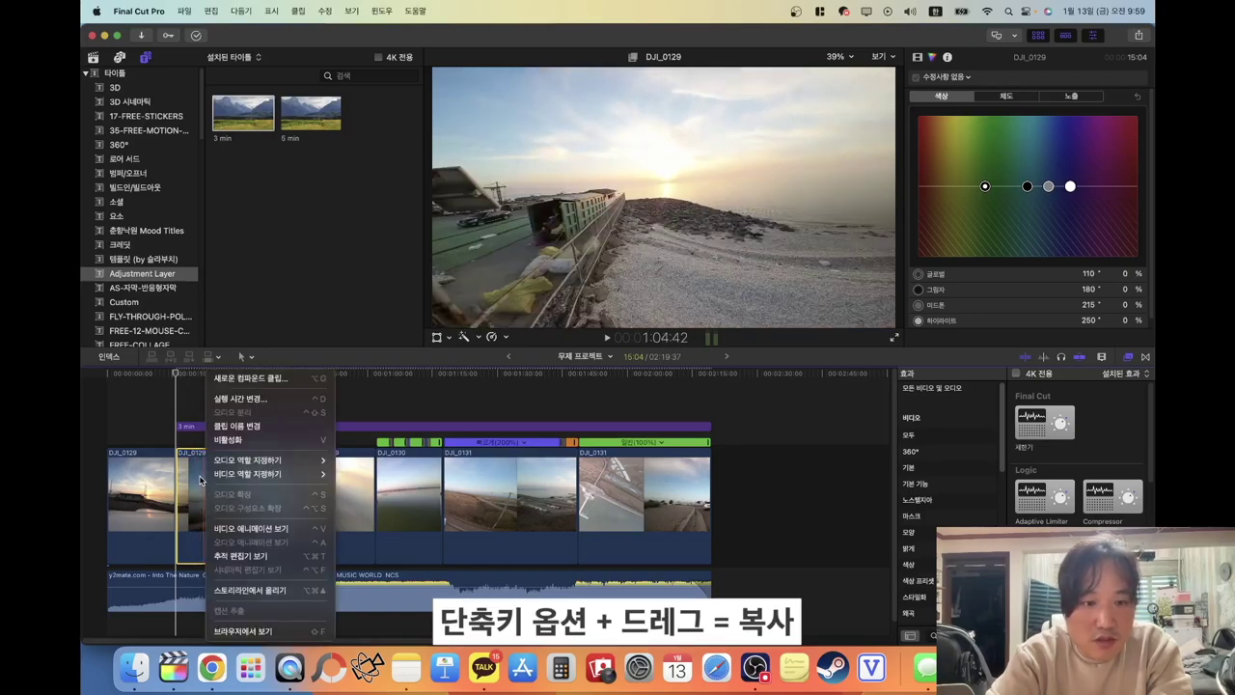
{"action": "left_click", "coordinate": [194, 482]}
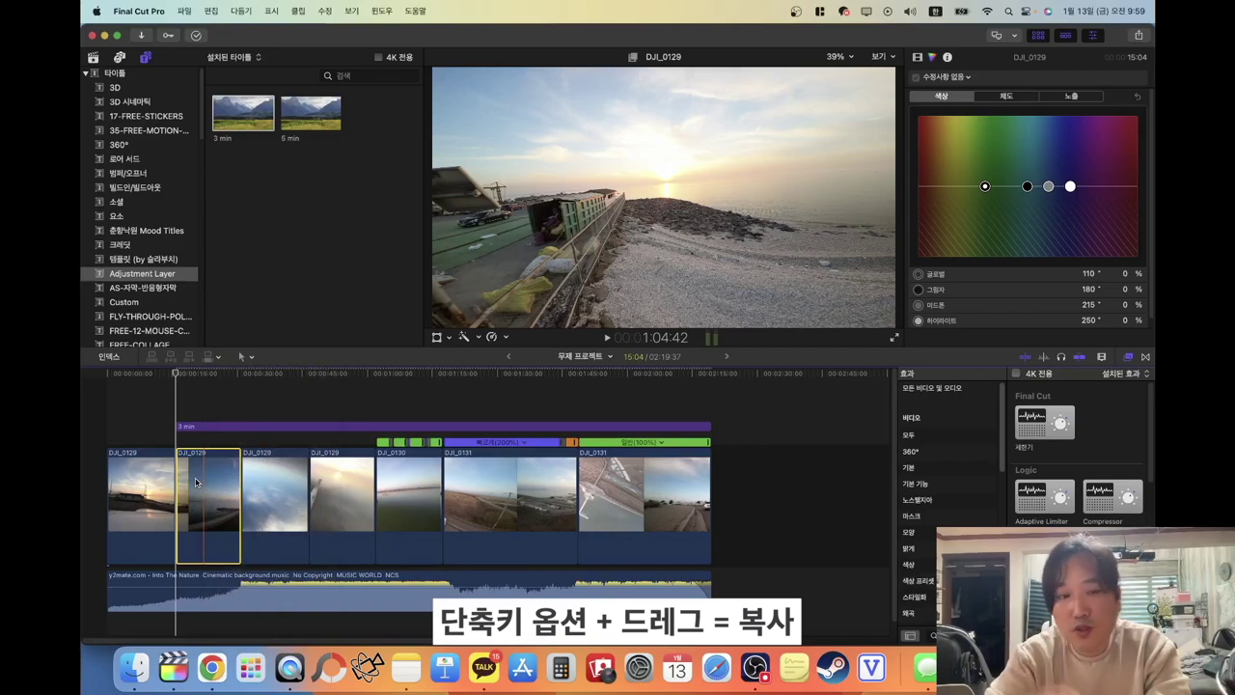
Duplicate the second DJI_0129 clip above the storyline, beneath the adjustment layer, and split that layer at the copy's end
{"action": "left_click_drag", "start_coordinate": [195, 465], "coordinate": [202, 407]}
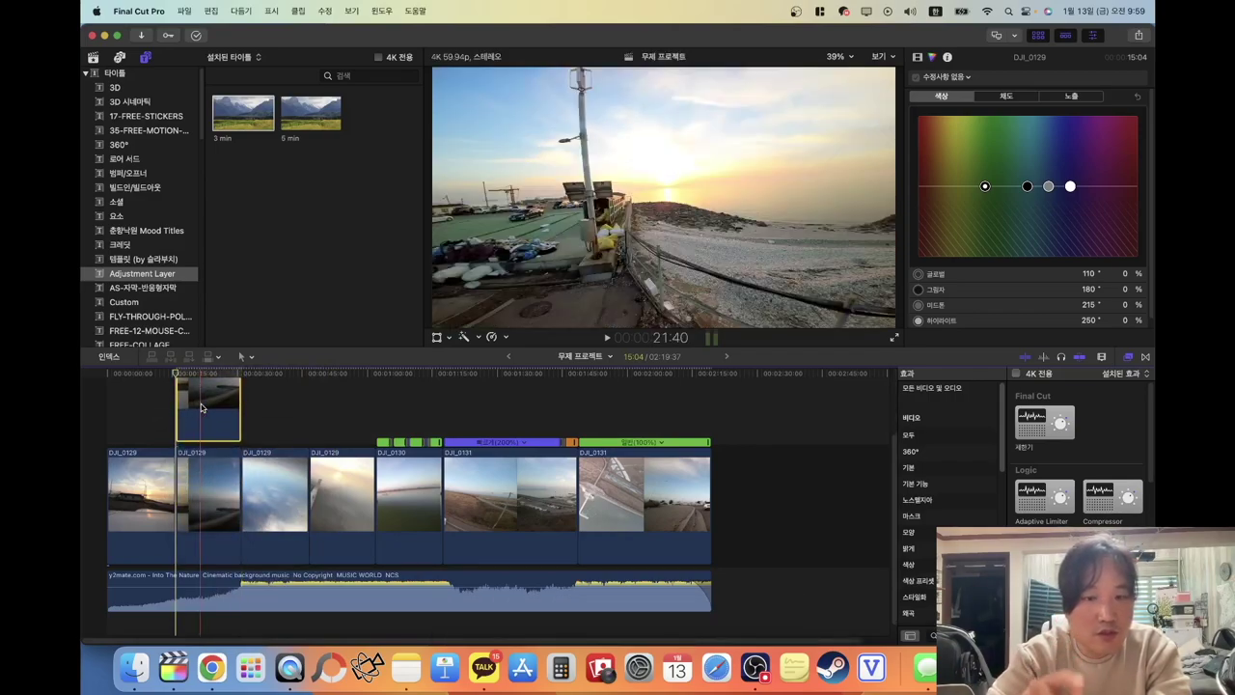
{"action": "key", "text": "q"}
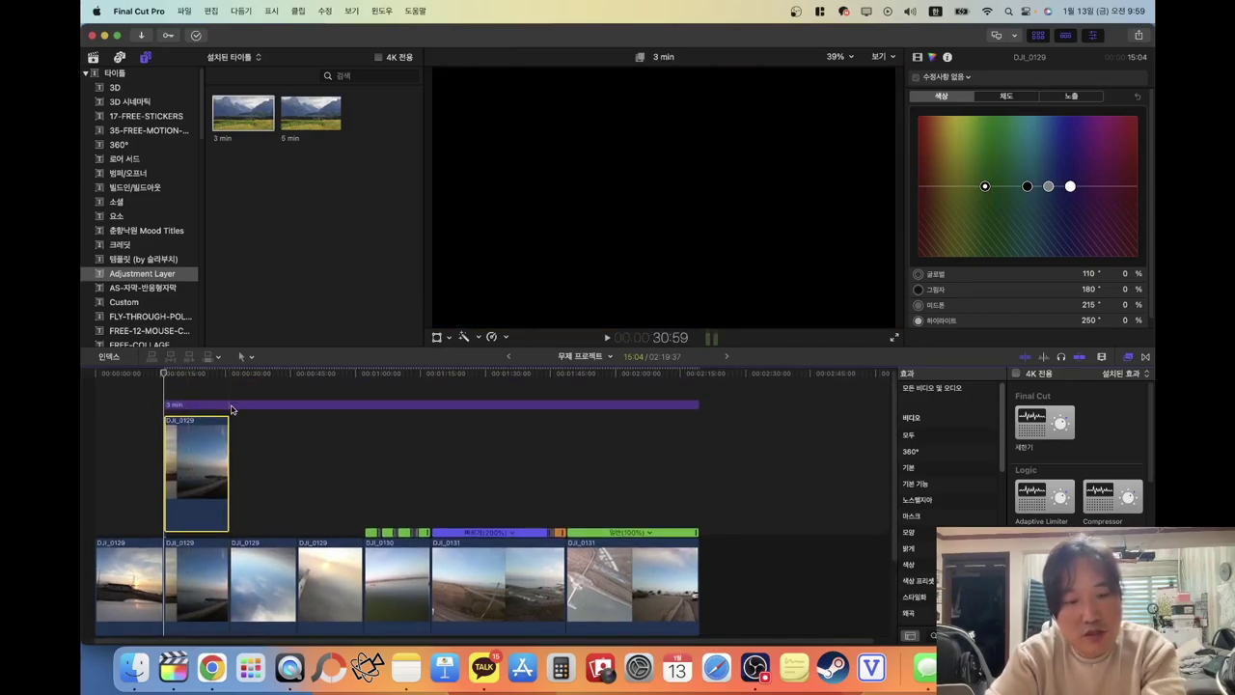
{"action": "left_click", "coordinate": [229, 406]}
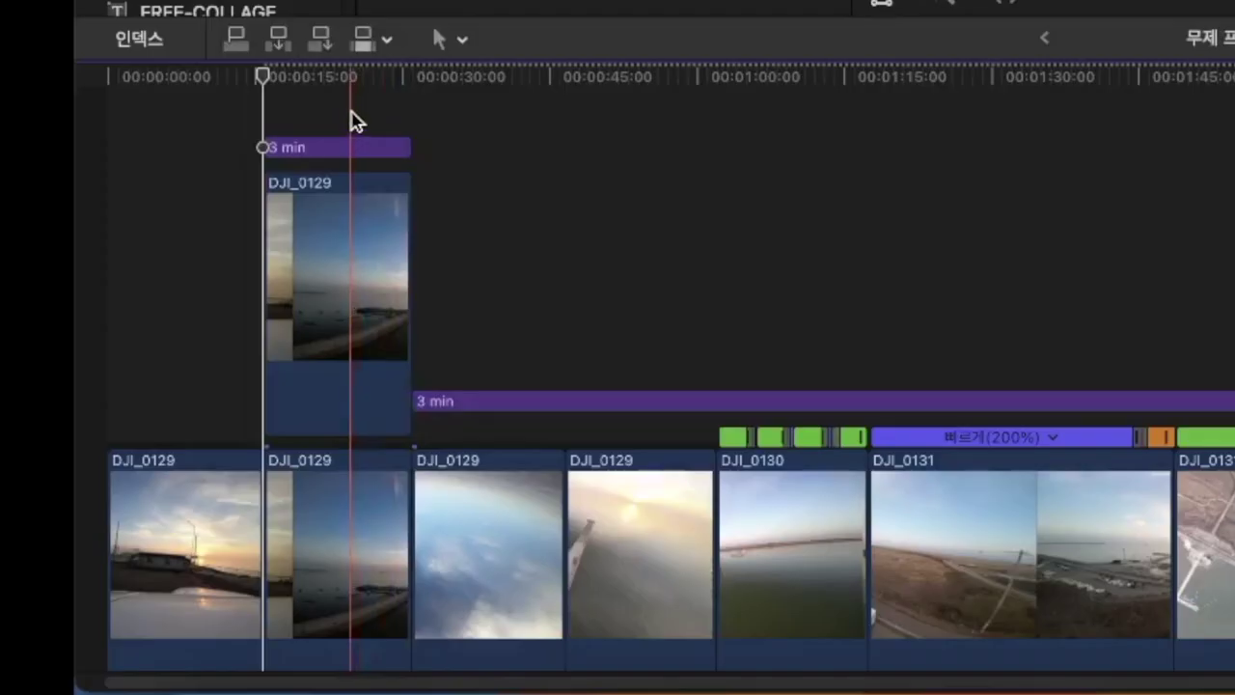
Combine the short adjustment layer piece and the duplicated DJI_0129 clip into a compound clip with the default name
{"action": "left_click_drag", "start_coordinate": [202, 394], "coordinate": [203, 424]}
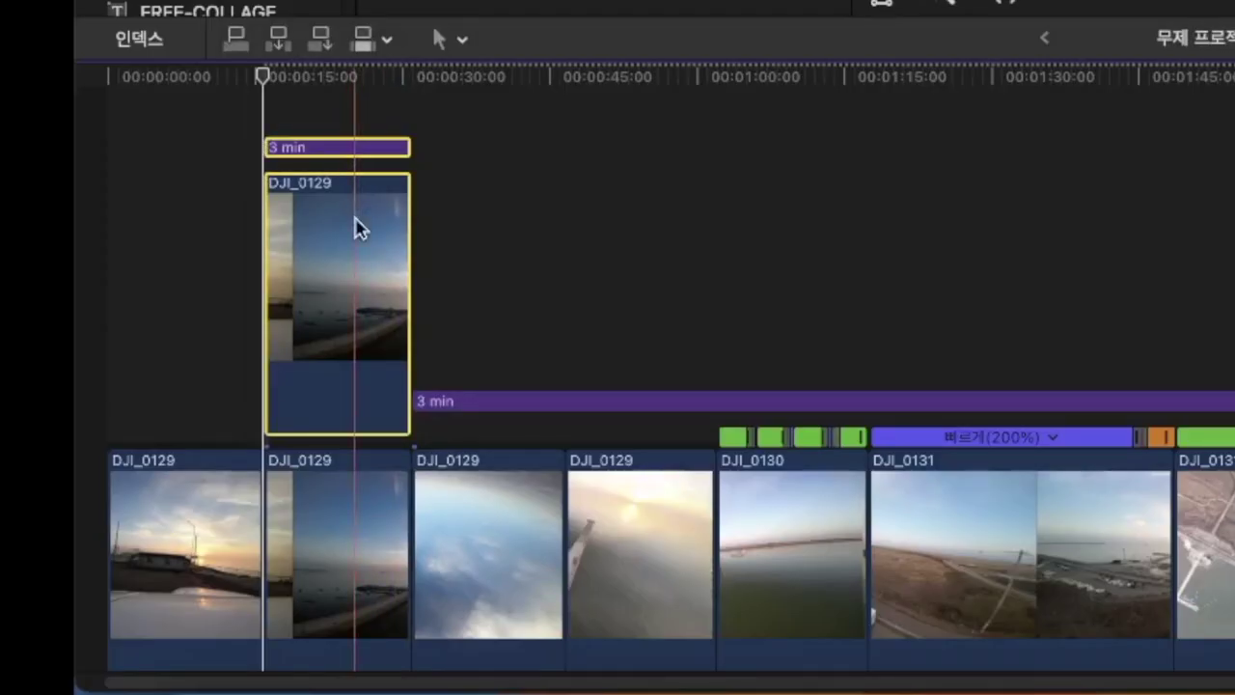
{"action": "right_click", "coordinate": [357, 230]}
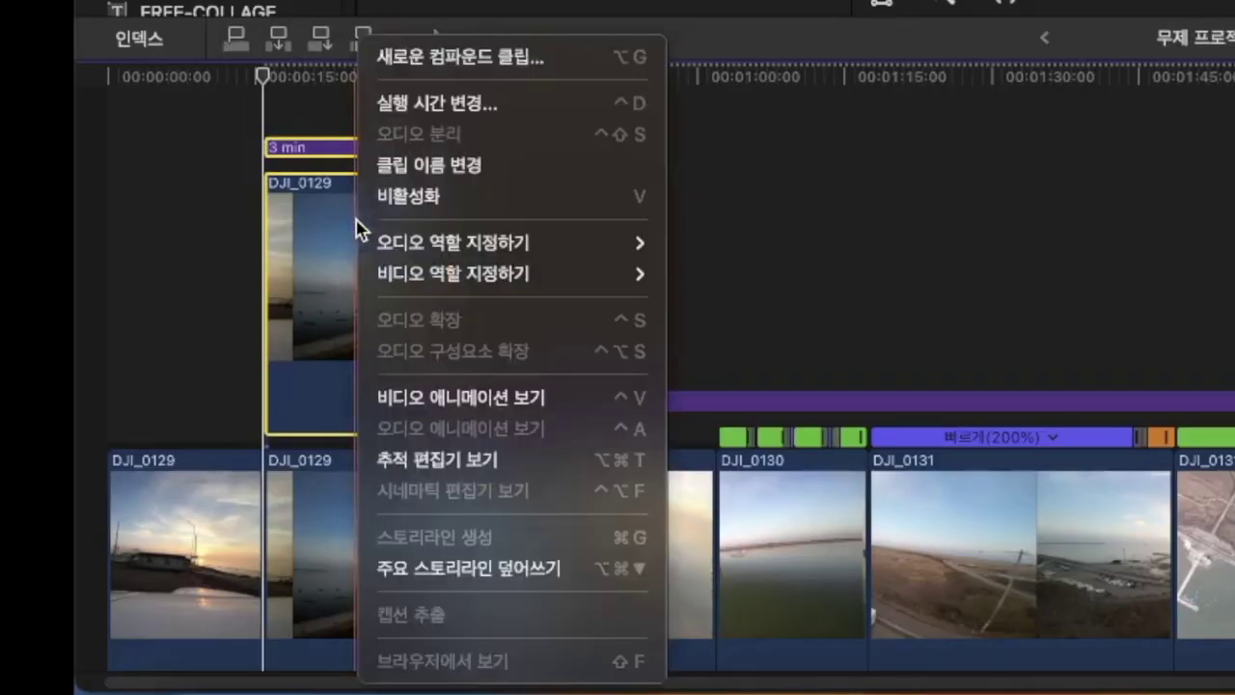
{"action": "left_click", "coordinate": [461, 58]}
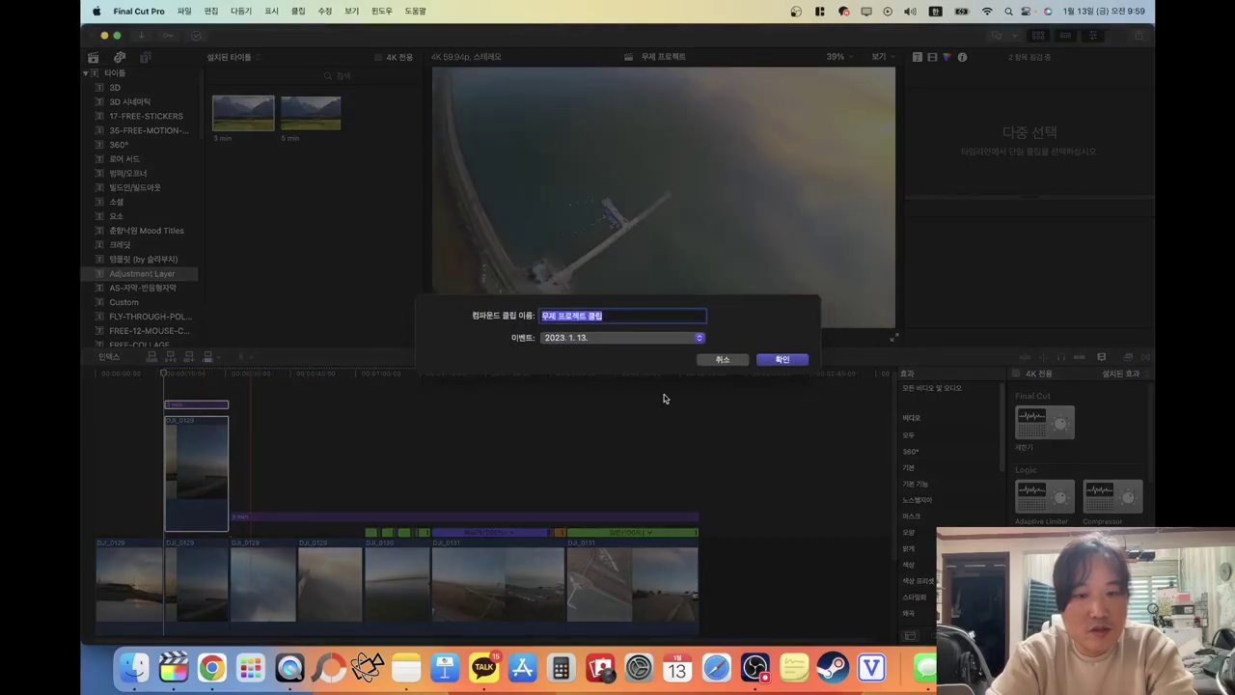
{"action": "left_click", "coordinate": [793, 358]}
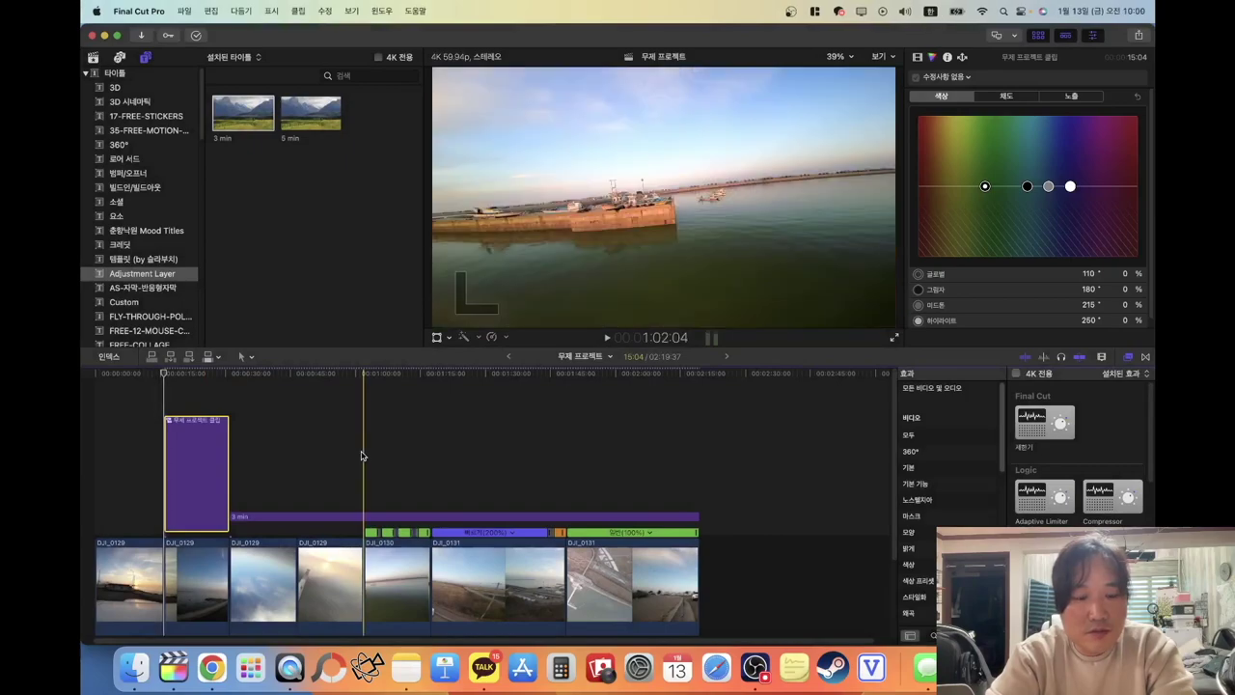
At the start of the compound clip, trim the picture's left edge all the way to the right edge using Crop
{"action": "scroll", "coordinate": [193, 499], "scroll_direction": "down", "scroll_amount": 2}
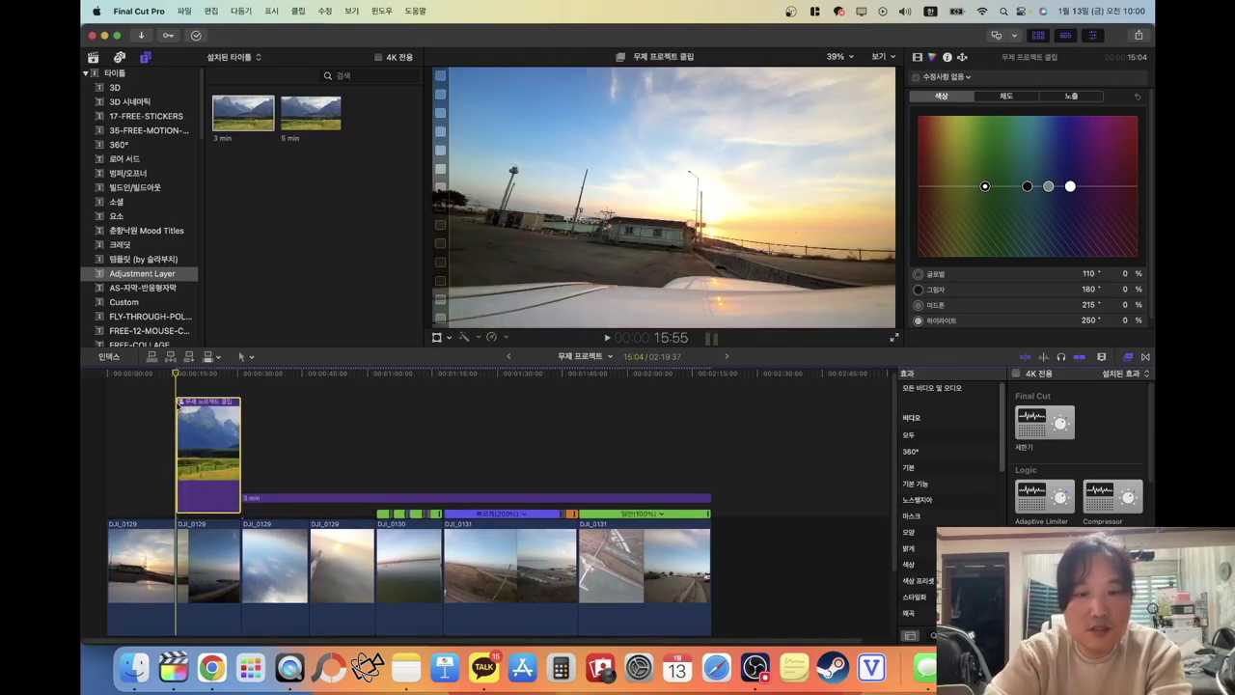
{"action": "left_click", "coordinate": [448, 337]}
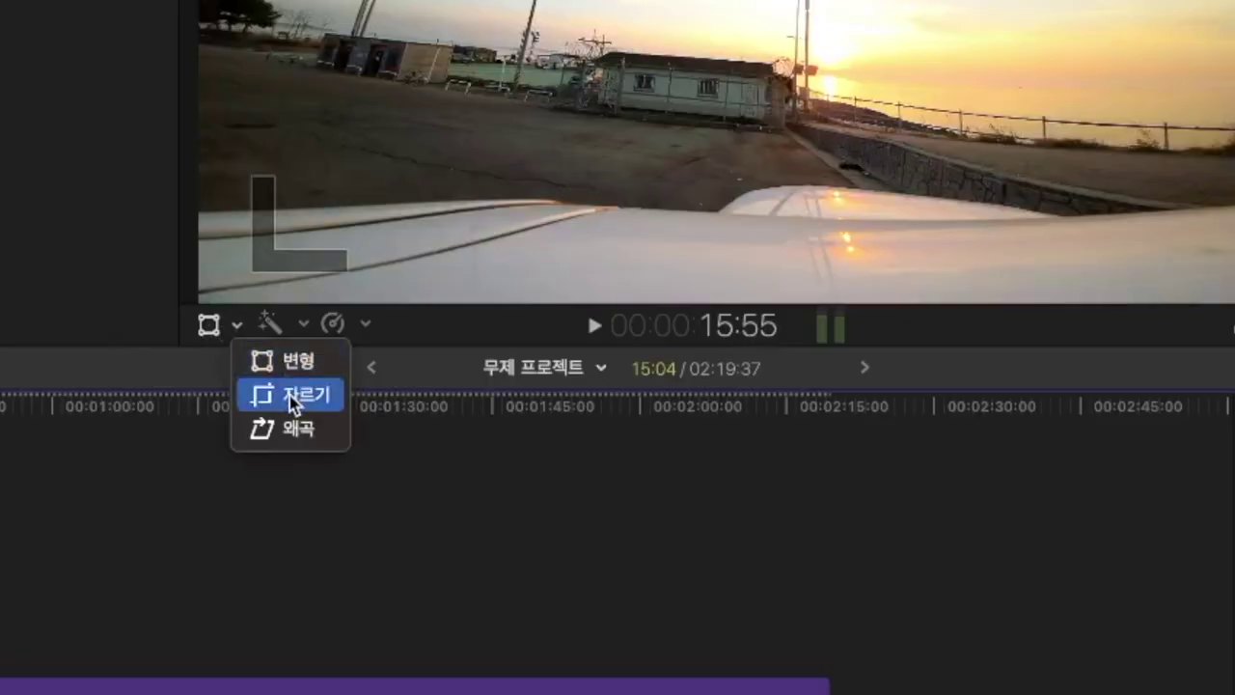
{"action": "left_click", "coordinate": [292, 396]}
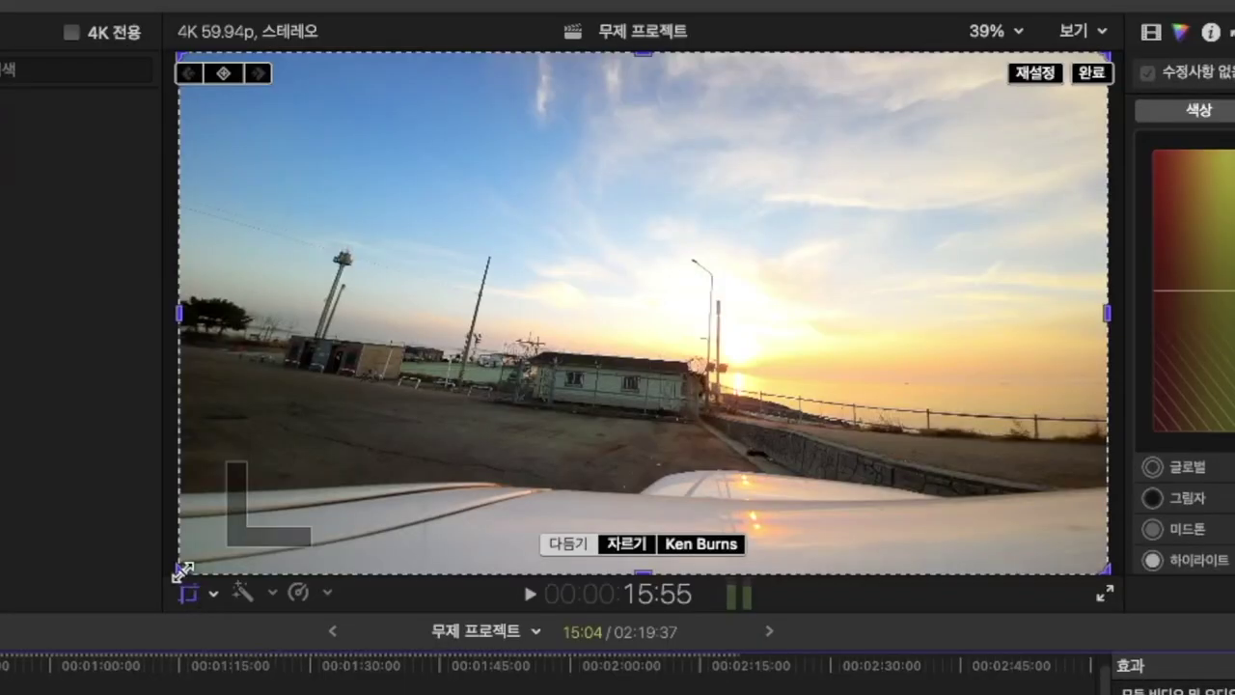
{"action": "left_click_drag", "start_coordinate": [183, 570], "coordinate": [1107, 574]}
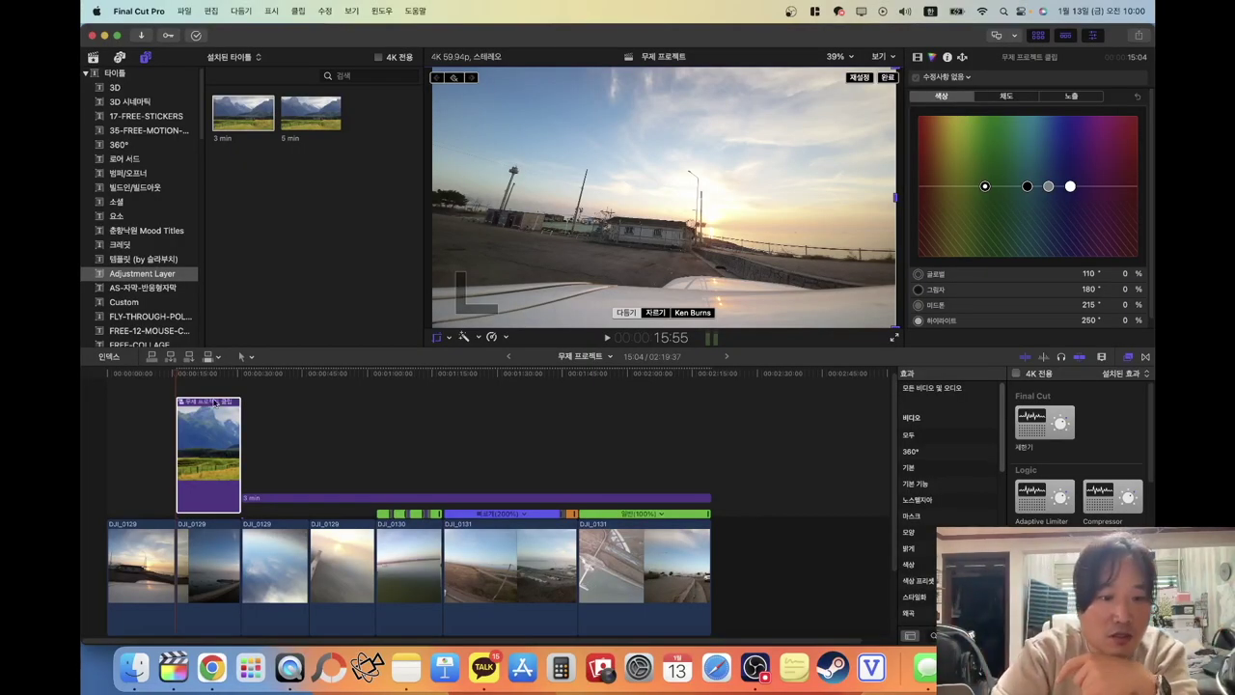
On the compound clip's last frame, extend the trimmed picture back to the full frame to animate the wipe
{"action": "left_click_drag", "start_coordinate": [181, 379], "coordinate": [240, 379]}
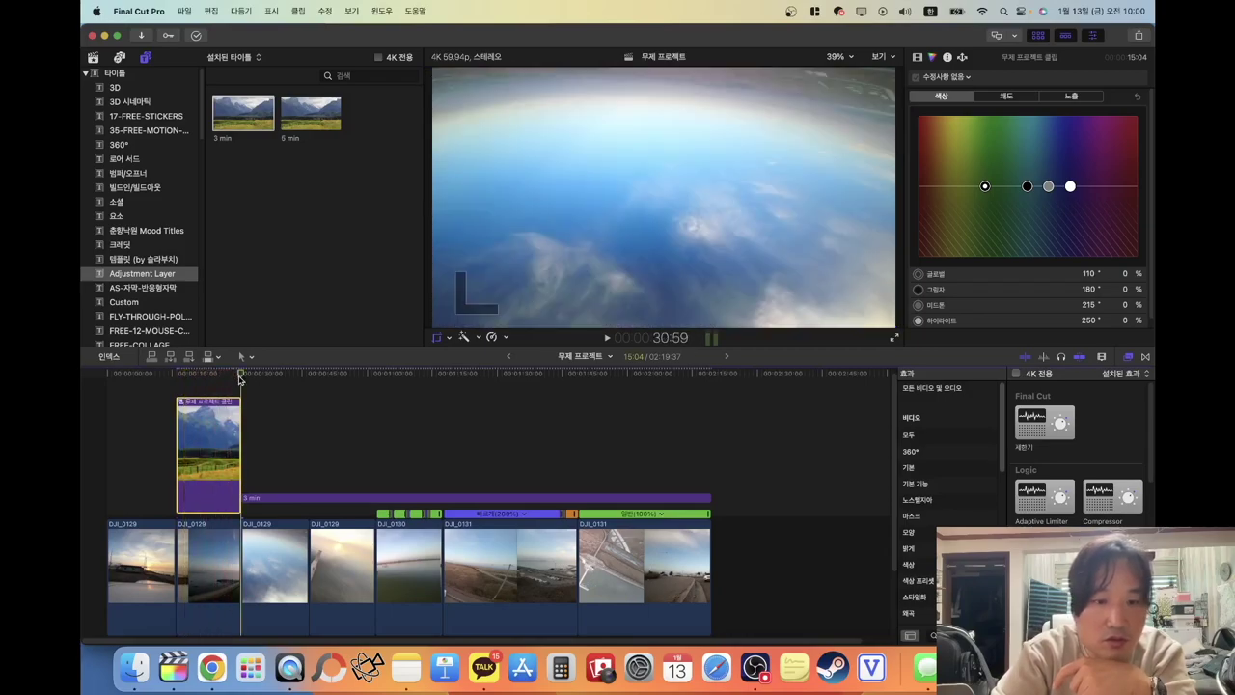
{"action": "key", "text": "Left"}
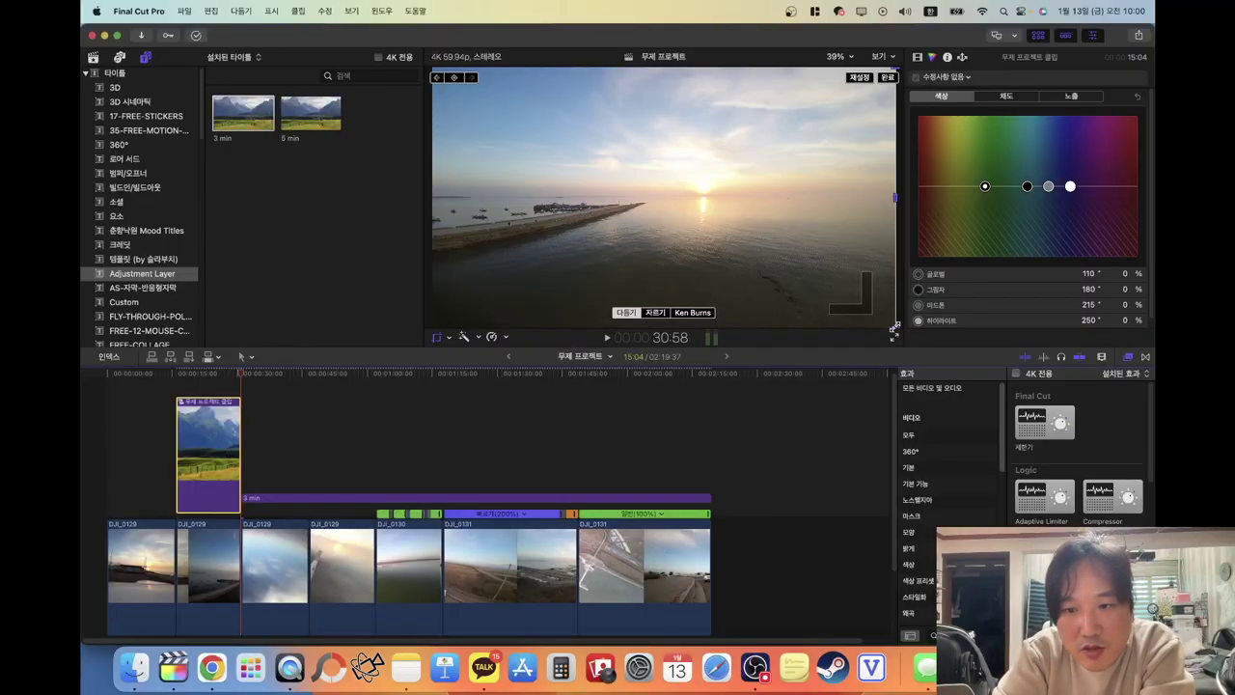
{"action": "left_click_drag", "start_coordinate": [894, 328], "coordinate": [884, 330]}
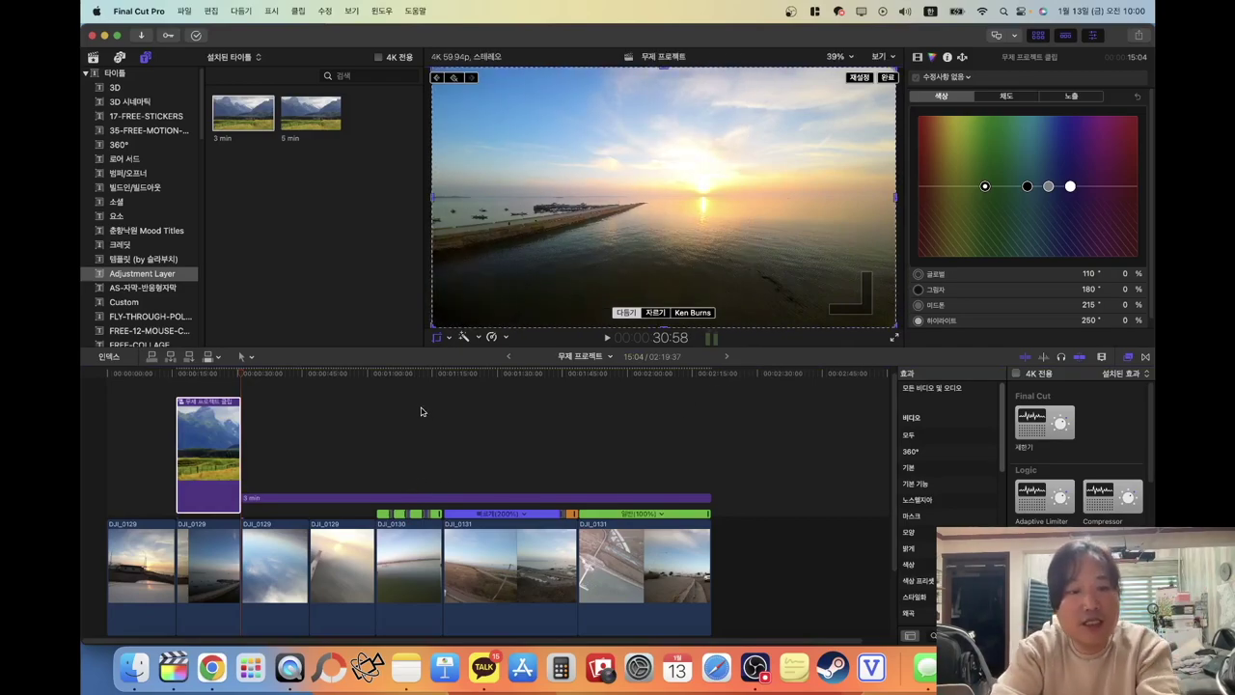
Play the compound clip from its start to review the before-and-after grading wipe
{"action": "left_click", "coordinate": [175, 377]}
{"action": "key", "text": "space"}
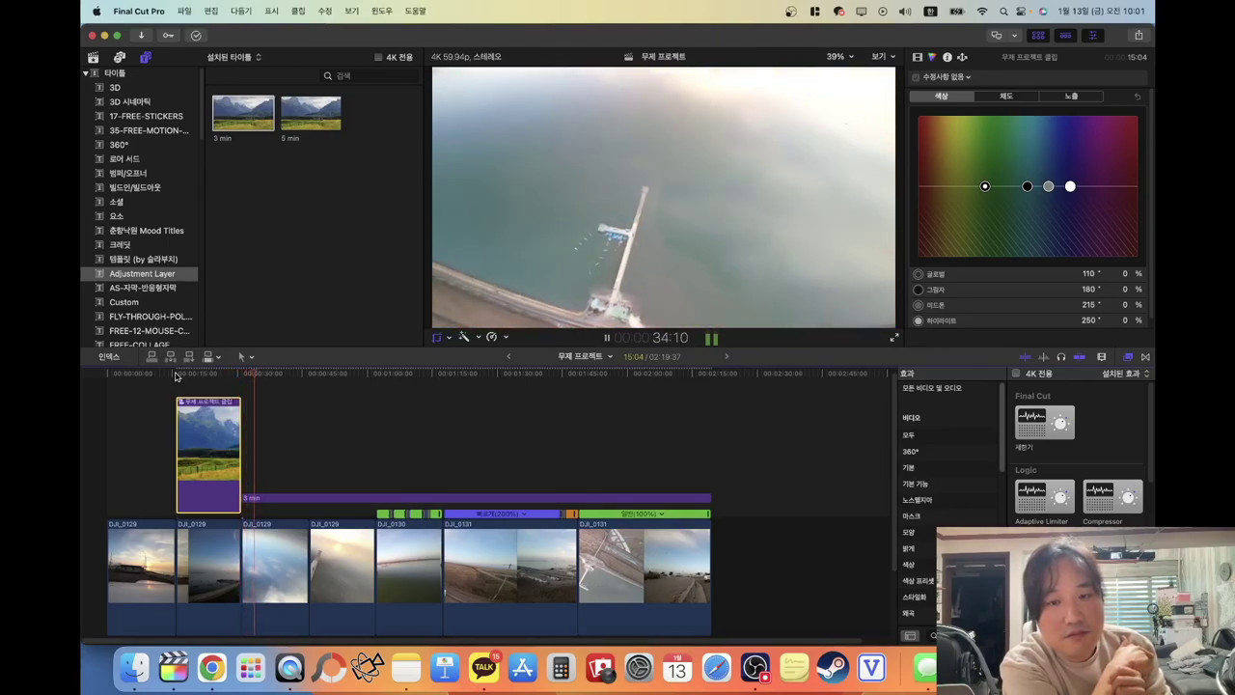
{"action": "key", "text": "space"}
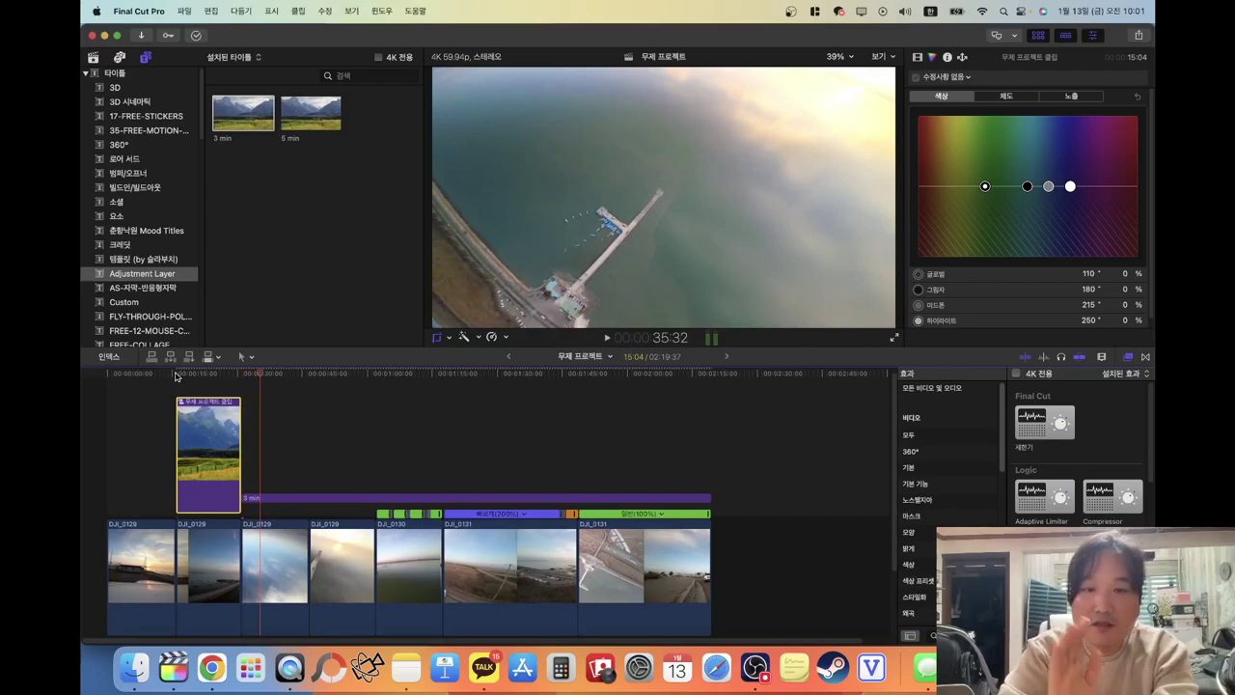
Duplicate the first DJI_0129 clip directly above itself as a connected clip in the timeline
{"action": "left_click", "coordinate": [118, 435]}
{"action": "key", "text": "space"}
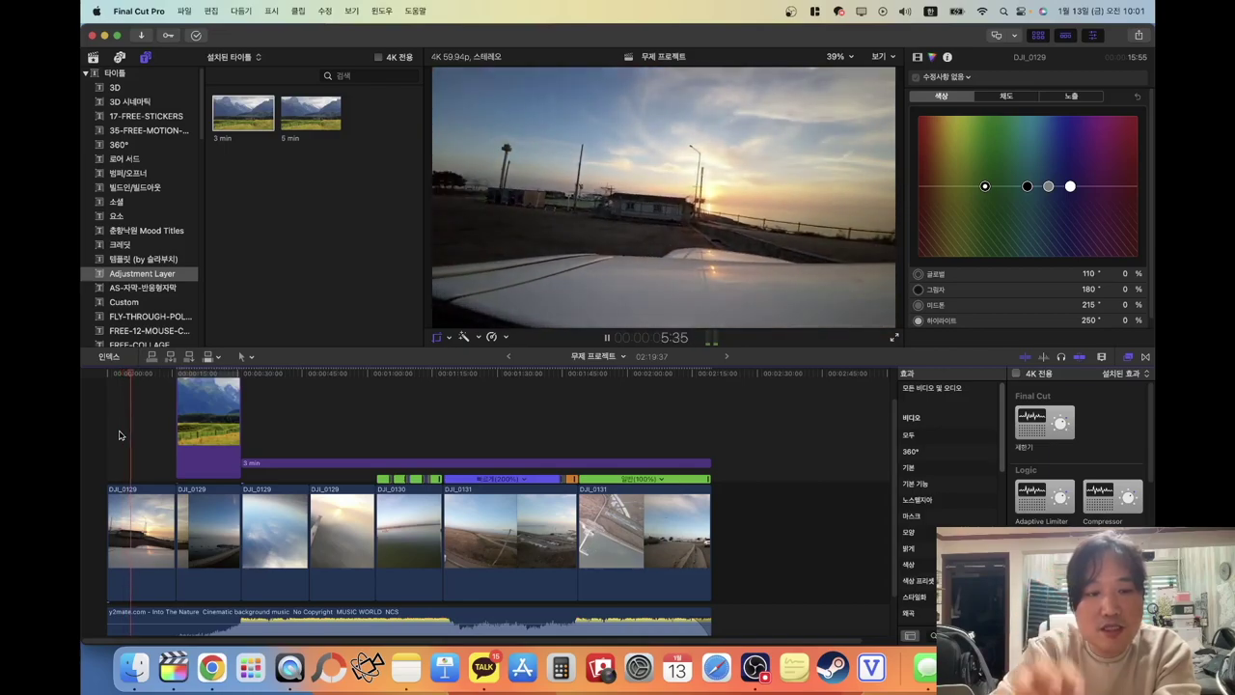
{"action": "key", "text": "shift+c"}
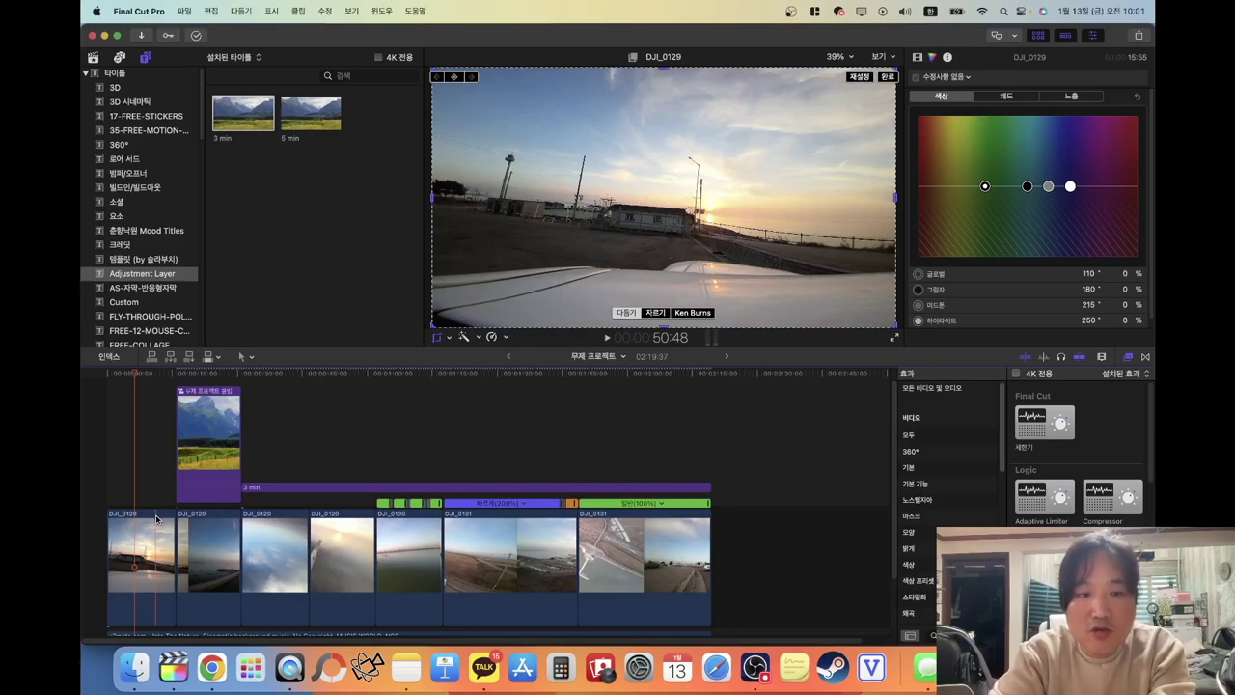
{"action": "left_click", "coordinate": [156, 519]}
{"action": "left_click_drag", "start_coordinate": [148, 542], "coordinate": [147, 483]}
{"action": "left_click", "coordinate": [142, 575]}
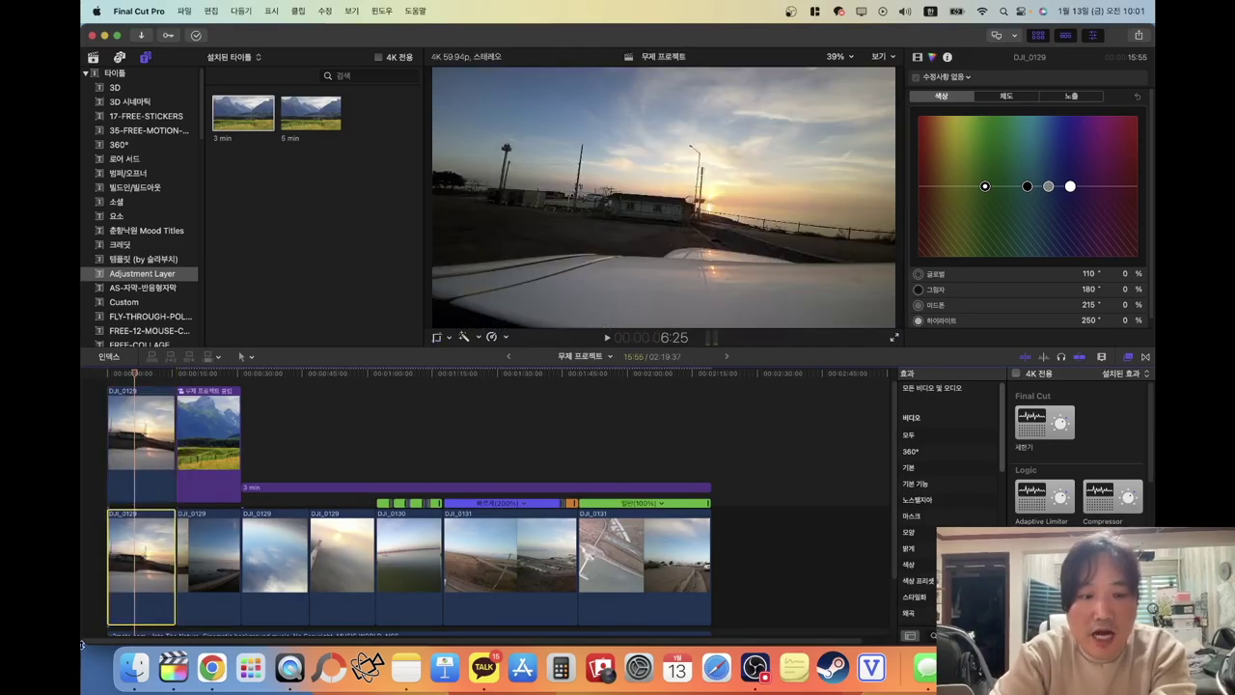
Disable the upper DJI_0129 copy and lower the original clip's global exposure to -42%
{"action": "left_click", "coordinate": [151, 488]}
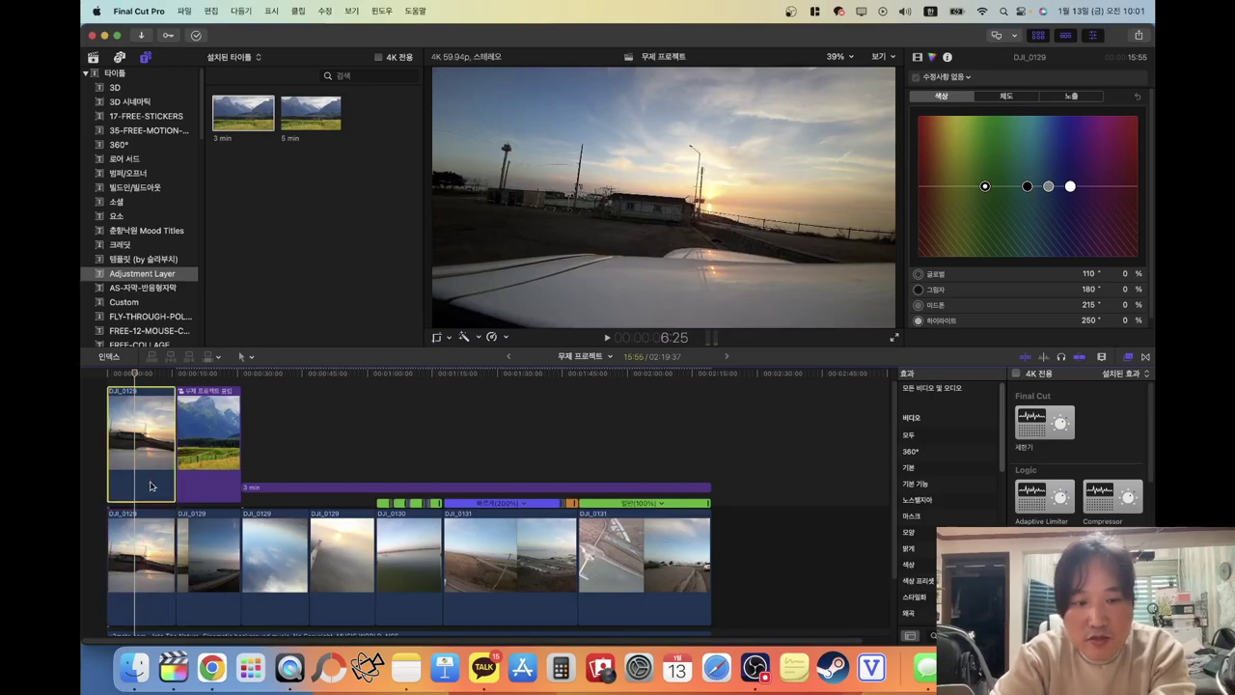
{"action": "key", "text": "v"}
{"action": "left_click", "coordinate": [147, 541]}
{"action": "left_click", "coordinate": [1016, 106]}
{"action": "left_click", "coordinate": [1068, 98]}
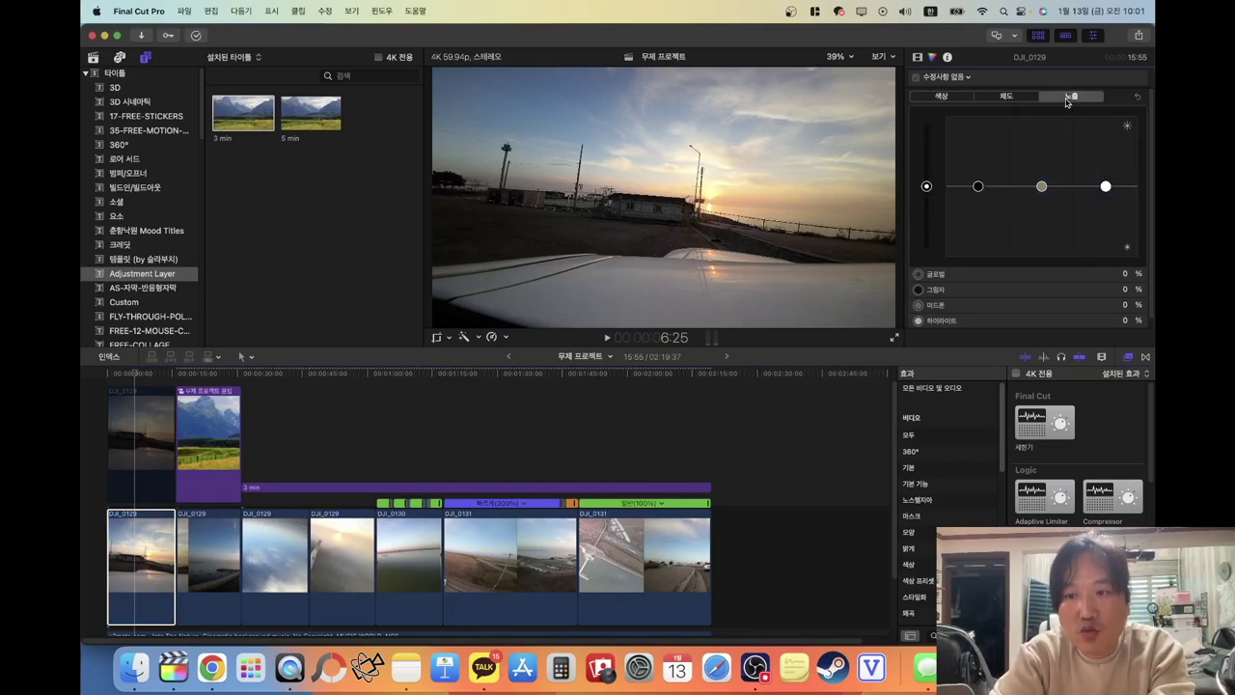
{"action": "left_click_drag", "start_coordinate": [925, 188], "coordinate": [926, 215]}
Re-enable the upper DJI_0129 copy and apply the Draw Mask (그리기 마스크) effect to it
{"action": "left_click", "coordinate": [149, 458]}
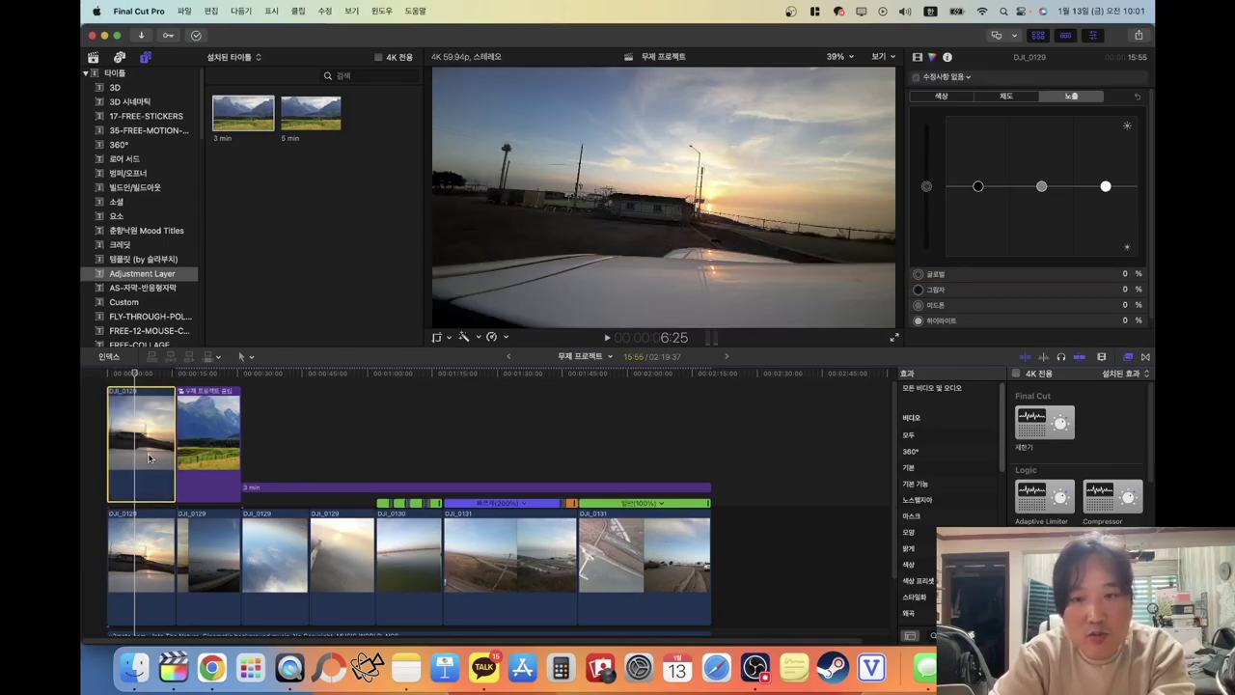
{"action": "left_click", "coordinate": [147, 545]}
{"action": "left_click", "coordinate": [143, 470]}
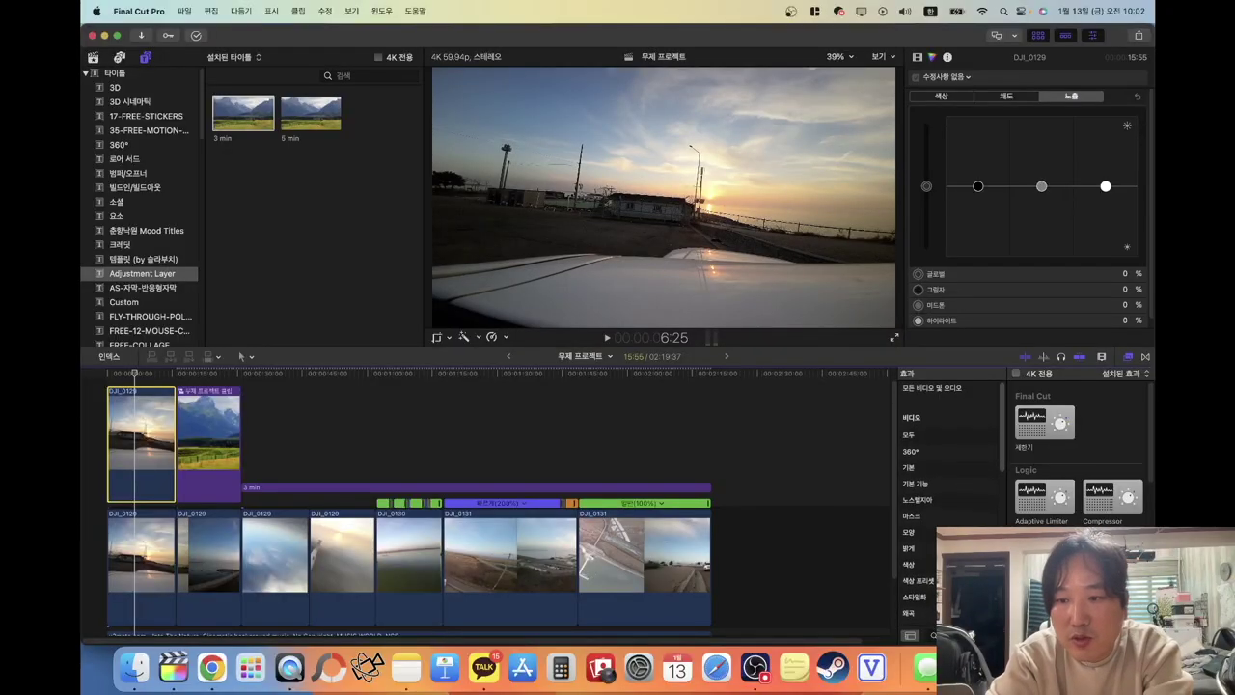
{"action": "scroll", "coordinate": [956, 497], "scroll_direction": "down", "scroll_amount": 1}
{"action": "left_click", "coordinate": [923, 480]}
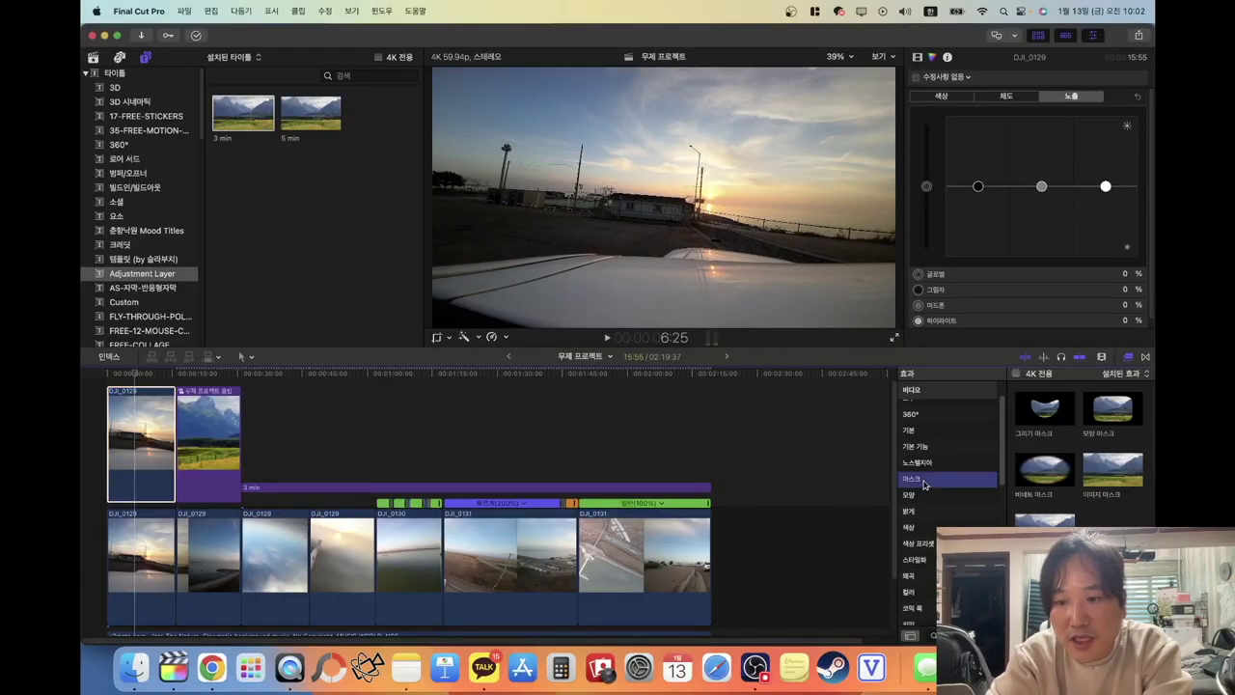
{"action": "left_click_drag", "start_coordinate": [1038, 425], "coordinate": [163, 448]}
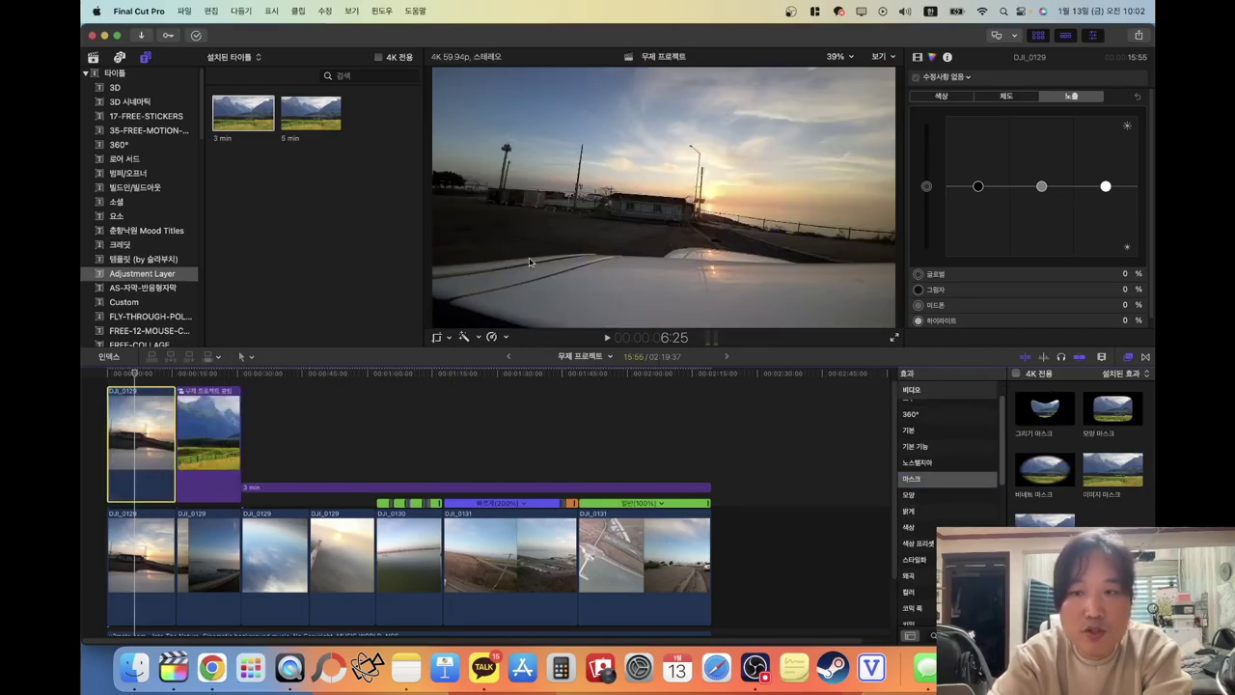
Set the mask's shape type to linear (선형) and draw a closed outline around the building, lamp post and fence
{"action": "left_click", "coordinate": [919, 58]}
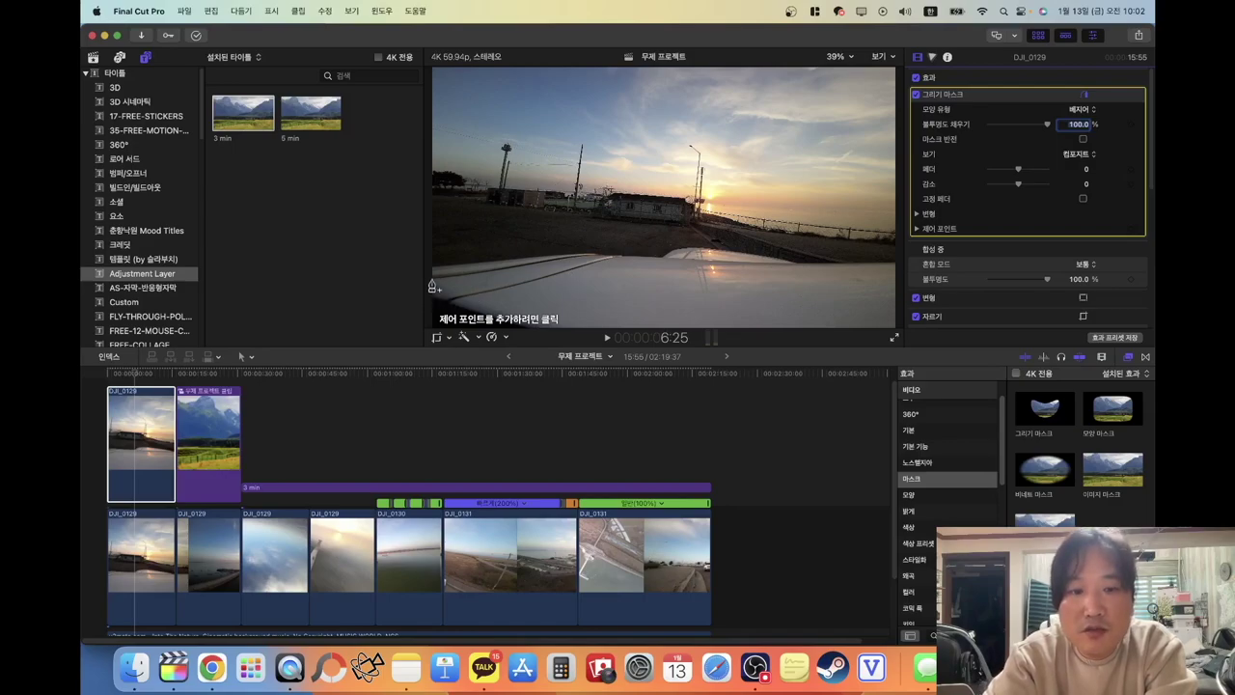
{"action": "key", "text": "Return"}
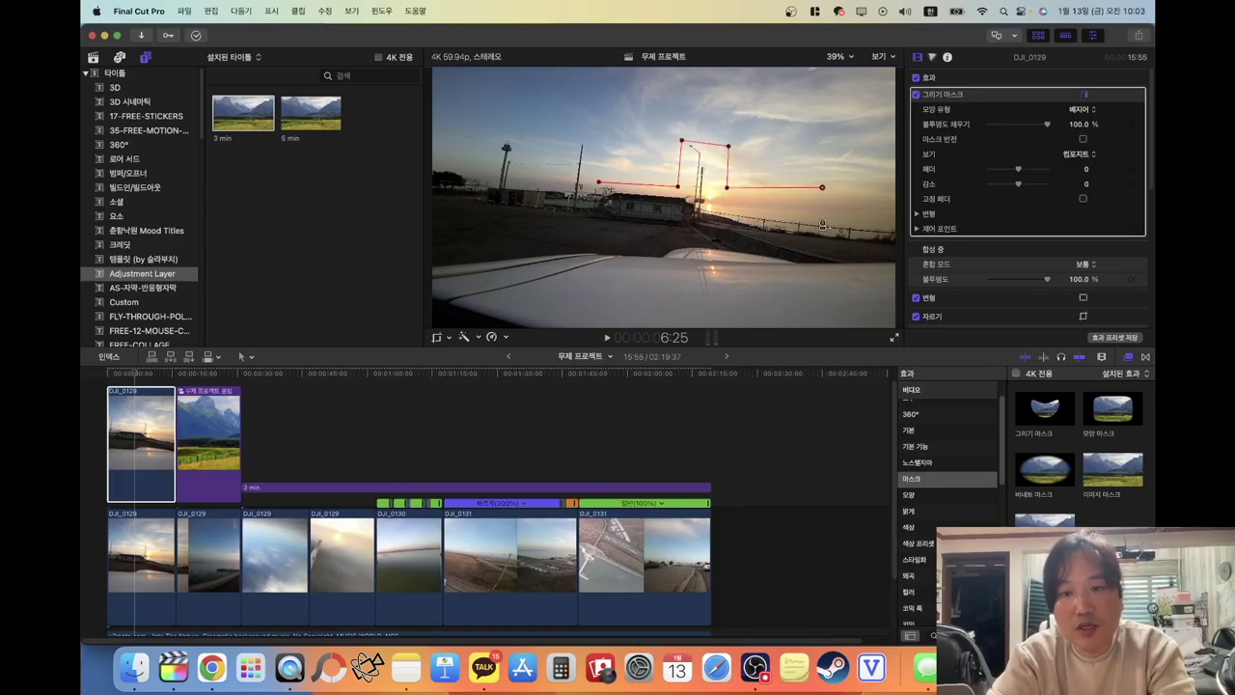
{"action": "left_click", "coordinate": [597, 184]}
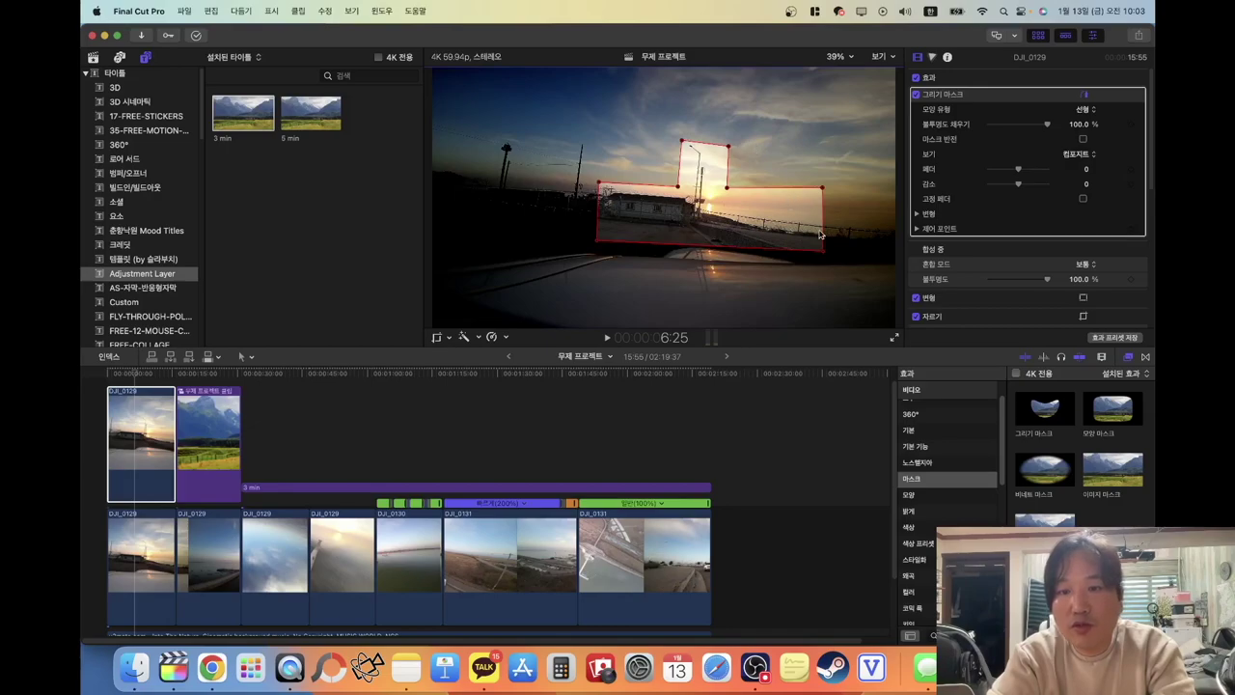
Play the masked highlight from the timeline start, and switch to Chrome to view the highlighted campground in the YouTube video
{"action": "left_click", "coordinate": [106, 375]}
{"action": "key", "text": "space"}
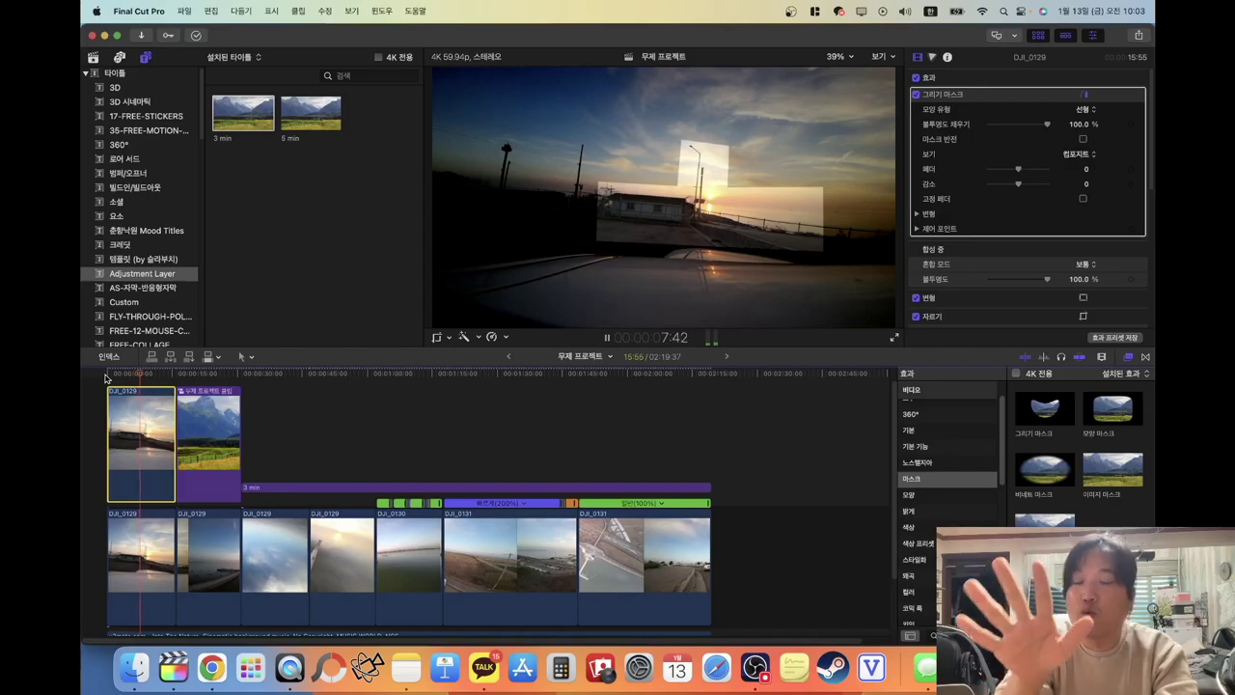
{"action": "key", "text": "space"}
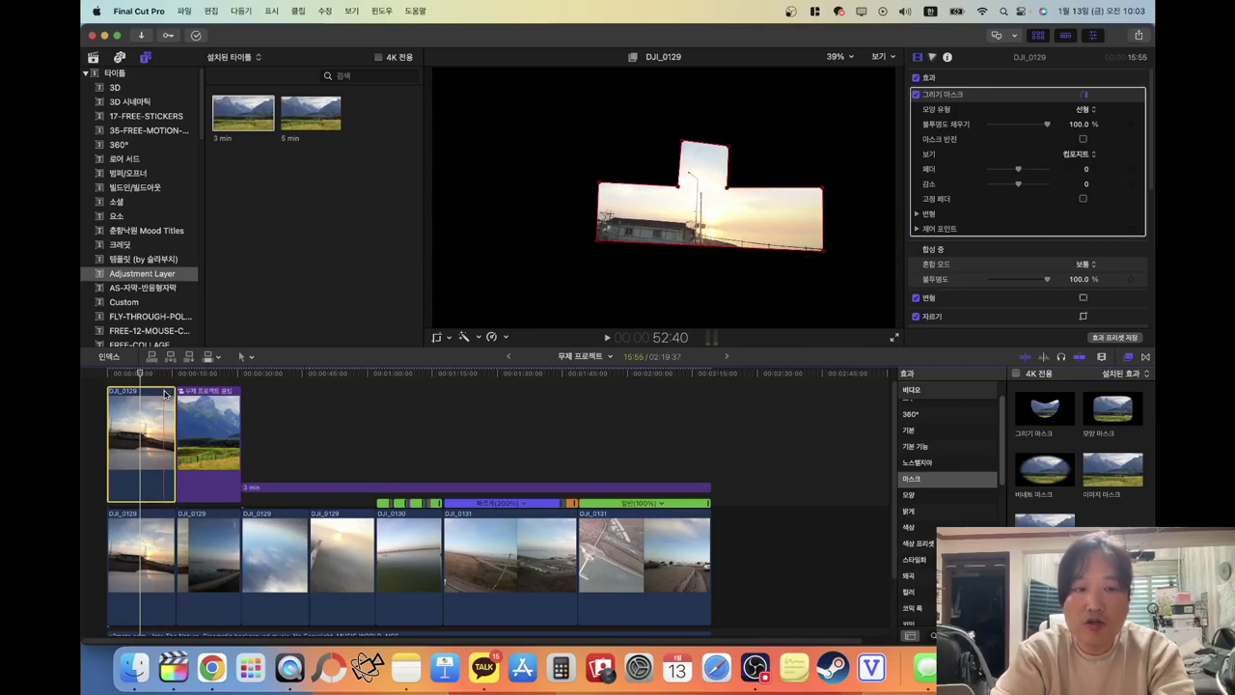
{"action": "left_click", "coordinate": [218, 681]}
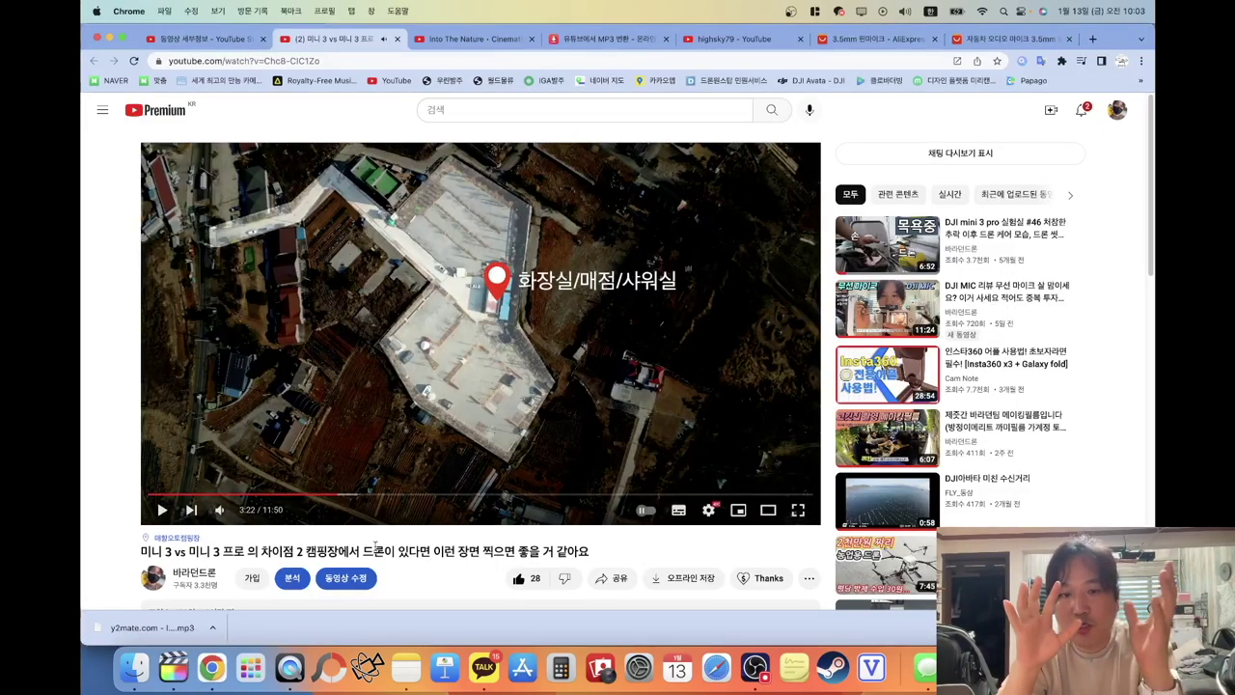
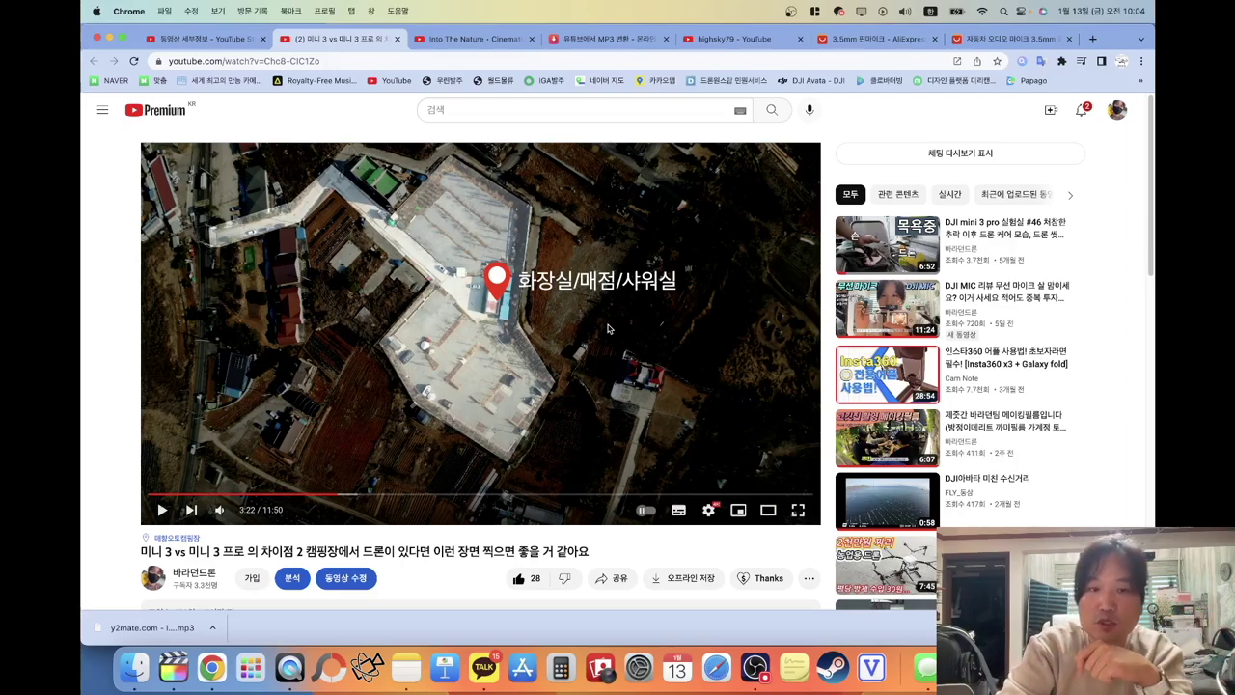
{"action": "left_click", "coordinate": [241, 38]}
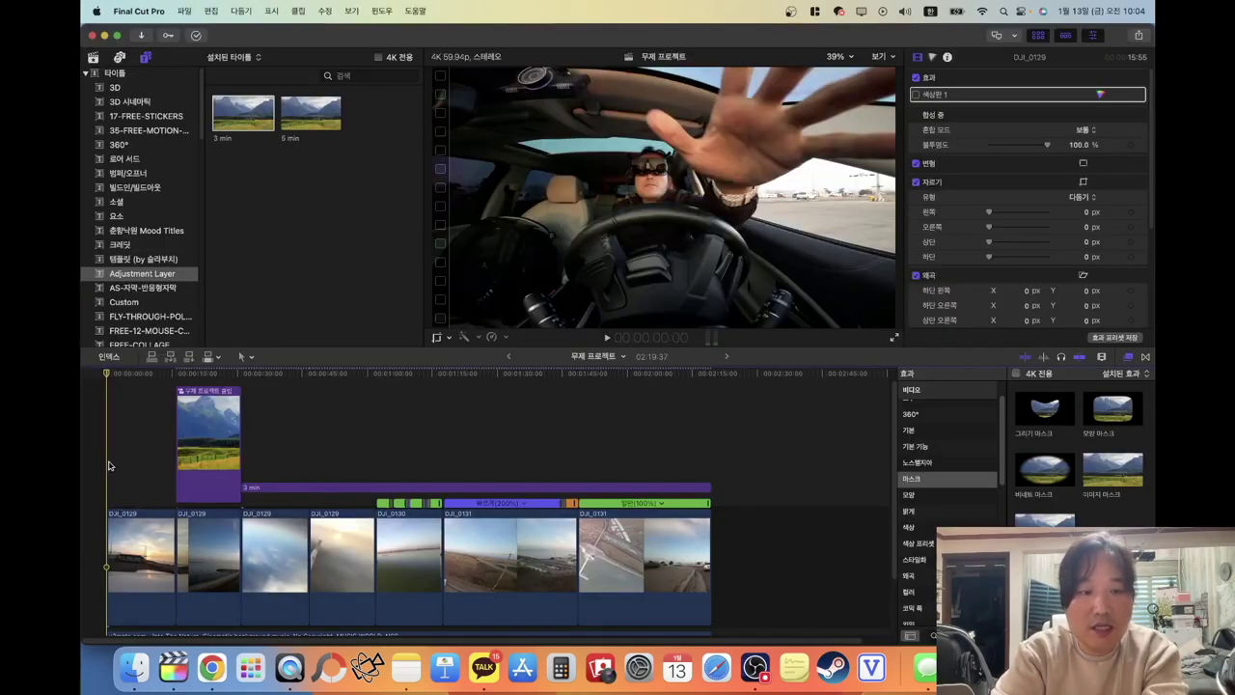
Keyframe the first DJI_0129 clip's opacity from 0% at its start to 100% at 3:26, and play the fade-in
{"action": "key", "text": "space"}
{"action": "left_click", "coordinate": [135, 528]}
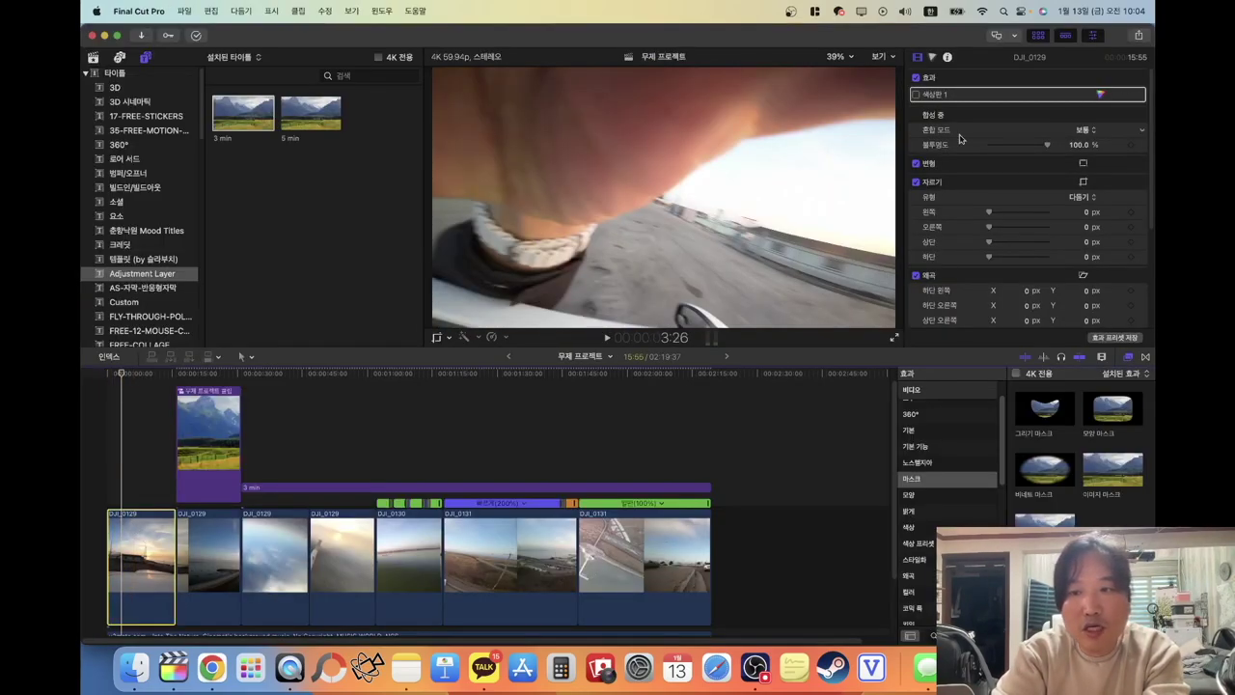
{"action": "left_click", "coordinate": [931, 59]}
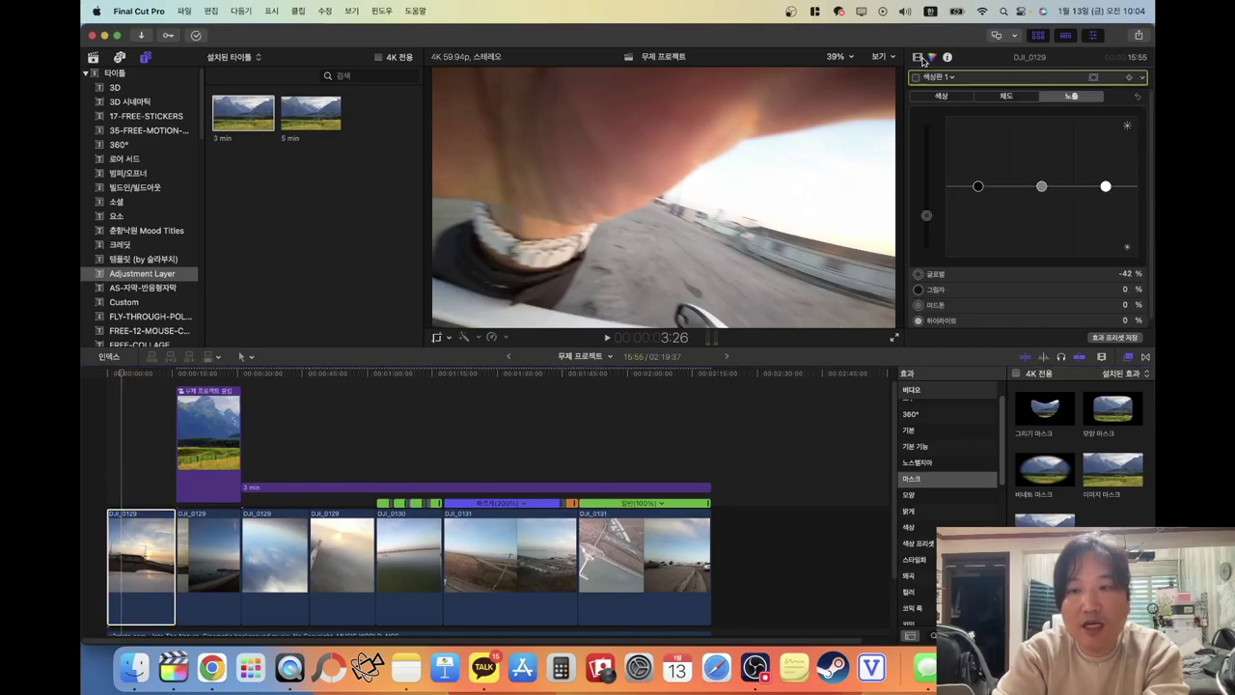
{"action": "left_click", "coordinate": [921, 58]}
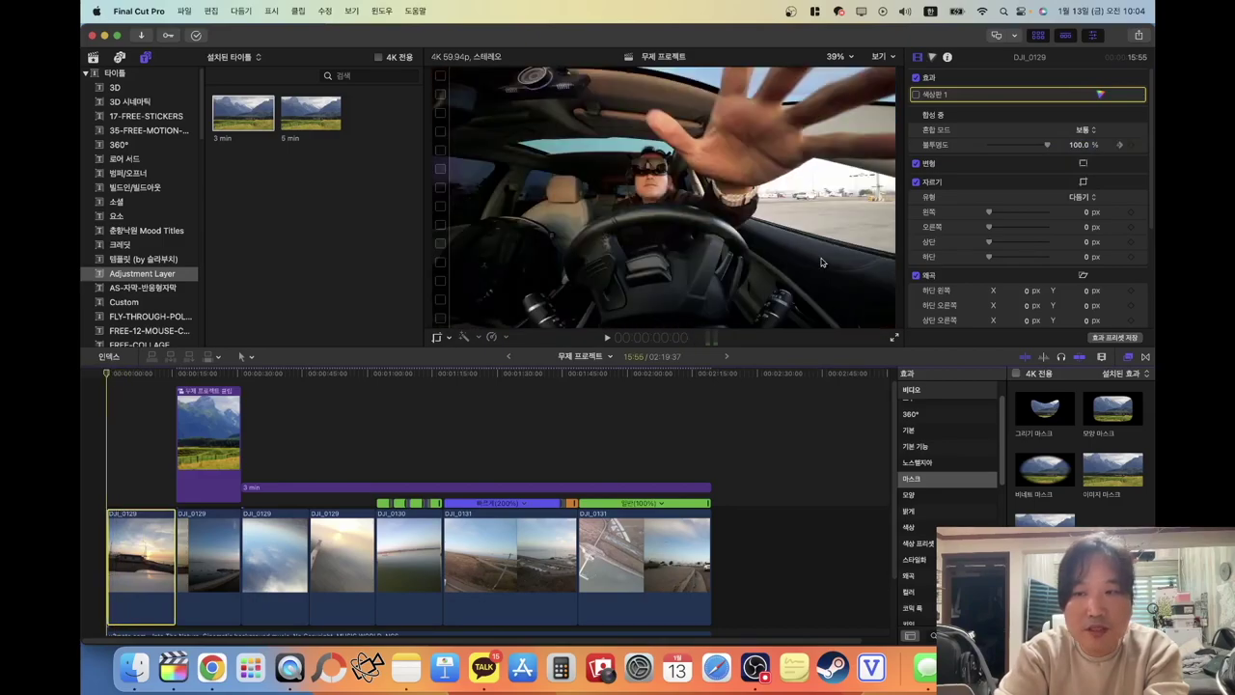
{"action": "left_click_drag", "start_coordinate": [1046, 147], "coordinate": [781, 160]}
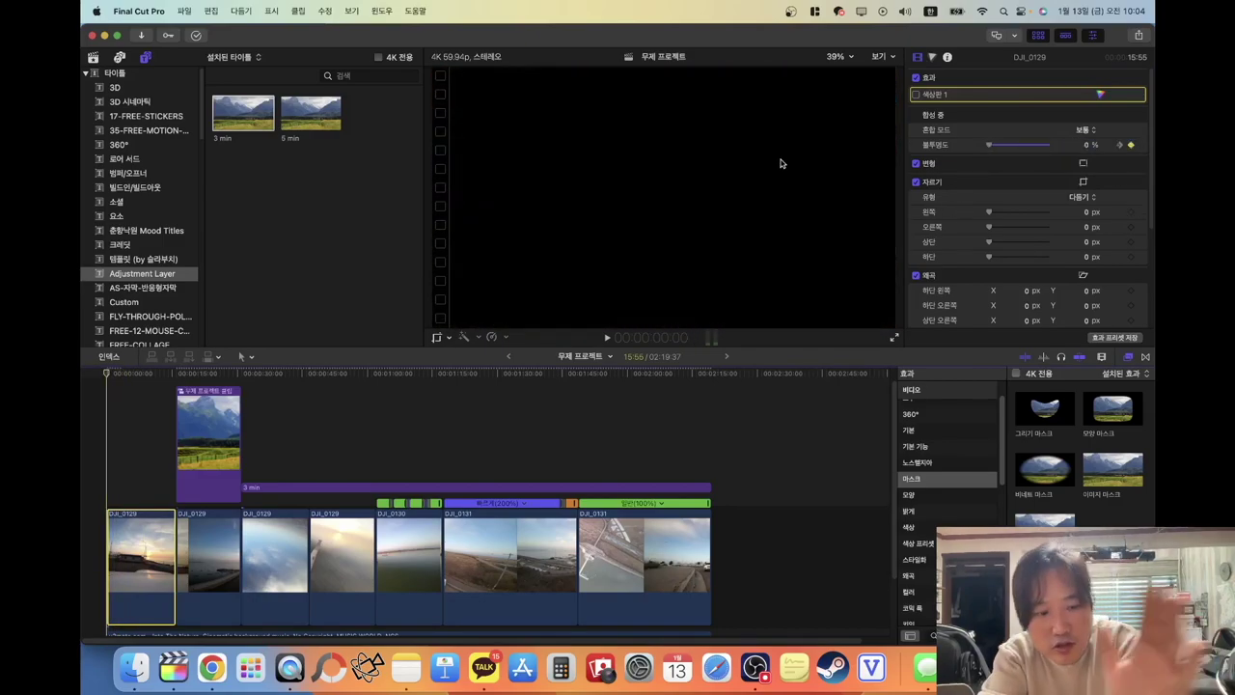
{"action": "key", "text": "space"}
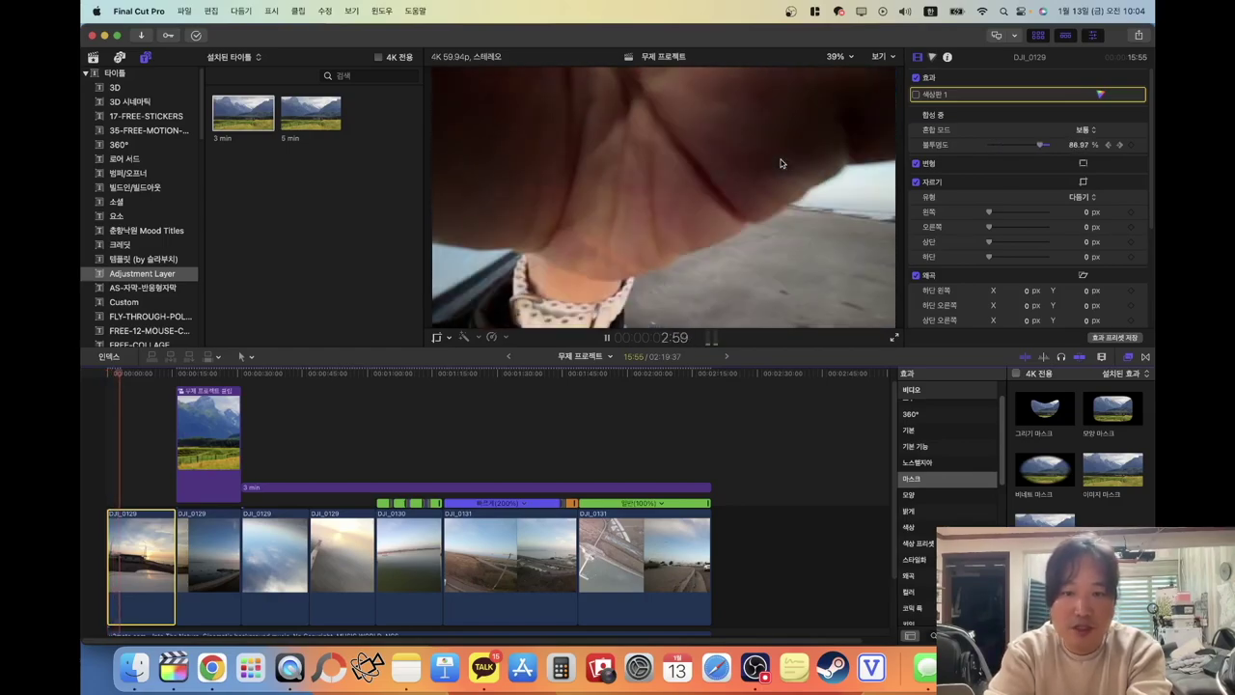
{"action": "key", "text": "space"}
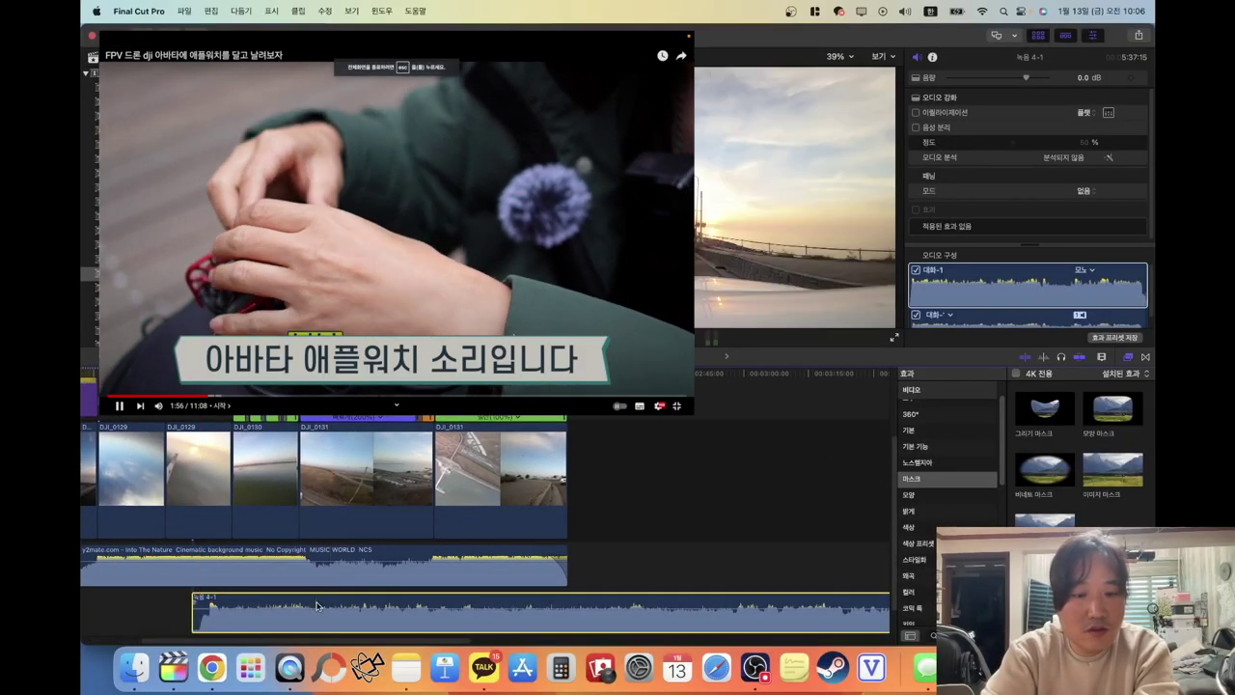
Try placing the 녹음 4-1 audio clip right after the end of the background music and play it alone
{"action": "left_click_drag", "start_coordinate": [316, 606], "coordinate": [692, 558]}
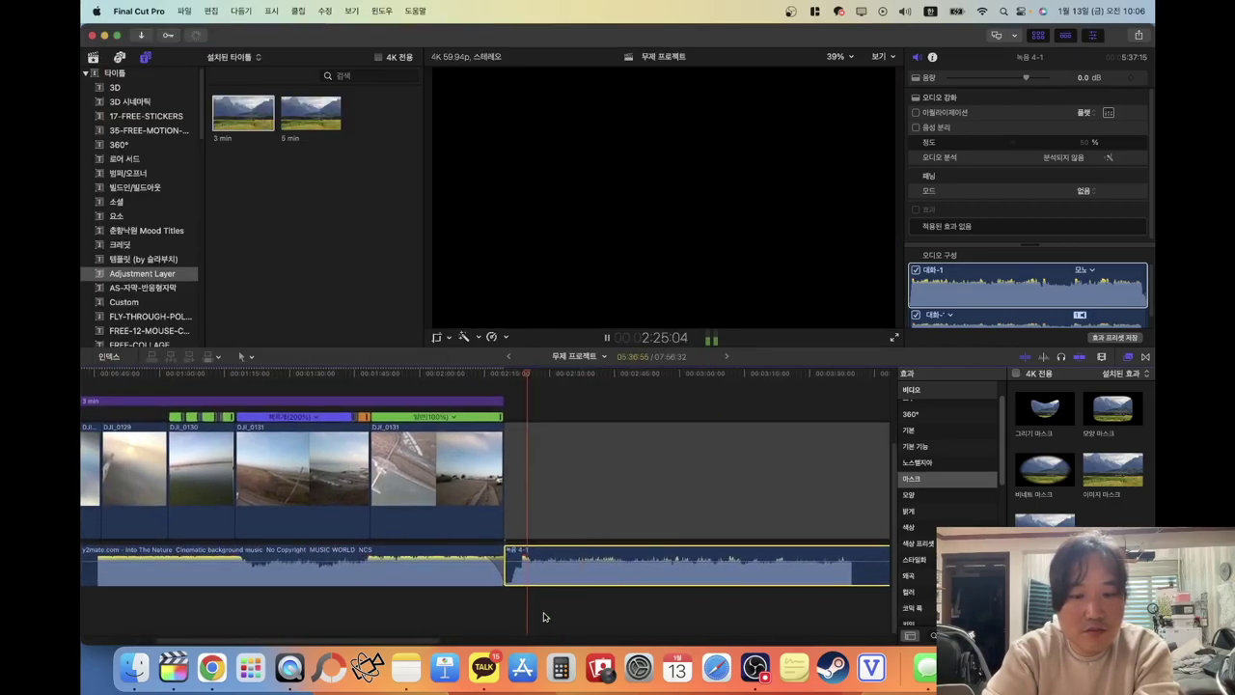
{"action": "key", "text": "space"}
{"action": "left_click", "coordinate": [518, 608]}
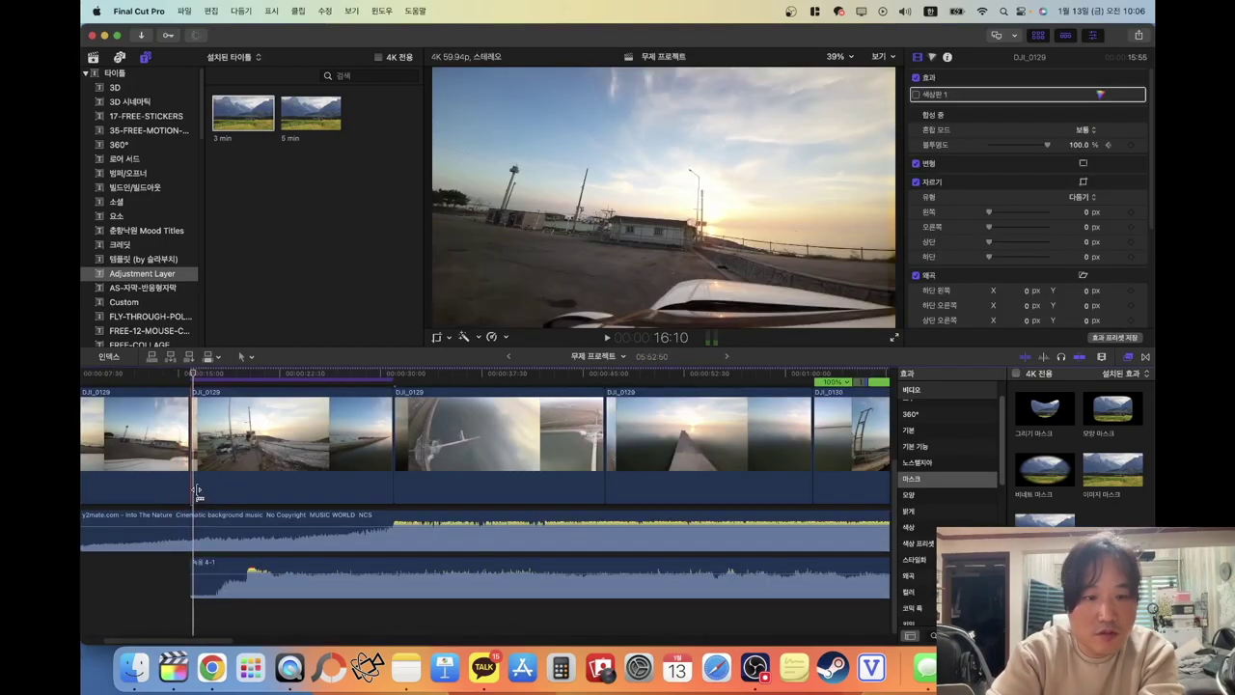
Lower the 녹음 4-1 audio volume and shift the clip earlier to start about 12 seconds into the timeline
{"action": "left_click_drag", "start_coordinate": [275, 589], "coordinate": [220, 581]}
{"action": "left_click", "coordinate": [218, 571]}
{"action": "left_click", "coordinate": [140, 616]}
{"action": "key", "text": "space"}
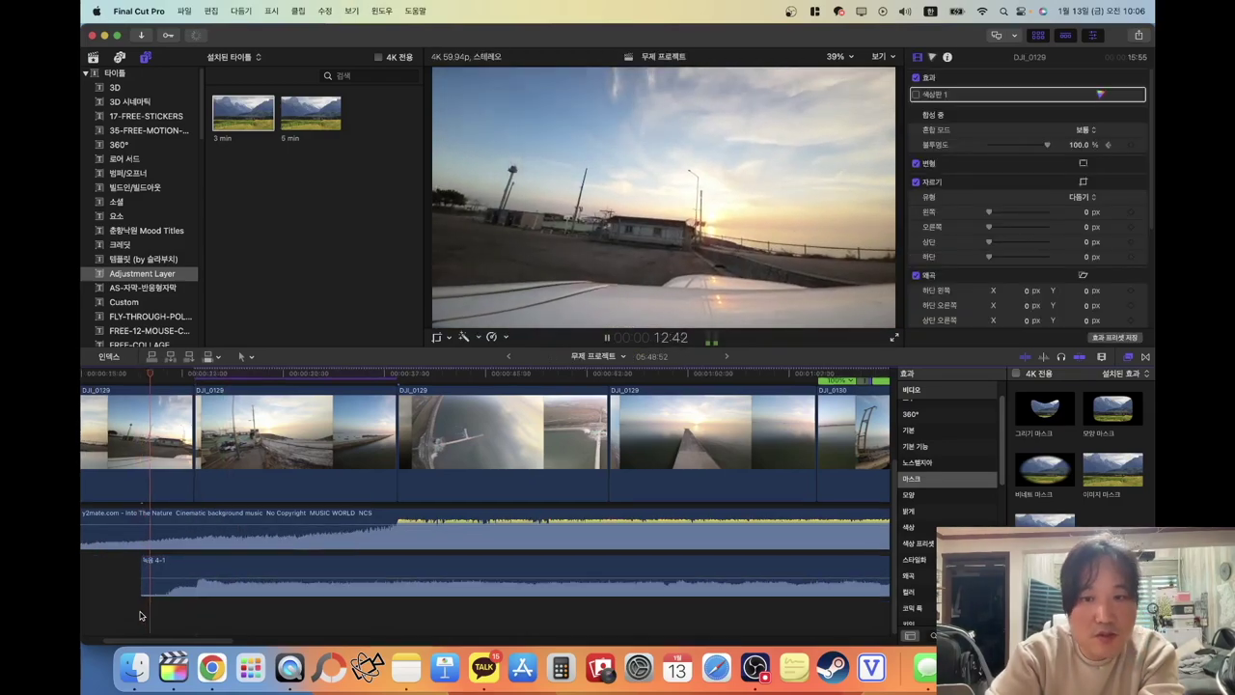
{"action": "scroll", "coordinate": [272, 628], "scroll_direction": "left", "scroll_amount": 5}
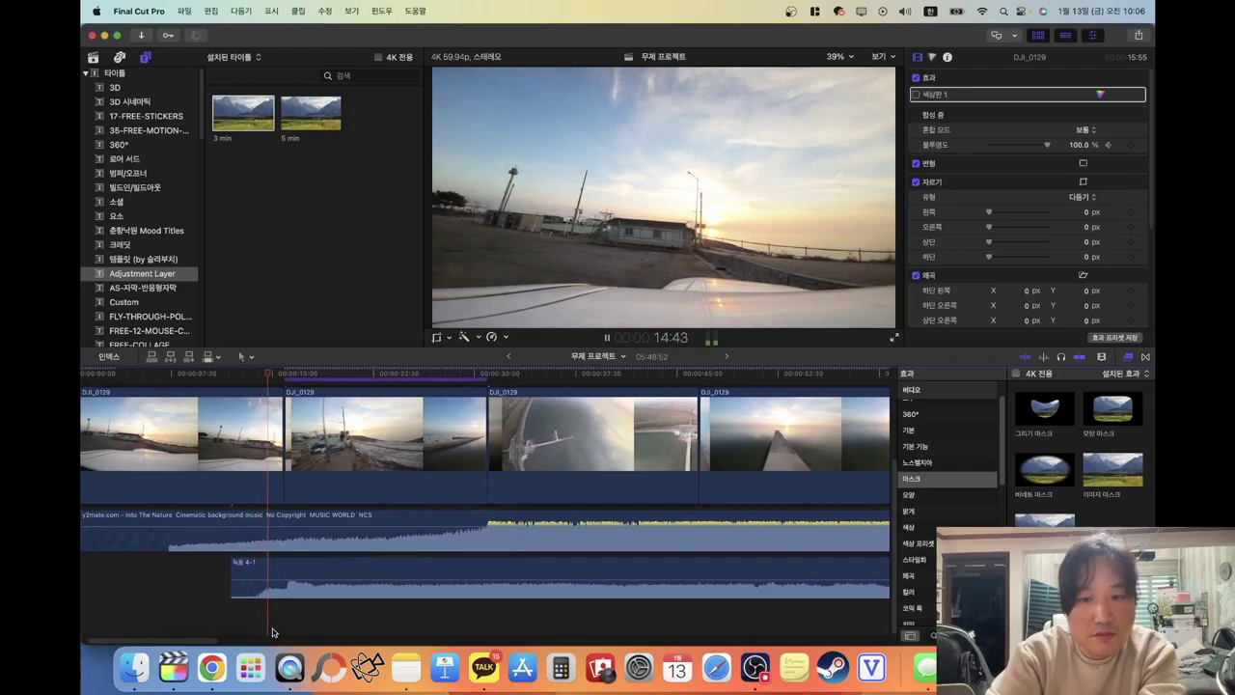
{"action": "key", "text": "space"}
Keyframe the 녹음 4-1 audio volume from -10.0 dB at 18:57 down to silence at about 24 seconds
{"action": "left_click", "coordinate": [325, 578]}
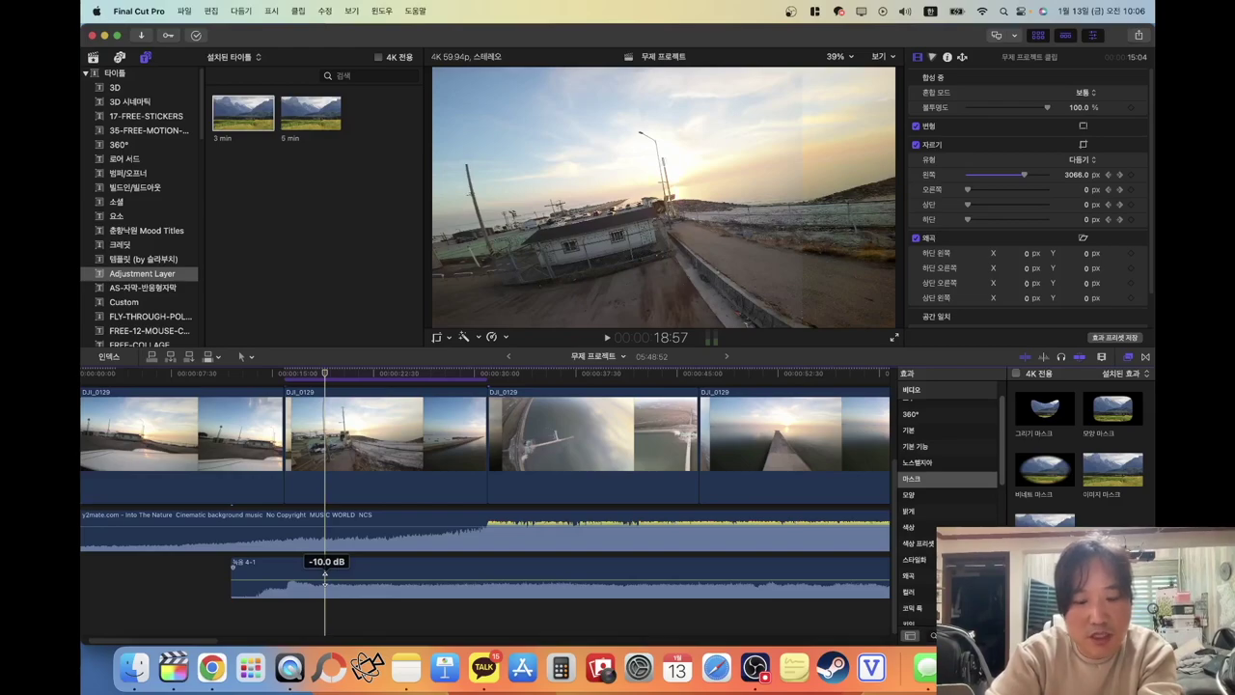
{"action": "left_click", "coordinate": [441, 449]}
{"action": "left_click", "coordinate": [329, 570]}
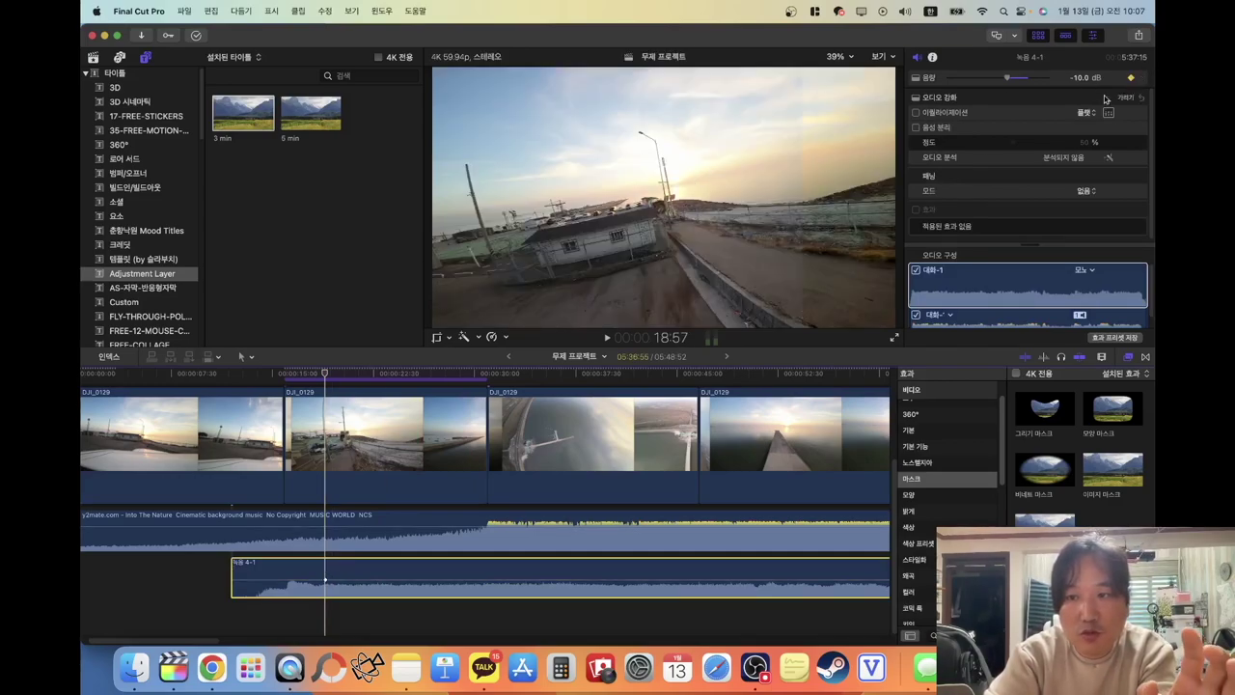
{"action": "left_click", "coordinate": [364, 374]}
{"action": "left_click_drag", "start_coordinate": [364, 375], "coordinate": [395, 374]}
{"action": "left_click_drag", "start_coordinate": [1005, 79], "coordinate": [944, 81]}
{"action": "key", "text": "super+z"}
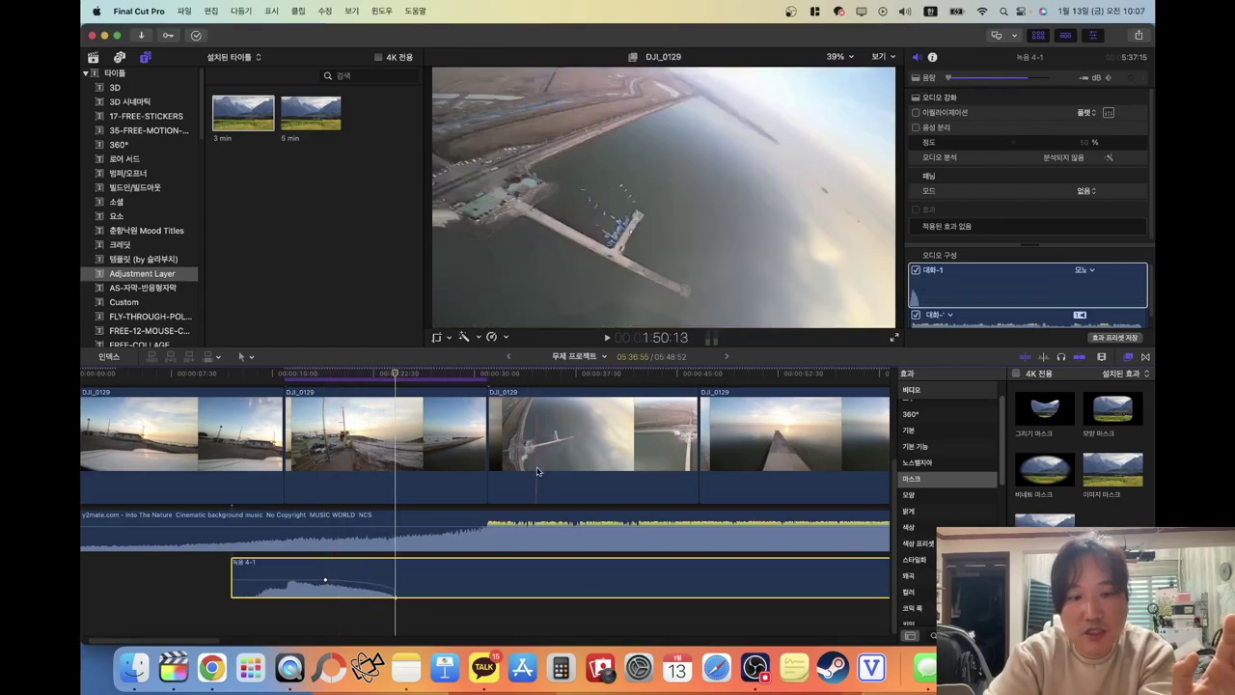
Play the timeline from about 13:47 to hear the 녹음 4-1 audio fade out under the music
{"action": "left_click", "coordinate": [256, 618]}
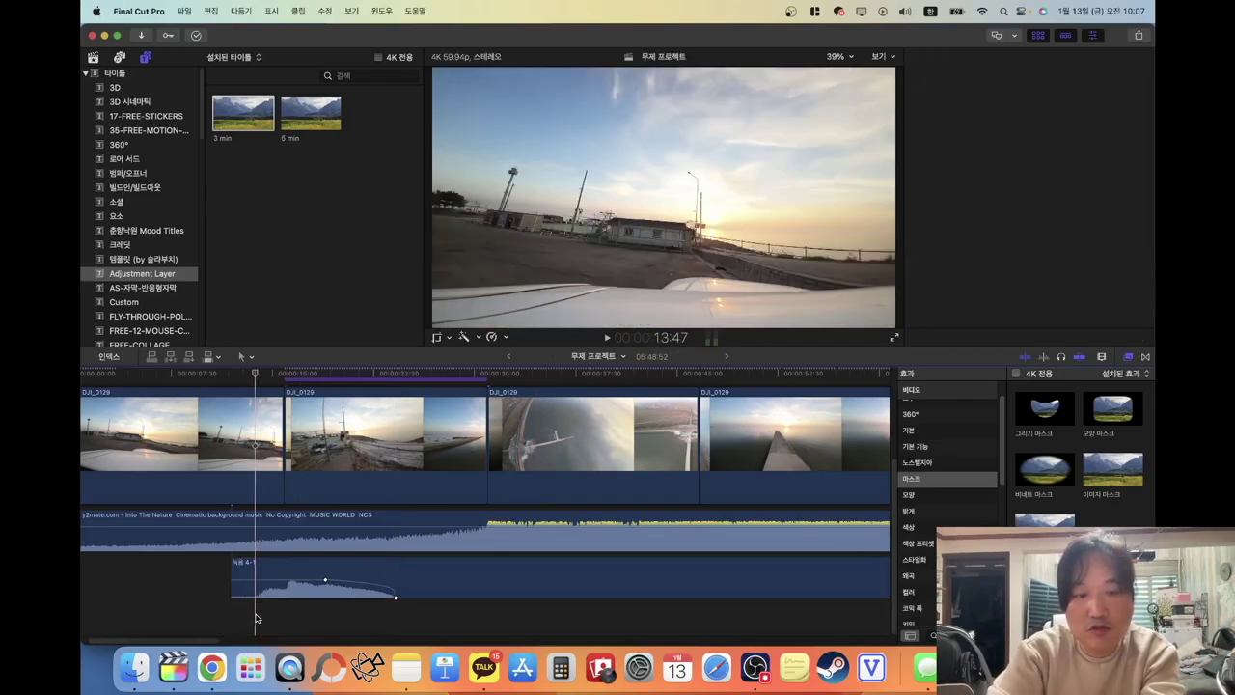
{"action": "key", "text": "space"}
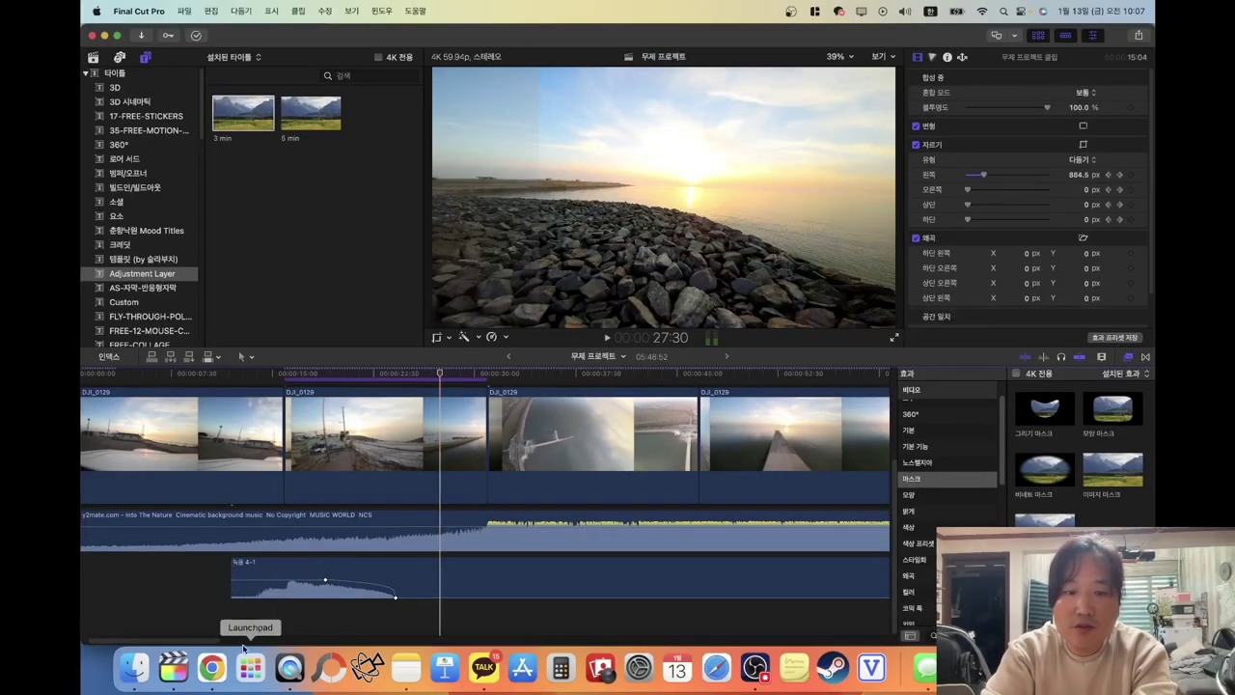
{"action": "key", "text": "space"}
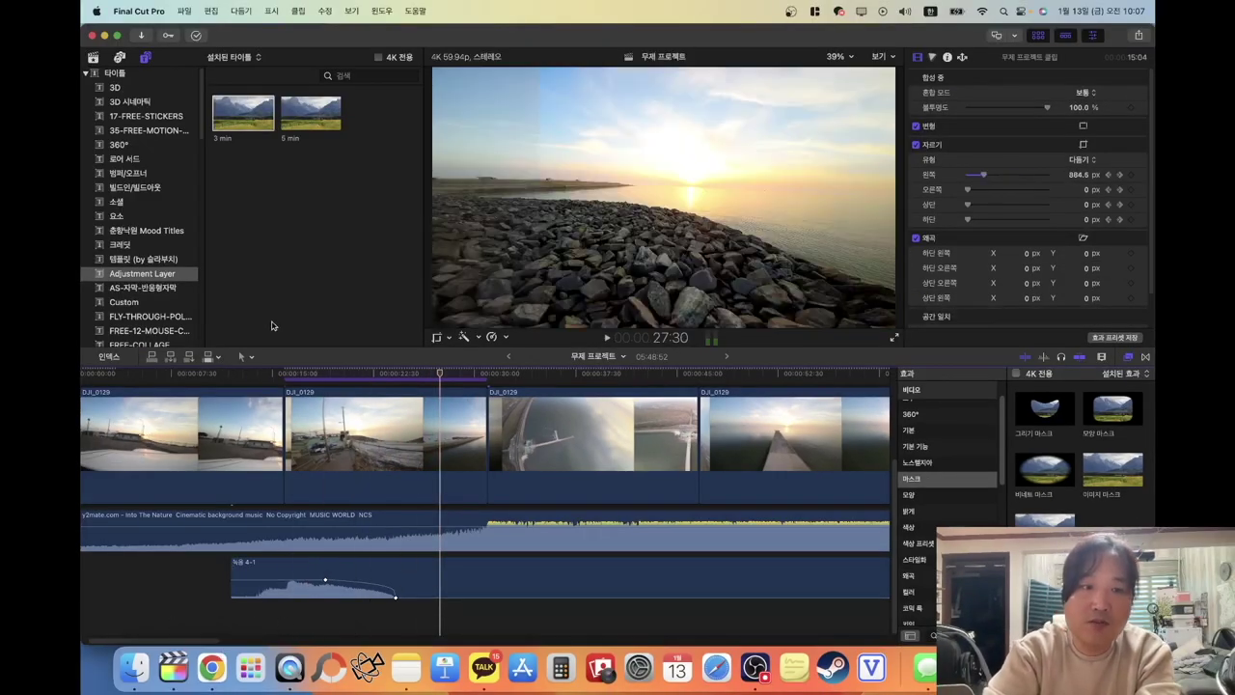
Switch to Finder to view the 녹음 4-1.m4a file in the 1.구독 좋아요 folder, and switch to Chrome
{"action": "left_click", "coordinate": [133, 666]}
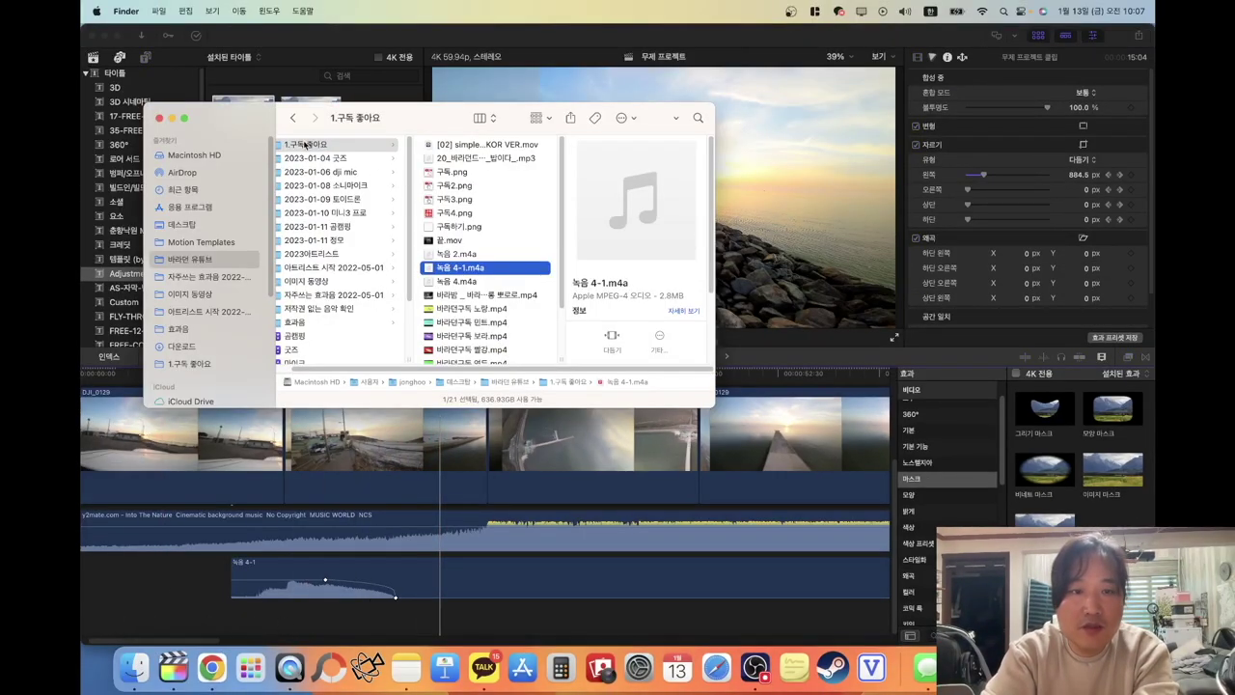
{"action": "left_click", "coordinate": [211, 666]}
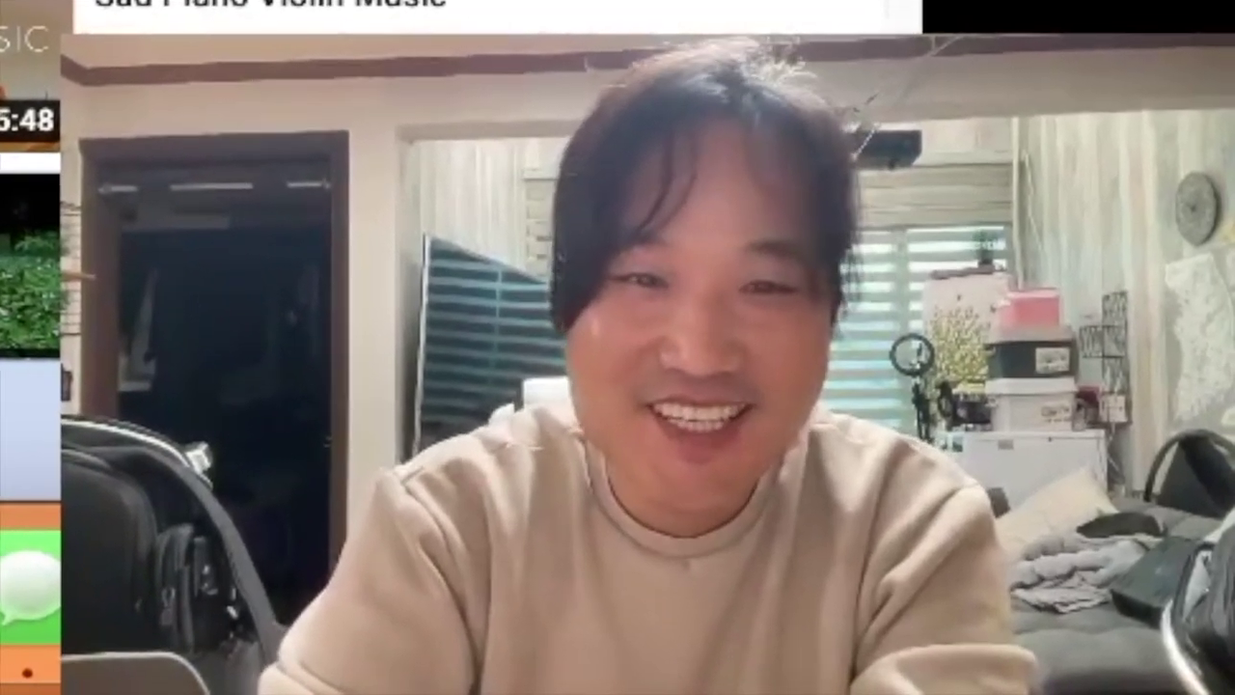
Search YouTube for "파도소리 다운로드" and open the "파도 소리 효과음 Sea-waves Sound effect 무료 효과음!!" video
{"action": "type", "text": "파도"}
{"action": "type", "text": "소"}
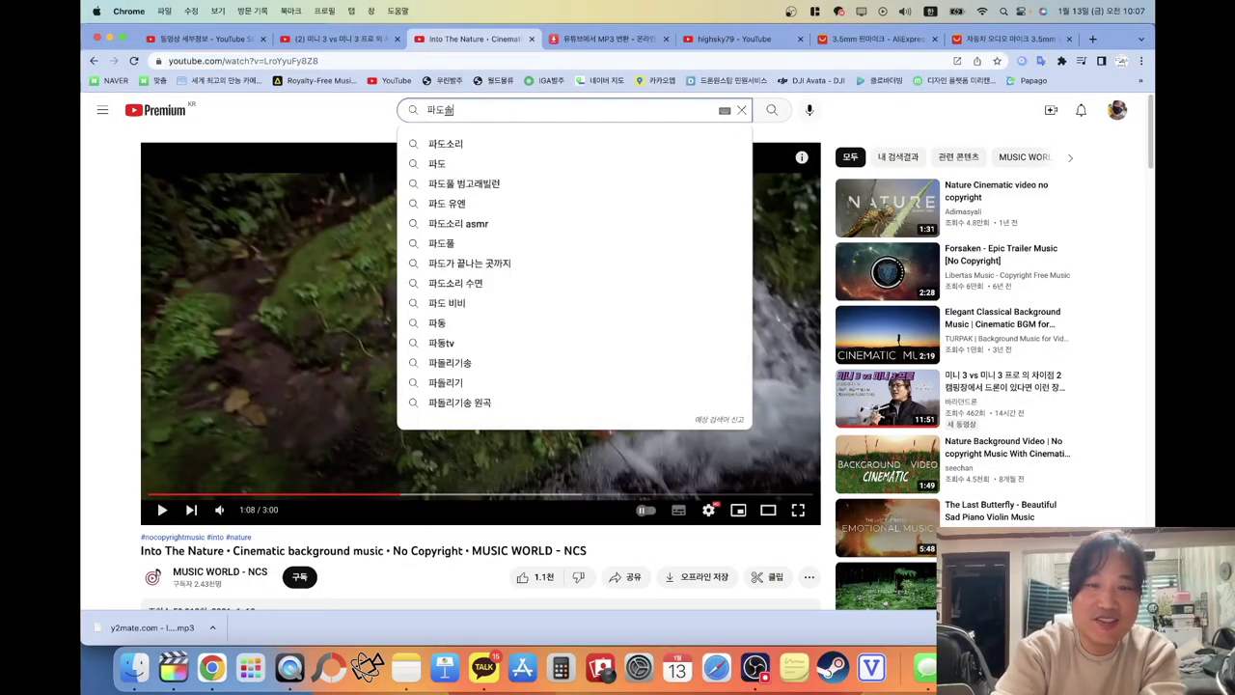
{"action": "type", "text": "리 다운로드"}
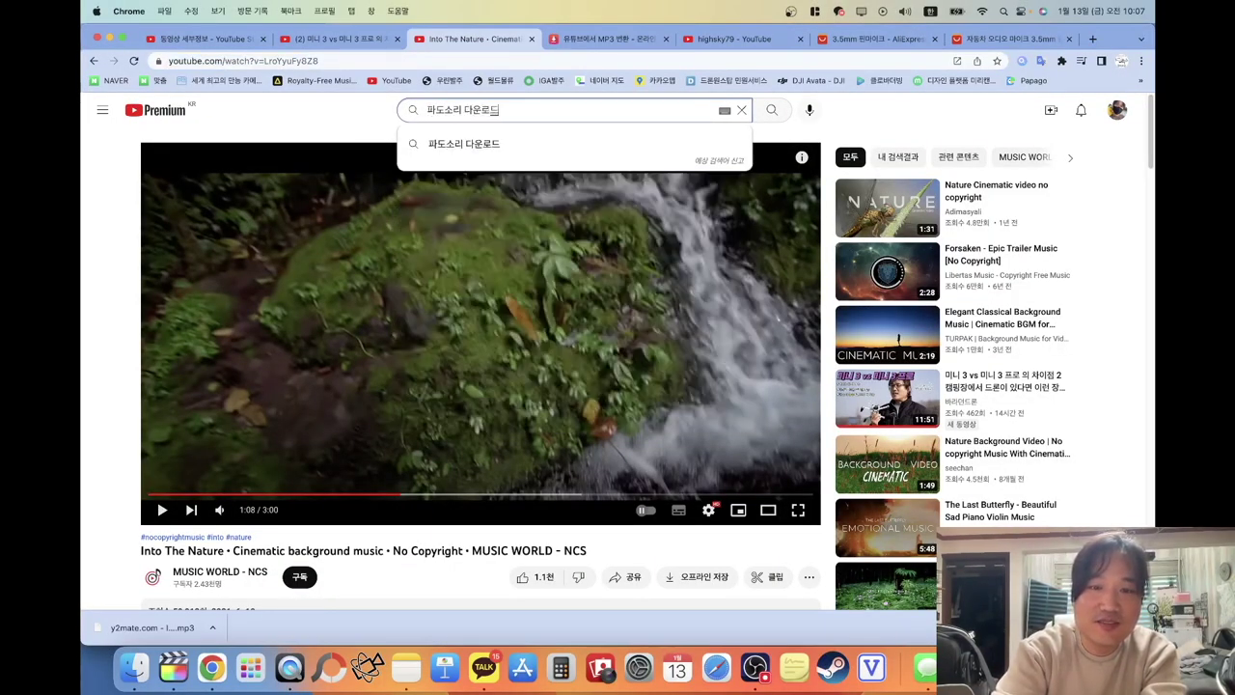
{"action": "key", "text": "Return"}
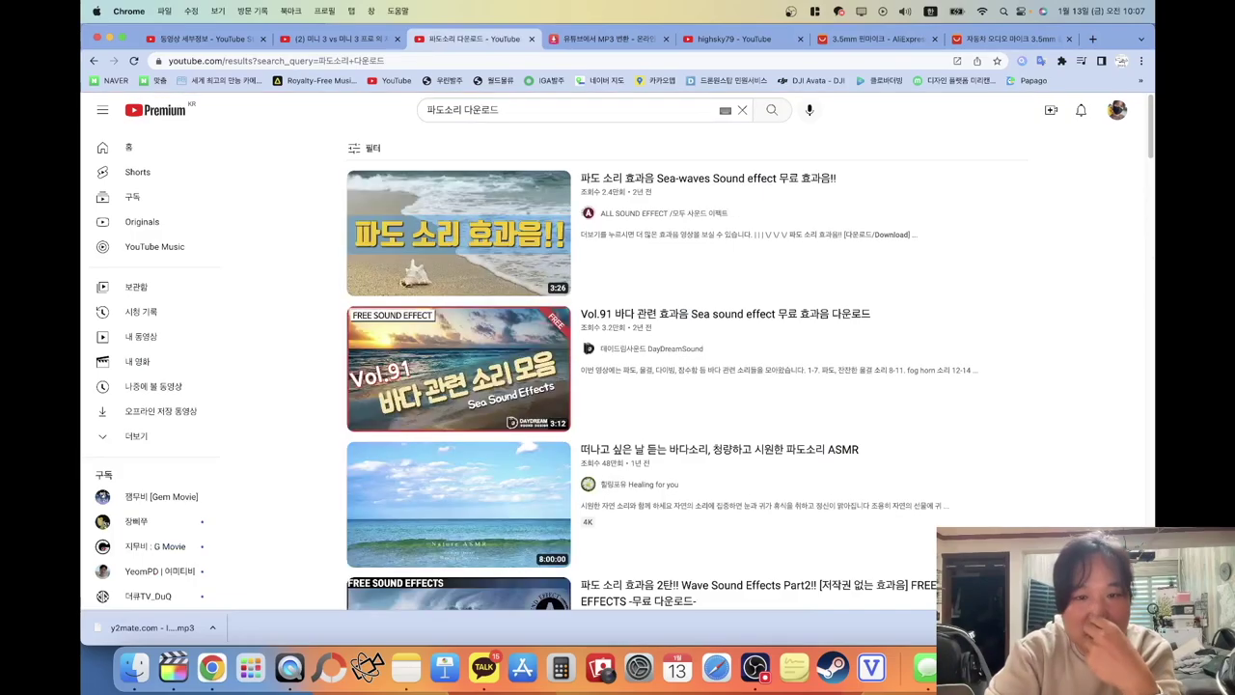
{"action": "left_click", "coordinate": [462, 256]}
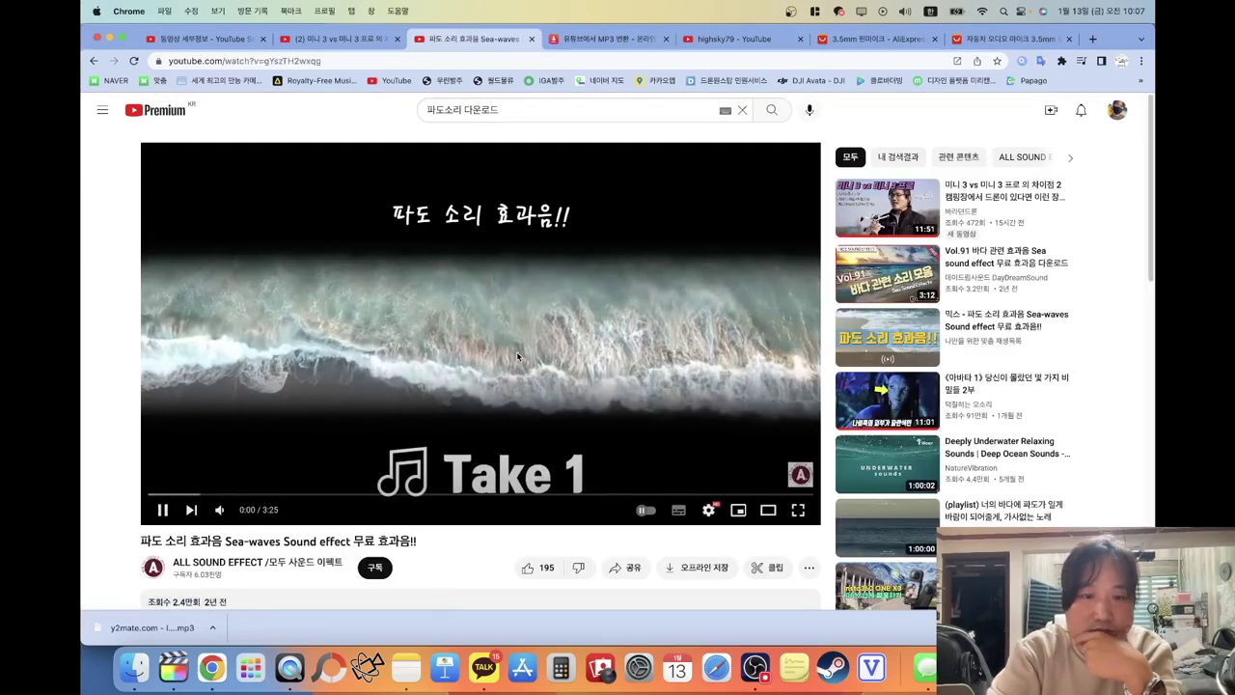
Expand the video description and open its Google Drive link for "파도 소리 효과음!! [다운로드/Download]"
{"action": "scroll", "coordinate": [519, 376], "scroll_direction": "down", "scroll_amount": 2}
{"action": "scroll", "coordinate": [518, 377], "scroll_direction": "down", "scroll_amount": 3}
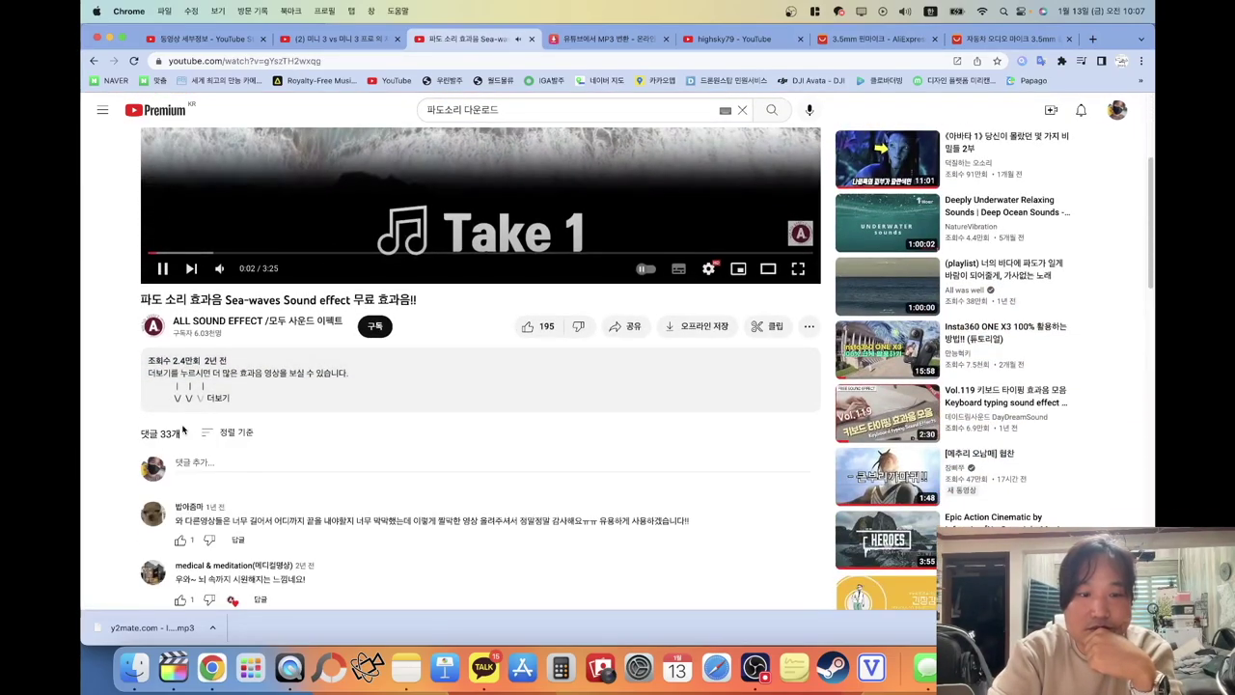
{"action": "left_click", "coordinate": [232, 432]}
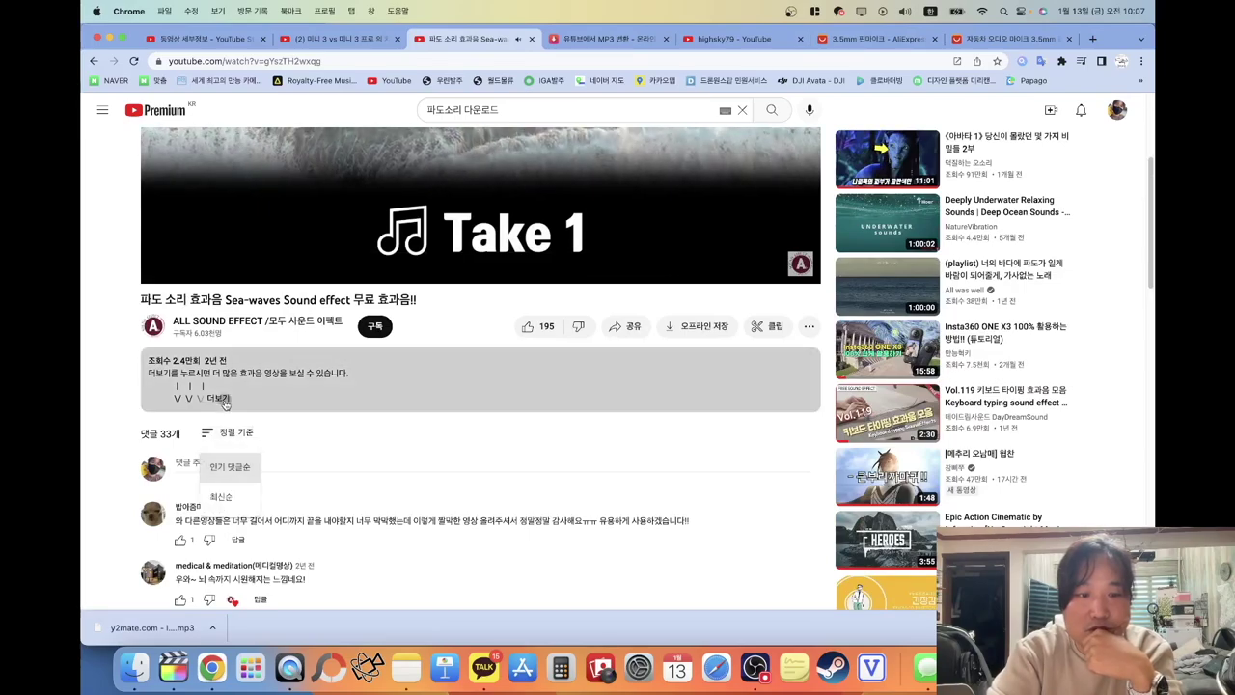
{"action": "left_click", "coordinate": [231, 410]}
{"action": "scroll", "coordinate": [263, 266], "scroll_direction": "up", "scroll_amount": 6}
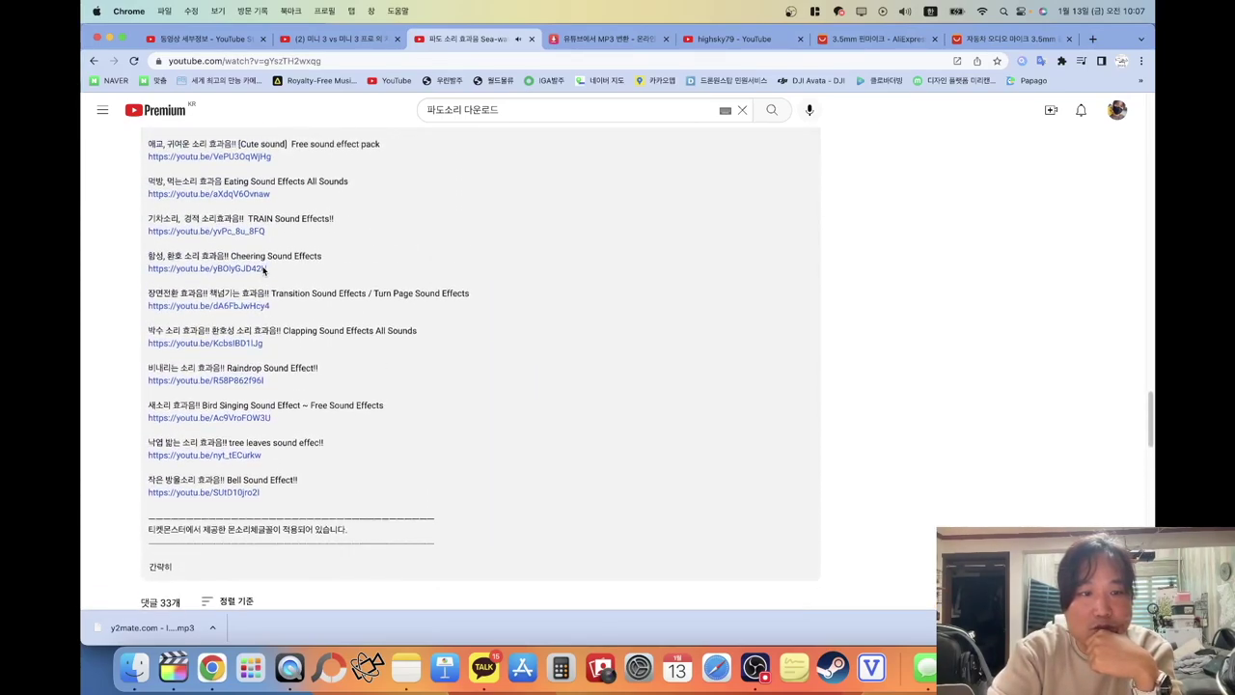
{"action": "scroll", "coordinate": [301, 277], "scroll_direction": "up", "scroll_amount": 20}
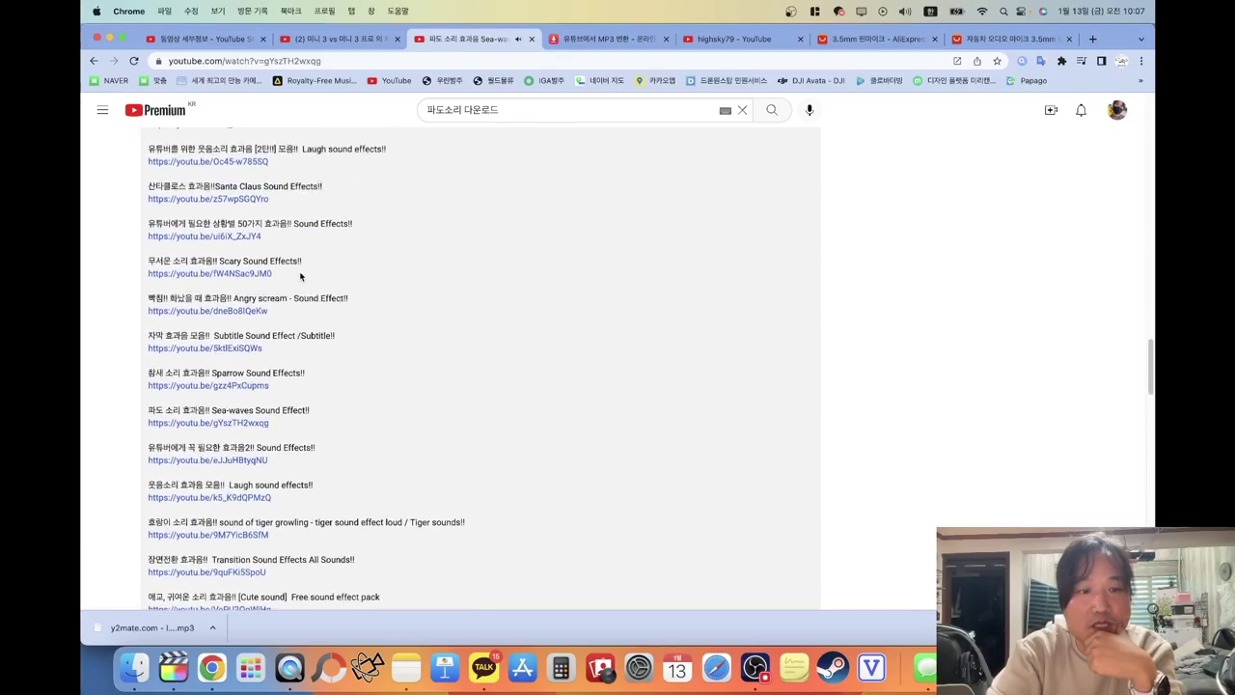
{"action": "scroll", "coordinate": [300, 277], "scroll_direction": "up", "scroll_amount": 18}
{"action": "scroll", "coordinate": [300, 277], "scroll_direction": "down", "scroll_amount": 8}
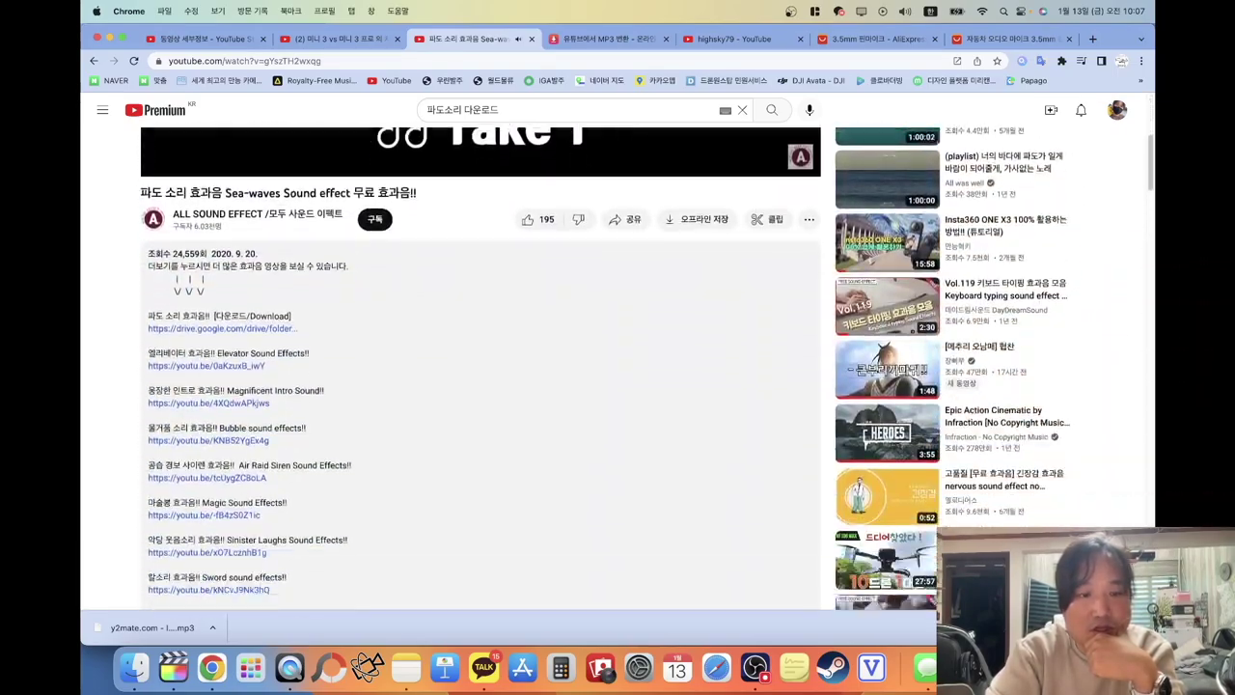
{"action": "left_click", "coordinate": [255, 305]}
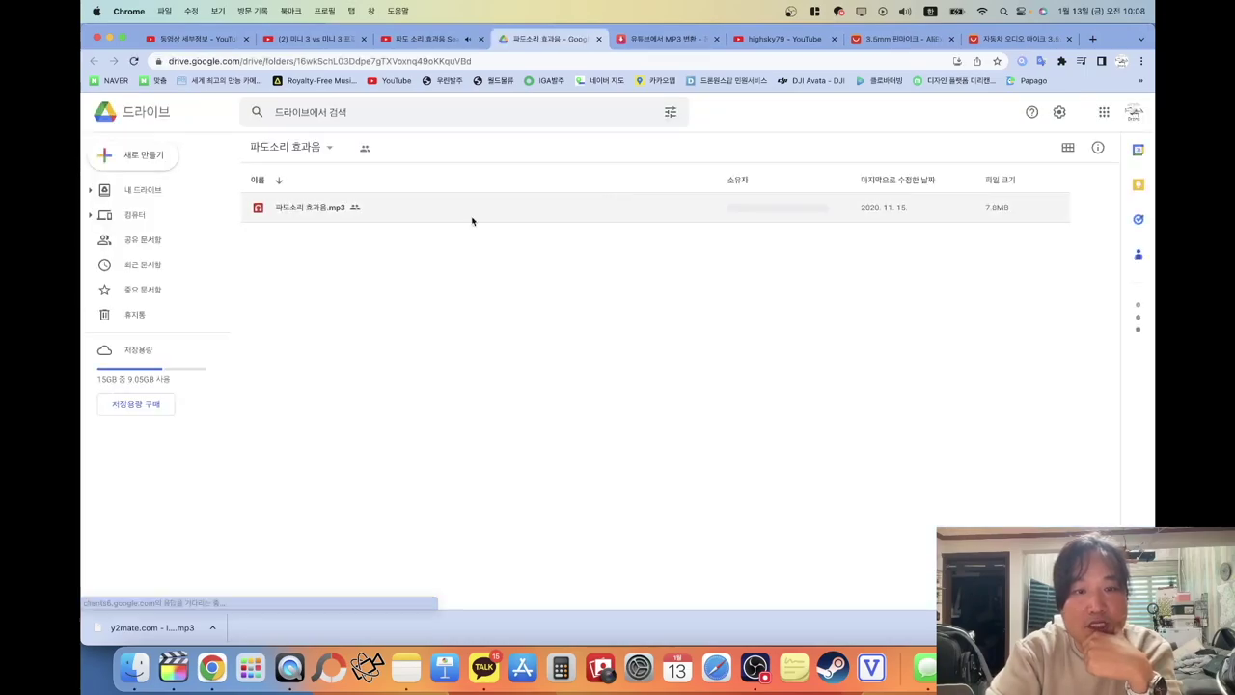
Download 파도소리 효과음.mp3 from the shared Drive folder and return to the sea-waves video
{"action": "right_click", "coordinate": [333, 210]}
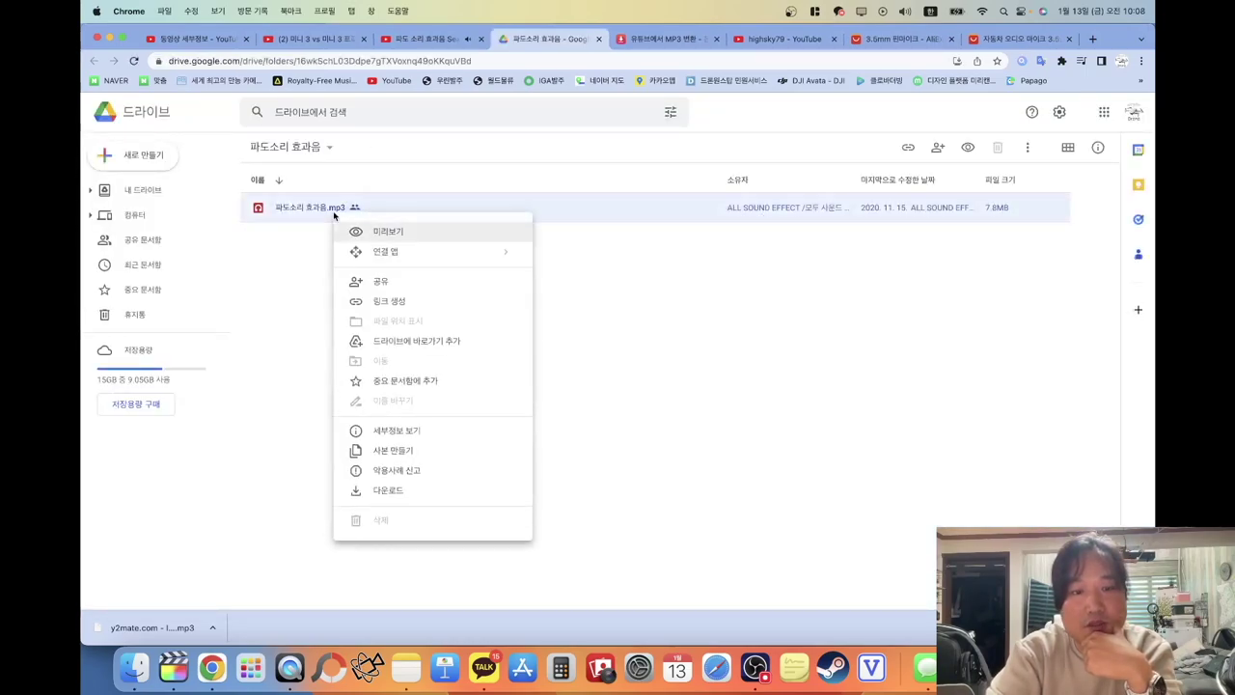
{"action": "left_click", "coordinate": [419, 491]}
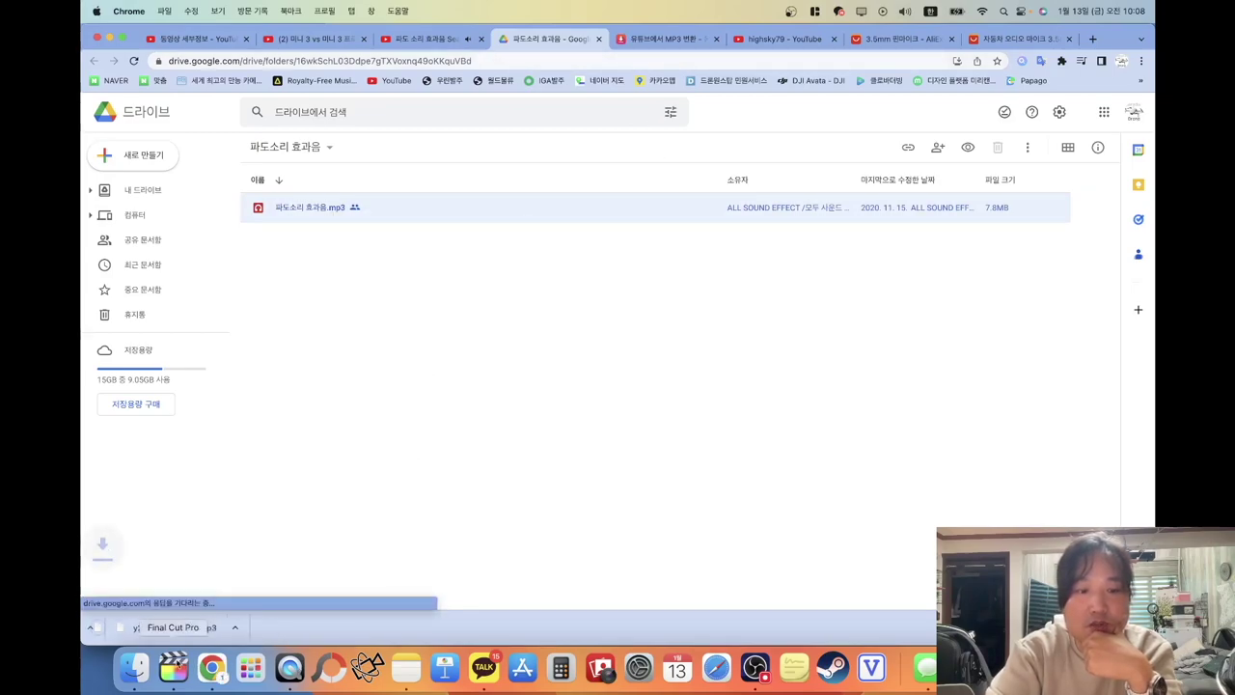
{"action": "left_click", "coordinate": [442, 40]}
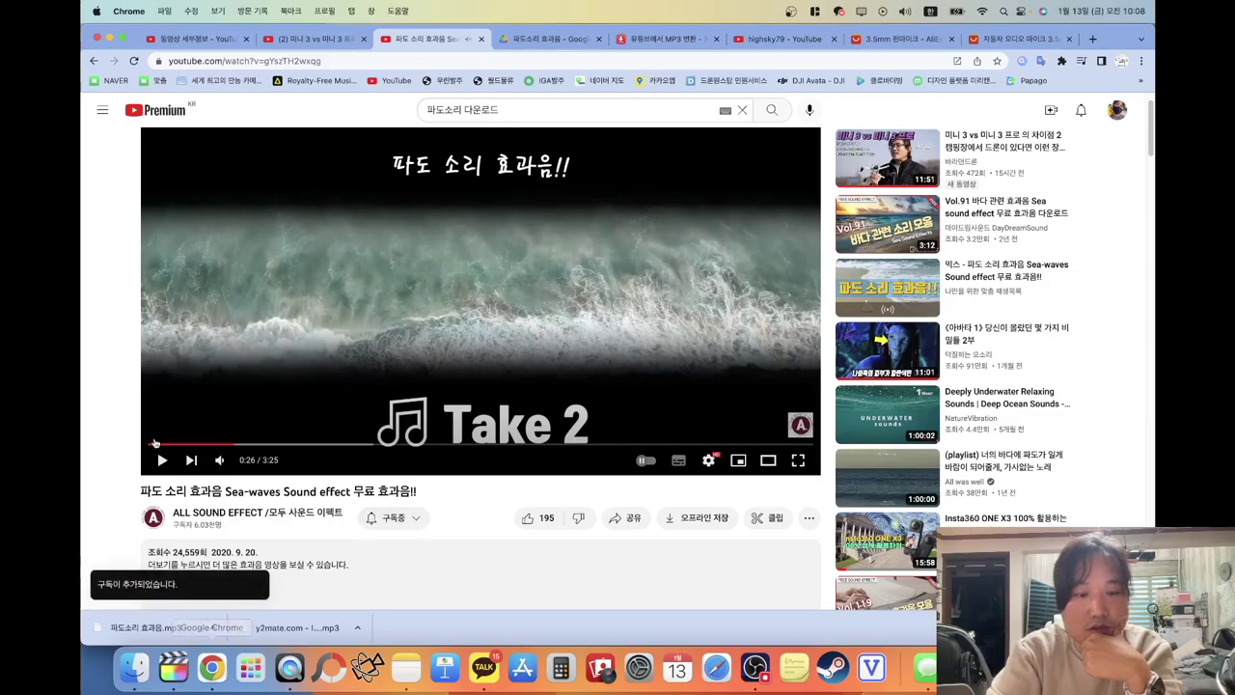
View the 데이드림사운드 DayDreamSound channel on YouTube in Chrome as another source of free sound effects
{"action": "left_click", "coordinate": [174, 686]}
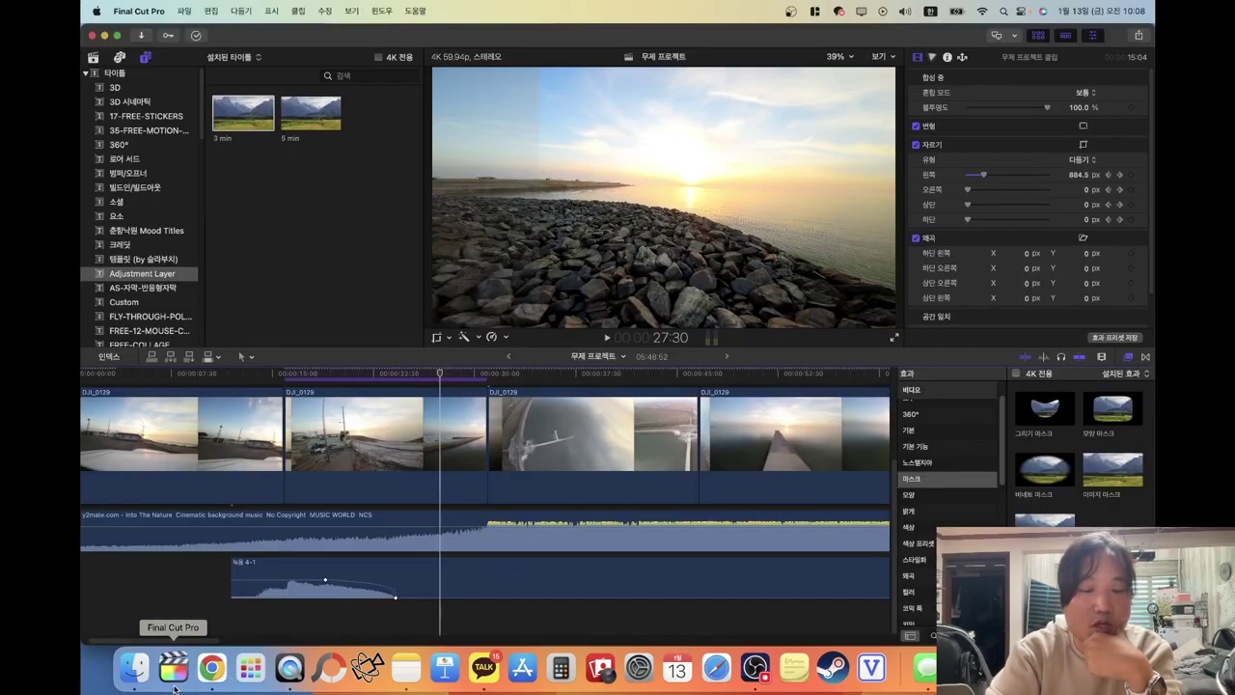
{"action": "left_click", "coordinate": [213, 683]}
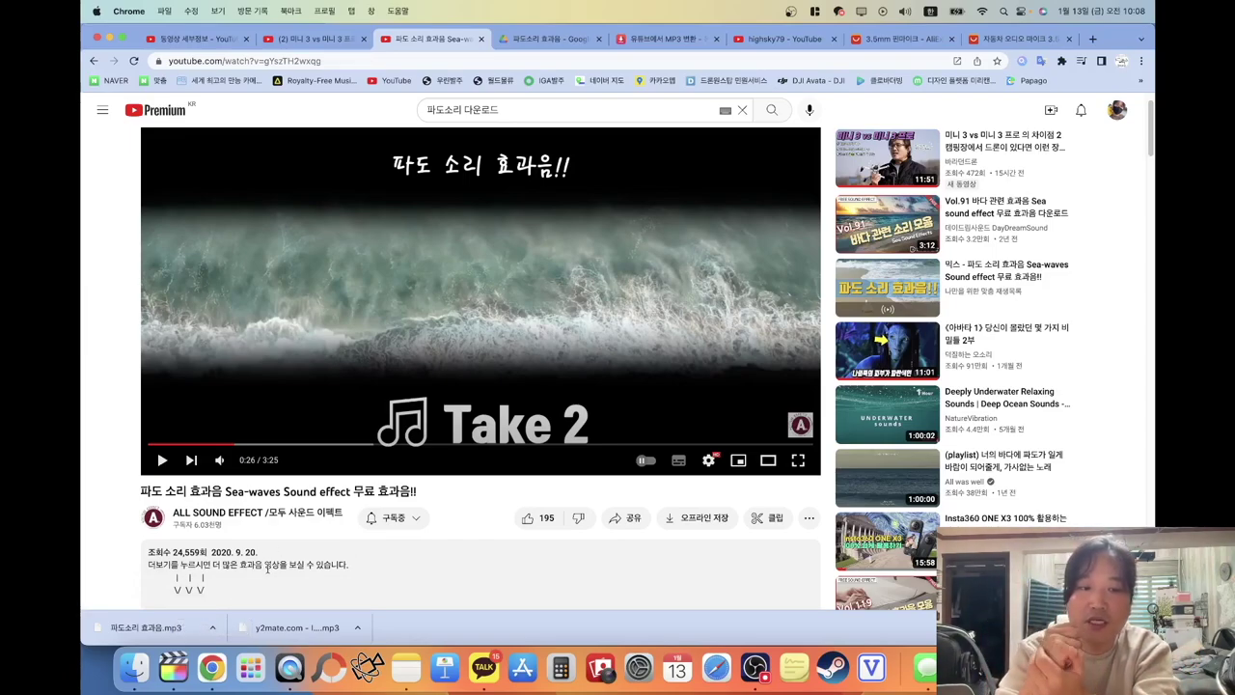
{"action": "left_click", "coordinate": [197, 38]}
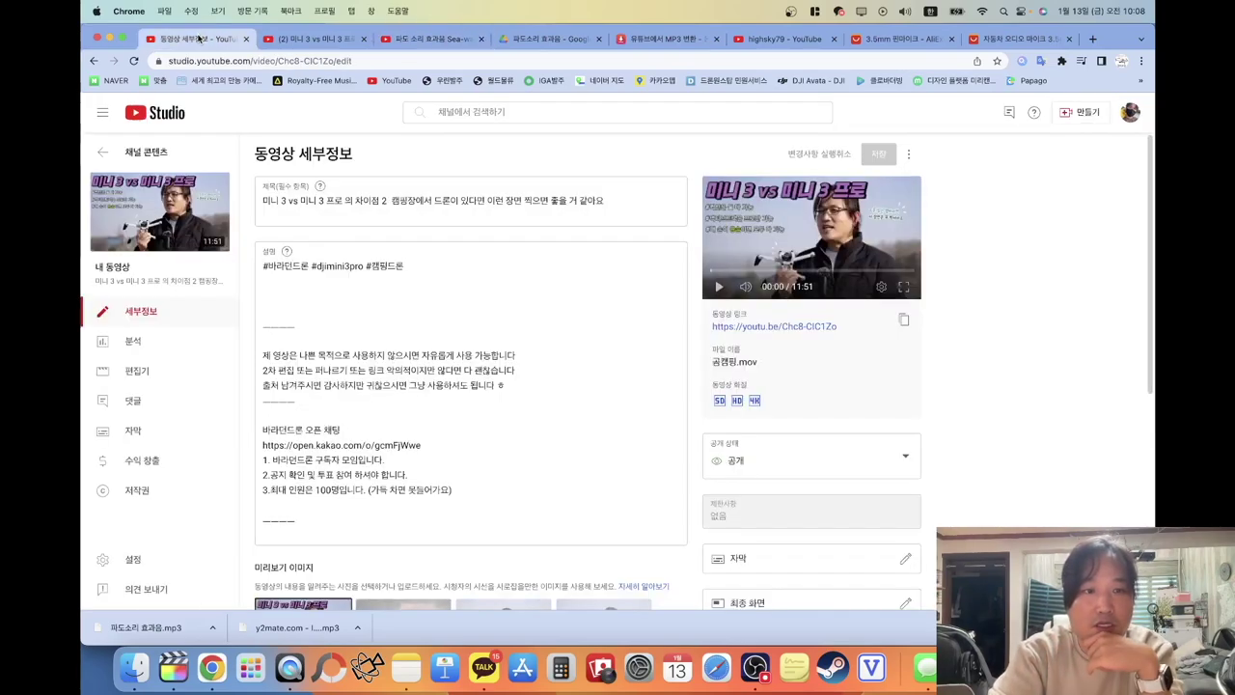
{"action": "left_click", "coordinate": [324, 38]}
{"action": "key", "text": "super+bracketleft"}
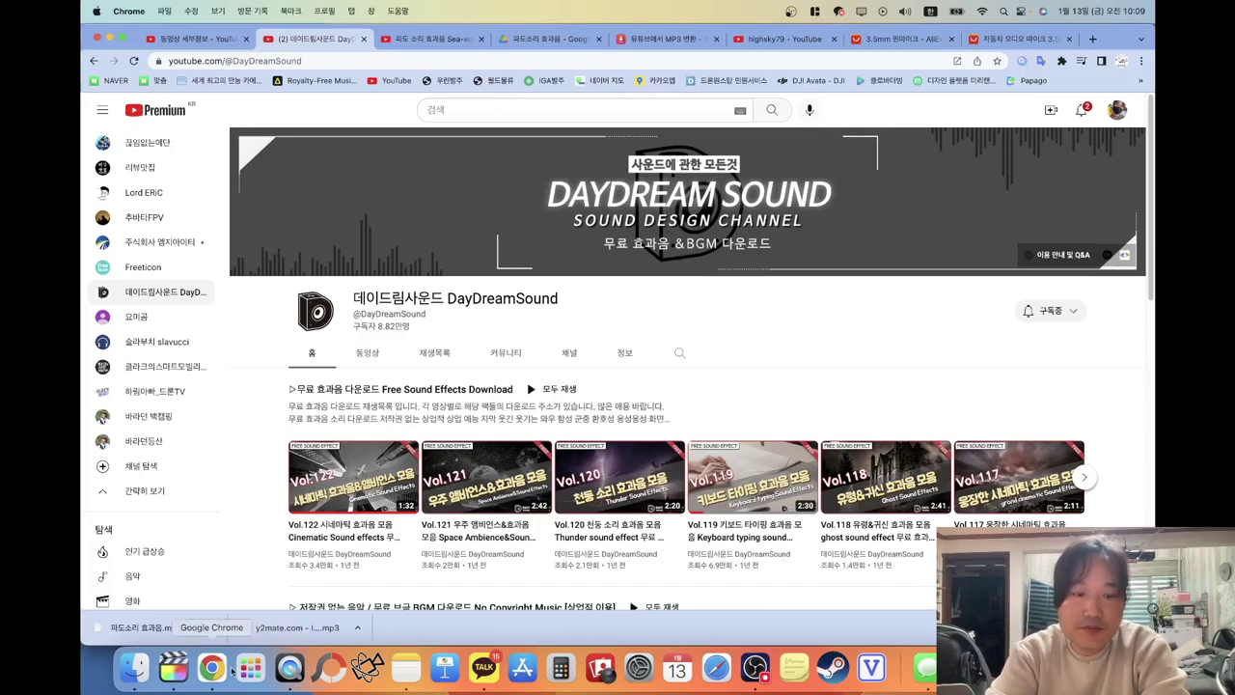
Return to Final Cut Pro and add 파도소리 효과음.mp3 from the 다운로드 folder below 녹음 4-1, starting at about 24 seconds
{"action": "left_click", "coordinate": [190, 667]}
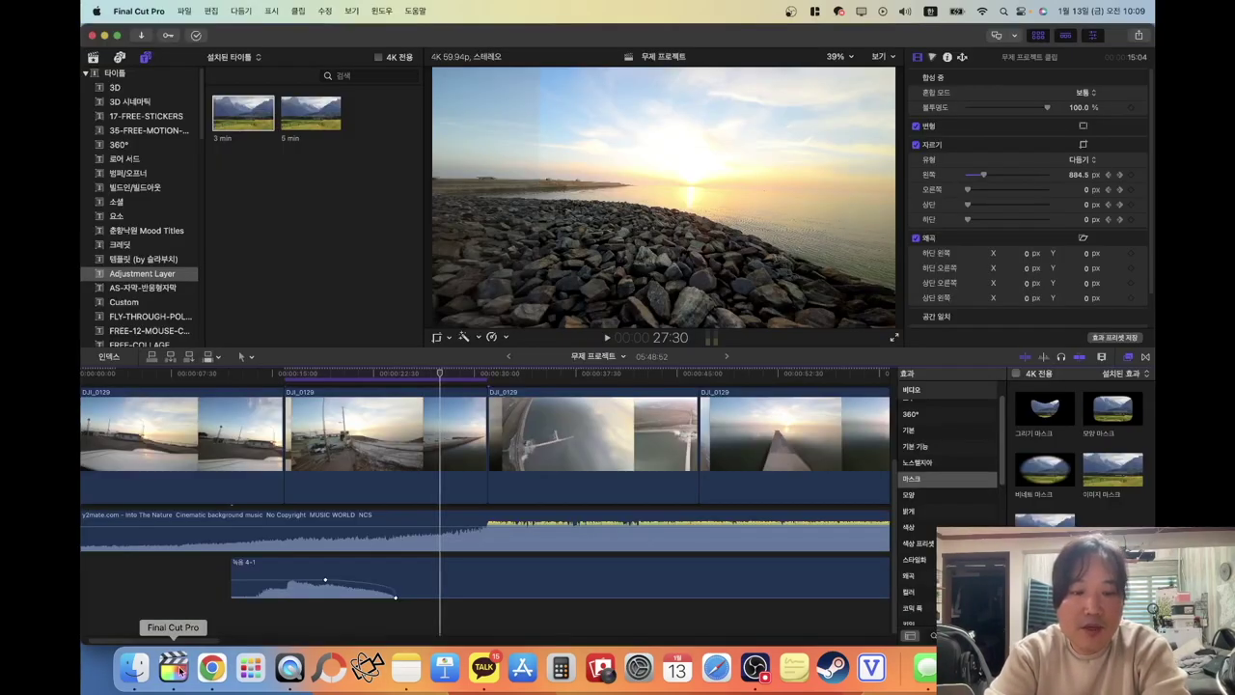
{"action": "left_click", "coordinate": [128, 672]}
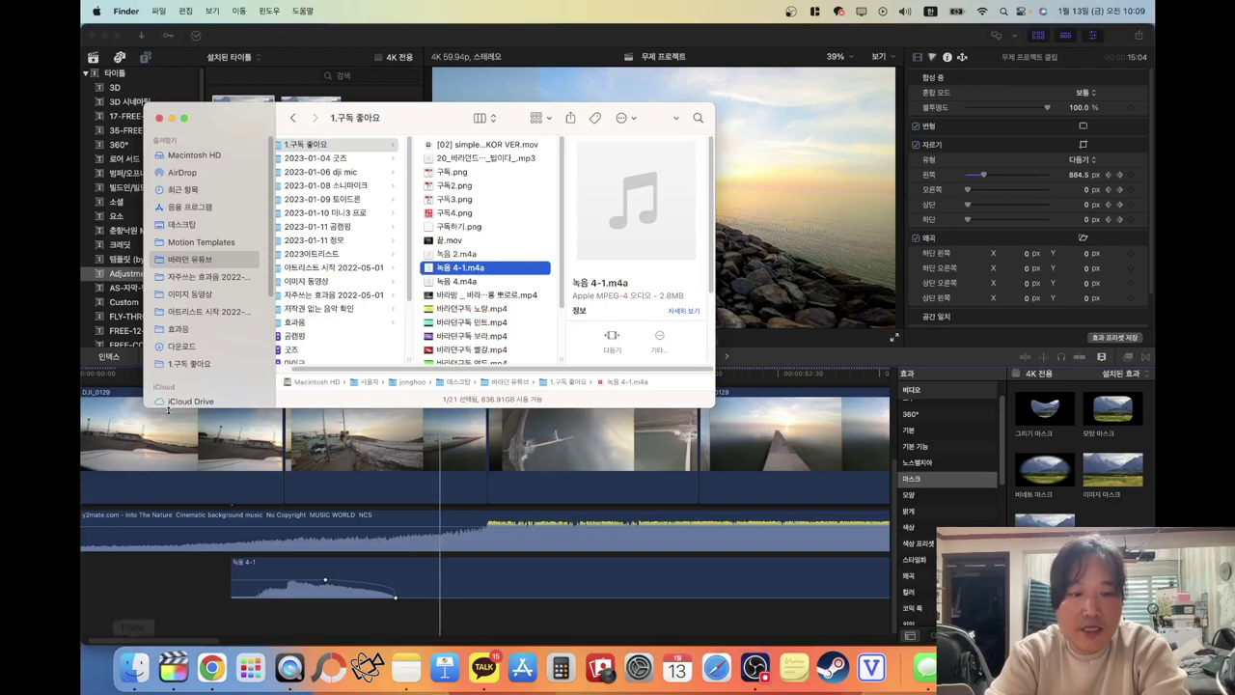
{"action": "left_click", "coordinate": [201, 347]}
{"action": "left_click_drag", "start_coordinate": [328, 144], "coordinate": [400, 583]}
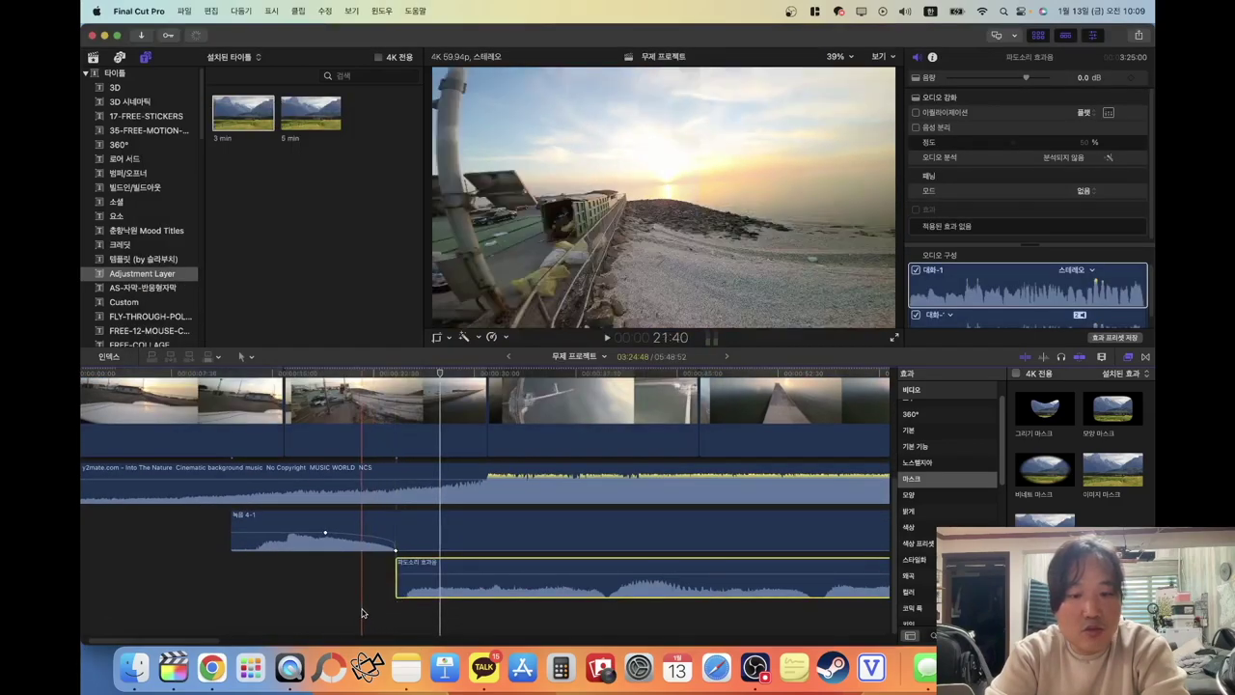
Move the 파도소리 효과음 clip to start at about 28:35, lower its volume to about -11 dB, and play it back
{"action": "left_click", "coordinate": [363, 613]}
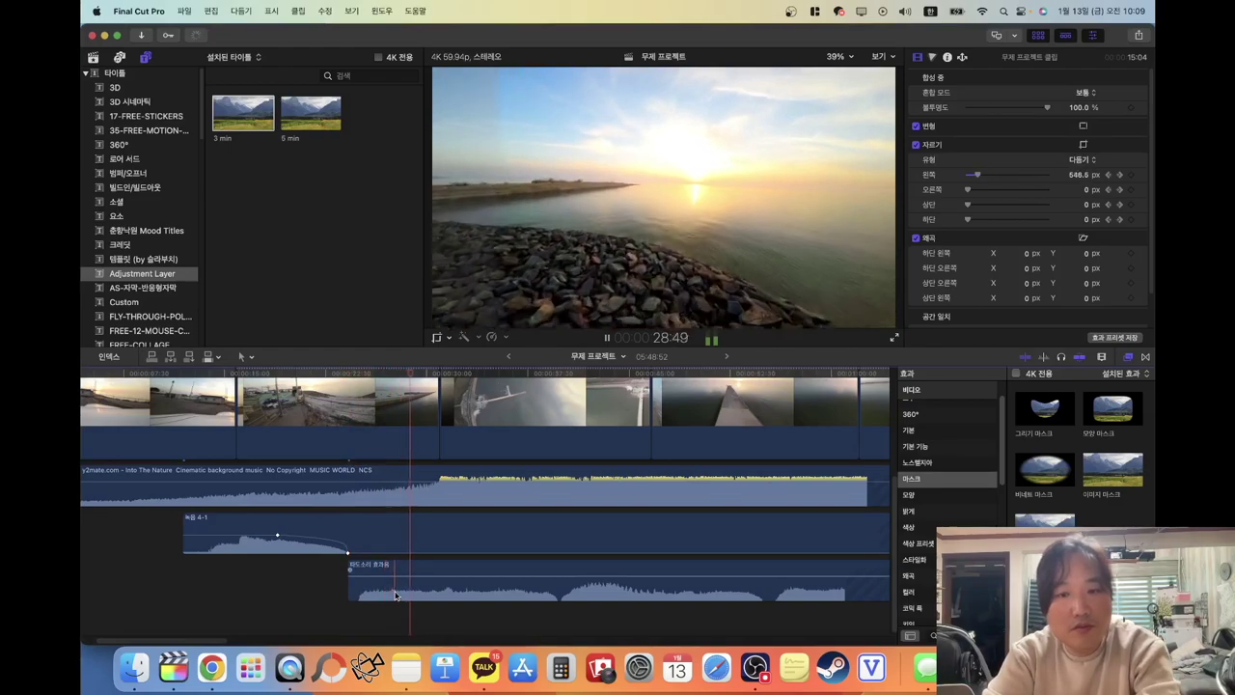
{"action": "left_click_drag", "start_coordinate": [412, 592], "coordinate": [467, 581]}
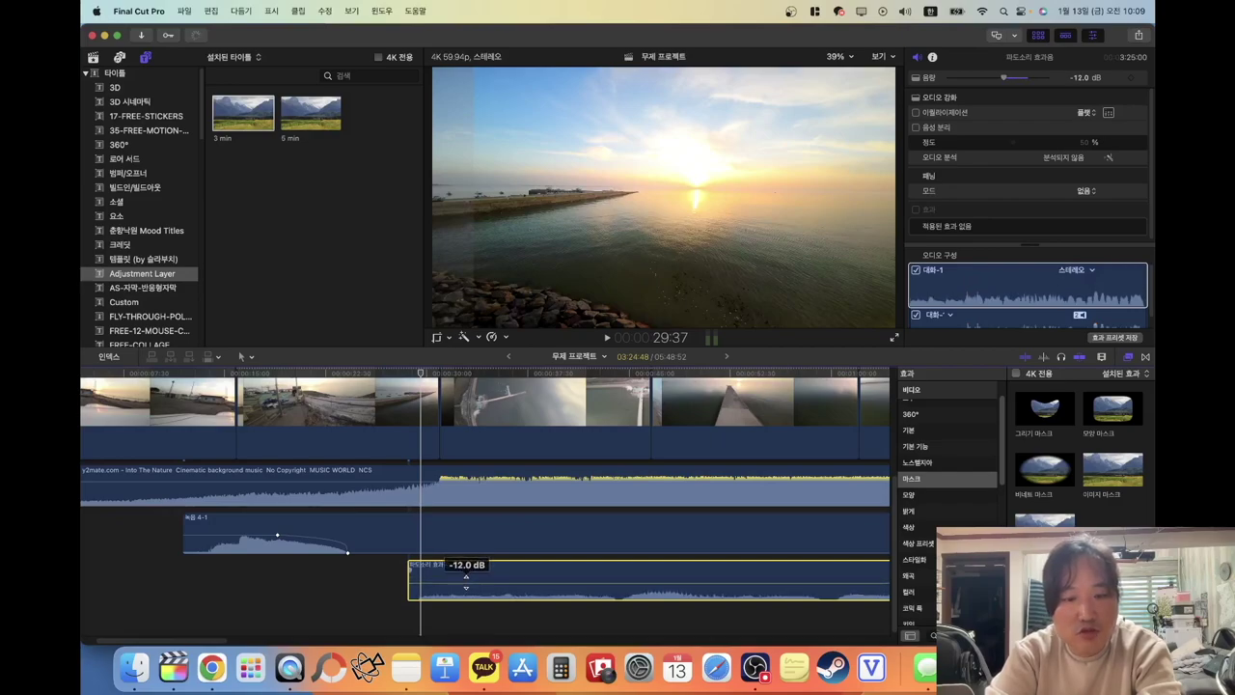
{"action": "key", "text": "space"}
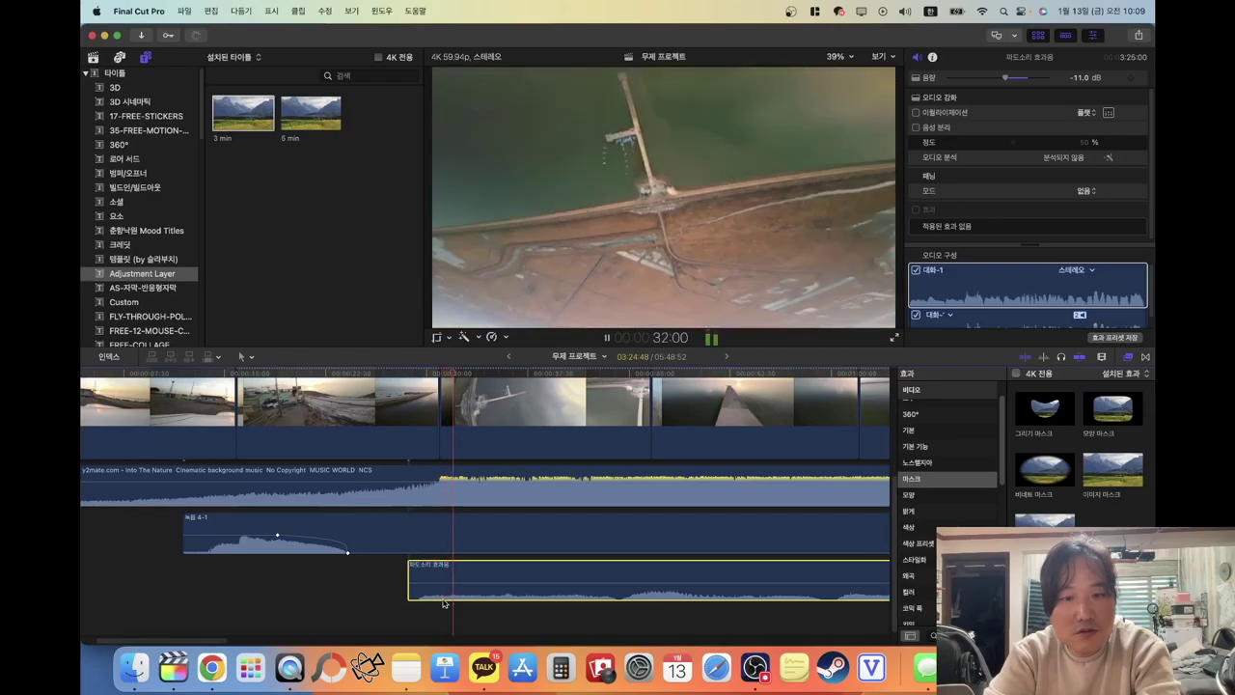
{"action": "key", "text": "space"}
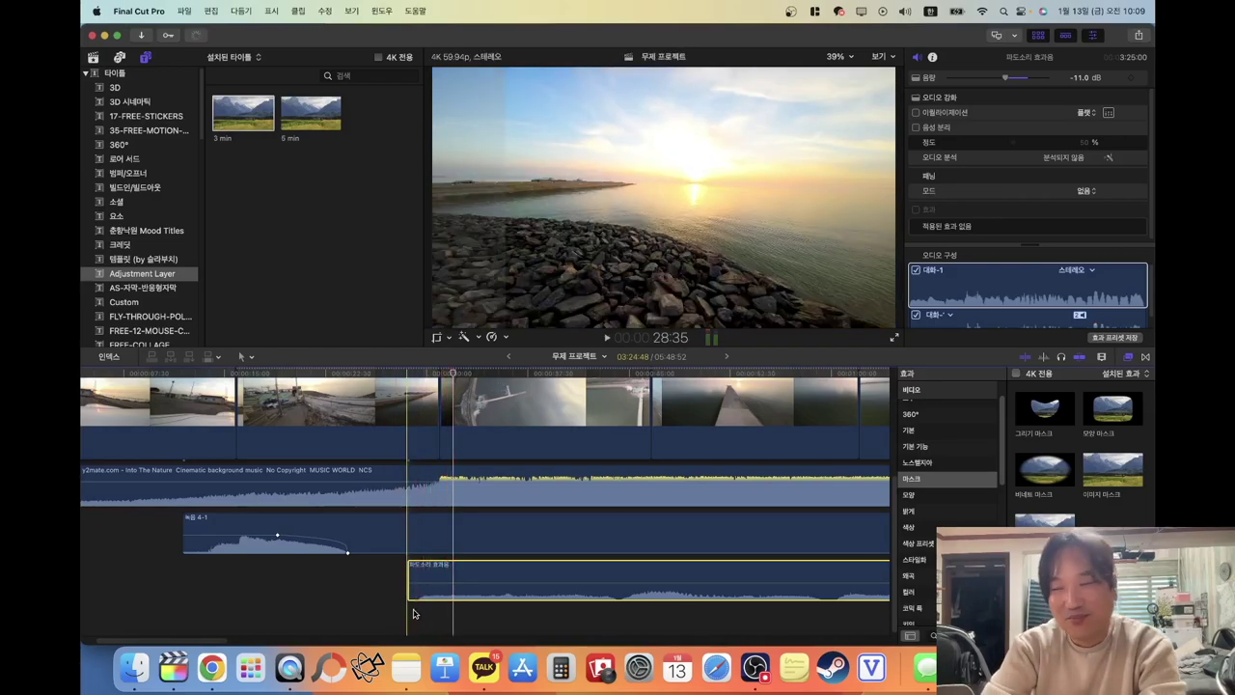
Cut the 파도소리 효과음 clip at 30:59 and delete the part after the cut
{"action": "key", "text": "b"}
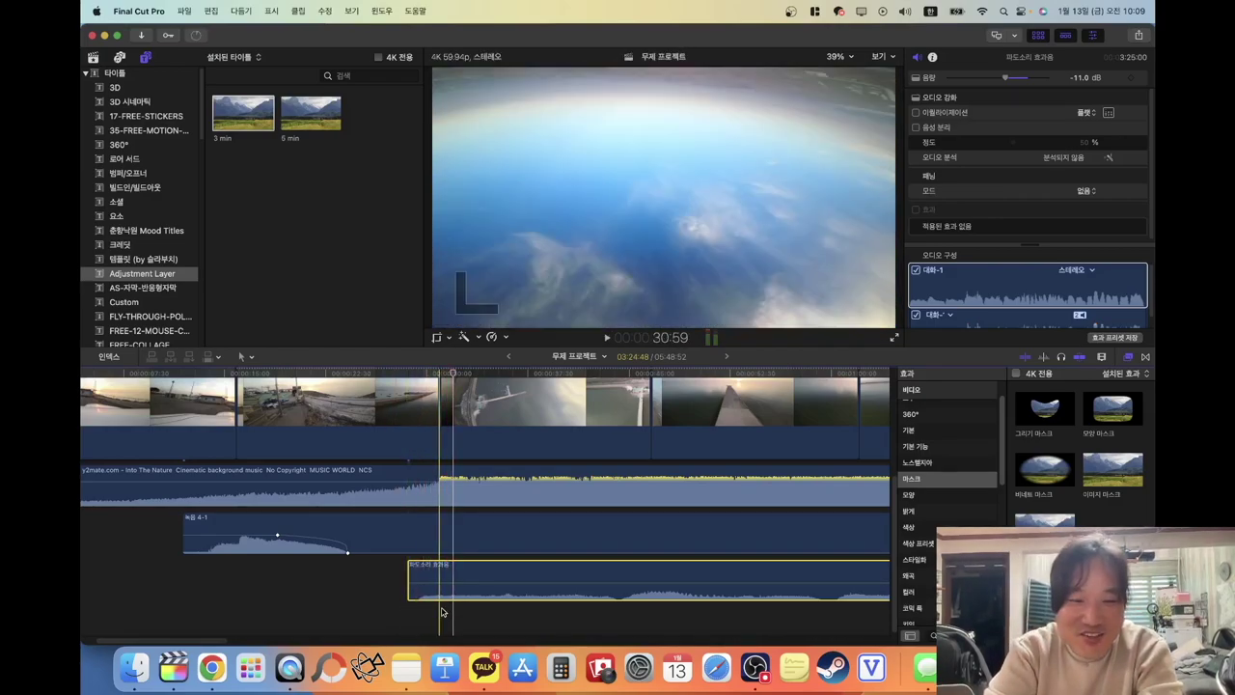
{"action": "left_click", "coordinate": [439, 591]}
{"action": "key", "text": "a"}
{"action": "left_click", "coordinate": [460, 600]}
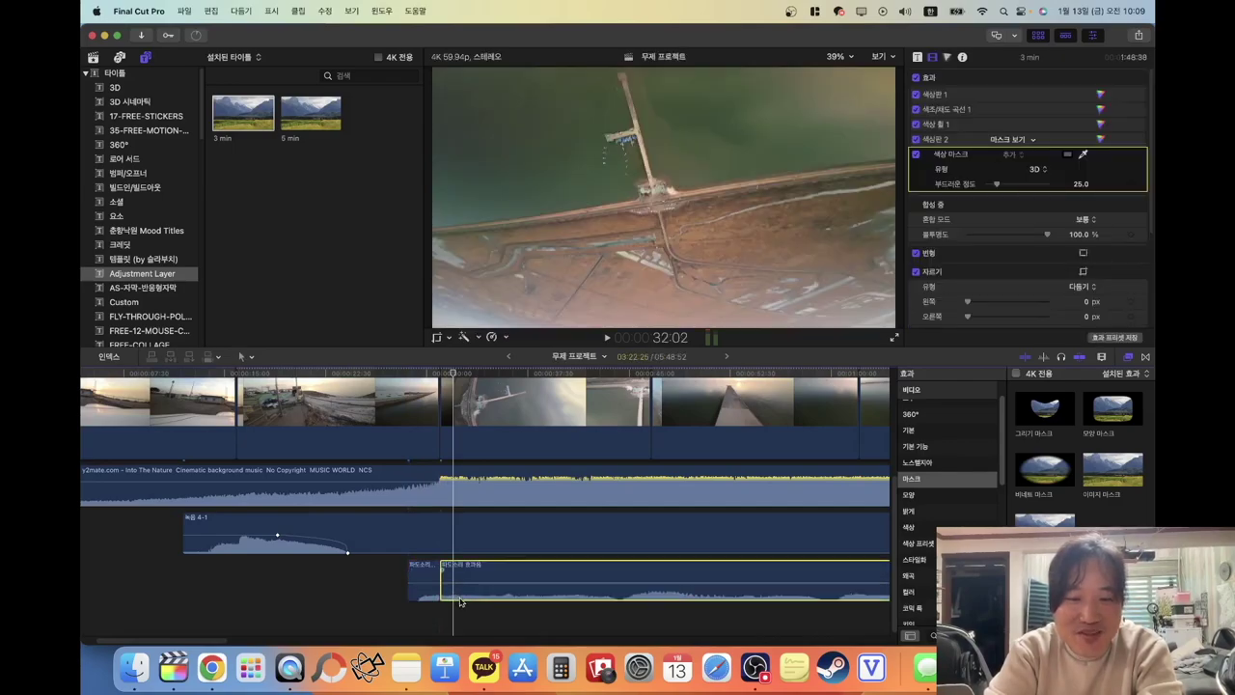
{"action": "key", "text": "Delete"}
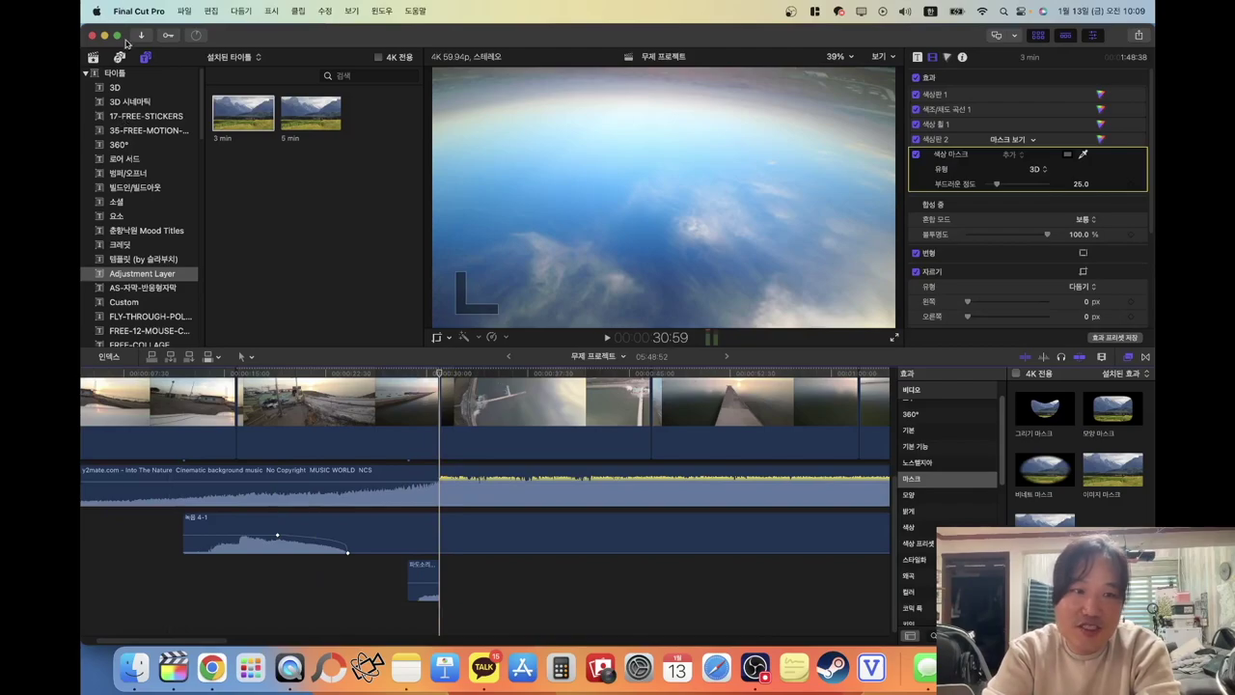
Add the 1.Wind by Black Boe Id-22331 audio from the 효과음 folder at 30:59 and set its volume to -13.0 dB
{"action": "left_click", "coordinate": [142, 685]}
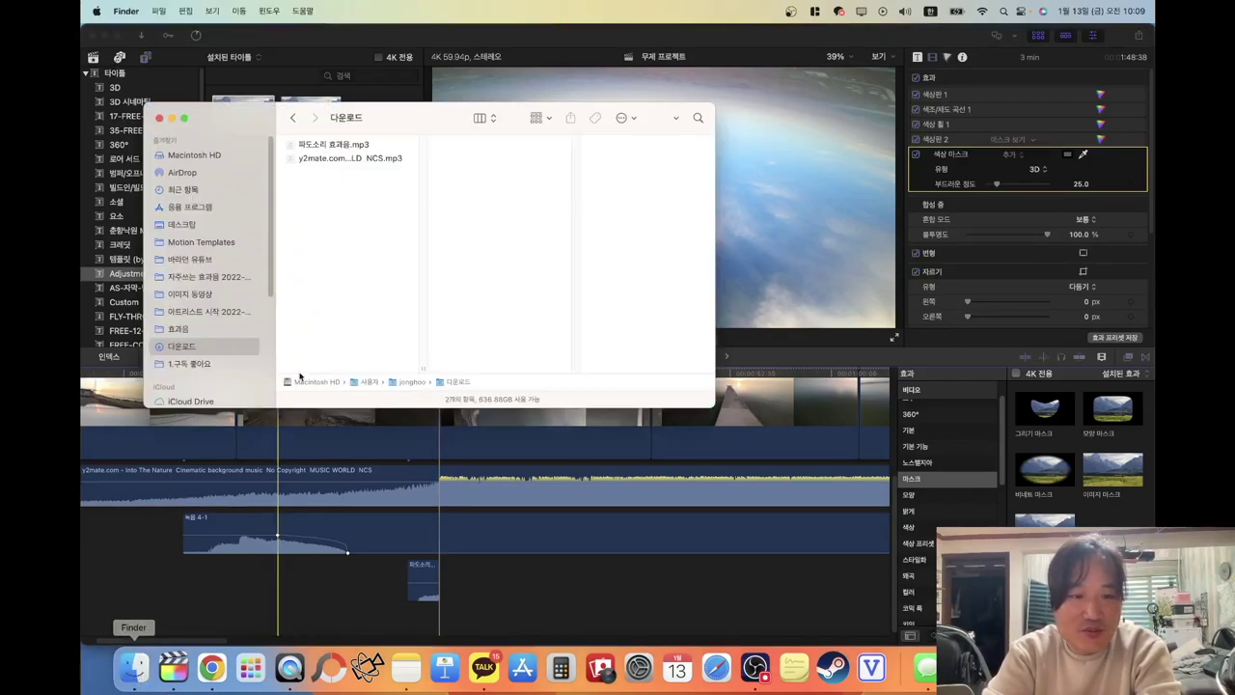
{"action": "left_click", "coordinate": [207, 259]}
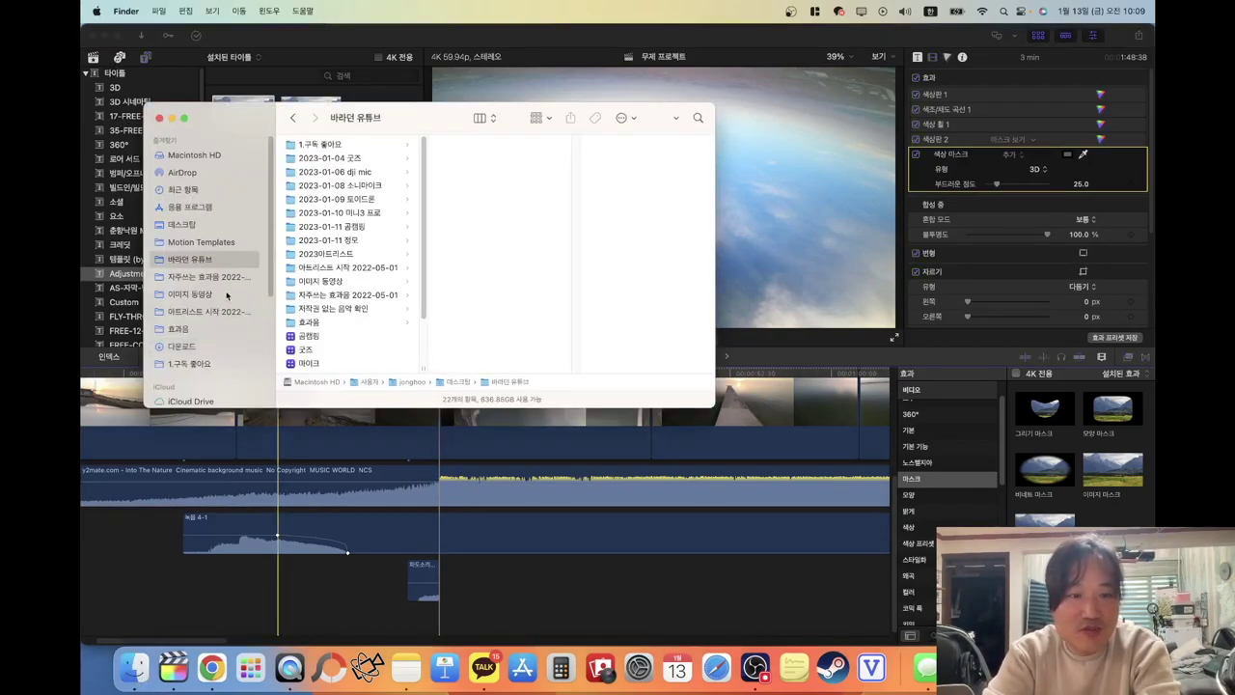
{"action": "left_click", "coordinate": [197, 328]}
{"action": "scroll", "coordinate": [328, 308], "scroll_direction": "down", "scroll_amount": 3}
{"action": "left_click_drag", "start_coordinate": [327, 307], "coordinate": [476, 577]}
{"action": "left_click", "coordinate": [444, 589]}
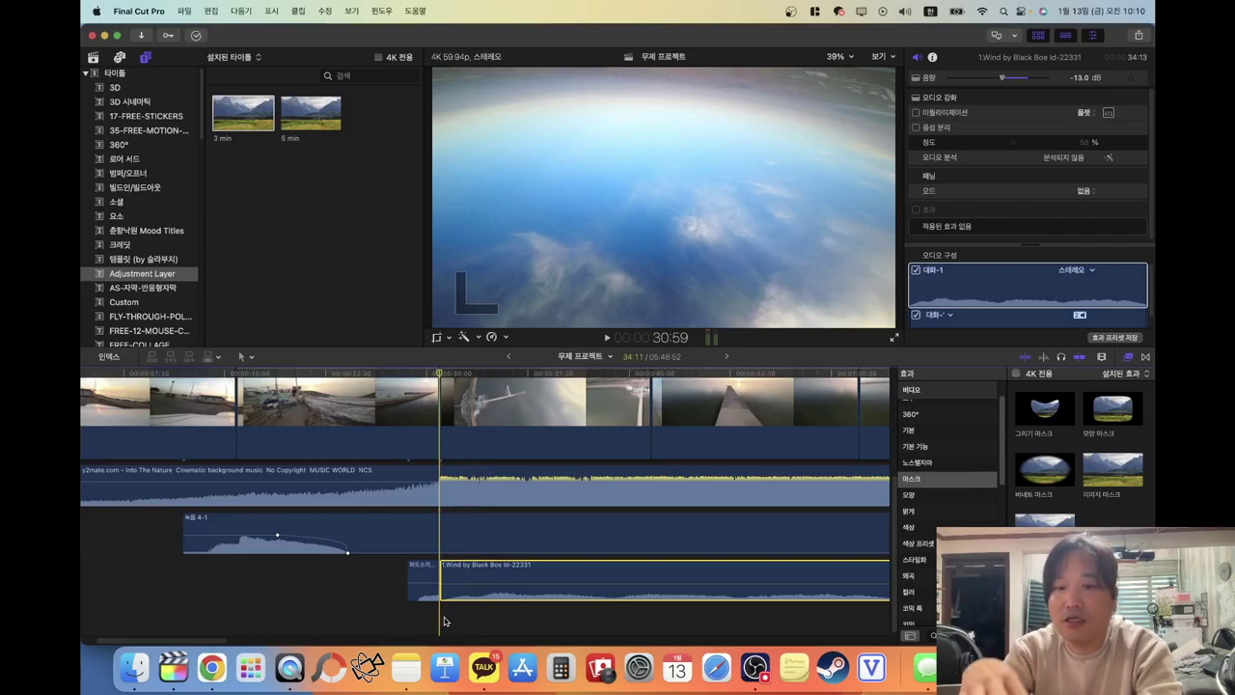
Play the mix, raise the wind clip's volume to -5.0 dB, and lower the Into The Nature background music to -3.0 dB
{"action": "key", "text": "space"}
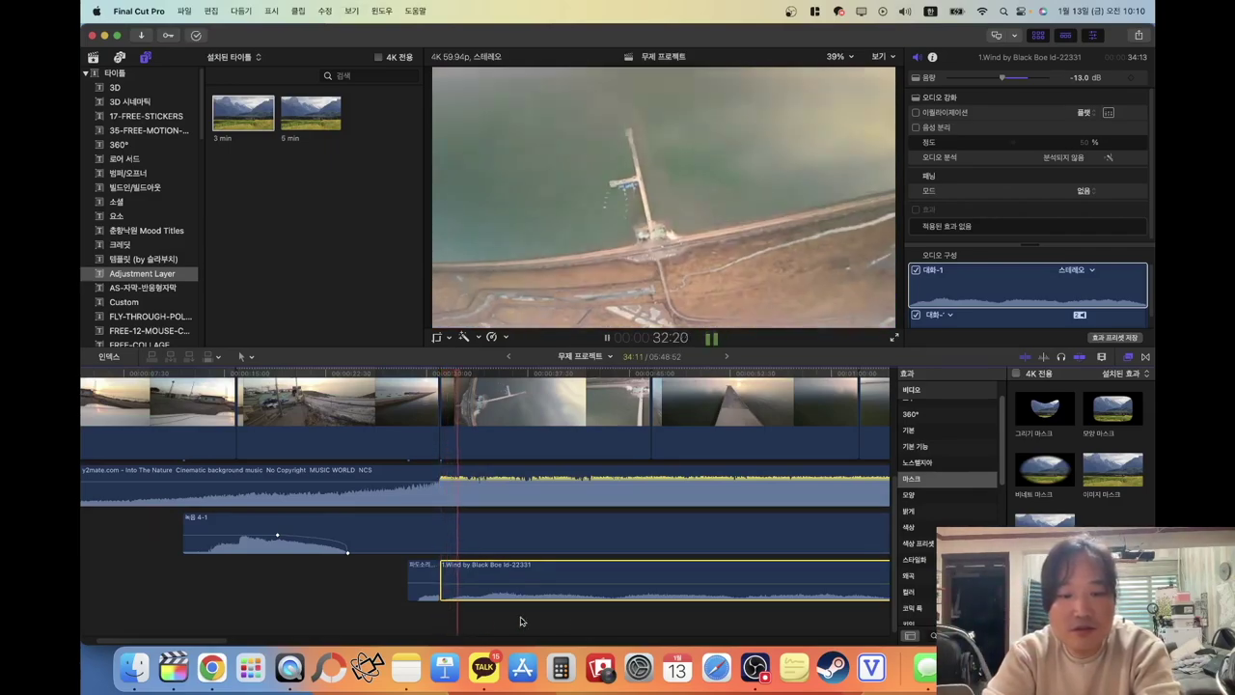
{"action": "left_click", "coordinate": [511, 591]}
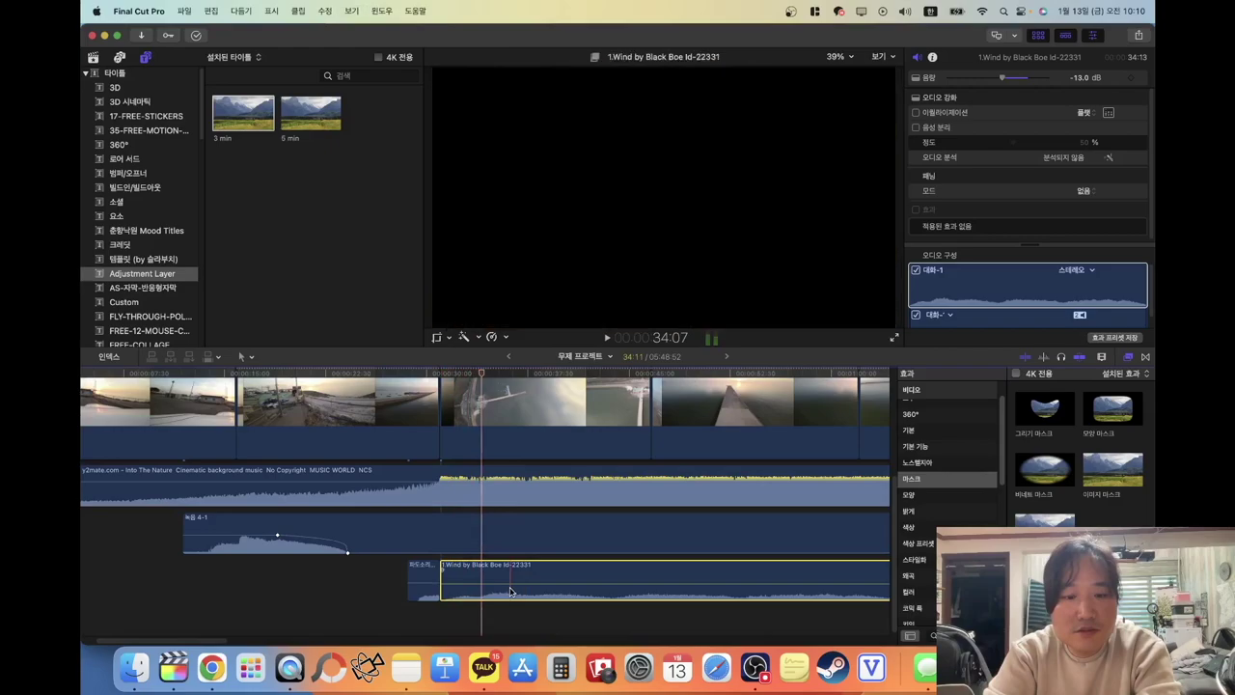
{"action": "left_click_drag", "start_coordinate": [510, 577], "coordinate": [510, 571]}
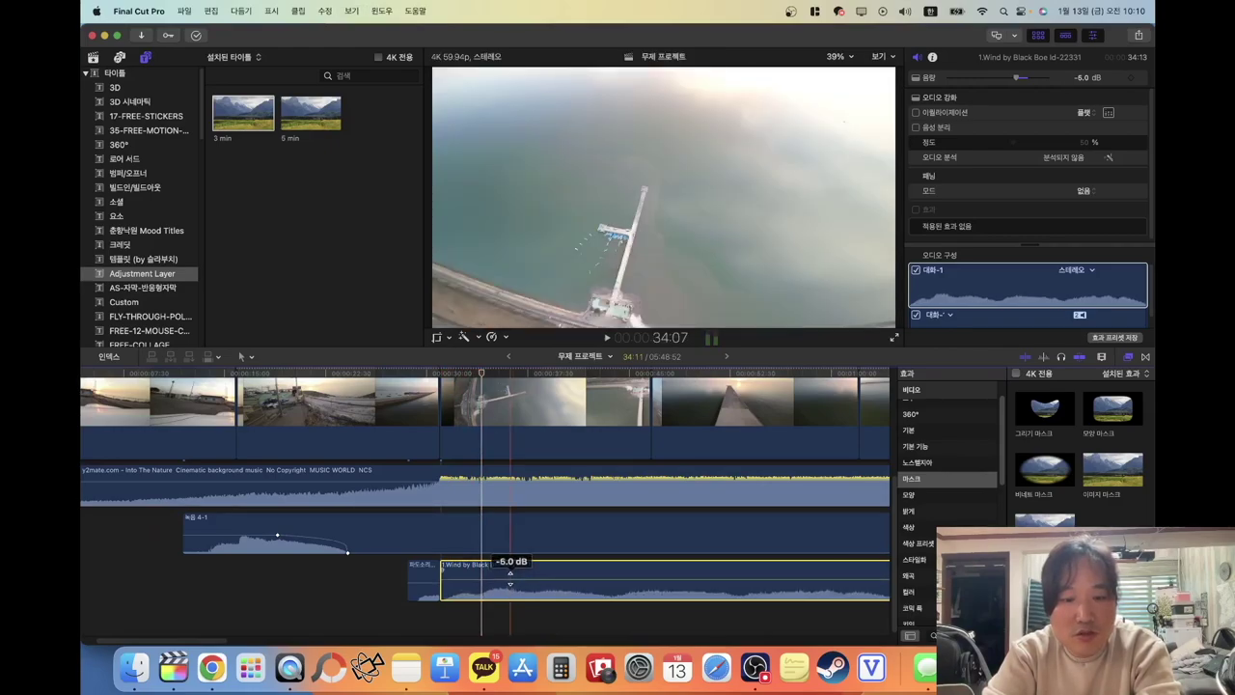
{"action": "key", "text": "space"}
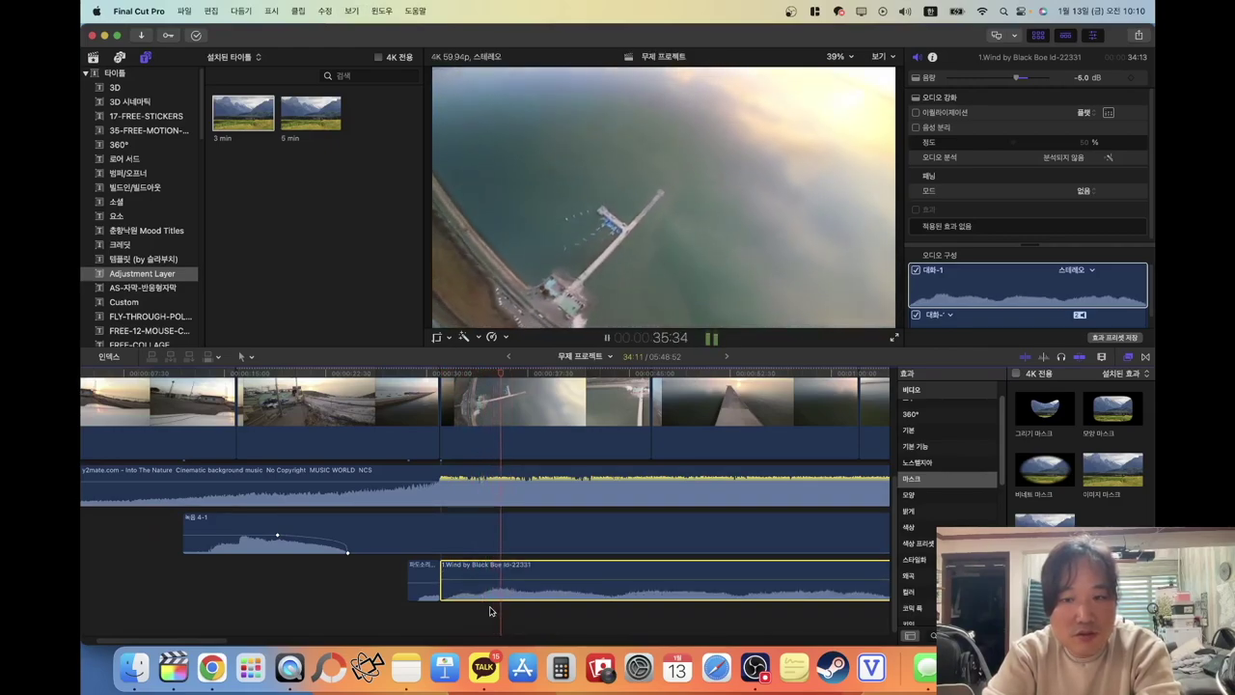
{"action": "left_click_drag", "start_coordinate": [567, 482], "coordinate": [568, 486]}
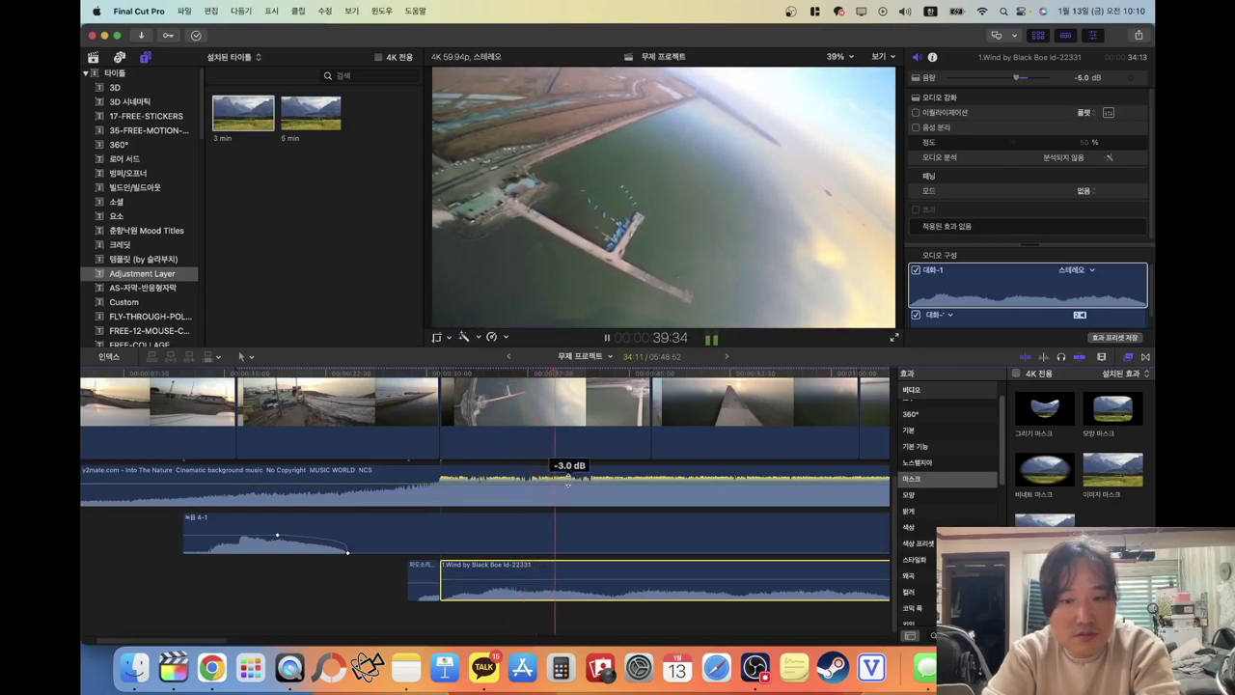
Cut the 1.Wind clip at 46:41, where the next video shot begins, and delete the part after the cut
{"action": "scroll", "coordinate": [598, 579], "scroll_direction": "right", "scroll_amount": 5}
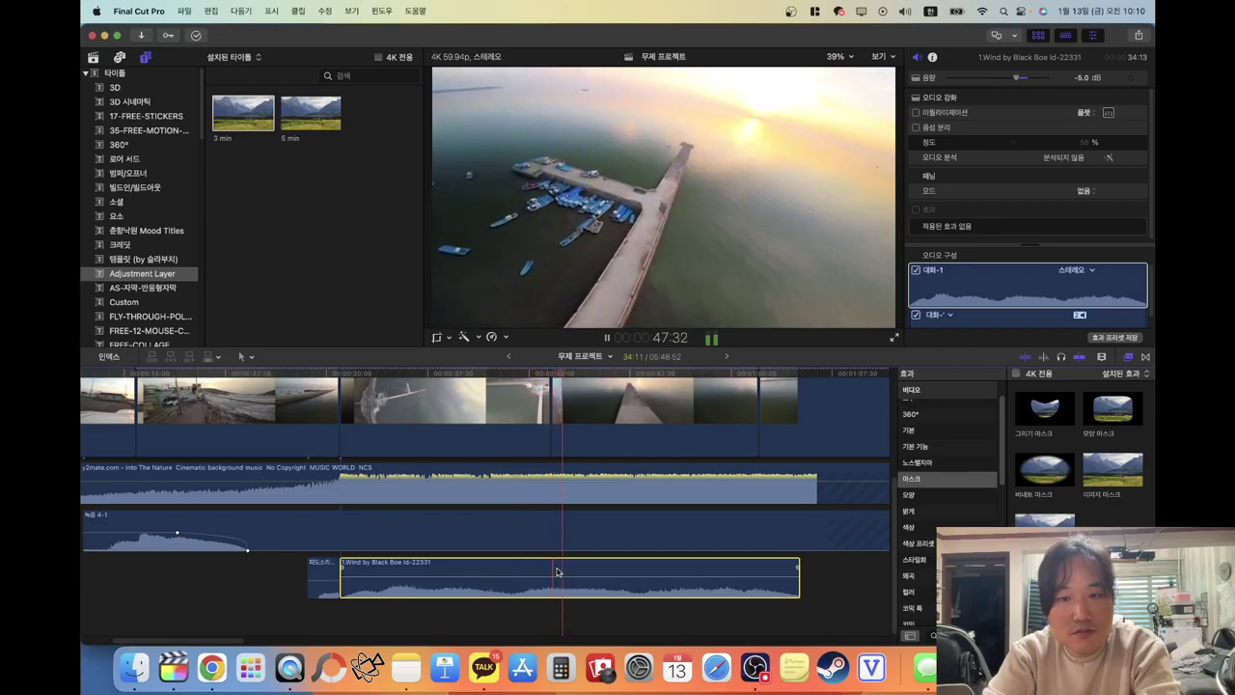
{"action": "left_click", "coordinate": [556, 577]}
{"action": "left_click", "coordinate": [553, 586]}
{"action": "key", "text": "a"}
{"action": "left_click", "coordinate": [569, 595]}
{"action": "key", "text": "Delete"}
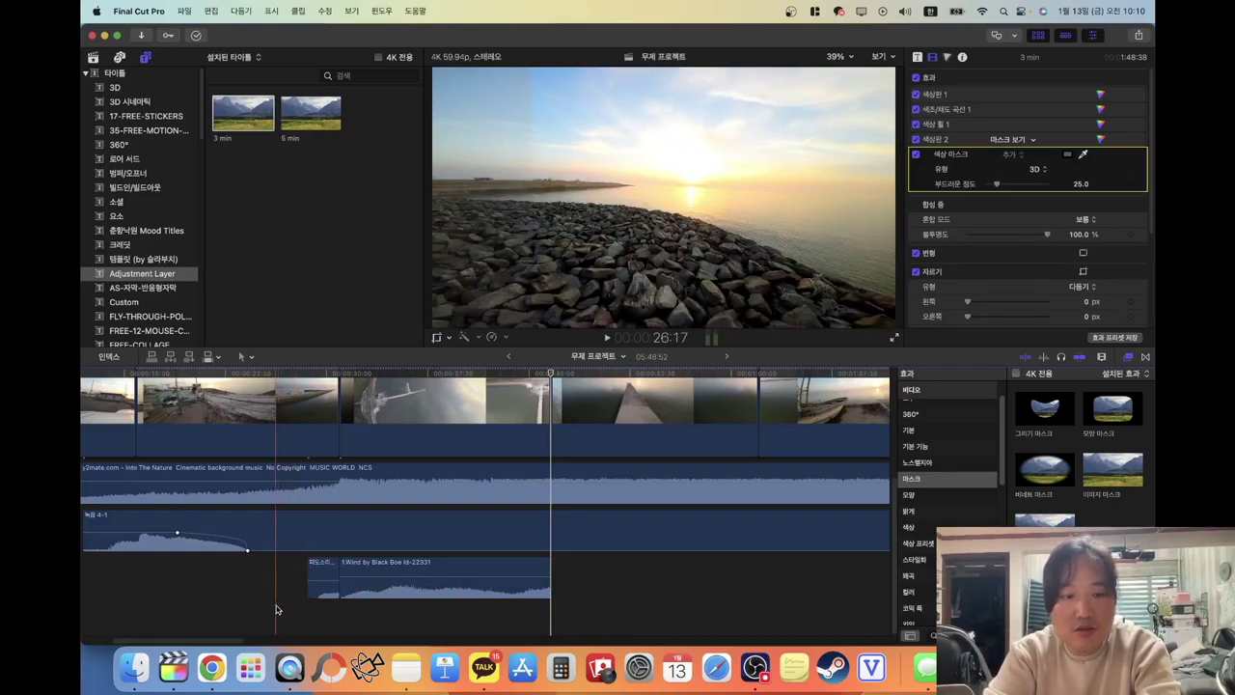
Add 파도소리 효과음.mp3 from the 다운로드 folder, trim its beginning, and place it at 46:41 directly after the wind clip
{"action": "left_click_drag", "start_coordinate": [323, 587], "coordinate": [571, 604]}
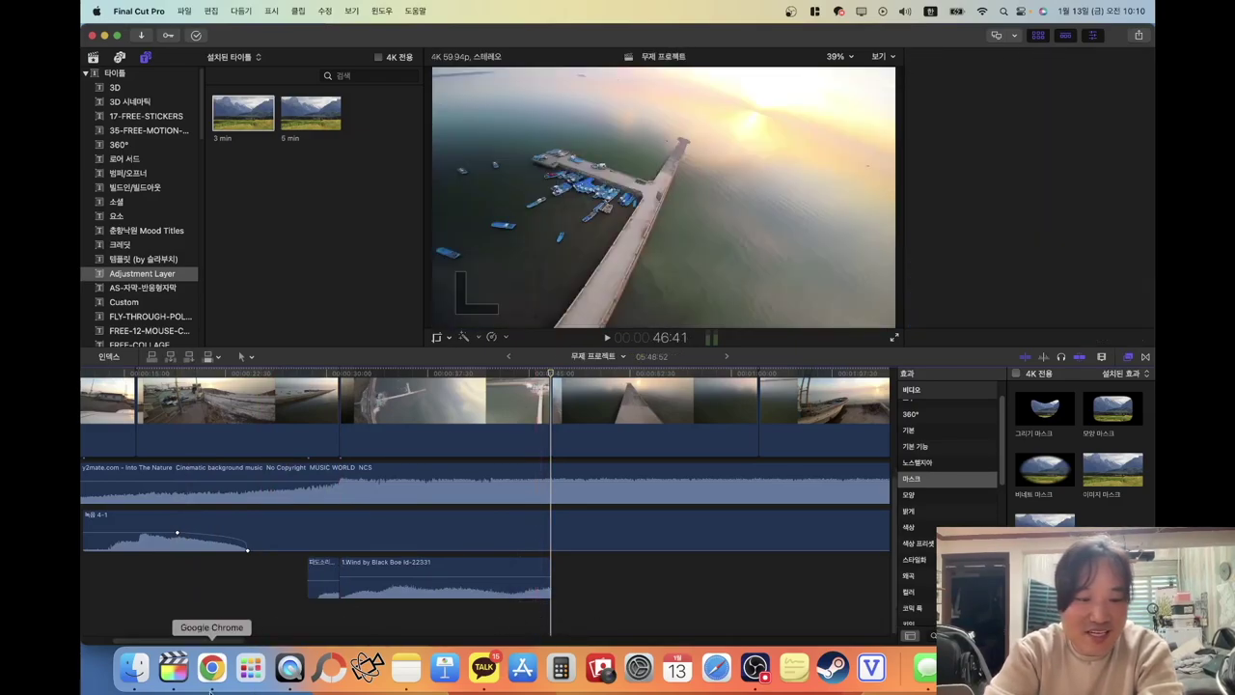
{"action": "left_click", "coordinate": [134, 668]}
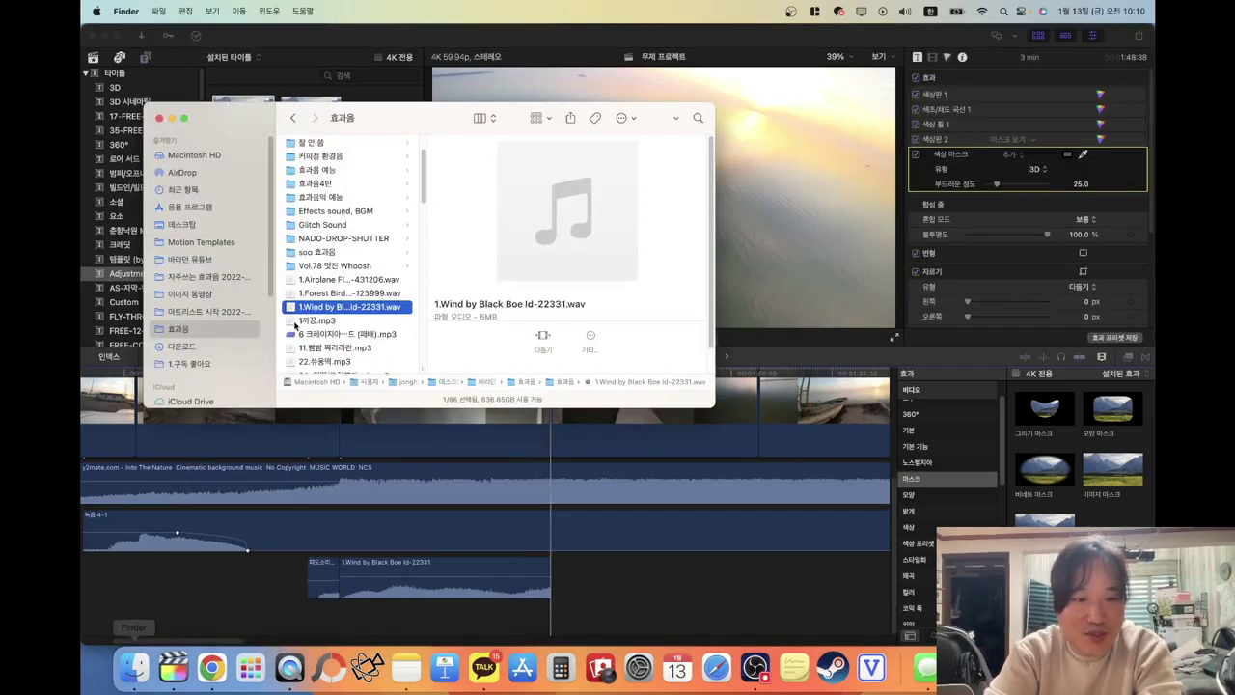
{"action": "left_click", "coordinate": [207, 344]}
{"action": "left_click_drag", "start_coordinate": [331, 145], "coordinate": [475, 626]}
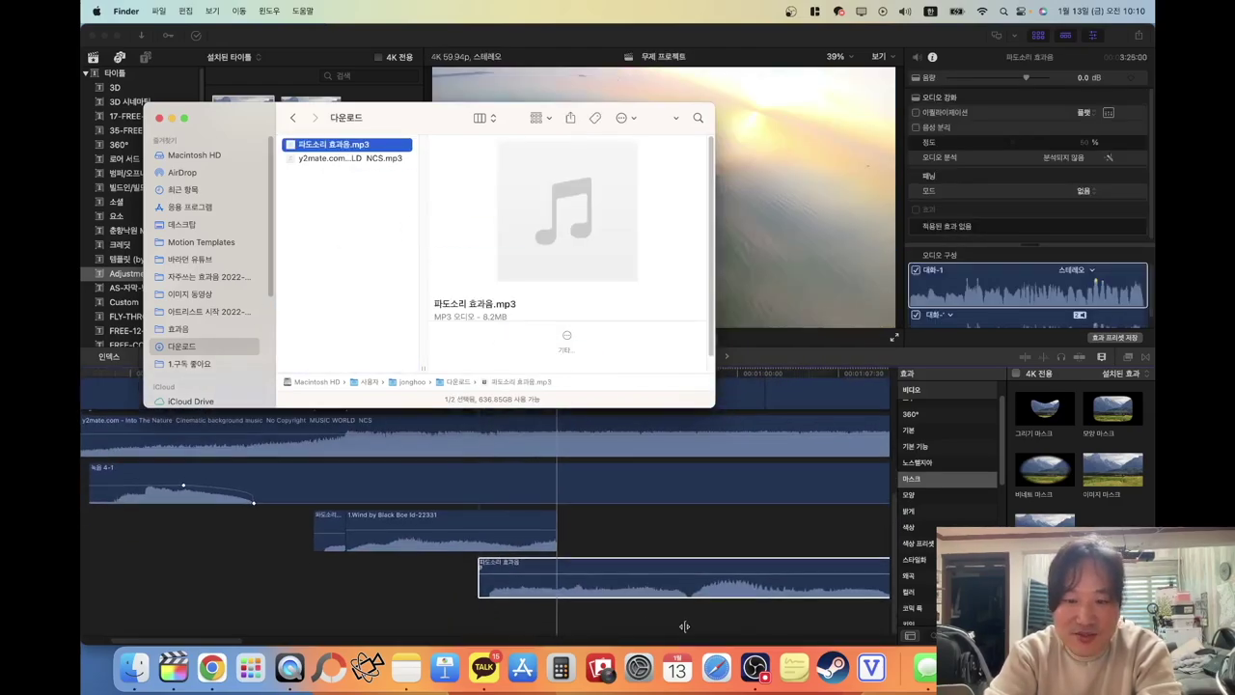
{"action": "left_click", "coordinate": [514, 624]}
{"action": "left_click_drag", "start_coordinate": [516, 584], "coordinate": [243, 584]}
{"action": "left_click_drag", "start_coordinate": [133, 585], "coordinate": [560, 604]}
Lower the new 파도소리 효과음 clip's volume to about -11 dB, play the transition from the wind, and raise the volume slightly
{"action": "left_click_drag", "start_coordinate": [589, 522], "coordinate": [589, 533]}
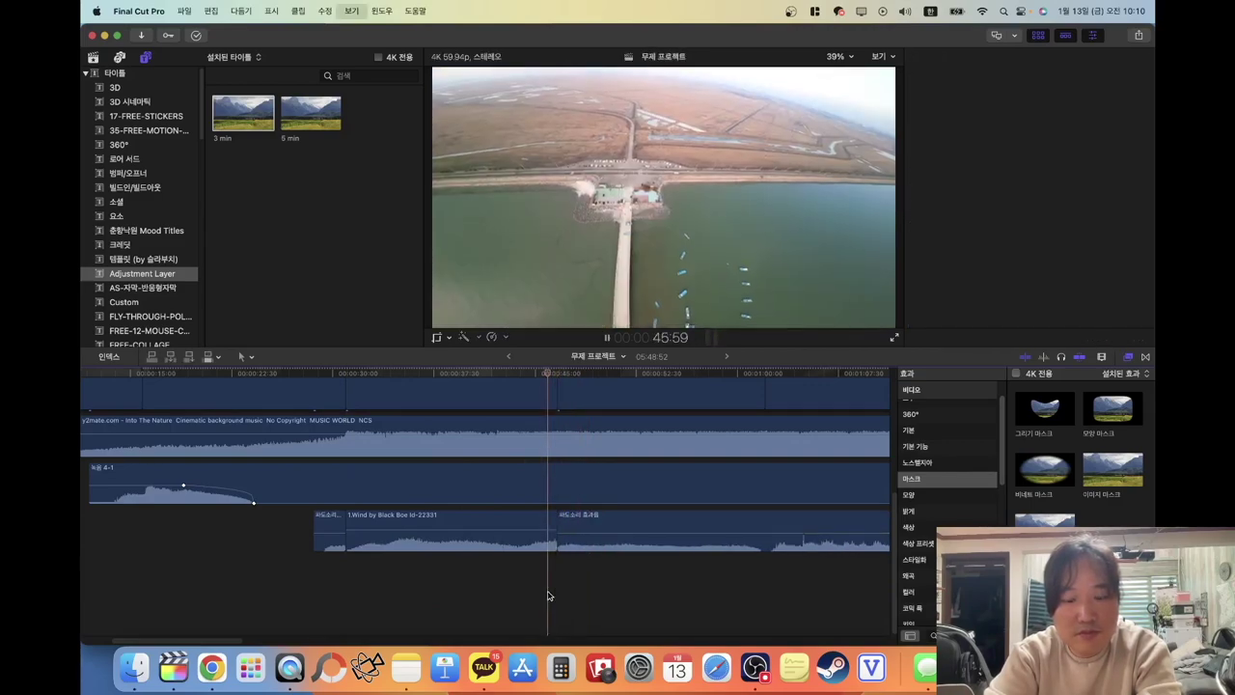
{"action": "left_click", "coordinate": [601, 566]}
{"action": "key", "text": "space"}
{"action": "left_click", "coordinate": [603, 531]}
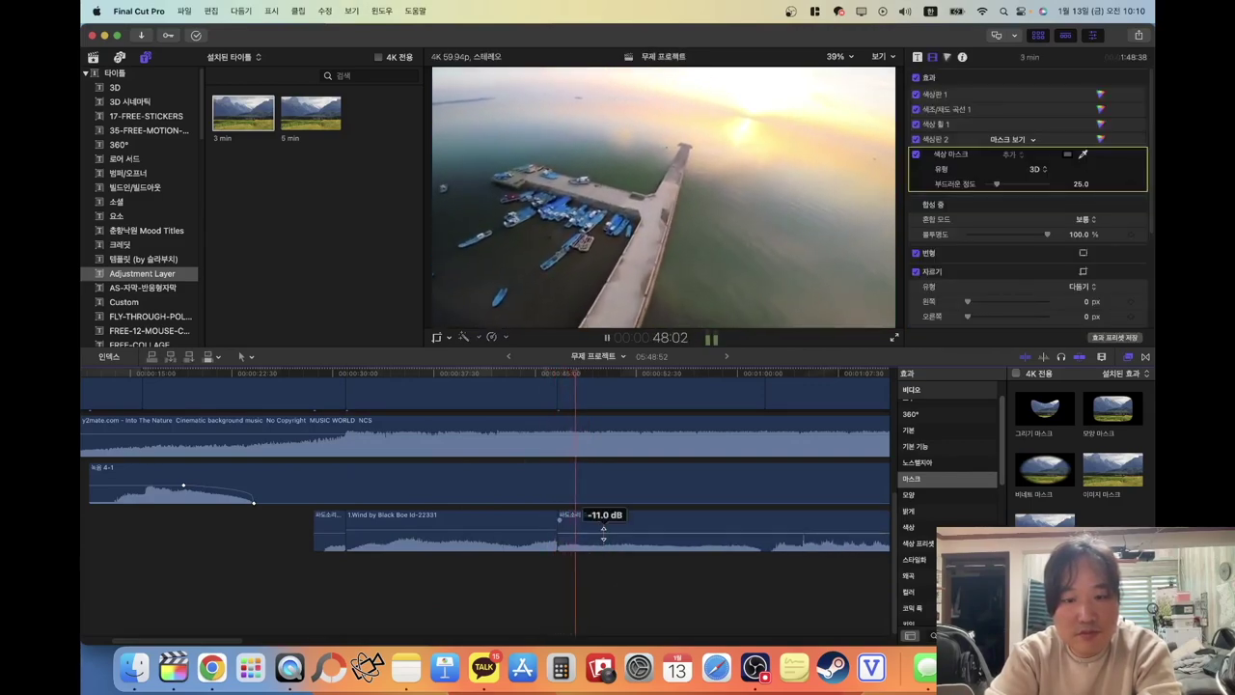
{"action": "left_click_drag", "start_coordinate": [603, 530], "coordinate": [603, 526]}
{"action": "key", "text": "space"}
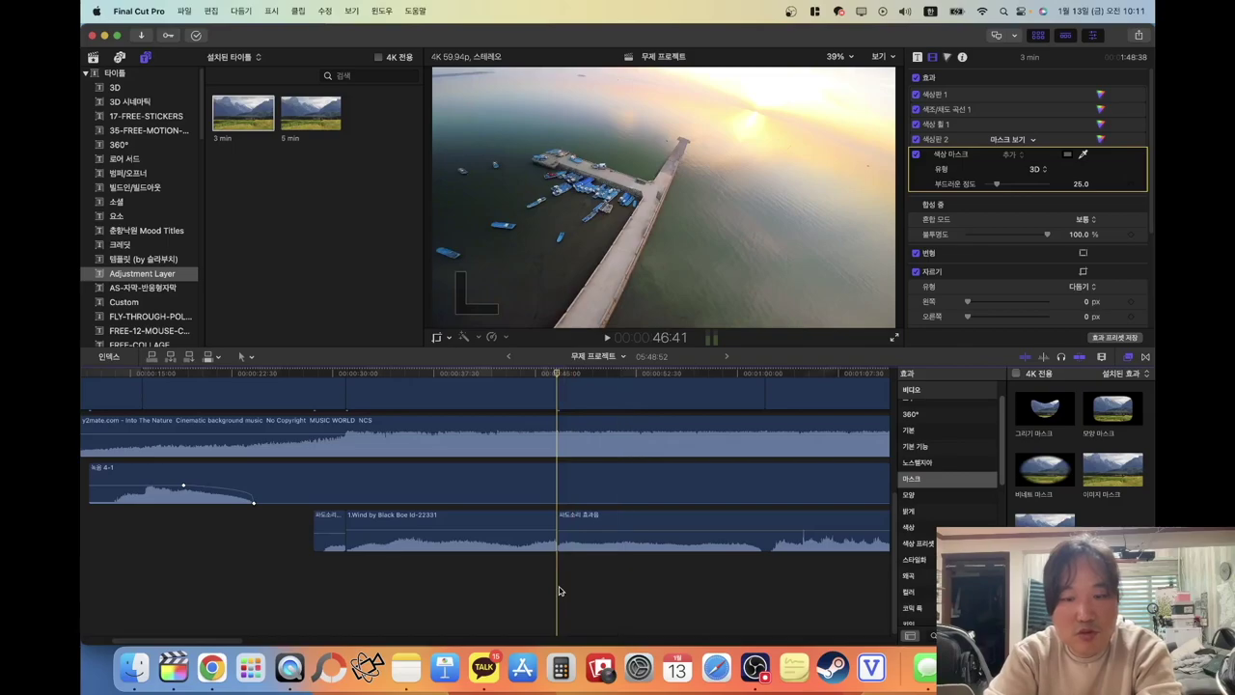
Audition the wave clip with the background music temporarily disabled, lower its volume slightly, and play it again with the music enabled
{"action": "left_click", "coordinate": [593, 441]}
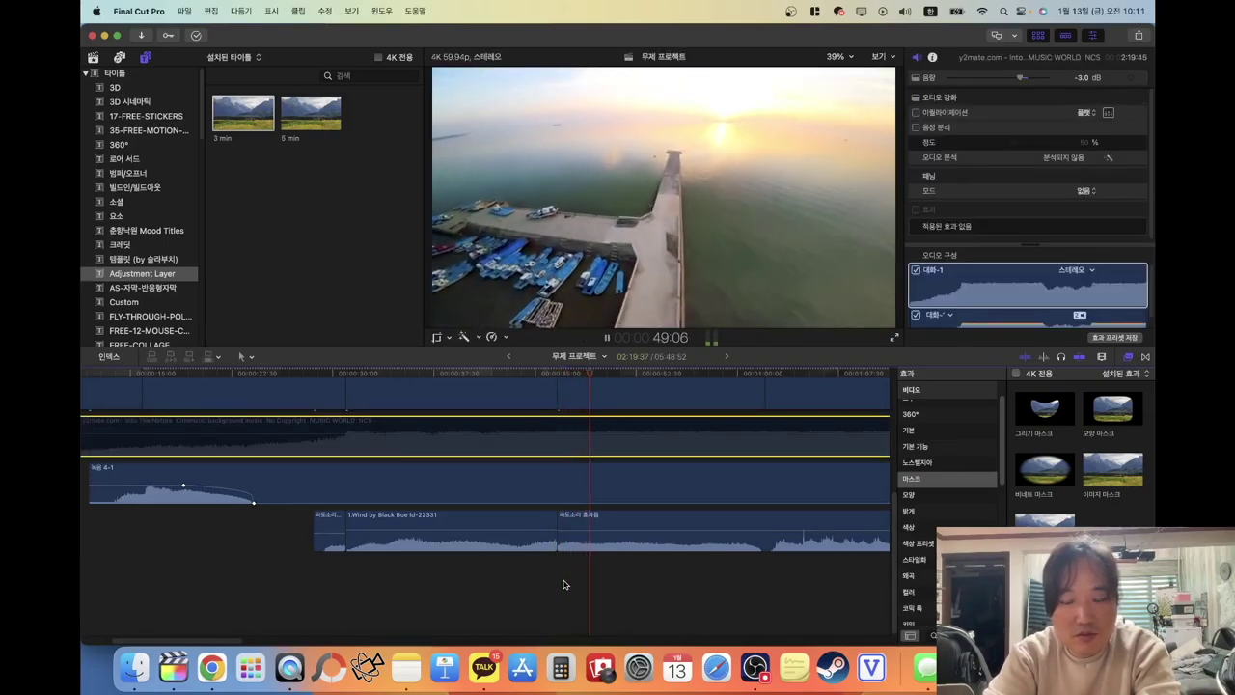
{"action": "left_click_drag", "start_coordinate": [590, 519], "coordinate": [590, 526]}
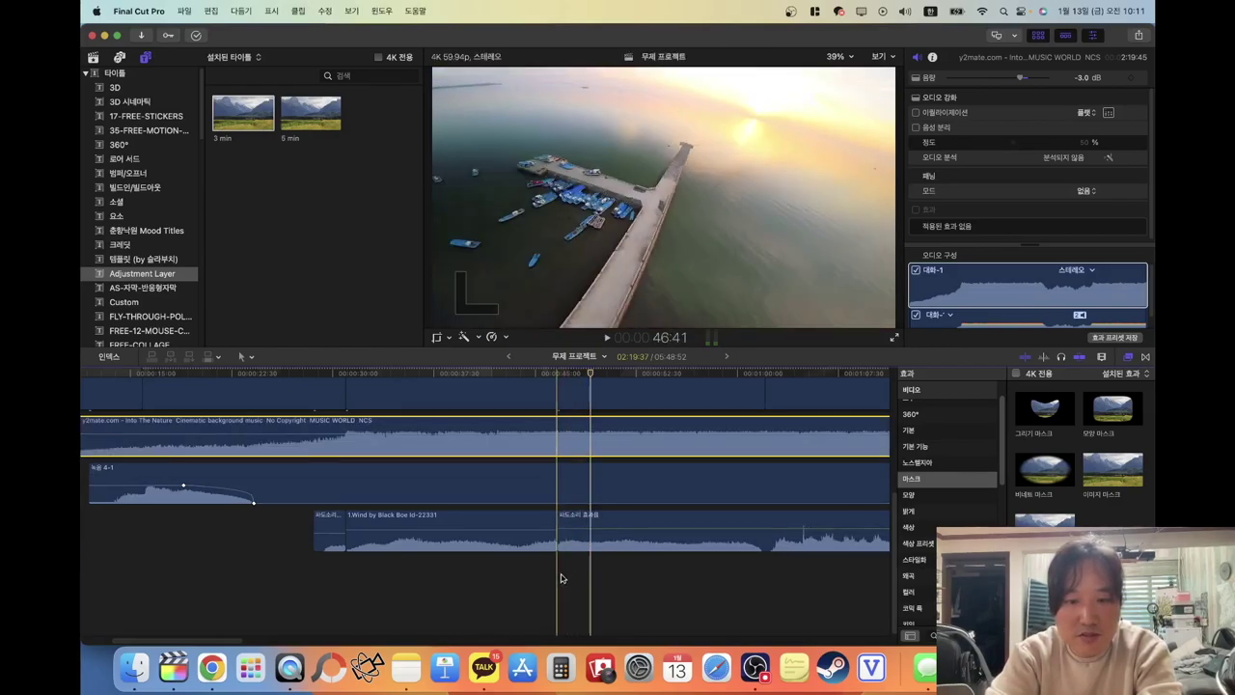
{"action": "left_click", "coordinate": [558, 577]}
{"action": "key", "text": "space"}
{"action": "scroll", "coordinate": [558, 577], "scroll_direction": "right", "scroll_amount": 2}
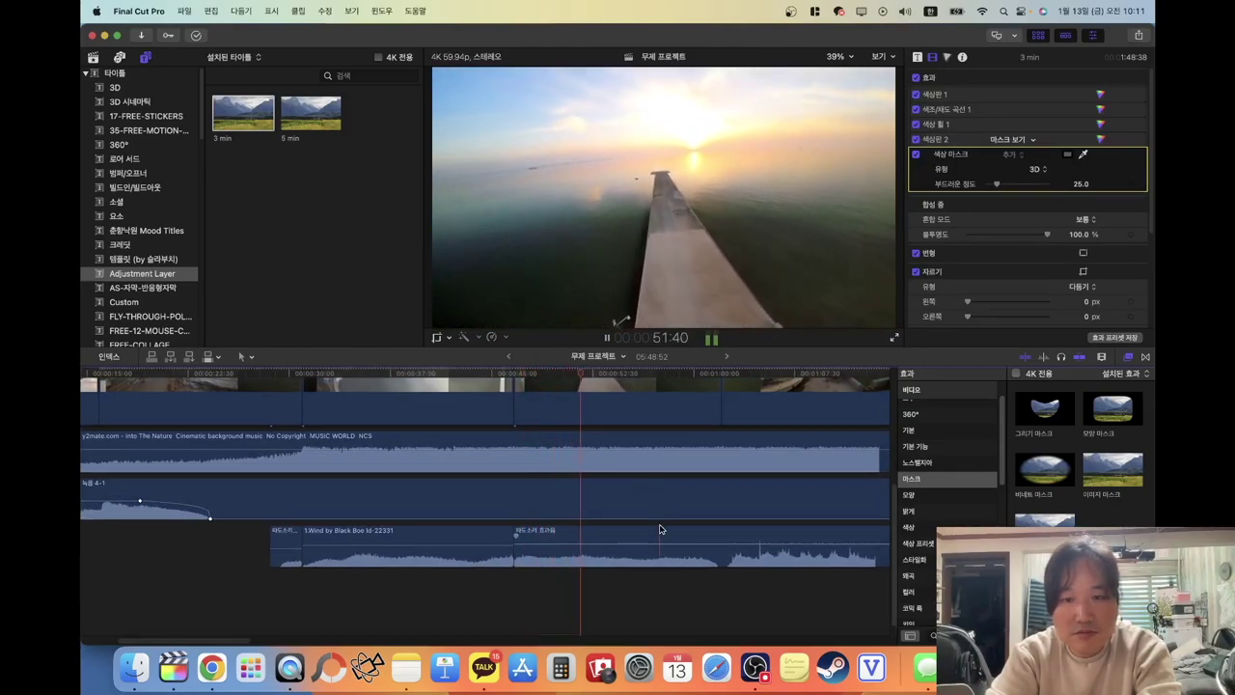
{"action": "scroll", "coordinate": [660, 529], "scroll_direction": "right", "scroll_amount": 2}
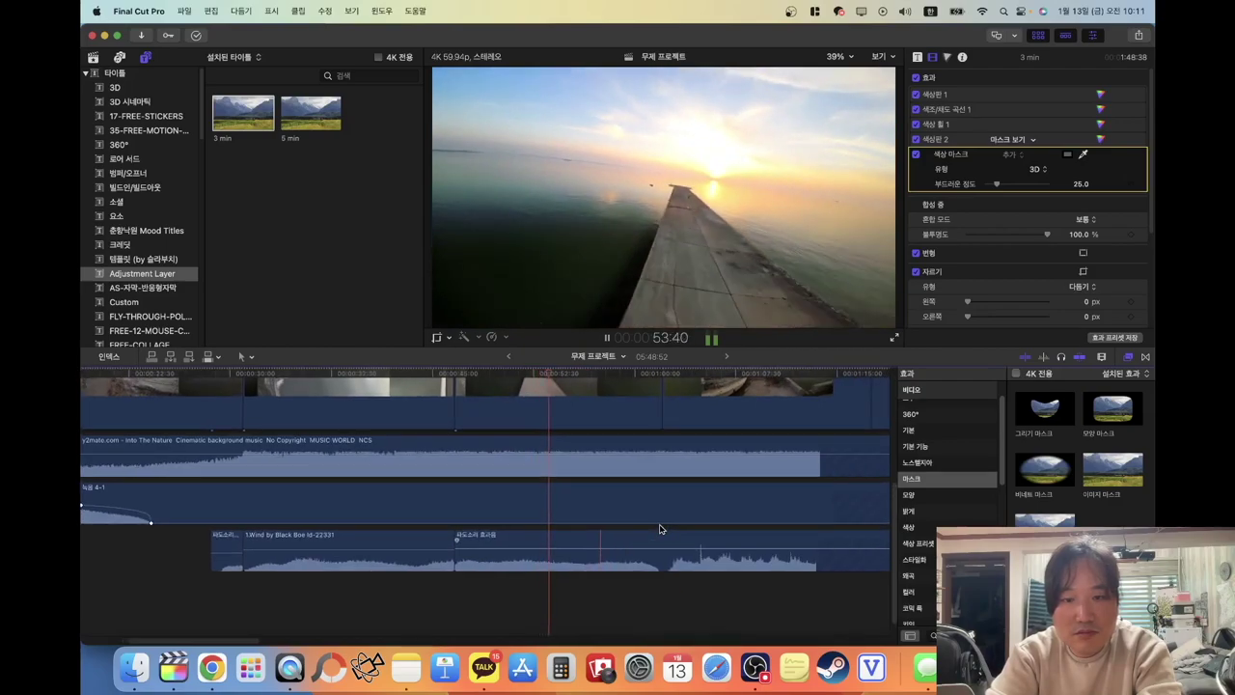
{"action": "key", "text": "space"}
Layer a copy of the 1.Wind clip under the wave clip from about 53:44, ending both where DJI_0130 starts
{"action": "scroll", "coordinate": [483, 559], "scroll_direction": "down", "scroll_amount": 2}
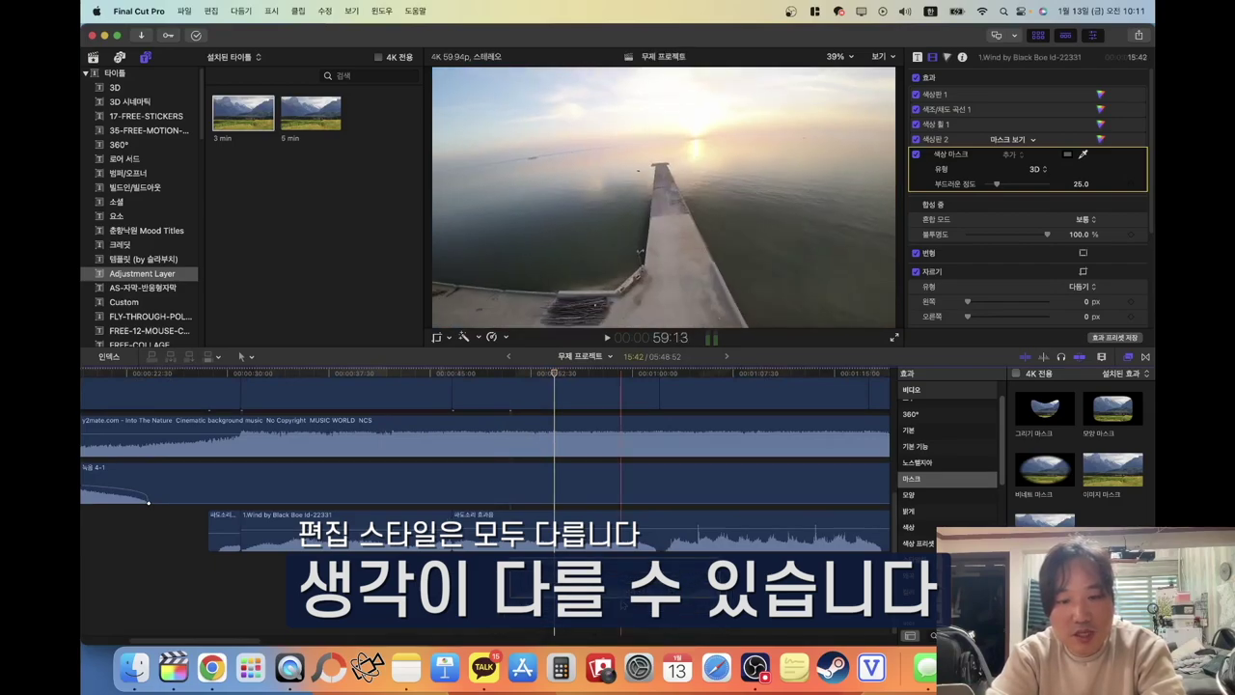
{"action": "left_click", "coordinate": [541, 543]}
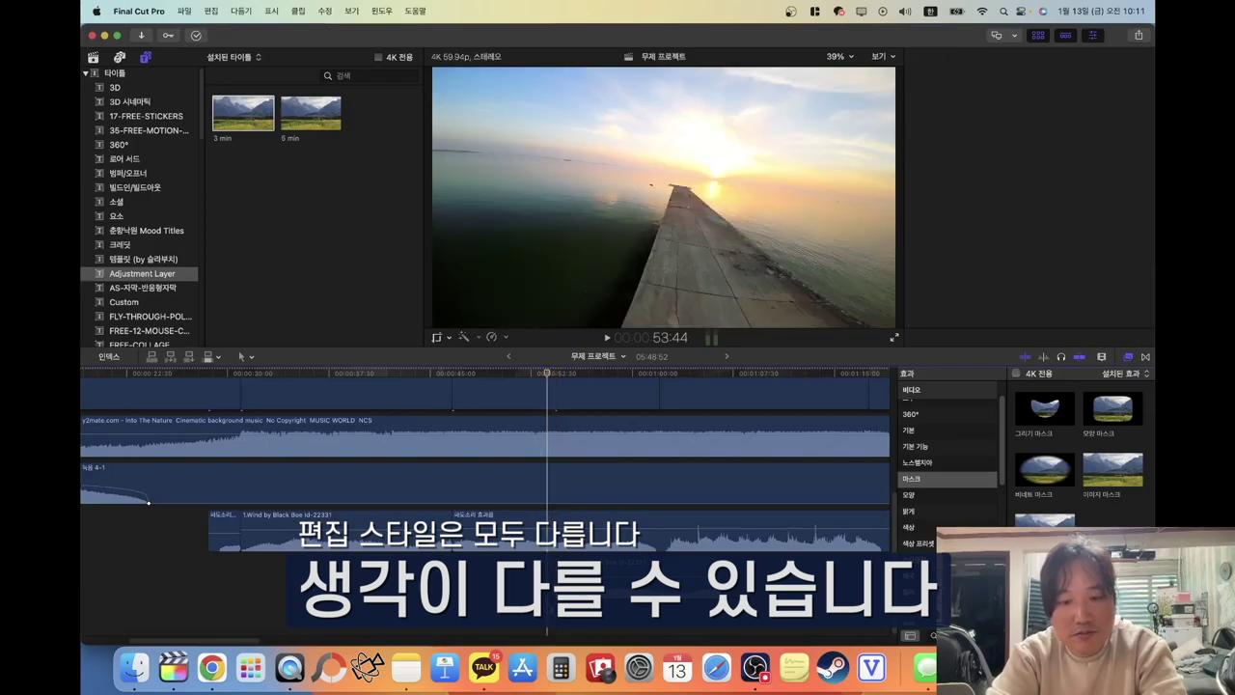
{"action": "left_click", "coordinate": [546, 608]}
{"action": "key", "text": "space"}
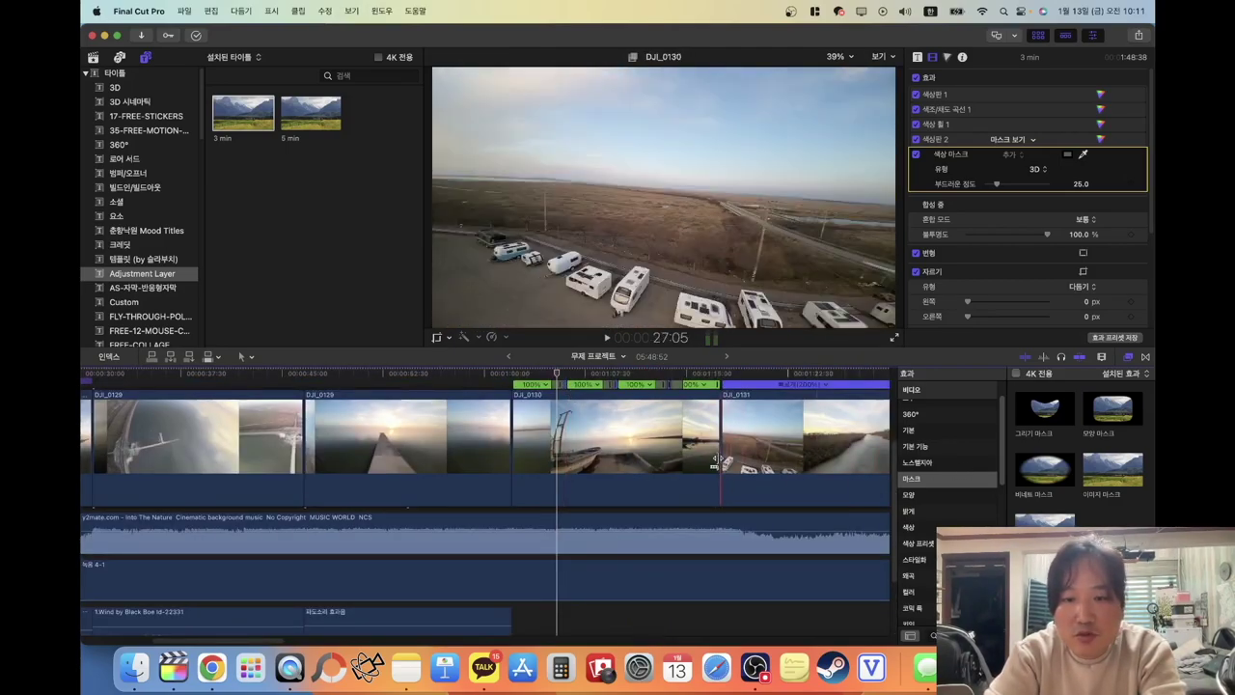
Reduce the timeline clip height to the minimum and zoom in on the DJI_0130 speed segments around 1:05:43
{"action": "left_click", "coordinate": [1102, 357]}
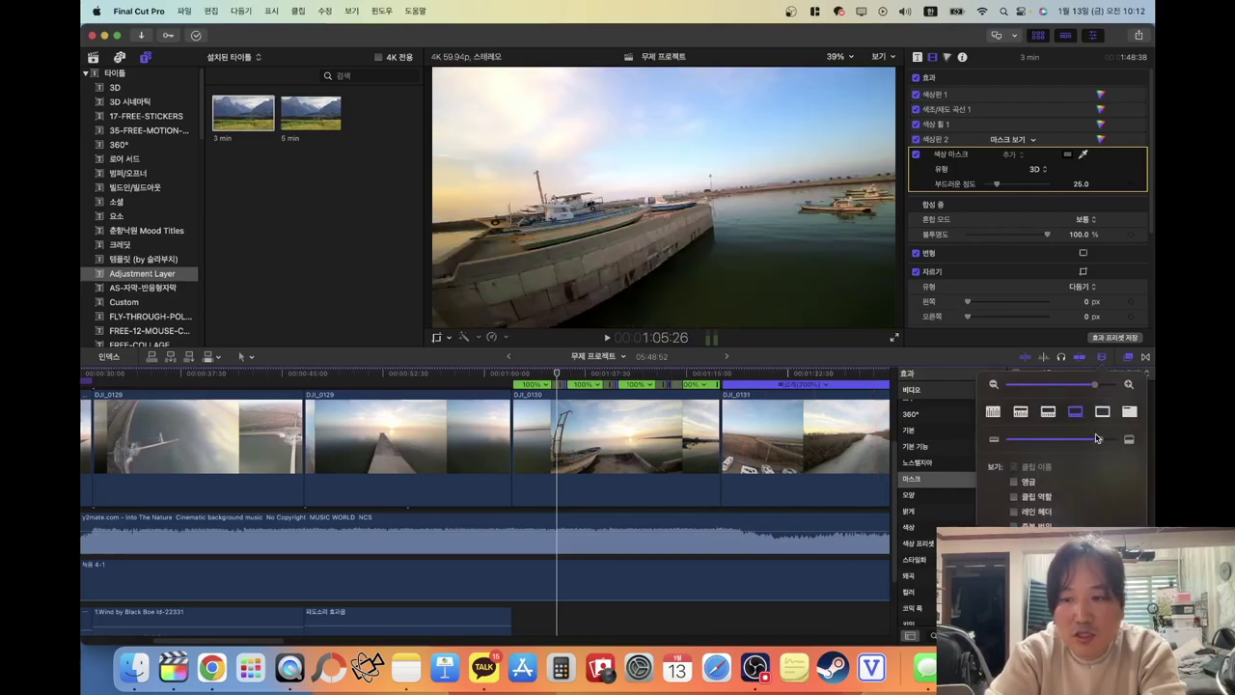
{"action": "left_click_drag", "start_coordinate": [1097, 439], "coordinate": [927, 464]}
{"action": "left_click_drag", "start_coordinate": [1098, 388], "coordinate": [1108, 388]}
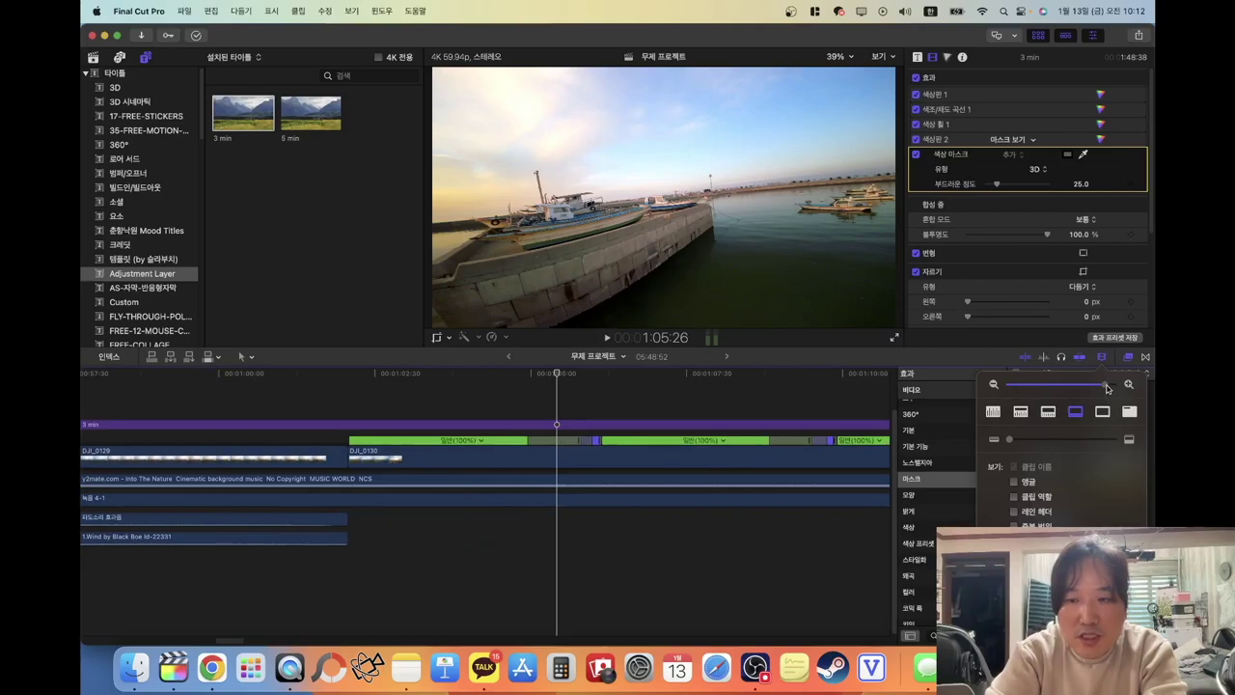
{"action": "left_click", "coordinate": [574, 549]}
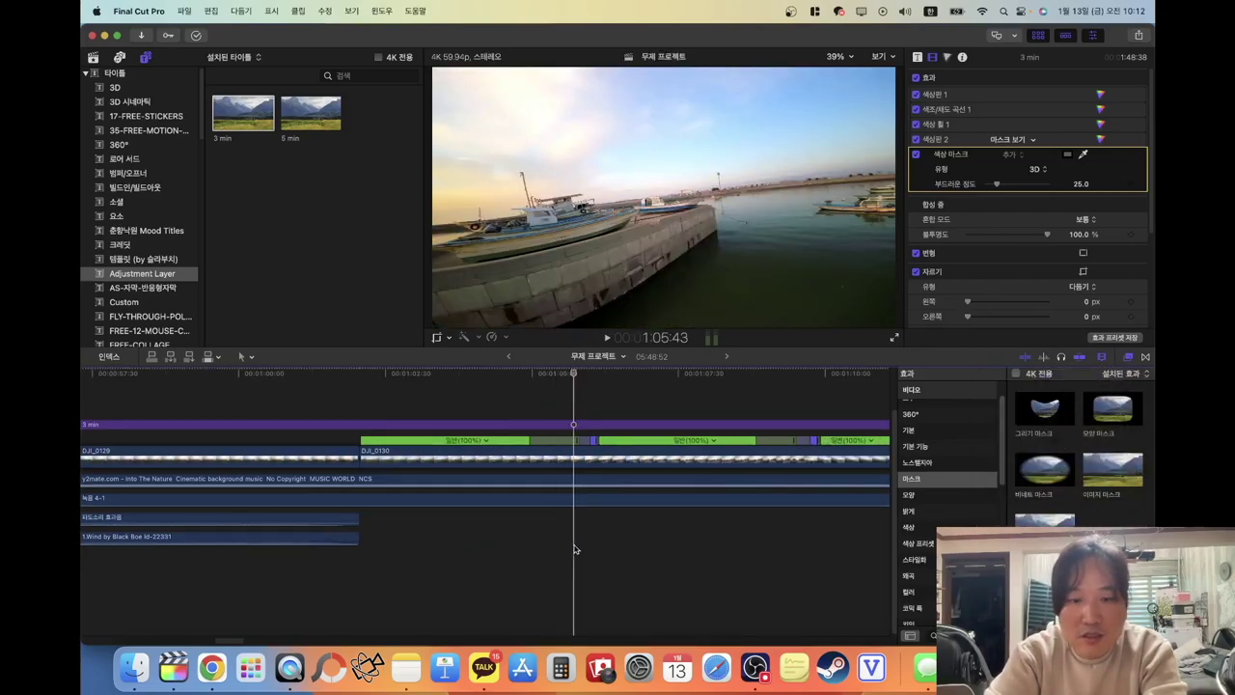
Browse the 효과음 folder for whoosh sounds and select the Deep Whoosh file ending in 351256.wav
{"action": "left_click", "coordinate": [134, 676]}
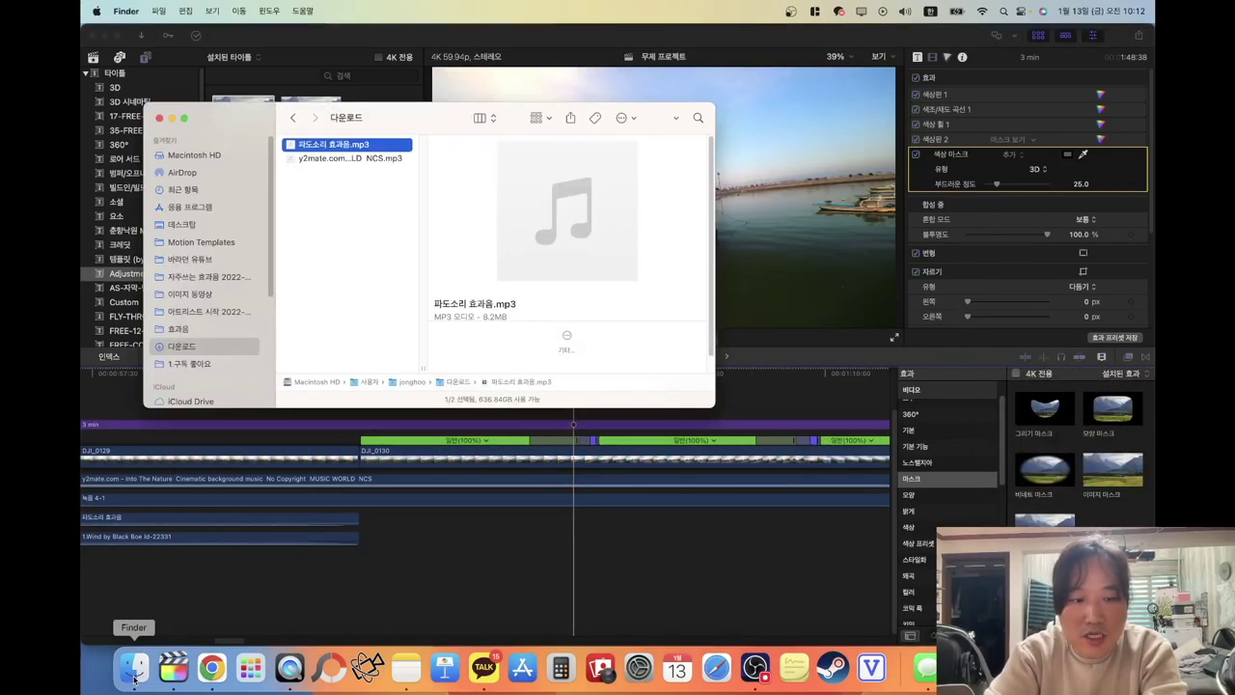
{"action": "left_click", "coordinate": [183, 330]}
{"action": "double_click", "coordinate": [309, 324]}
{"action": "scroll", "coordinate": [335, 325], "scroll_direction": "down", "scroll_amount": 5}
{"action": "scroll", "coordinate": [335, 324], "scroll_direction": "down", "scroll_amount": 2}
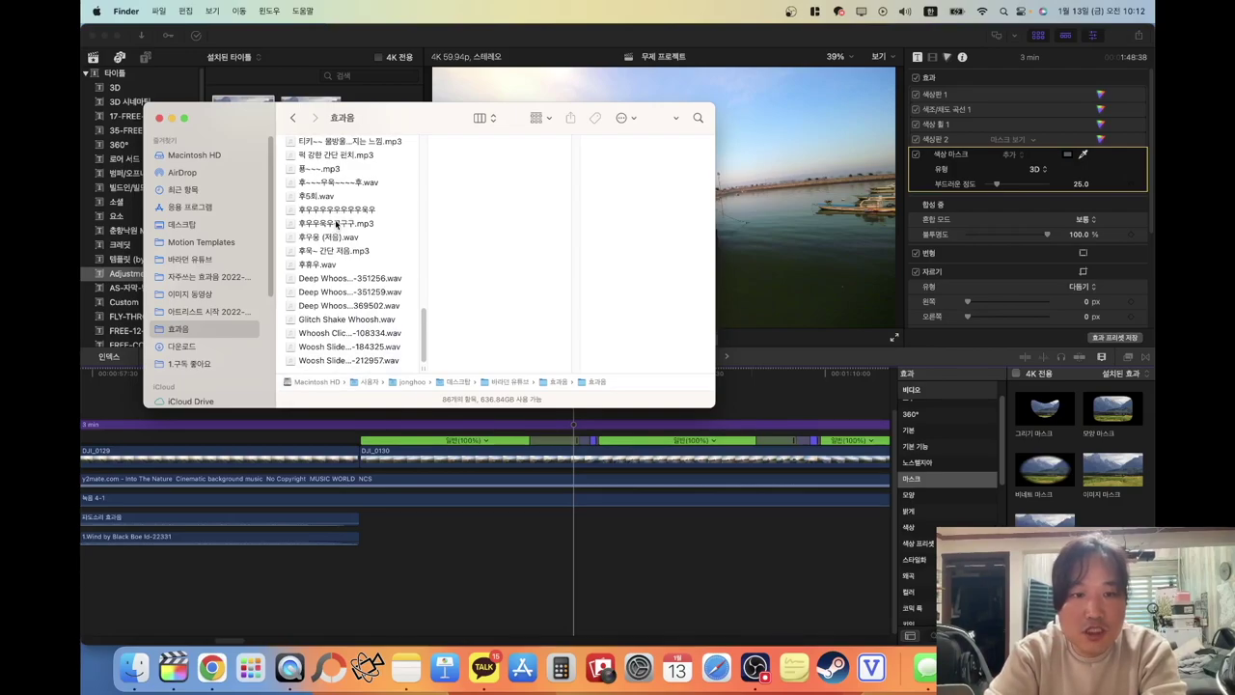
{"action": "left_click", "coordinate": [333, 279]}
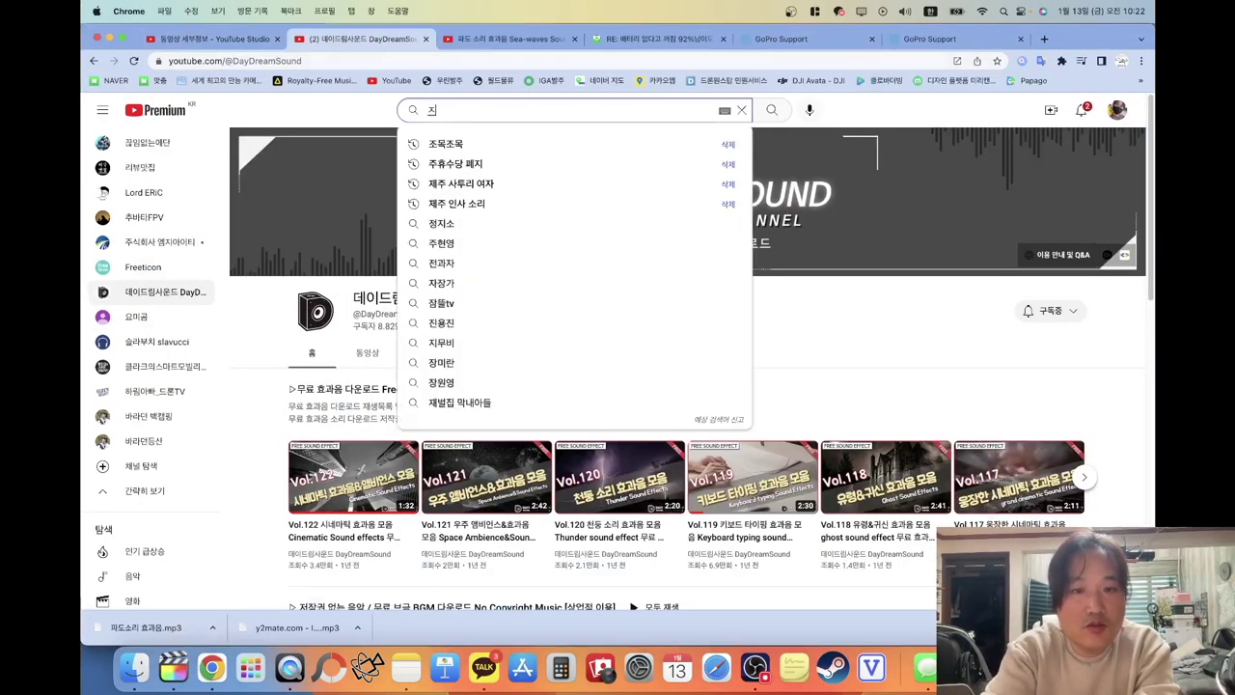
Search YouTube for "whoosh 다운로드" and open the DayDreamSound Vol.78 Whoosh sound effects video
{"action": "type", "text": "whoosh"}
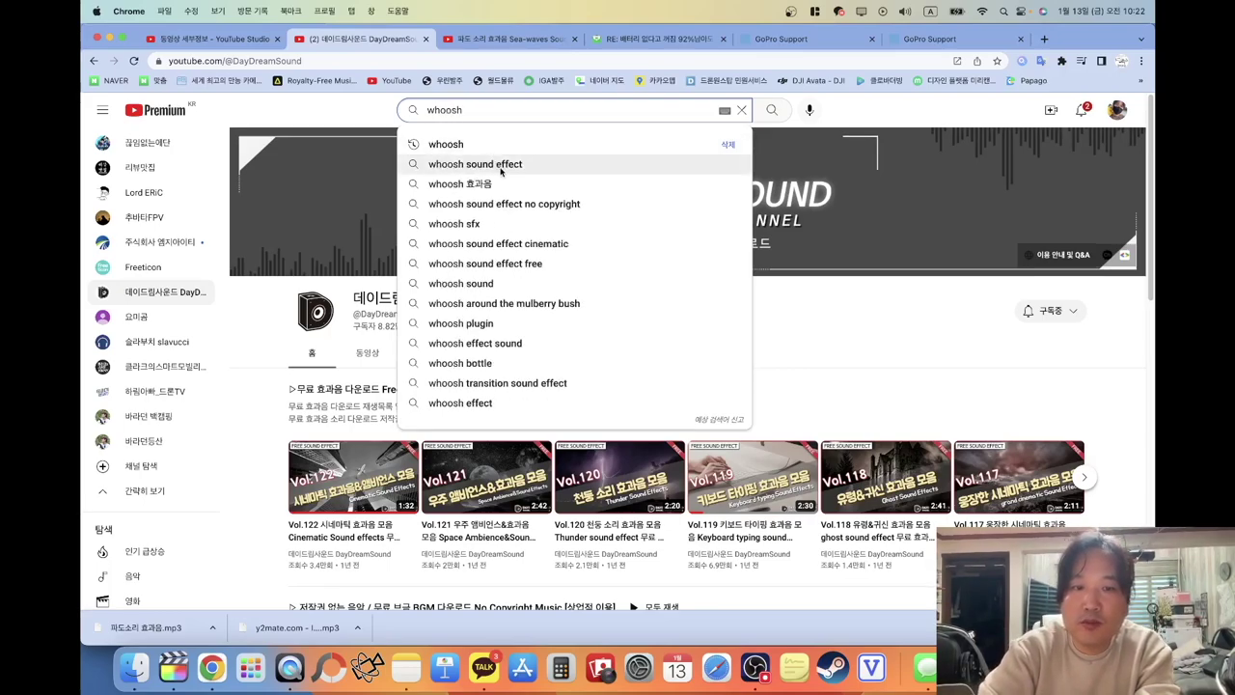
{"action": "type", "text": " 다운로드"}
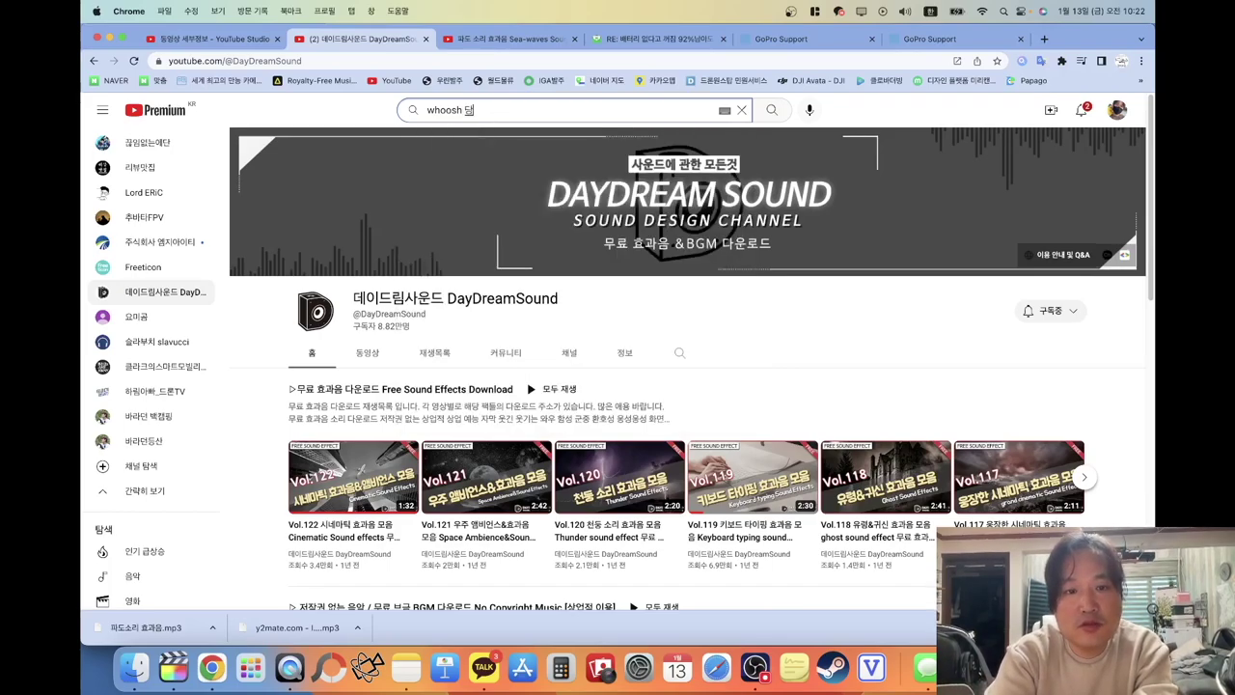
{"action": "key", "text": "Return"}
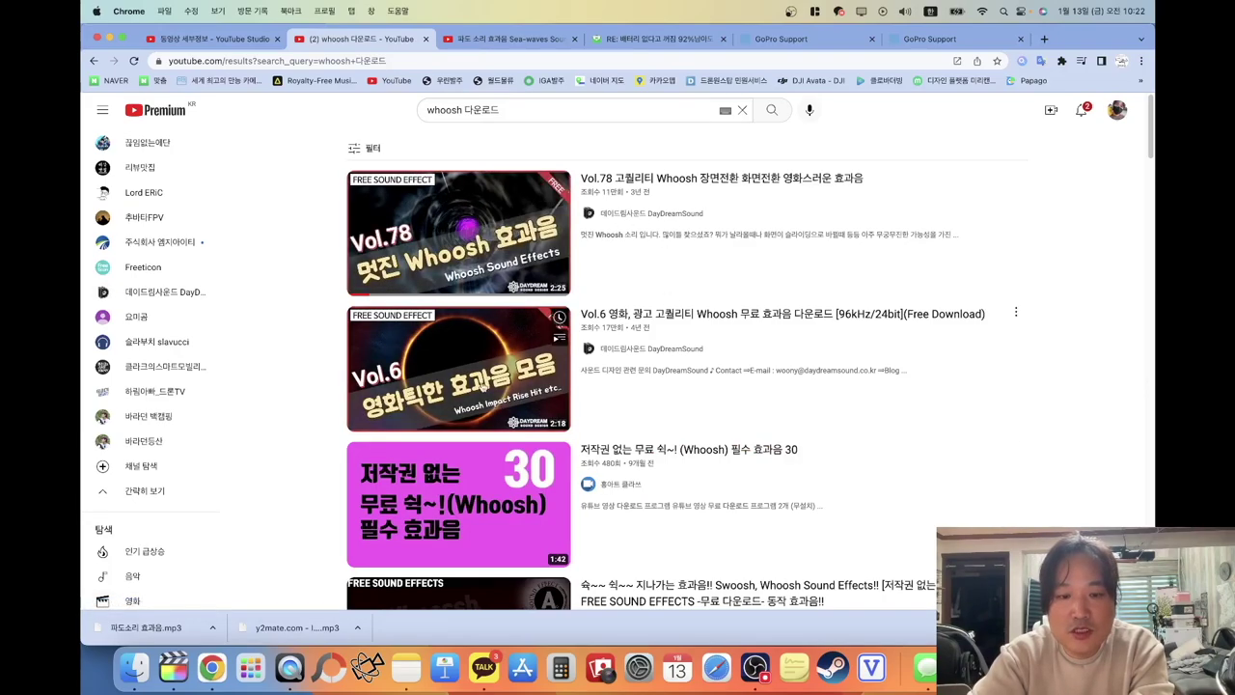
{"action": "scroll", "coordinate": [489, 398], "scroll_direction": "down", "scroll_amount": 3}
{"action": "scroll", "coordinate": [501, 395], "scroll_direction": "up", "scroll_amount": 3}
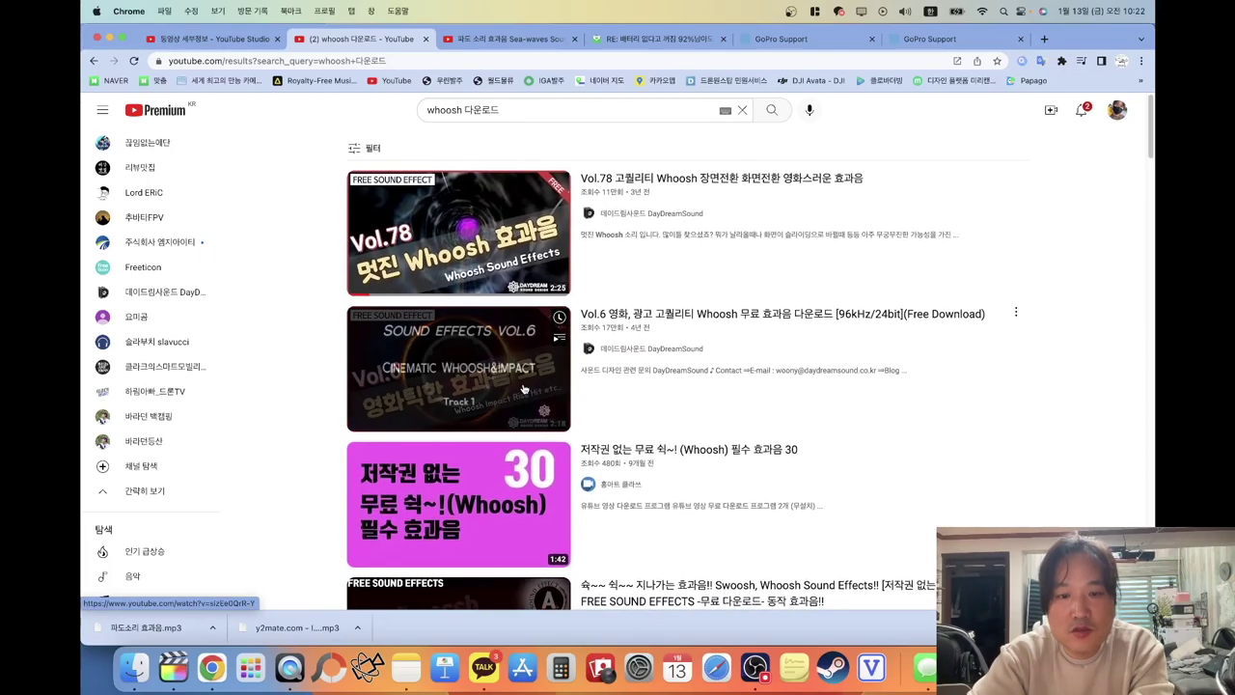
{"action": "left_click", "coordinate": [506, 249]}
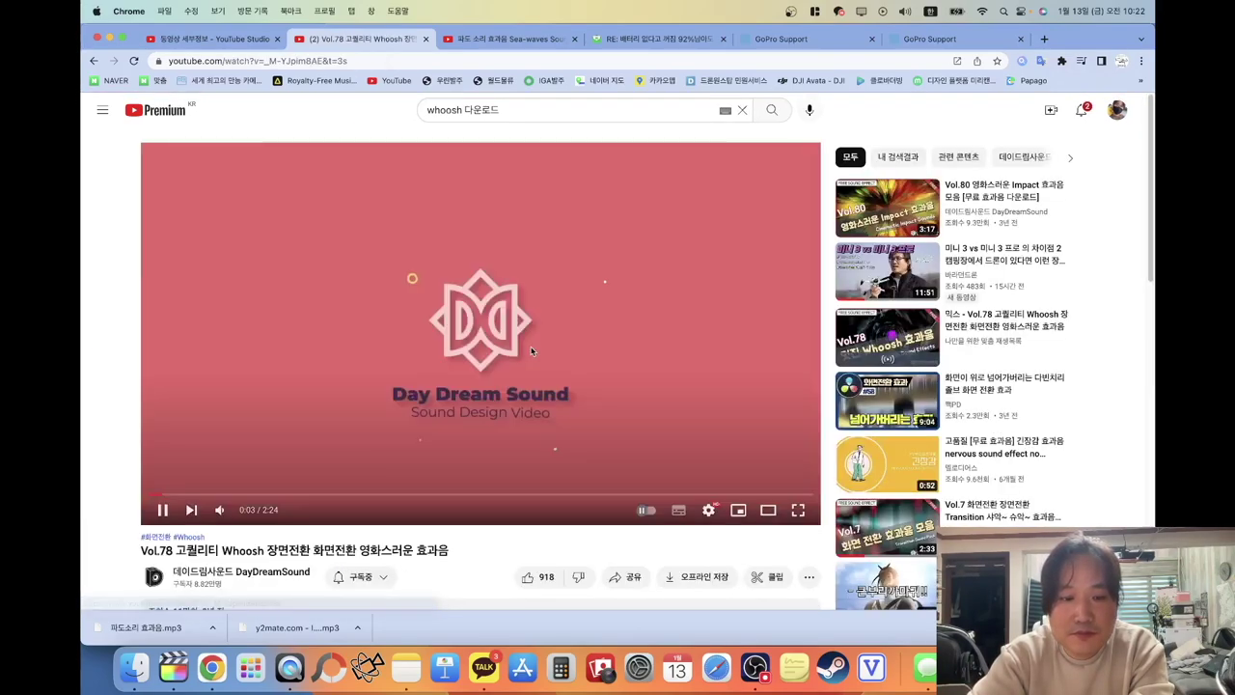
Sample the tracks in the Vol.78 video and open the Google Drive download link in its description
{"action": "scroll", "coordinate": [289, 367], "scroll_direction": "down", "scroll_amount": 1}
{"action": "left_click", "coordinate": [216, 455]}
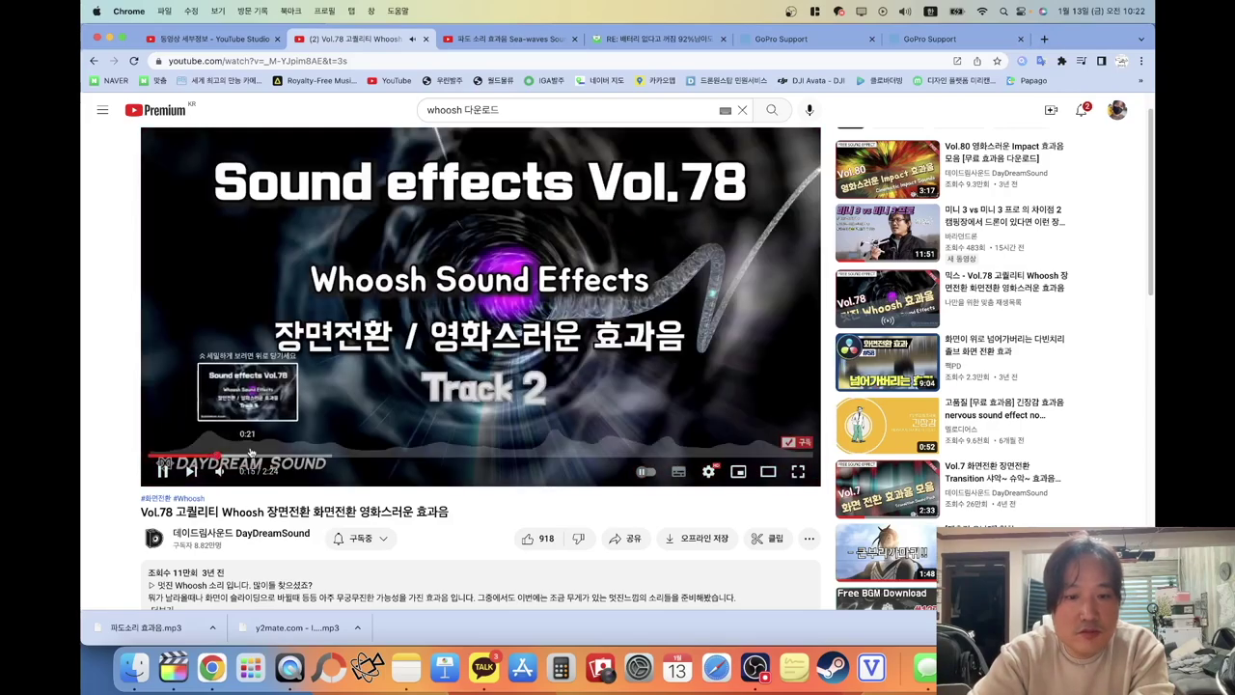
{"action": "scroll", "coordinate": [340, 410], "scroll_direction": "down", "scroll_amount": 1}
{"action": "left_click", "coordinate": [234, 461]}
{"action": "scroll", "coordinate": [233, 421], "scroll_direction": "down", "scroll_amount": 5}
{"action": "scroll", "coordinate": [237, 406], "scroll_direction": "down", "scroll_amount": 1}
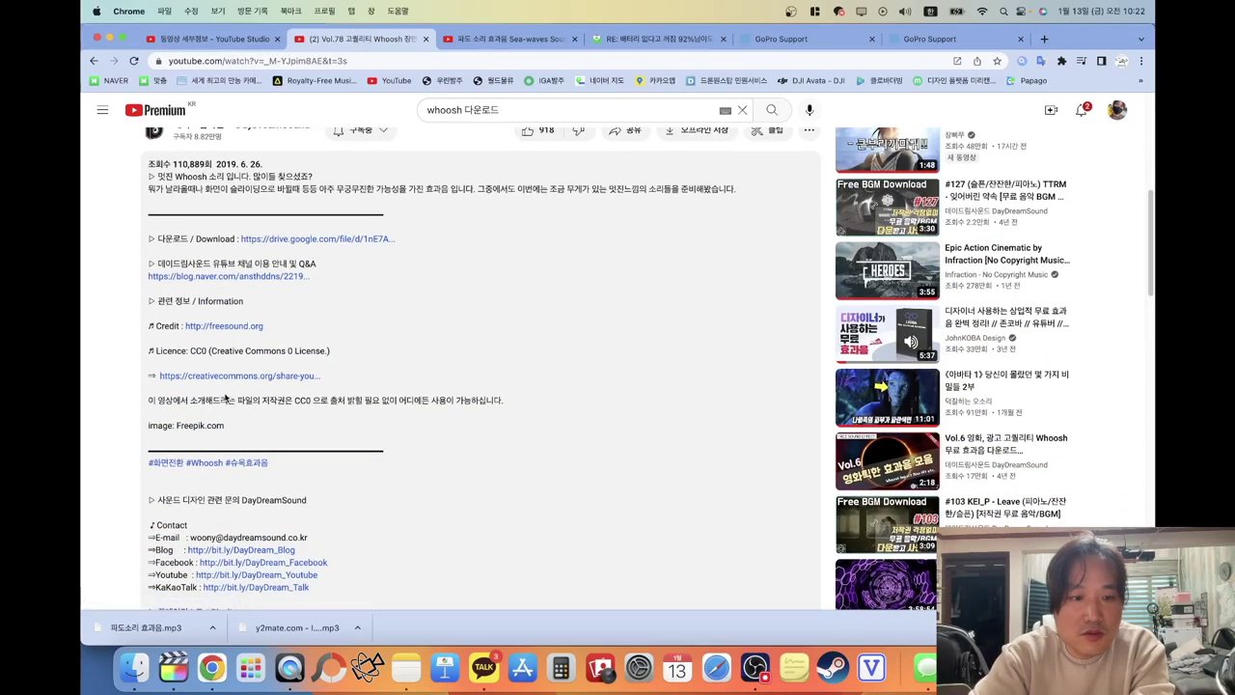
{"action": "left_click", "coordinate": [309, 239]}
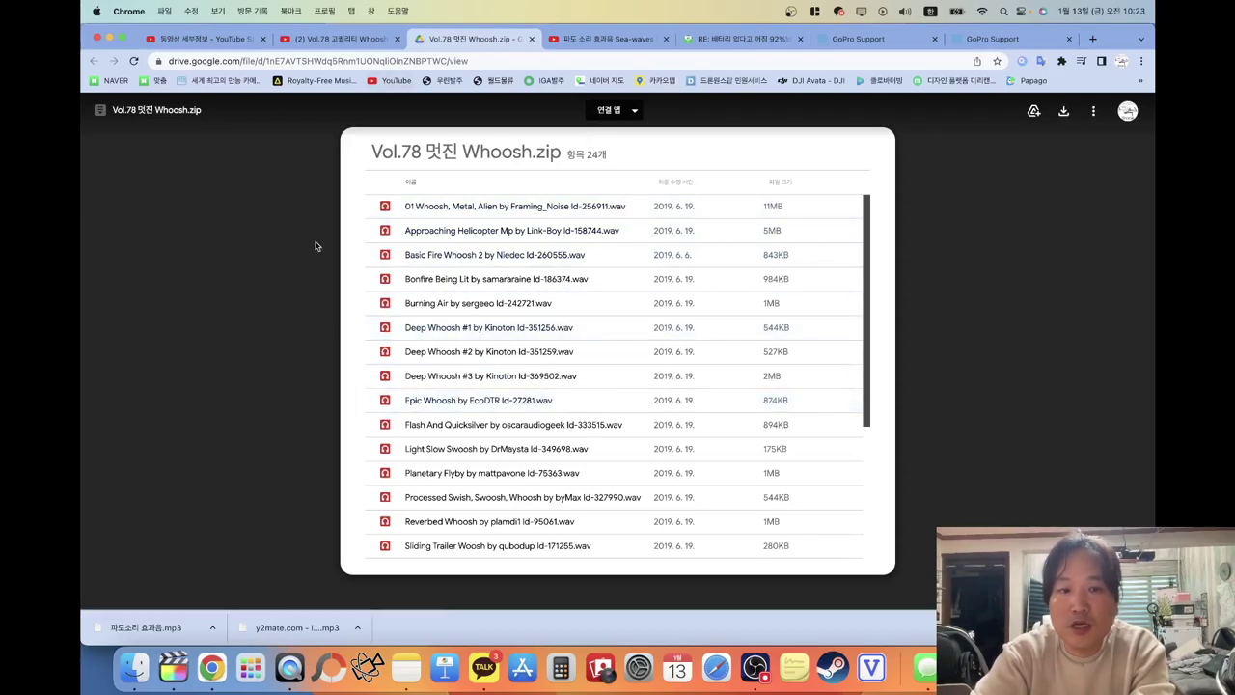
Download and extract Vol.78 멋진 Whoosh.zip, and preview the 01 Whoosh, Metal, Alien sound in the extracted folder
{"action": "left_click", "coordinate": [358, 39]}
{"action": "left_click", "coordinate": [431, 39]}
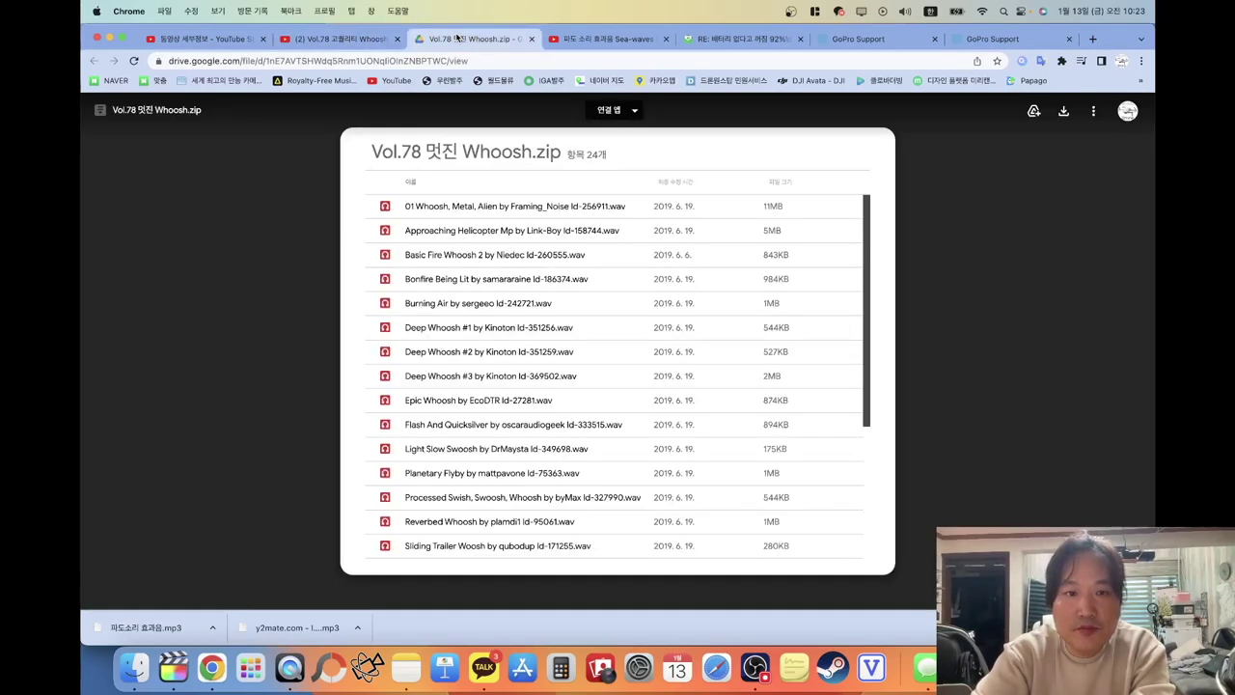
{"action": "left_click", "coordinate": [1062, 112]}
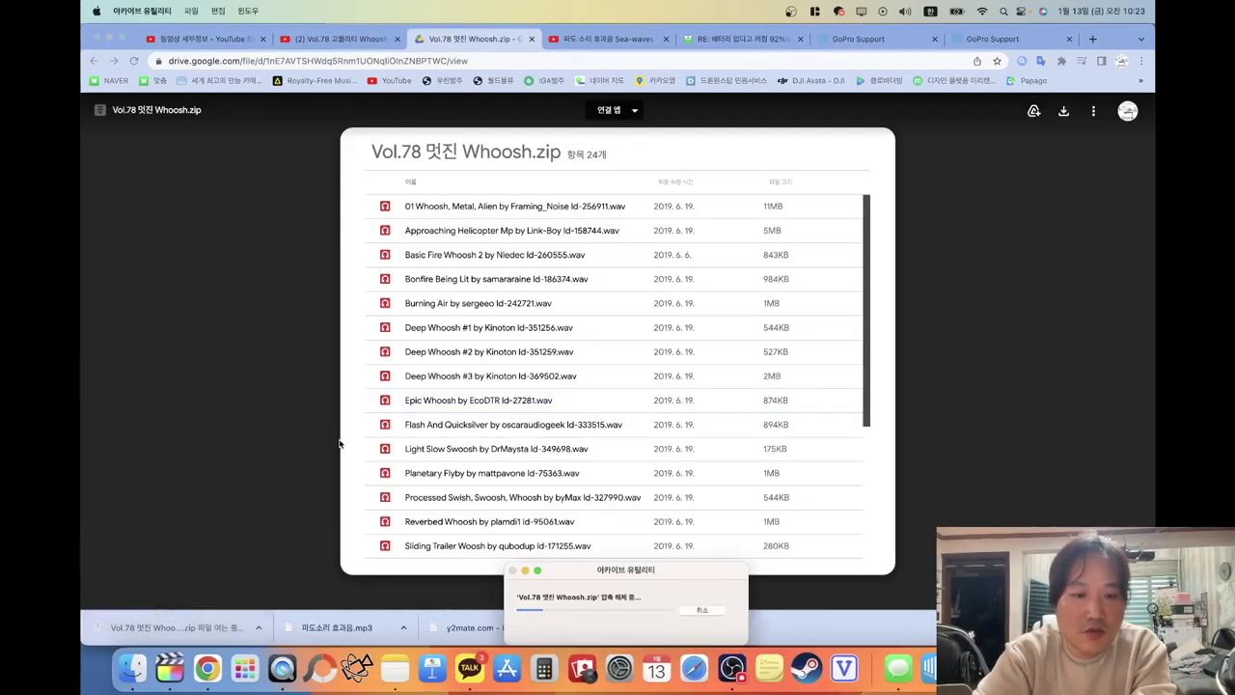
{"action": "left_click", "coordinate": [487, 346]}
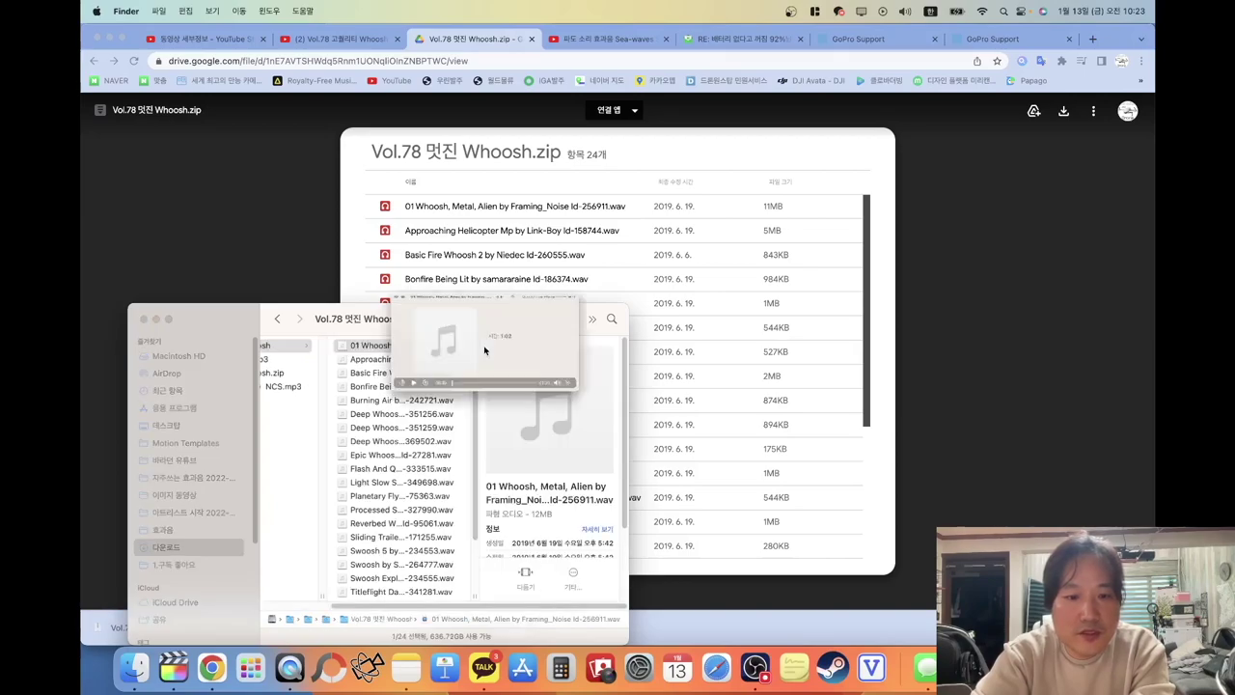
{"action": "key", "text": "space"}
{"action": "key", "text": "space"}
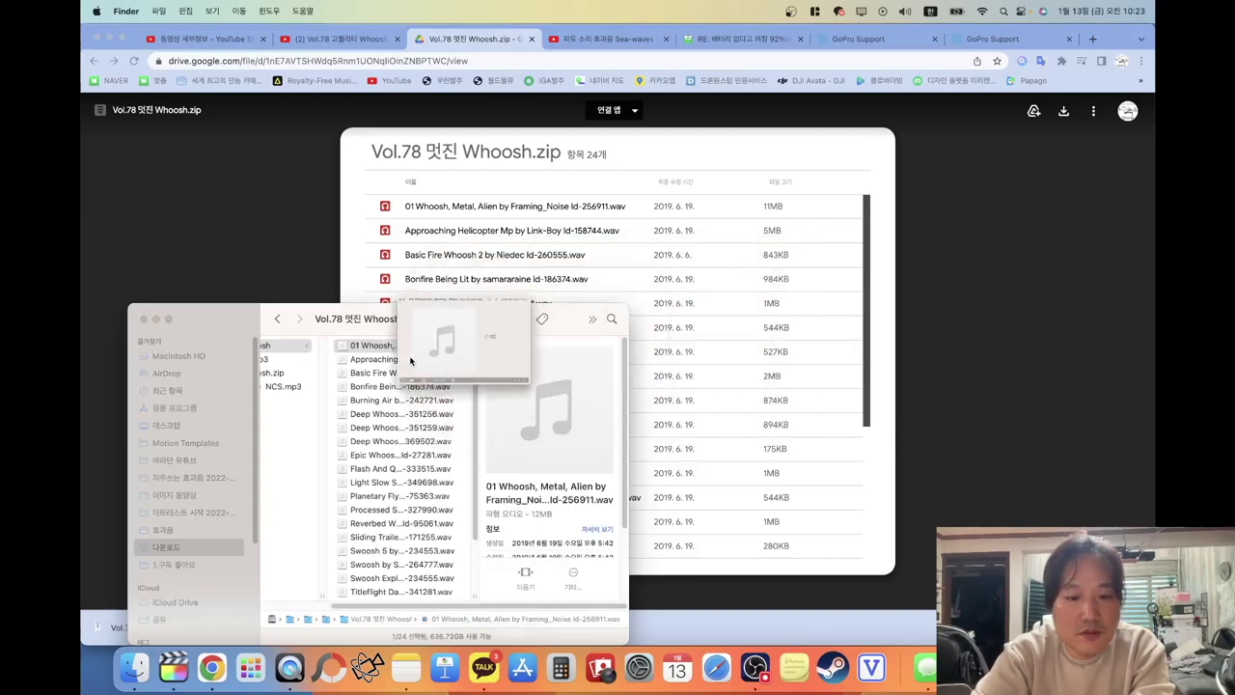
Add the 01 Whoosh, Metal, Alien audio to the Final Cut Pro timeline, placing it just after the start of DJI_0130
{"action": "left_click", "coordinate": [174, 668]}
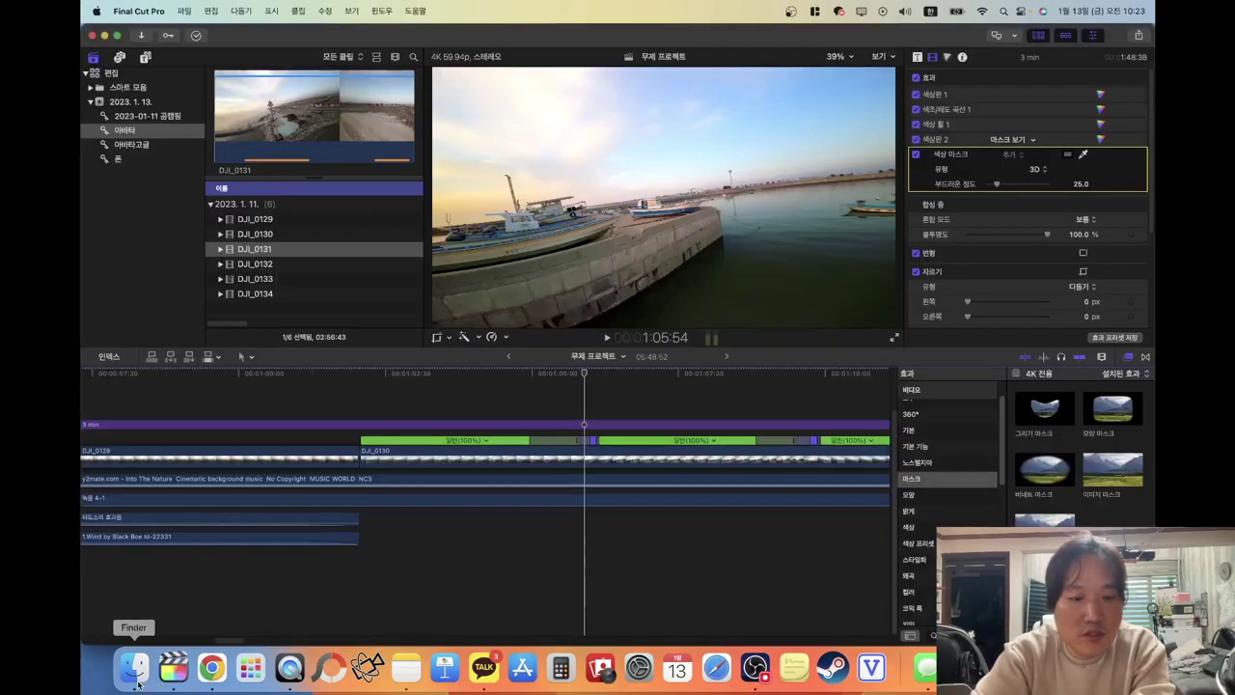
{"action": "left_click", "coordinate": [136, 676]}
{"action": "left_click_drag", "start_coordinate": [374, 350], "coordinate": [698, 557]}
{"action": "left_click_drag", "start_coordinate": [748, 521], "coordinate": [489, 534]}
{"action": "key", "text": "super+minus"}
{"action": "key", "text": "super+minus"}
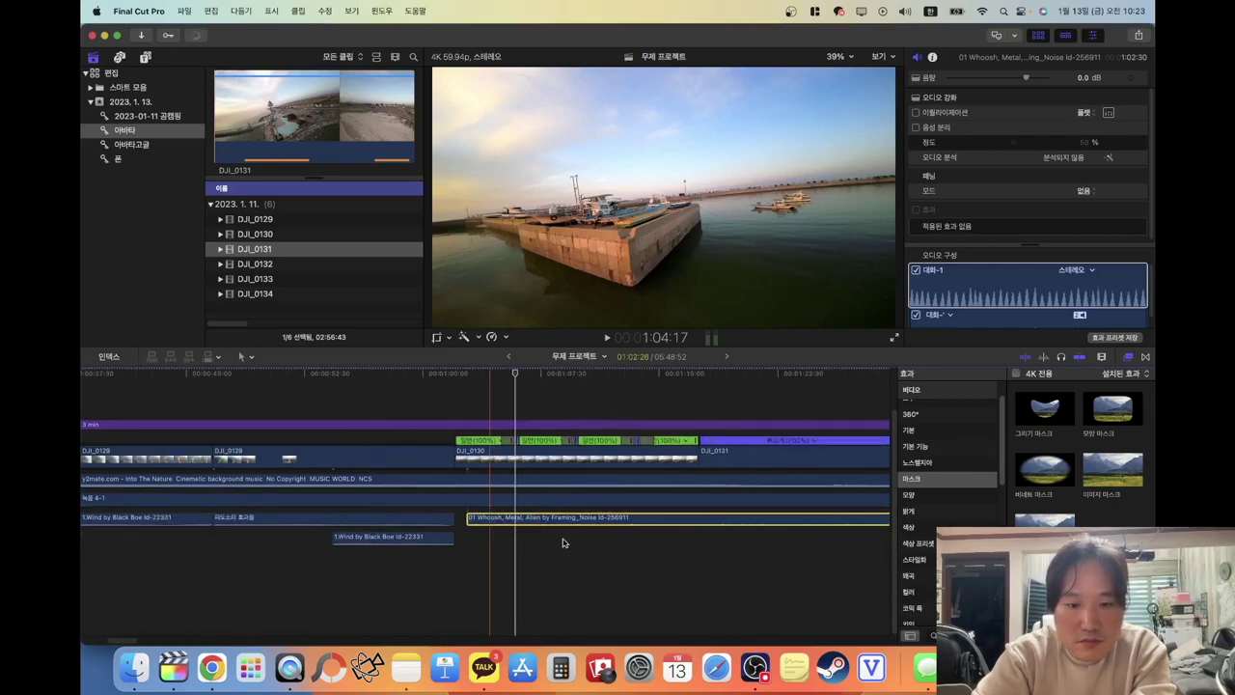
Switch the timeline clips to show filmstrips with waveforms and move the whoosh clip to about 1:05:00, before DJI_0130's first speed change
{"action": "left_click", "coordinate": [1102, 357]}
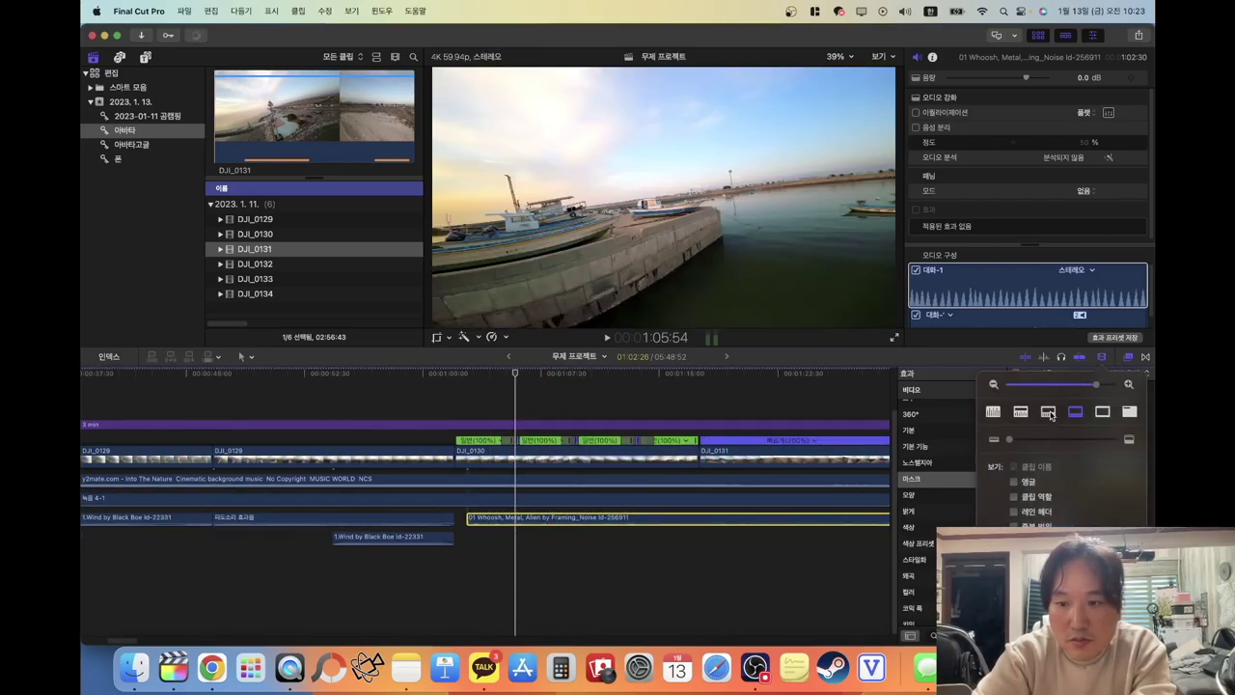
{"action": "left_click", "coordinate": [1049, 412]}
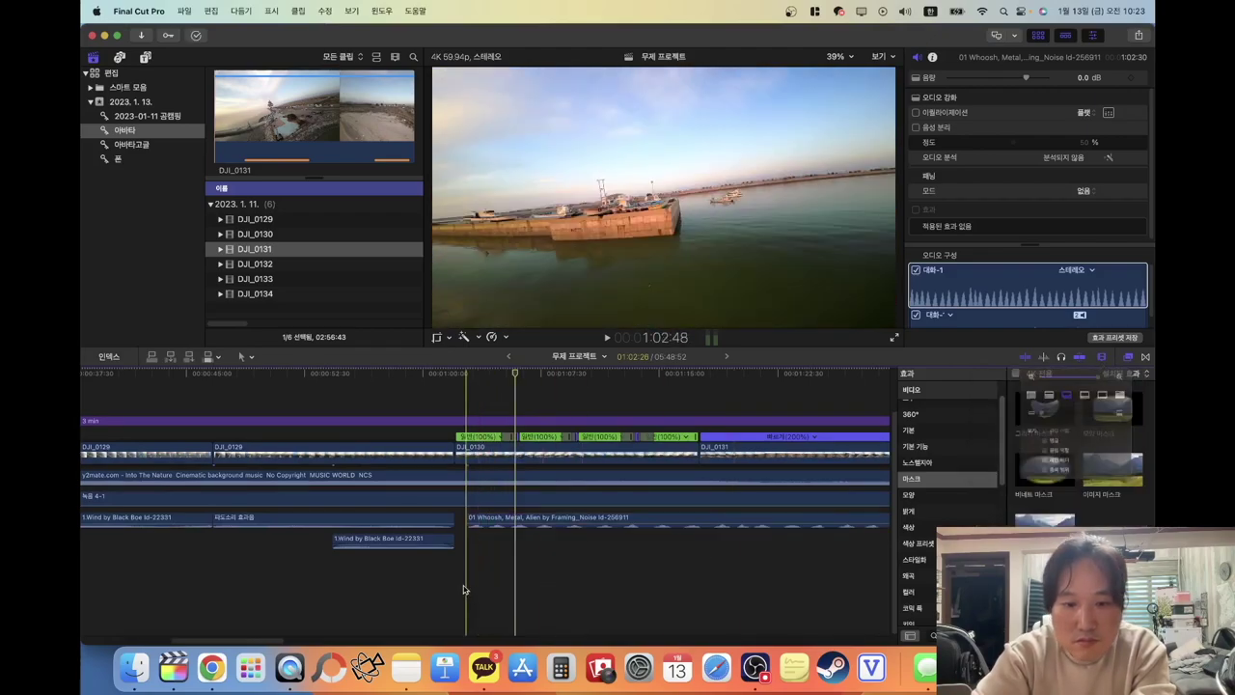
{"action": "left_click", "coordinate": [463, 589]}
{"action": "key", "text": "space"}
{"action": "key", "text": "super+equal"}
{"action": "key", "text": "super+equal"}
{"action": "key", "text": "super+equal"}
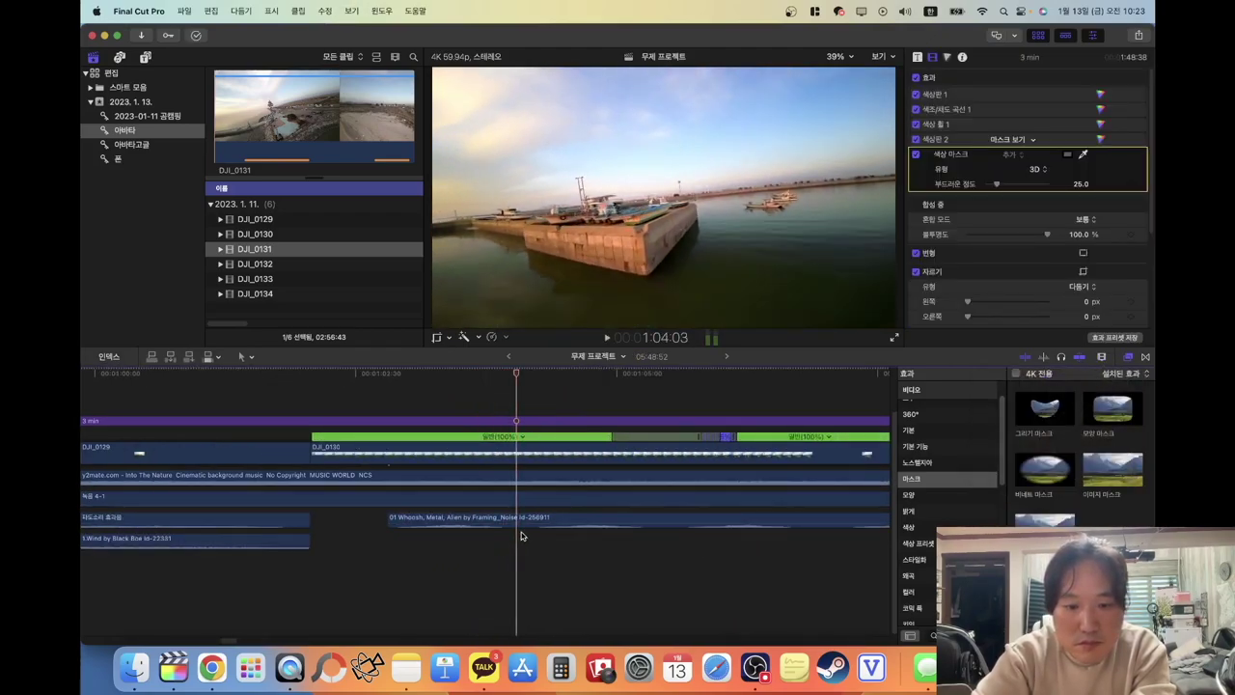
{"action": "left_click_drag", "start_coordinate": [527, 524], "coordinate": [763, 534]}
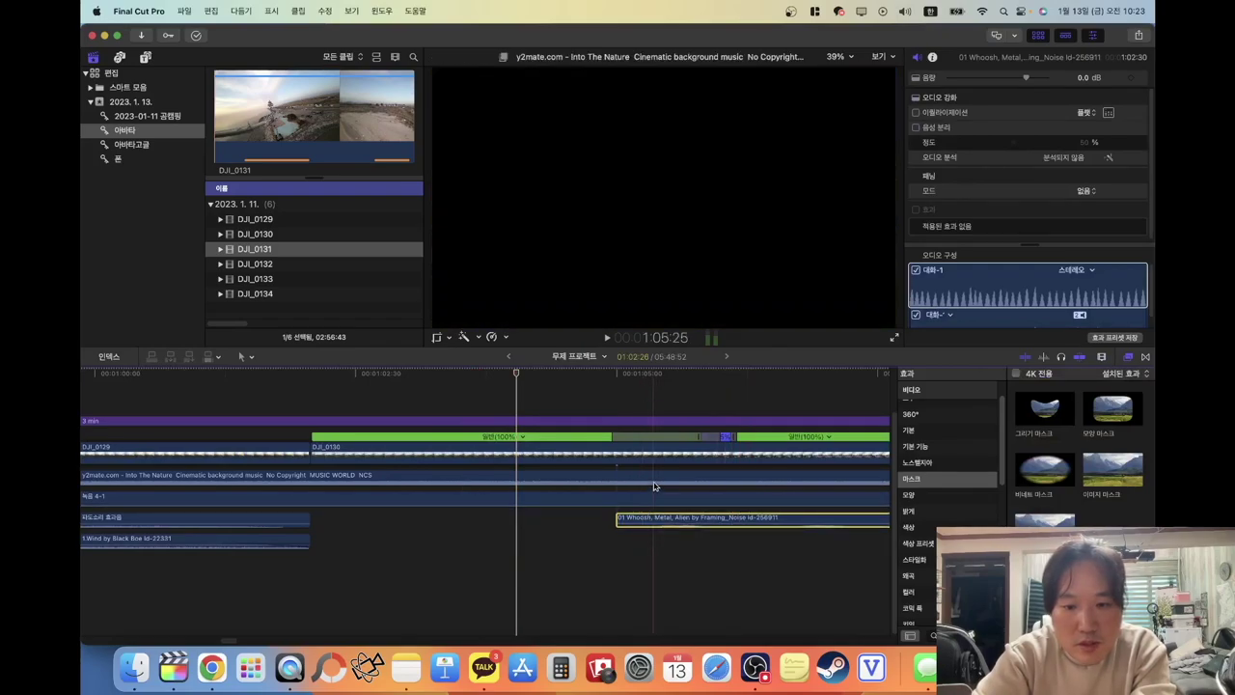
Disable the 3 min layer and the background music clip, and play the DJI_0130 section to check the whoosh timing
{"action": "left_click", "coordinate": [658, 470]}
{"action": "left_click", "coordinate": [658, 471]}
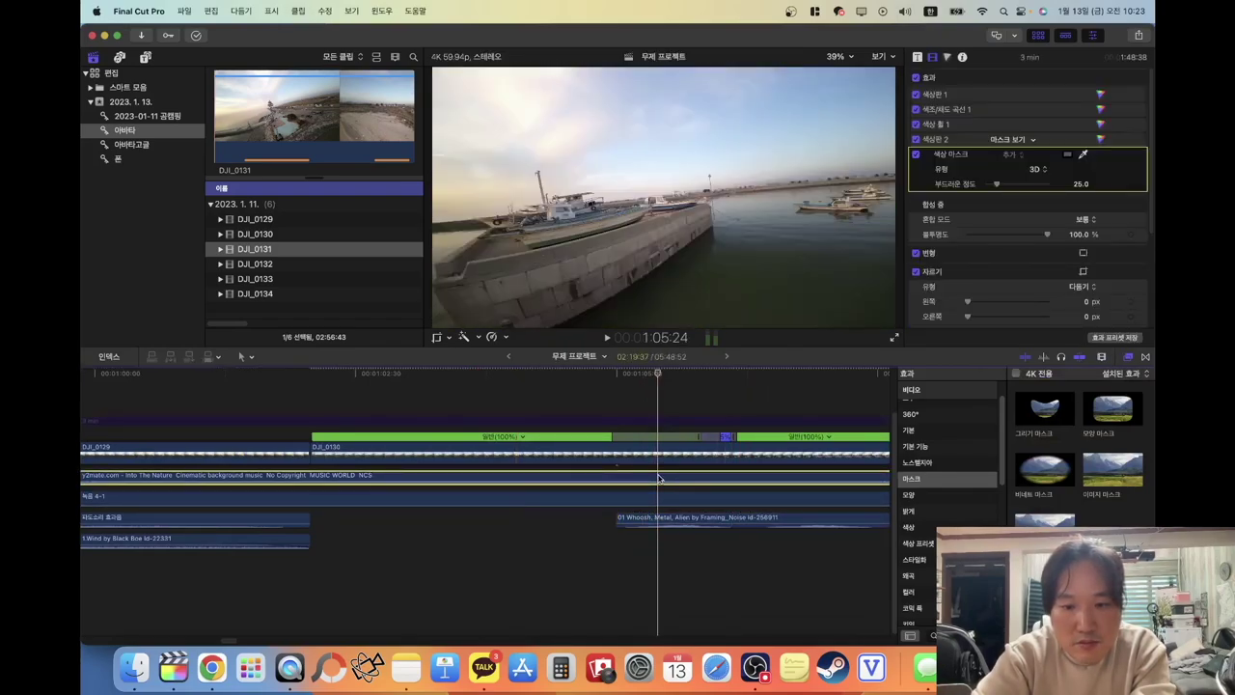
{"action": "key", "text": "space"}
{"action": "key", "text": "space"}
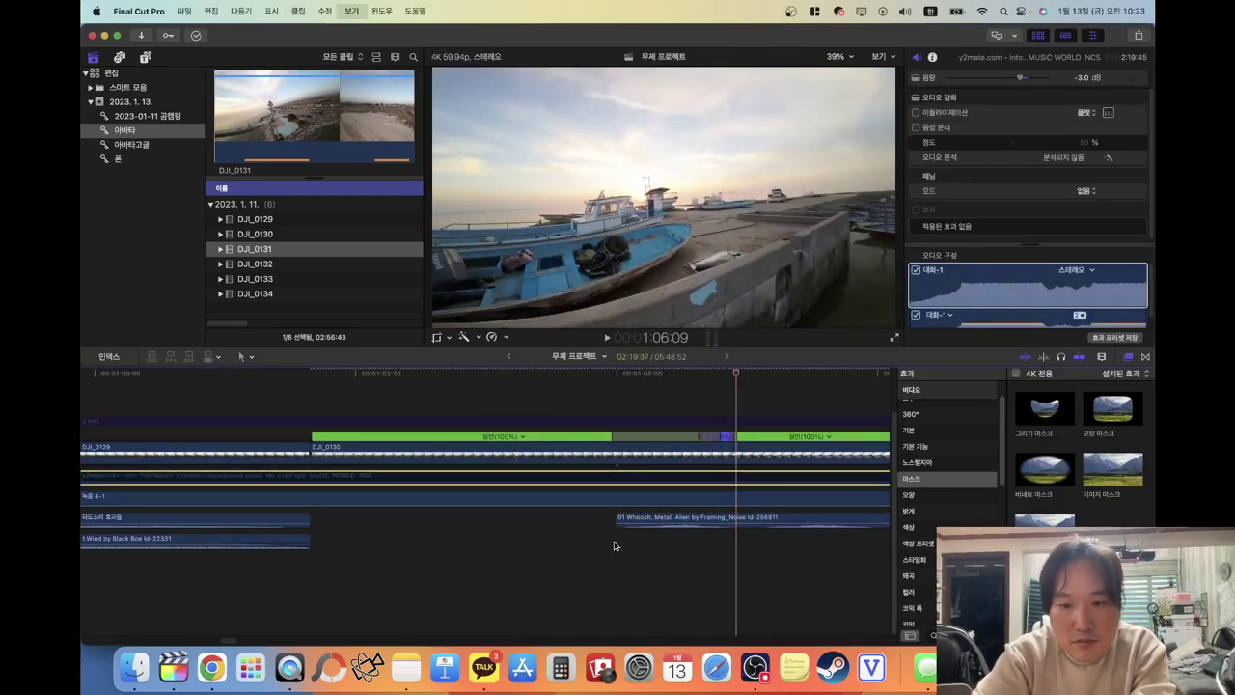
{"action": "key", "text": "space"}
{"action": "key", "text": "space"}
{"action": "key", "text": "super+minus"}
{"action": "scroll", "coordinate": [718, 555], "scroll_direction": "right", "scroll_amount": 10}
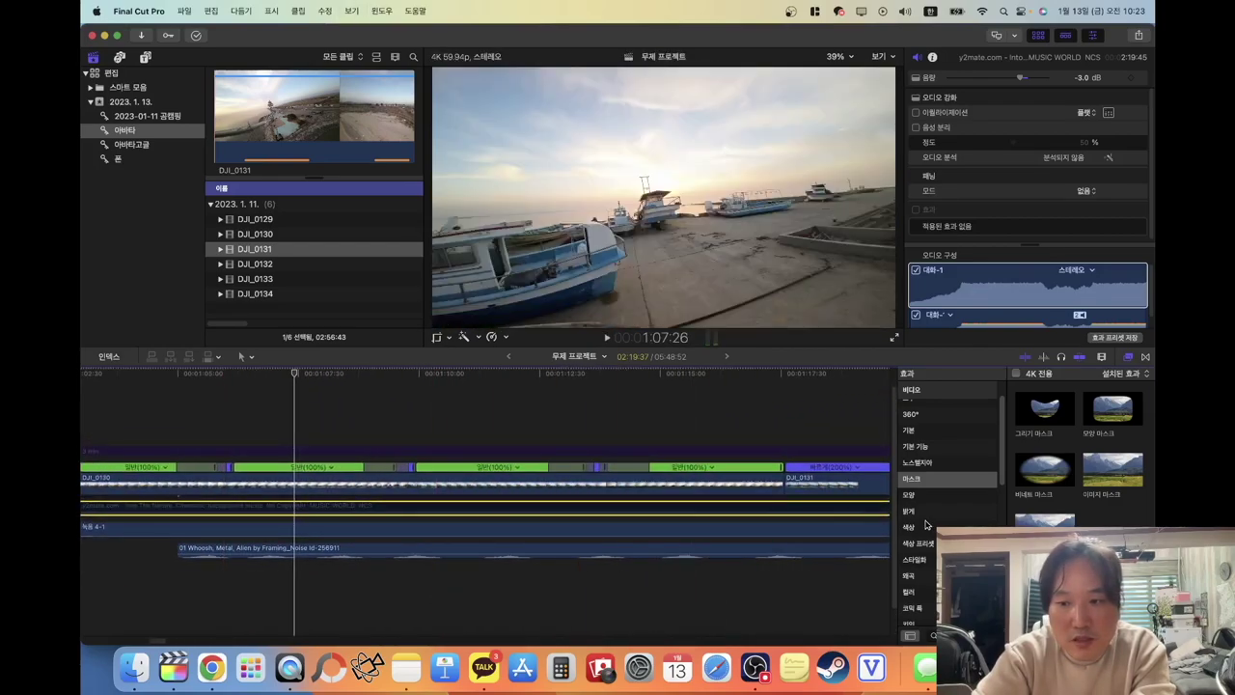
Increase the timeline clip height and shift the whoosh clip slightly later so its first burst matches DJI_0130's first speed change
{"action": "left_click", "coordinate": [1102, 357]}
{"action": "left_click_drag", "start_coordinate": [1008, 440], "coordinate": [1041, 440]}
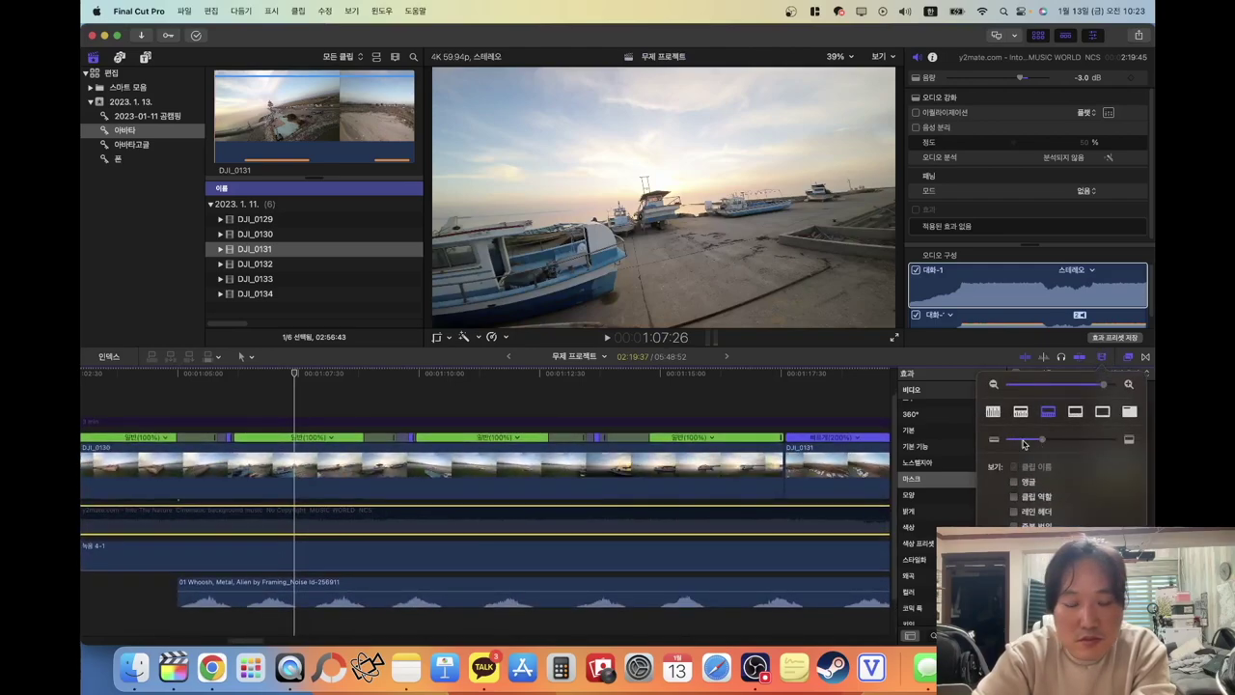
{"action": "scroll", "coordinate": [433, 576], "scroll_direction": "left", "scroll_amount": 5}
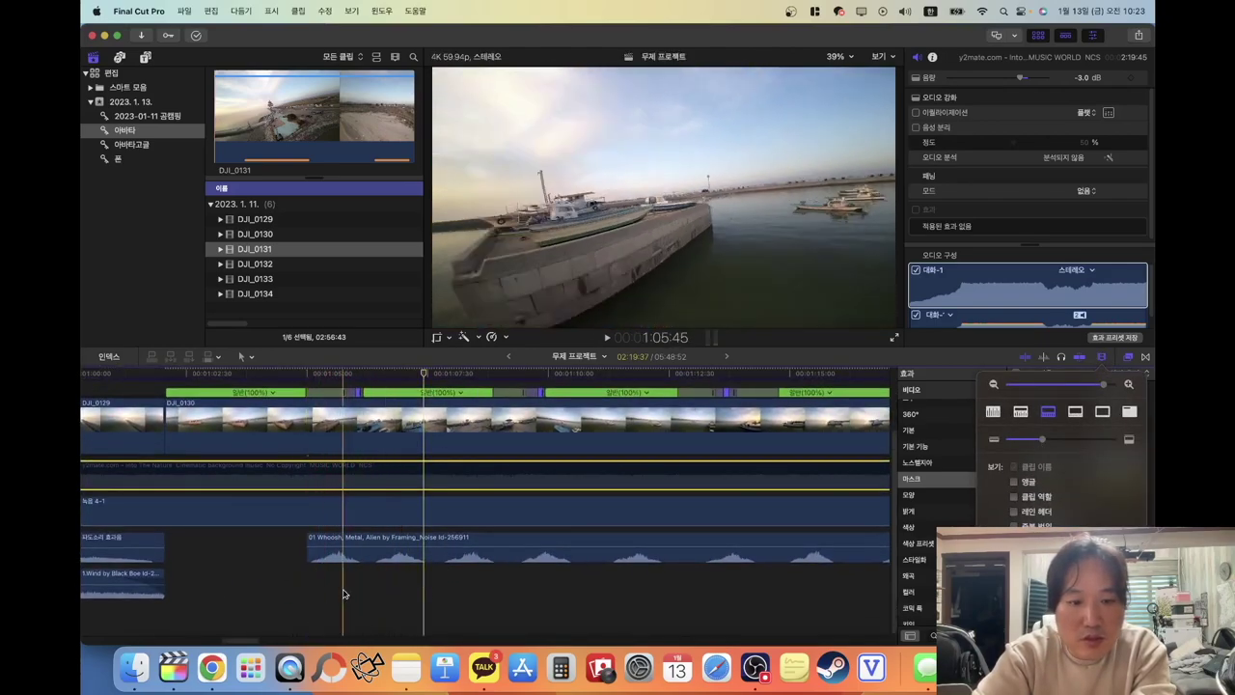
{"action": "left_click", "coordinate": [377, 566]}
{"action": "left_click_drag", "start_coordinate": [378, 567], "coordinate": [399, 564]}
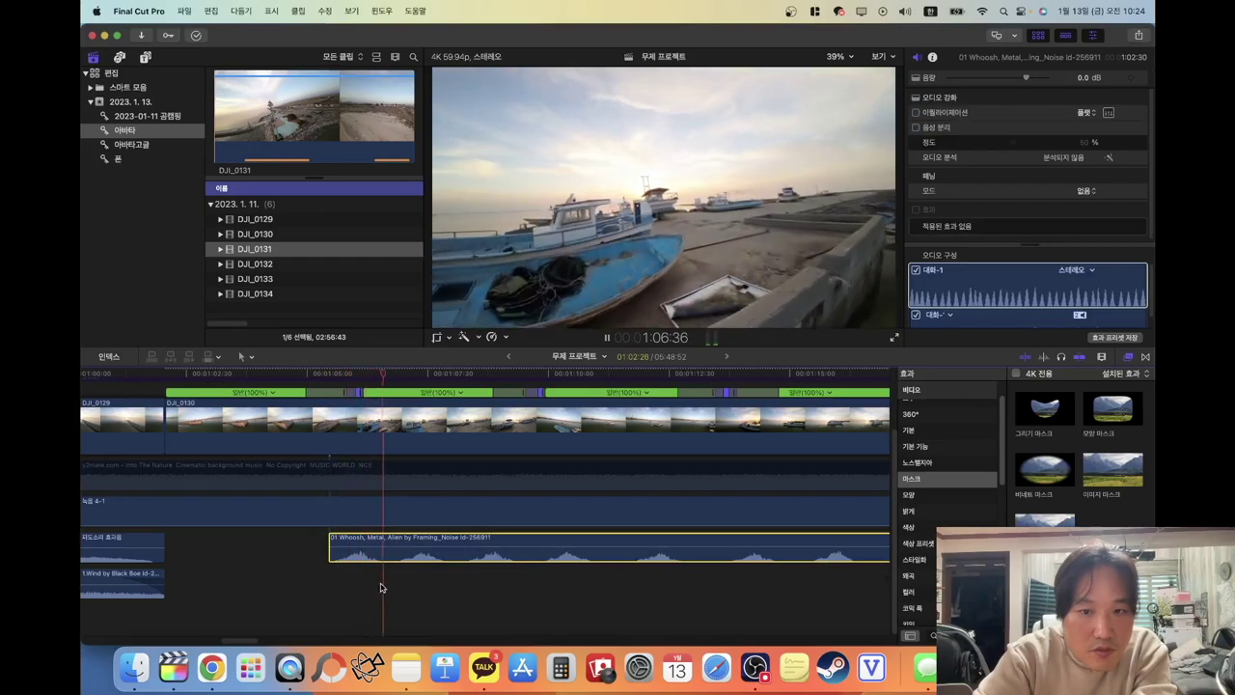
Split the whoosh clip after its first burst at about 1:06:56 and move the remainder to DJI_0130's second speed change
{"action": "key", "text": "alt+super+s"}
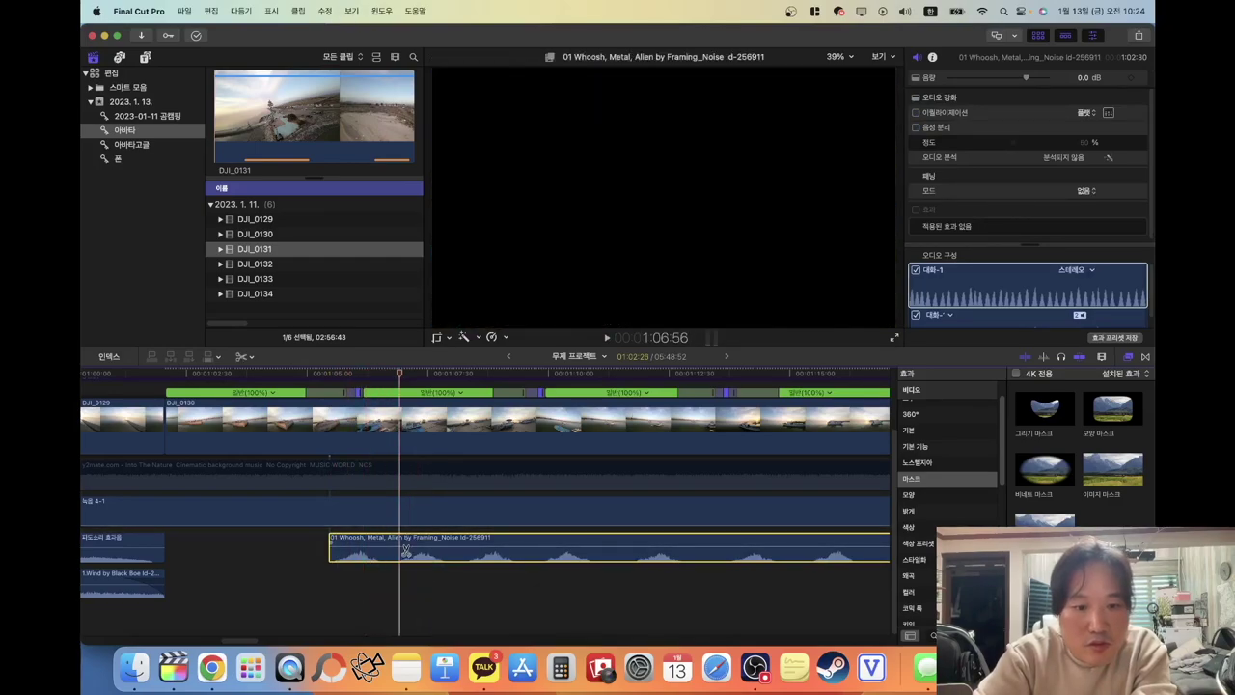
{"action": "key", "text": "super+b"}
{"action": "left_click_drag", "start_coordinate": [549, 562], "coordinate": [679, 561]}
{"action": "key", "text": "space"}
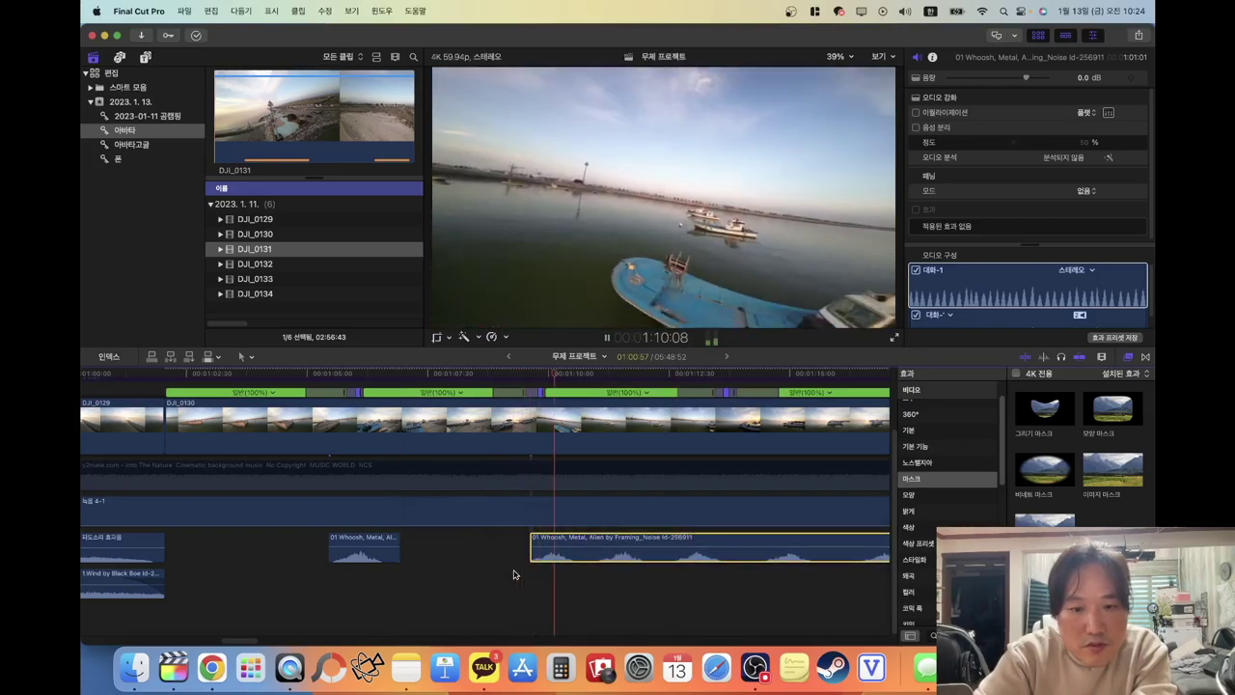
{"action": "key", "text": "space"}
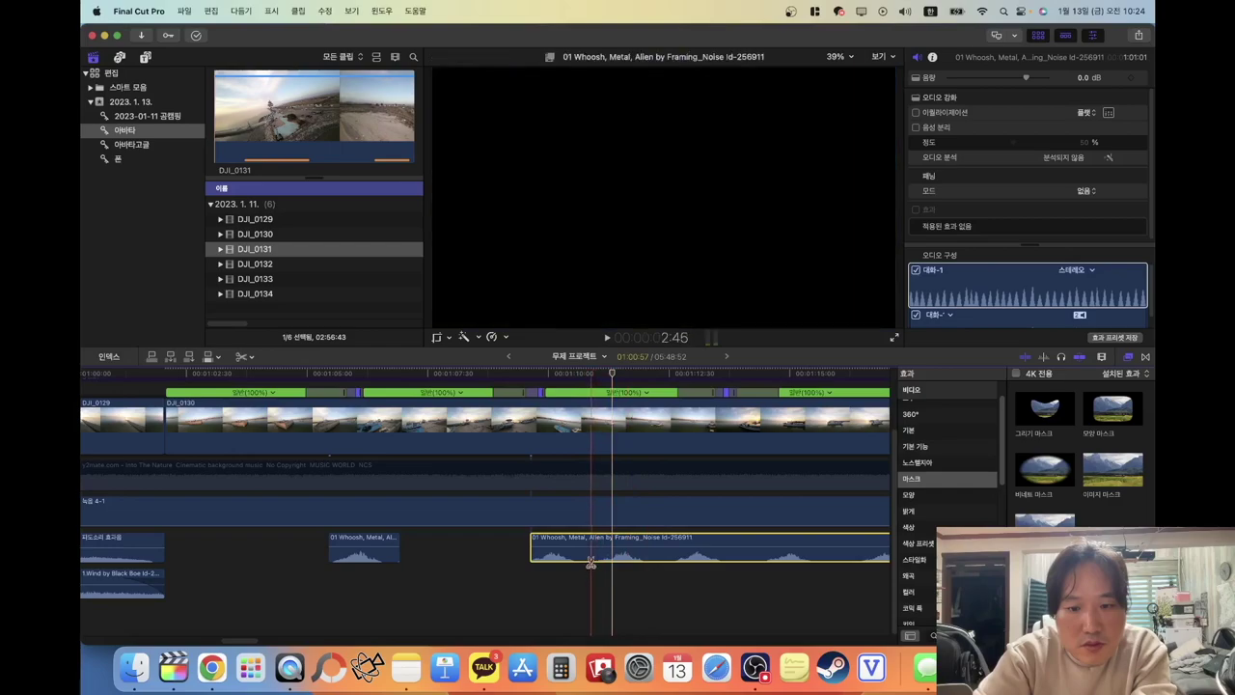
Split off the second whoosh burst and trim the remainder to a single burst at DJI_0130's third speed change
{"action": "key", "text": "super+b"}
{"action": "left_click_drag", "start_coordinate": [665, 560], "coordinate": [783, 562]}
{"action": "left_click", "coordinate": [705, 581]}
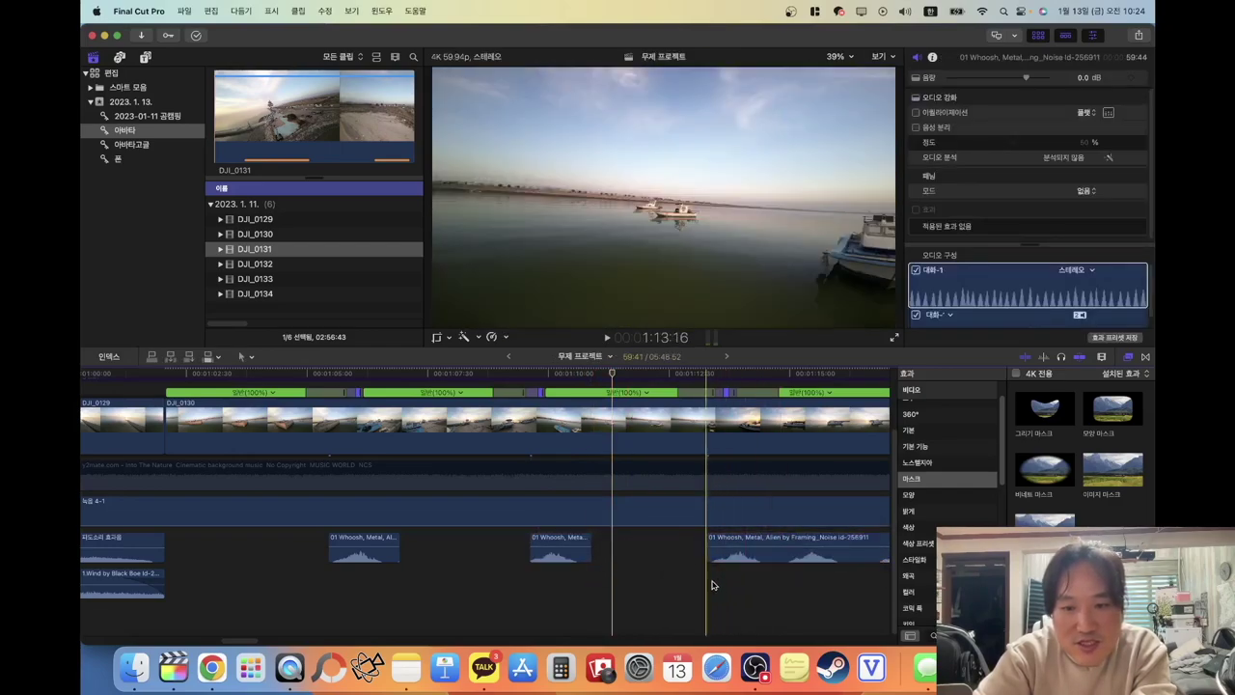
{"action": "scroll", "coordinate": [666, 550], "scroll_direction": "right", "scroll_amount": 3}
{"action": "scroll", "coordinate": [665, 550], "scroll_direction": "up", "scroll_amount": 1}
Re-enable the background music clip and set its volume to -7.0 dB while playing DJI_0130 from its start
{"action": "left_click", "coordinate": [625, 502]}
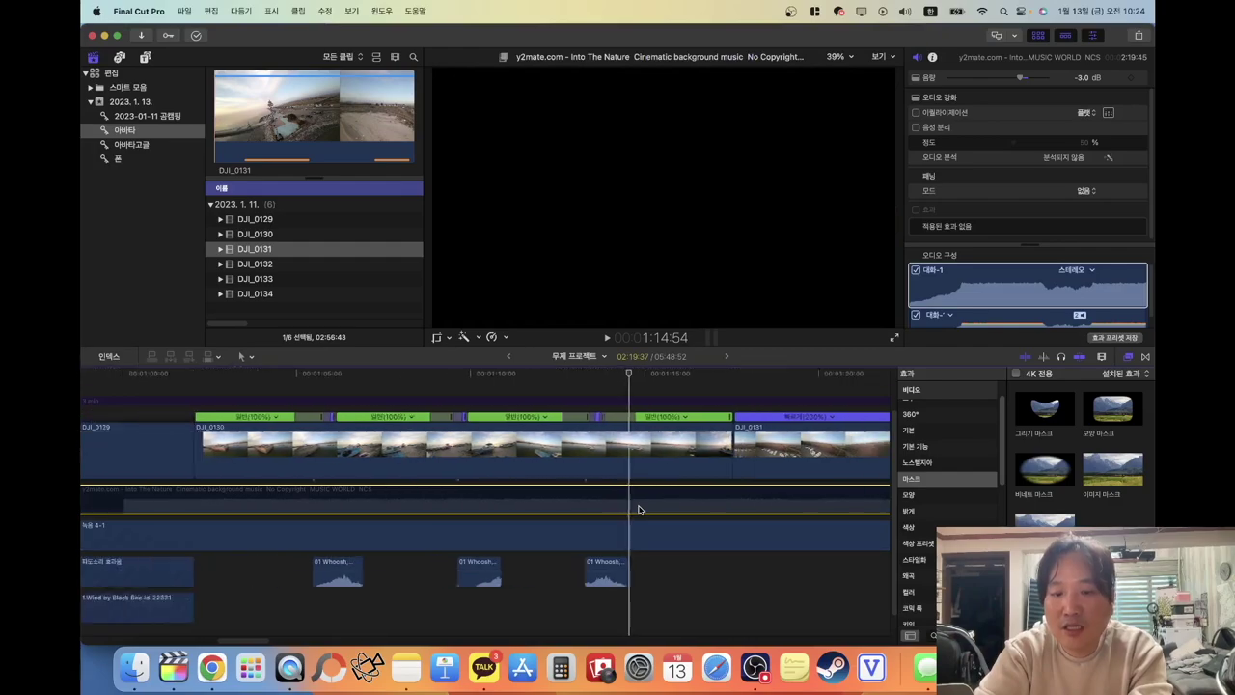
{"action": "scroll", "coordinate": [641, 508], "scroll_direction": "down", "scroll_amount": 5}
{"action": "left_click", "coordinate": [476, 595]}
{"action": "key", "text": "space"}
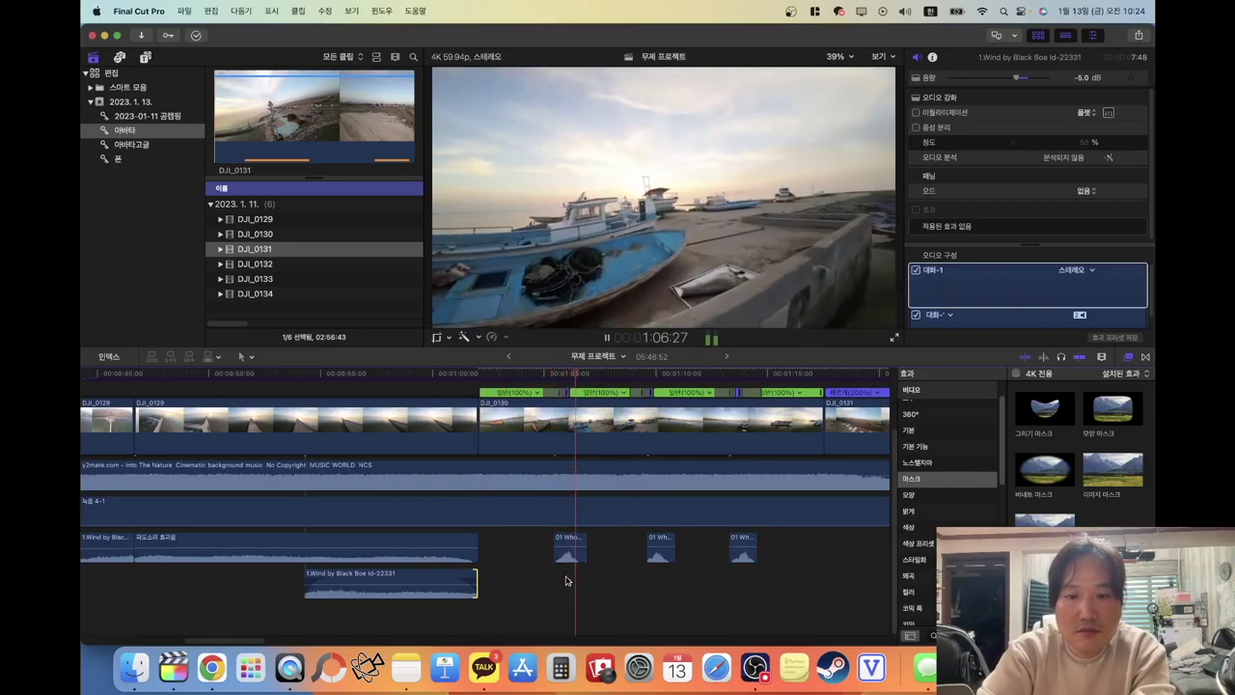
{"action": "left_click_drag", "start_coordinate": [615, 470], "coordinate": [616, 474]}
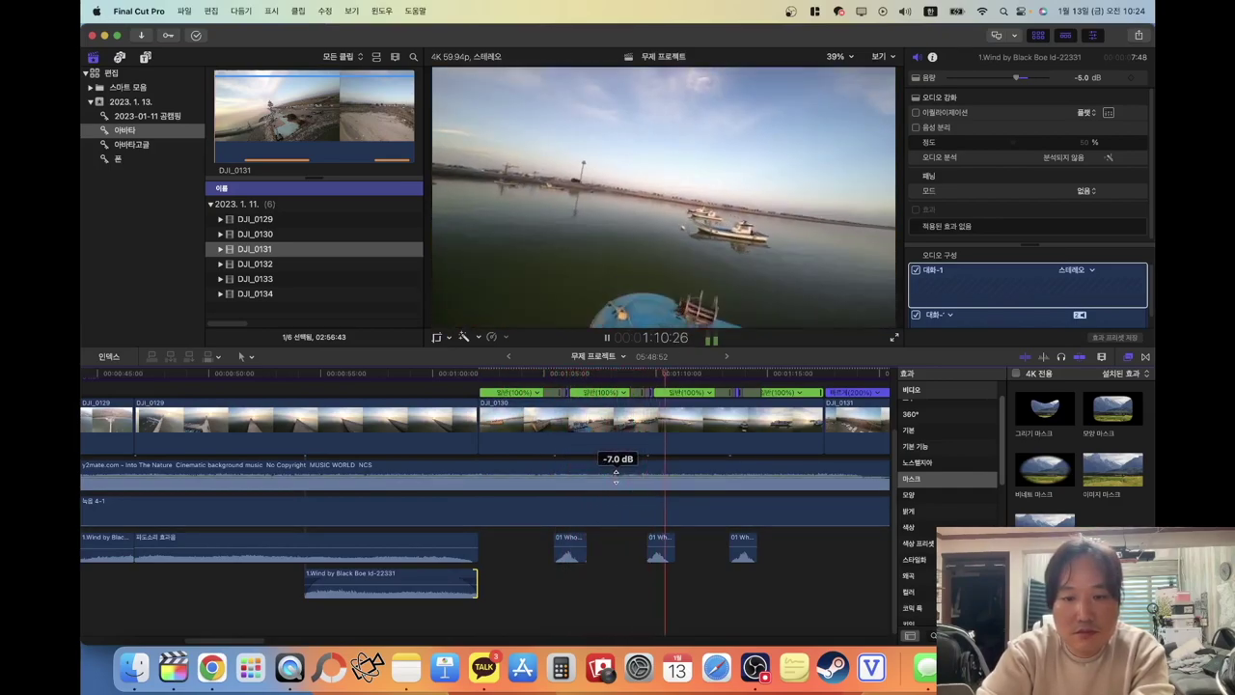
{"action": "scroll", "coordinate": [657, 494], "scroll_direction": "right", "scroll_amount": 2}
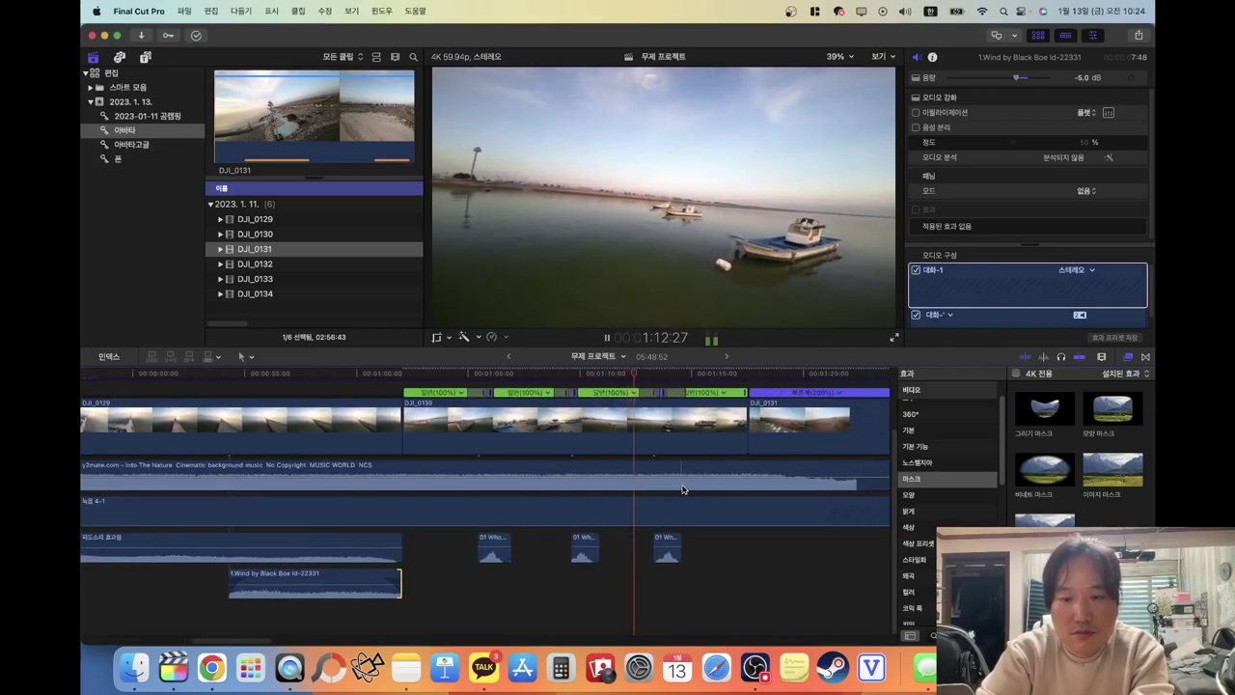
Play the rest of DJI_0130 into DJI_0131 to review the sound mix, stopping at about 1:20:27
{"action": "mouse_move", "coordinate": [673, 473]}
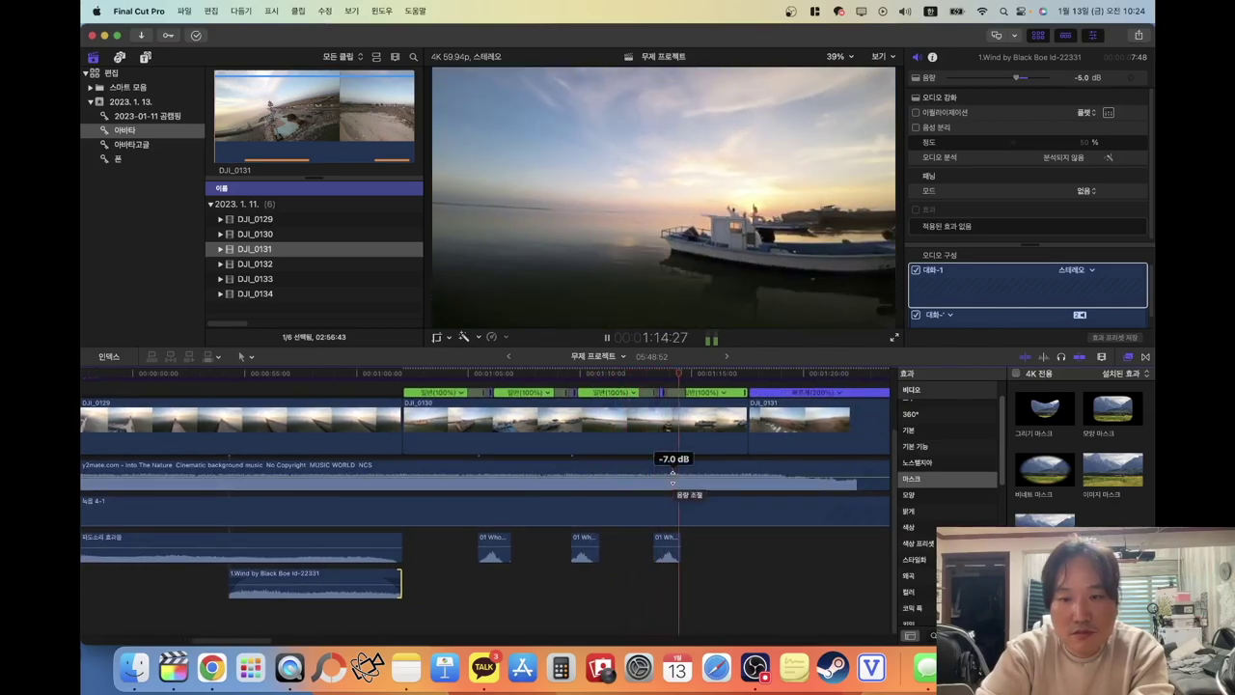
{"action": "scroll", "coordinate": [673, 480], "scroll_direction": "right", "scroll_amount": 3}
{"action": "scroll", "coordinate": [673, 480], "scroll_direction": "up", "scroll_amount": 1}
{"action": "key", "text": "space"}
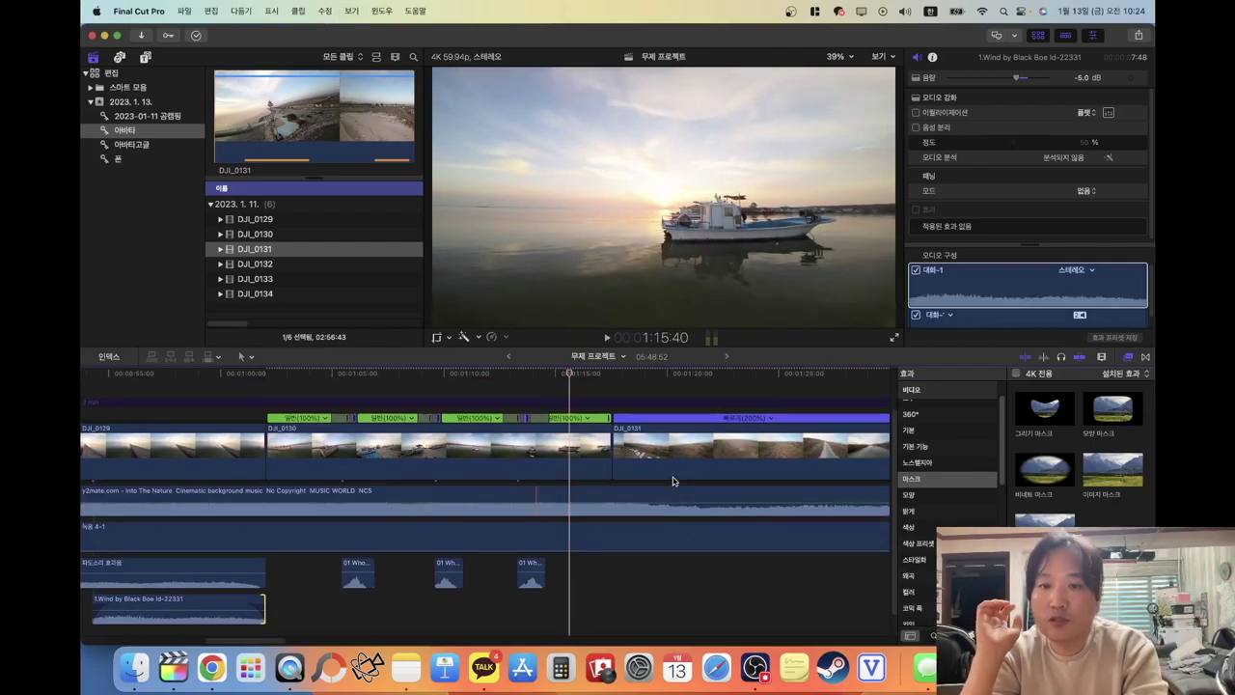
{"action": "key", "text": "space"}
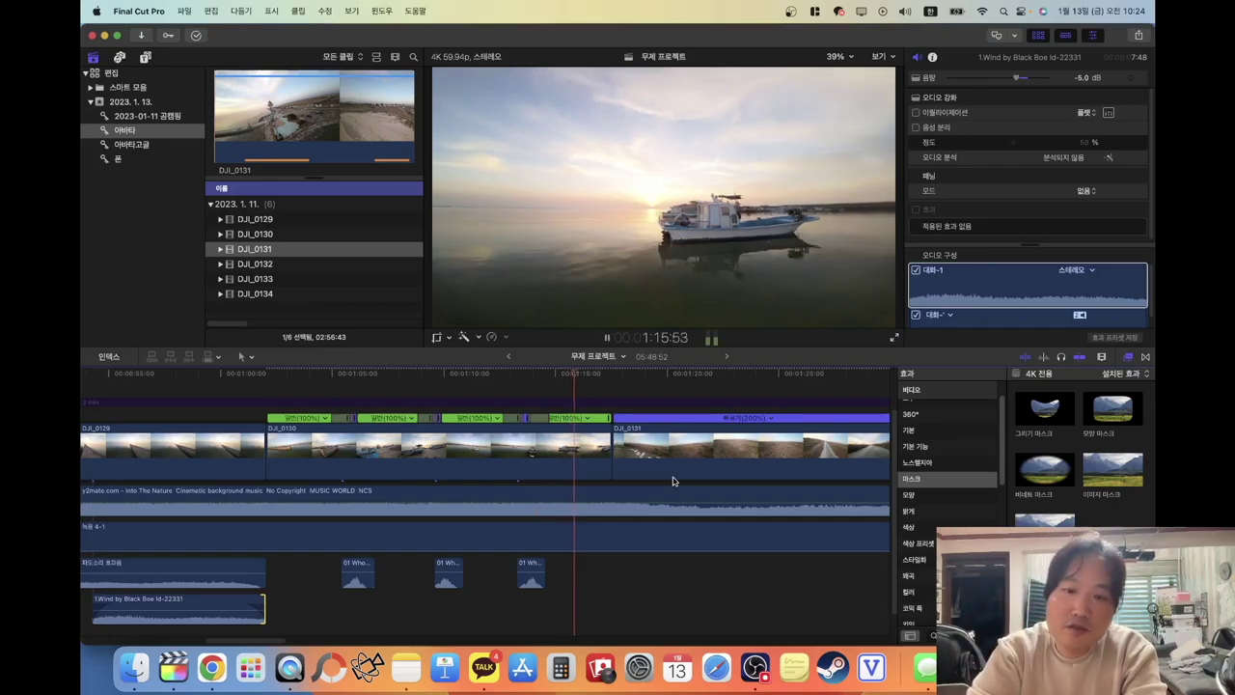
{"action": "scroll", "coordinate": [673, 480], "scroll_direction": "right", "scroll_amount": 5}
{"action": "scroll", "coordinate": [672, 479], "scroll_direction": "down", "scroll_amount": 1}
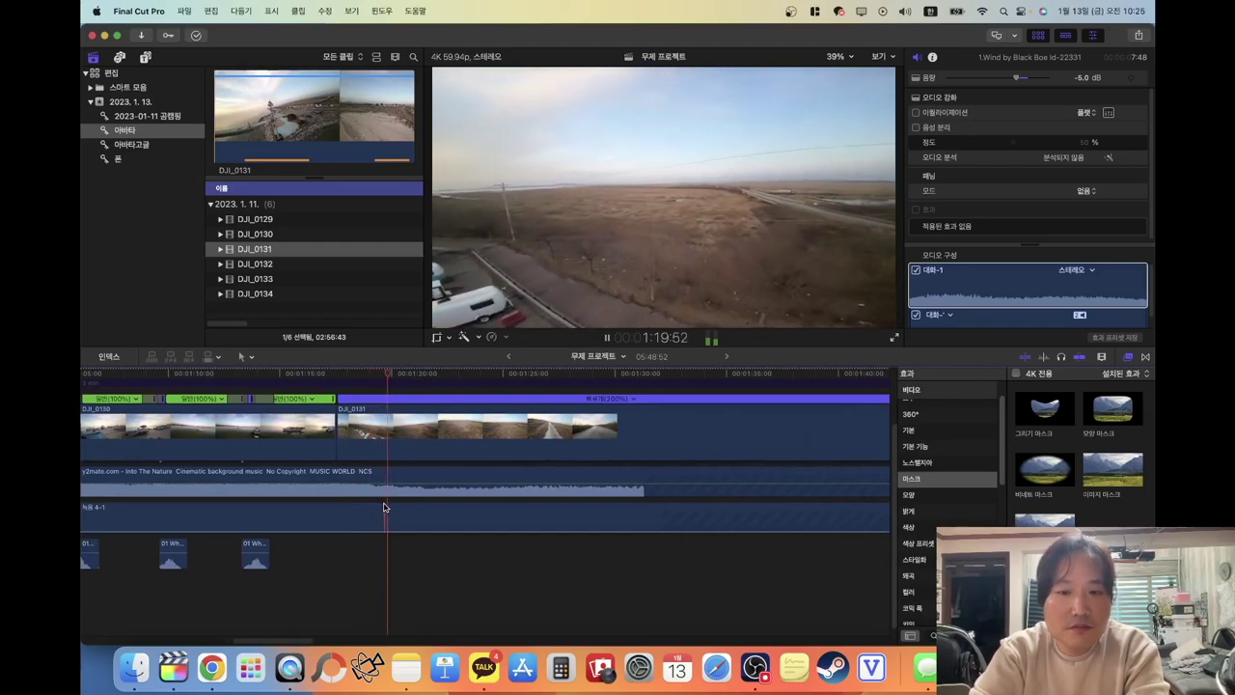
{"action": "key", "text": "space"}
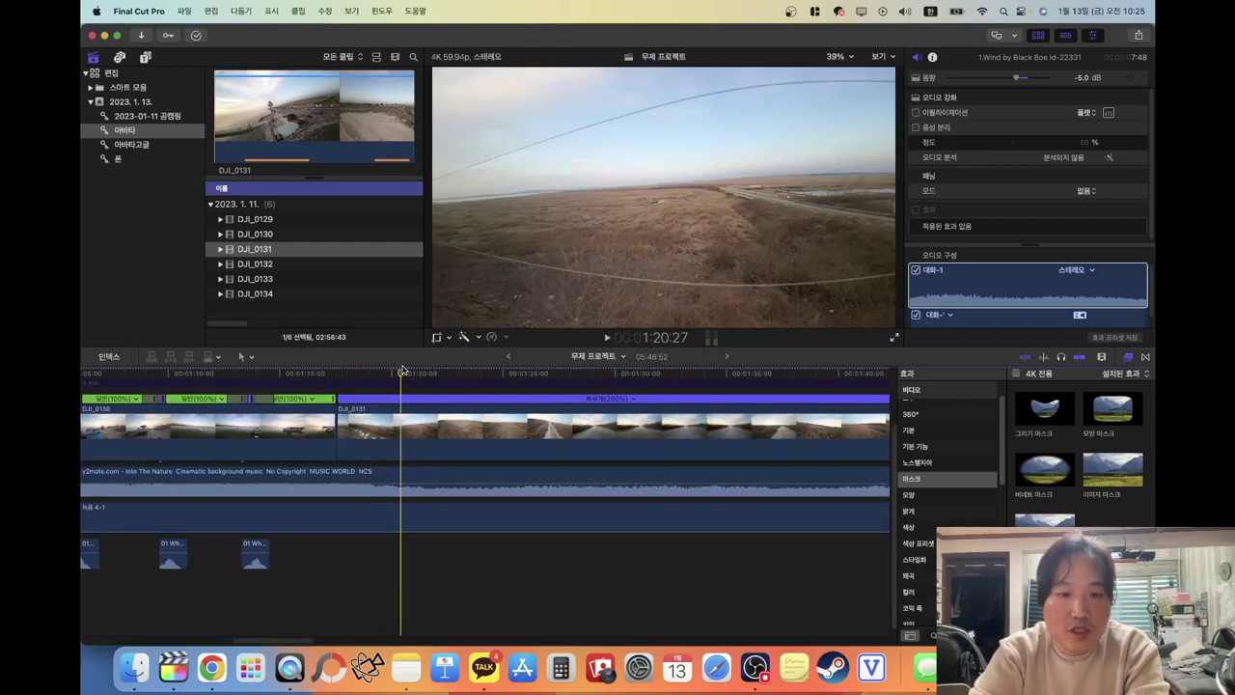
Switch to Finder and preview Deep Whoosh #1 by Kinoton and 후우웅 (저음).wav in the 효과음 folder
{"action": "left_click", "coordinate": [149, 675]}
{"action": "scroll", "coordinate": [366, 425], "scroll_direction": "down", "scroll_amount": 3}
{"action": "scroll", "coordinate": [366, 425], "scroll_direction": "left", "scroll_amount": 4}
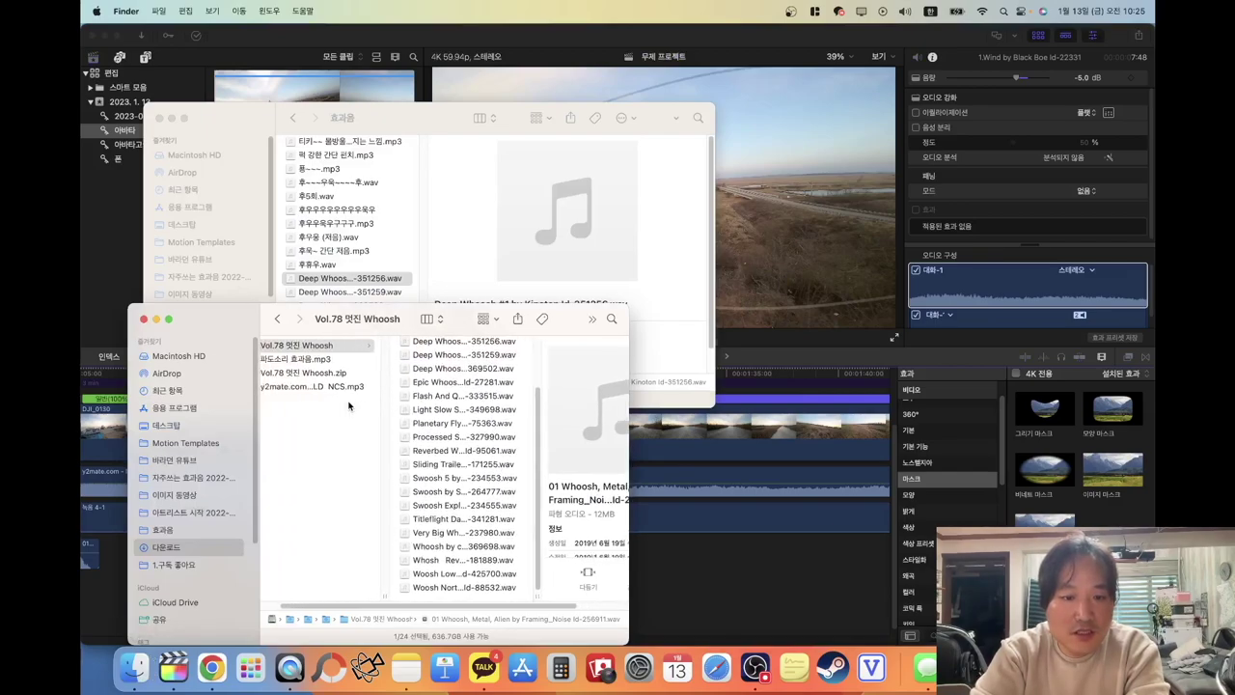
{"action": "left_click", "coordinate": [162, 530]}
{"action": "scroll", "coordinate": [336, 552], "scroll_direction": "down", "scroll_amount": 10}
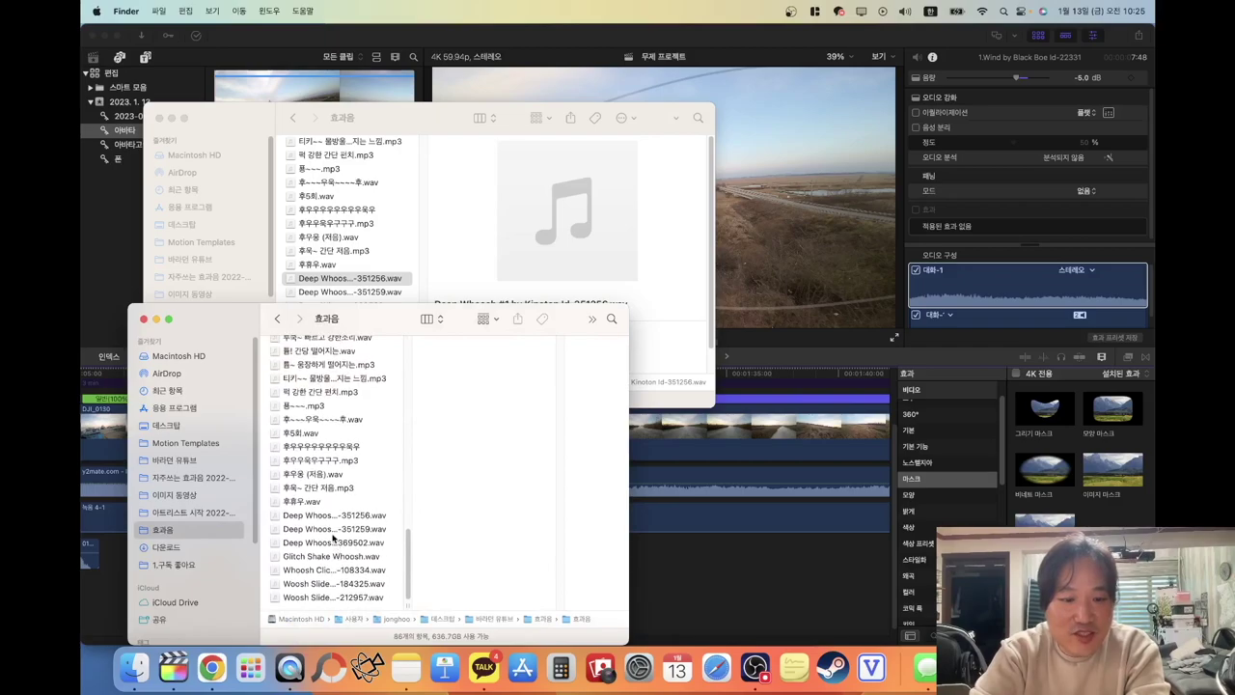
{"action": "left_click", "coordinate": [326, 517]}
{"action": "key", "text": "space"}
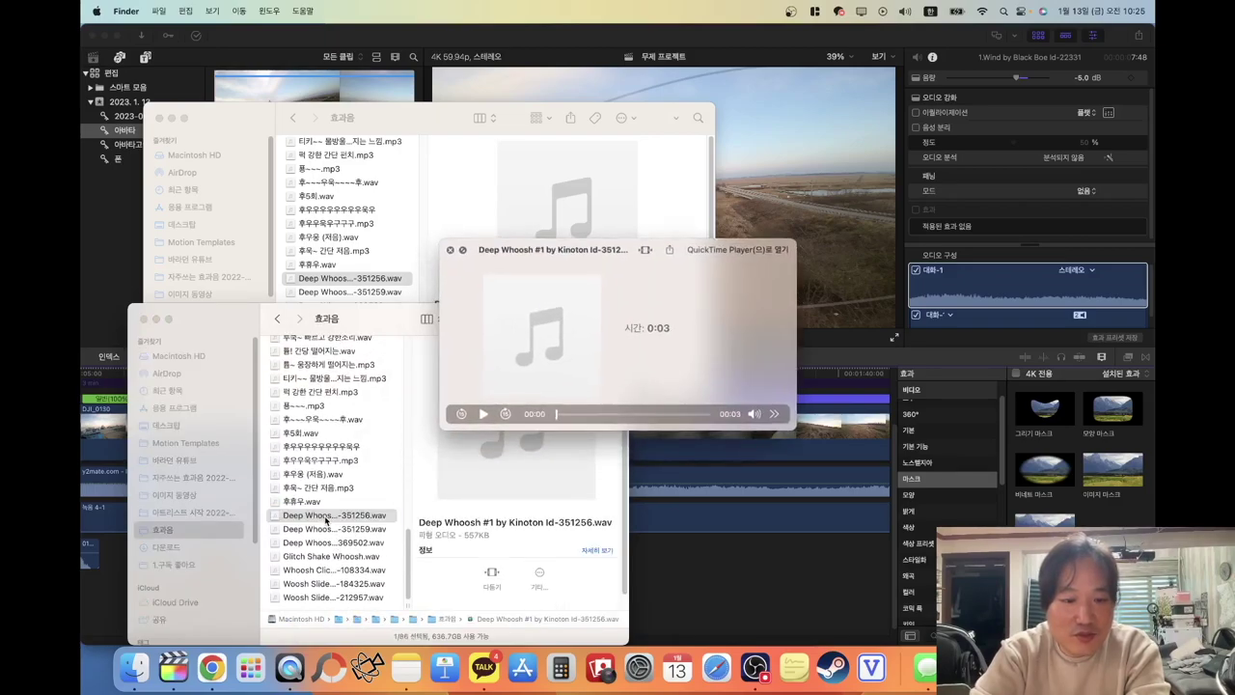
{"action": "key", "text": "space"}
{"action": "left_click", "coordinate": [303, 475]}
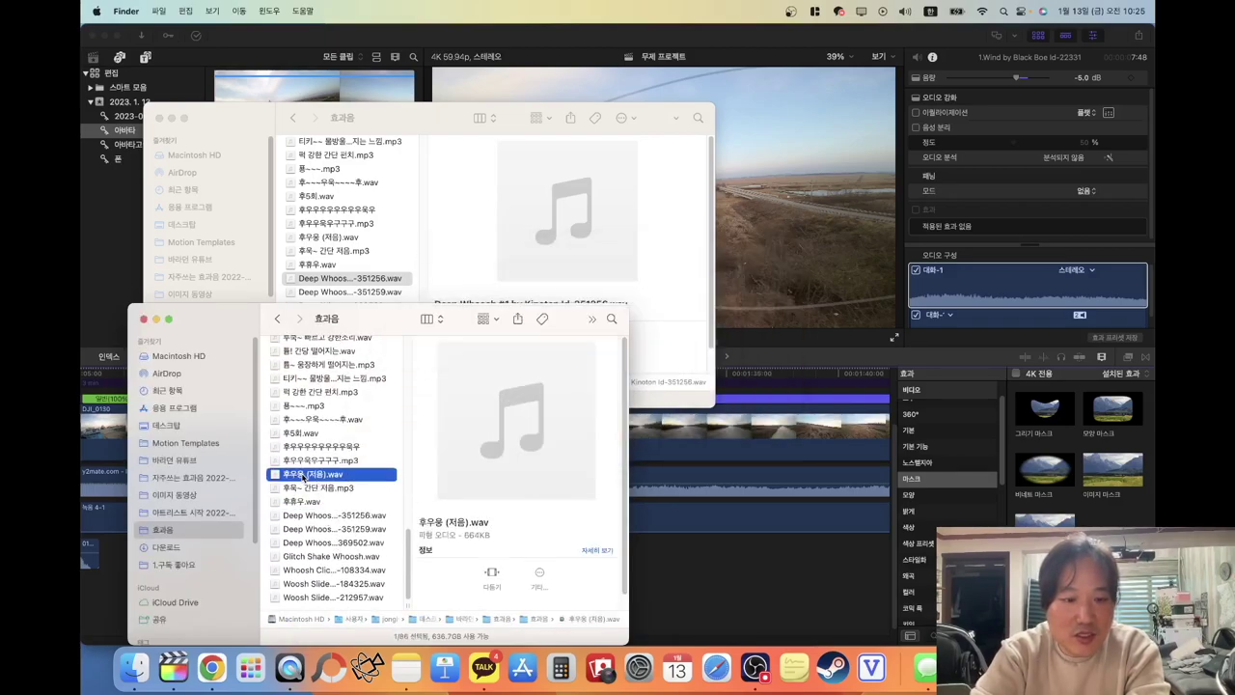
{"action": "key", "text": "space"}
{"action": "key", "text": "space"}
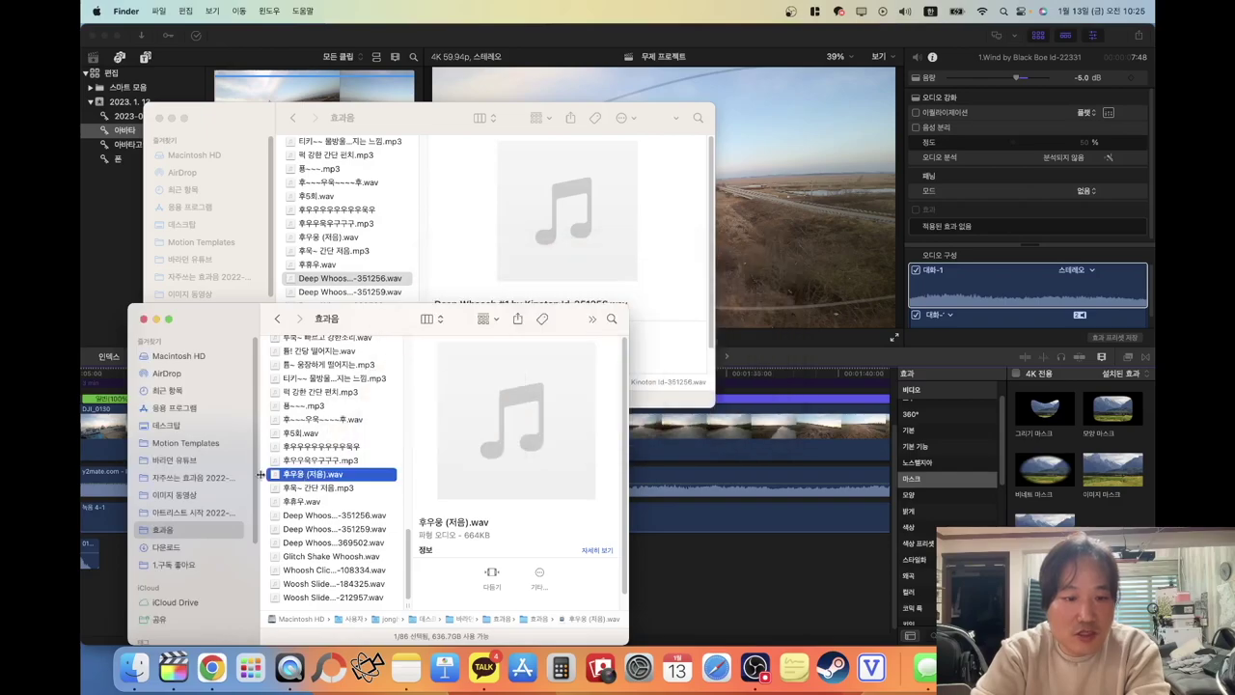
Add 후우웅 (저음).wav from the 자주쓰는 효과음 2022-05-01 folder under DJI_0131 at about 1:20:27 and play it back
{"action": "left_click", "coordinate": [211, 481]}
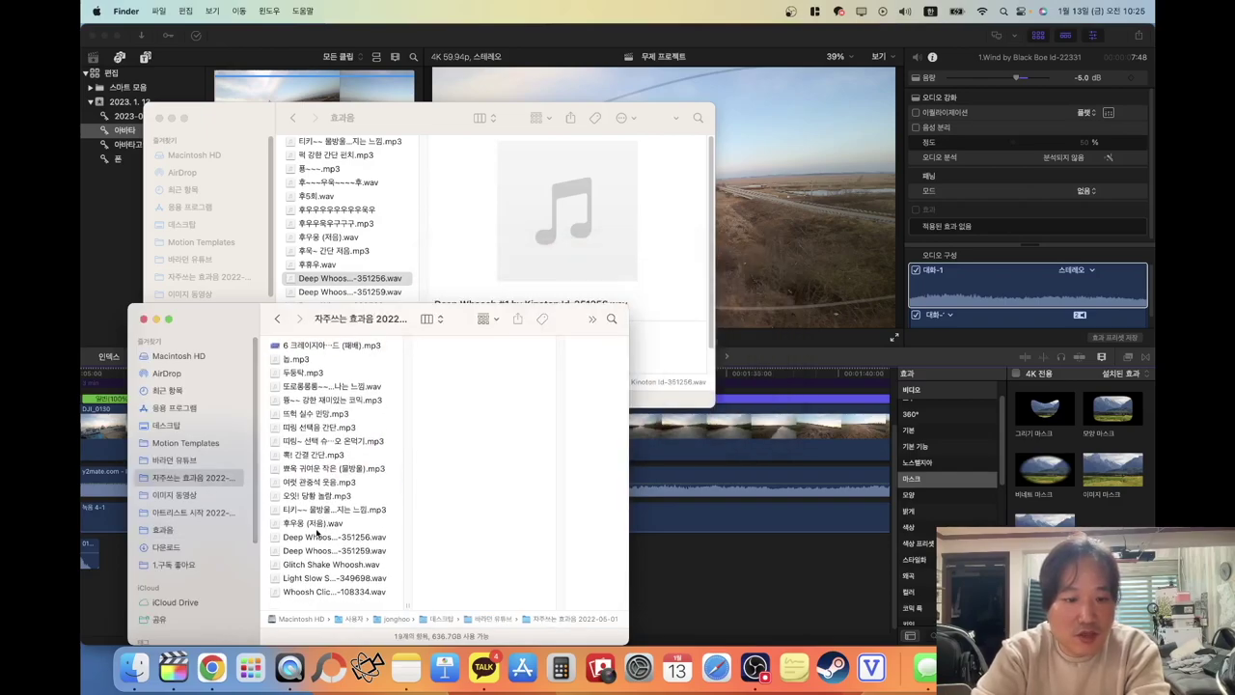
{"action": "left_click_drag", "start_coordinate": [306, 524], "coordinate": [702, 602]}
{"action": "left_click_drag", "start_coordinate": [697, 558], "coordinate": [404, 617]}
{"action": "left_click", "coordinate": [390, 620]}
{"action": "key", "text": "space"}
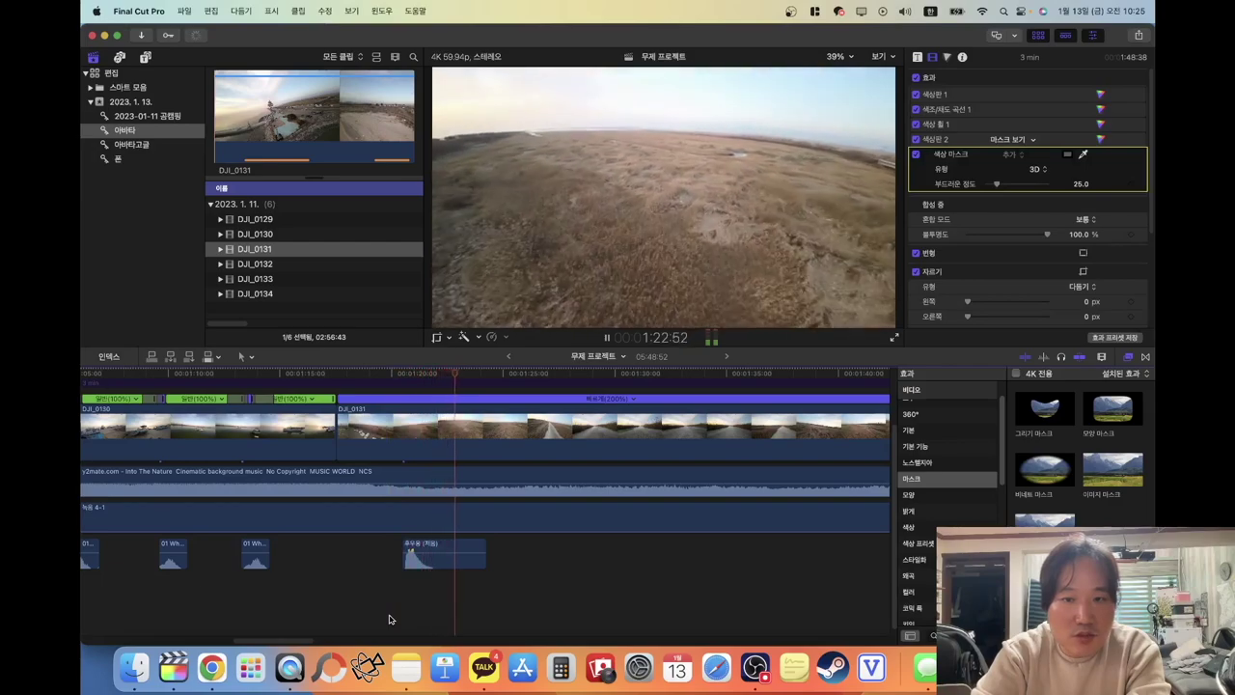
{"action": "key", "text": "space"}
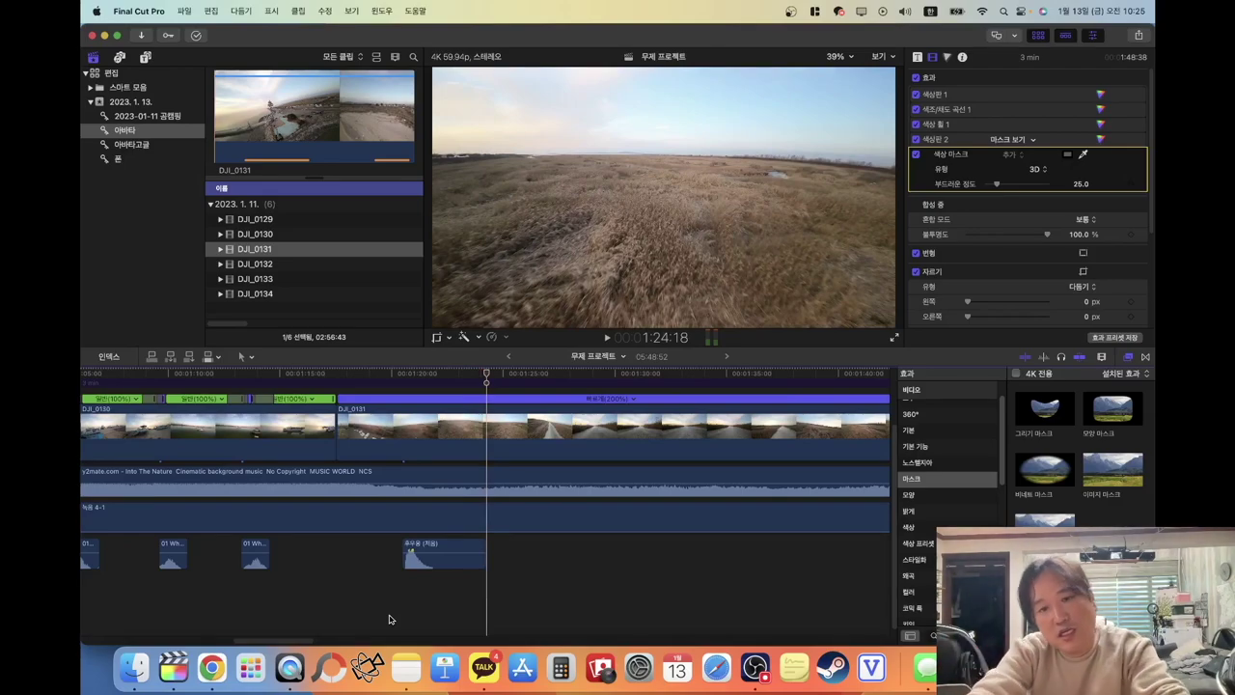
Look at the Vol.78 download page in Chrome and open the 데이드림사운드 folder inside 효과음 in Finder
{"action": "left_click", "coordinate": [212, 668]}
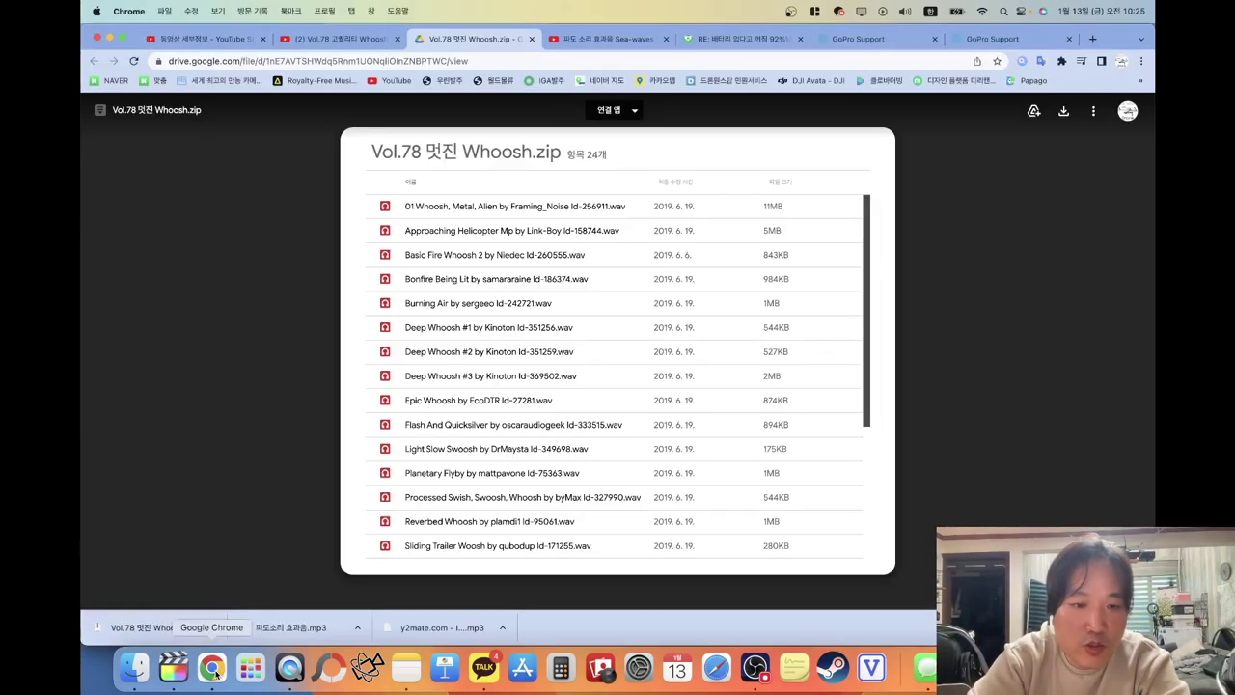
{"action": "left_click", "coordinate": [136, 675]}
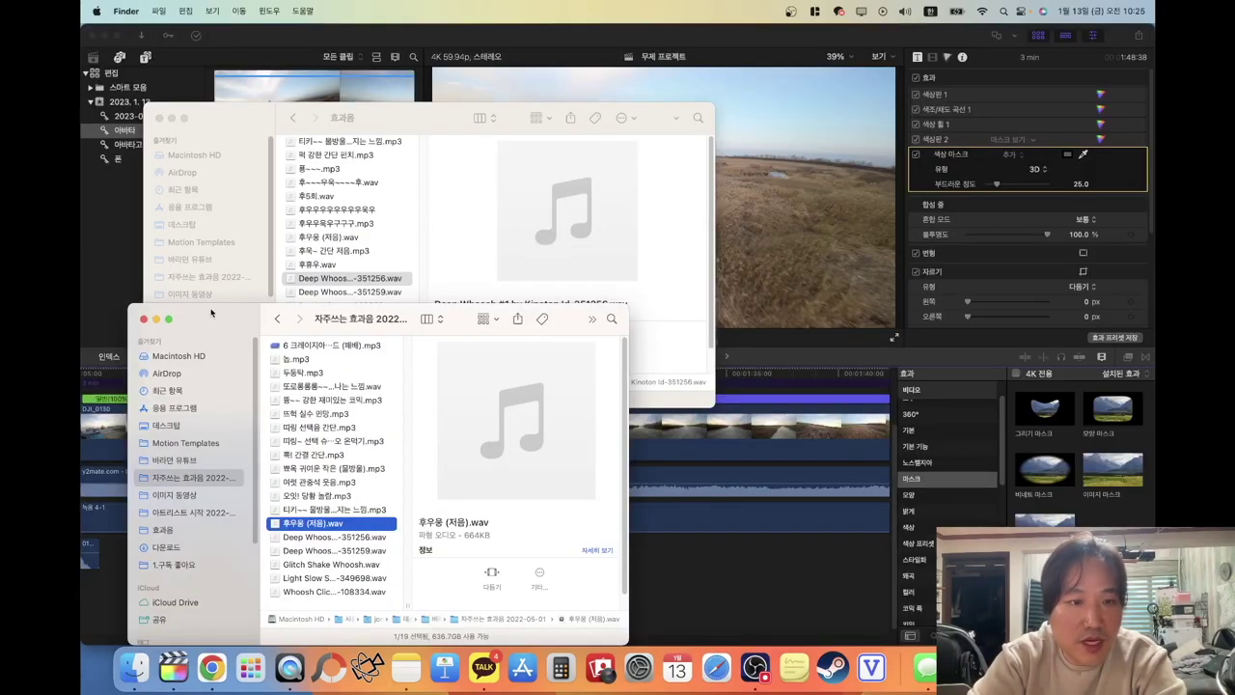
{"action": "left_click", "coordinate": [319, 224]}
{"action": "scroll", "coordinate": [309, 212], "scroll_direction": "up", "scroll_amount": 15}
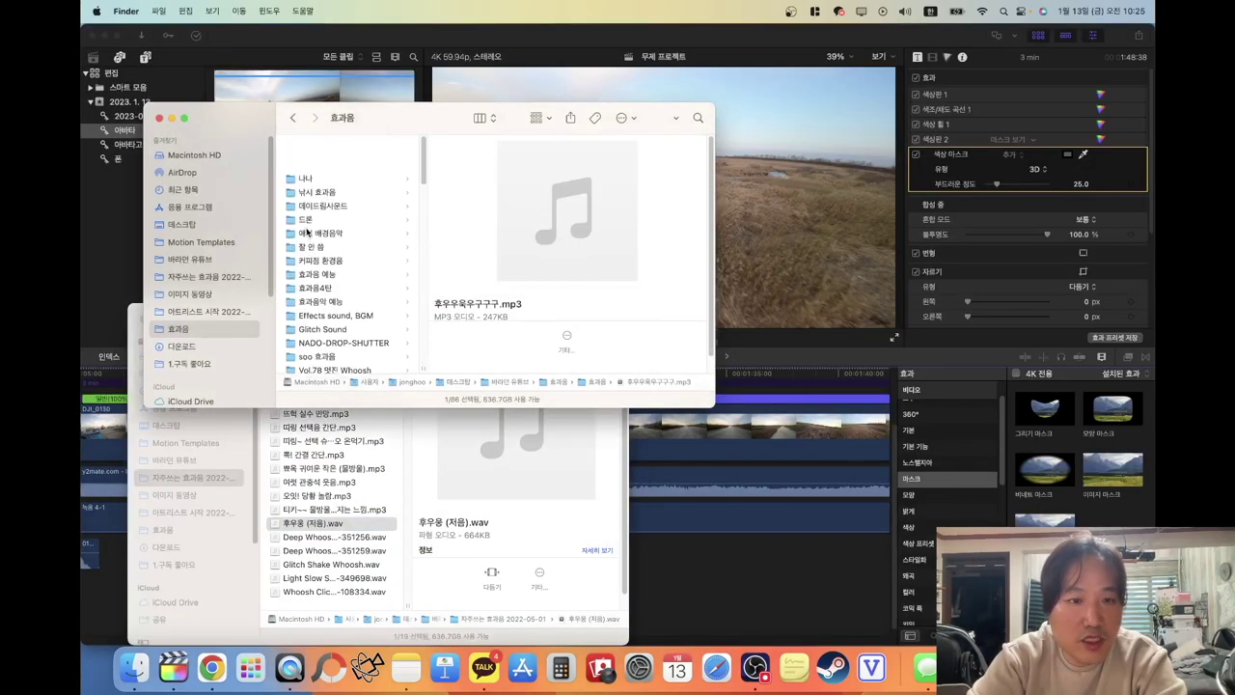
{"action": "left_click", "coordinate": [328, 172]}
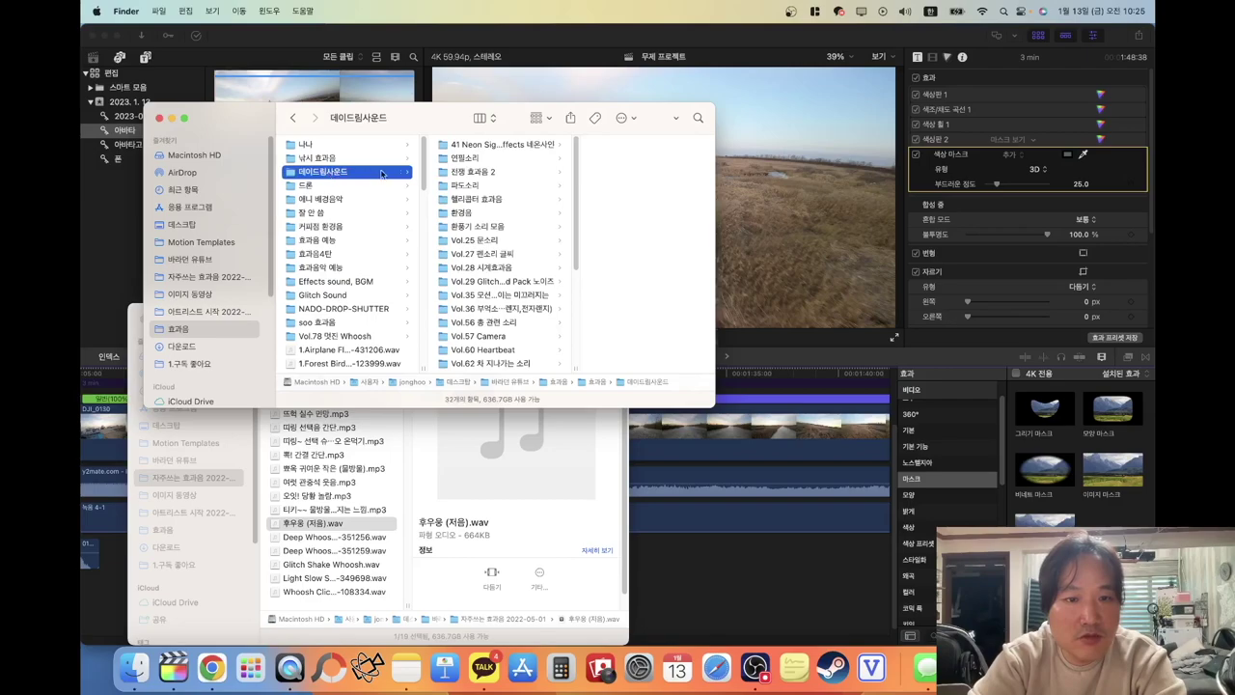
Open the Vol.88 바람소리 folder inside 데이드림사운드 and preview 3.Desert Simple by Proxima4 Id-104320.wav
{"action": "scroll", "coordinate": [502, 223], "scroll_direction": "down", "scroll_amount": 5}
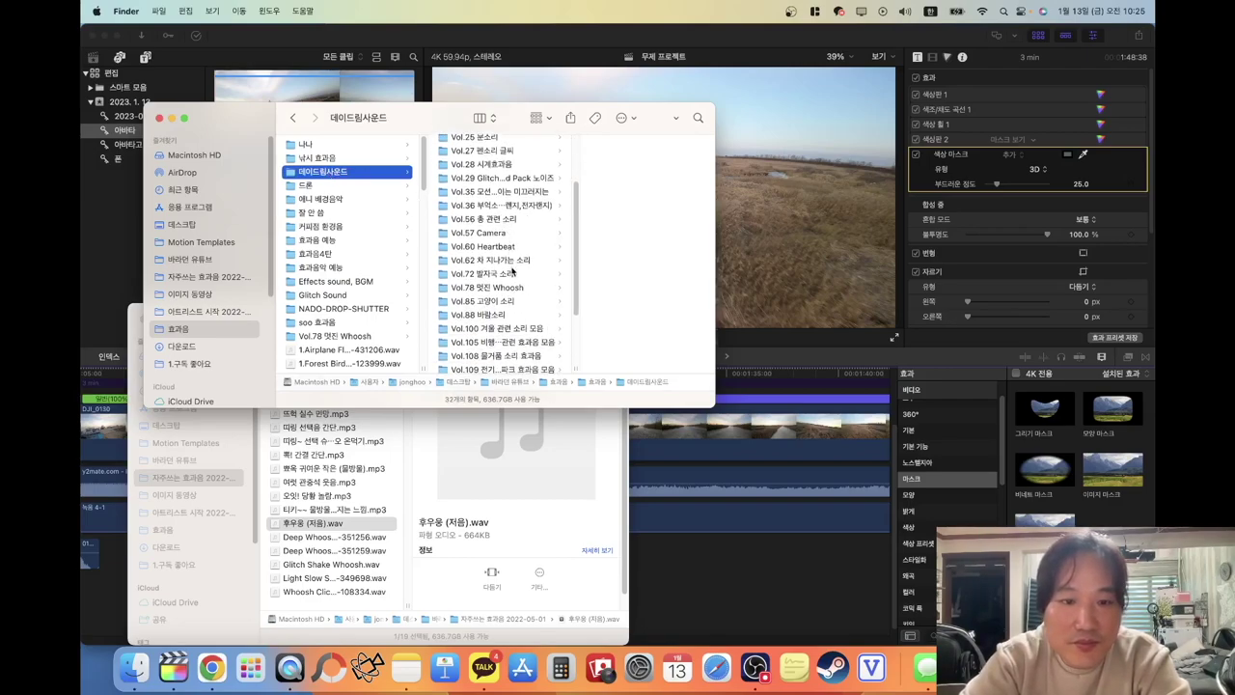
{"action": "left_click", "coordinate": [505, 288]}
{"action": "scroll", "coordinate": [502, 309], "scroll_direction": "down", "scroll_amount": 5}
{"action": "left_click", "coordinate": [537, 198]}
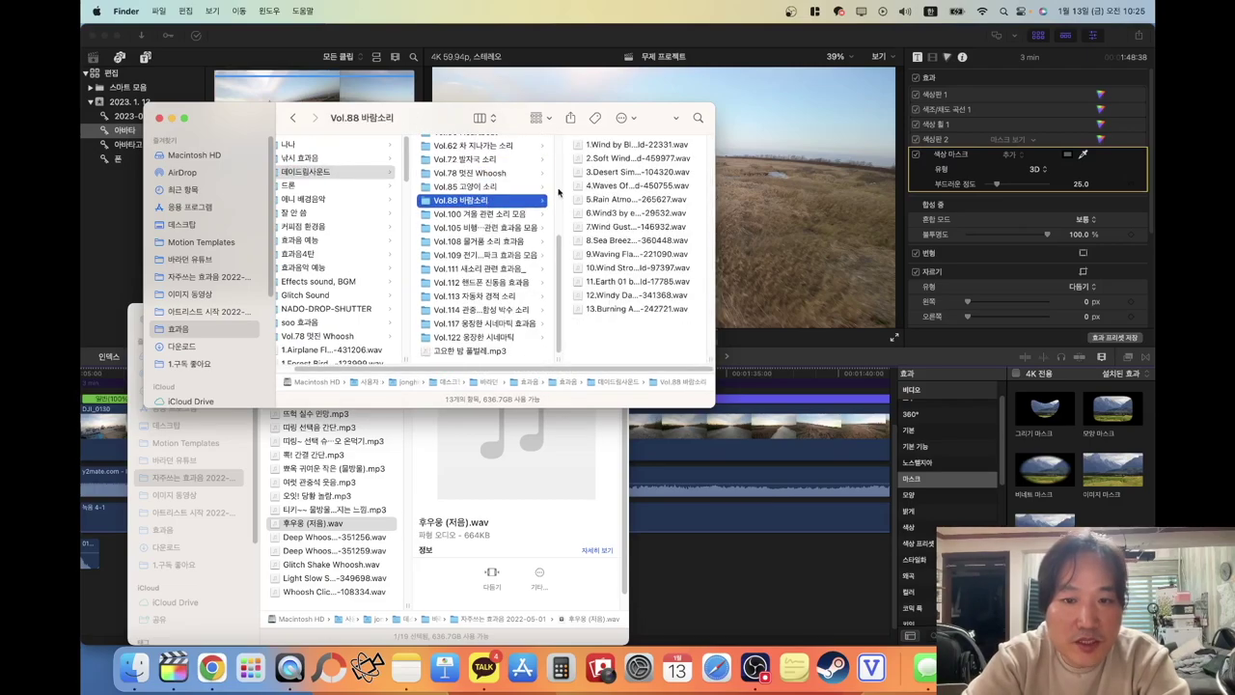
{"action": "left_click", "coordinate": [618, 171]}
{"action": "key", "text": "space"}
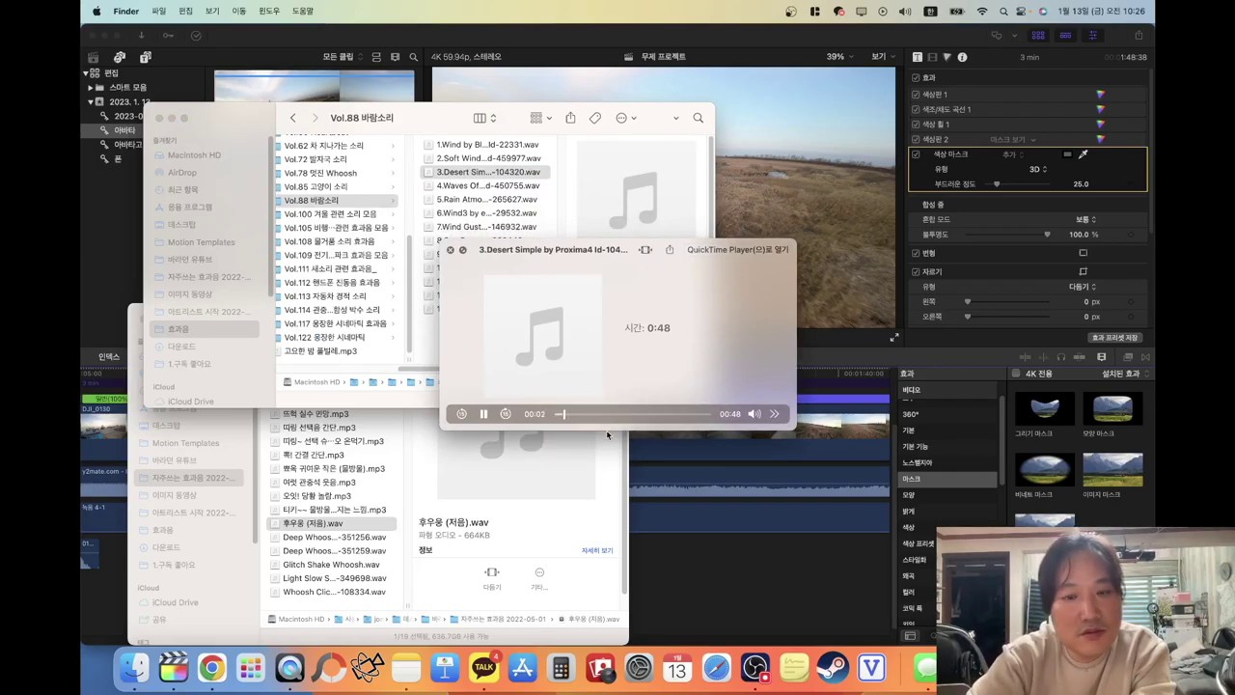
{"action": "key", "text": "space"}
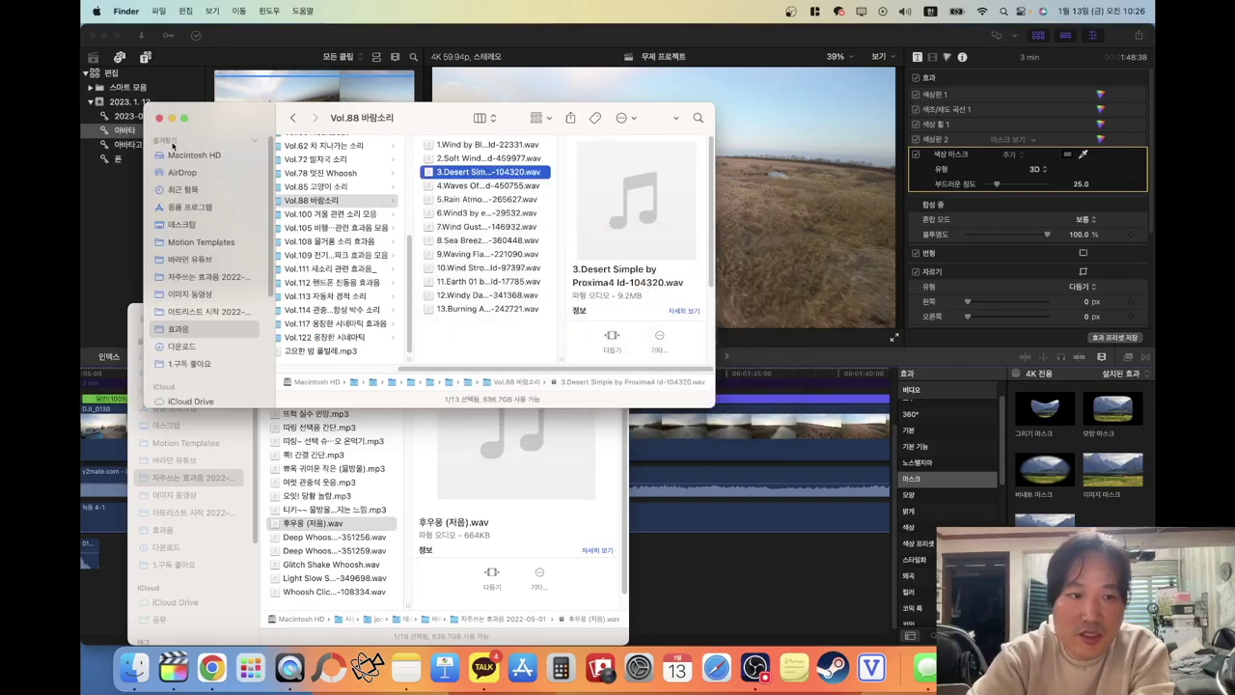
Add 3.Desert Simple by Proxima4 Id-104320.wav under DJI_0131 at about 1:21, overlapping the 후우웅 (저음) whoosh, and play it back to about 1:32
{"action": "left_click_drag", "start_coordinate": [586, 307], "coordinate": [466, 601]}
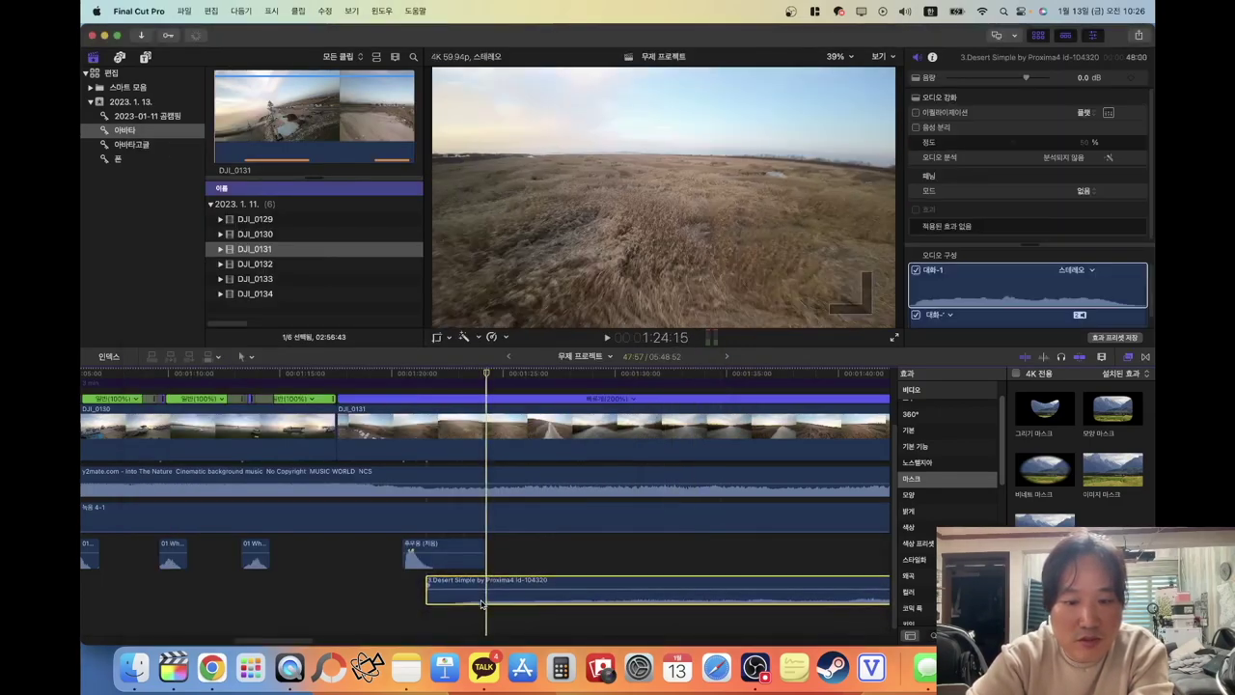
{"action": "left_click", "coordinate": [437, 627]}
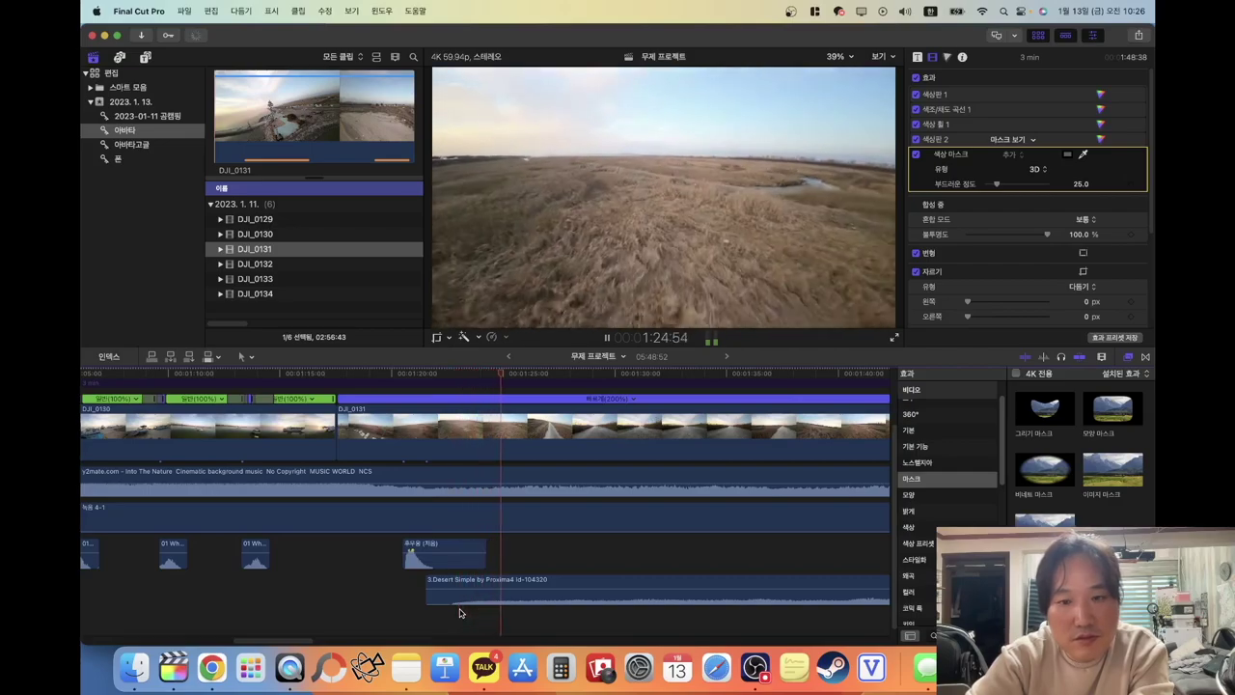
{"action": "scroll", "coordinate": [460, 613], "scroll_direction": "right", "scroll_amount": 3}
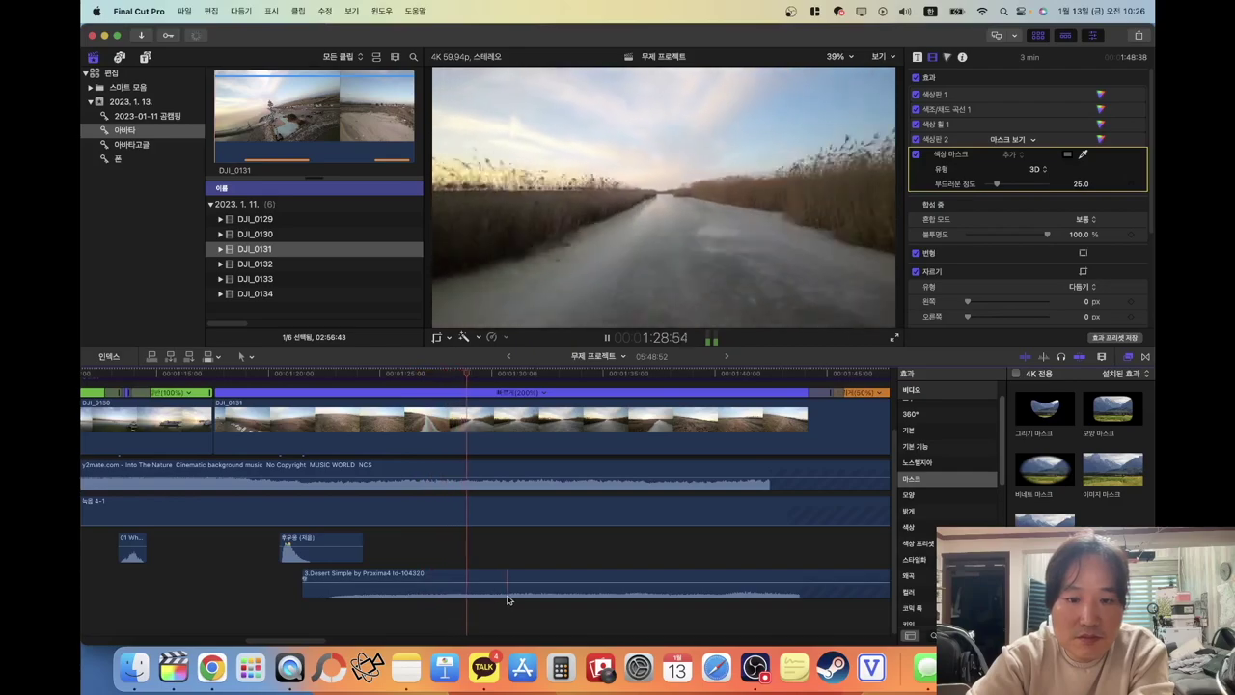
{"action": "scroll", "coordinate": [509, 600], "scroll_direction": "right", "scroll_amount": 2}
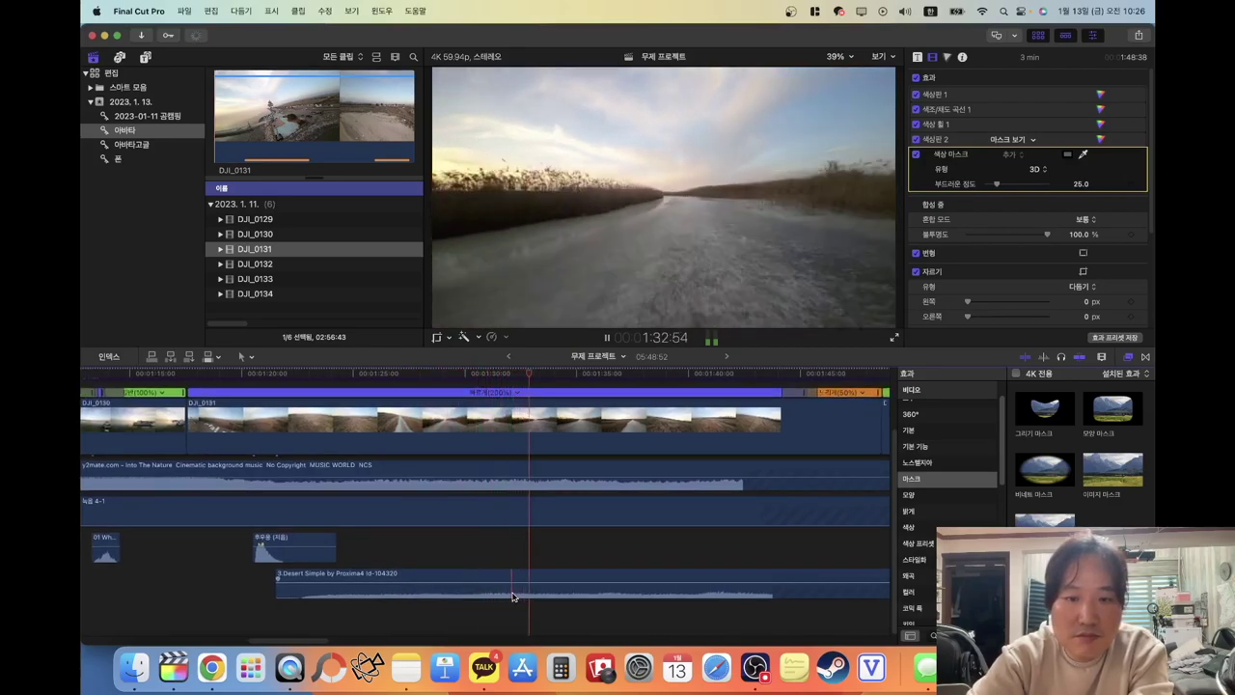
{"action": "key", "text": "space"}
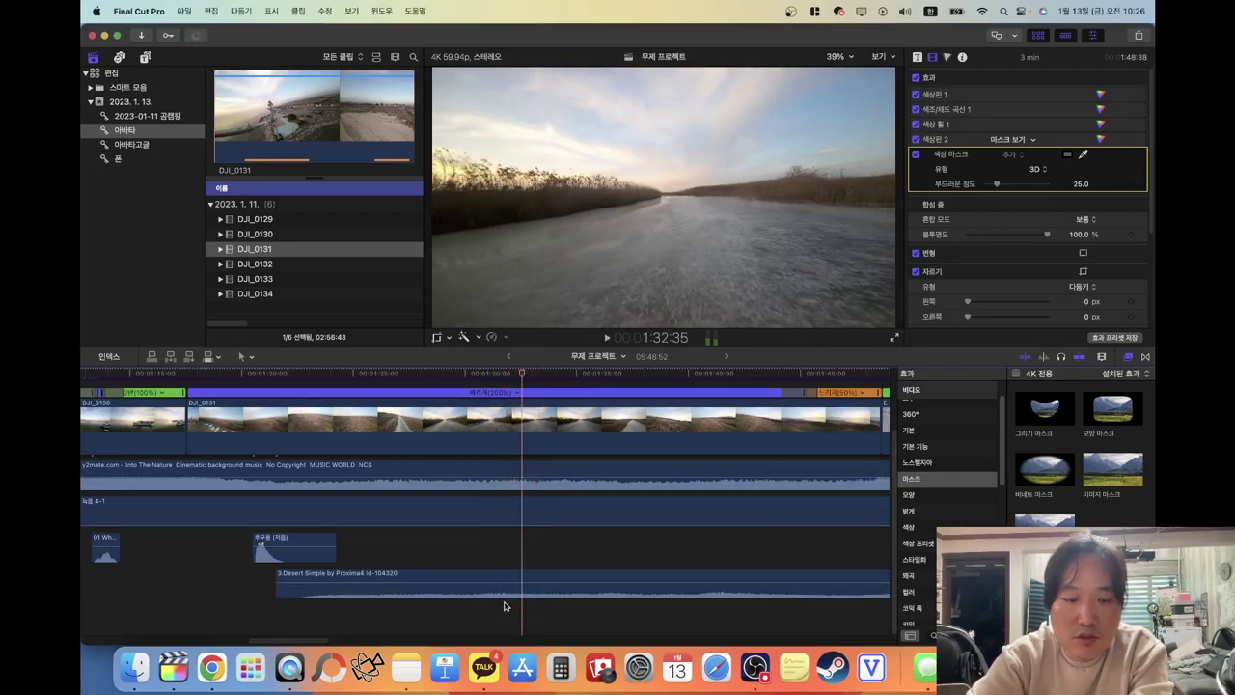
Add 1.Wind by Black Boe Id-22331 from the 효과음 folder above the Desert Simple clip and place its start at about 1:31
{"action": "left_click", "coordinate": [153, 667]}
{"action": "scroll", "coordinate": [315, 232], "scroll_direction": "left", "scroll_amount": 3}
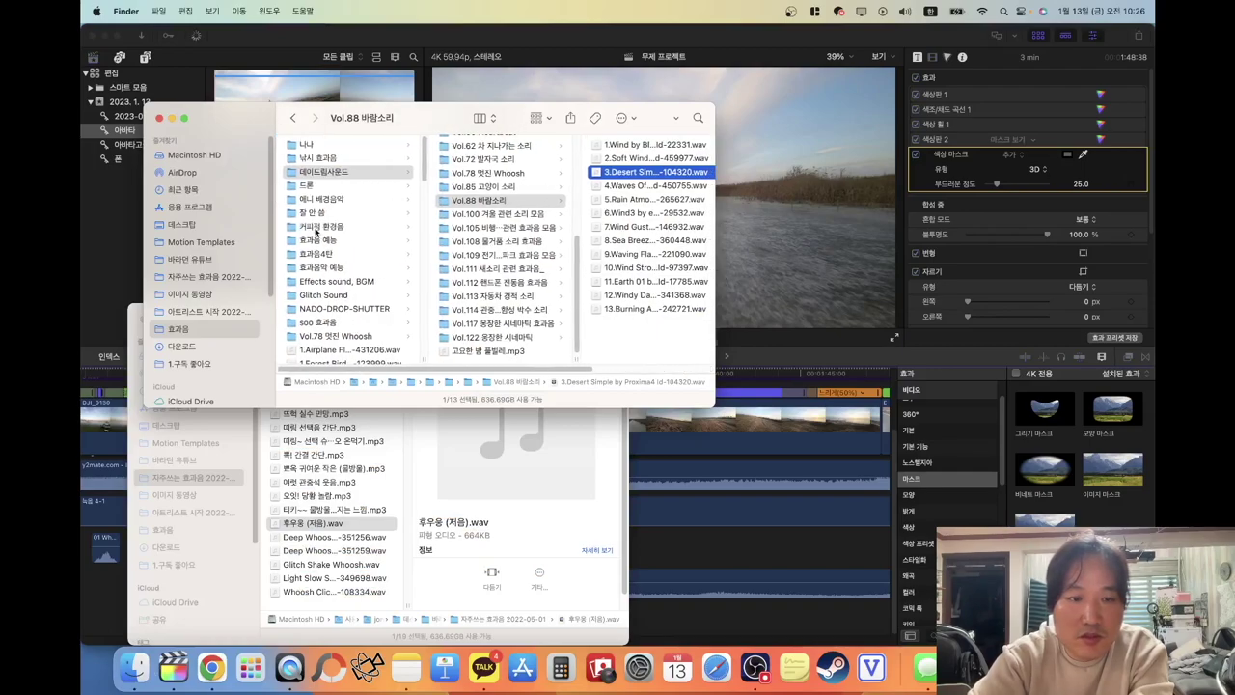
{"action": "left_click", "coordinate": [340, 334]}
{"action": "left_click", "coordinate": [337, 350]}
{"action": "scroll", "coordinate": [338, 329], "scroll_direction": "down", "scroll_amount": 3}
{"action": "left_click", "coordinate": [336, 295]}
{"action": "left_click_drag", "start_coordinate": [334, 296], "coordinate": [661, 575]}
{"action": "left_click", "coordinate": [708, 540]}
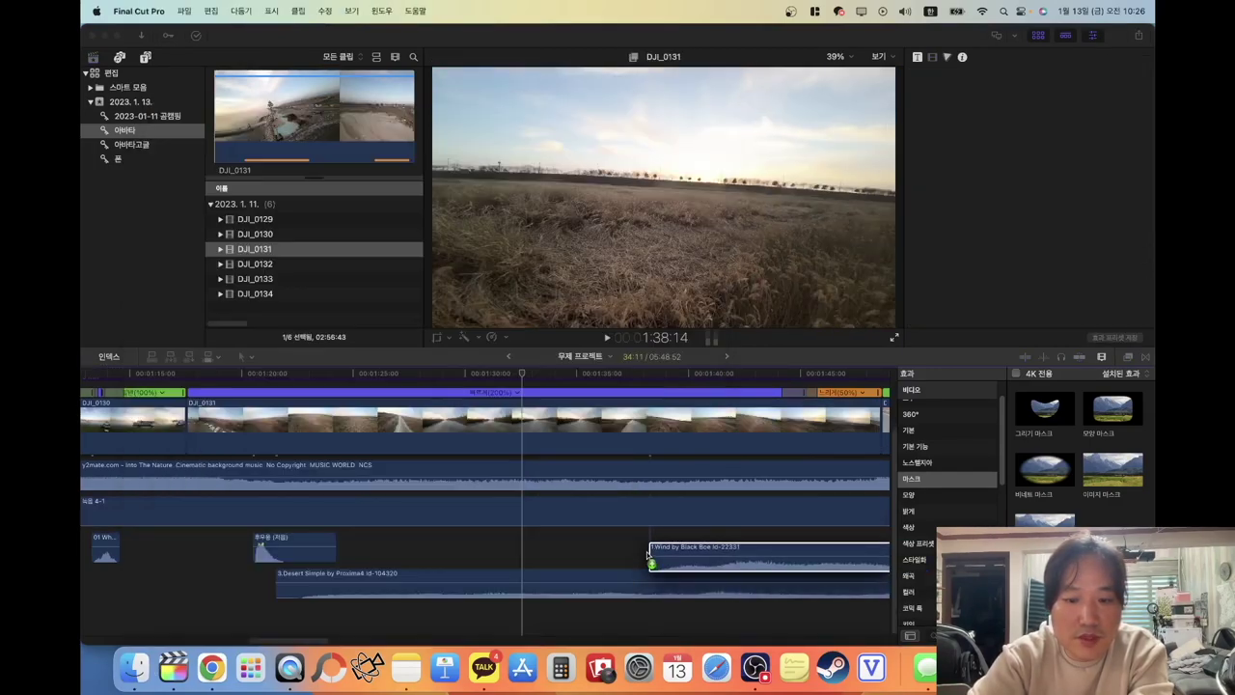
{"action": "left_click_drag", "start_coordinate": [707, 538], "coordinate": [554, 538]}
Play DJI_0131 from about 1:31 to about 1:45 to check how the two wind sounds mix
{"action": "left_click", "coordinate": [488, 558]}
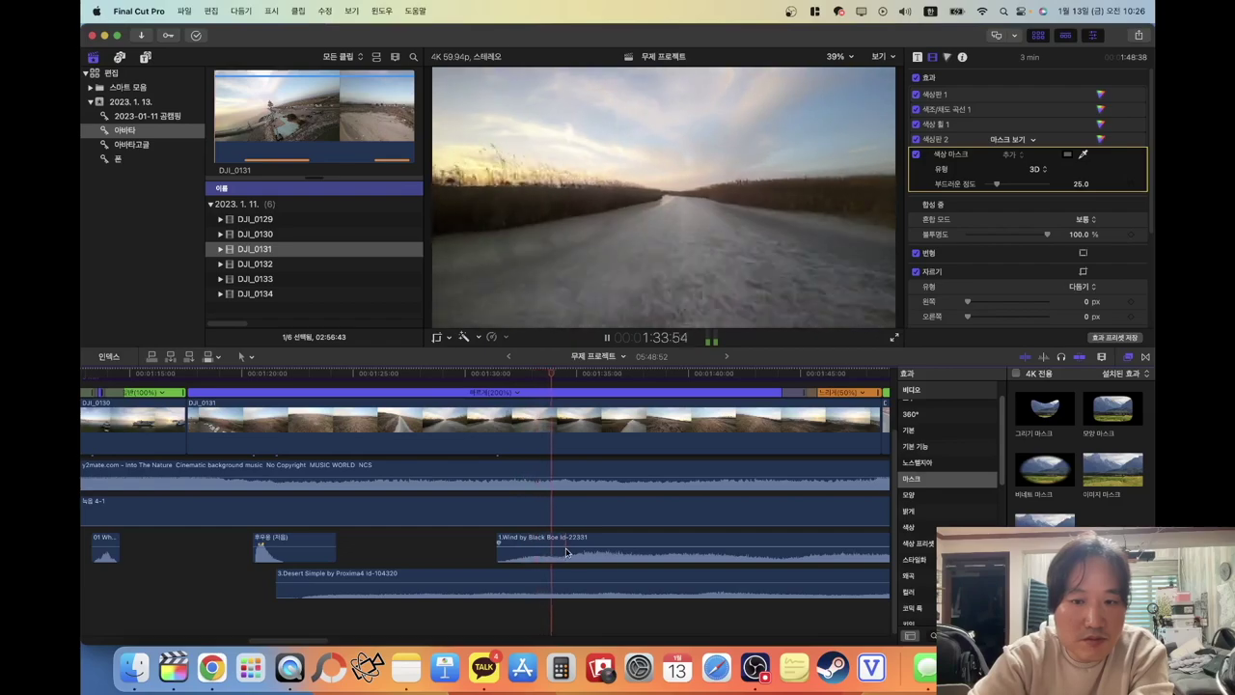
{"action": "scroll", "coordinate": [586, 541], "scroll_direction": "right", "scroll_amount": 5}
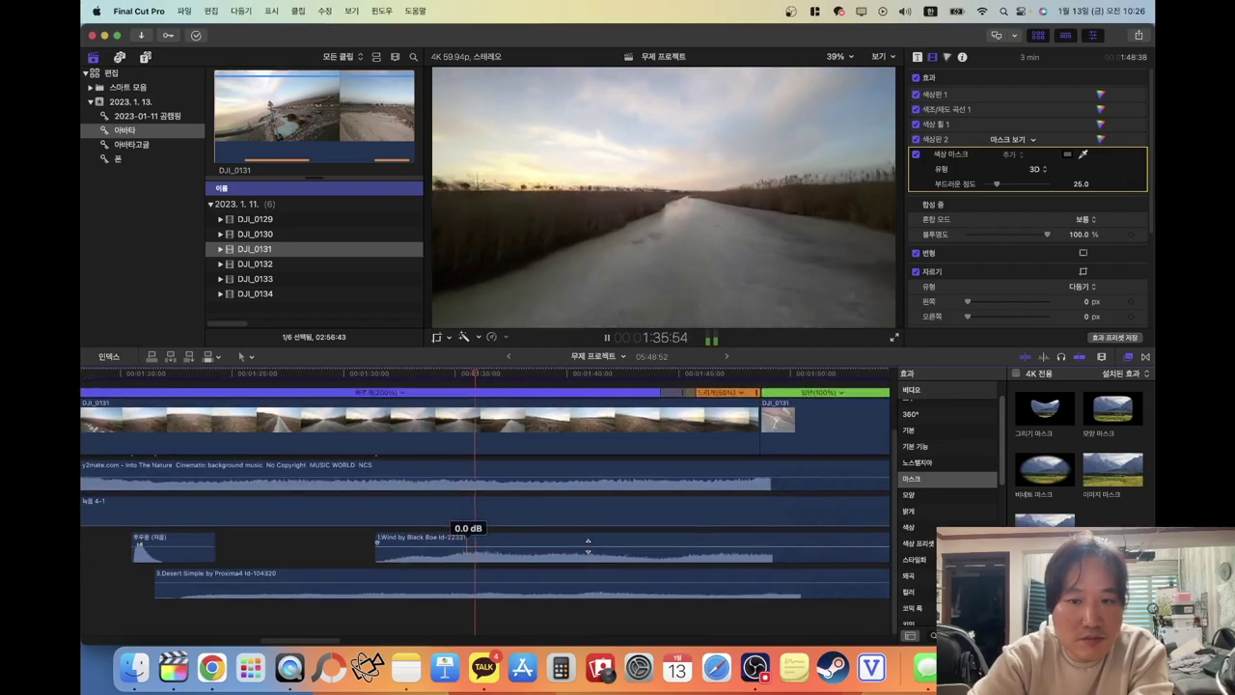
{"action": "left_click", "coordinate": [508, 552]}
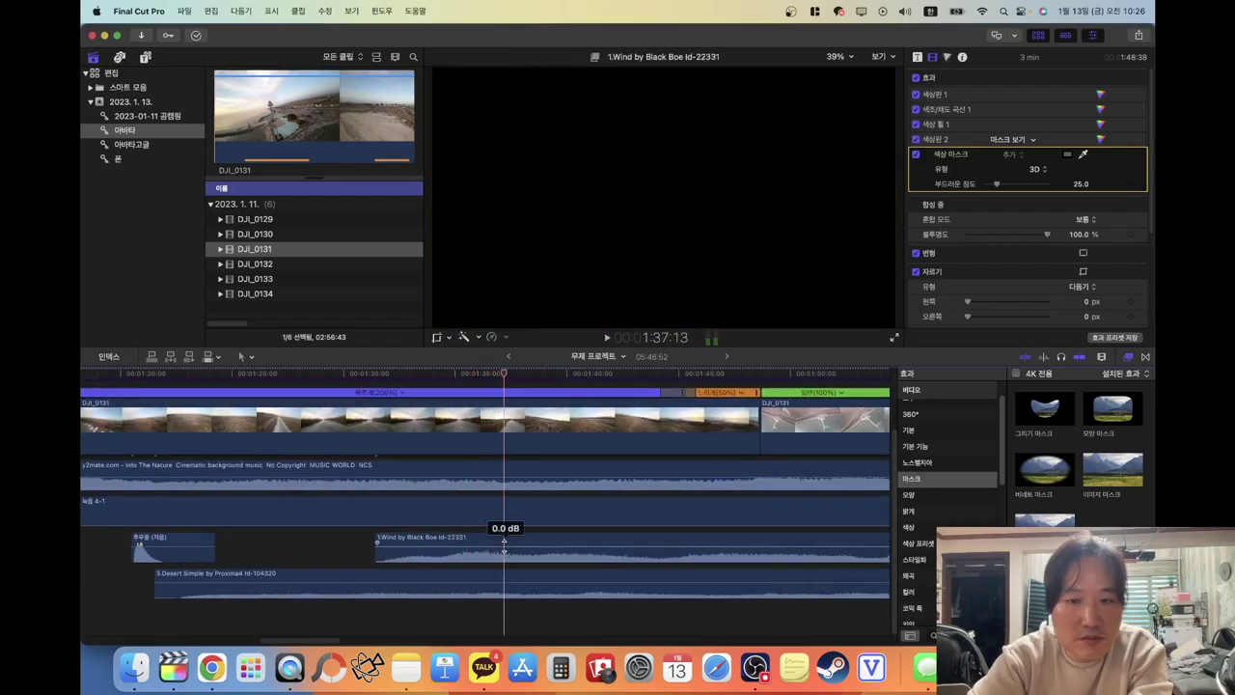
{"action": "key", "text": "space"}
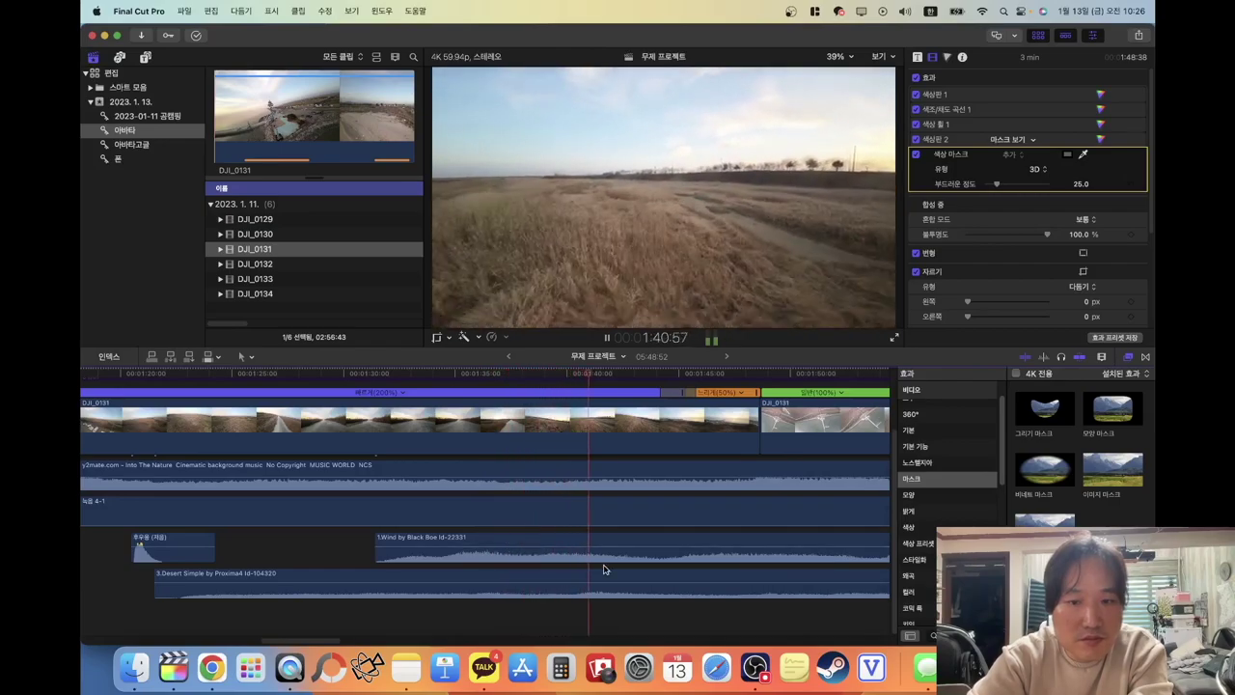
{"action": "scroll", "coordinate": [569, 560], "scroll_direction": "right", "scroll_amount": 3}
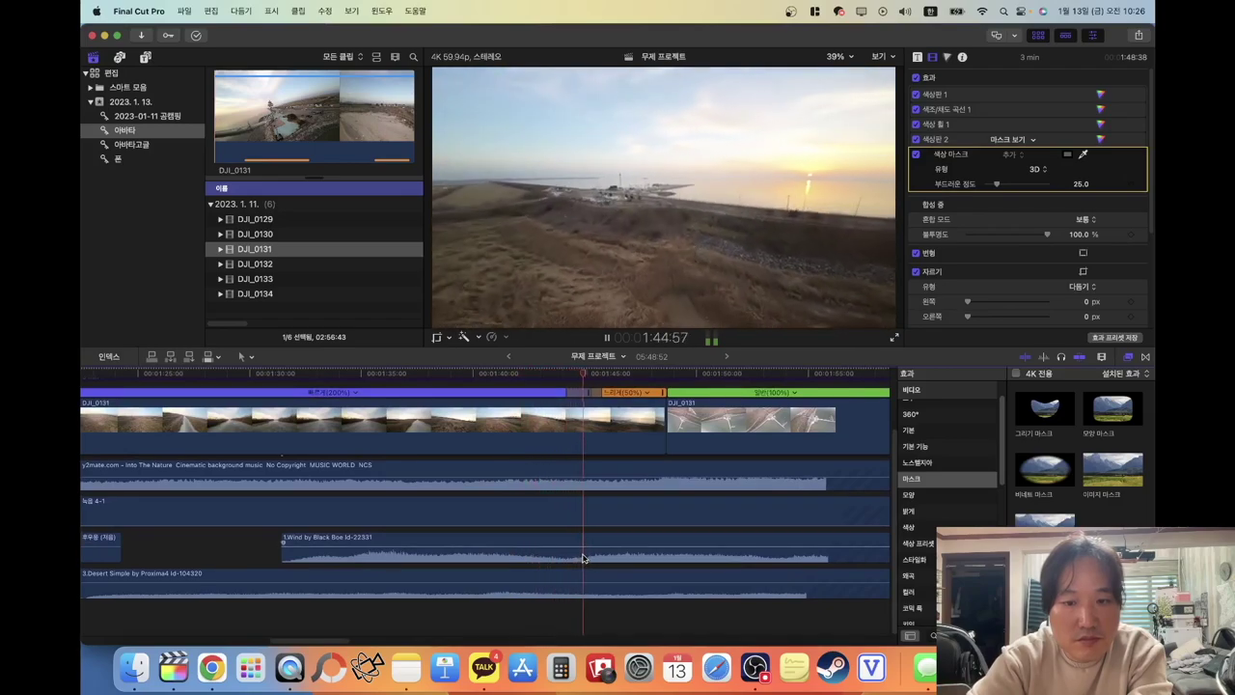
{"action": "key", "text": "space"}
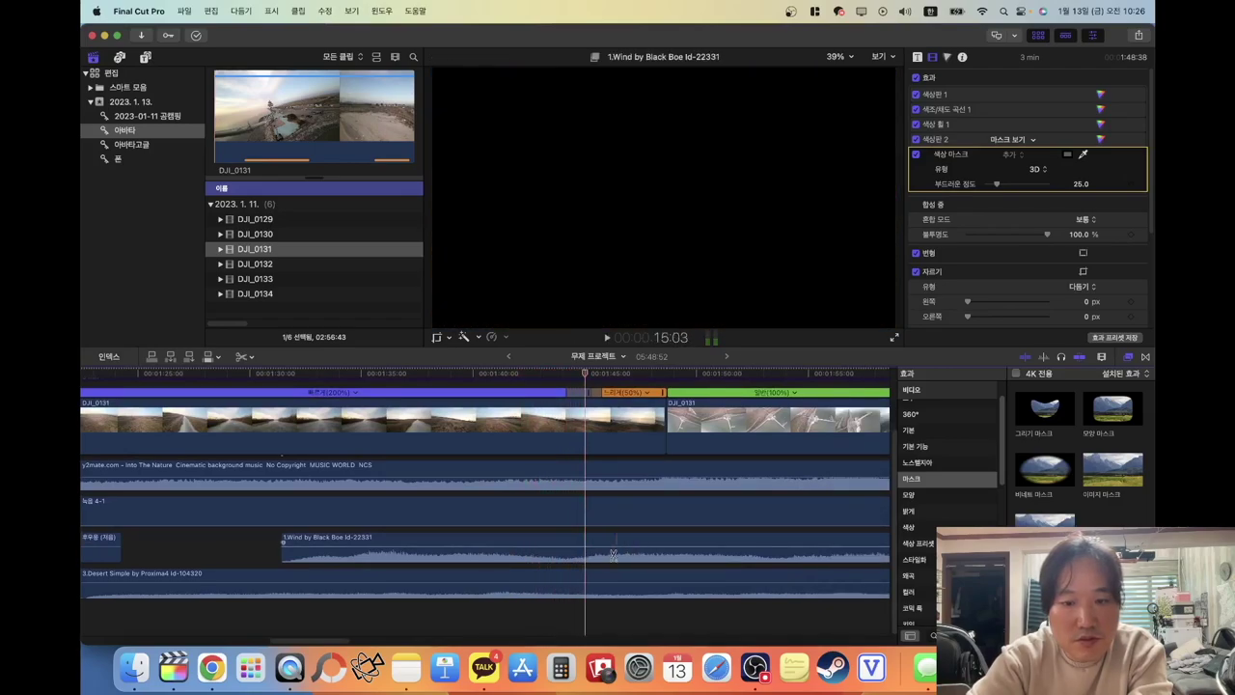
Split both wind clips at the start of DJI_0131's 50% slow section
{"action": "left_click", "coordinate": [602, 584]}
{"action": "key", "text": "a"}
{"action": "left_click_drag", "start_coordinate": [617, 584], "coordinate": [619, 538]}
Delete the parts of both wind clips that follow the cut at DJI_0131's 50% slow section
{"action": "scroll", "coordinate": [631, 579], "scroll_direction": "right", "scroll_amount": 3}
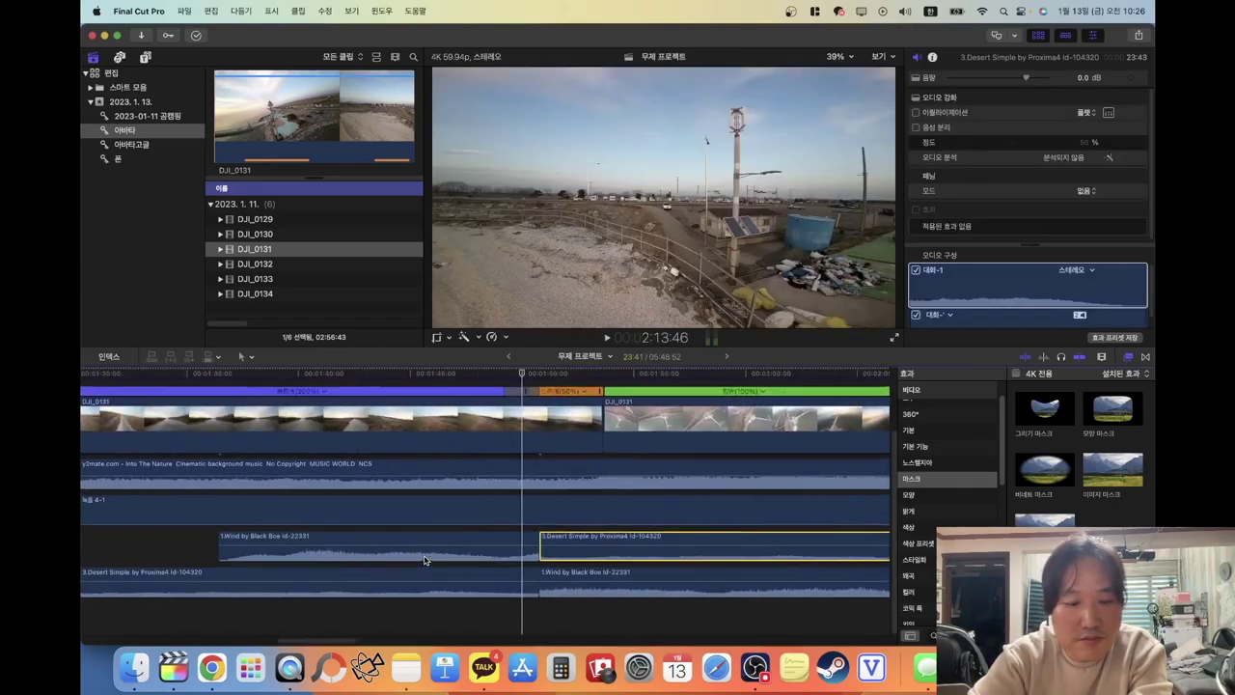
{"action": "scroll", "coordinate": [424, 559], "scroll_direction": "right", "scroll_amount": 10}
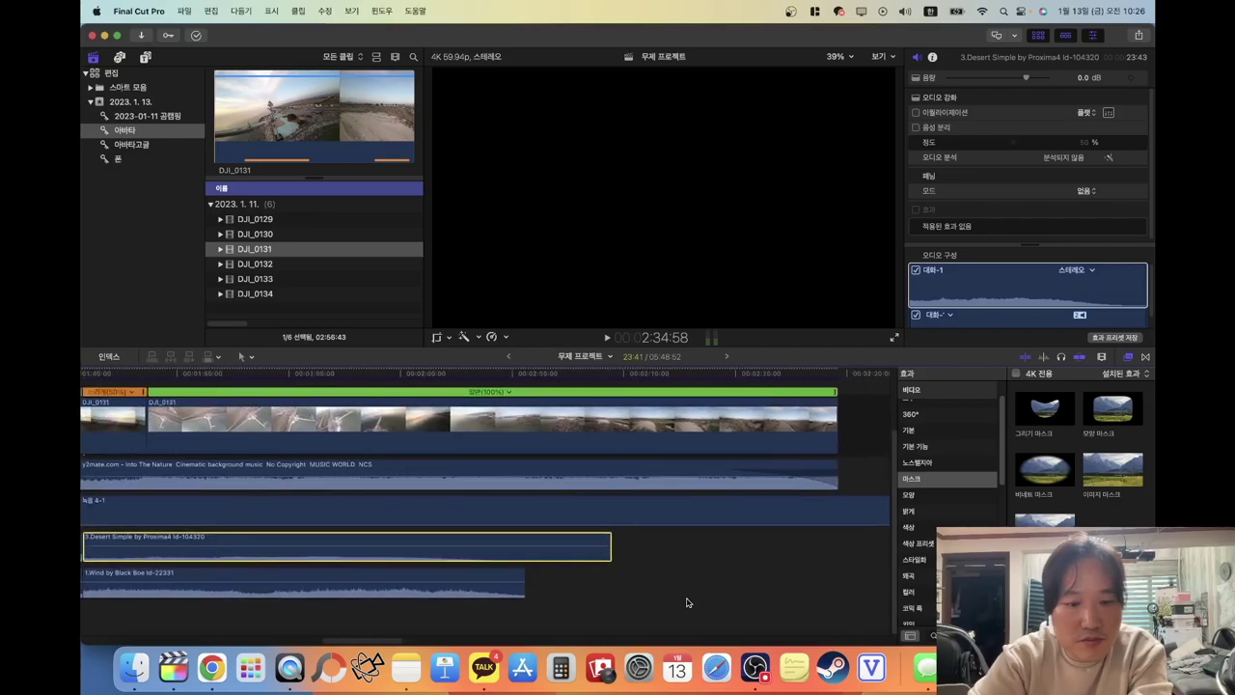
{"action": "scroll", "coordinate": [687, 603], "scroll_direction": "left", "scroll_amount": 8}
{"action": "left_click", "coordinate": [506, 577], "text": "super"}
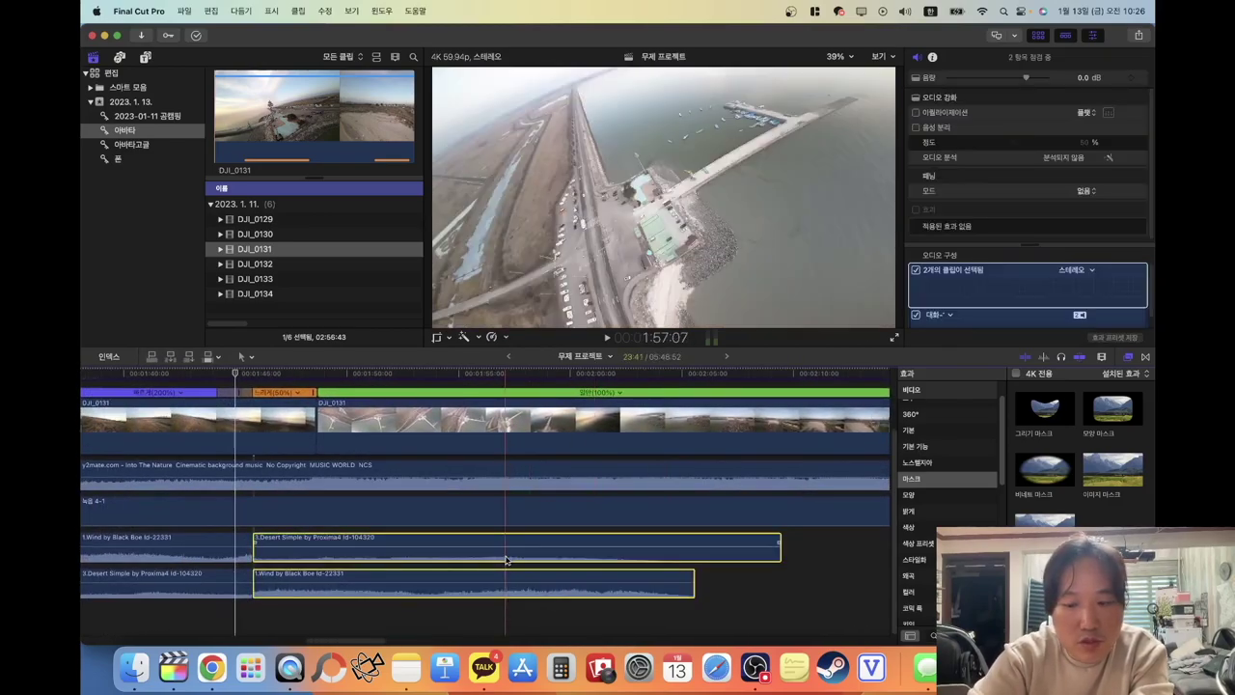
{"action": "key", "text": "BackSpace"}
{"action": "scroll", "coordinate": [502, 559], "scroll_direction": "left", "scroll_amount": 8}
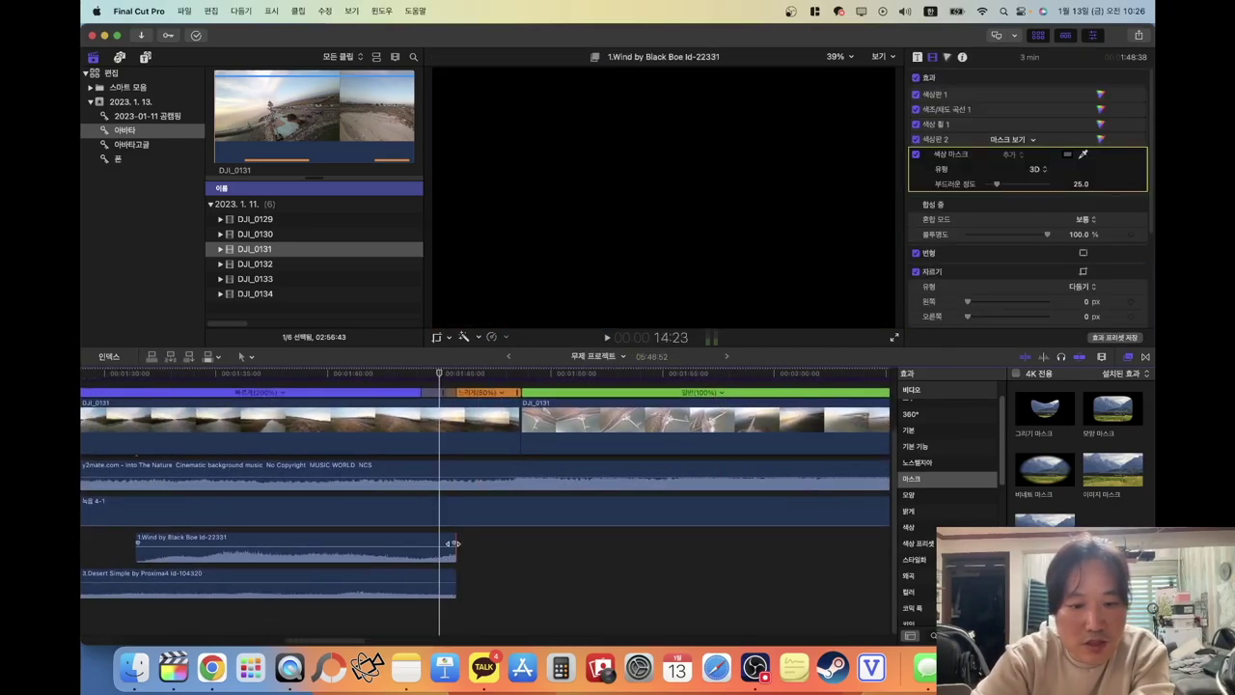
{"action": "key", "text": "super+z"}
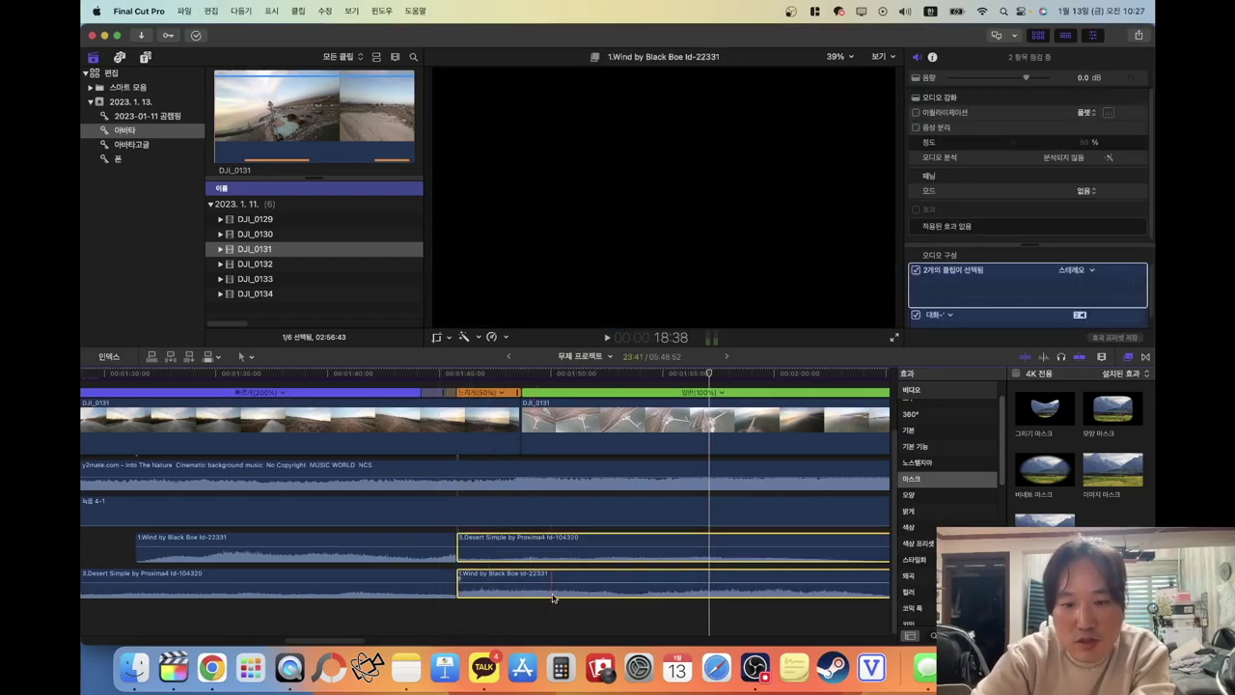
{"action": "key", "text": "BackSpace"}
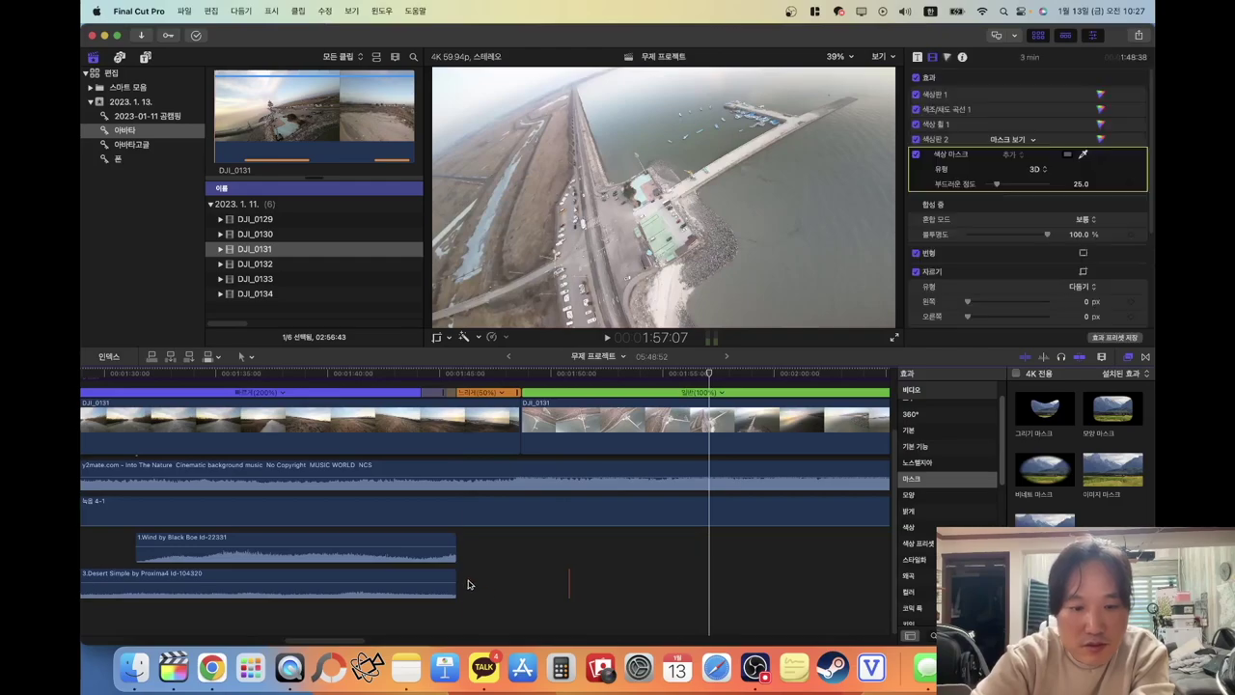
Fade out the ends of both wind clips, the lower one over about 1:31, and play the result on through to about 2:05
{"action": "left_click_drag", "start_coordinate": [453, 542], "coordinate": [420, 579]}
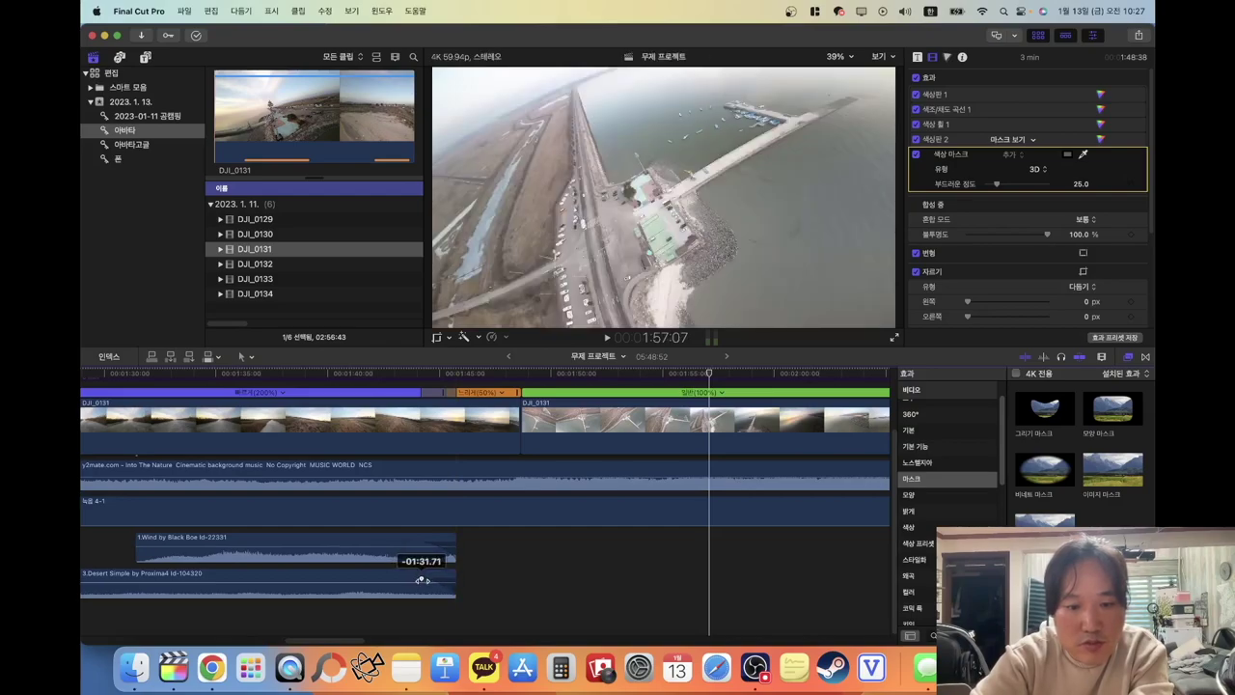
{"action": "left_click", "coordinate": [358, 627]}
{"action": "key", "text": "space"}
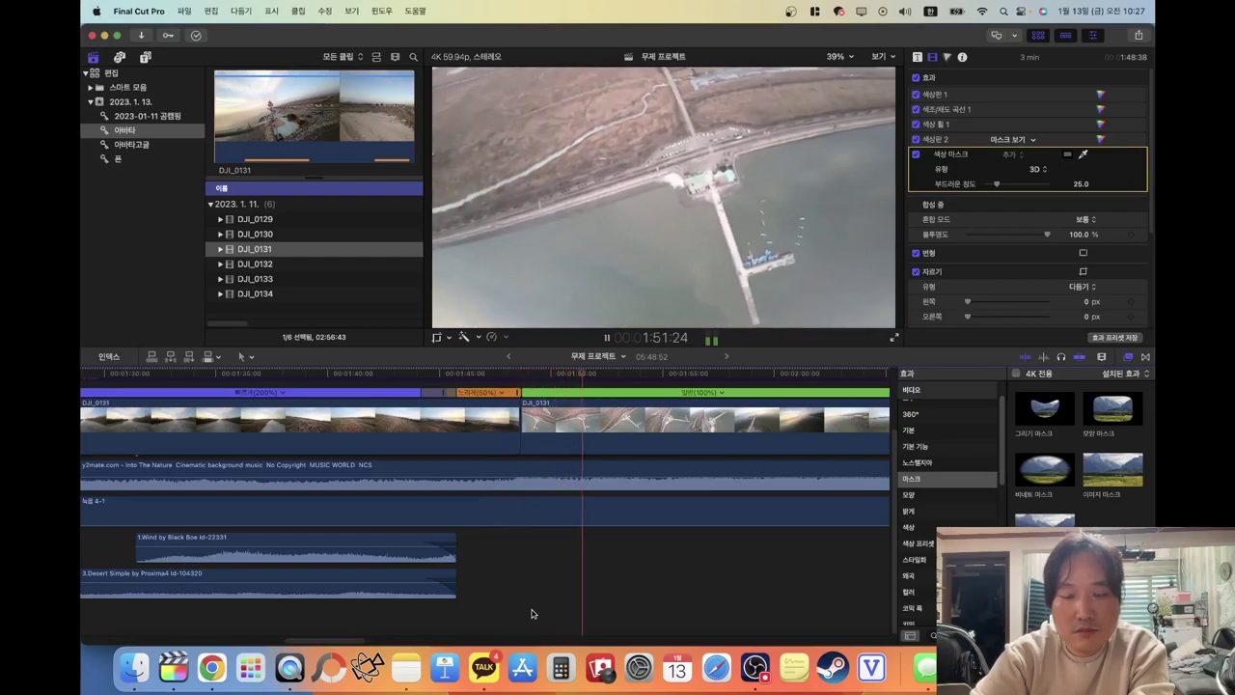
{"action": "key", "text": "space"}
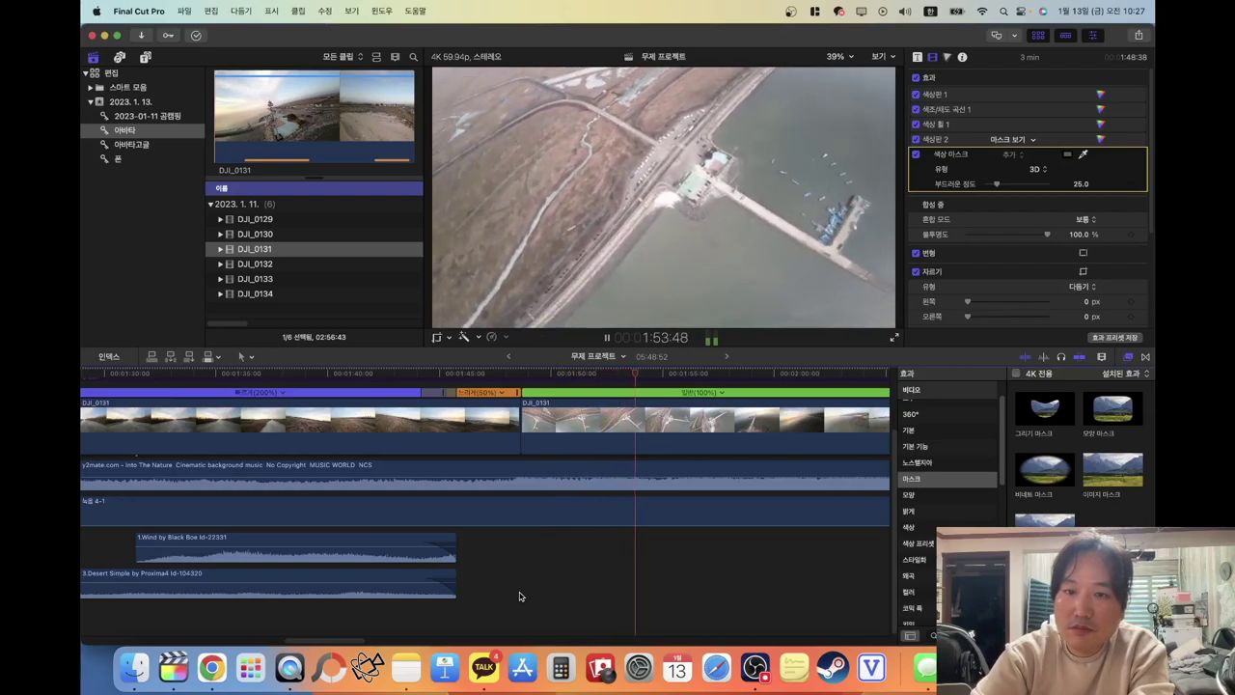
{"action": "scroll", "coordinate": [519, 597], "scroll_direction": "right", "scroll_amount": 3}
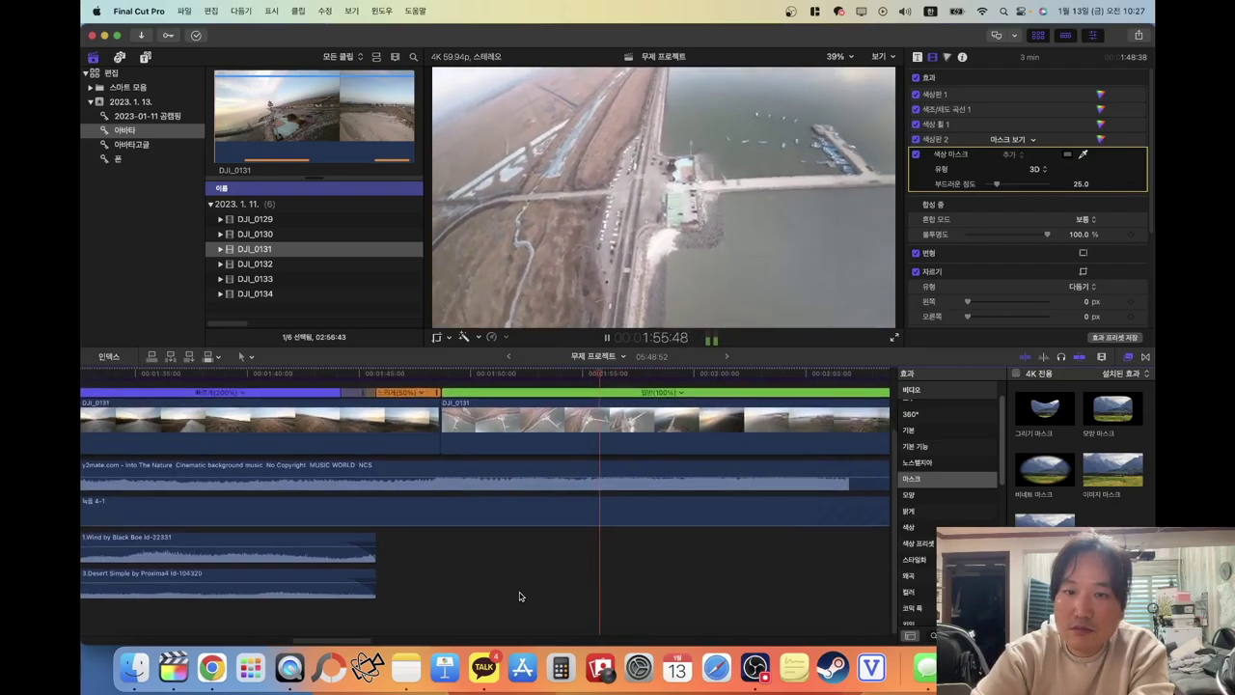
{"action": "scroll", "coordinate": [519, 596], "scroll_direction": "right", "scroll_amount": 3}
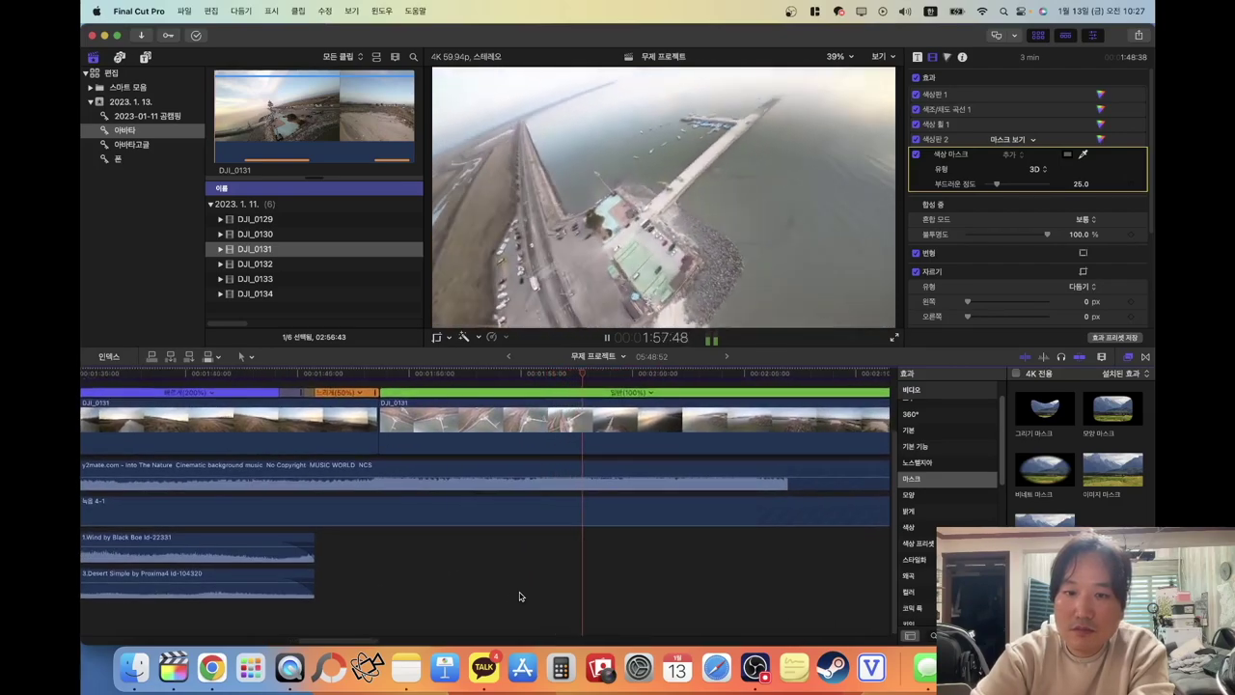
{"action": "scroll", "coordinate": [519, 596], "scroll_direction": "right", "scroll_amount": 3}
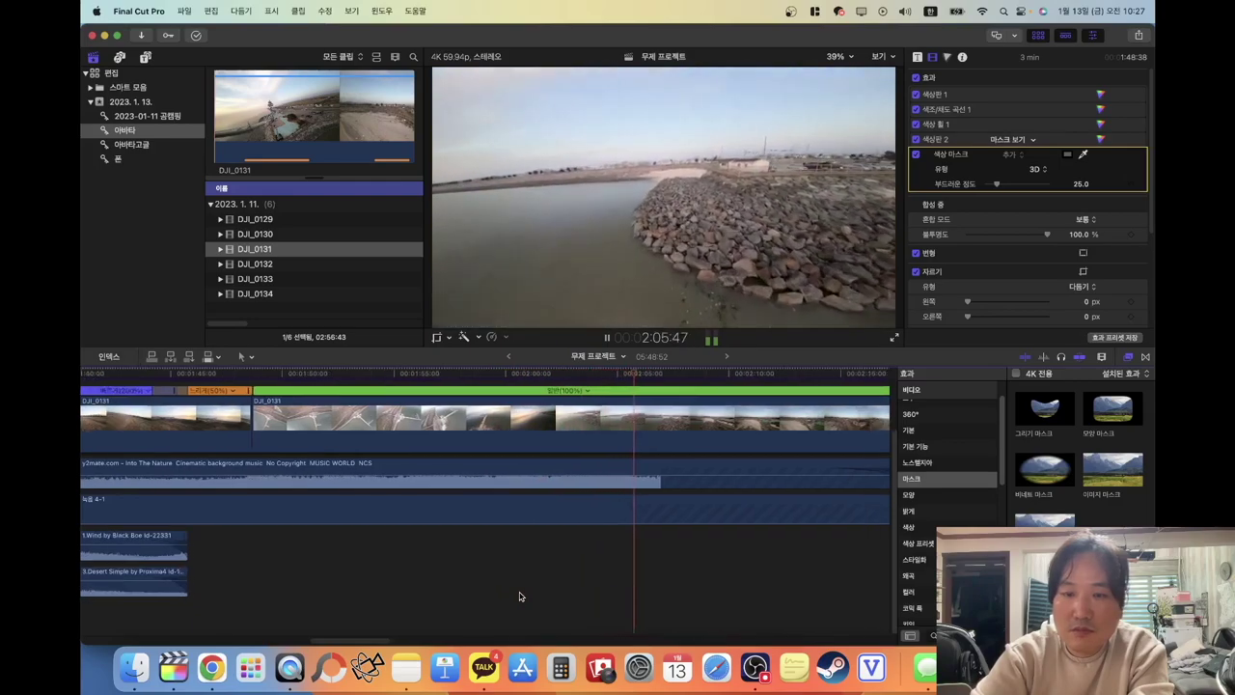
Remove the part of the 녹음 4-1 audio that extends past the end of the last DJI_0131 clip
{"action": "scroll", "coordinate": [519, 596], "scroll_direction": "right", "scroll_amount": 5}
{"action": "scroll", "coordinate": [519, 597], "scroll_direction": "right", "scroll_amount": 1}
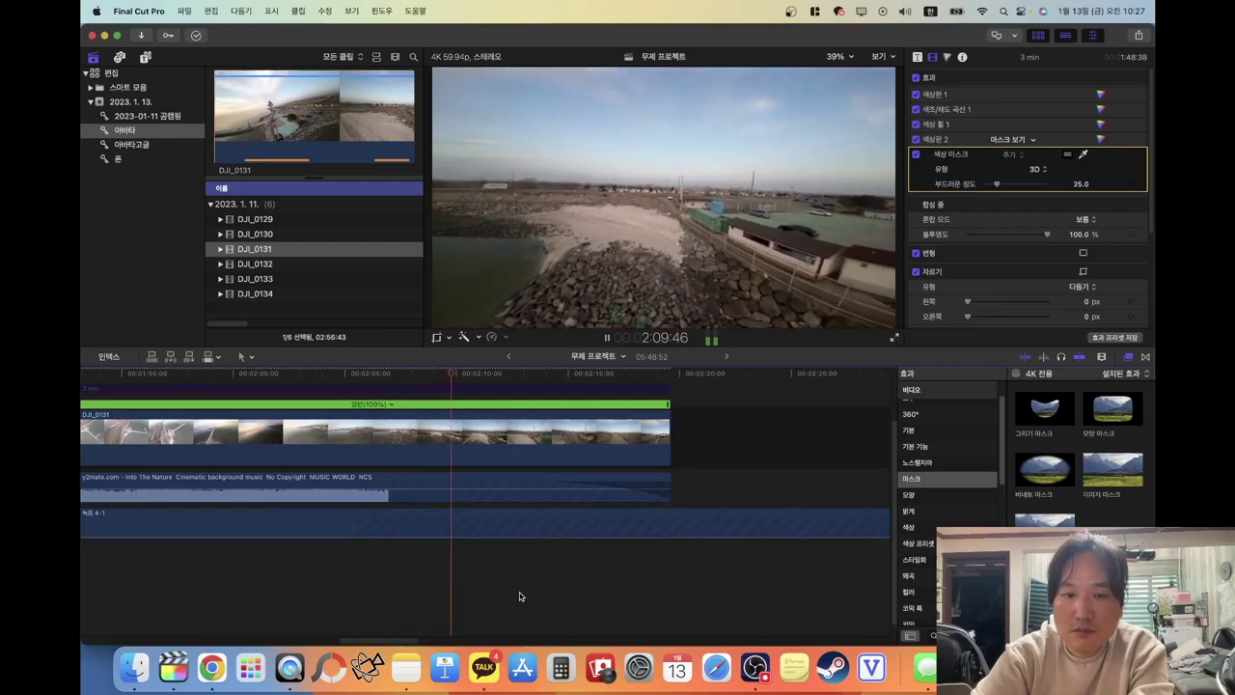
{"action": "left_click_drag", "start_coordinate": [689, 511], "coordinate": [678, 417]}
{"action": "key", "text": "Delete"}
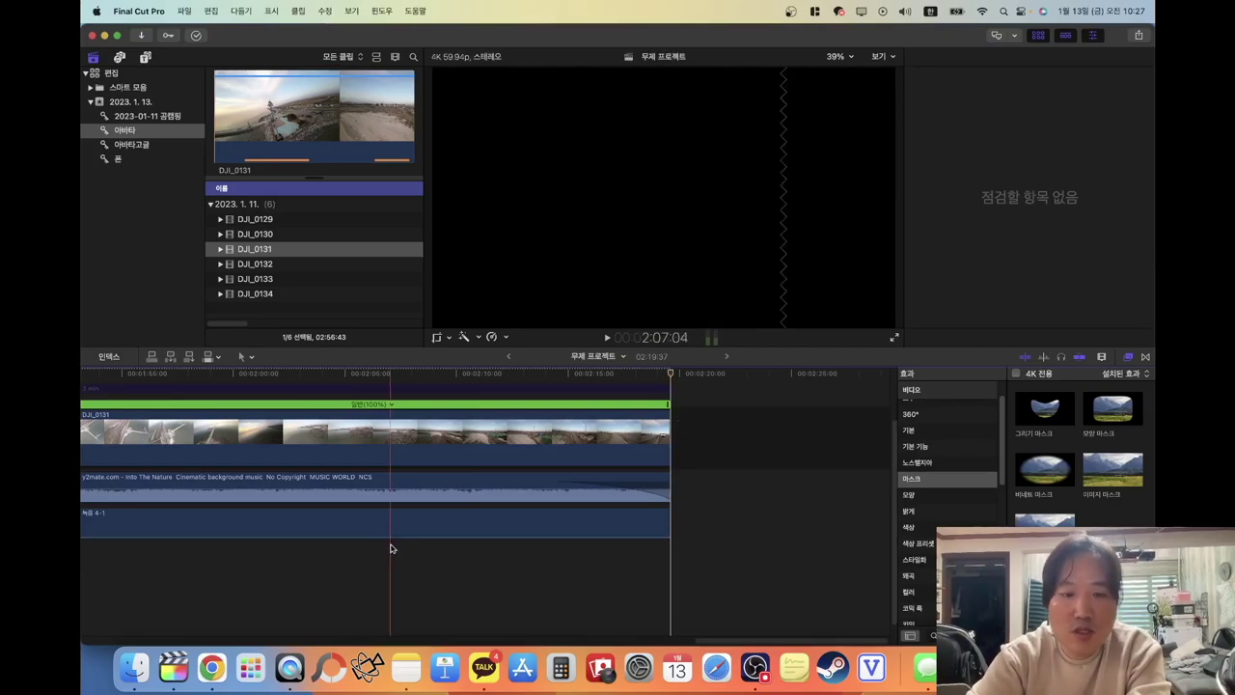
Add 1.Wind by Black Boe Id-22331 from Finder under the 100% speed DJI_0131 clip at about 1:48 and play it back
{"action": "scroll", "coordinate": [314, 591], "scroll_direction": "left", "scroll_amount": 5}
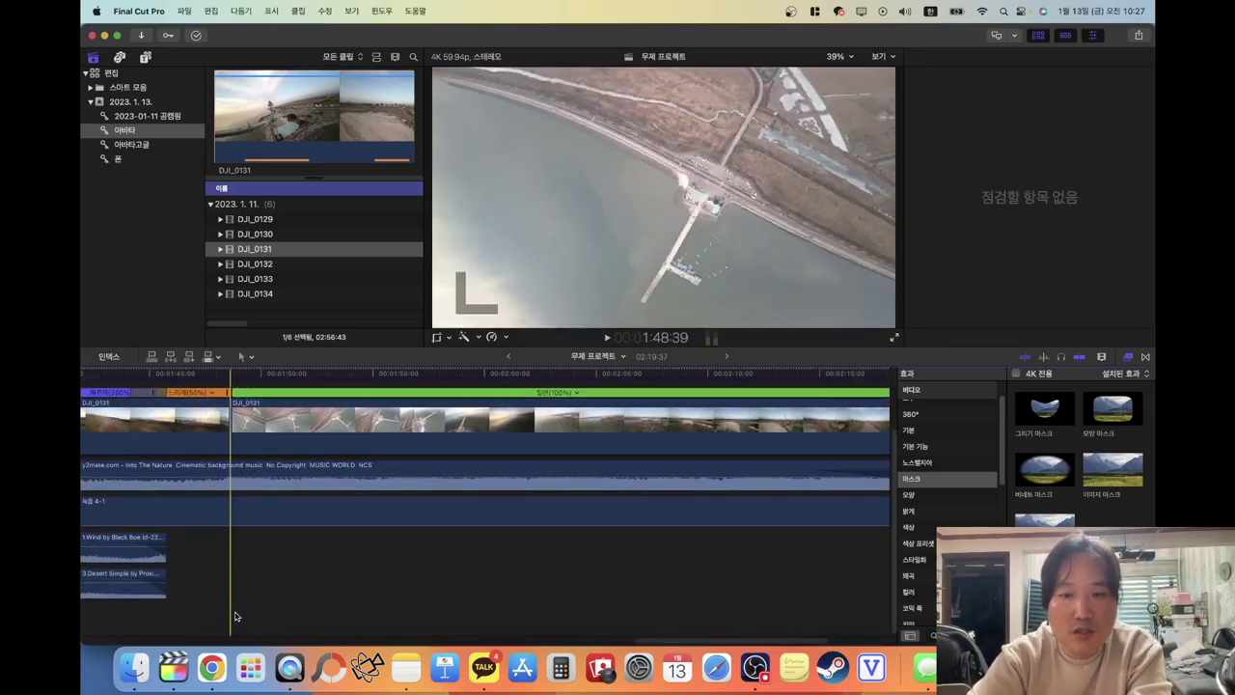
{"action": "left_click", "coordinate": [234, 615]}
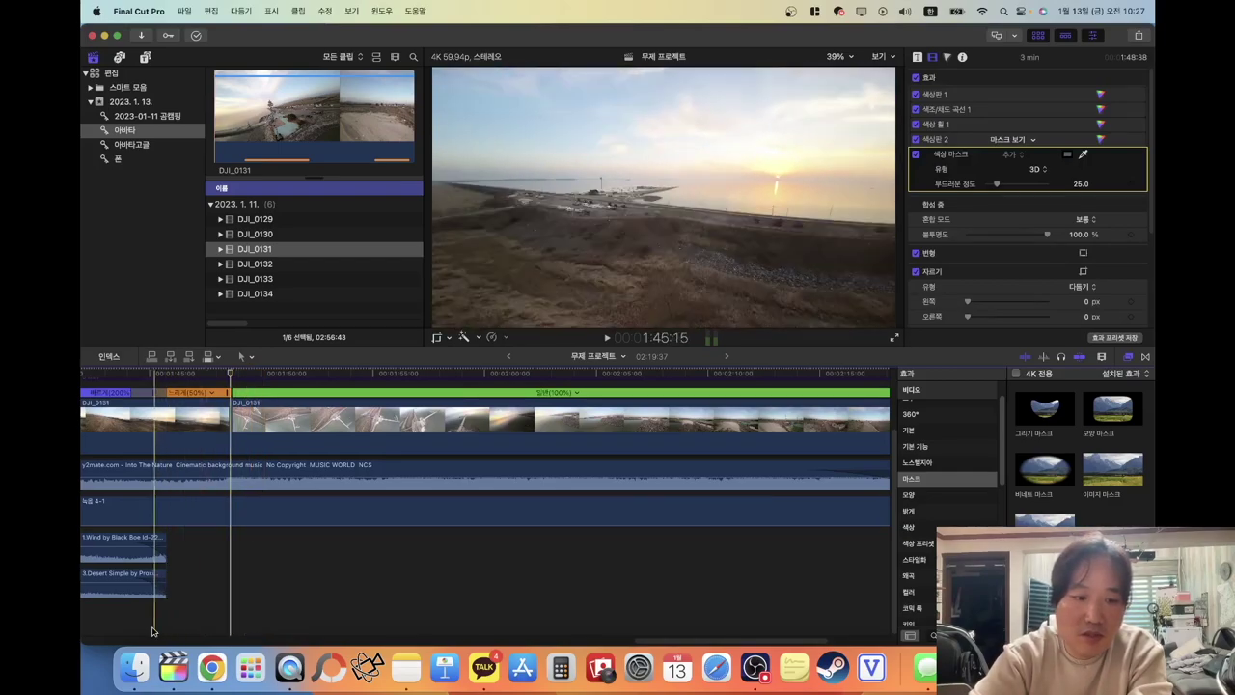
{"action": "left_click", "coordinate": [134, 666]}
{"action": "left_click_drag", "start_coordinate": [328, 293], "coordinate": [261, 568]}
{"action": "left_click", "coordinate": [222, 601]}
{"action": "key", "text": "space"}
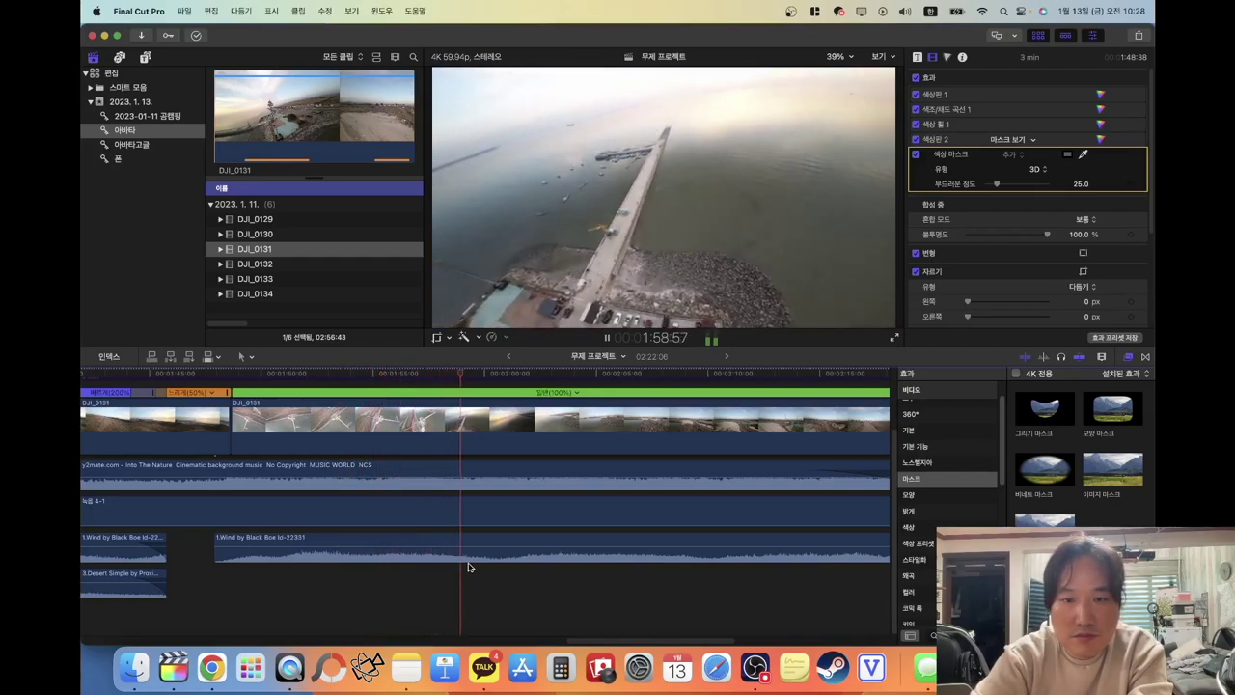
{"action": "key", "text": "space"}
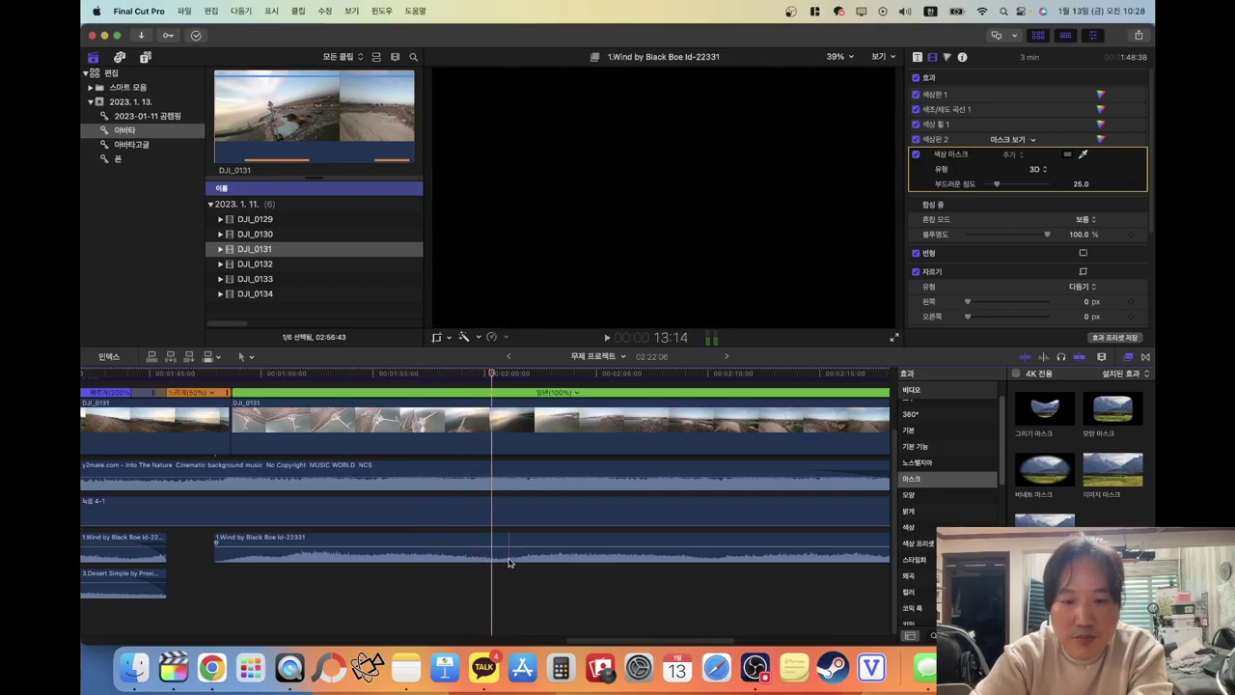
Delete the part of the 1.Wind by Black Boe clip under the 100% DJI_0131 clip that follows about 2:00
{"action": "left_click", "coordinate": [496, 558]}
{"action": "key", "text": "BackSpace"}
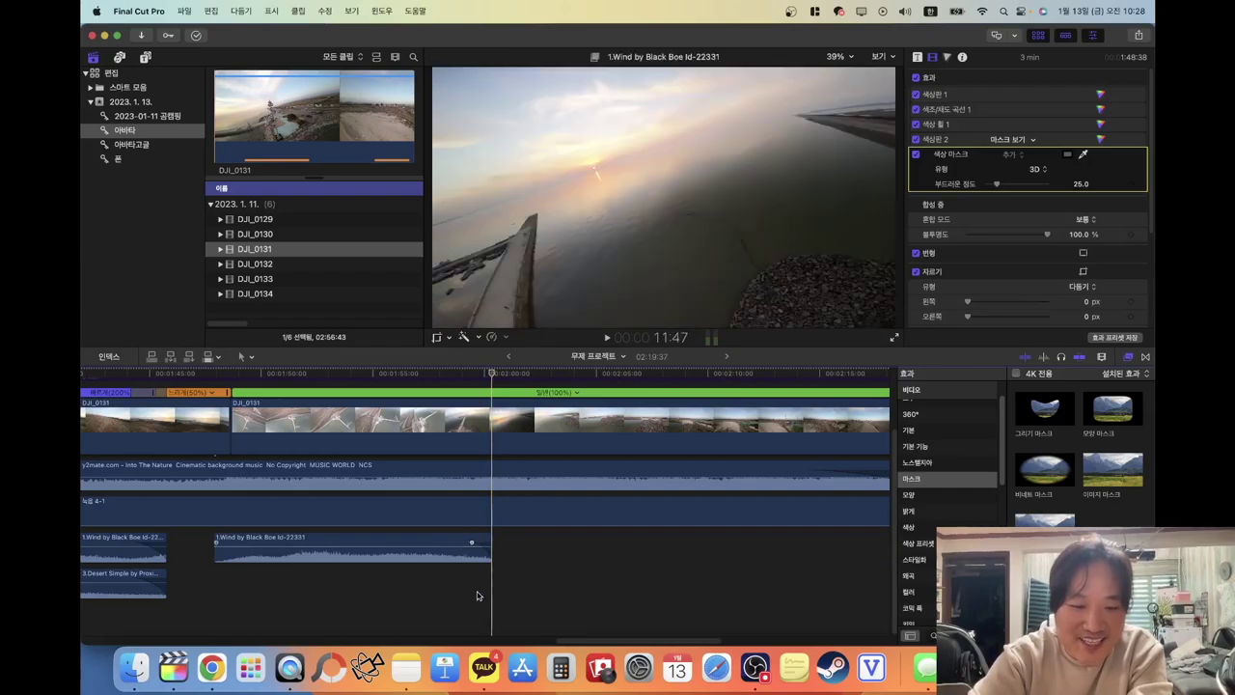
Add 5. Sea Wave by metaepitome id-164911 from Finder's 데이드림사운드 > 파도소리 folder at about 2:00 in the timeline and play it back
{"action": "left_click", "coordinate": [135, 681]}
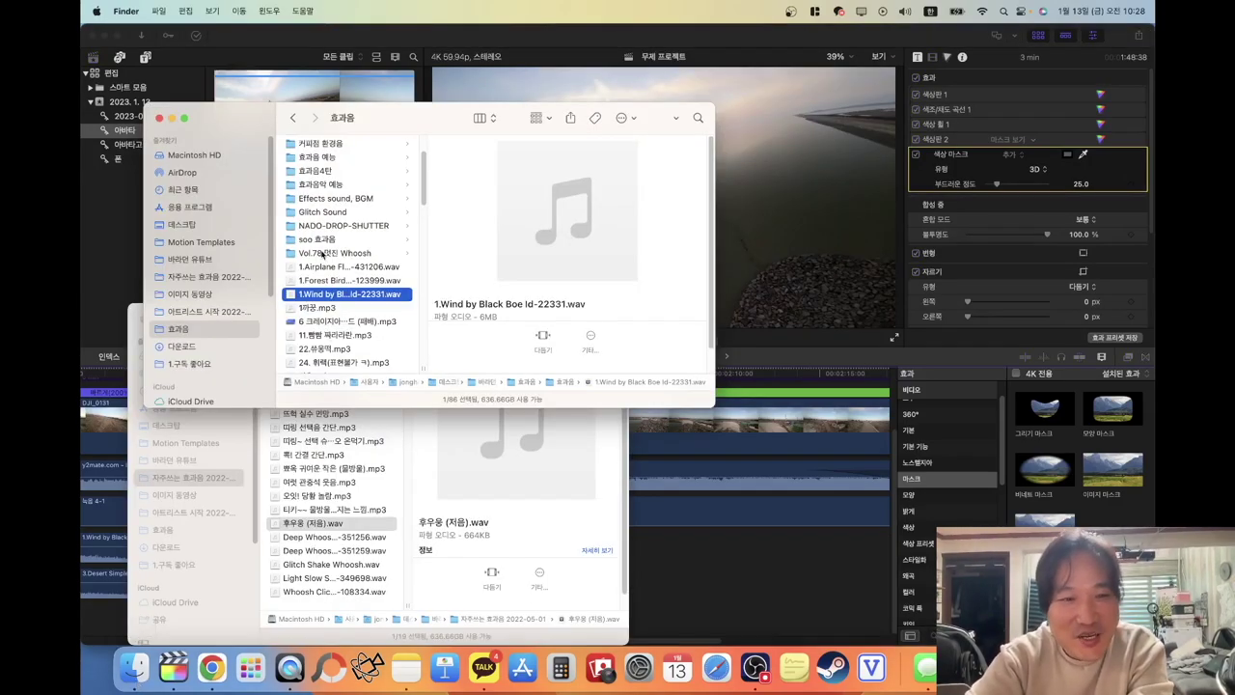
{"action": "scroll", "coordinate": [322, 258], "scroll_direction": "up", "scroll_amount": 3}
{"action": "left_click", "coordinate": [324, 172]}
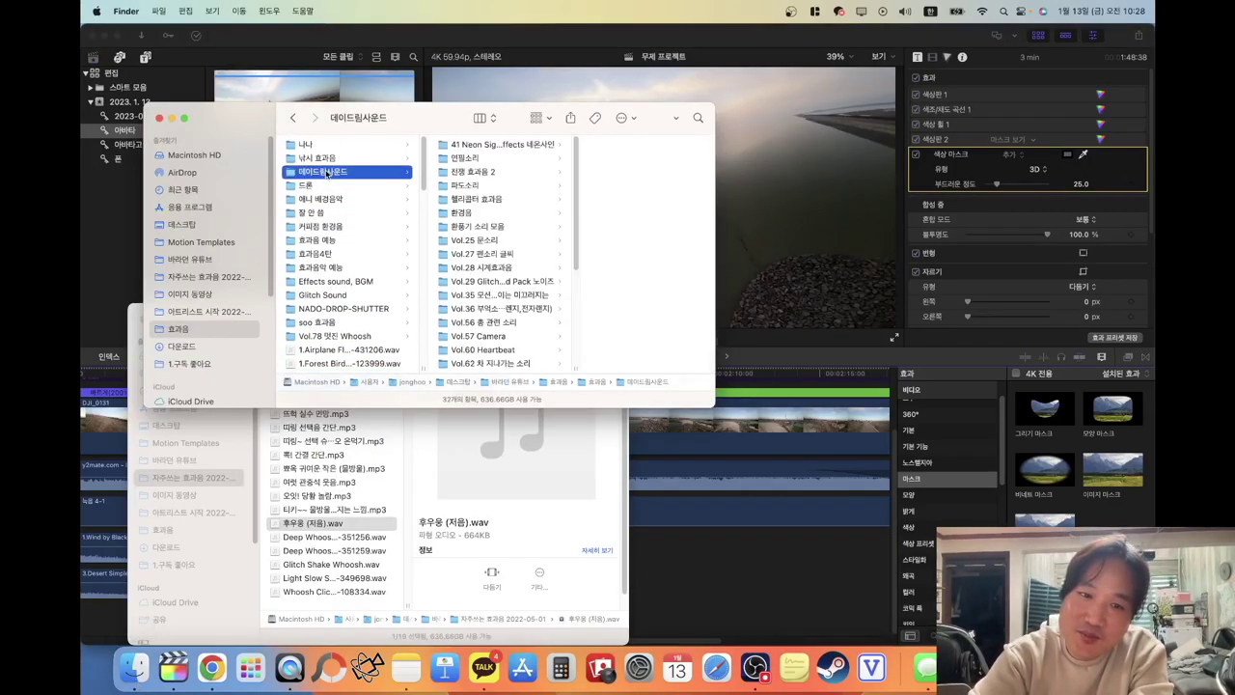
{"action": "left_click", "coordinate": [471, 186]}
{"action": "left_click", "coordinate": [592, 199]}
{"action": "key", "text": "space"}
{"action": "left_click_drag", "start_coordinate": [493, 198], "coordinate": [671, 577]}
{"action": "left_click", "coordinate": [671, 577]}
{"action": "left_click_drag", "start_coordinate": [791, 580], "coordinate": [544, 582]}
{"action": "key", "text": "space"}
{"action": "left_click", "coordinate": [485, 605]}
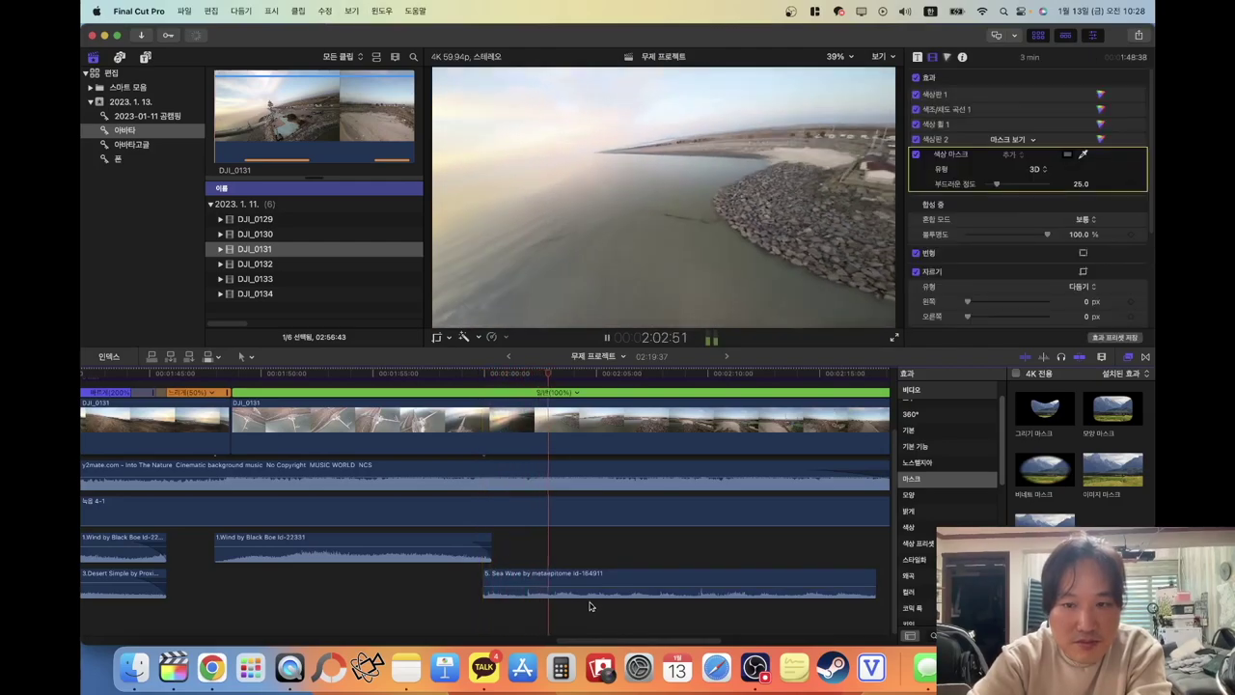
Cut off the Sea Wave clip at about 2:09, fade out its end and play the timeline on to about 2:13
{"action": "left_click", "coordinate": [650, 586]}
{"action": "left_click_drag", "start_coordinate": [693, 592], "coordinate": [695, 554]}
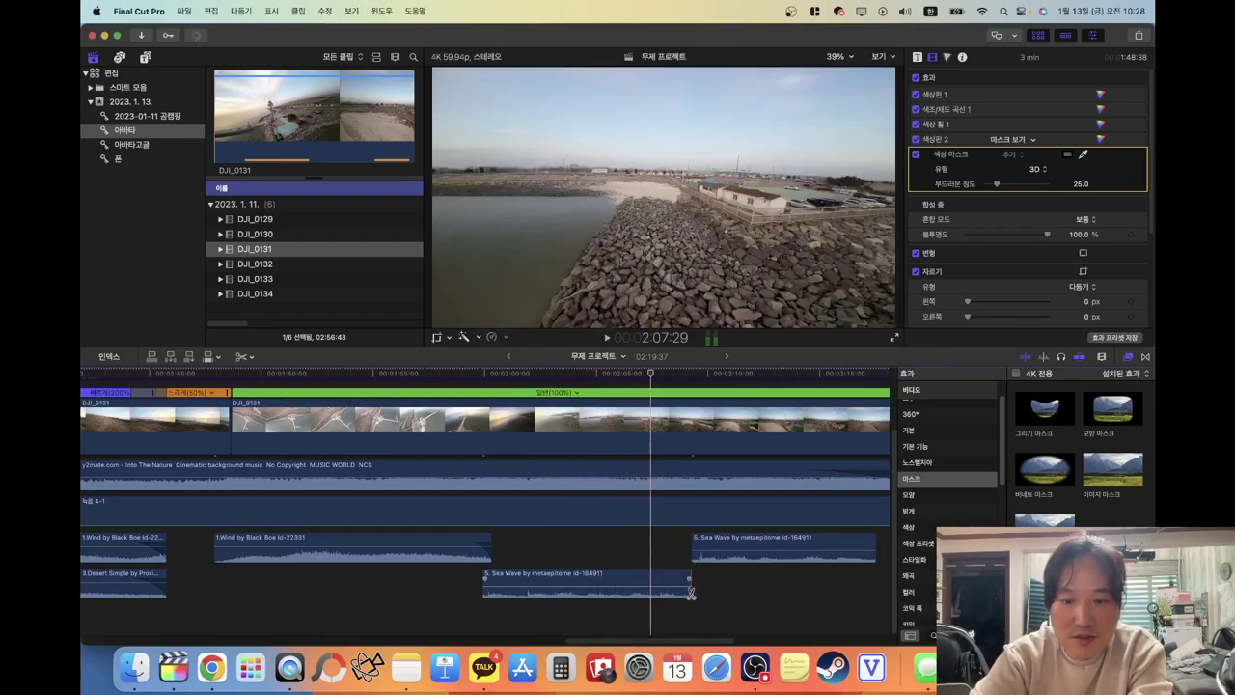
{"action": "left_click", "coordinate": [710, 559]}
{"action": "key", "text": "Delete"}
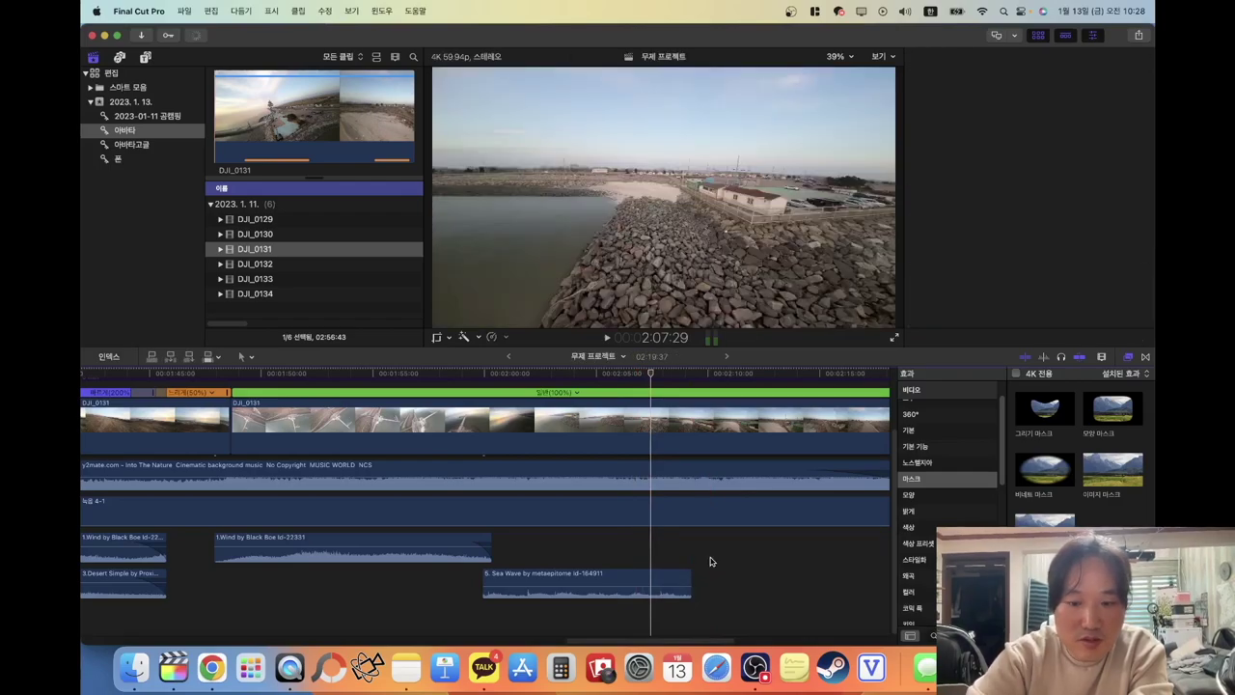
{"action": "left_click_drag", "start_coordinate": [691, 579], "coordinate": [610, 577]}
{"action": "left_click", "coordinate": [621, 550]}
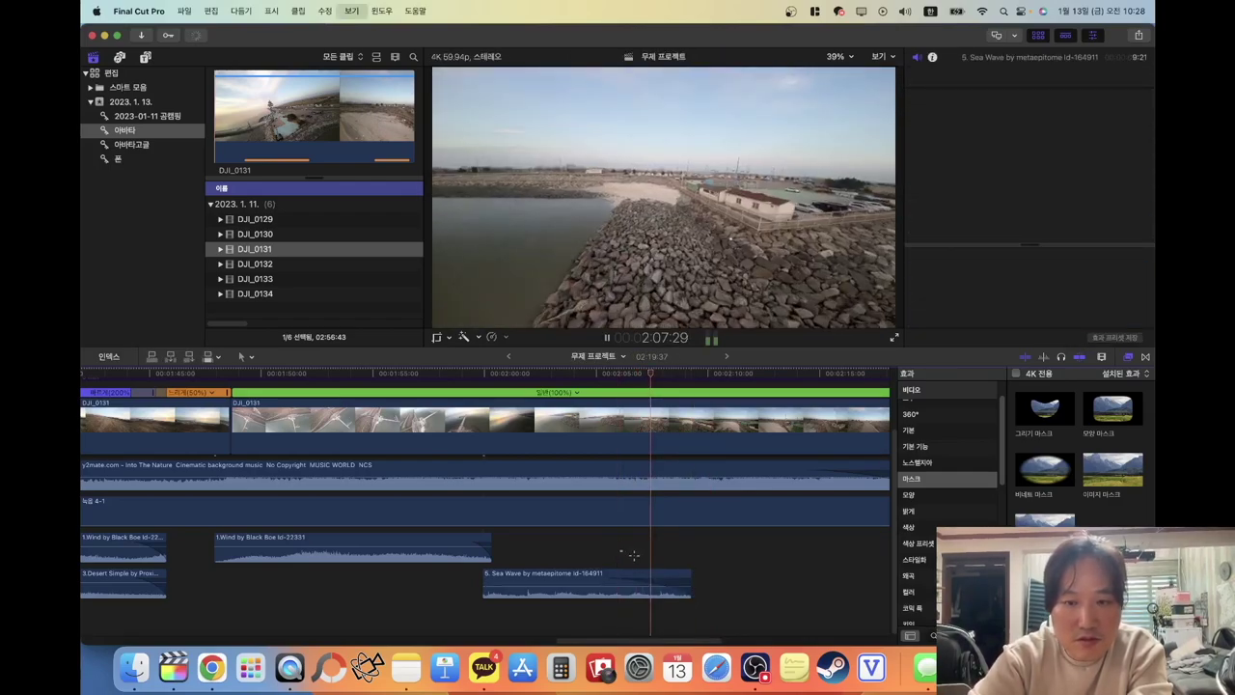
{"action": "scroll", "coordinate": [632, 557], "scroll_direction": "right", "scroll_amount": 3}
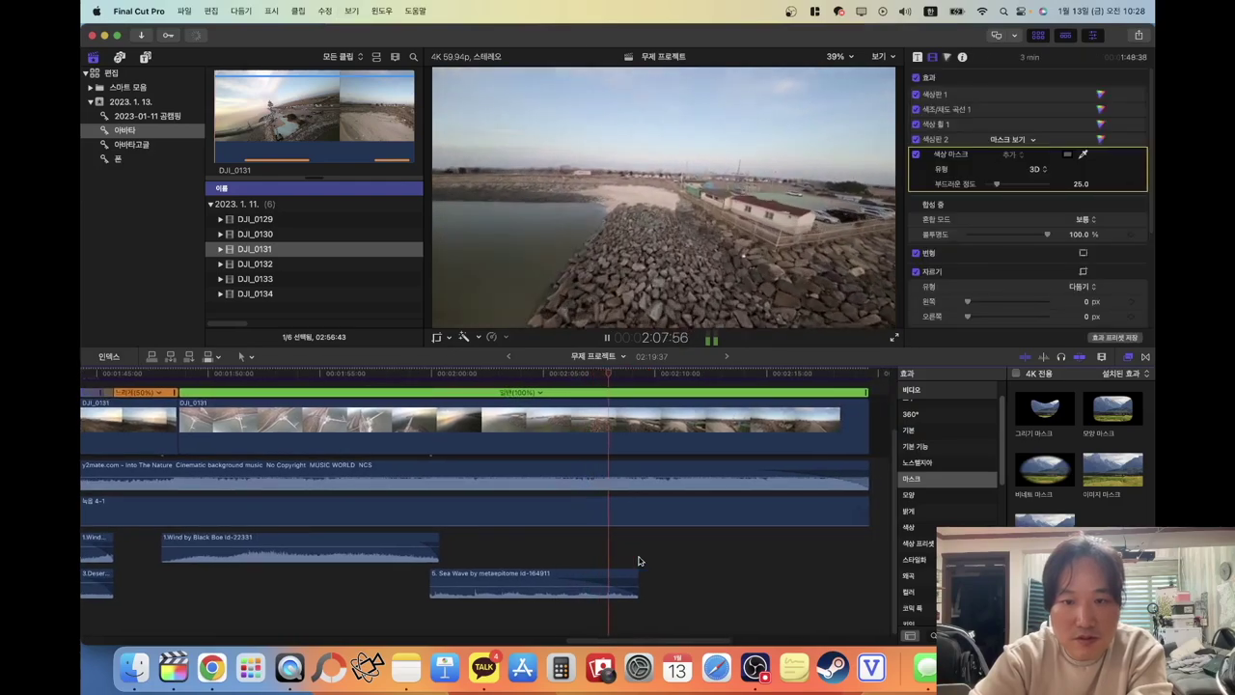
{"action": "scroll", "coordinate": [627, 563], "scroll_direction": "right", "scroll_amount": 4}
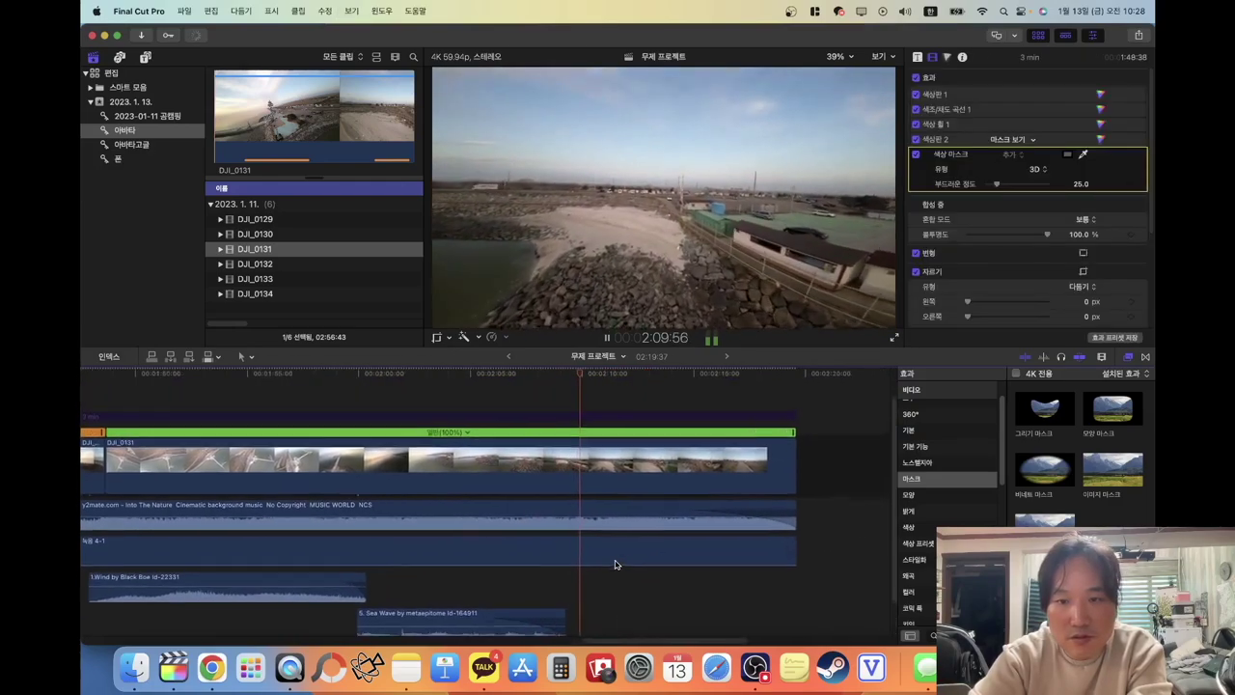
{"action": "scroll", "coordinate": [614, 565], "scroll_direction": "right", "scroll_amount": 3}
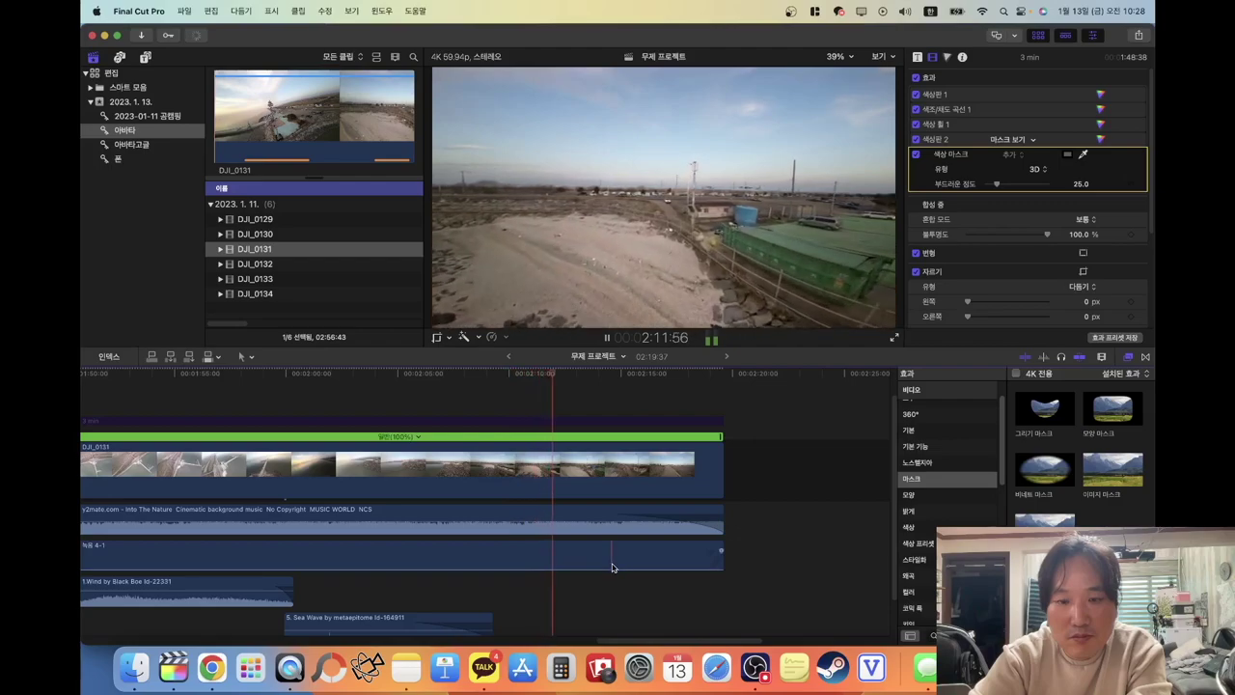
{"action": "key", "text": "space"}
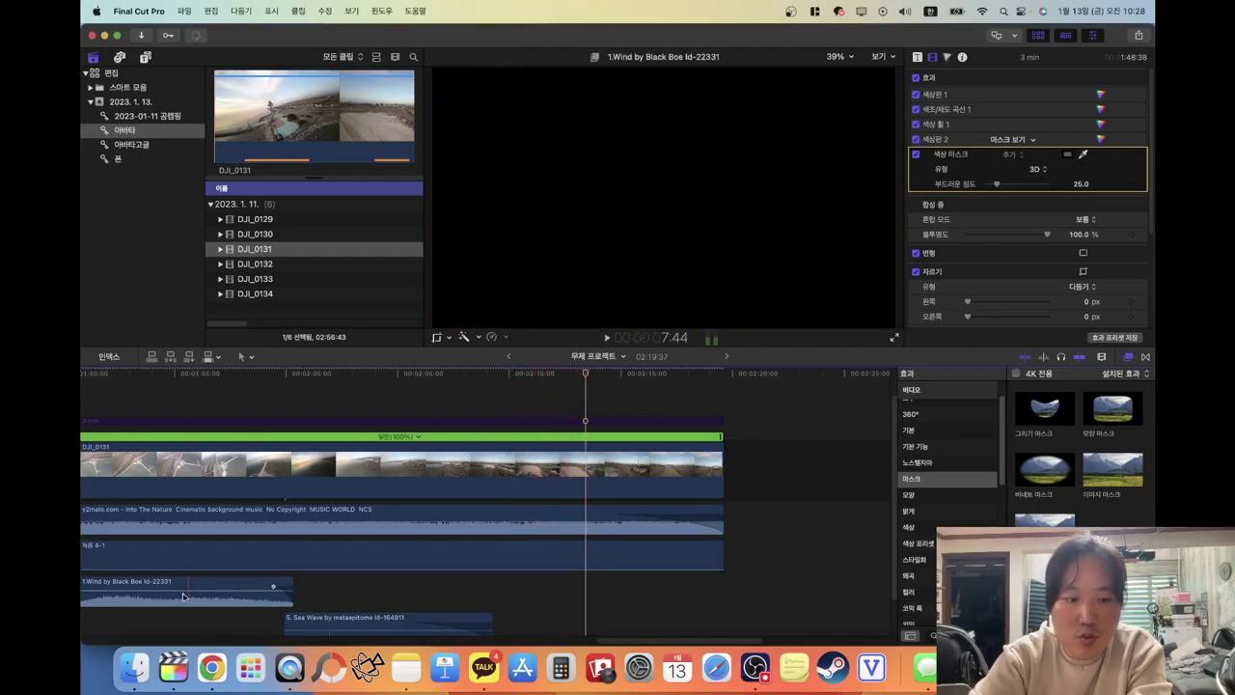
Add Car By Med Smart Car Don Fx by Donmann Id-233465 from Finder's Vol.62 차 지나가는 소리 folder at about 2:13 and play it back
{"action": "left_click", "coordinate": [134, 667]}
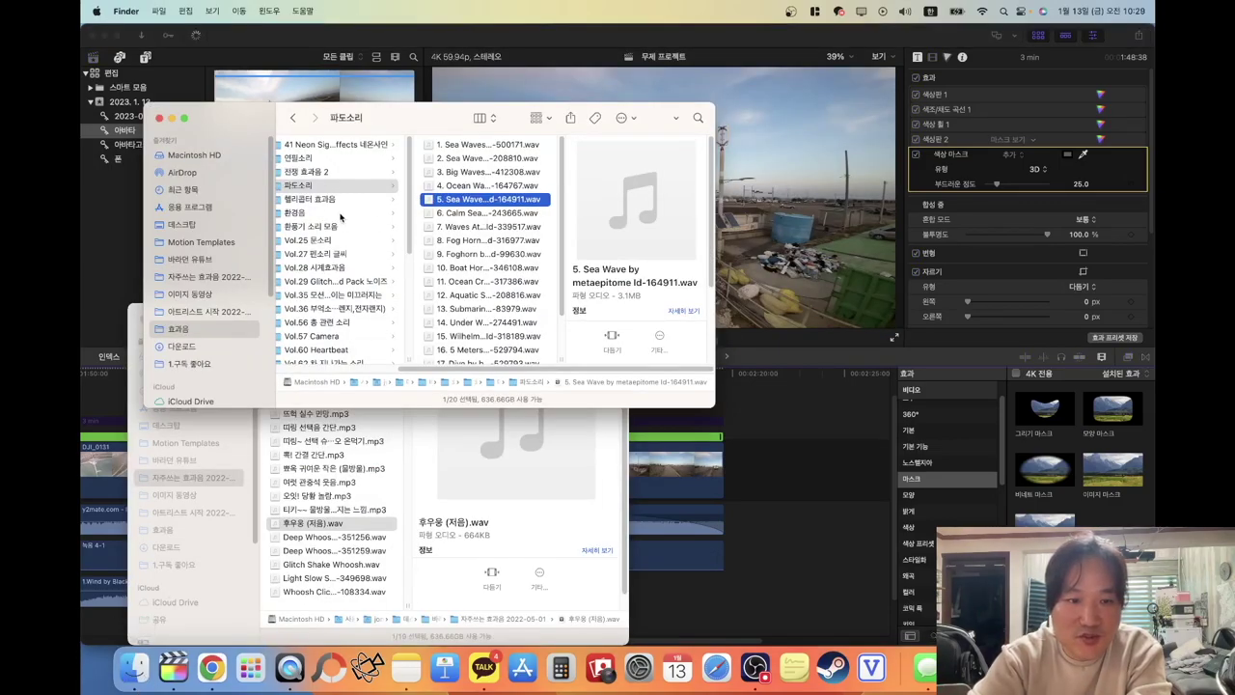
{"action": "scroll", "coordinate": [335, 216], "scroll_direction": "left", "scroll_amount": 2}
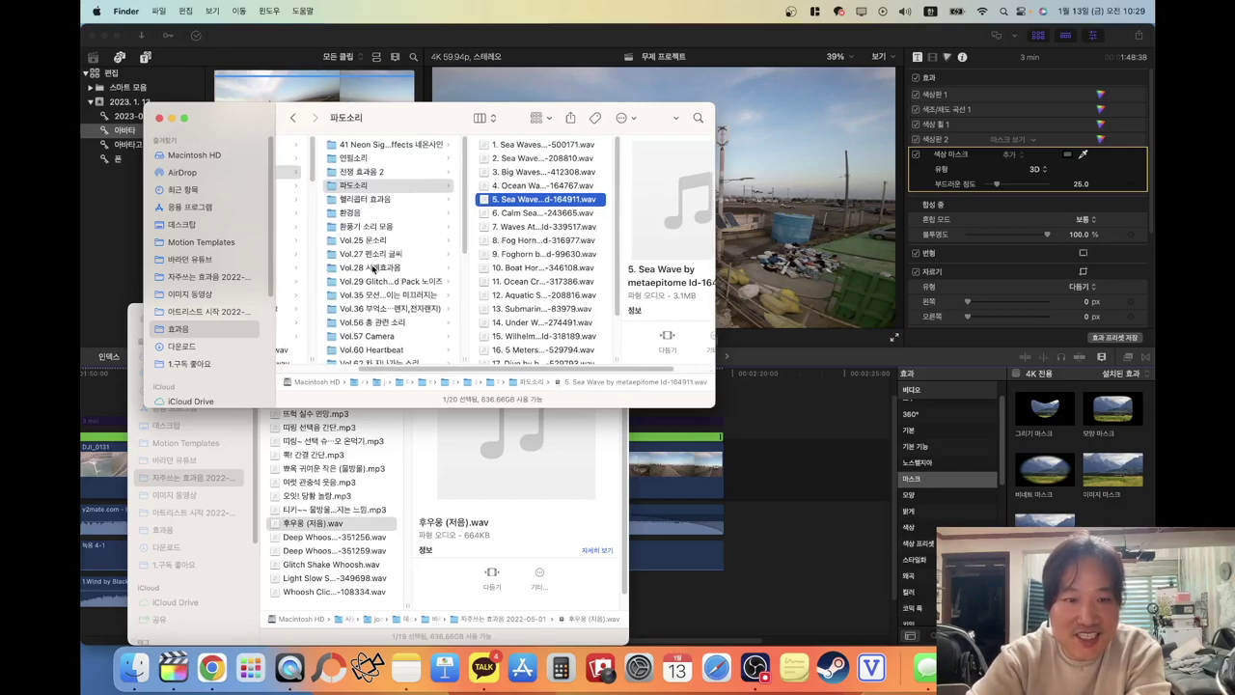
{"action": "scroll", "coordinate": [373, 269], "scroll_direction": "down", "scroll_amount": 2}
{"action": "left_click", "coordinate": [381, 314]}
{"action": "key", "text": "Right"}
{"action": "key", "text": "space"}
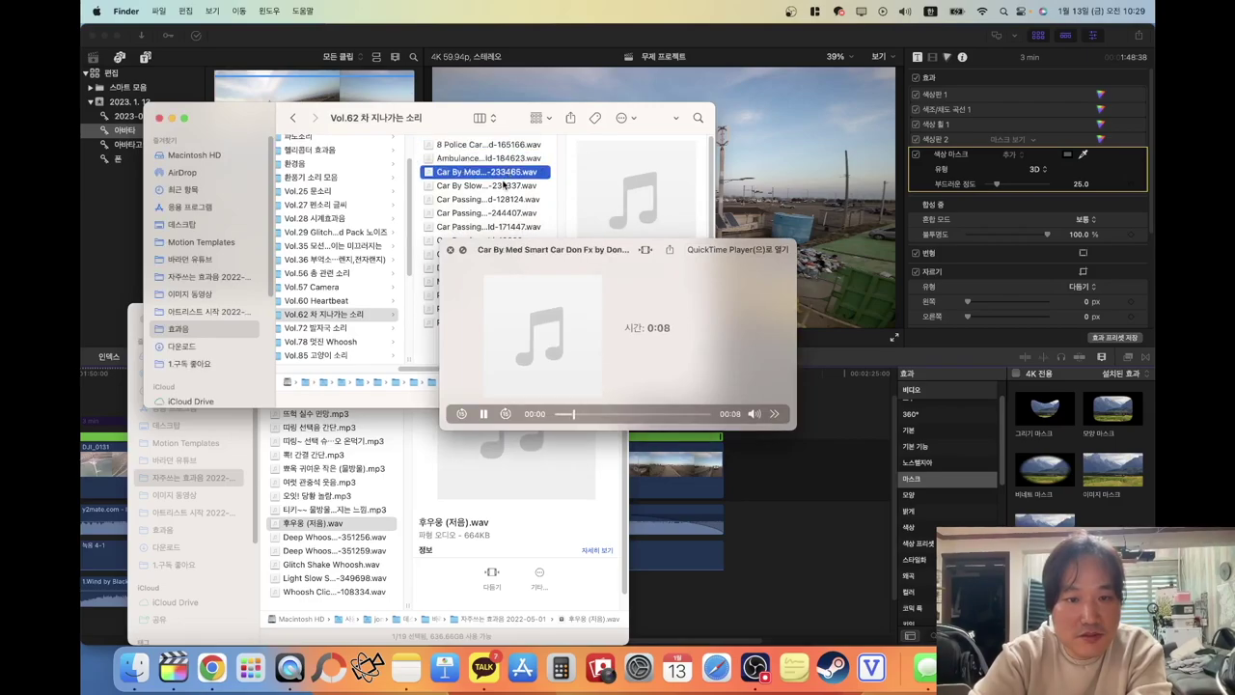
{"action": "key", "text": "space"}
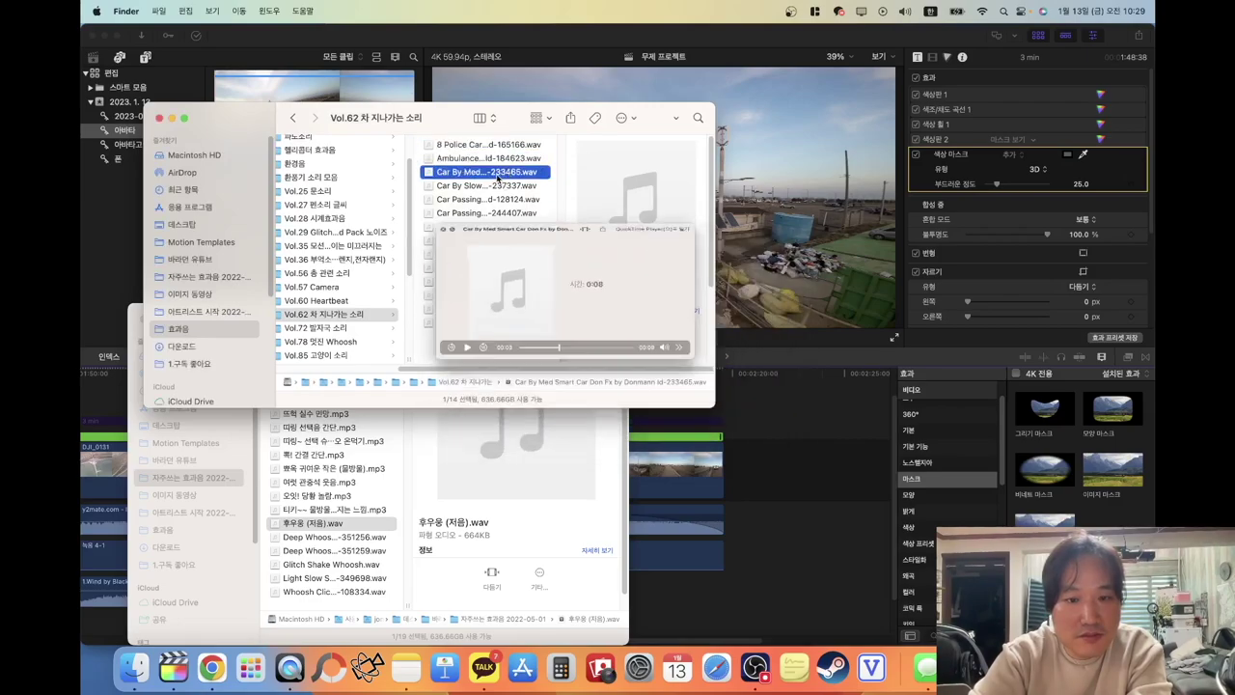
{"action": "left_click_drag", "start_coordinate": [499, 179], "coordinate": [598, 612]}
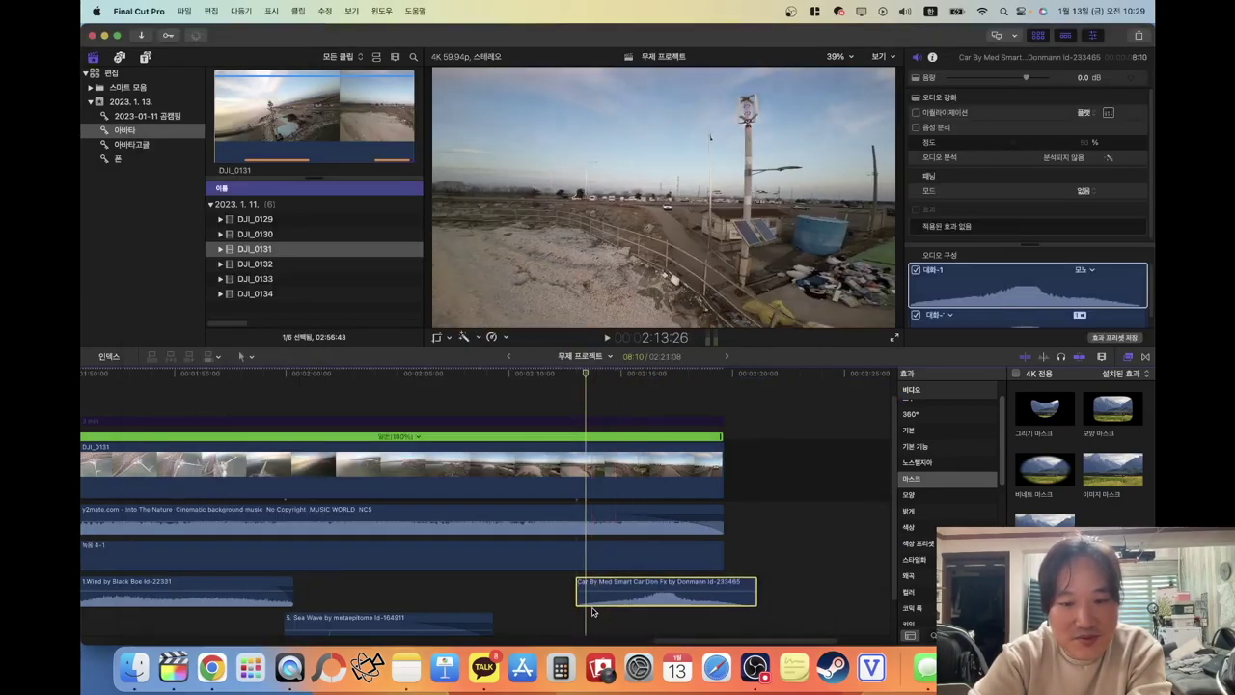
{"action": "left_click", "coordinate": [636, 613]}
{"action": "key", "text": "space"}
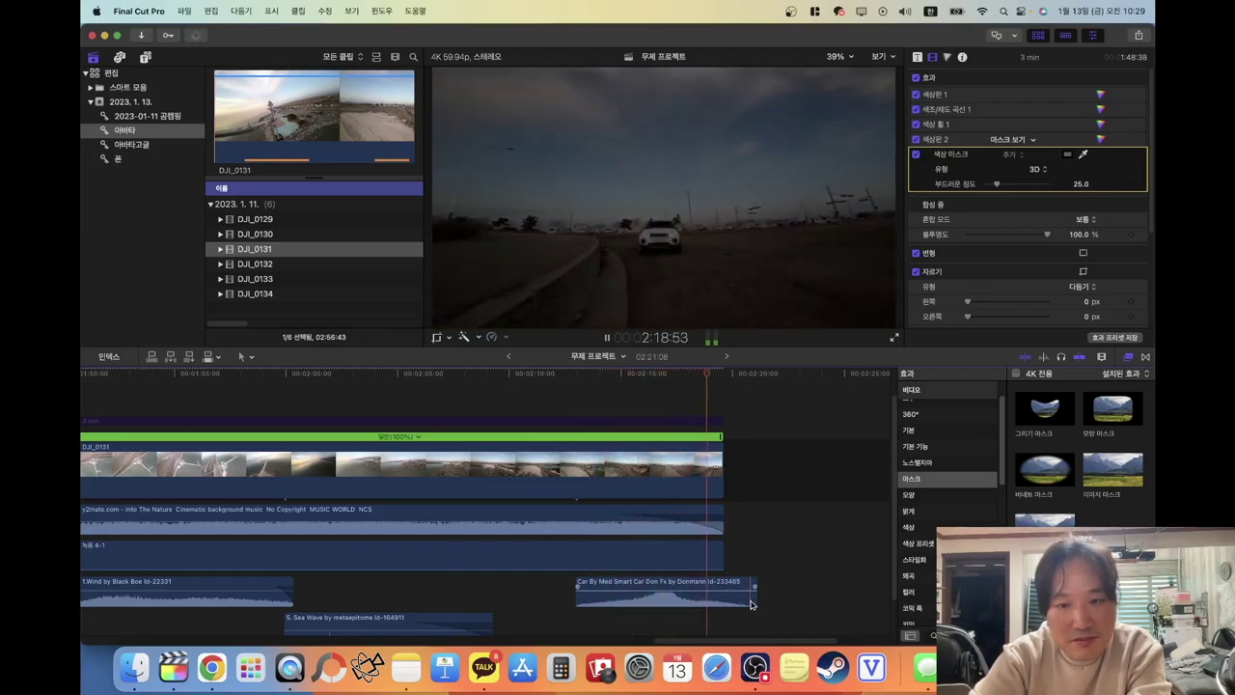
Trim the car sound's end to the end of the last DJI_0131 clip, and select the purple 3 min clip above the footage
{"action": "left_click_drag", "start_coordinate": [754, 604], "coordinate": [715, 586]}
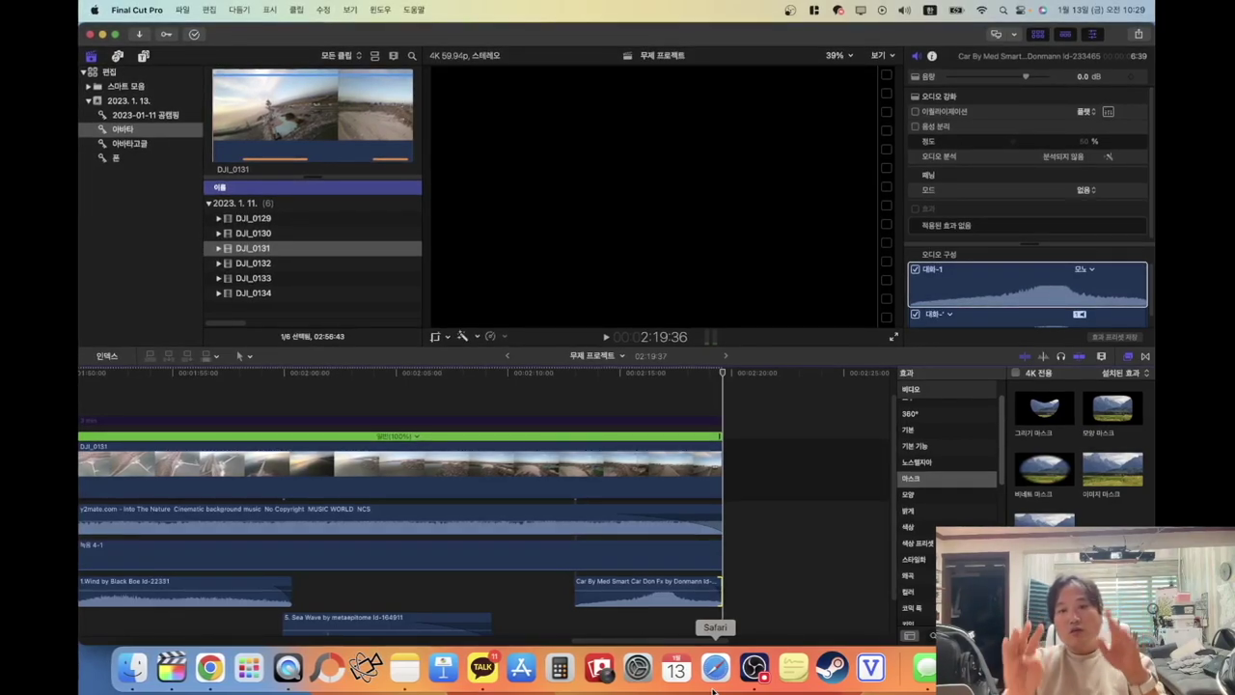
{"action": "left_click", "coordinate": [690, 421]}
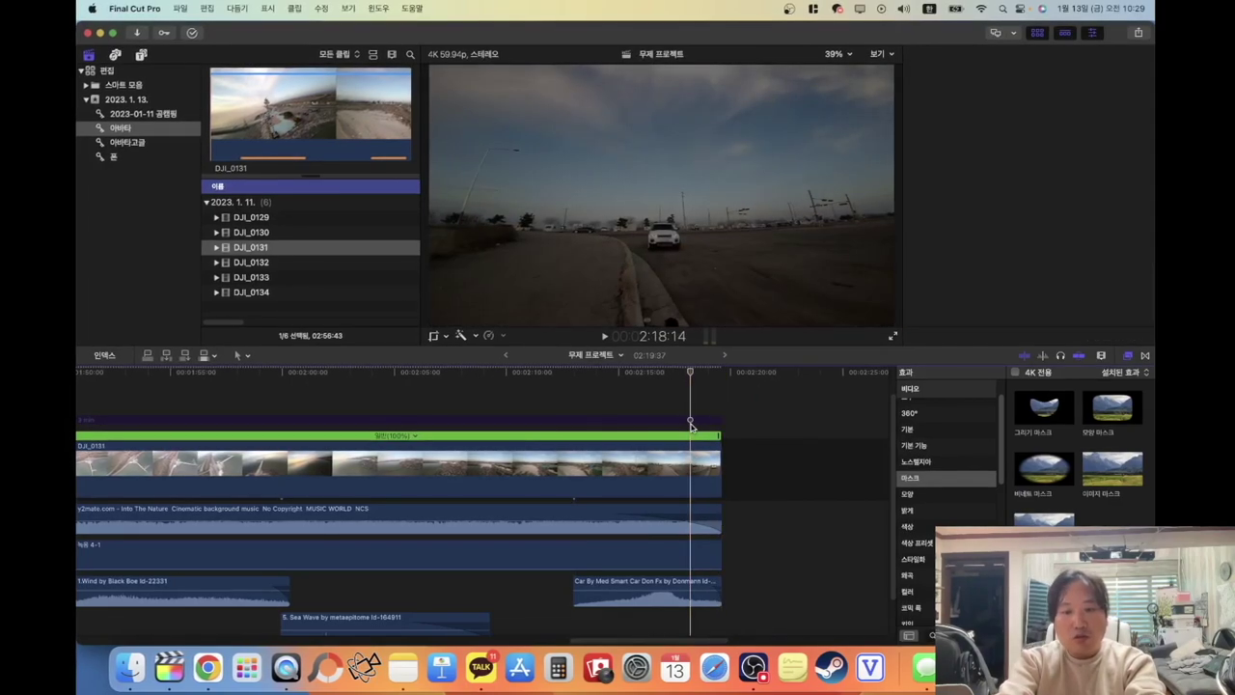
{"action": "left_click", "coordinate": [690, 421]}
{"action": "key", "text": "space"}
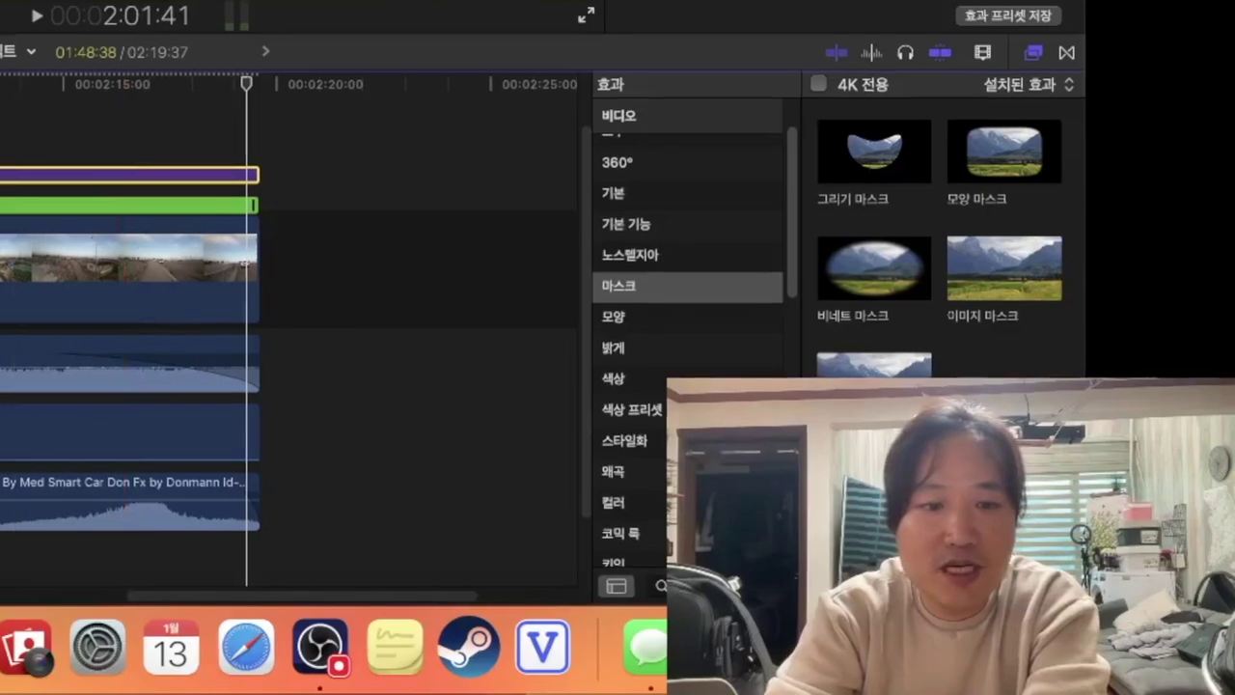
{"action": "scroll", "coordinate": [145, 164], "scroll_direction": "right", "scroll_amount": 10}
{"action": "scroll", "coordinate": [280, 318], "scroll_direction": "left", "scroll_amount": 3}
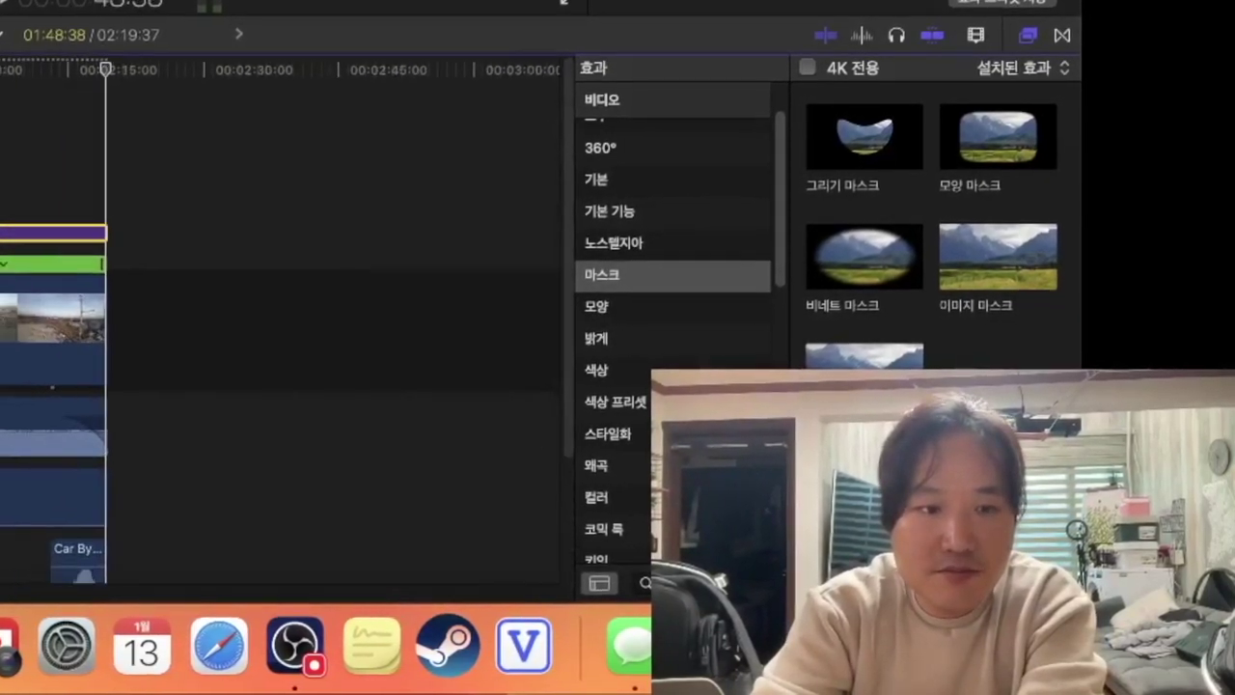